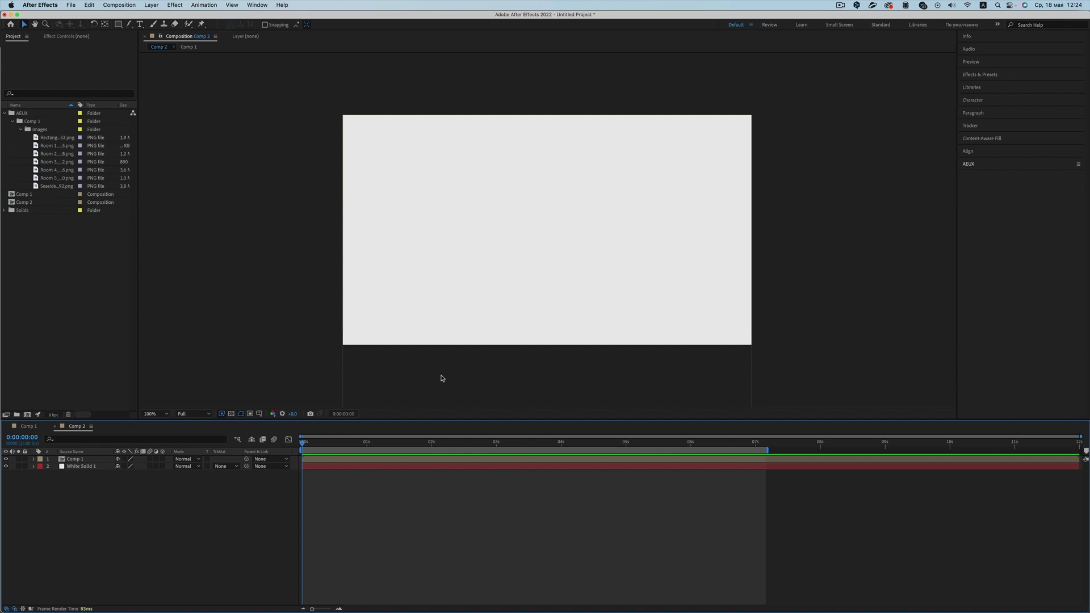
- Preview the intro animation, scrubbing to where MENU appears and replaying it from the start
{"action": "left_click_drag", "start_coordinate": [309, 448], "coordinate": [295, 449]}
{"action": "key", "text": "space"}
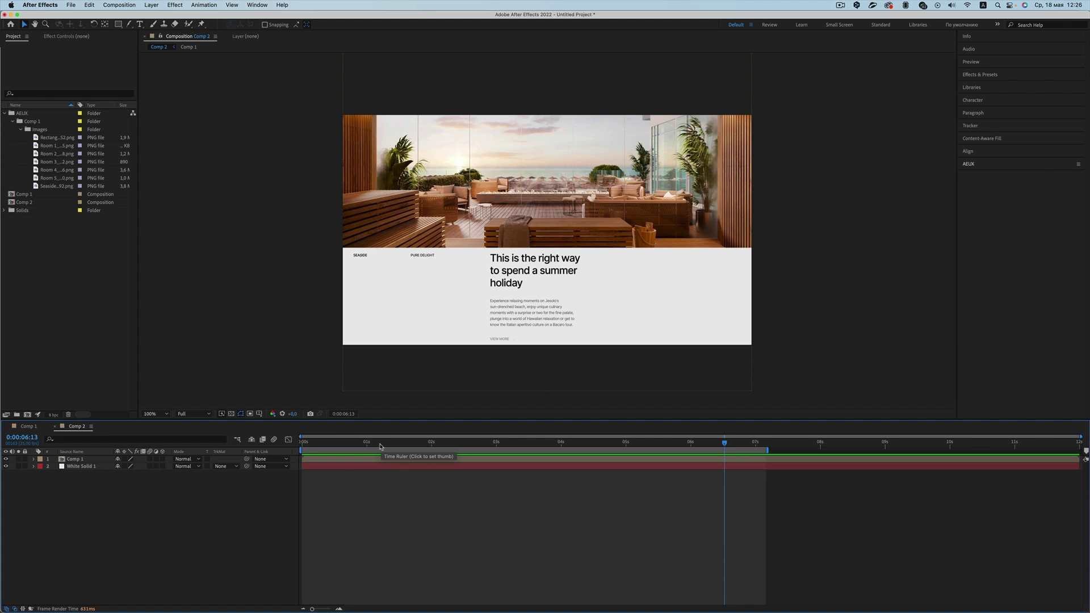
{"action": "mouse_move", "coordinate": [381, 447]}
{"action": "left_mouse_down"}
{"action": "mouse_move", "coordinate": [496, 447]}
{"action": "mouse_move", "coordinate": [316, 444]}
{"action": "left_mouse_up"}
{"action": "key", "text": "space"}
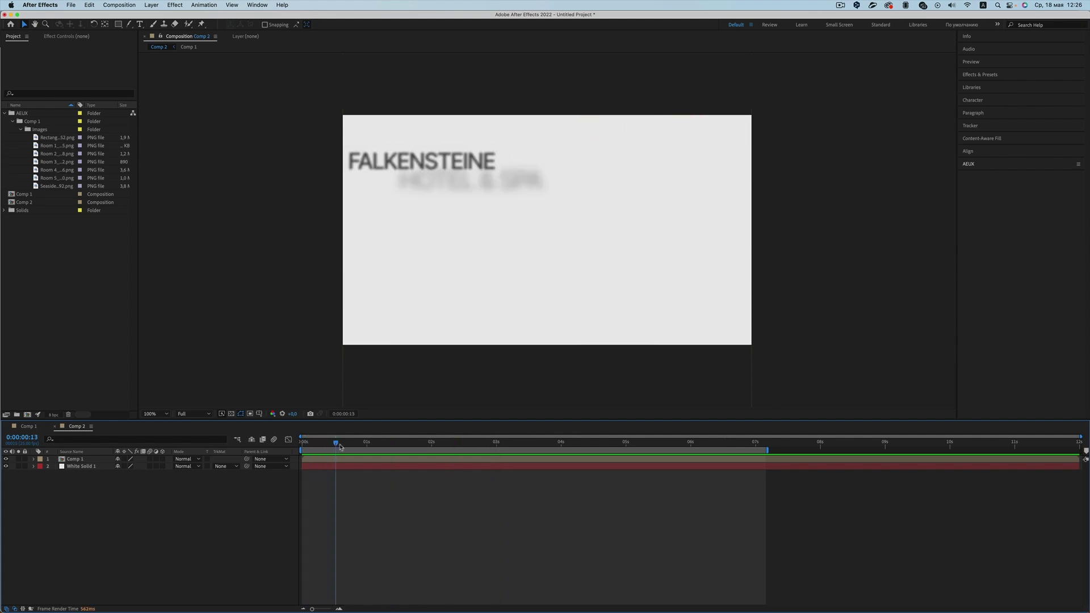
{"action": "left_click_drag", "start_coordinate": [392, 453], "coordinate": [465, 453]}
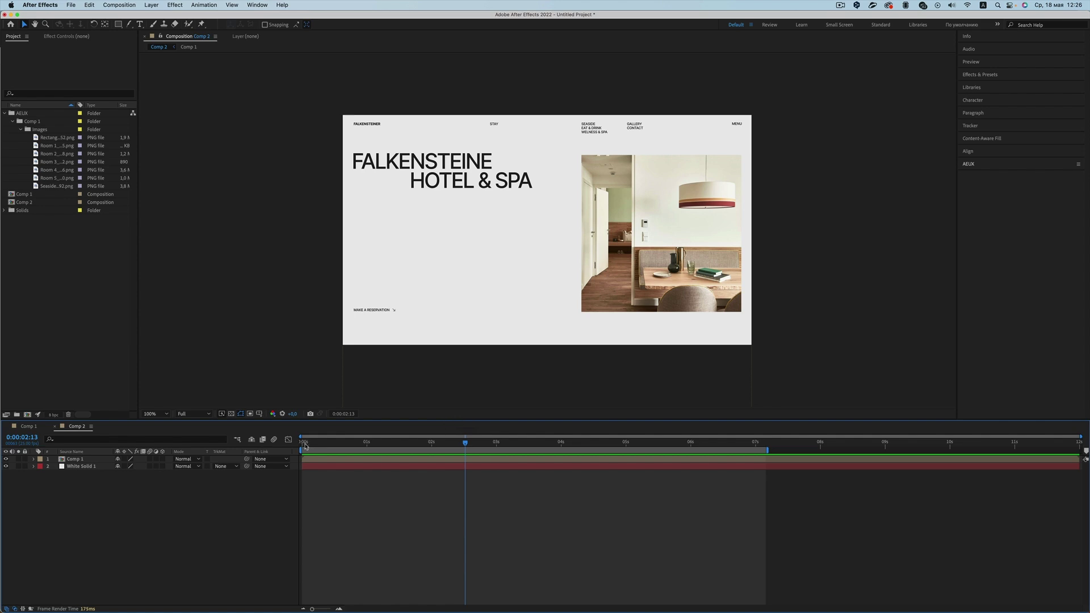
{"action": "left_click", "coordinate": [304, 443]}
{"action": "key", "text": "space"}
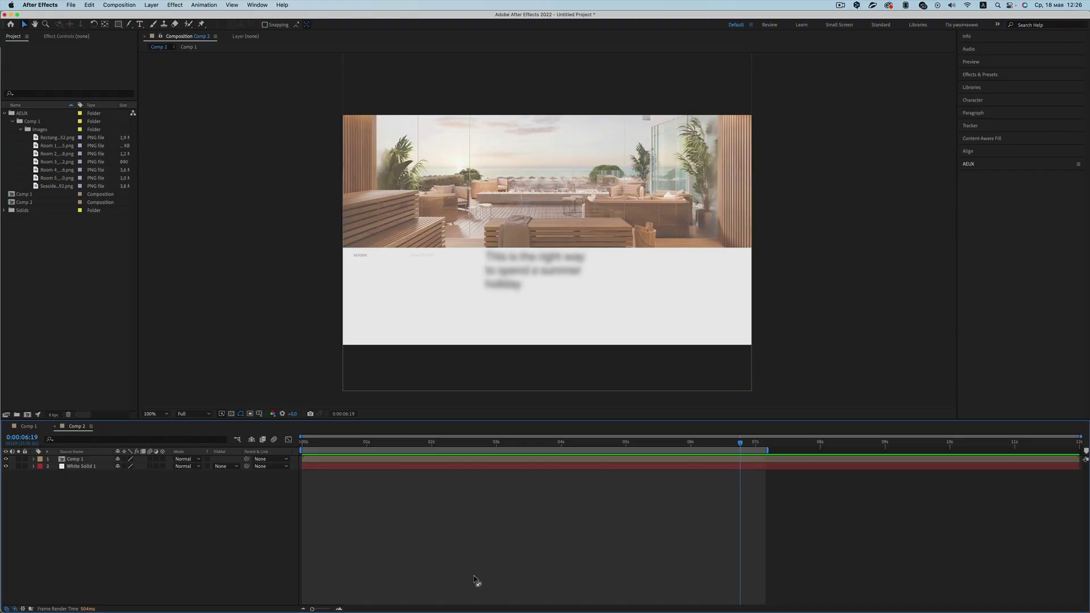
- In Yandex Browser, visit the aeux.io Download page, then the Install instructions
{"action": "mouse_move", "coordinate": [449, 596]}
{"action": "left_click", "coordinate": [394, 594]}
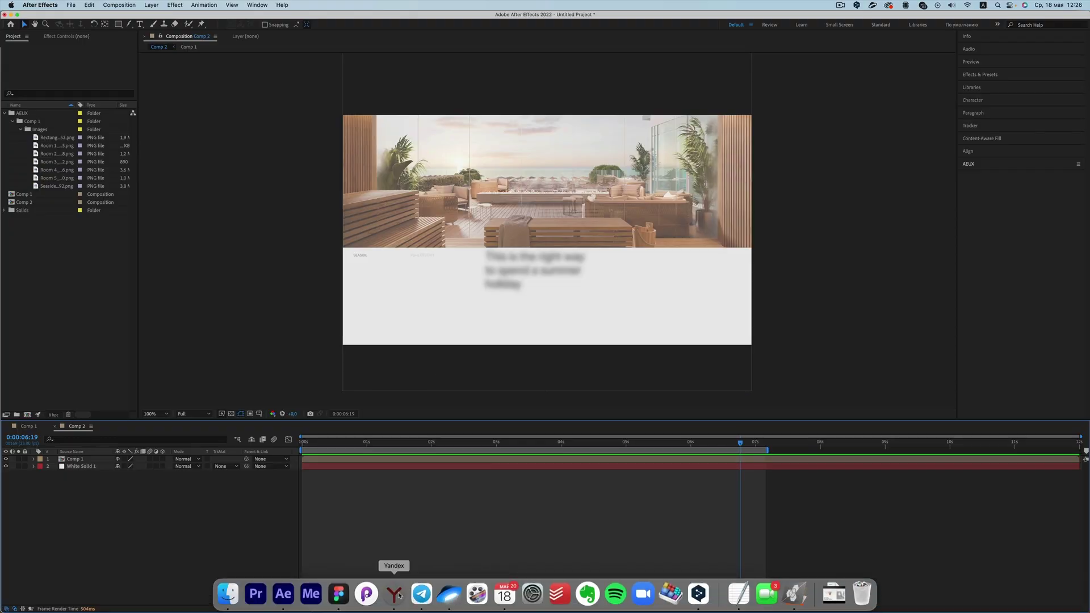
{"action": "scroll", "coordinate": [355, 227], "scroll_direction": "up", "scroll_amount": 10}
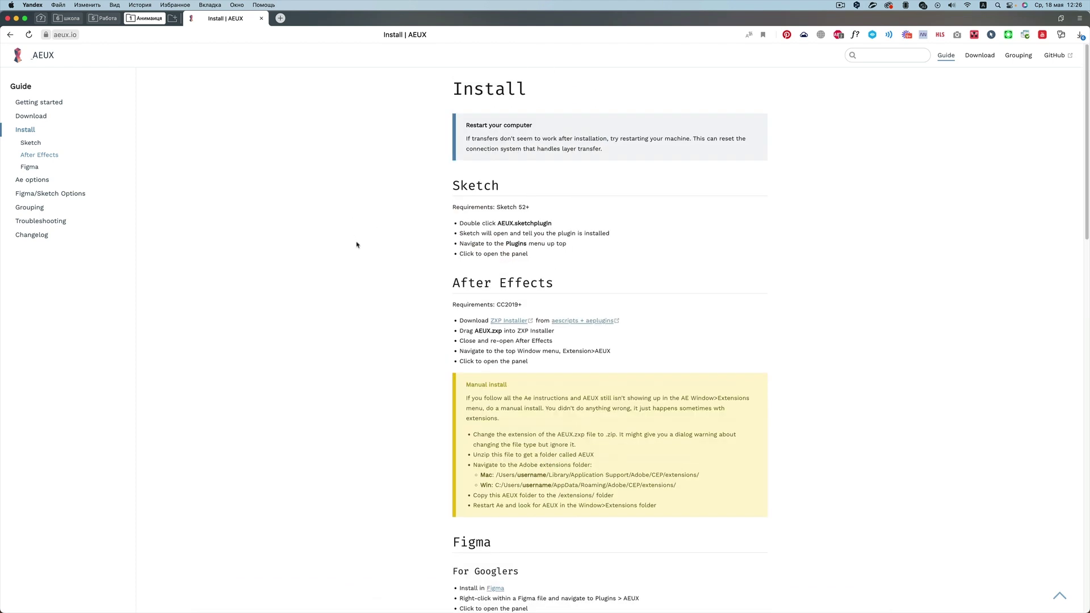
{"action": "left_click", "coordinate": [37, 116]}
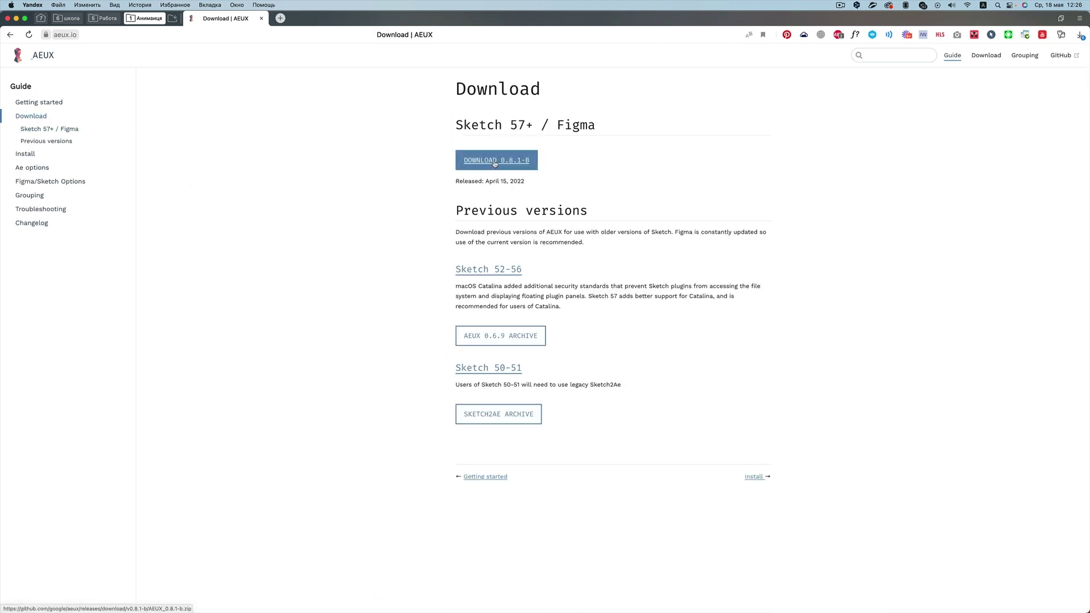
{"action": "left_click", "coordinate": [32, 154]}
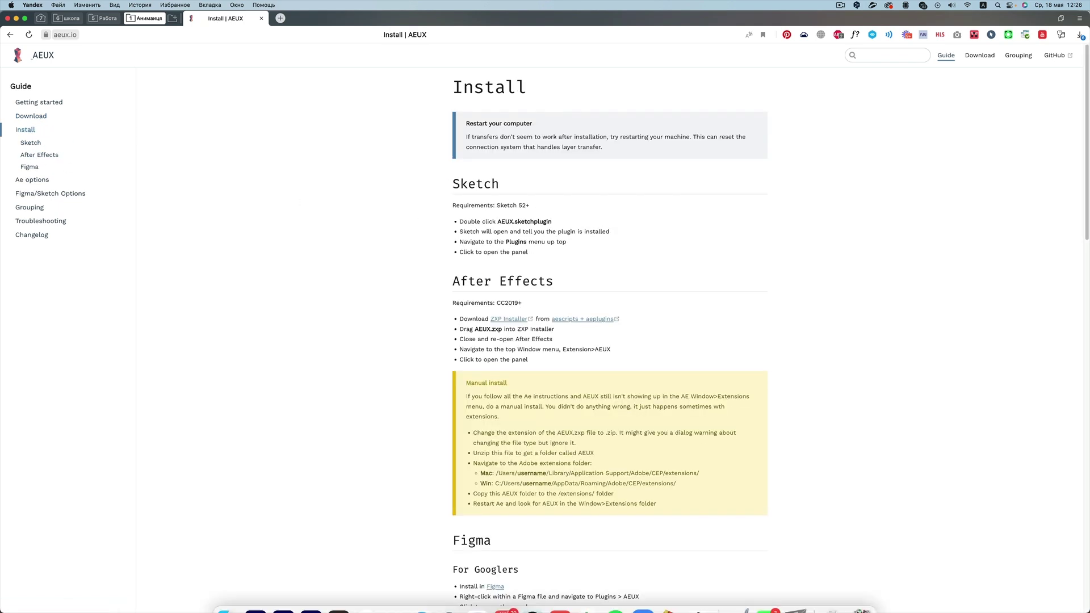
- Check ZXP Installer and the AEUX_0.8.1-b folder's AEUX.zxp and Figma manifest.json files
{"action": "left_click", "coordinate": [794, 594]}
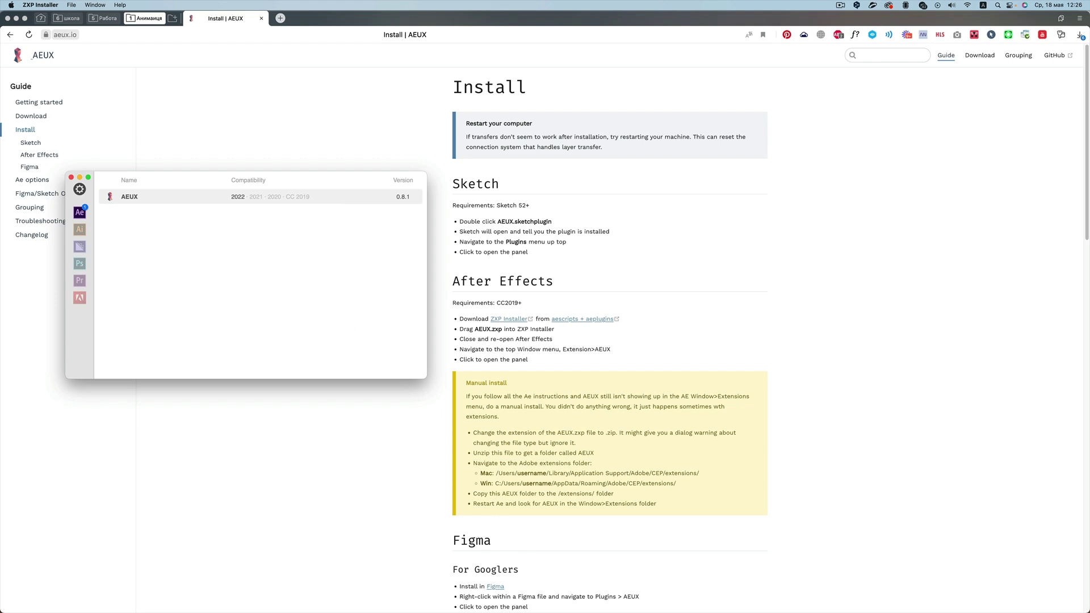
{"action": "left_click", "coordinate": [227, 594]}
{"action": "left_click", "coordinate": [668, 163]}
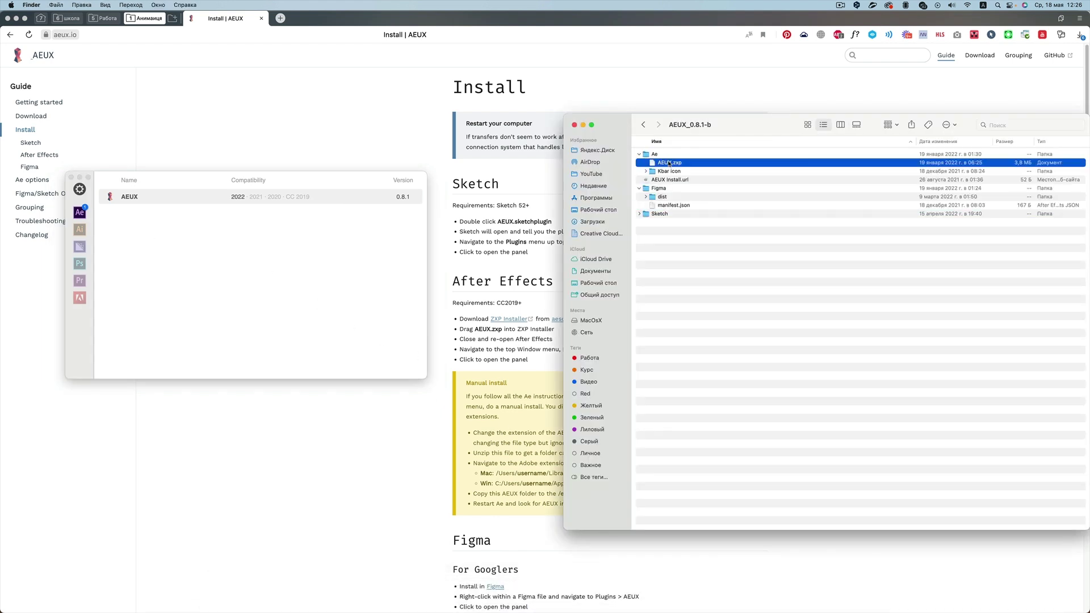
{"action": "left_click", "coordinate": [660, 206]}
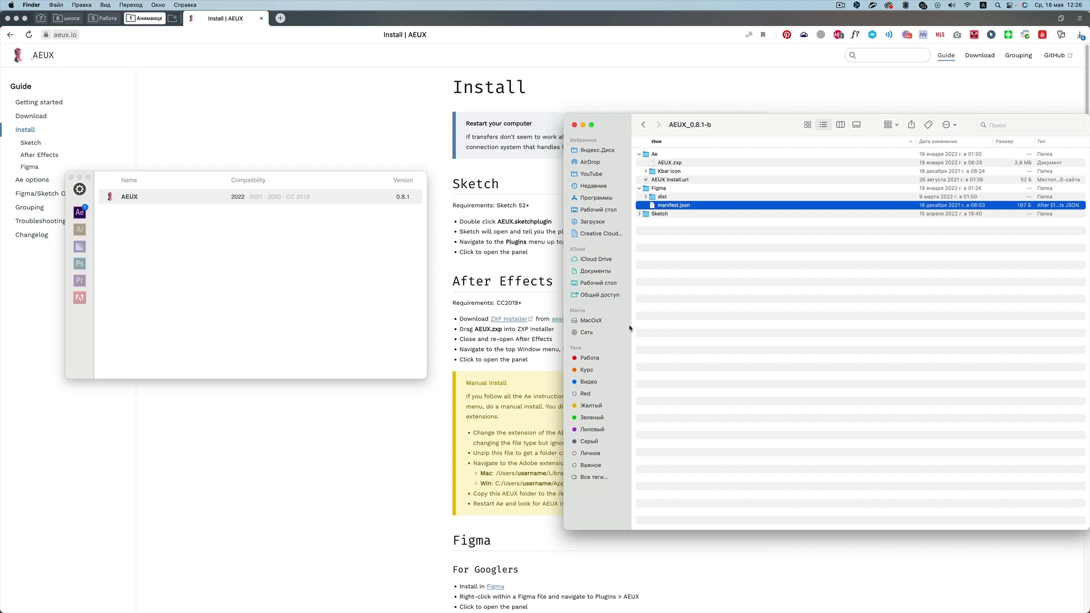
- Scroll through the AEUX Install guide's After Effects and Figma setup steps
{"action": "left_click", "coordinate": [414, 437]}
{"action": "scroll", "coordinate": [500, 401], "scroll_direction": "down", "scroll_amount": 10}
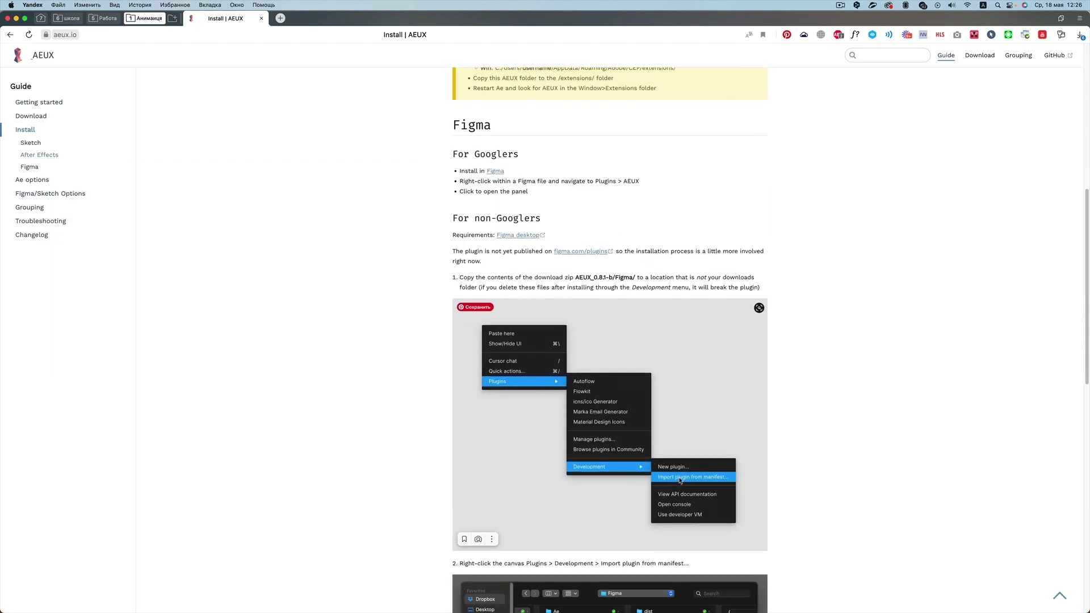
{"action": "scroll", "coordinate": [680, 480], "scroll_direction": "down", "scroll_amount": 5}
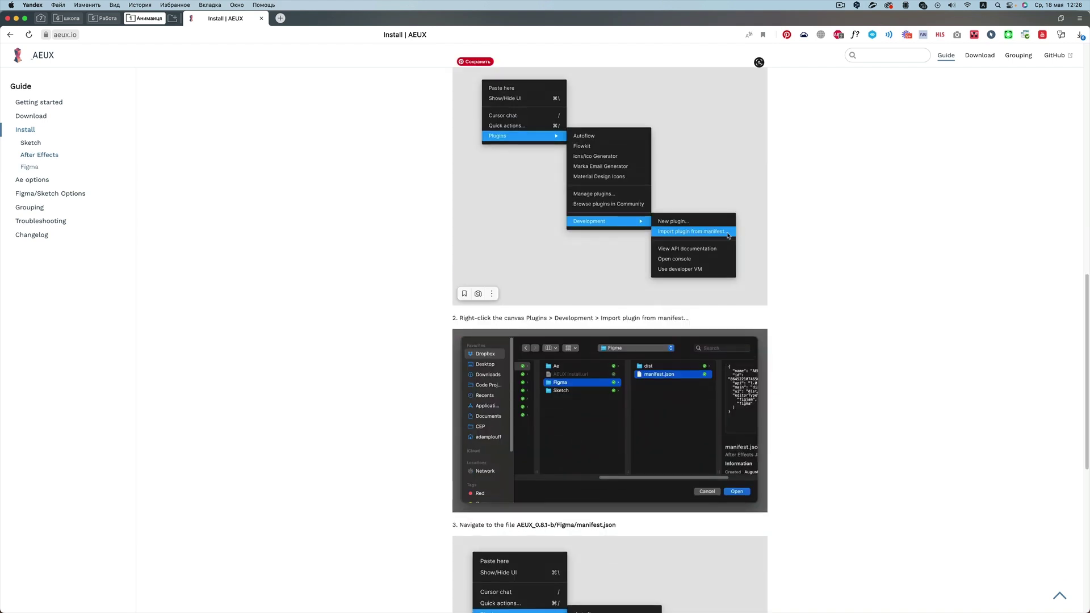
{"action": "scroll", "coordinate": [466, 361], "scroll_direction": "down", "scroll_amount": 3}
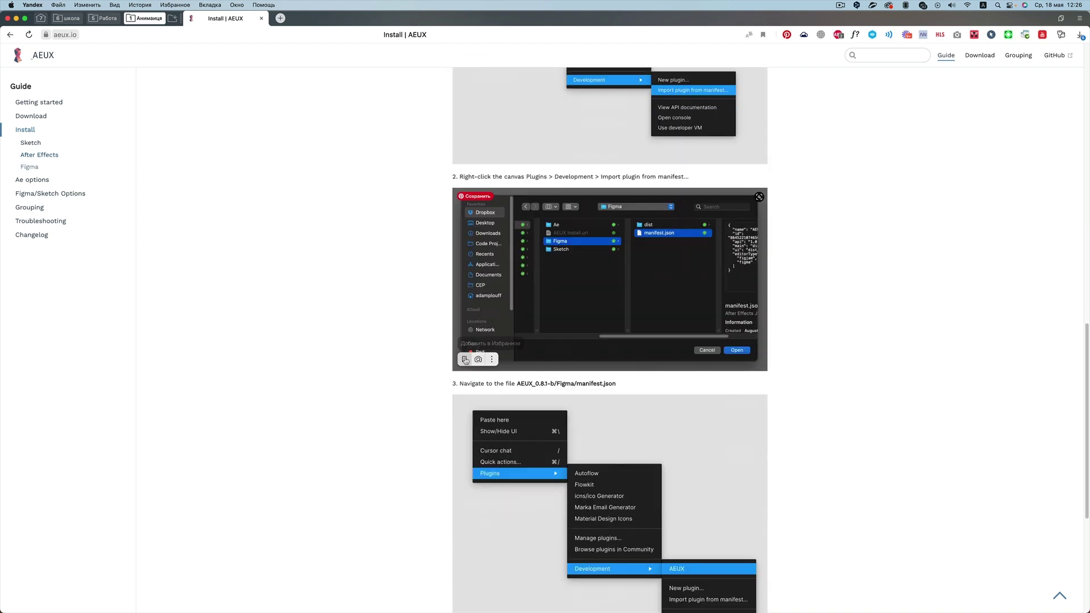
{"action": "scroll", "coordinate": [454, 352], "scroll_direction": "up", "scroll_amount": 9}
{"action": "scroll", "coordinate": [431, 355], "scroll_direction": "up", "scroll_amount": 5}
- Open the AEUX panel from Window > Extensions, maximize and restore it, and resize it
{"action": "mouse_move", "coordinate": [318, 602]}
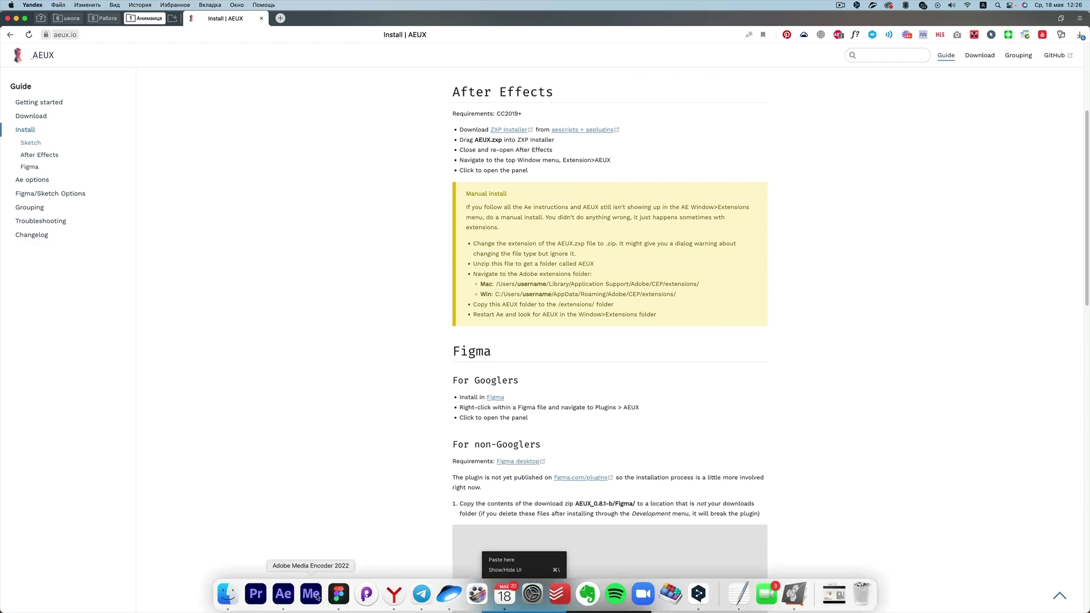
{"action": "left_click", "coordinate": [284, 594]}
{"action": "left_click", "coordinate": [255, 5]}
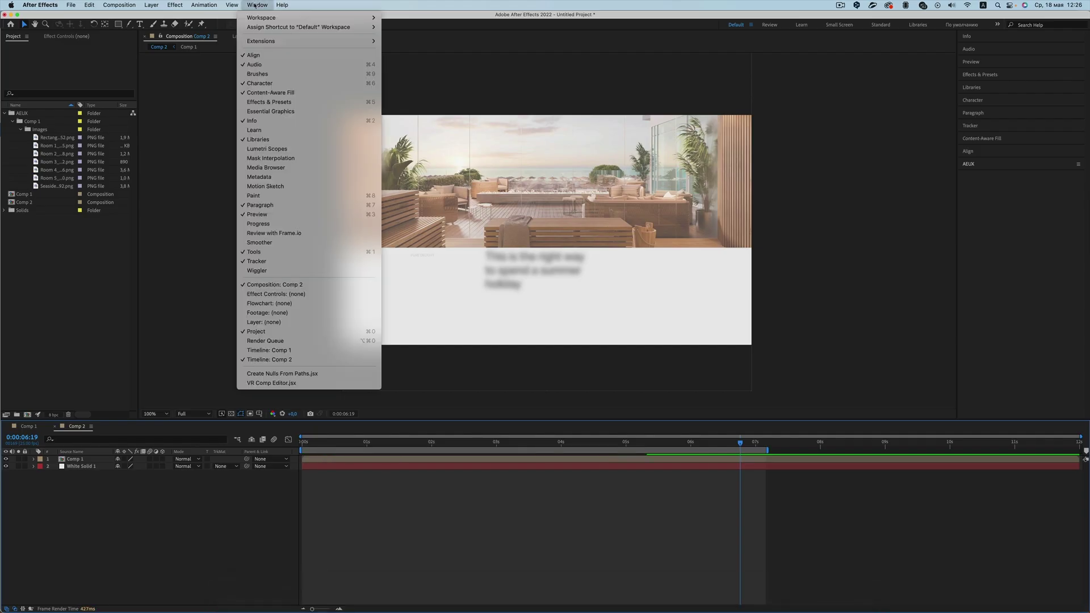
{"action": "mouse_move", "coordinate": [363, 41]}
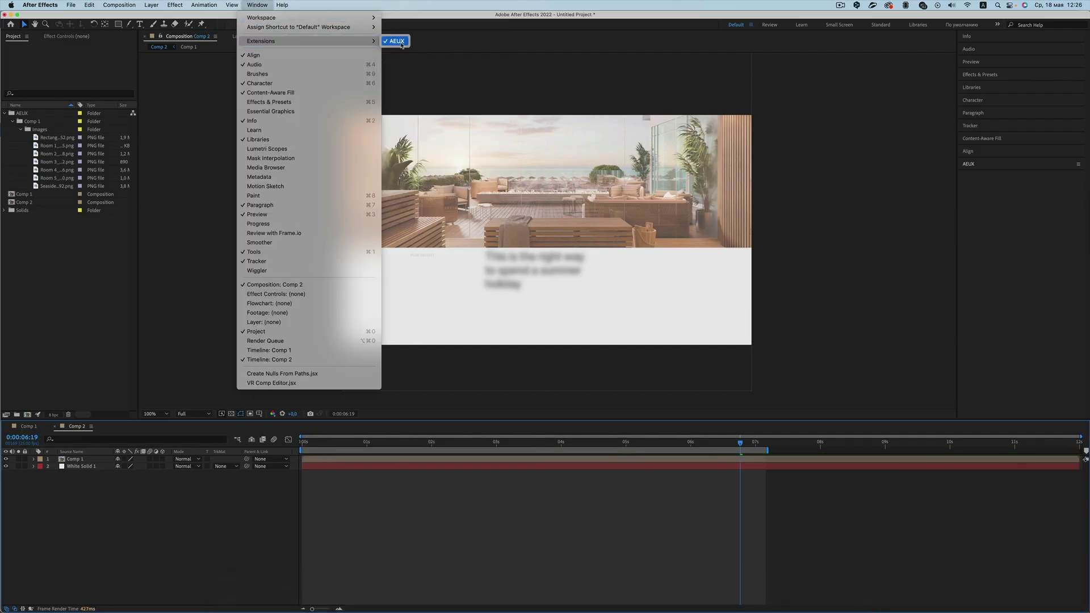
{"action": "left_click", "coordinate": [401, 43]}
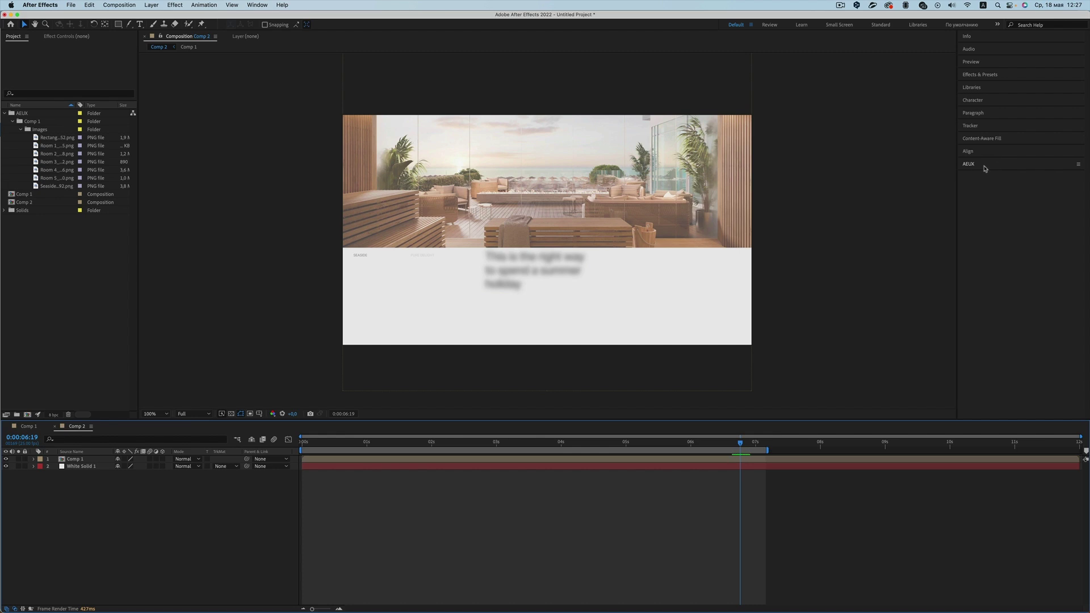
{"action": "double_click", "coordinate": [971, 167]}
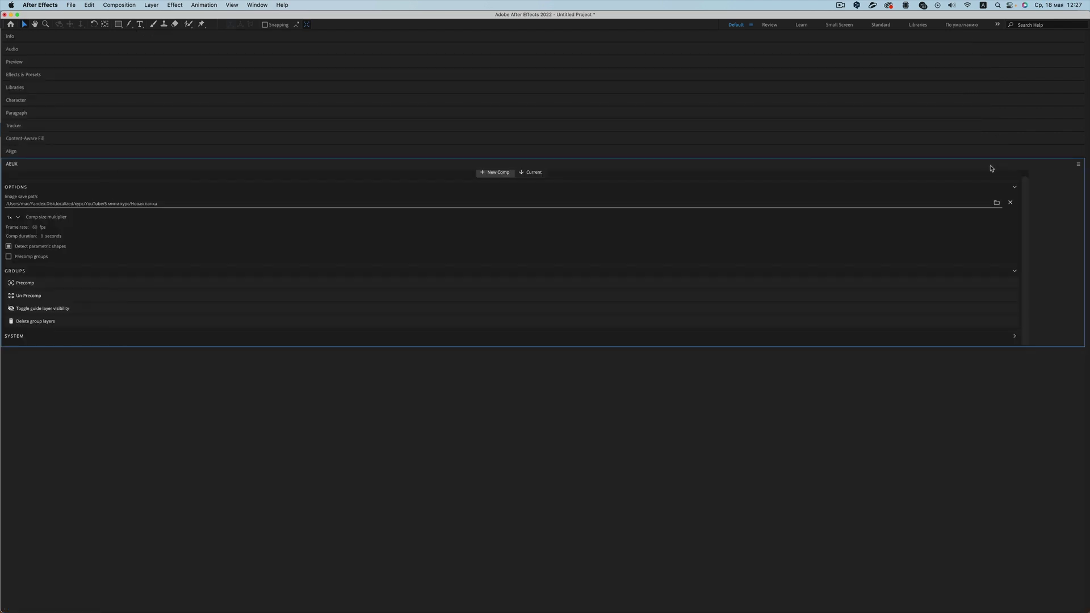
{"action": "double_click", "coordinate": [12, 165]}
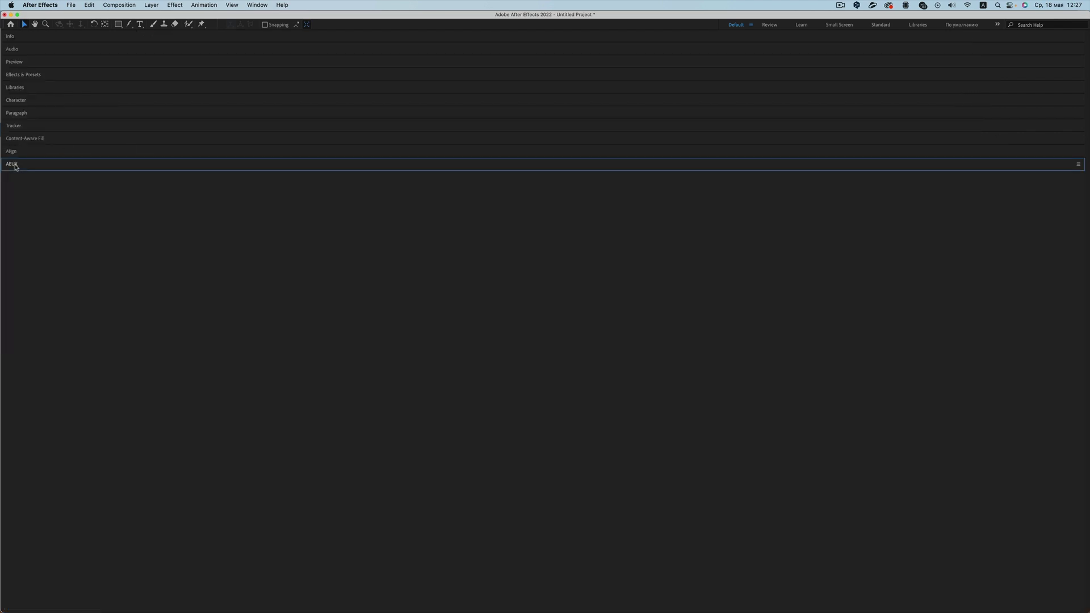
{"action": "left_click_drag", "start_coordinate": [991, 346], "coordinate": [990, 375]}
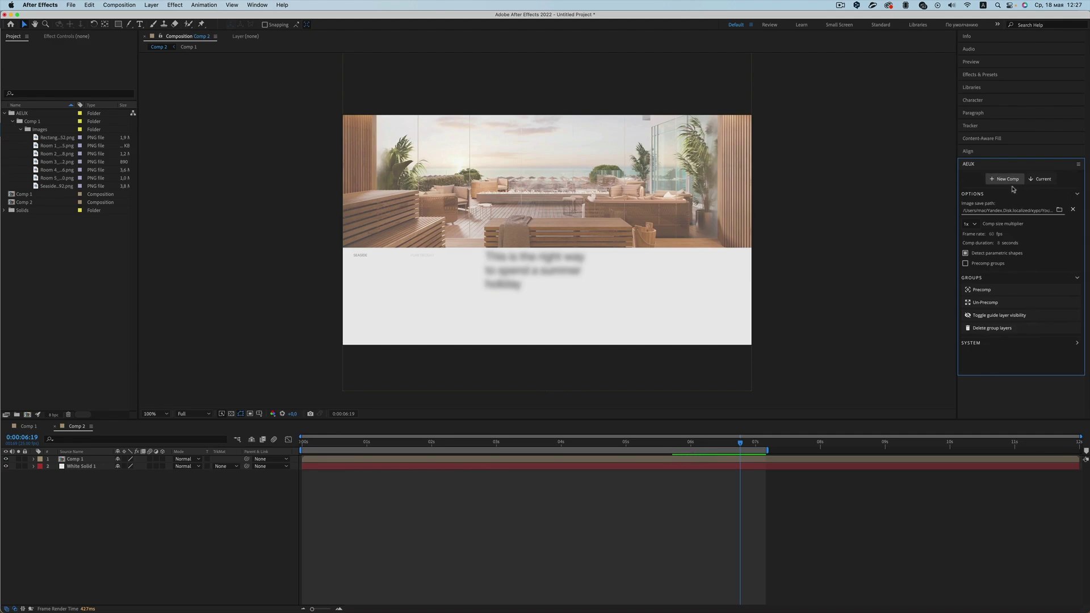
- Set the AEUX frame rate to 30 and comp duration to 8 seconds
{"action": "left_click", "coordinate": [991, 234]}
{"action": "type", "text": "30"}
{"action": "key", "text": "Return"}
{"action": "left_click", "coordinate": [1000, 244]}
{"action": "left_click", "coordinate": [1050, 254]}
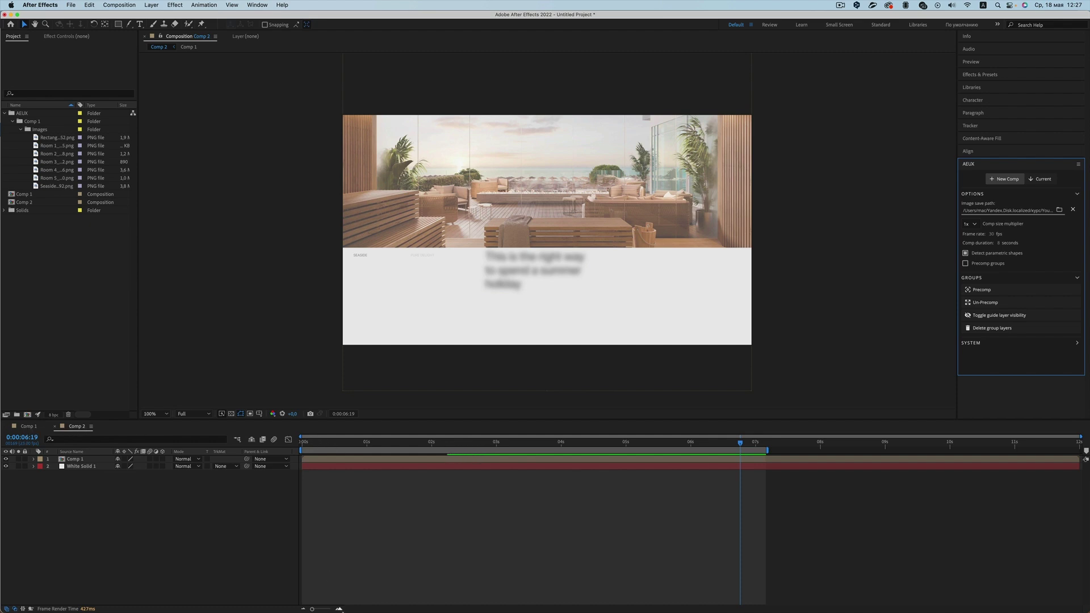
- Run the AEUX plugin in Figma and send the Slide 16:9 - 2 frame to After Effects
{"action": "left_click", "coordinate": [338, 594]}
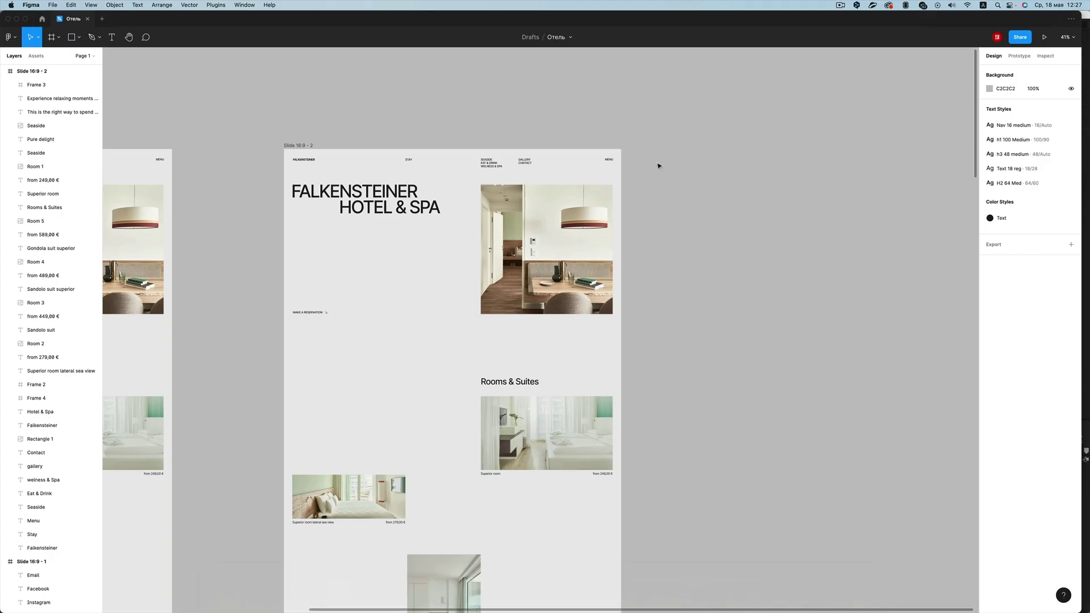
{"action": "key", "text": "super+slash"}
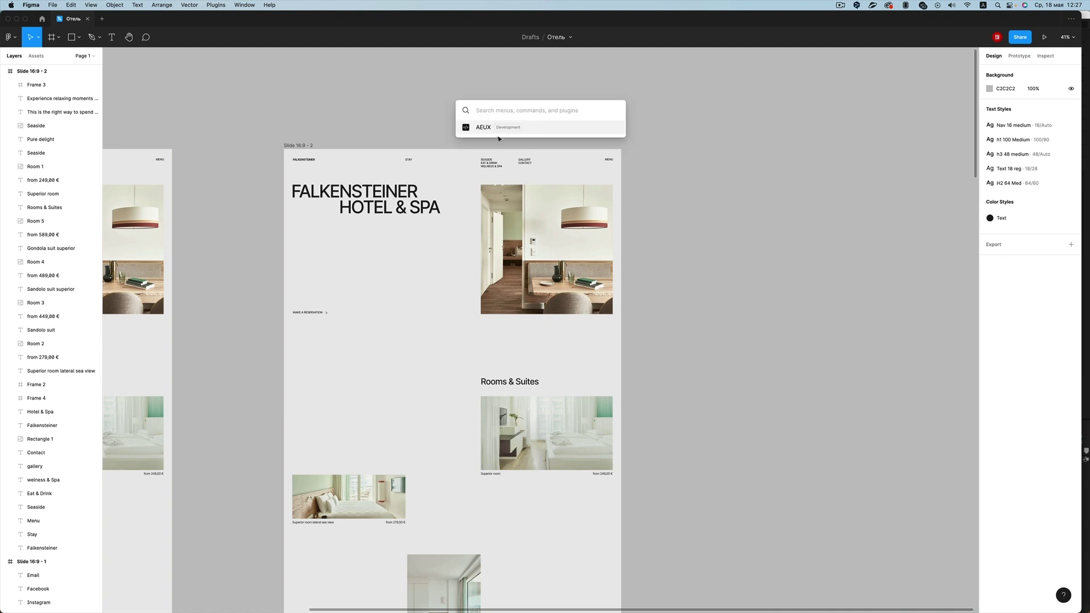
{"action": "type", "text": "aeux"}
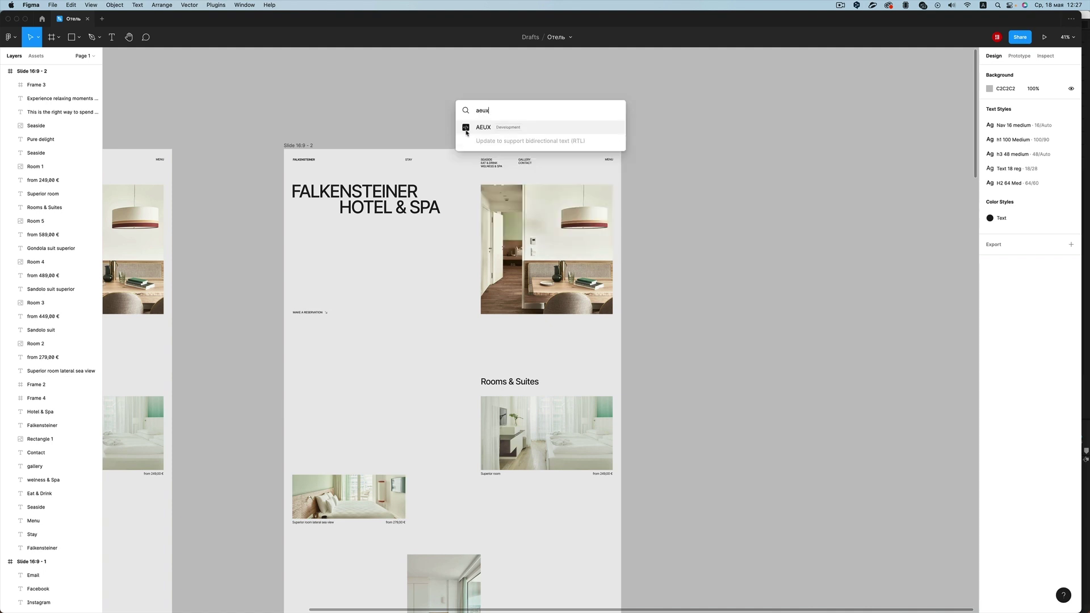
{"action": "key", "text": "Return"}
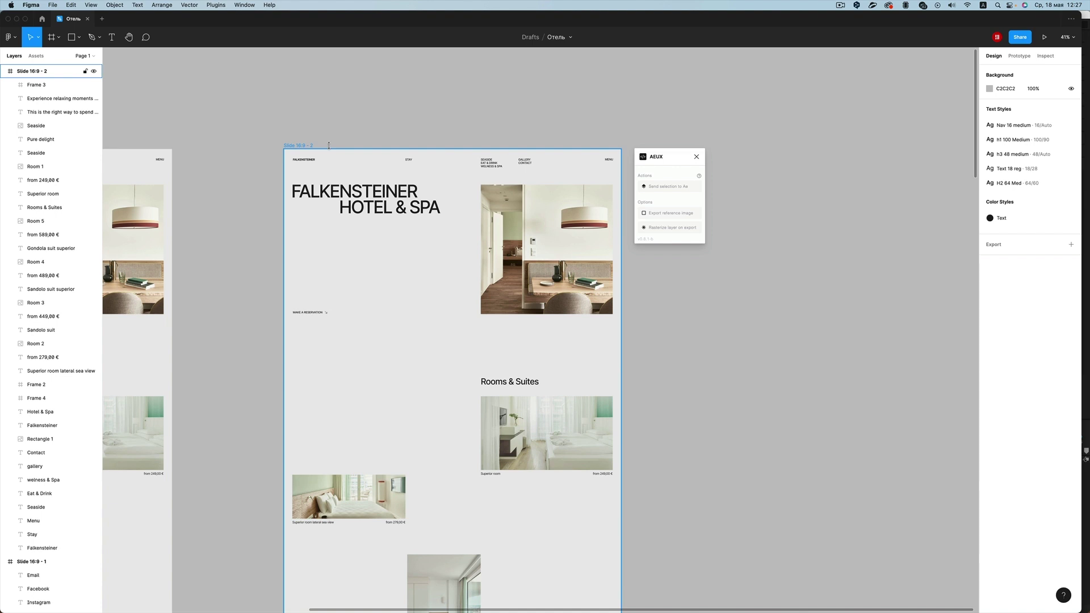
{"action": "left_click", "coordinate": [329, 146]}
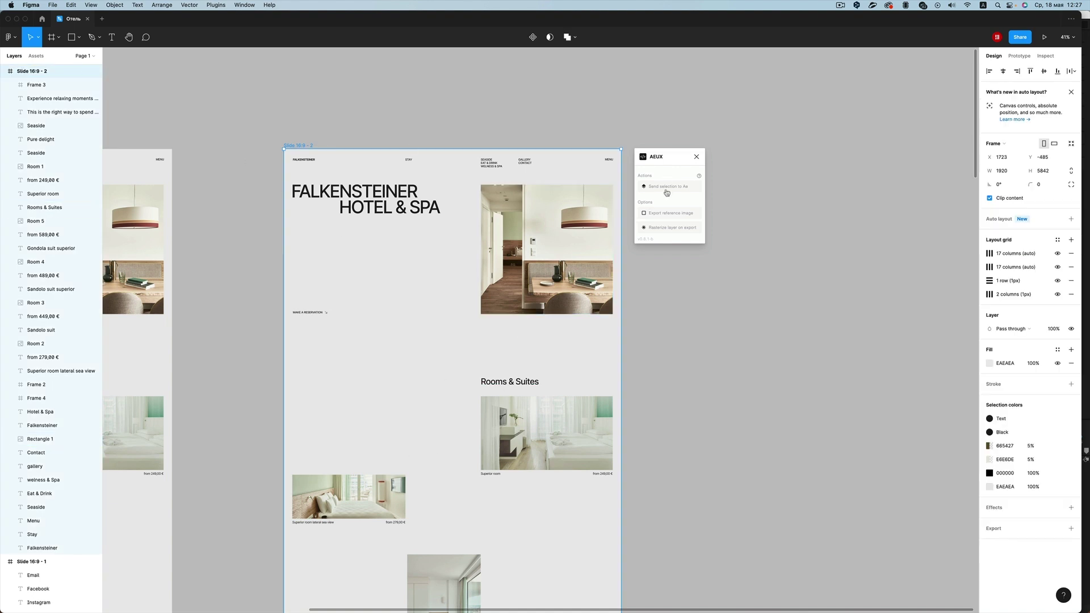
{"action": "left_click", "coordinate": [671, 190]}
{"action": "left_click", "coordinate": [293, 597]}
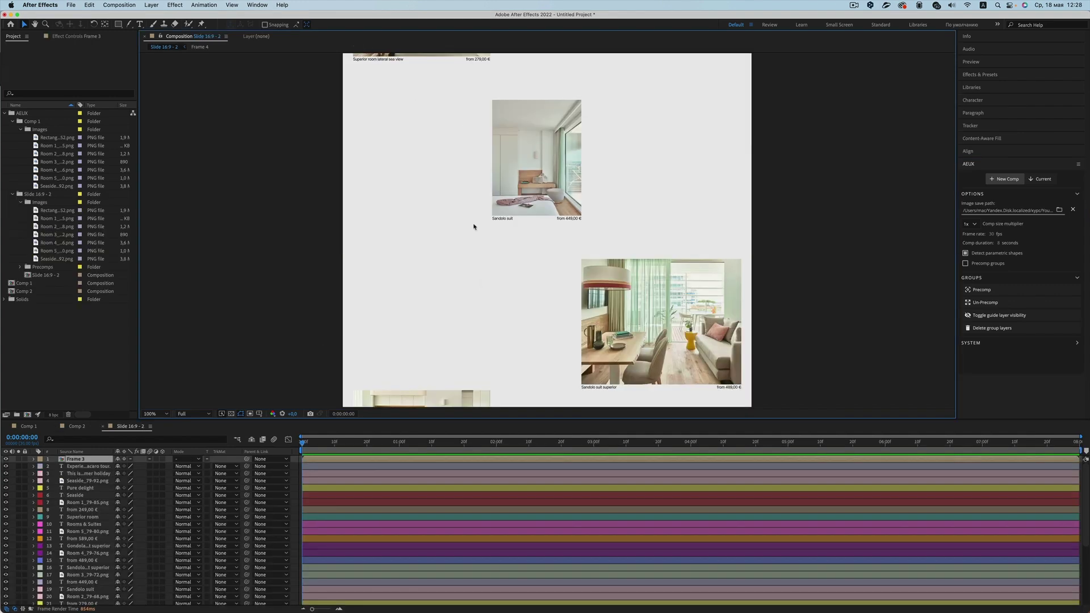
- Zoom out to inspect the imported page layers, then zoom to 100% and pan to the FALKENSTEINE HOTEL & header
{"action": "key", "text": "period"}
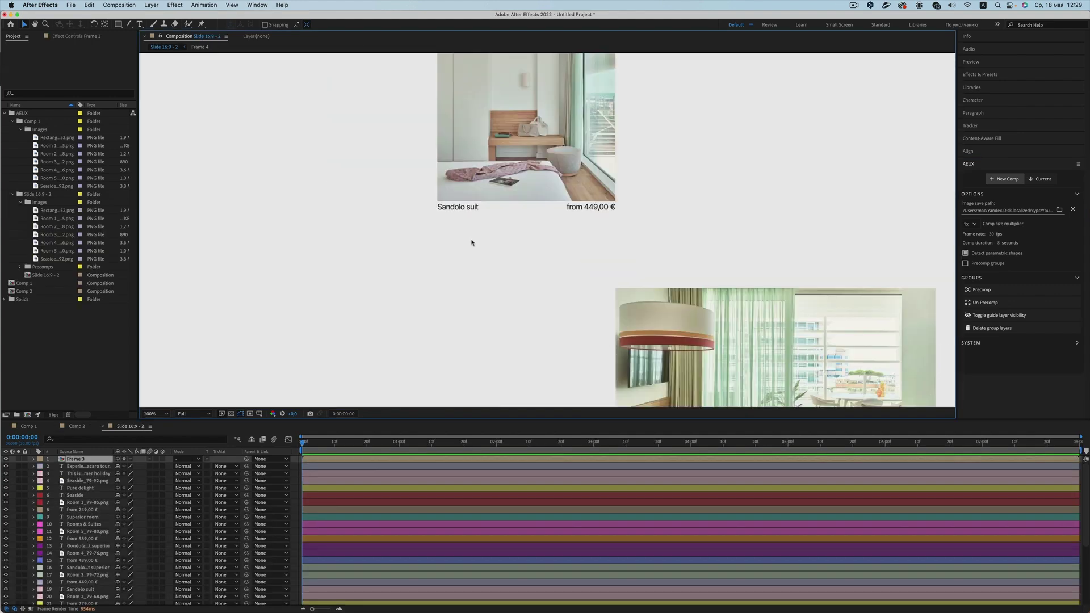
{"action": "key", "text": "comma"}
{"action": "key", "text": "comma"}
{"action": "key", "text": "comma"}
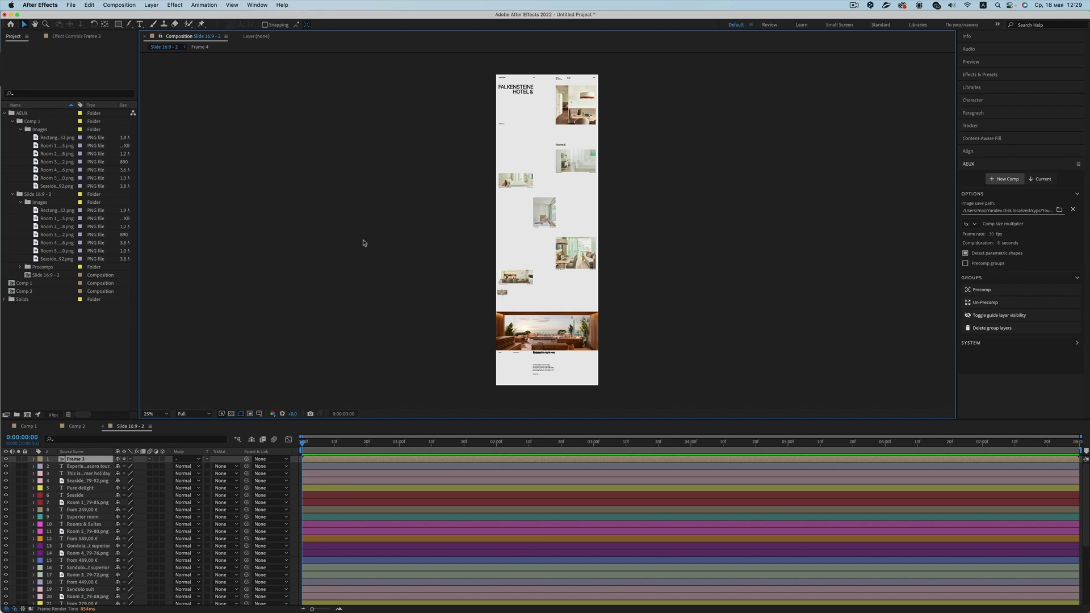
{"action": "left_click", "coordinate": [364, 243]}
{"action": "left_click", "coordinate": [562, 90]}
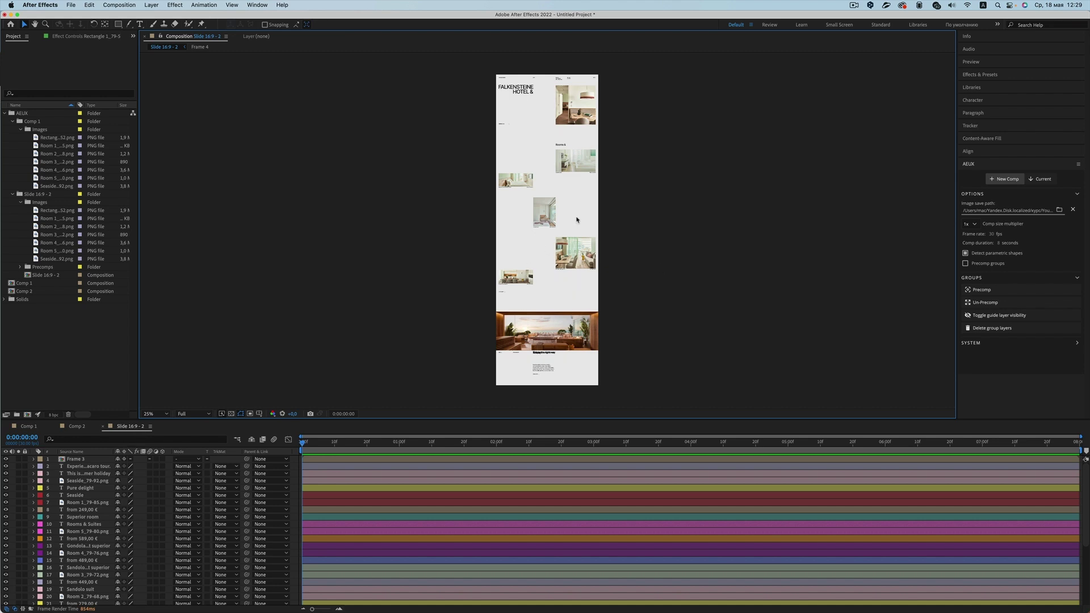
{"action": "left_click", "coordinate": [542, 354]}
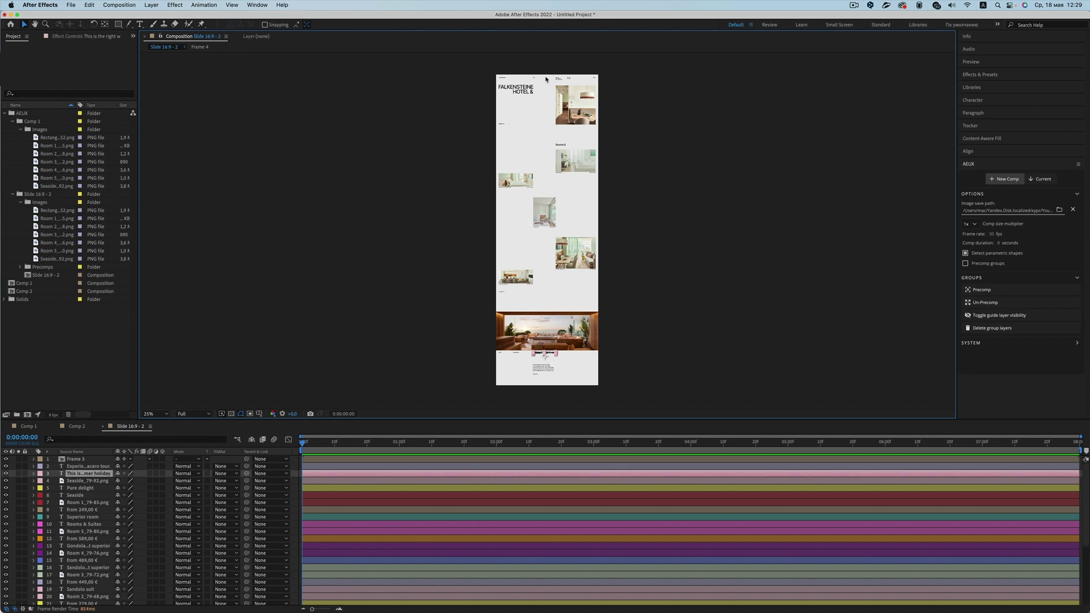
{"action": "key", "text": "period"}
{"action": "key", "text": "period"}
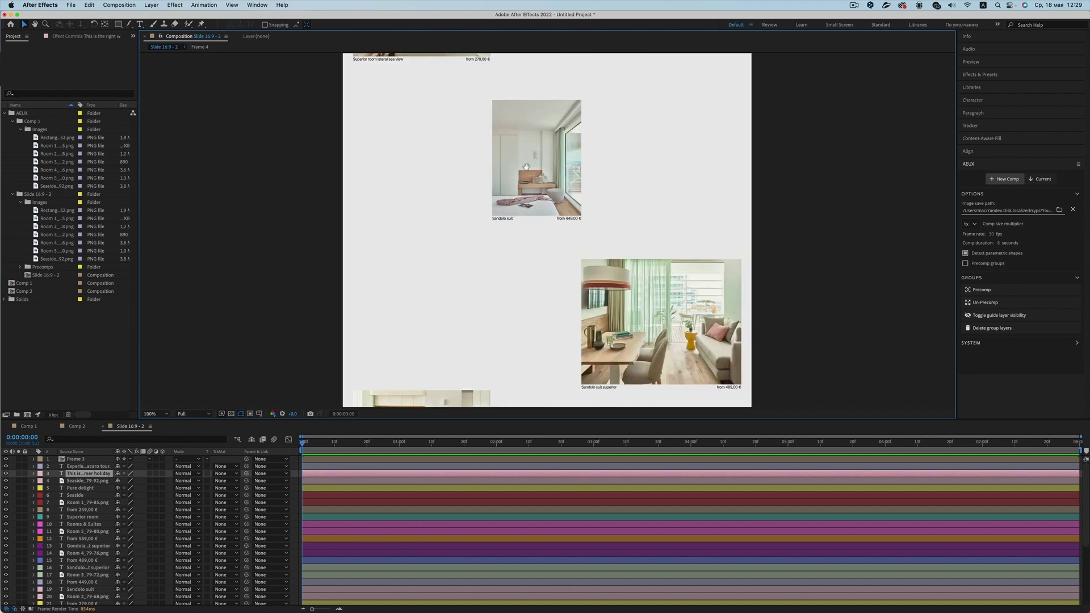
{"action": "left_click_drag", "start_coordinate": [526, 167], "coordinate": [521, 296]}
{"action": "mouse_move", "coordinate": [551, 161]}
{"action": "left_mouse_down"}
{"action": "mouse_move", "coordinate": [513, 194]}
{"action": "mouse_move", "coordinate": [515, 319]}
{"action": "left_mouse_up"}
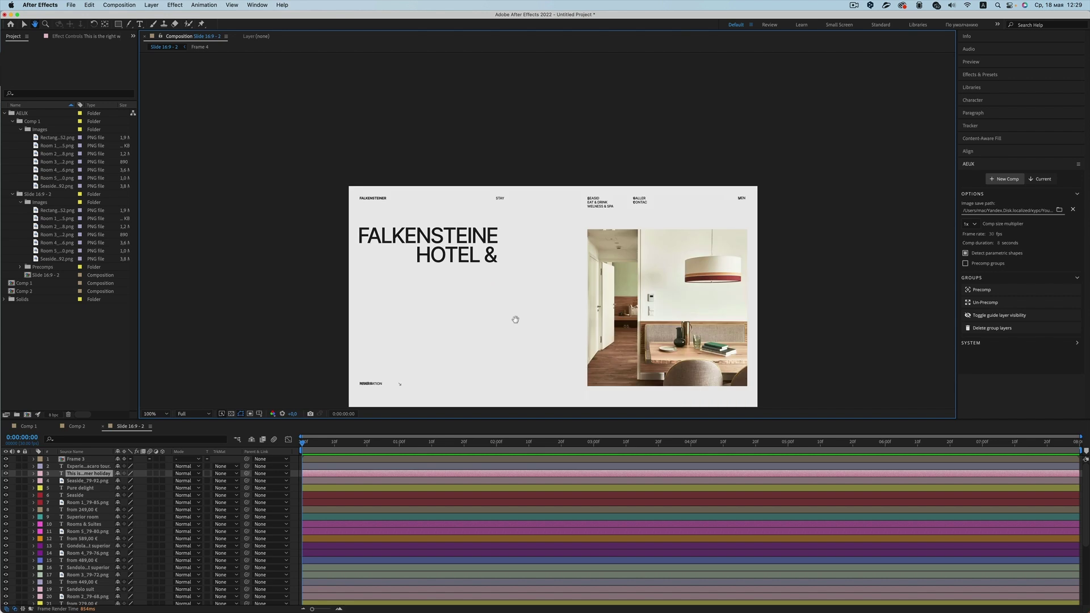
- Zoom in on the navigation menu and widen the SEASIDE text box
{"action": "key", "text": "v"}
{"action": "key", "text": "period"}
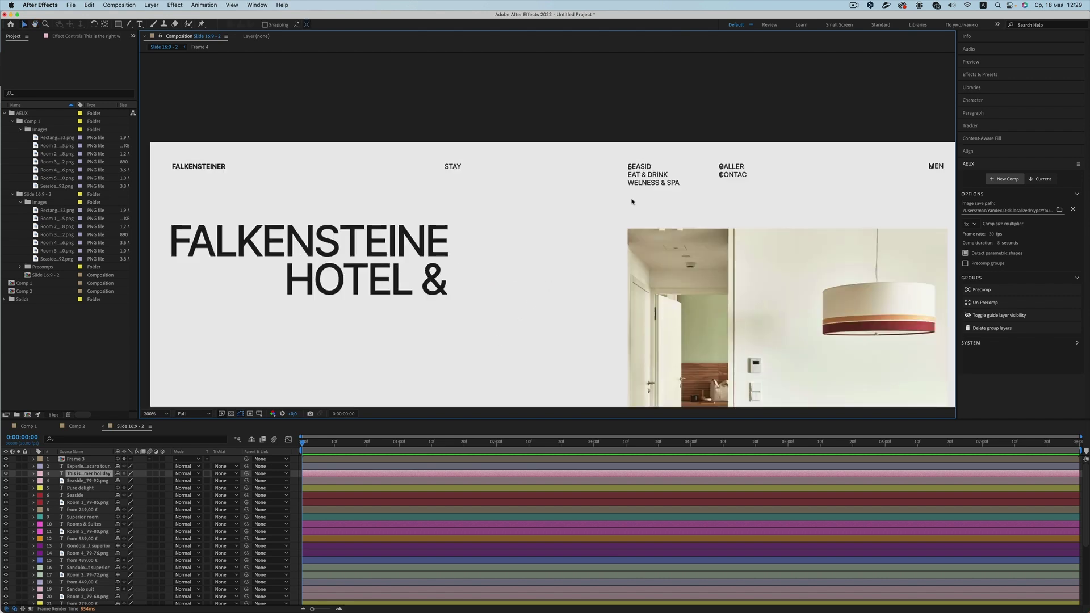
{"action": "key", "text": "period"}
{"action": "left_click_drag", "start_coordinate": [779, 102], "coordinate": [480, 154]}
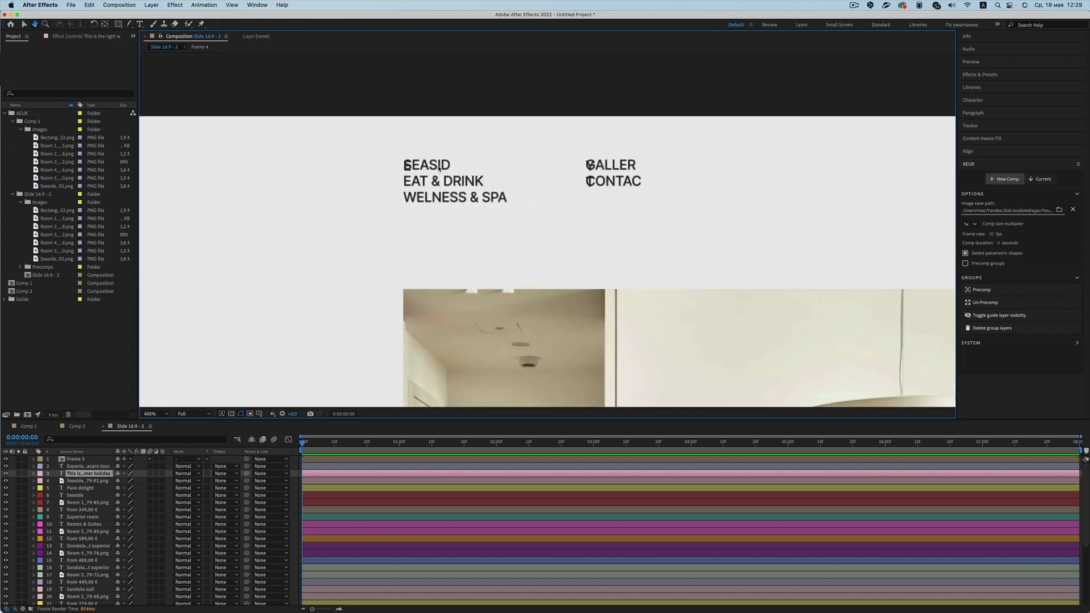
{"action": "double_click", "coordinate": [439, 168]}
{"action": "left_click_drag", "start_coordinate": [474, 167], "coordinate": [476, 167]}
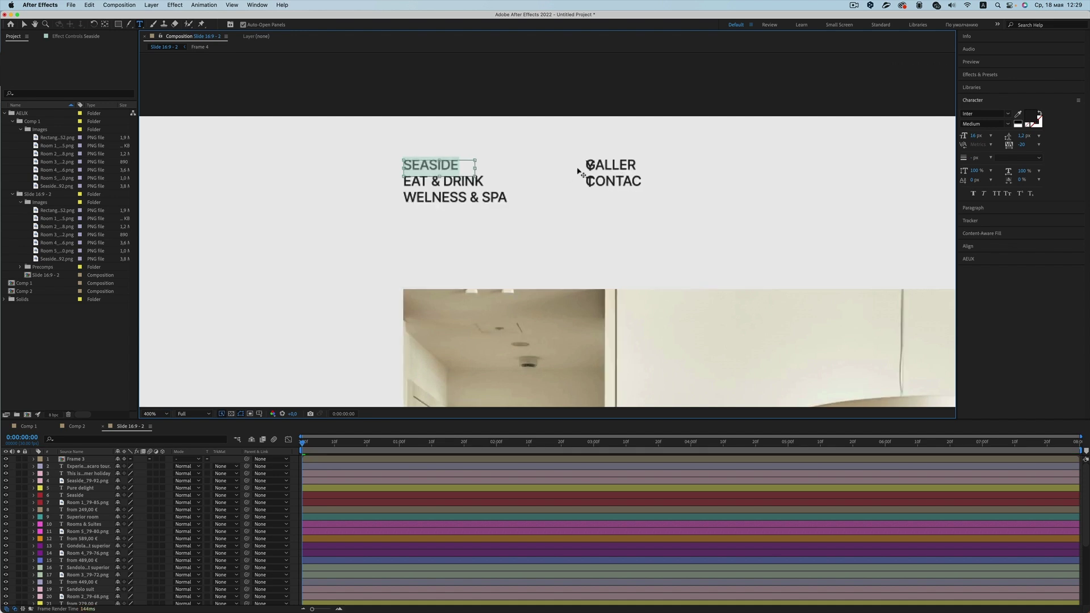
{"action": "left_click_drag", "start_coordinate": [476, 168], "coordinate": [477, 168]}
{"action": "key", "text": "Escape"}
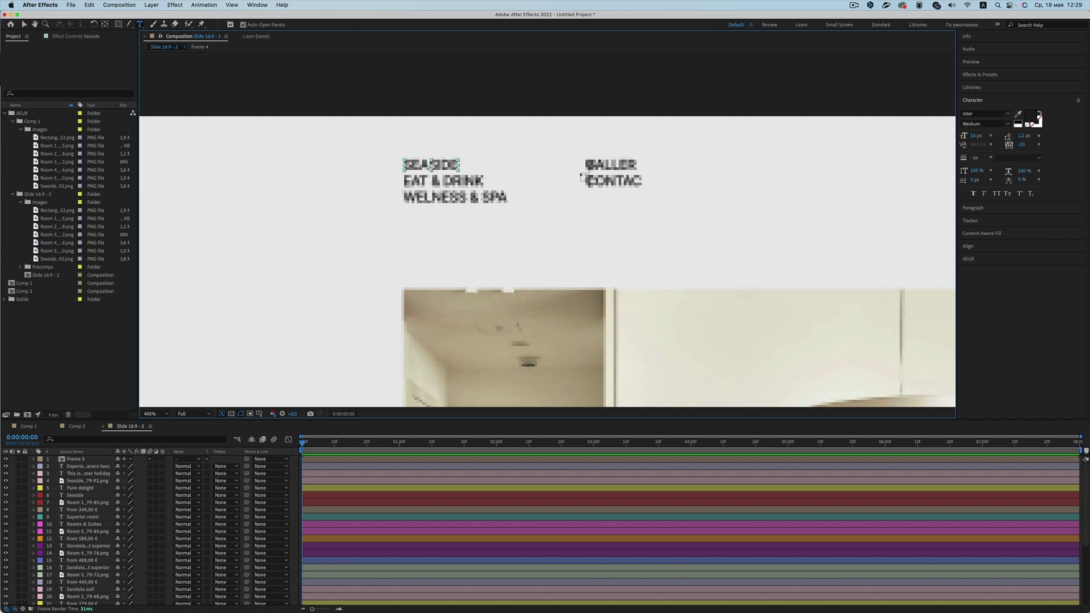
- Widen the GALLERY, CONTACT and MENU text boxes so each label shows fully
{"action": "left_click", "coordinate": [636, 165]}
{"action": "left_click_drag", "start_coordinate": [646, 167], "coordinate": [660, 172]}
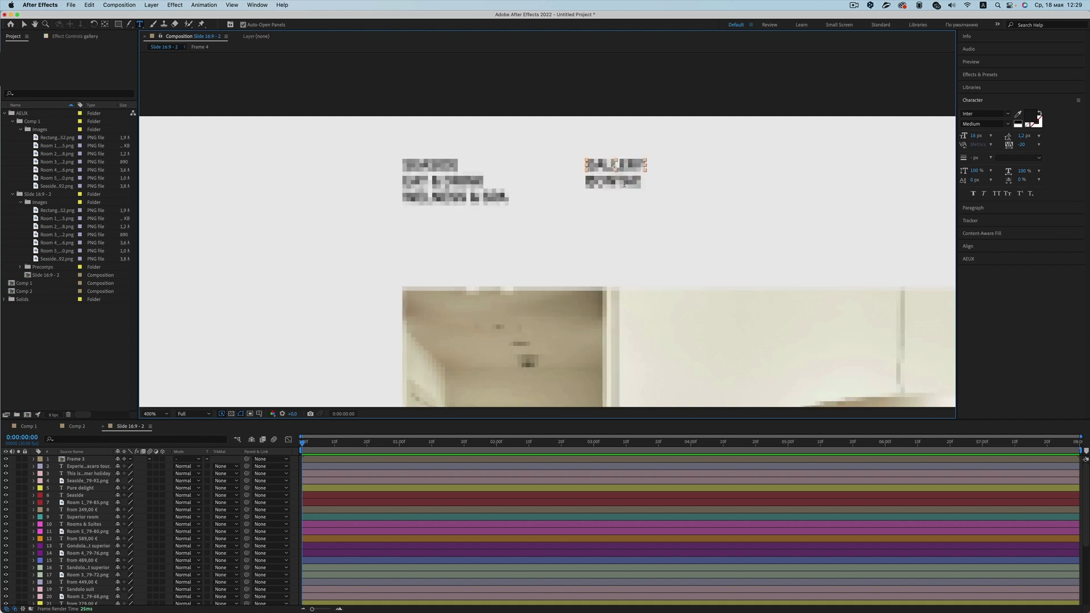
{"action": "left_click", "coordinate": [648, 183]}
{"action": "left_click_drag", "start_coordinate": [656, 185], "coordinate": [670, 190]}
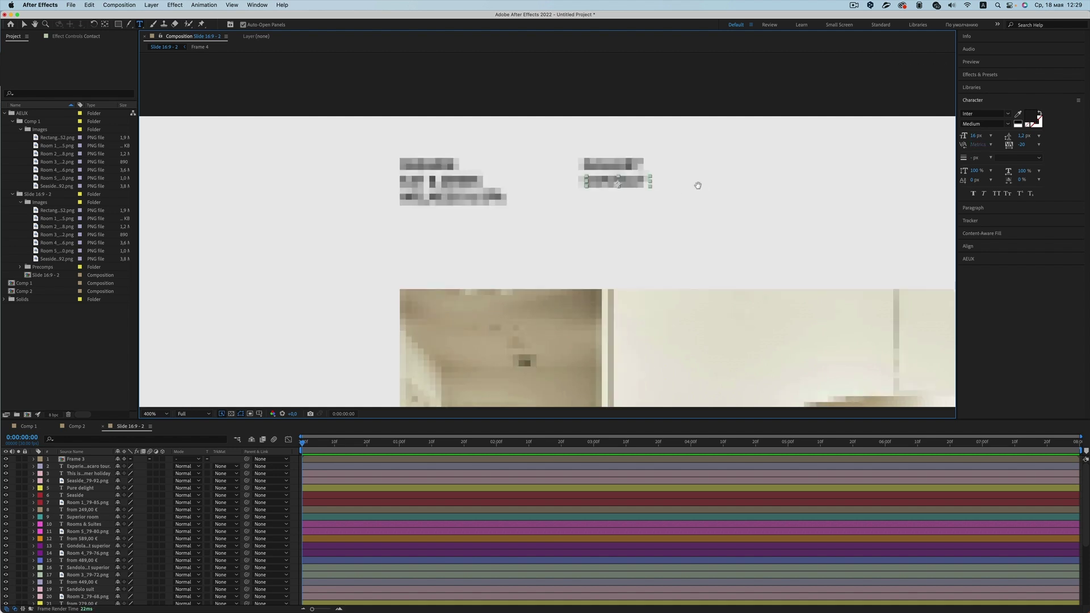
{"action": "scroll", "coordinate": [615, 199], "scroll_direction": "right", "scroll_amount": 10}
{"action": "left_click", "coordinate": [629, 178]}
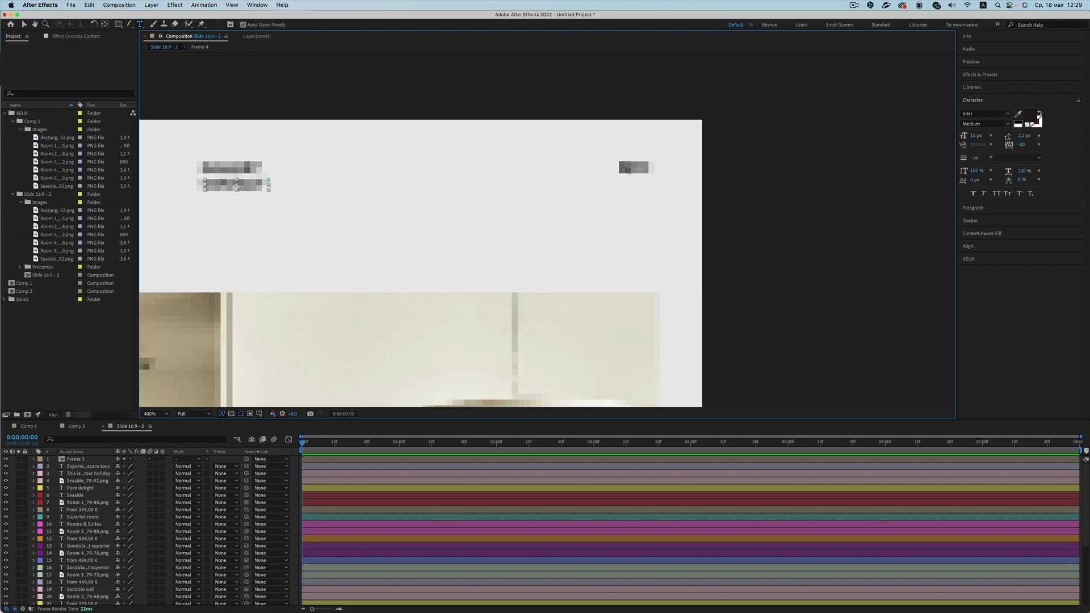
{"action": "left_click_drag", "start_coordinate": [666, 171], "coordinate": [675, 170]}
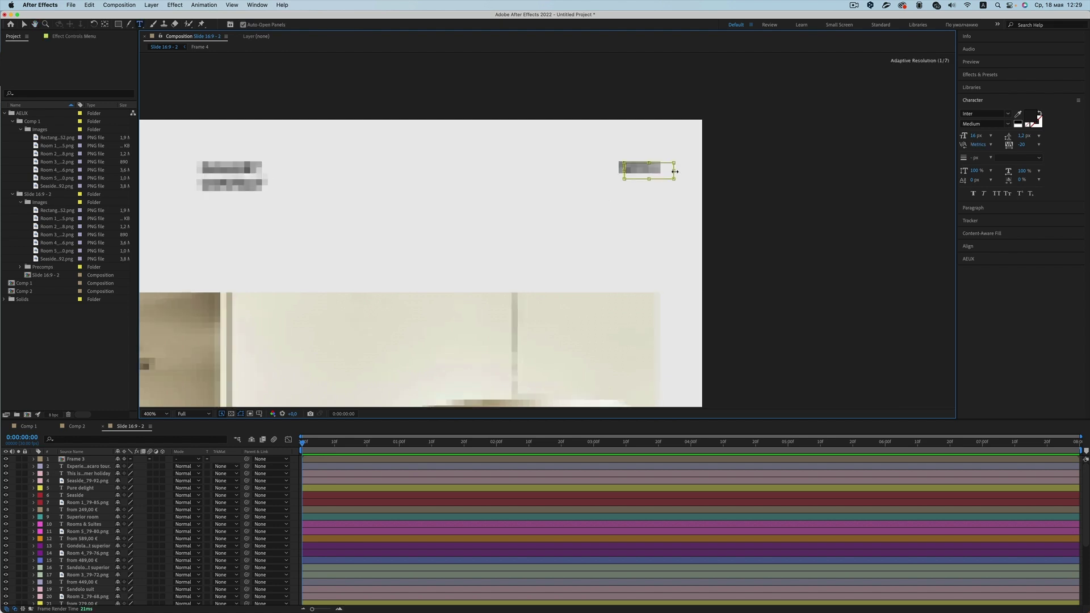
{"action": "key", "text": "Escape"}
- Widen the headline text box so HOTEL & SPA reads in full
{"action": "key", "text": "comma"}
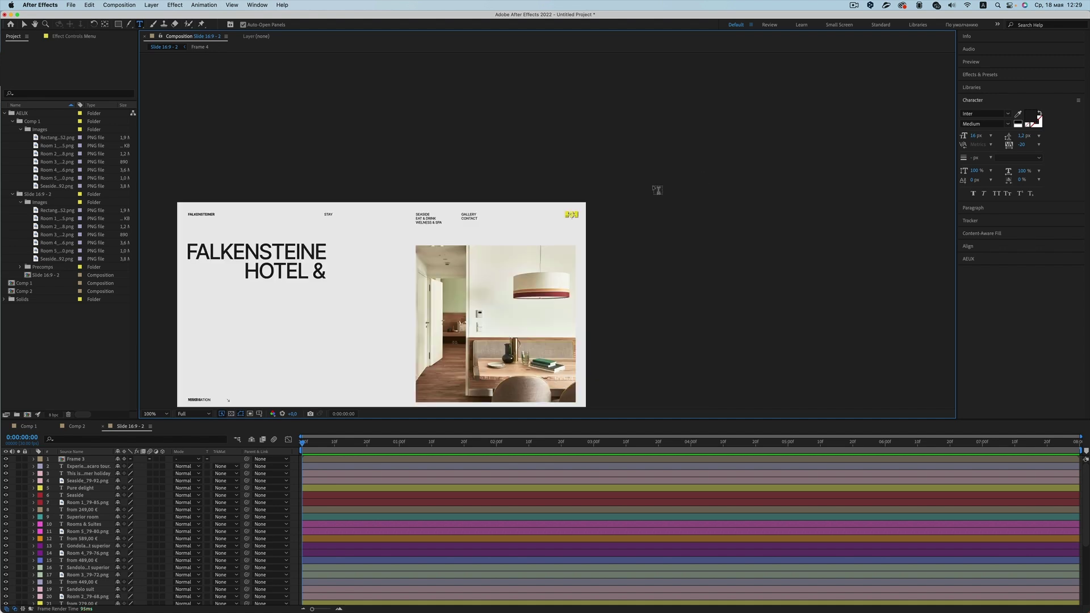
{"action": "left_click", "coordinate": [313, 273]}
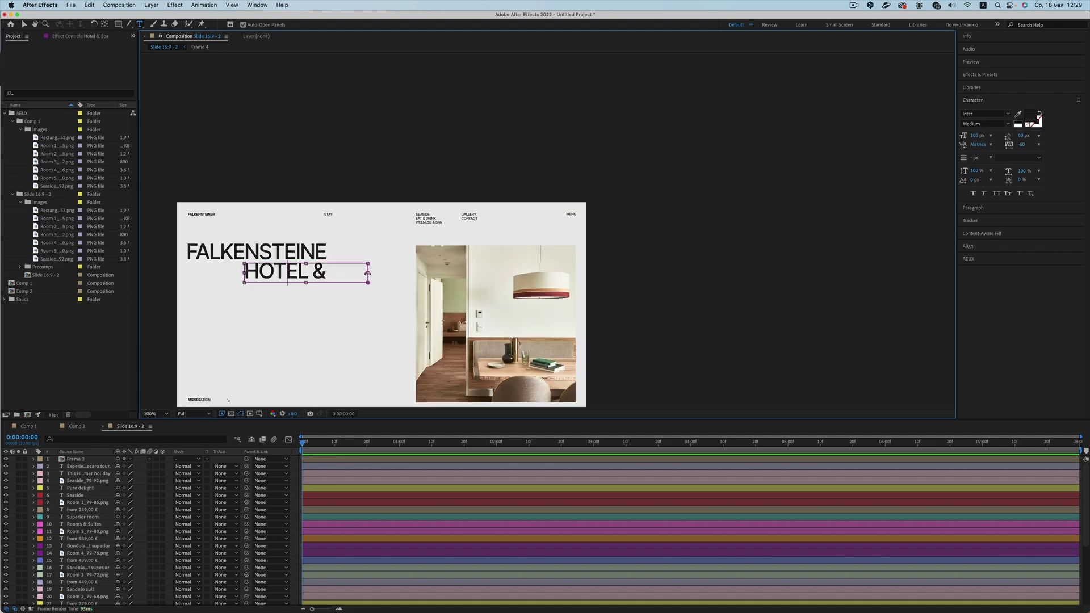
{"action": "left_click_drag", "start_coordinate": [368, 273], "coordinate": [386, 273]}
{"action": "key", "text": "Escape"}
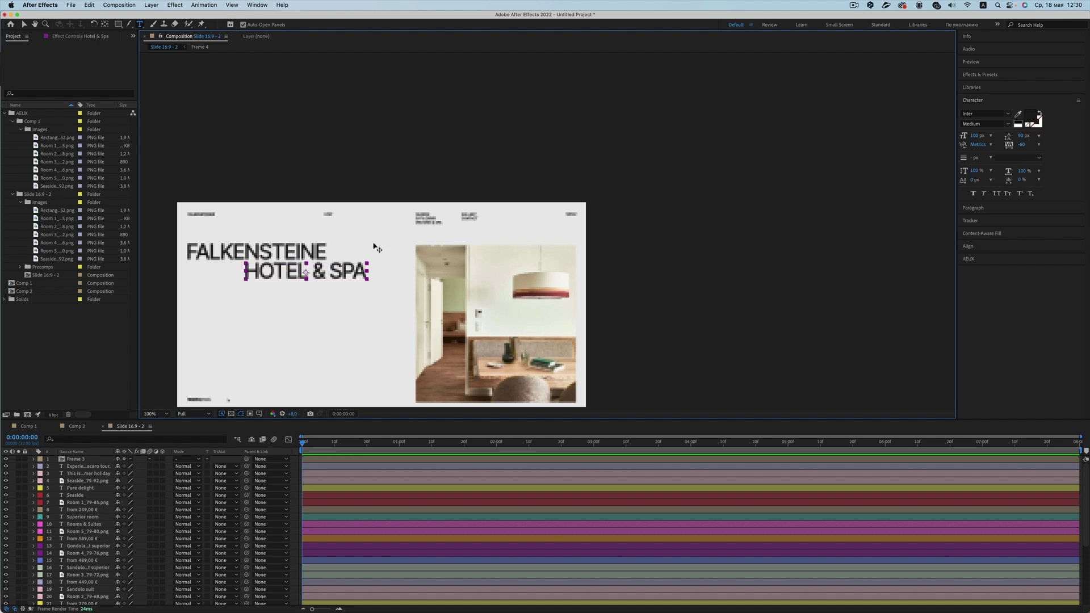
- Pan across the header to the RESERVATION text and select the Frame 4 layer
{"action": "key", "text": "period"}
{"action": "key", "text": "period"}
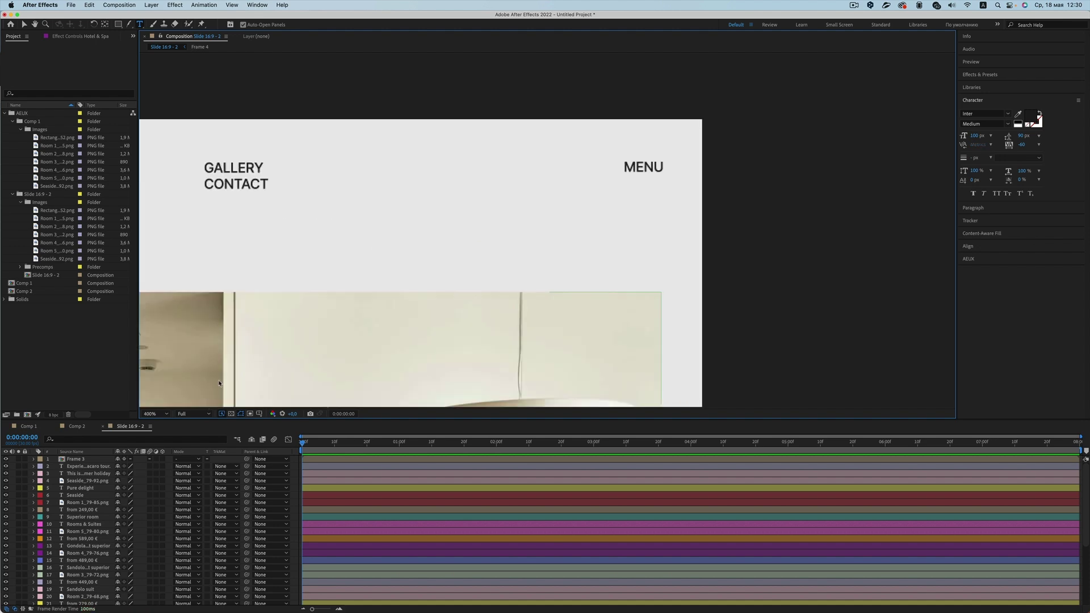
{"action": "key", "text": "h"}
{"action": "scroll", "coordinate": [427, 248], "scroll_direction": "right", "scroll_amount": 10}
{"action": "scroll", "coordinate": [399, 291], "scroll_direction": "right", "scroll_amount": 10}
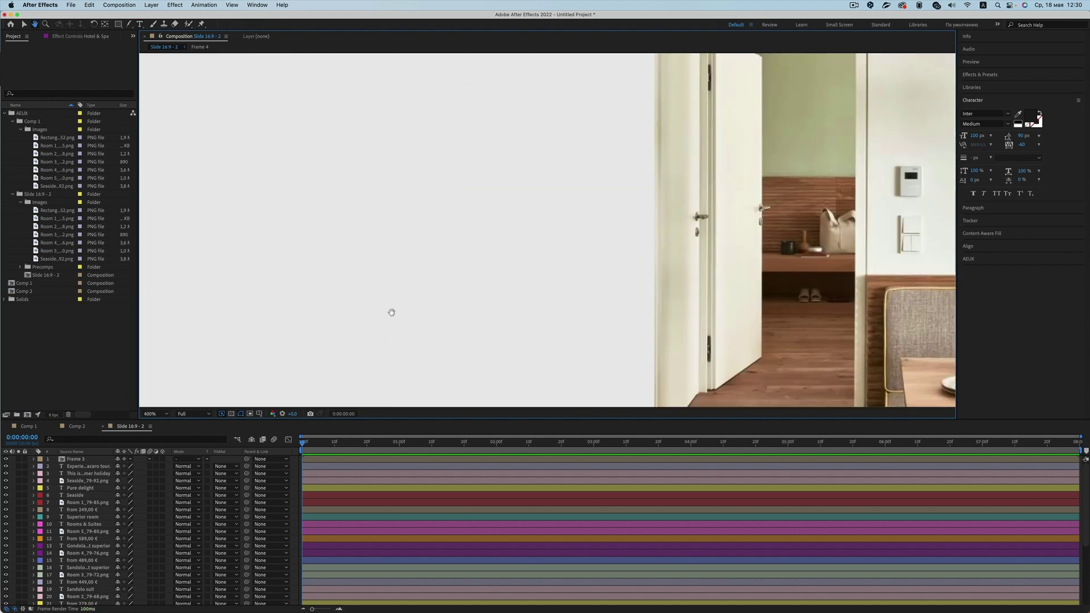
{"action": "scroll", "coordinate": [389, 312], "scroll_direction": "right", "scroll_amount": 10}
{"action": "scroll", "coordinate": [477, 238], "scroll_direction": "right", "scroll_amount": 5}
{"action": "scroll", "coordinate": [548, 141], "scroll_direction": "left", "scroll_amount": 3}
{"action": "scroll", "coordinate": [519, 187], "scroll_direction": "left", "scroll_amount": 3}
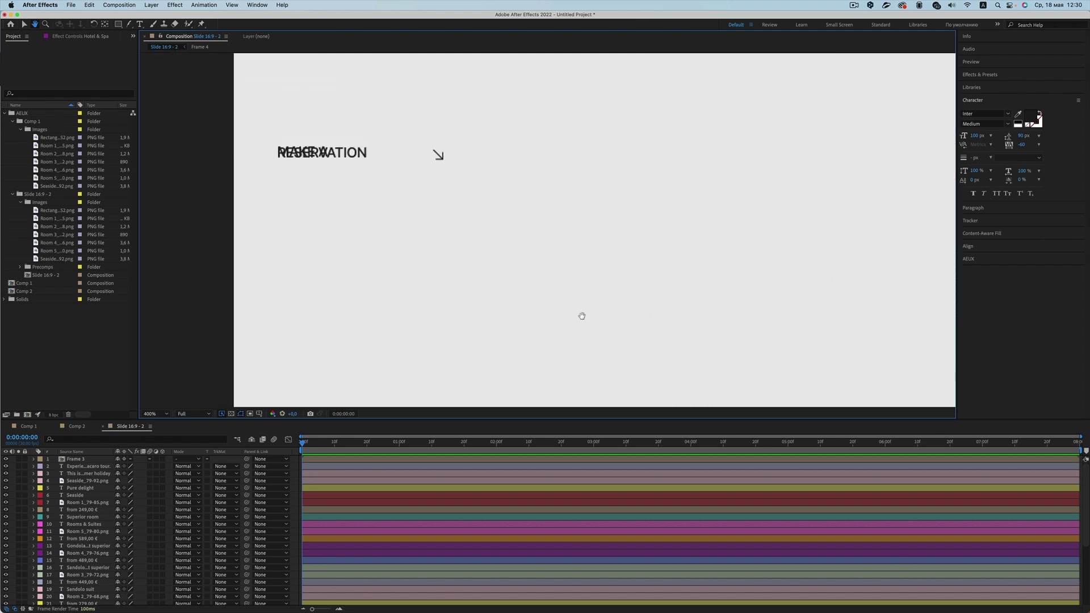
{"action": "key", "text": "super+t"}
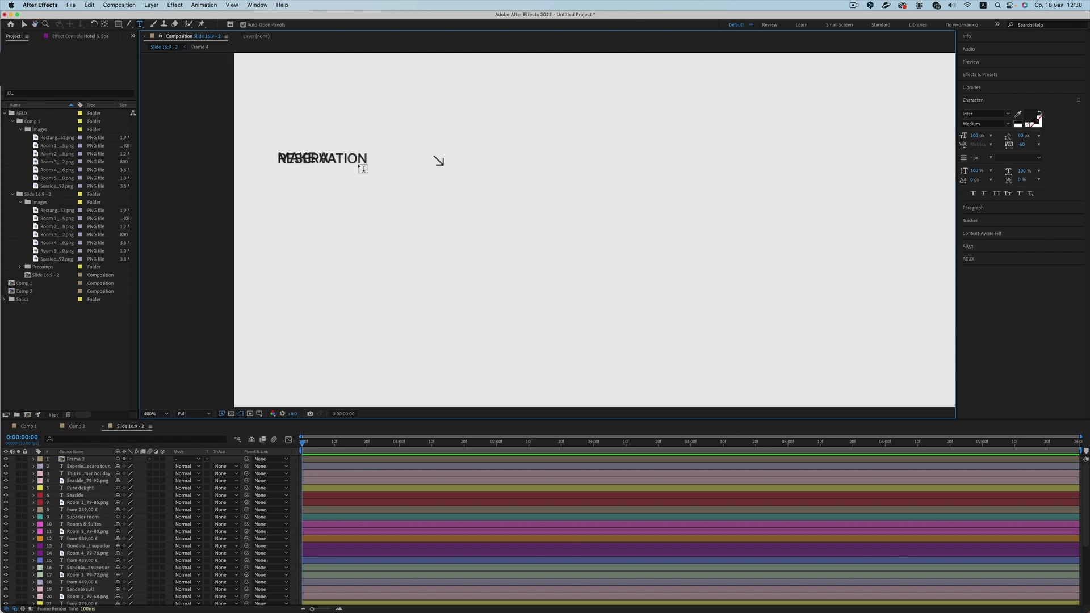
{"action": "key", "text": "v"}
{"action": "left_click", "coordinate": [362, 164]}
- Open the Frame 4 group and widen the RESERVATION text box
{"action": "scroll", "coordinate": [126, 545], "scroll_direction": "down", "scroll_amount": 5}
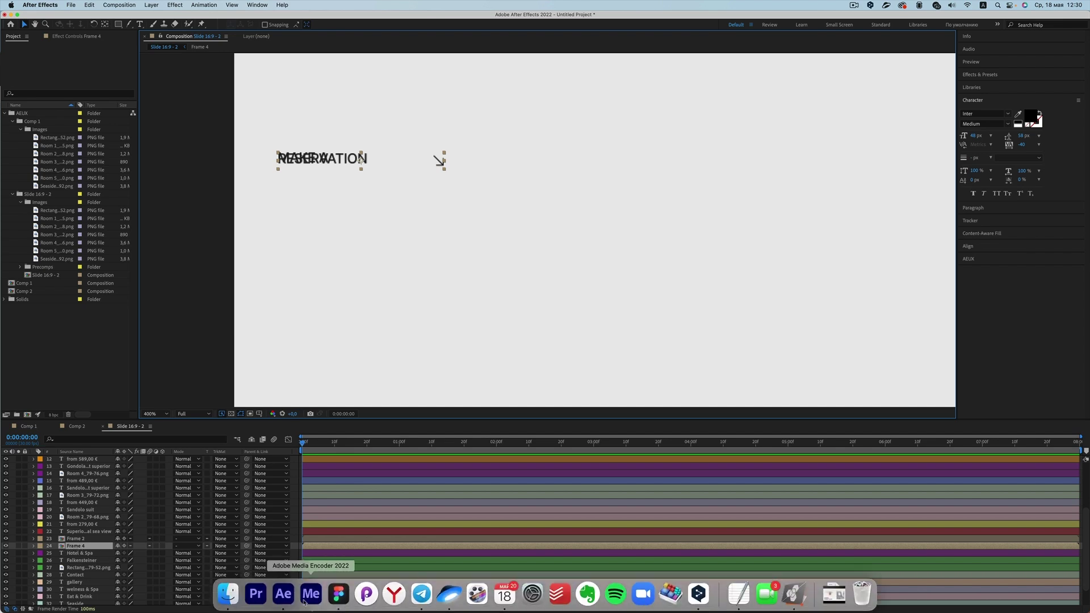
{"action": "double_click", "coordinate": [439, 160]}
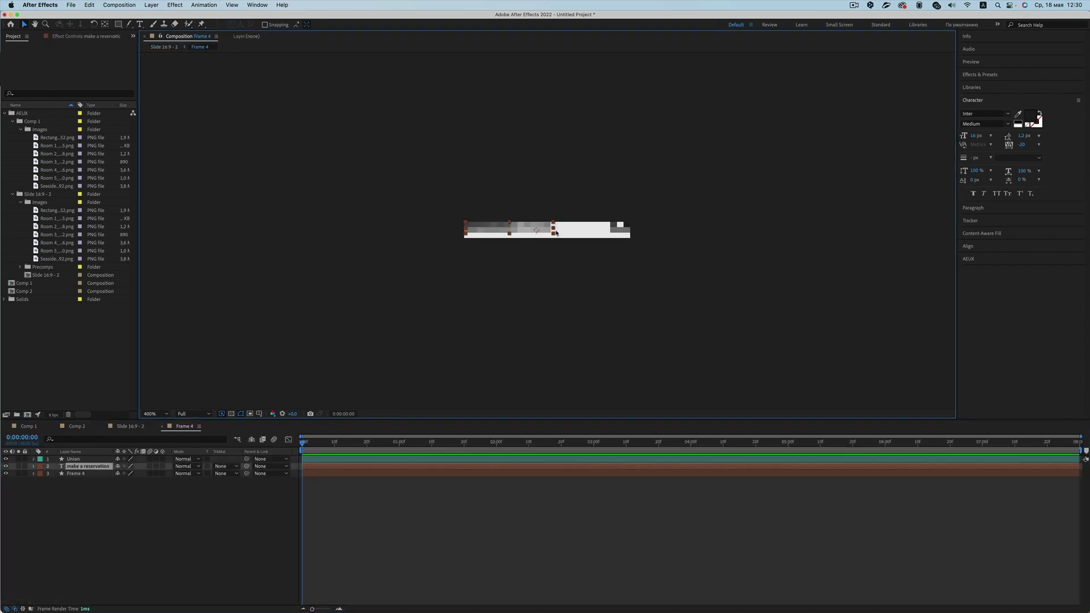
{"action": "double_click", "coordinate": [547, 230]}
{"action": "left_click", "coordinate": [619, 228]}
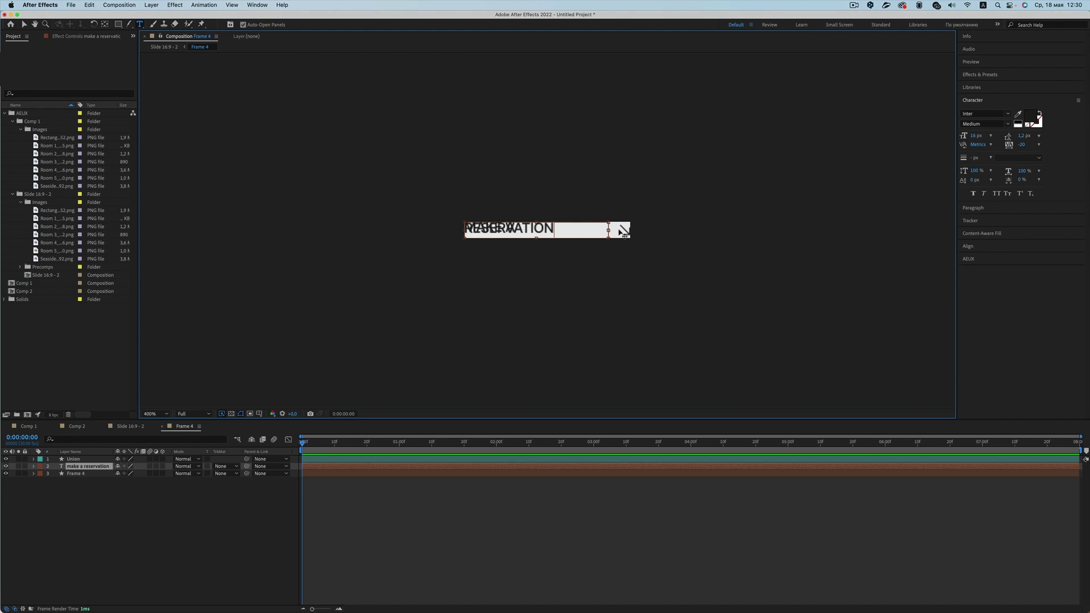
{"action": "left_click_drag", "start_coordinate": [612, 229], "coordinate": [627, 230]}
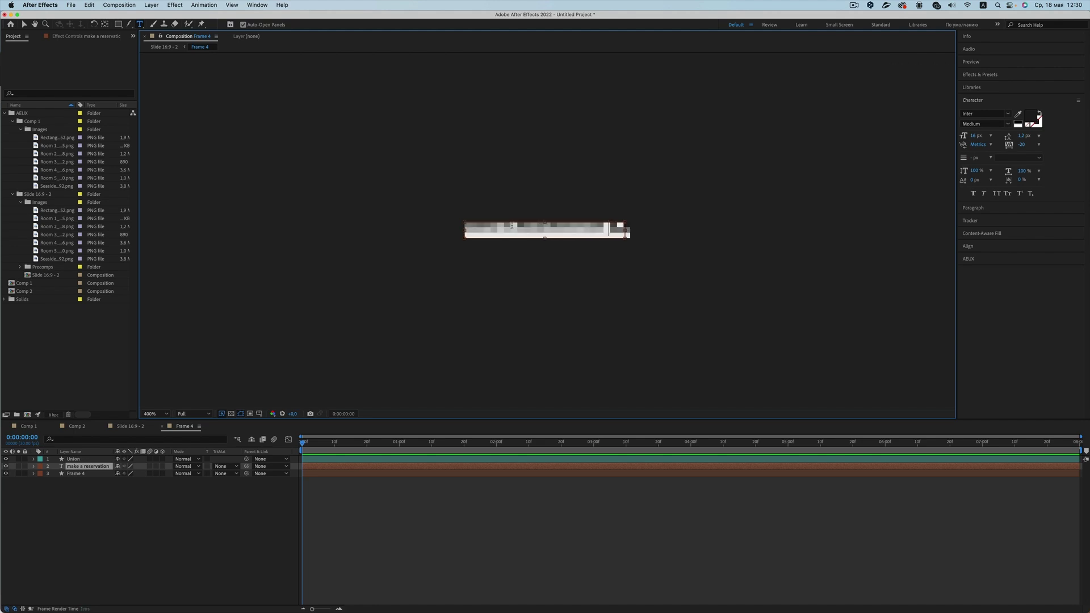
- Select the MAKE A RESERVATION text and arrow and align their vertical centres
{"action": "left_click", "coordinate": [163, 426]}
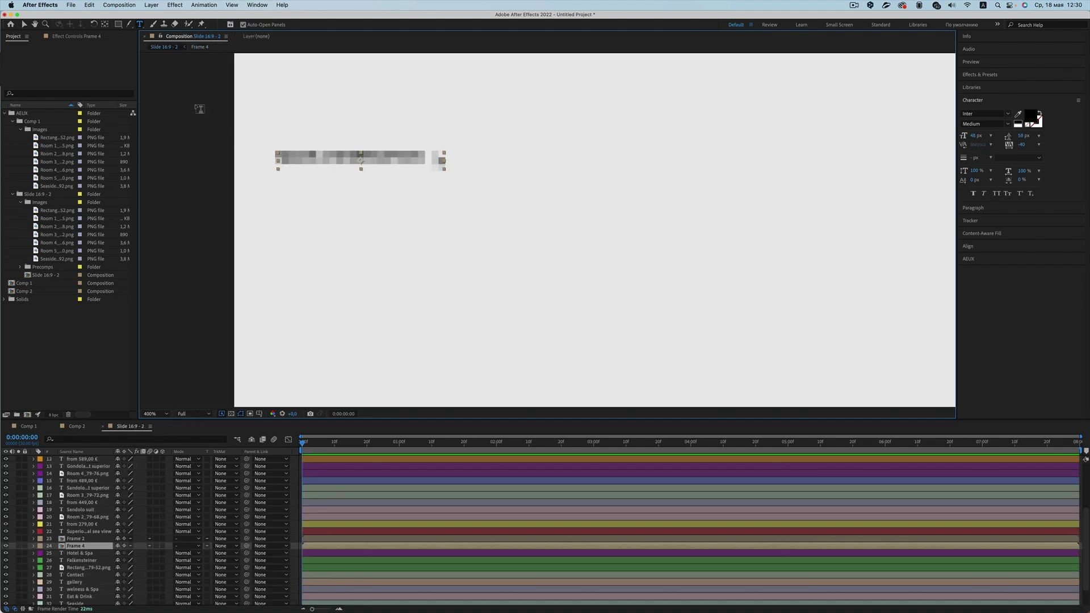
{"action": "left_click", "coordinate": [24, 25]}
{"action": "left_click", "coordinate": [391, 176]}
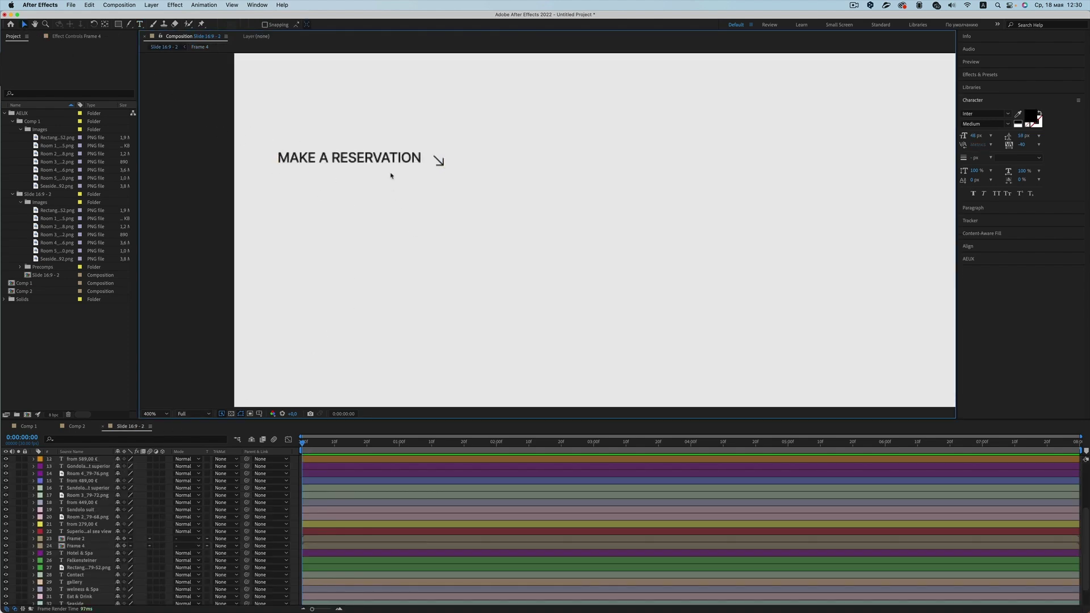
{"action": "double_click", "coordinate": [357, 160]}
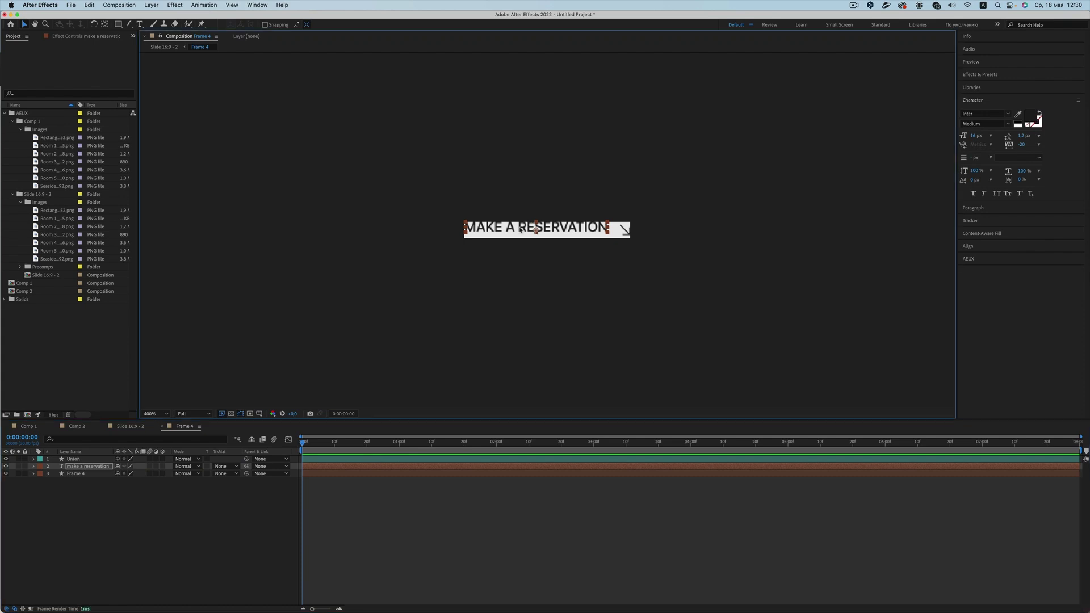
{"action": "left_click", "coordinate": [625, 230], "text": "shift"}
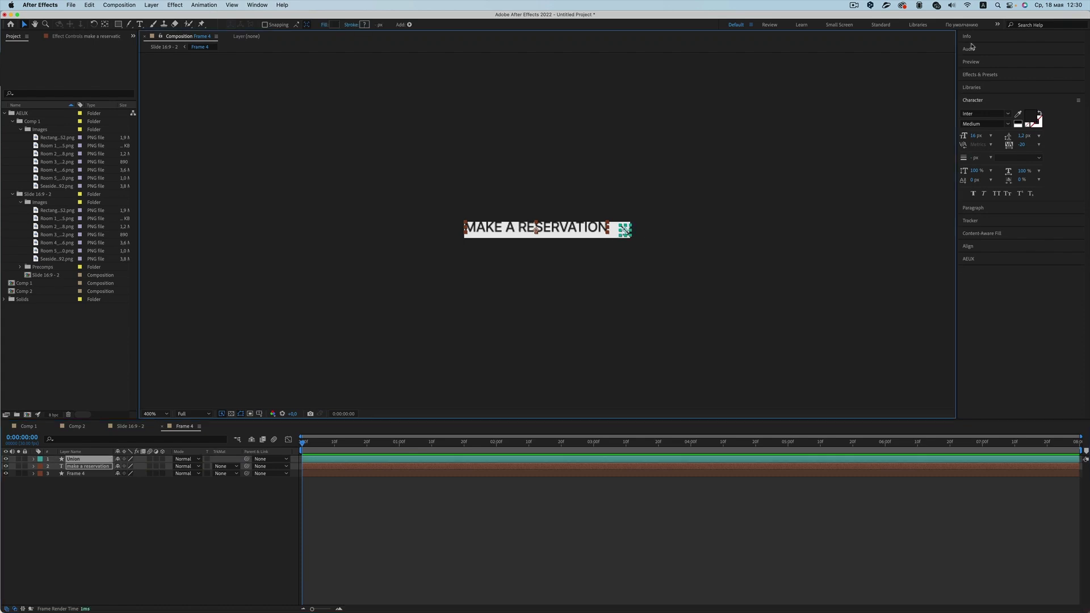
{"action": "left_click", "coordinate": [975, 247]}
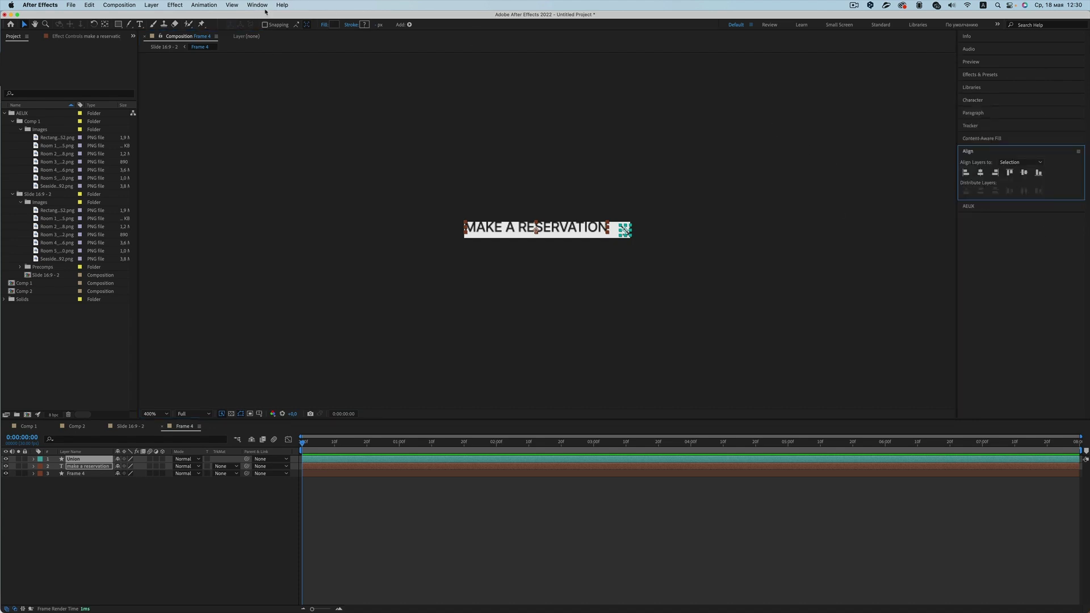
{"action": "left_click", "coordinate": [1024, 172]}
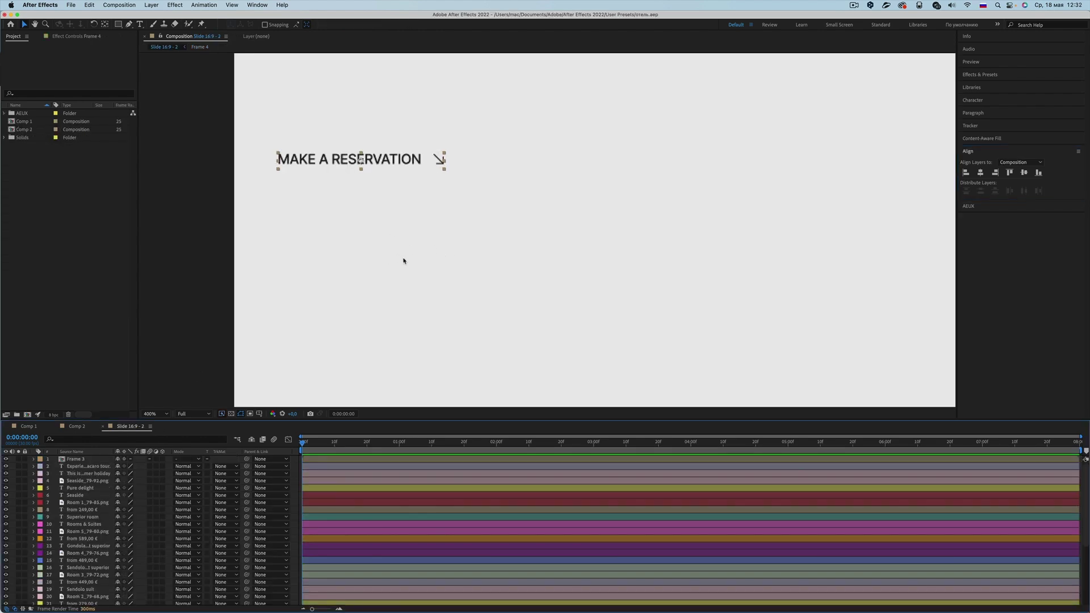
{"action": "key", "text": "comma"}
{"action": "key", "text": "comma"}
{"action": "key", "text": "comma"}
{"action": "scroll", "coordinate": [723, 268], "scroll_direction": "right", "scroll_amount": 5}
{"action": "scroll", "coordinate": [580, 302], "scroll_direction": "up", "scroll_amount": 2}
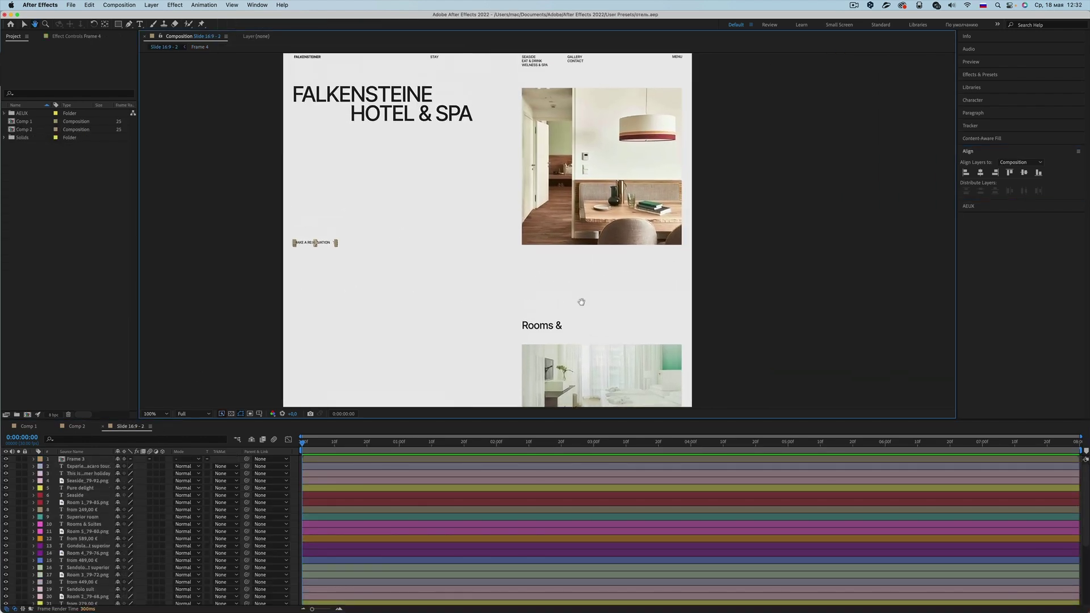
{"action": "scroll", "coordinate": [480, 204], "scroll_direction": "up", "scroll_amount": 3}
{"action": "scroll", "coordinate": [494, 205], "scroll_direction": "up", "scroll_amount": 2}
{"action": "scroll", "coordinate": [498, 215], "scroll_direction": "down", "scroll_amount": 2}
{"action": "key", "text": "period"}
{"action": "key", "text": "comma"}
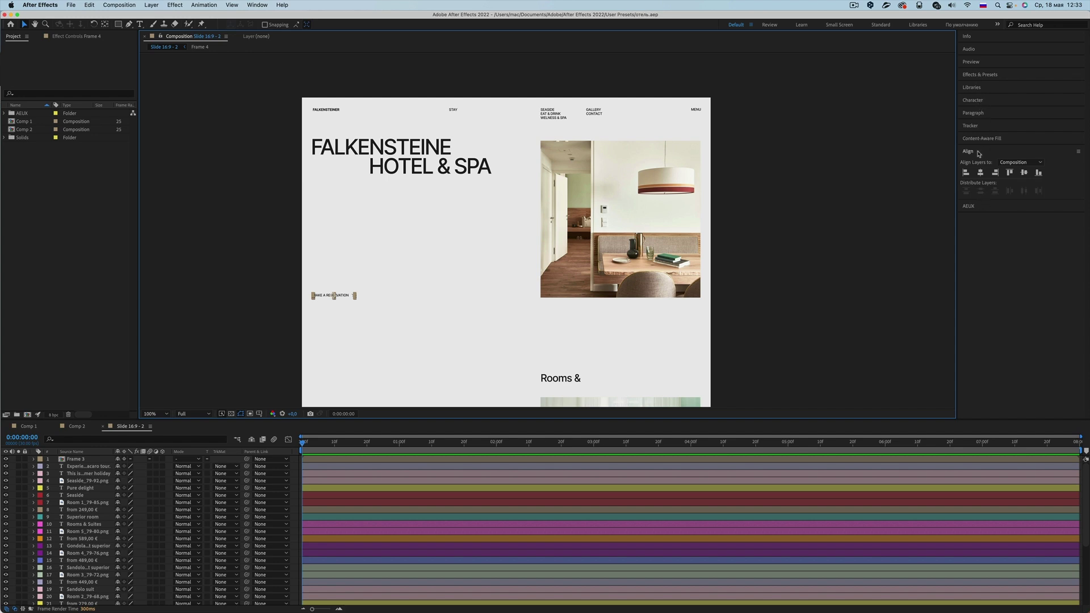
{"action": "left_click", "coordinate": [972, 208]}
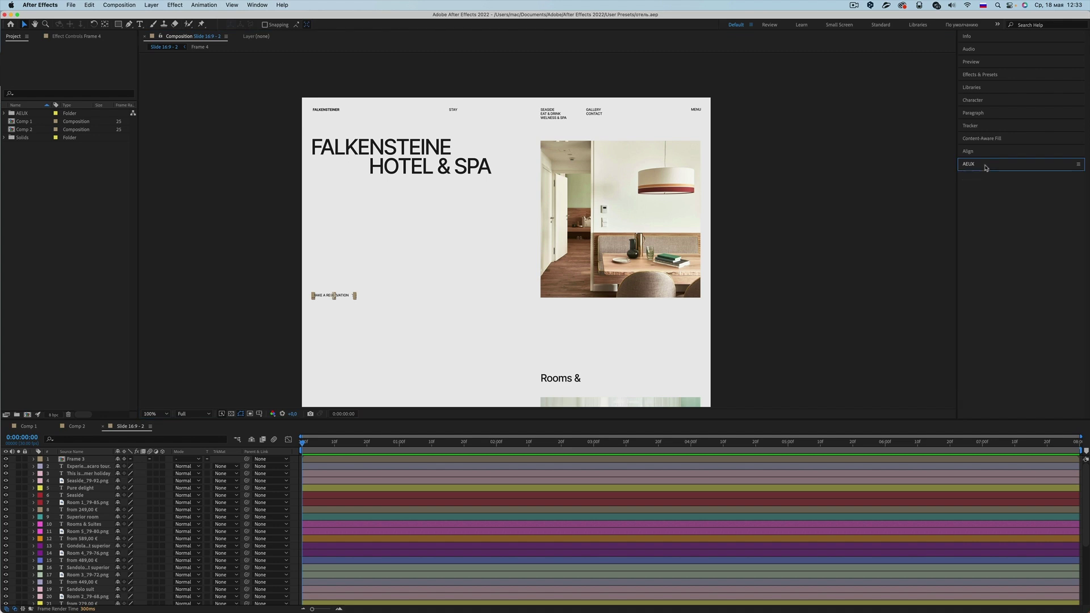
{"action": "left_click", "coordinate": [447, 88]}
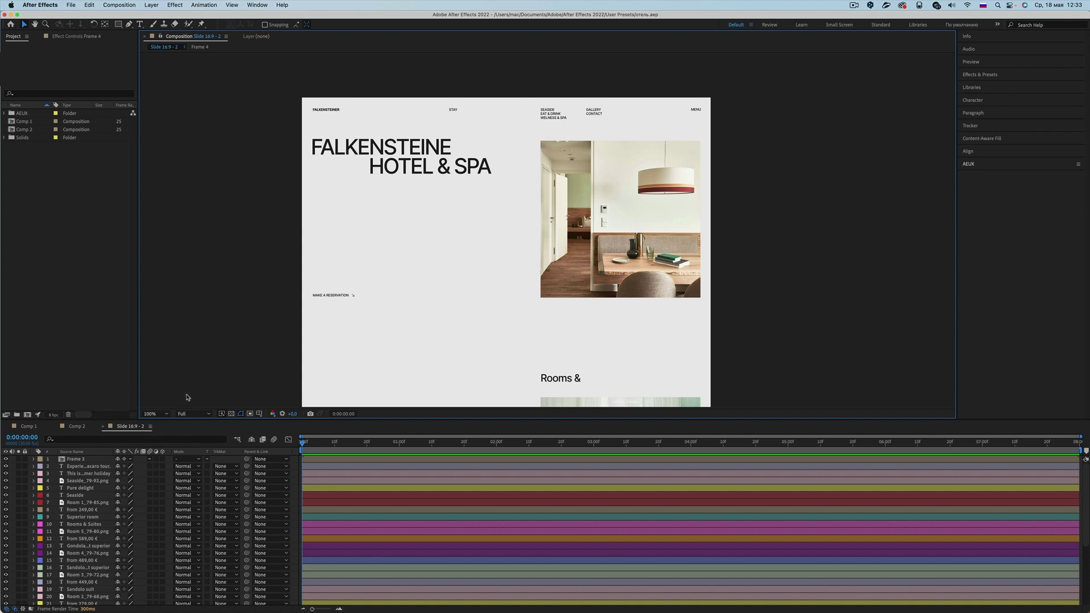
{"action": "scroll", "coordinate": [484, 185], "scroll_direction": "down", "scroll_amount": 2}
{"action": "scroll", "coordinate": [484, 185], "scroll_direction": "down", "scroll_amount": 1}
{"action": "scroll", "coordinate": [534, 257], "scroll_direction": "up", "scroll_amount": 2}
{"action": "key", "text": "h"}
{"action": "left_click_drag", "start_coordinate": [533, 256], "coordinate": [543, 152]}
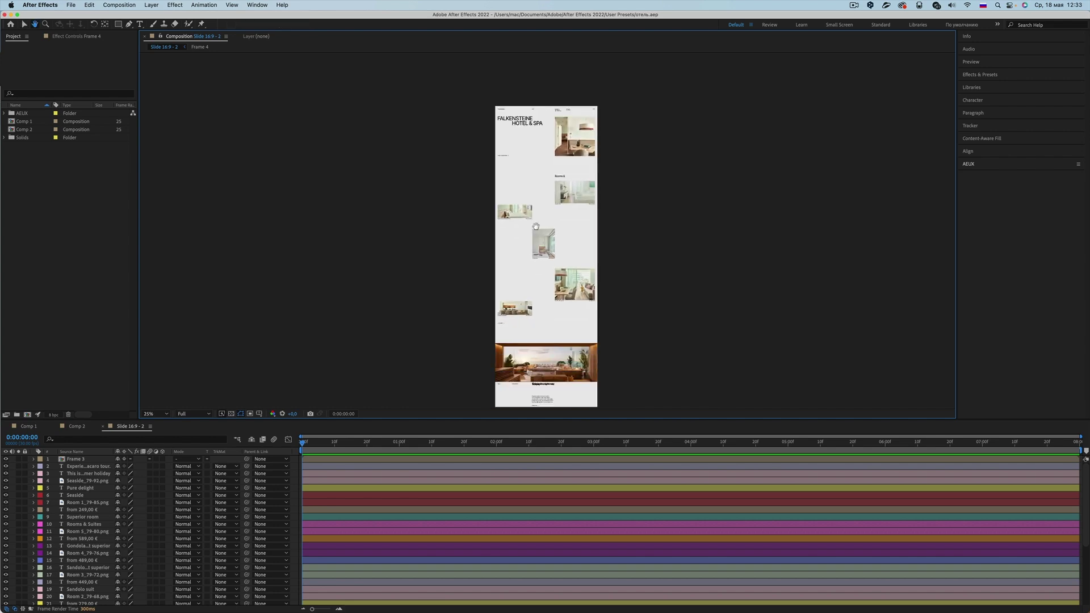
{"action": "key", "text": "v"}
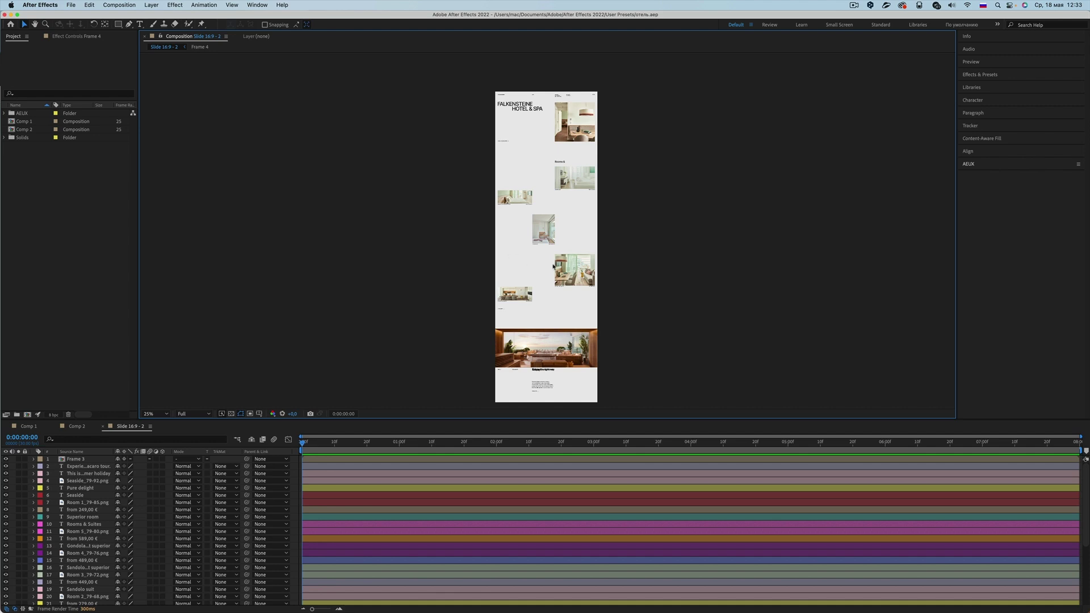
{"action": "left_click_drag", "start_coordinate": [622, 96], "coordinate": [461, 403]}
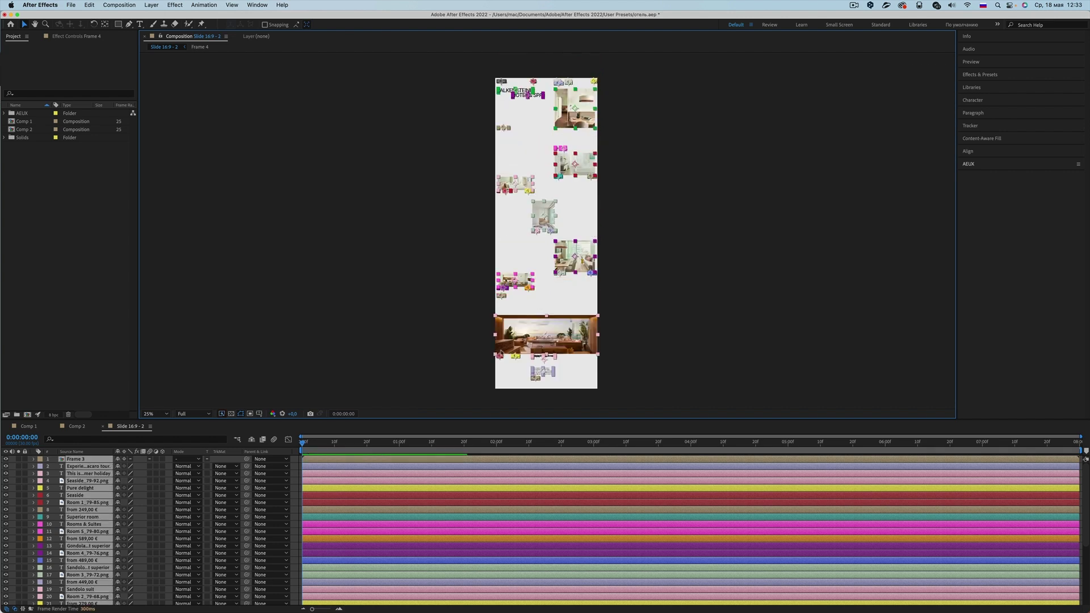
{"action": "left_click", "coordinate": [443, 346]}
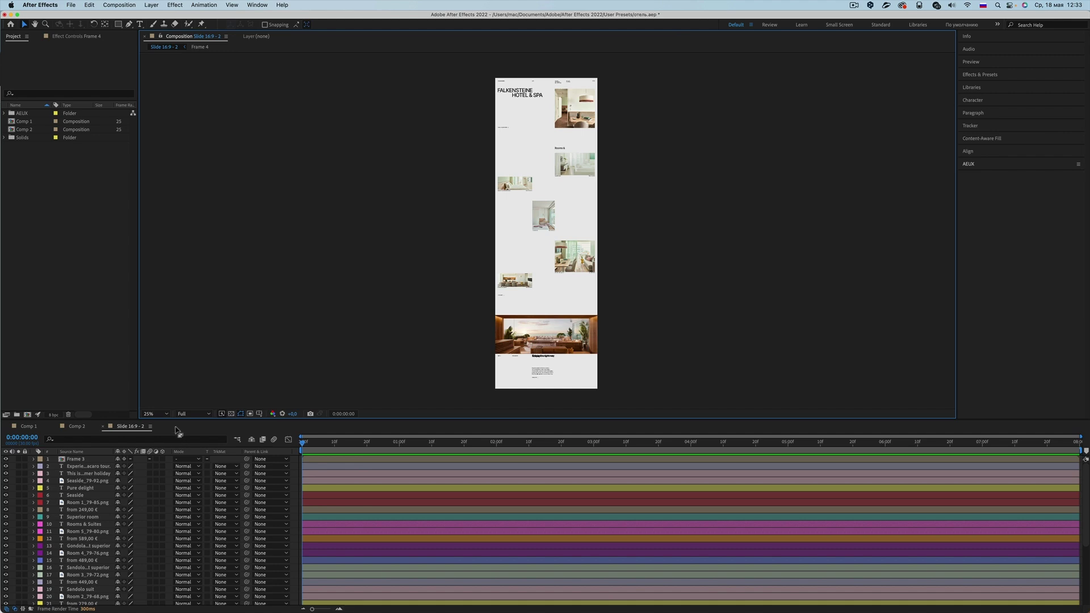
- Create the Final composition at 1920×1080, 30 fps, with a 0:00:08:00 duration
{"action": "right_click", "coordinate": [83, 252]}
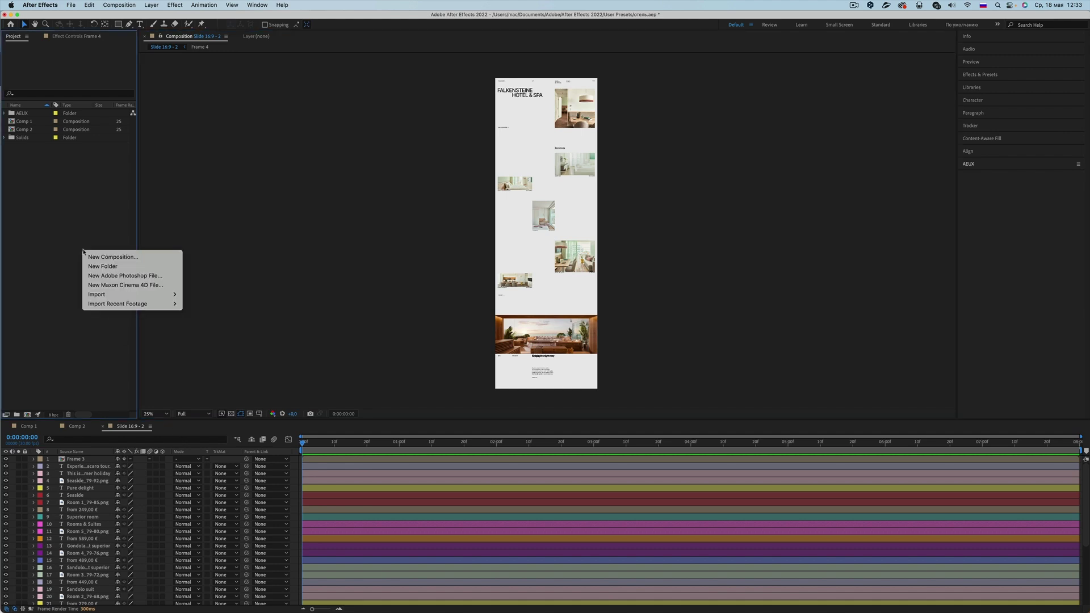
{"action": "left_click", "coordinate": [113, 257]}
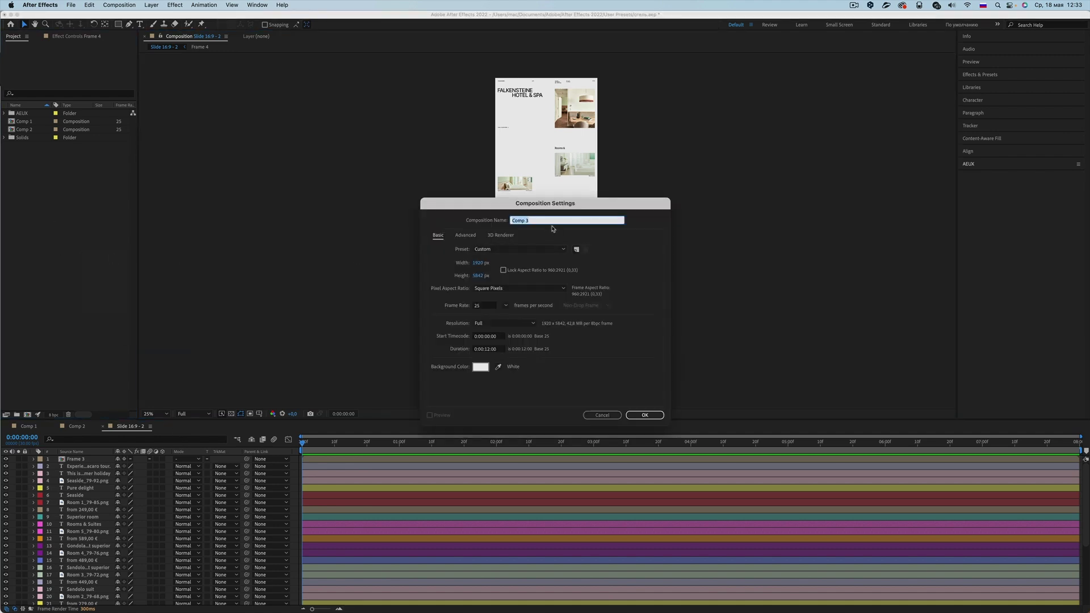
{"action": "type", "text": "Au"}
{"action": "type", "text": "Final"}
{"action": "left_click", "coordinate": [475, 275]}
{"action": "type", "text": "1080"}
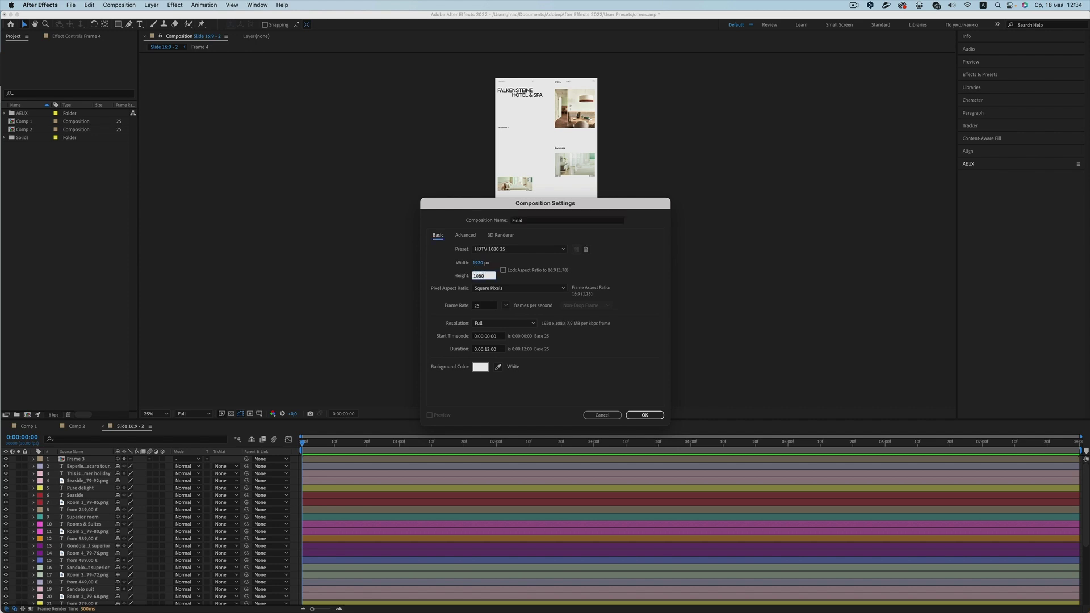
{"action": "left_click", "coordinate": [486, 307]}
{"action": "left_click_drag", "start_coordinate": [486, 307], "coordinate": [470, 308]}
{"action": "type", "text": "30"}
{"action": "left_click", "coordinate": [441, 314]}
{"action": "left_click", "coordinate": [489, 350]}
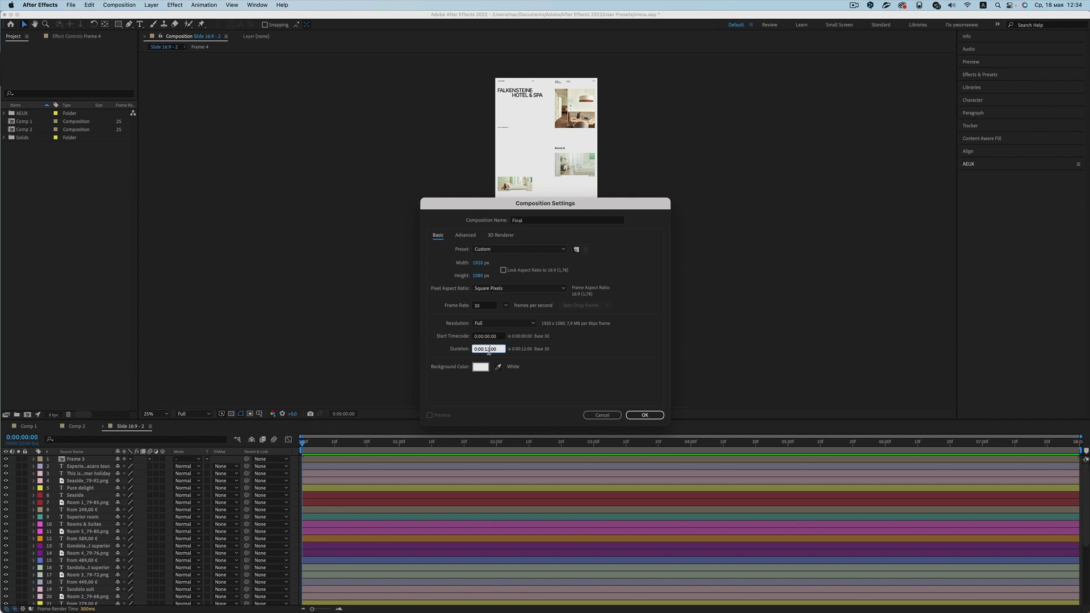
{"action": "type", "text": "08"}
{"action": "left_click", "coordinate": [543, 386]}
{"action": "left_click", "coordinate": [643, 415]}
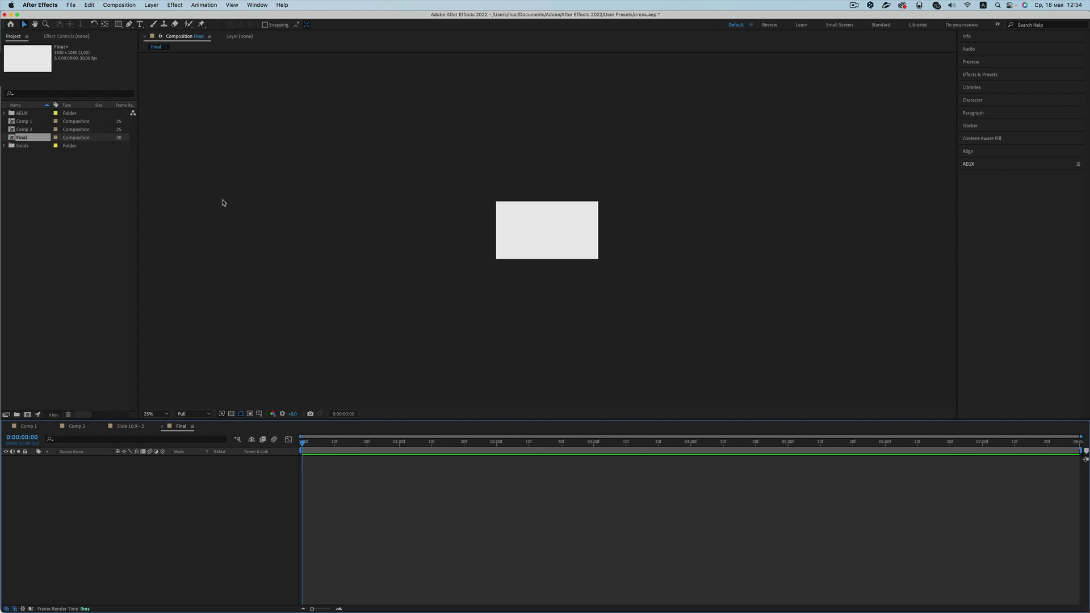
- Expand the AEUX, Comp 1 and Slide 16:9 - 2 folders and select the Slide 16:9 - 2 comp
{"action": "left_click", "coordinate": [5, 113]}
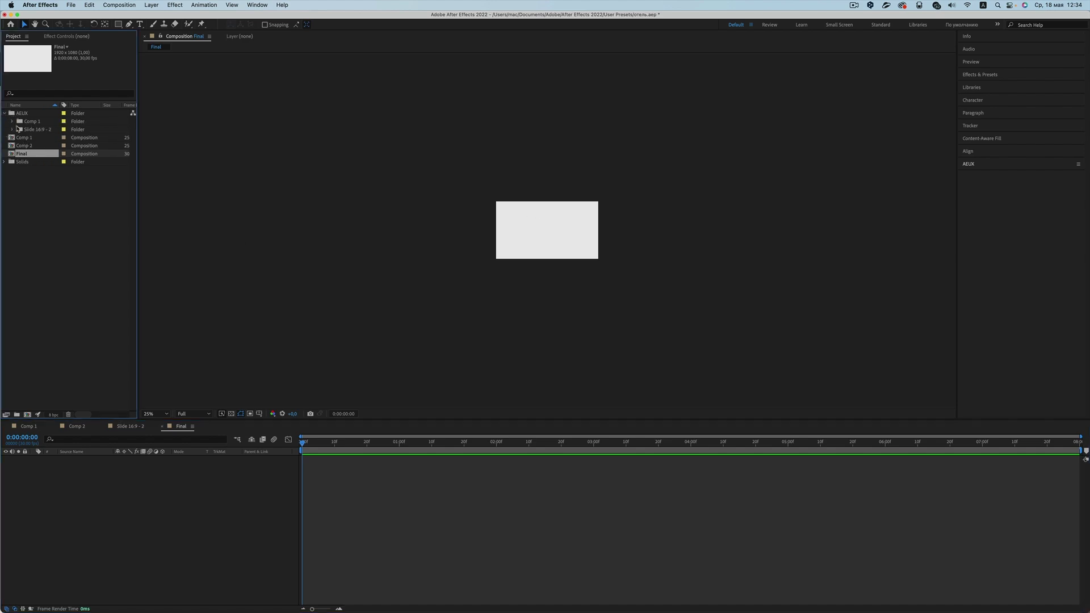
{"action": "left_click", "coordinate": [11, 122]}
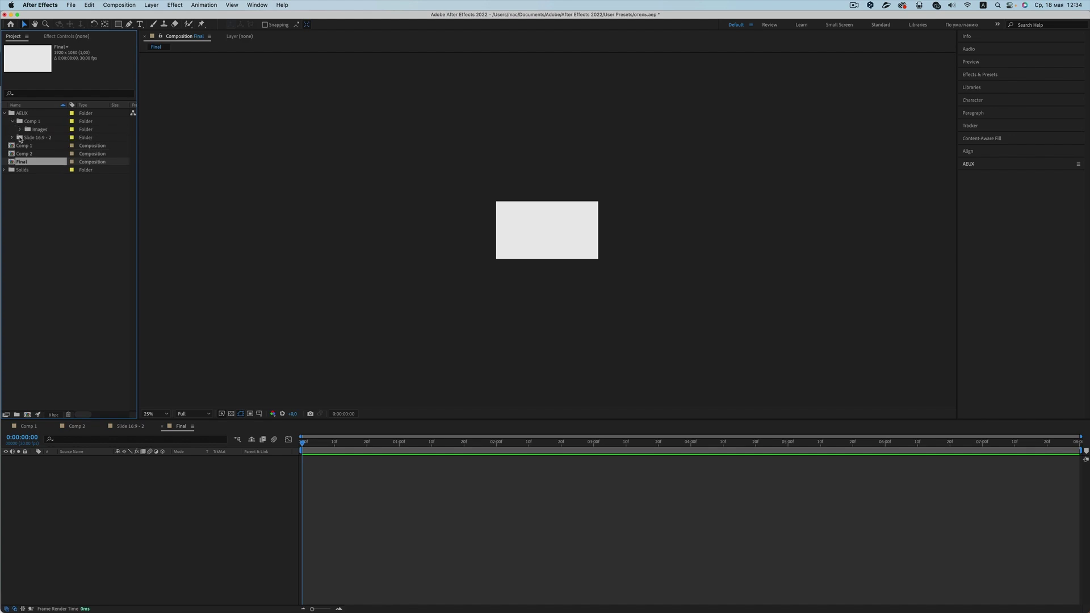
{"action": "left_click", "coordinate": [12, 138]}
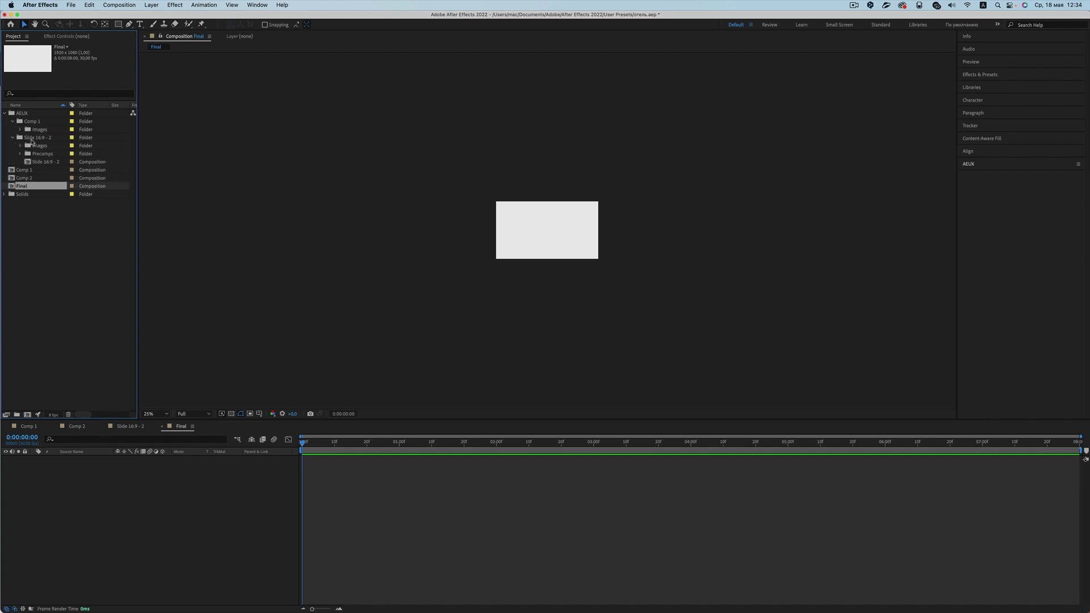
{"action": "left_click", "coordinate": [39, 163]}
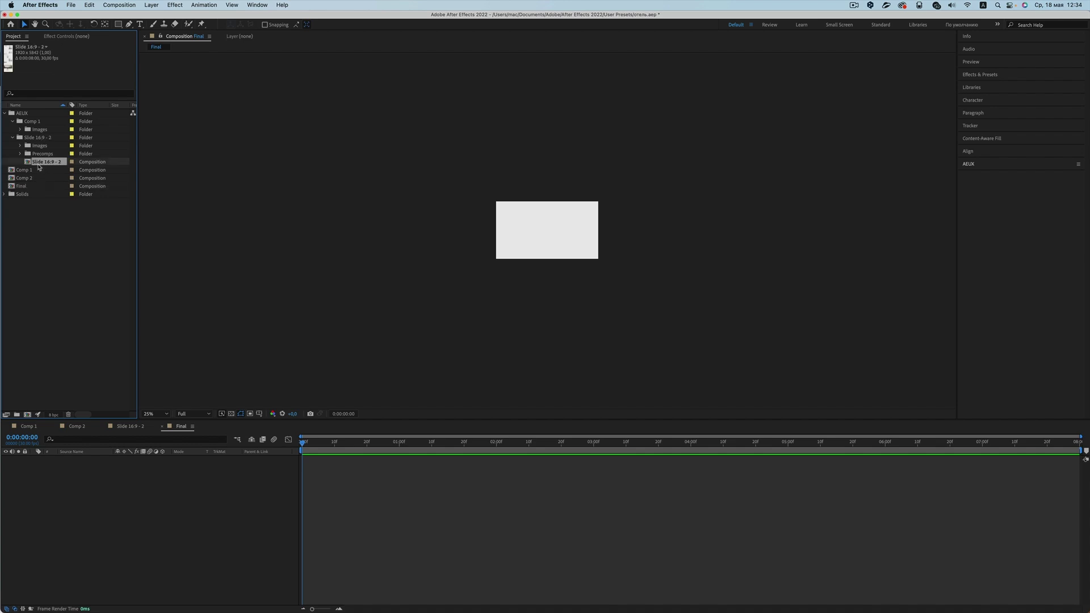
- Nest Slide 16:9 - 2 as a layer inside the Final composition
{"action": "left_click_drag", "start_coordinate": [133, 426], "coordinate": [173, 426]}
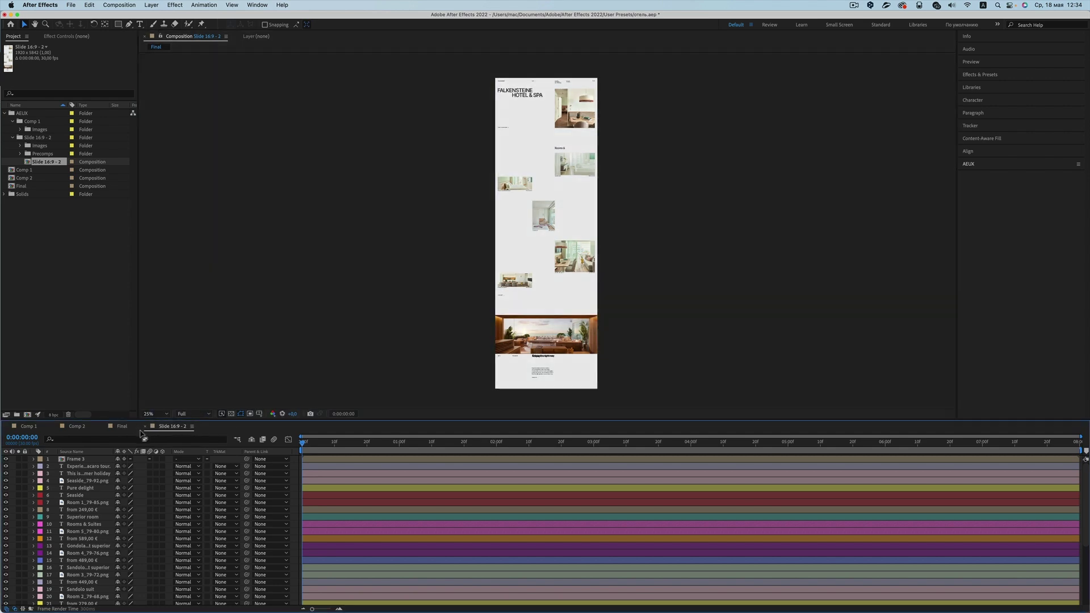
{"action": "left_click_drag", "start_coordinate": [423, 354], "coordinate": [176, 429]}
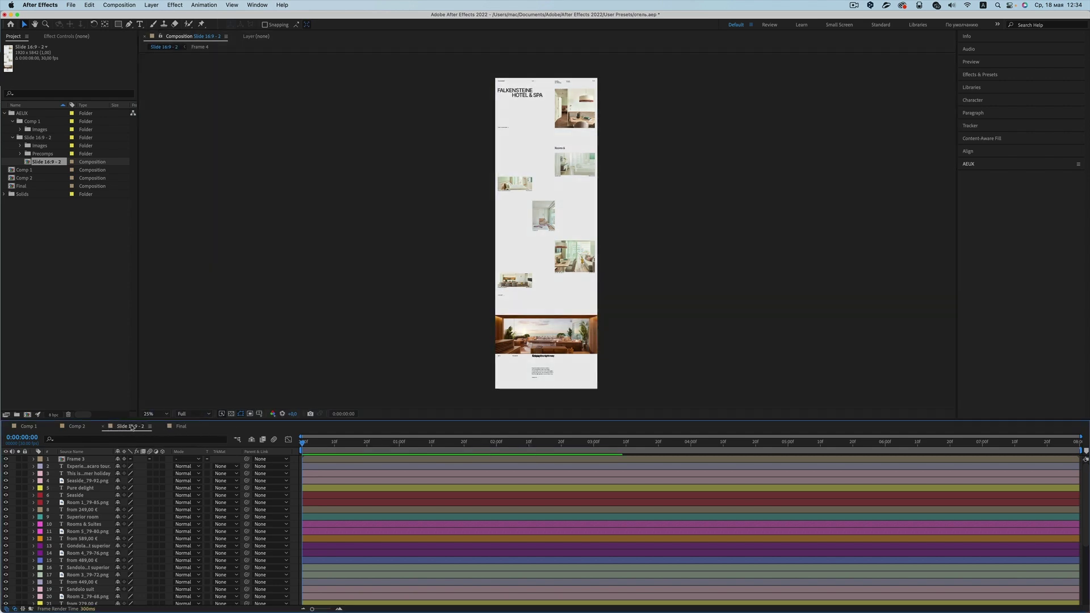
{"action": "left_click", "coordinate": [176, 427]}
{"action": "mouse_move", "coordinate": [48, 178]}
{"action": "left_mouse_down"}
{"action": "mouse_move", "coordinate": [75, 213]}
{"action": "mouse_move", "coordinate": [140, 478]}
{"action": "left_mouse_up"}
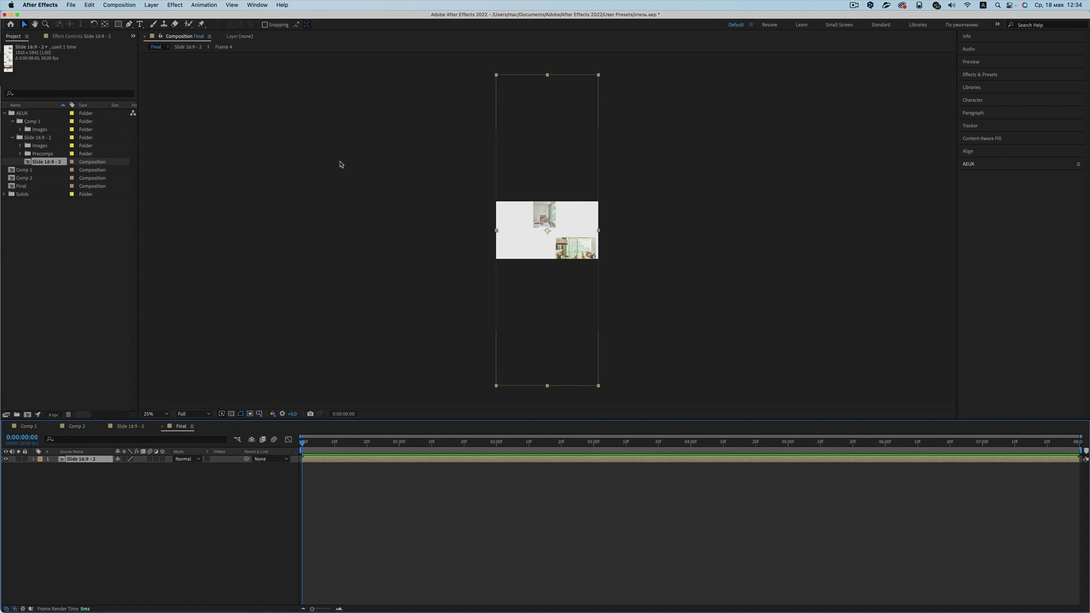
- Align the Slide 16:9 - 2 layer's top edge to the top of the Final composition
{"action": "left_click", "coordinate": [989, 166]}
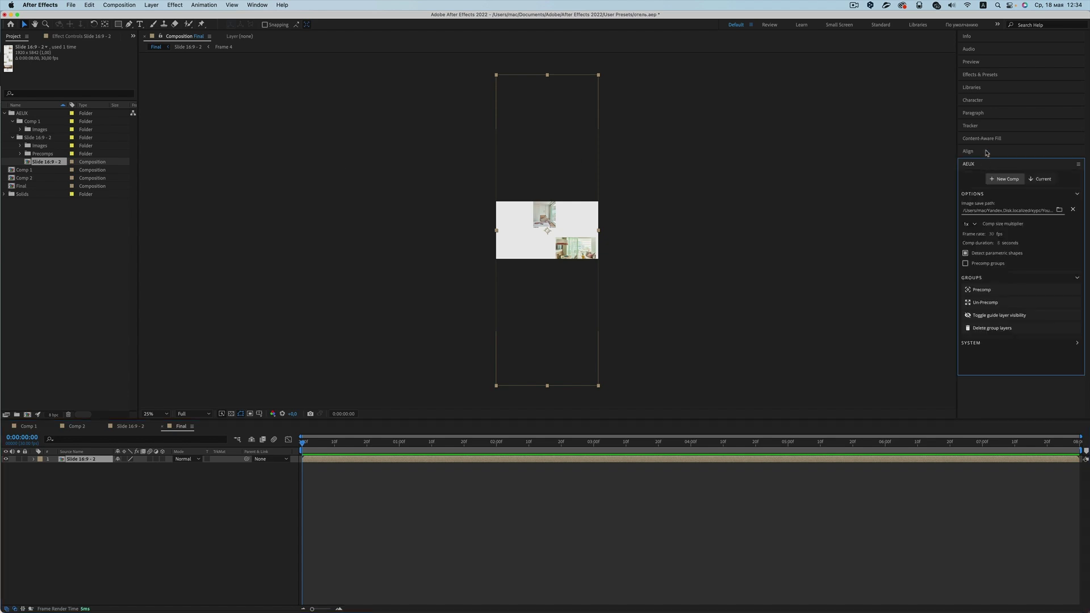
{"action": "left_click", "coordinate": [987, 151]}
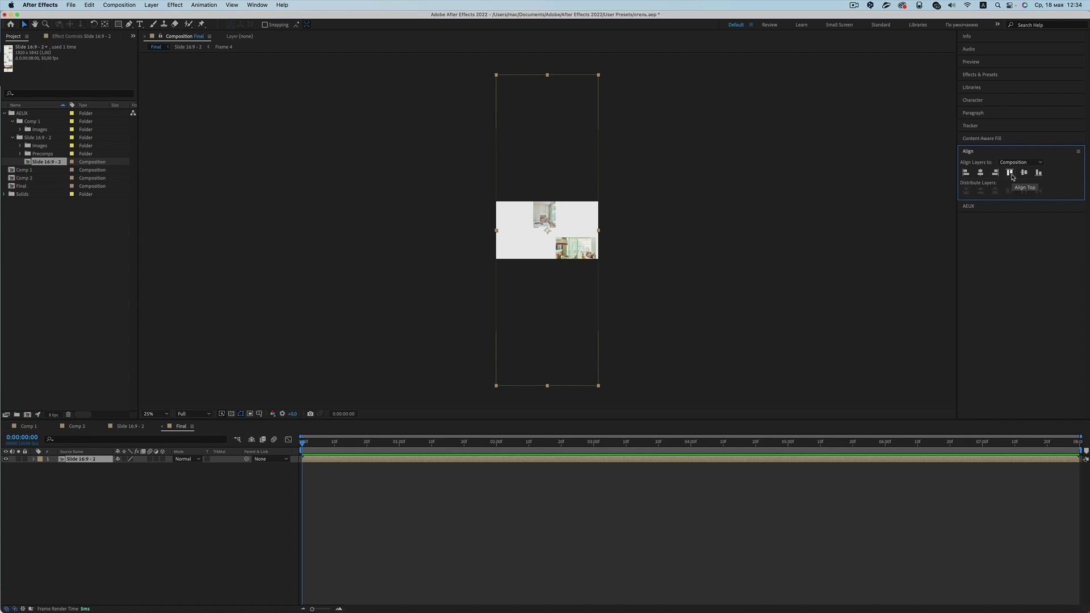
{"action": "left_click", "coordinate": [47, 163]}
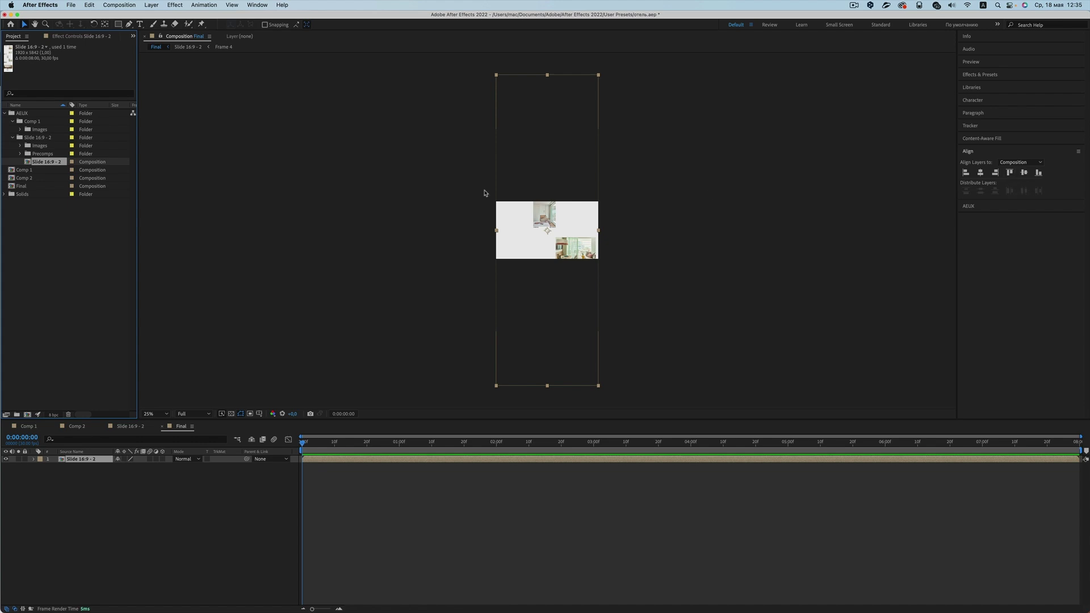
{"action": "left_click", "coordinate": [82, 464]}
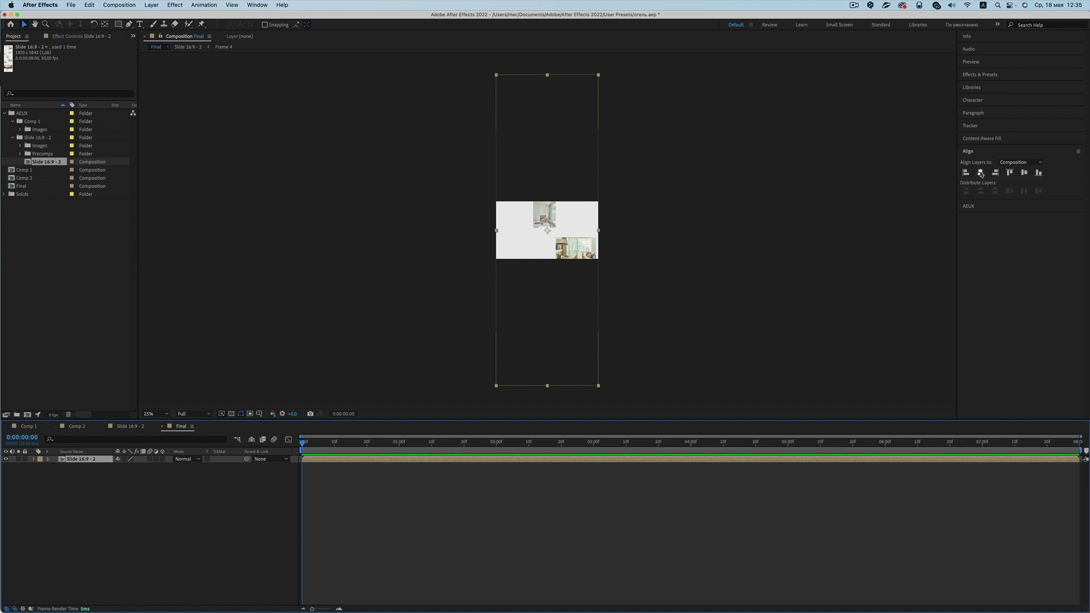
{"action": "left_click", "coordinate": [1011, 177]}
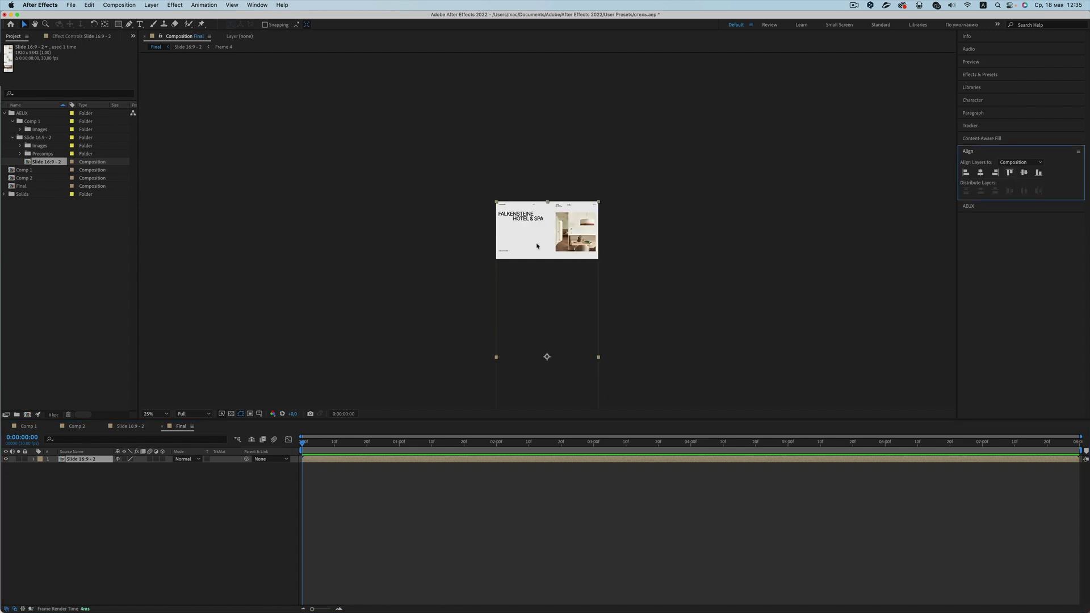
- Try sliding the tall page layer upward, then undo the move
{"action": "left_click", "coordinate": [671, 248]}
{"action": "left_click_drag", "start_coordinate": [593, 255], "coordinate": [599, 163]}
{"action": "key", "text": "super+z"}
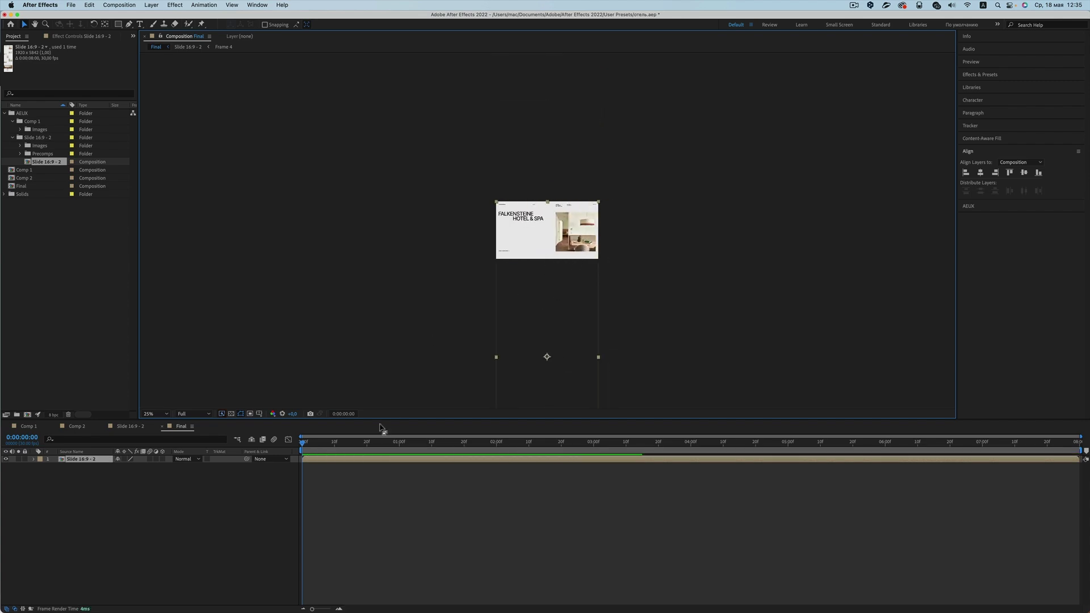
- At 100% zoom, drag the Falkensteiner and Hotel & Spa layers to the stack bottom, then select Falkensteiner
{"action": "left_click", "coordinate": [129, 427]}
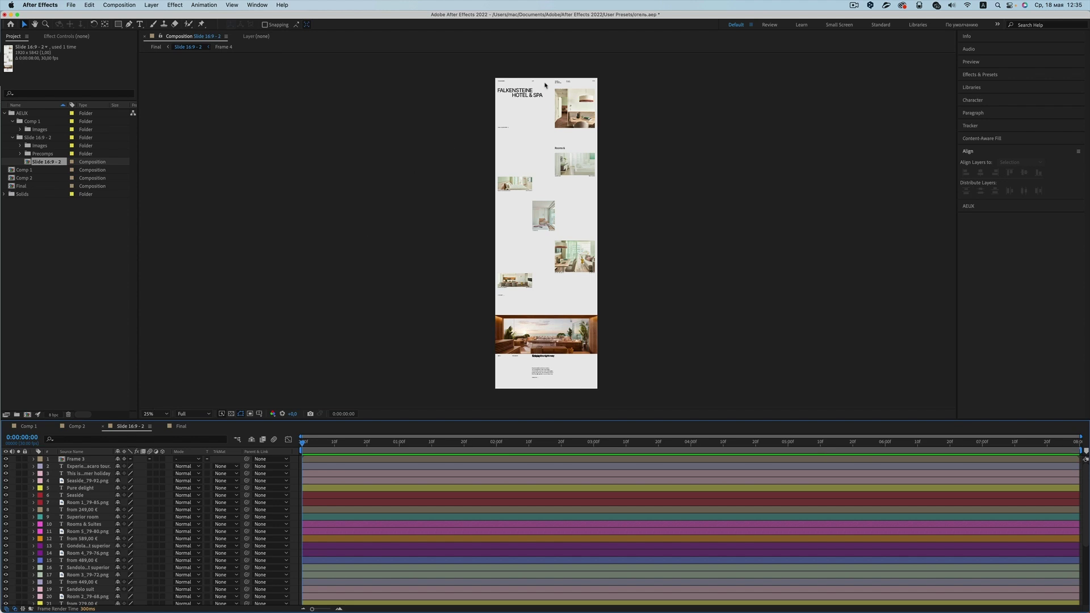
{"action": "key", "text": "slash"}
{"action": "left_click_drag", "start_coordinate": [540, 89], "coordinate": [530, 261]}
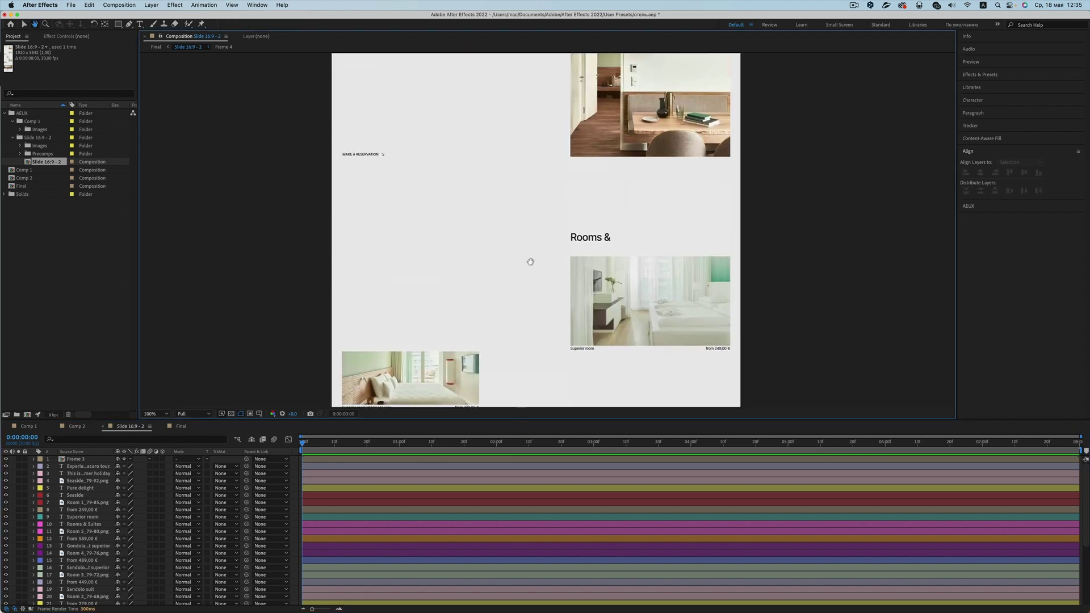
{"action": "scroll", "coordinate": [530, 262], "scroll_direction": "up", "scroll_amount": 5}
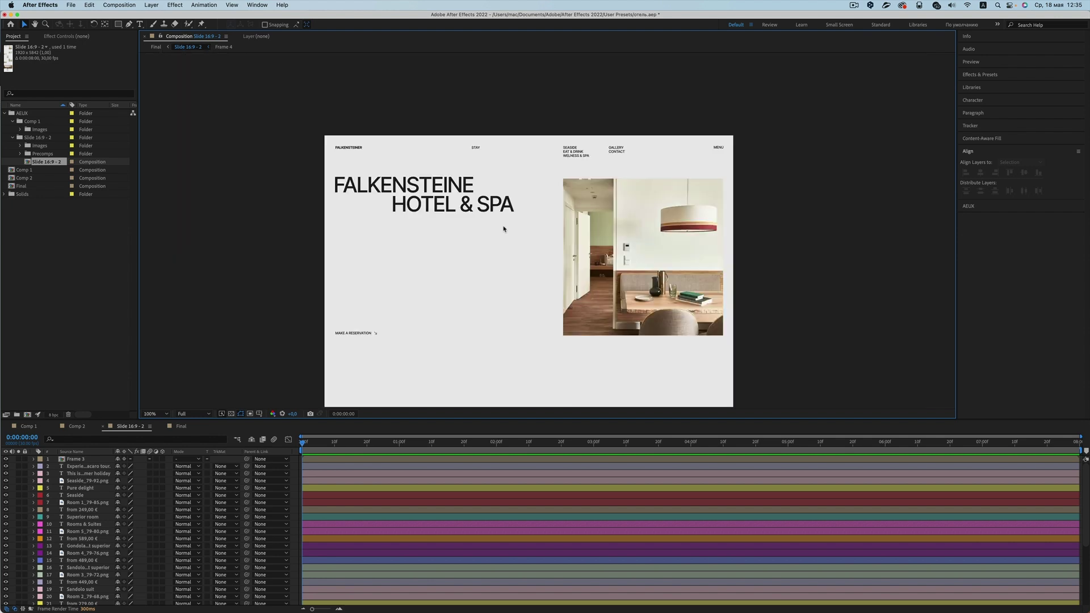
{"action": "left_click", "coordinate": [387, 190]}
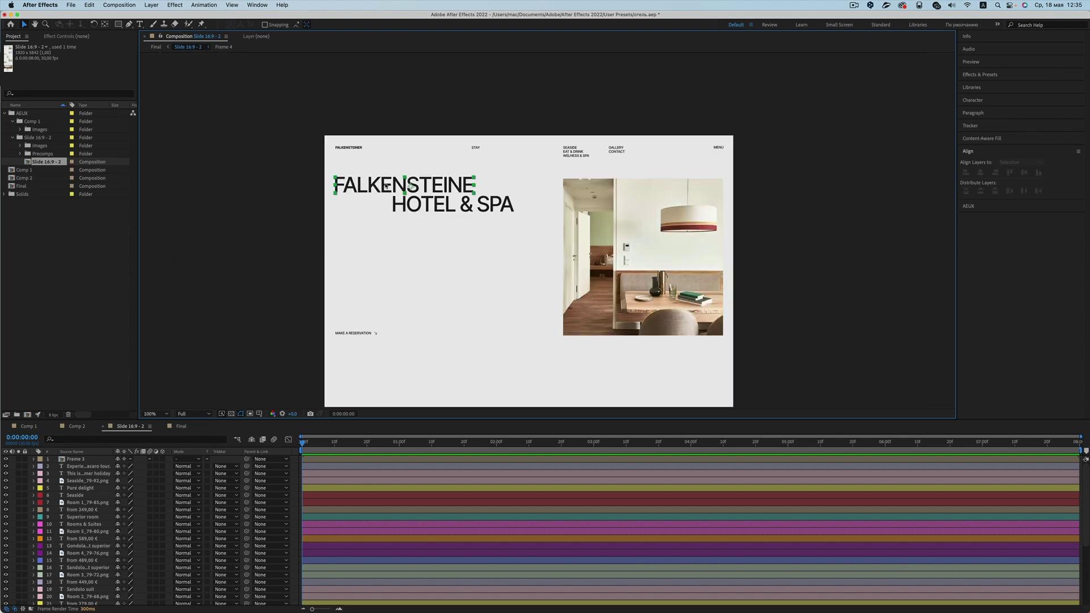
{"action": "left_click", "coordinate": [424, 208], "text": "shift"}
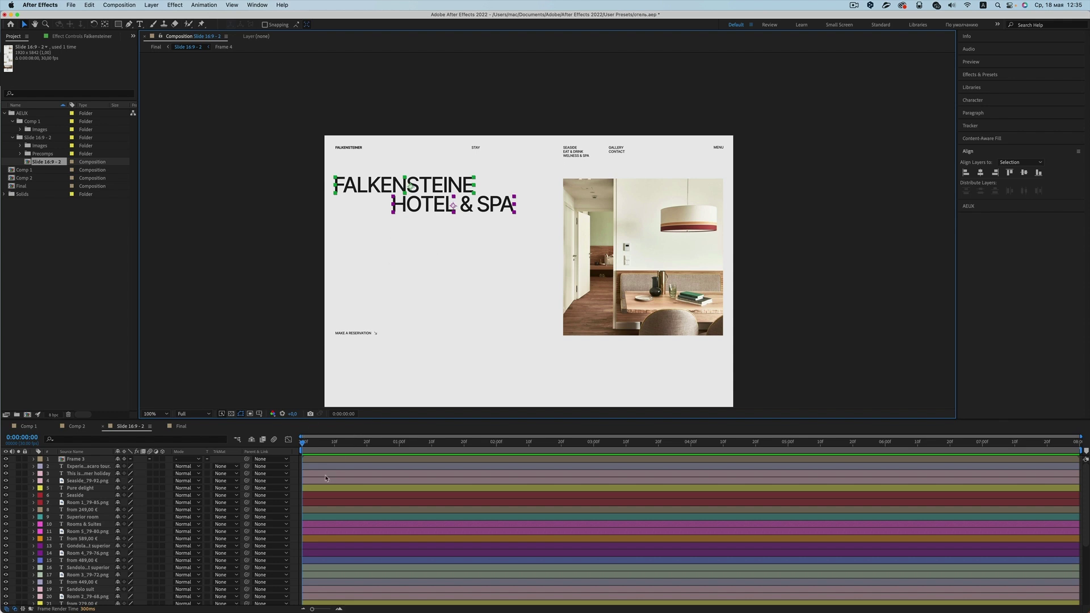
{"action": "scroll", "coordinate": [208, 506], "scroll_direction": "down", "scroll_amount": 5}
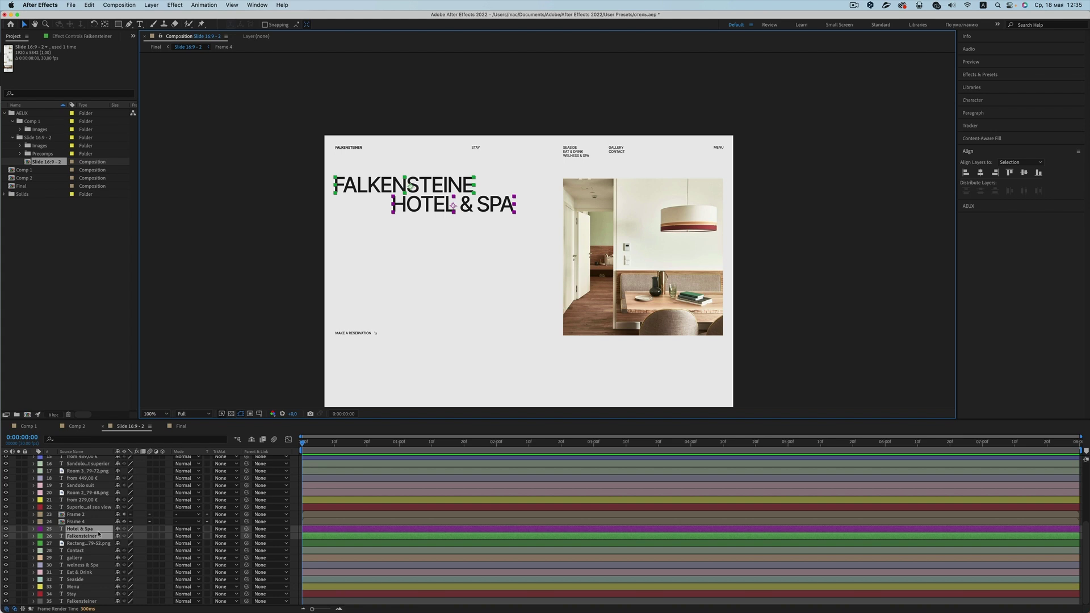
{"action": "left_click_drag", "start_coordinate": [99, 534], "coordinate": [99, 605]}
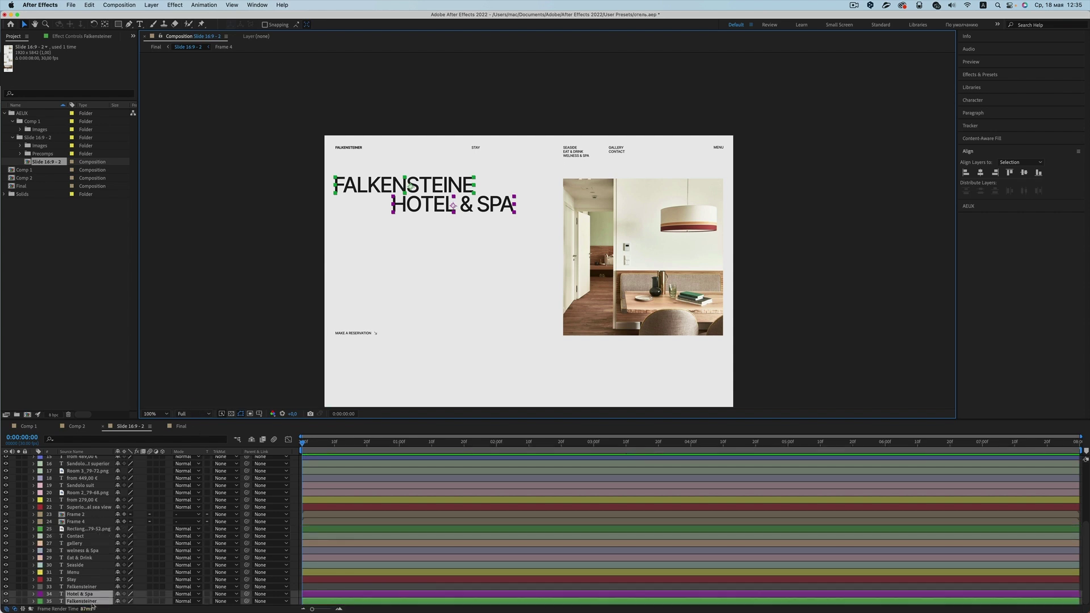
{"action": "left_click", "coordinate": [262, 295]}
{"action": "left_click", "coordinate": [381, 191]}
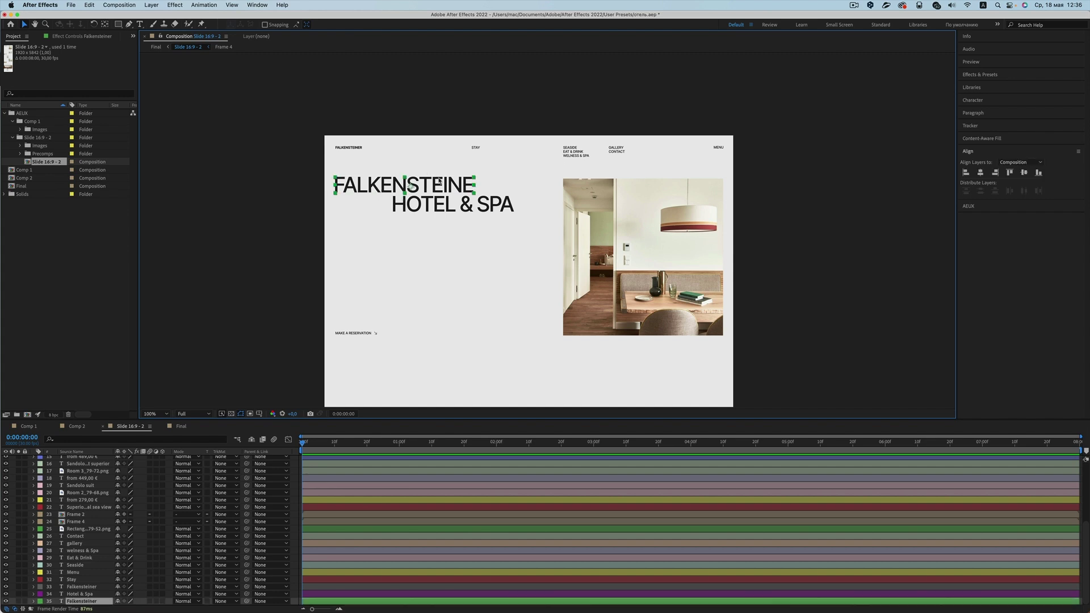
- Expand Falkensteiner's Transform properties and scrub through Comp 2's headline animation for reference
{"action": "left_click", "coordinate": [33, 601]}
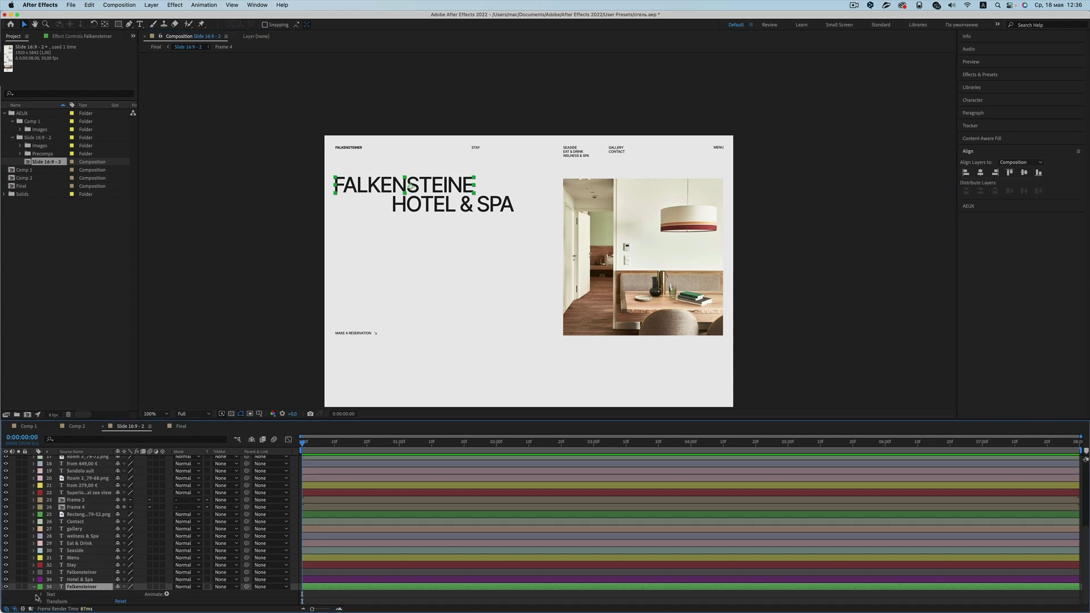
{"action": "left_click", "coordinate": [40, 602]}
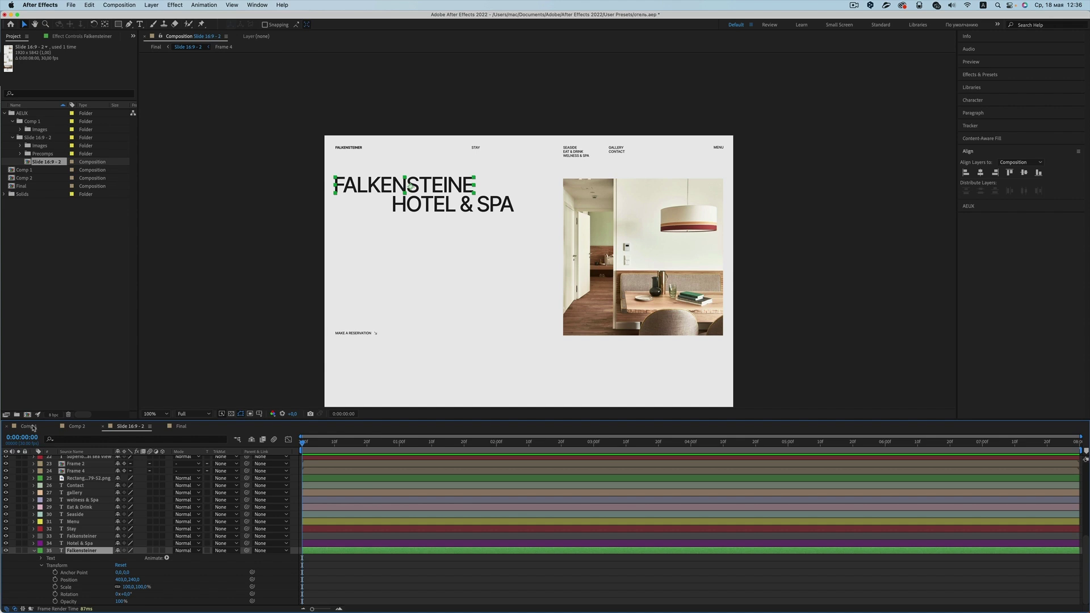
{"action": "left_click", "coordinate": [71, 427]}
{"action": "left_click", "coordinate": [303, 444]}
{"action": "left_click_drag", "start_coordinate": [304, 444], "coordinate": [375, 452]}
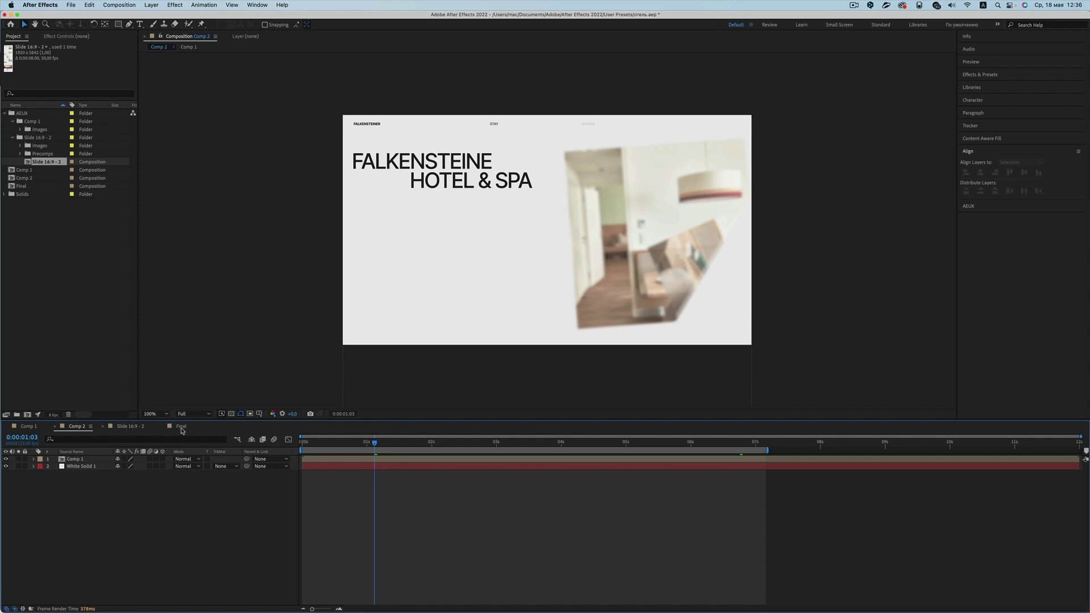
{"action": "left_click", "coordinate": [133, 429]}
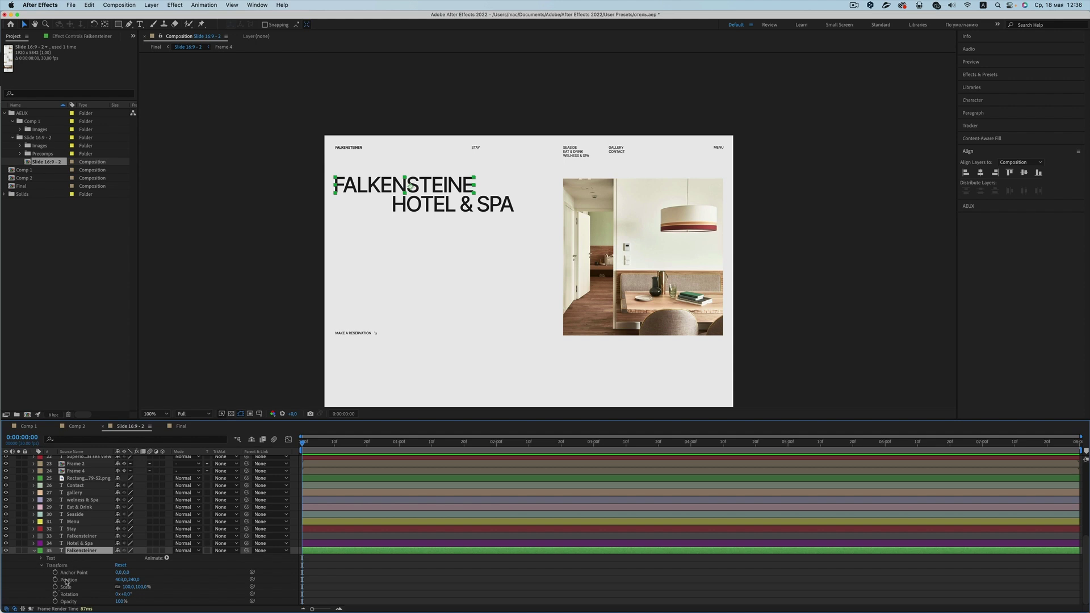
- Set starting Opacity keyframes at frame 0 on the Falkensteiner and Hotel & Spa layers
{"action": "left_click", "coordinate": [41, 566]}
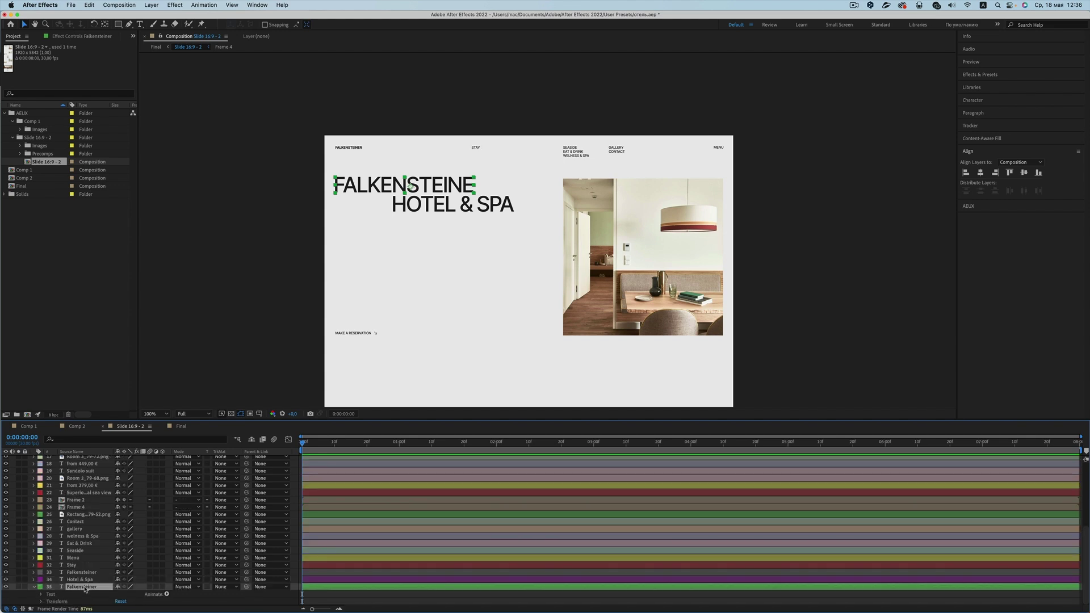
{"action": "key", "text": "u"}
{"action": "key", "text": "t"}
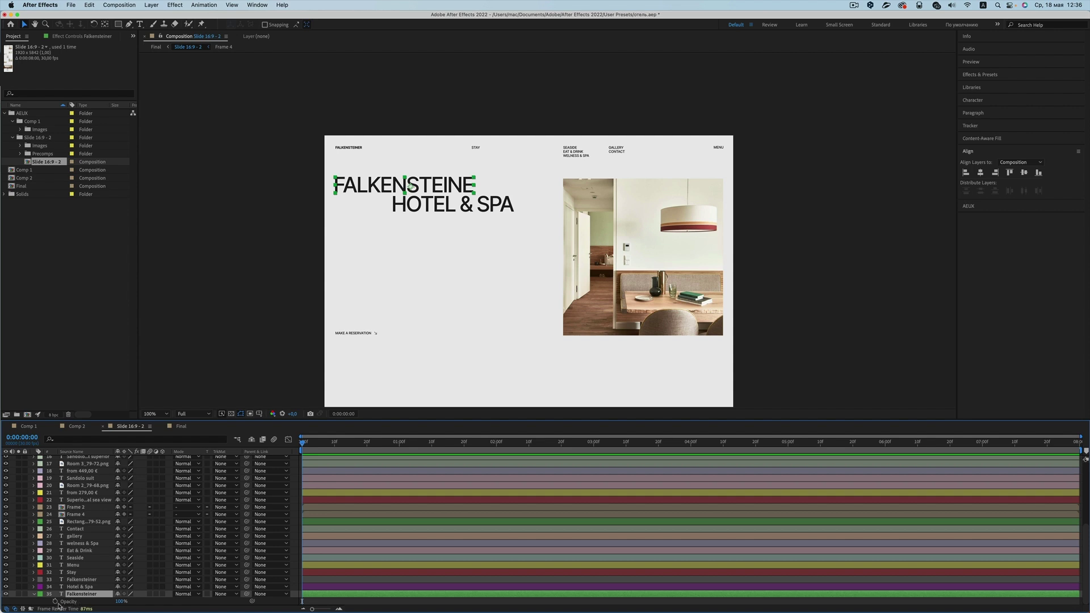
{"action": "left_click", "coordinate": [55, 602]}
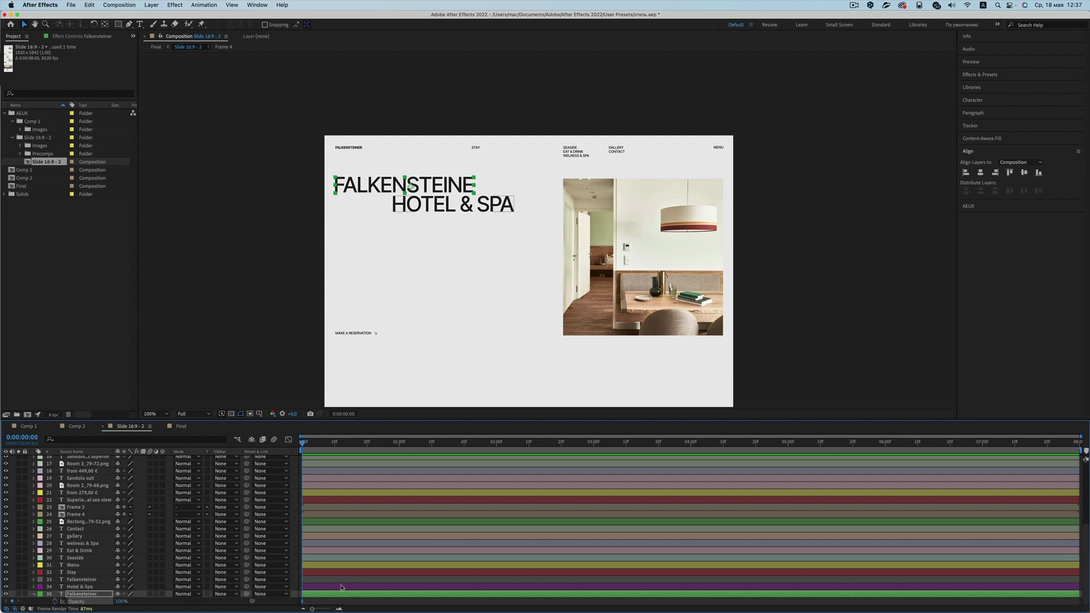
{"action": "left_click", "coordinate": [307, 587]}
{"action": "key", "text": "t"}
{"action": "left_click", "coordinate": [56, 594]}
- Add starting Scale keyframes to both headline layers and move to about frame 12
{"action": "scroll", "coordinate": [95, 570], "scroll_direction": "down", "scroll_amount": 1}
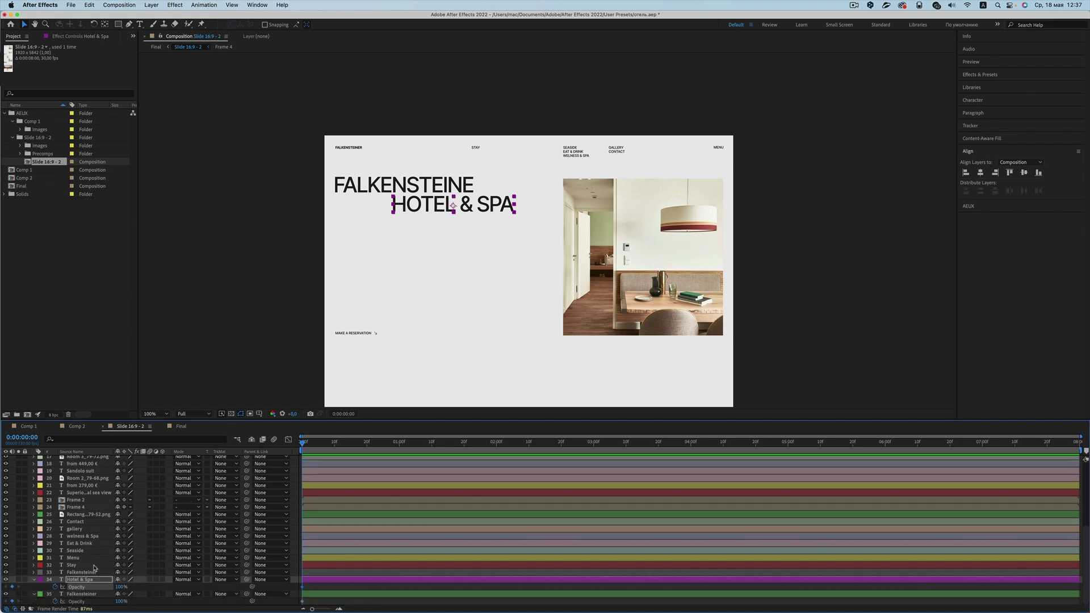
{"action": "left_click", "coordinate": [85, 594], "text": "shift"}
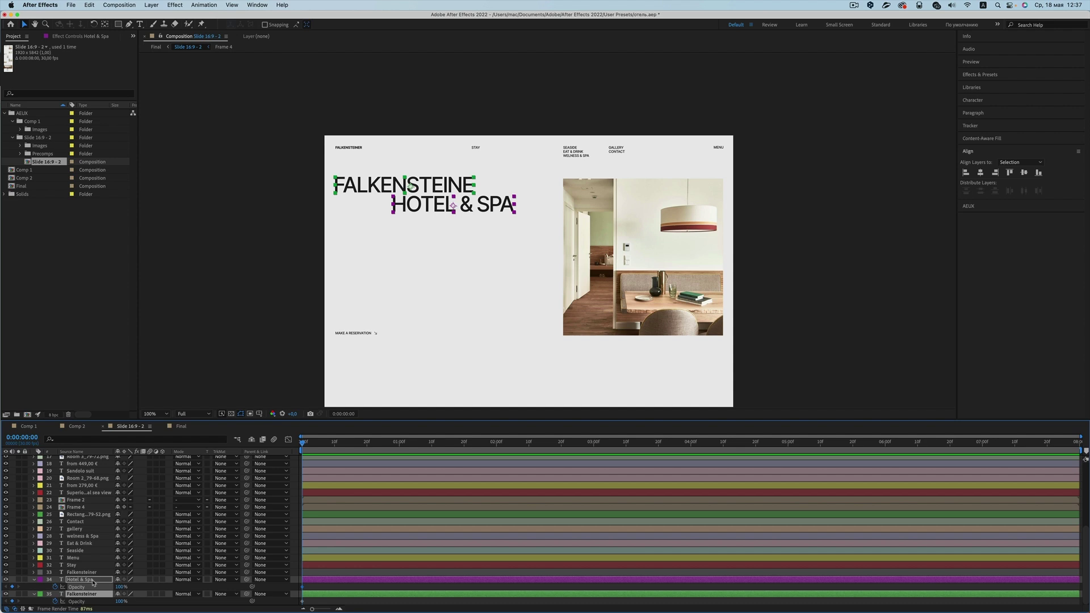
{"action": "key", "text": "s"}
{"action": "left_click", "coordinate": [55, 587]}
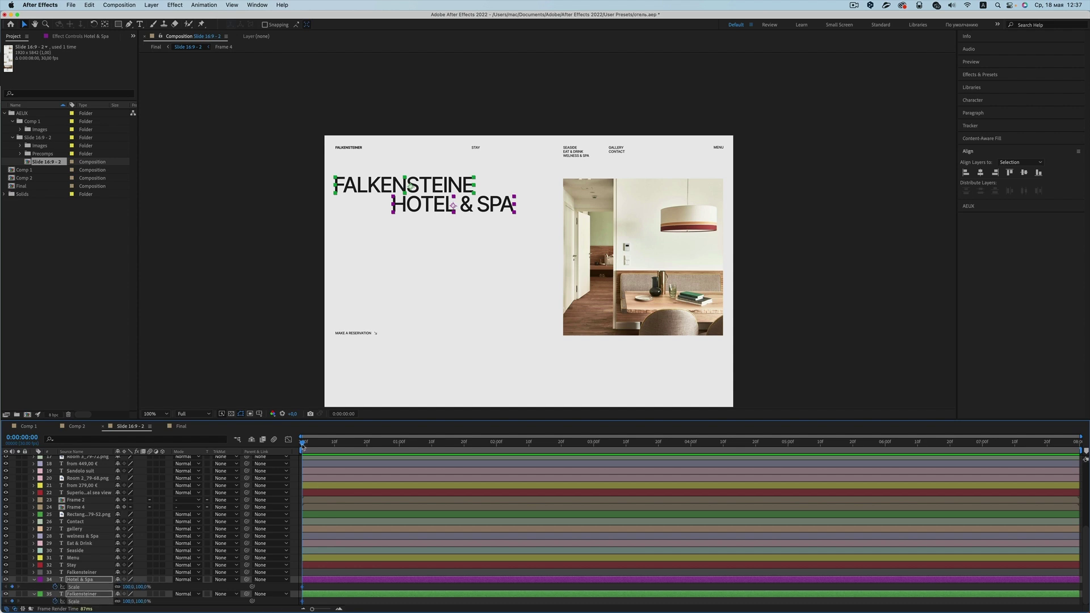
{"action": "left_click_drag", "start_coordinate": [301, 446], "coordinate": [357, 450]}
- At frame 0, scale both headline lines to 113% and set their opacity to 0%
{"action": "mouse_move", "coordinate": [303, 589]}
{"action": "mouse_move", "coordinate": [358, 589]}
{"action": "left_click_drag", "start_coordinate": [358, 446], "coordinate": [304, 444]}
{"action": "left_click_drag", "start_coordinate": [127, 588], "coordinate": [139, 590]}
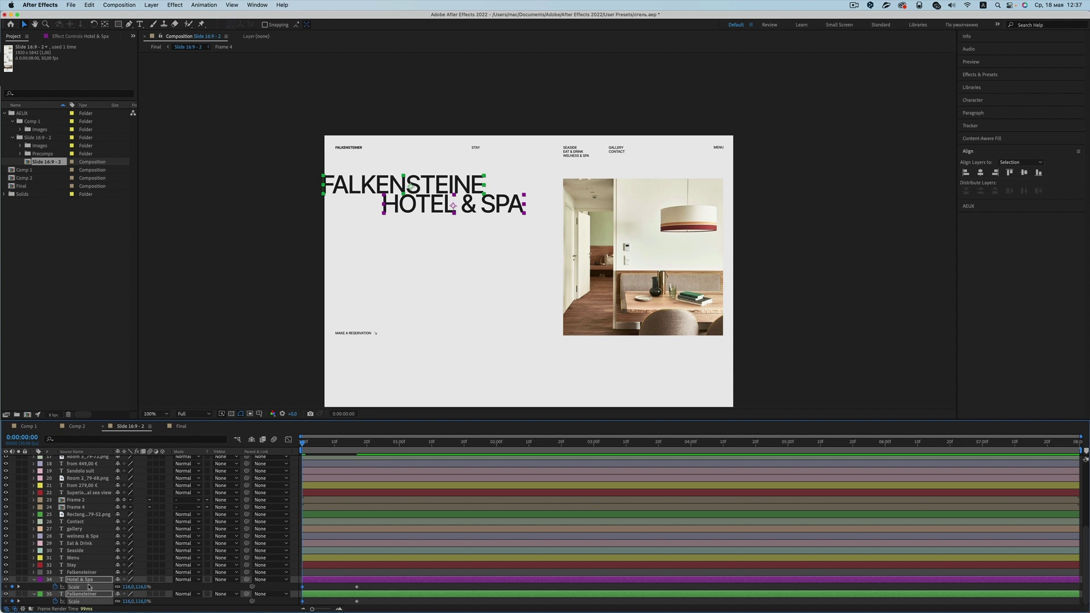
{"action": "key", "text": "u"}
{"action": "key", "text": "u"}
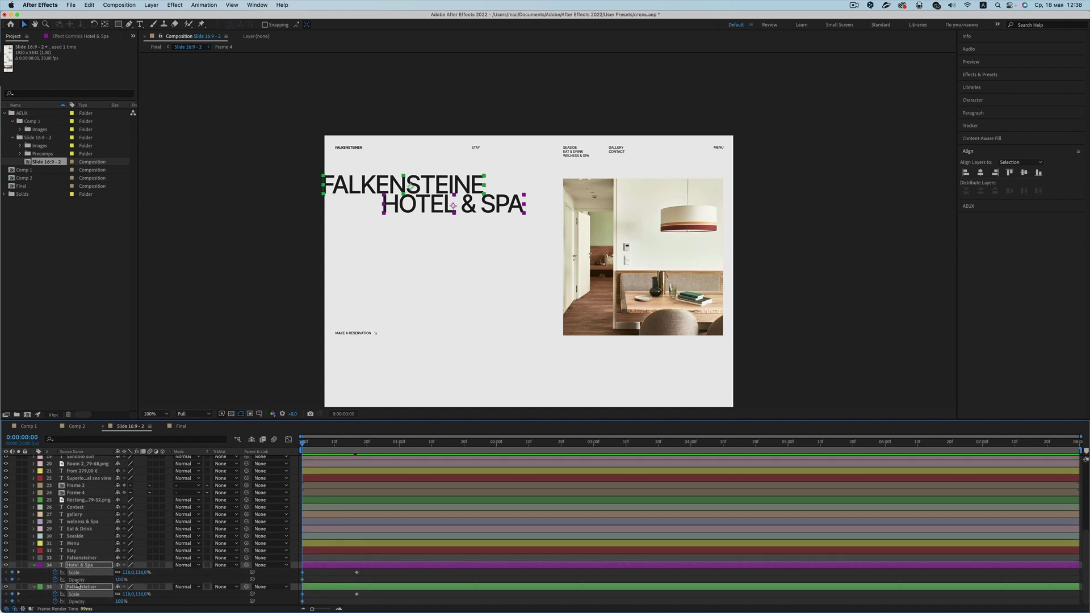
{"action": "left_click_drag", "start_coordinate": [119, 581], "coordinate": [85, 581]}
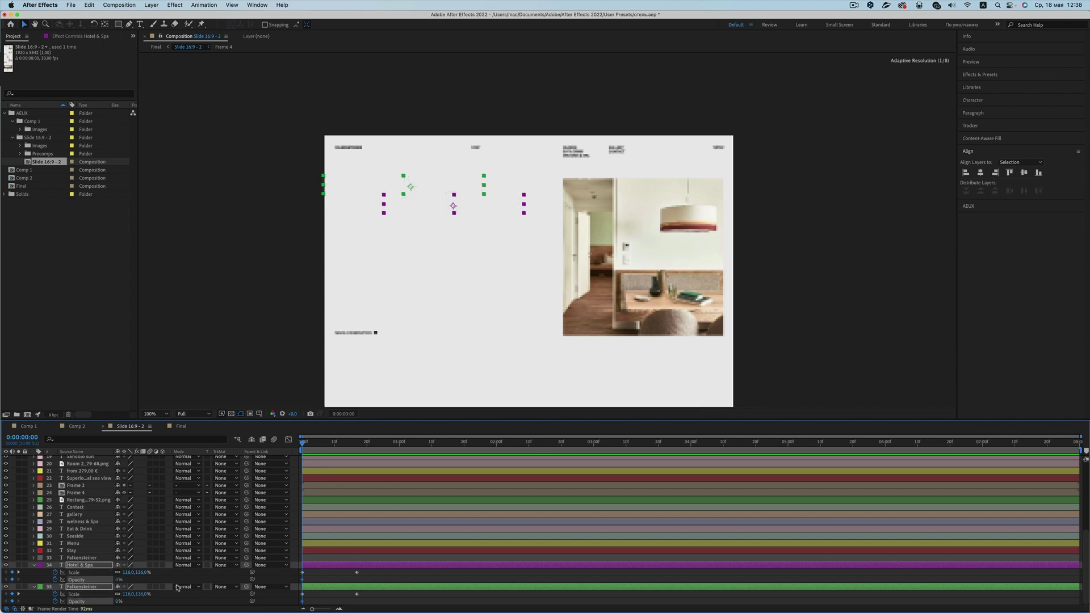
{"action": "key", "text": "space"}
{"action": "mouse_move", "coordinate": [327, 443]}
{"action": "left_mouse_down"}
{"action": "mouse_move", "coordinate": [309, 443]}
{"action": "mouse_move", "coordinate": [357, 449]}
{"action": "left_mouse_up"}
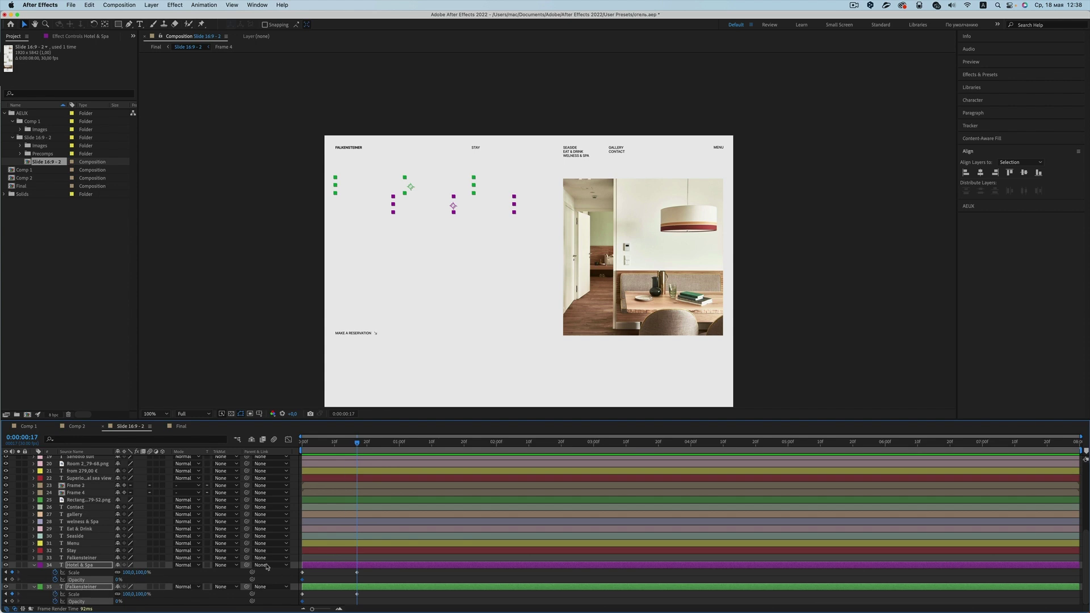
- At frame 17, make both headlines 100% opaque and play back the fade-and-scale
{"action": "key", "text": "Page_Up"}
{"action": "key", "text": "Page_Up"}
{"action": "key", "text": "Page_Up"}
{"action": "key", "text": "Page_Up"}
{"action": "key", "text": "Page_Up"}
{"action": "key", "text": "Page_Up"}
{"action": "left_click", "coordinate": [18, 572]}
{"action": "left_click_drag", "start_coordinate": [119, 580], "coordinate": [170, 580]}
{"action": "left_click_drag", "start_coordinate": [333, 446], "coordinate": [301, 447]}
{"action": "key", "text": "space"}
{"action": "left_click_drag", "start_coordinate": [374, 438], "coordinate": [296, 447]}
- Drag Gaussian Blur from Blur & Sharpen onto the Hotel & Spa layer
{"action": "left_click", "coordinate": [980, 76]}
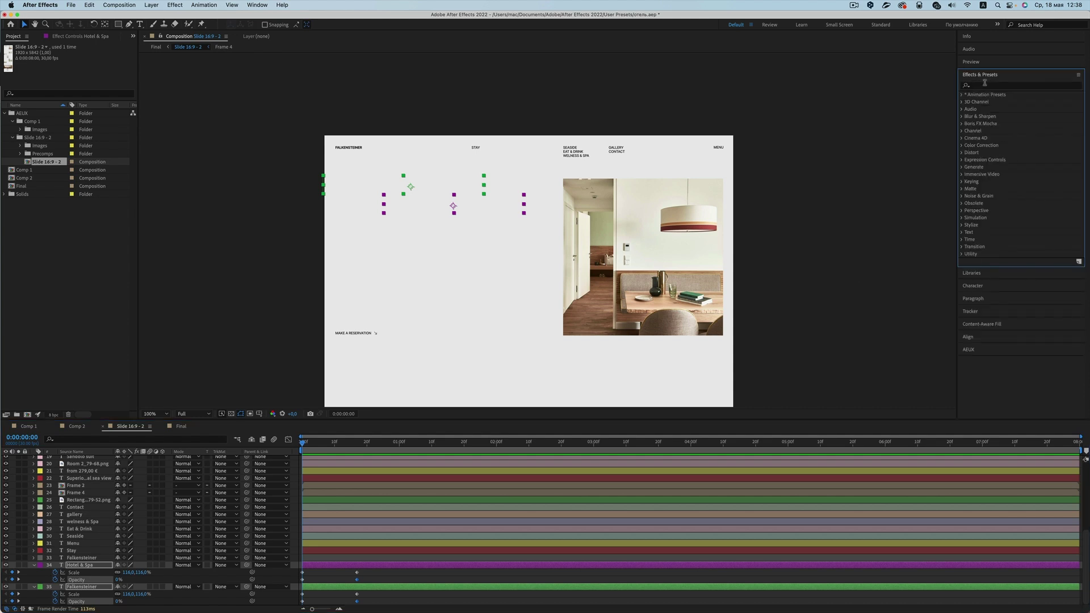
{"action": "left_click", "coordinate": [962, 117]}
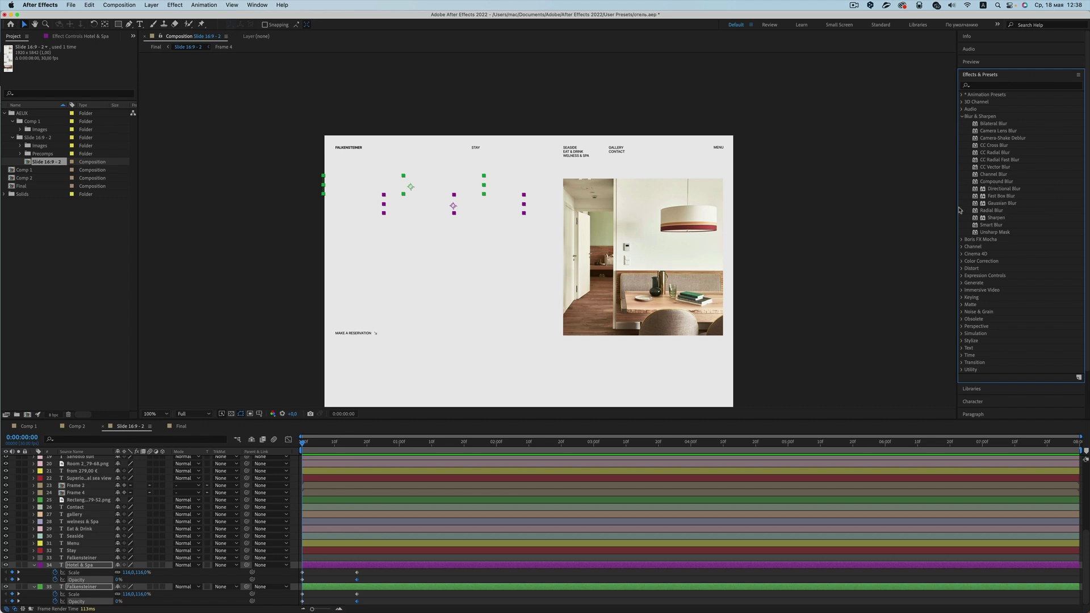
{"action": "left_click", "coordinate": [1007, 206]}
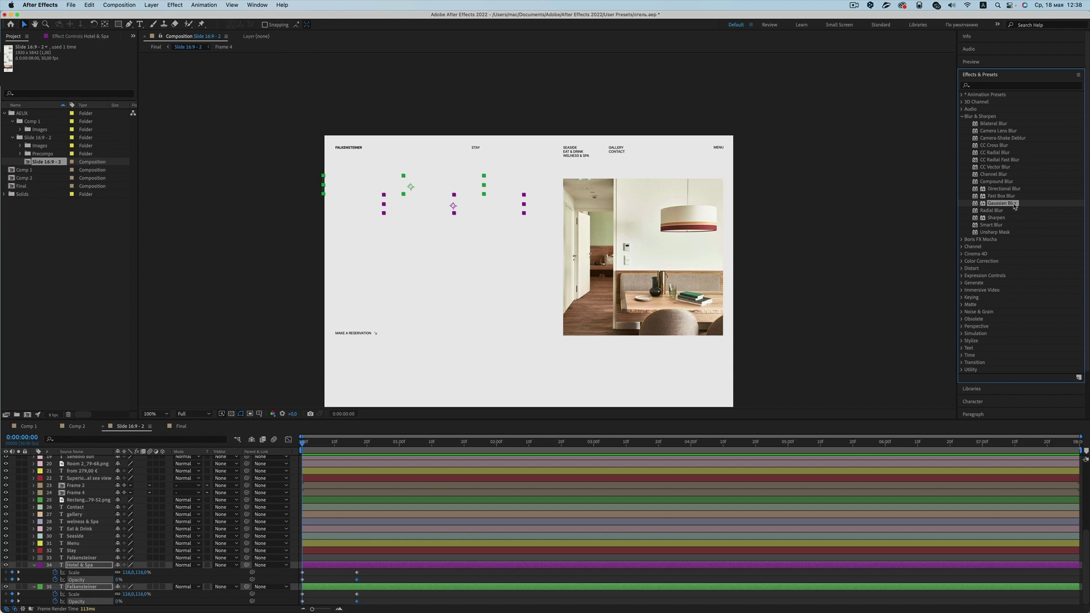
{"action": "left_click_drag", "start_coordinate": [1005, 205], "coordinate": [84, 567]}
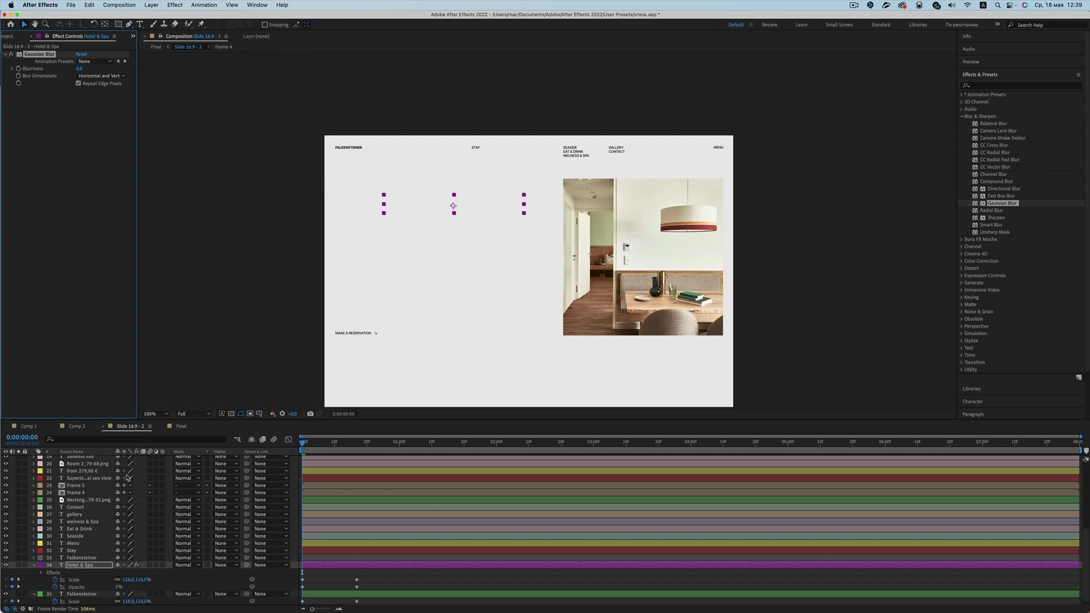
{"action": "scroll", "coordinate": [93, 568], "scroll_direction": "down", "scroll_amount": 1}
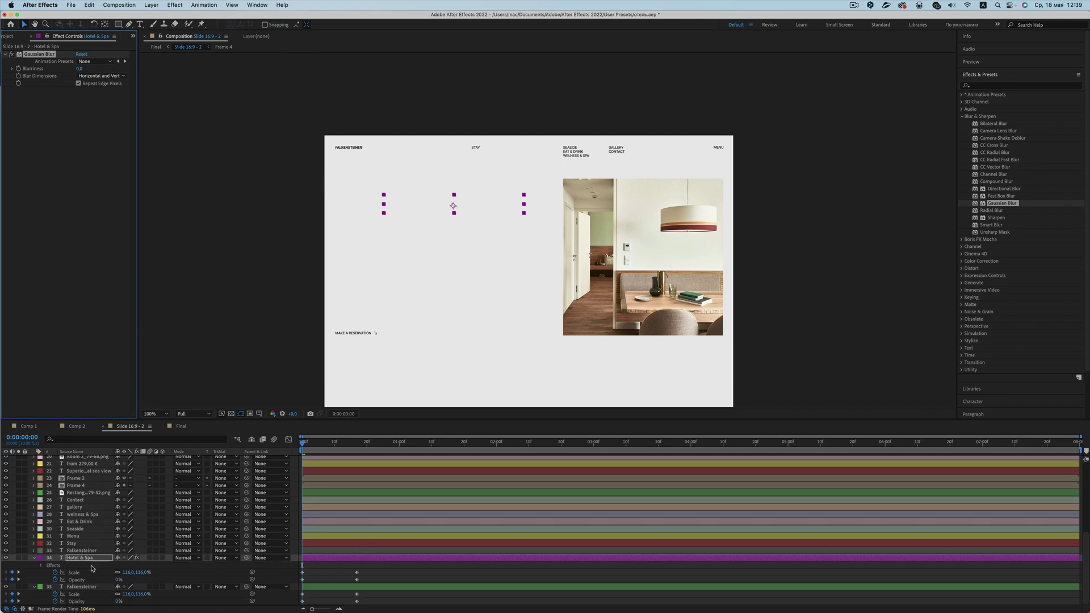
- Set Hotel & Spa's Gaussian Blur Blurriness to 100 and check it at frame 17
{"action": "left_click", "coordinate": [78, 69]}
{"action": "type", "text": "100"}
{"action": "key", "text": "Return"}
{"action": "left_click_drag", "start_coordinate": [303, 445], "coordinate": [356, 449]}
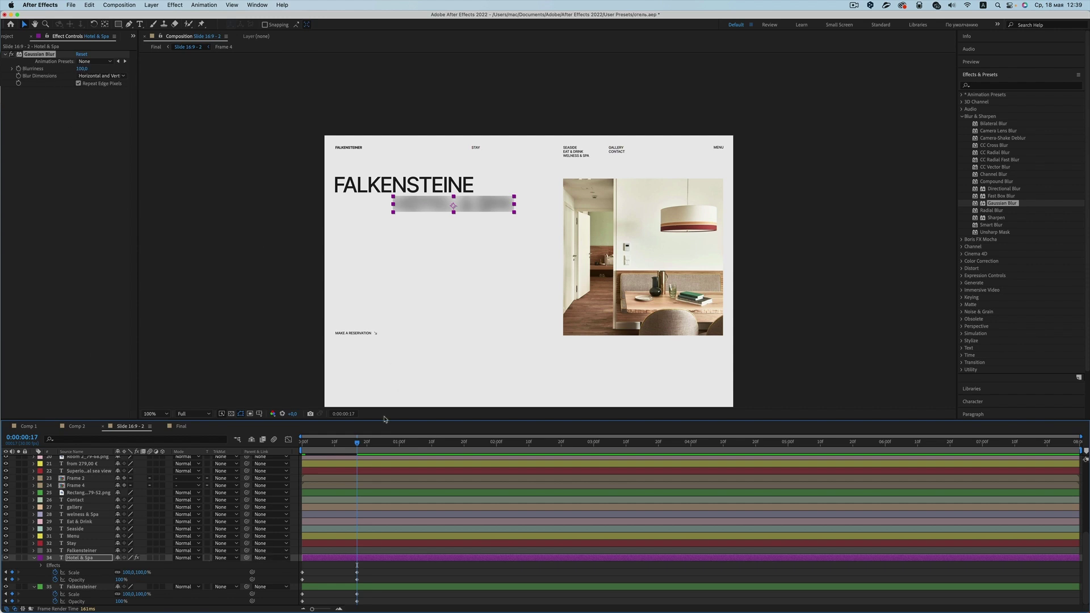
- Return to frame 0 and undo the Gaussian Blur on Hotel & Spa
{"action": "left_click", "coordinate": [21, 70]}
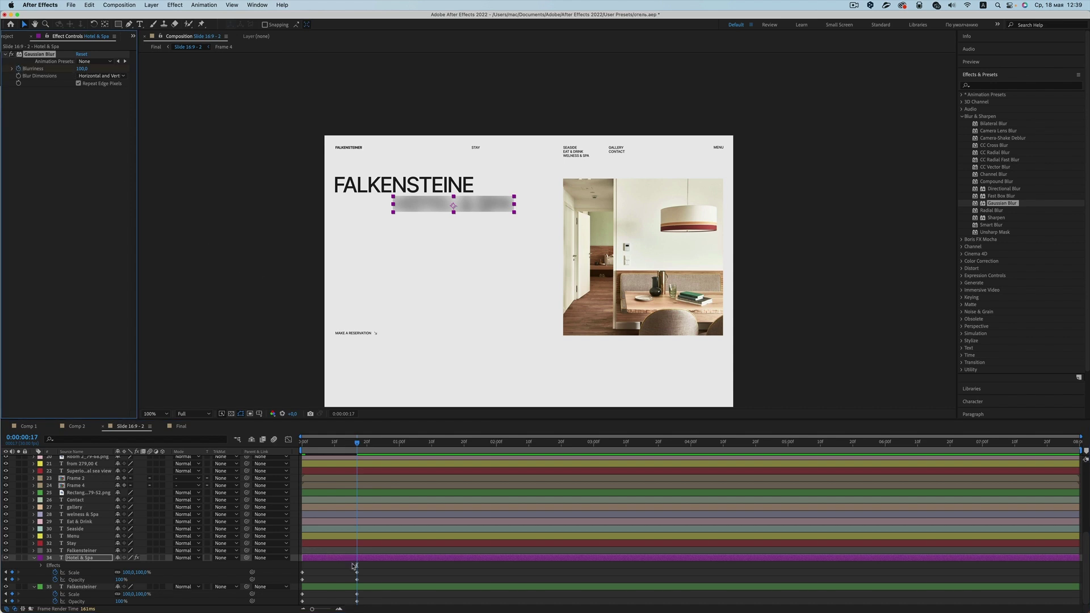
{"action": "left_click", "coordinate": [358, 444]}
{"action": "left_click_drag", "start_coordinate": [358, 444], "coordinate": [302, 444]}
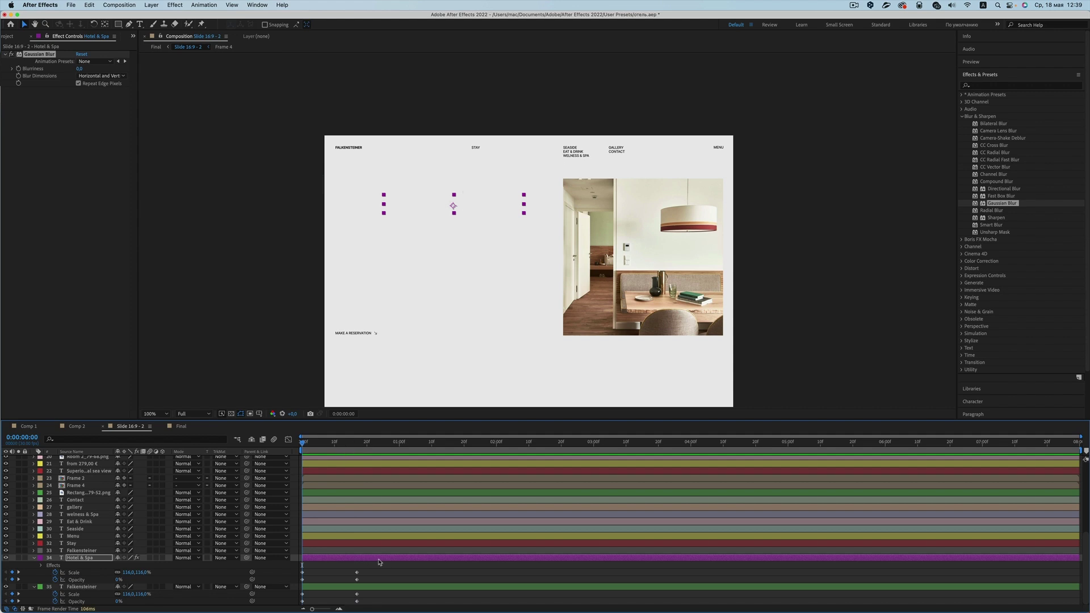
{"action": "key", "text": "ctrl+z"}
- Apply Gaussian Blur to Falkensteiner, keyframing Blurriness 100 at frame 0 and 0 at frame 17
{"action": "key", "text": "ctrl+Down"}
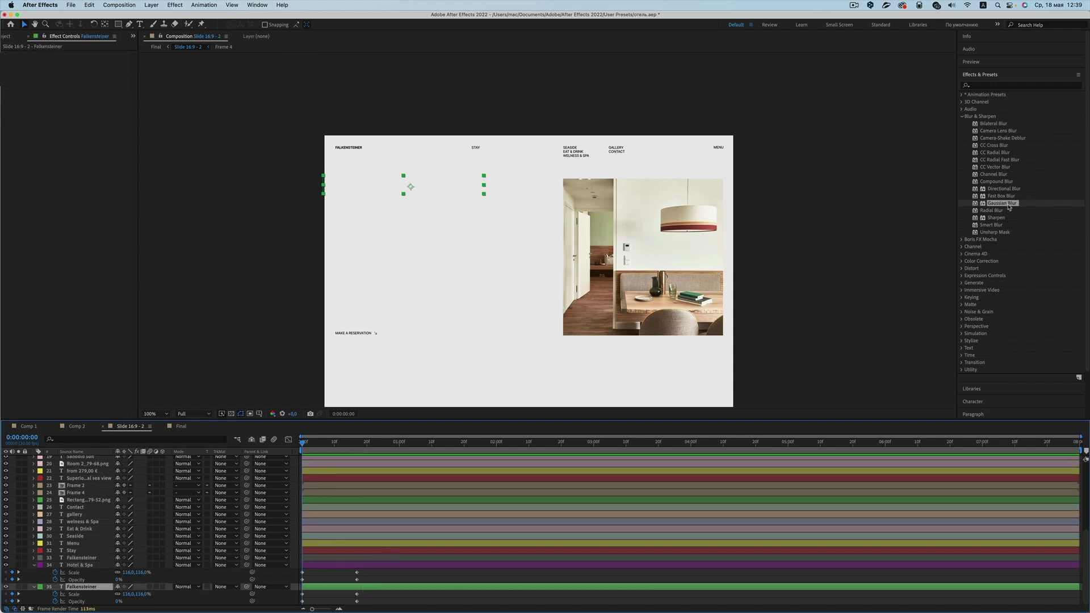
{"action": "left_click_drag", "start_coordinate": [1011, 208], "coordinate": [98, 590]}
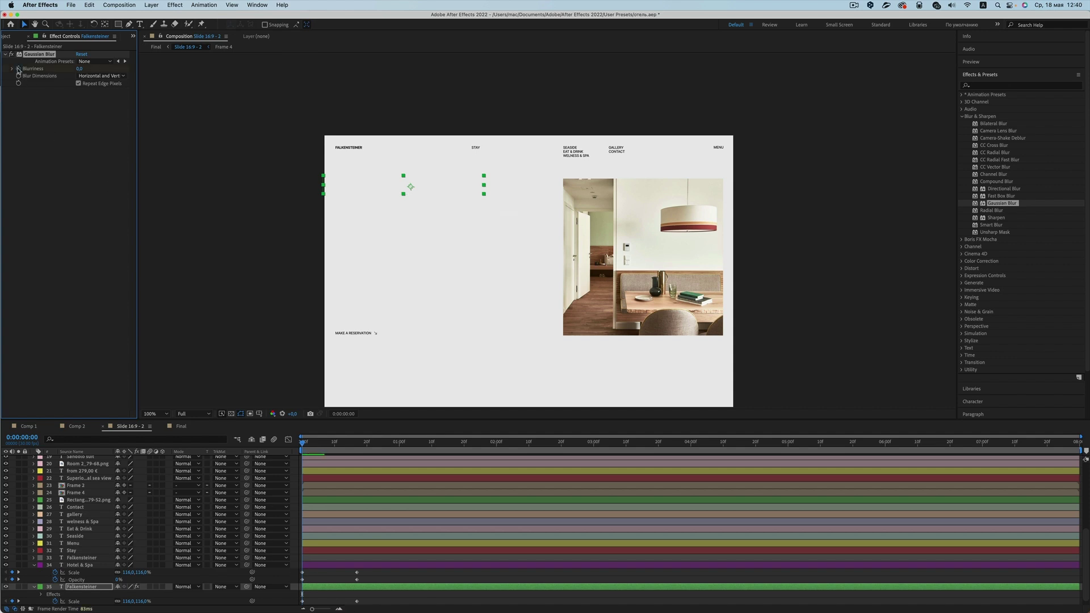
{"action": "key", "text": "u"}
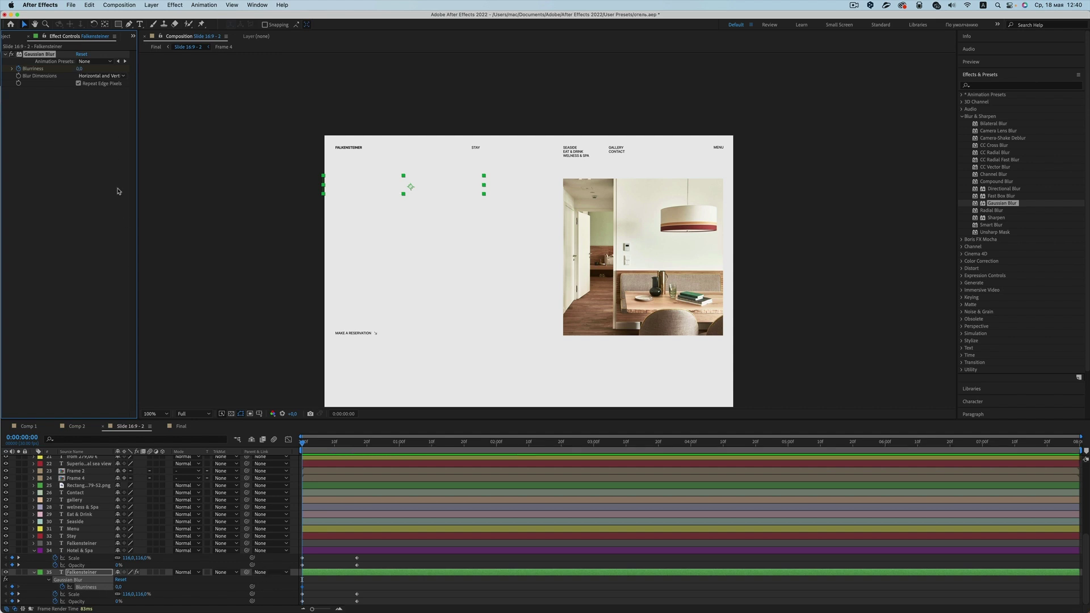
{"action": "left_click", "coordinate": [81, 70]}
{"action": "type", "text": "100"}
{"action": "key", "text": "Return"}
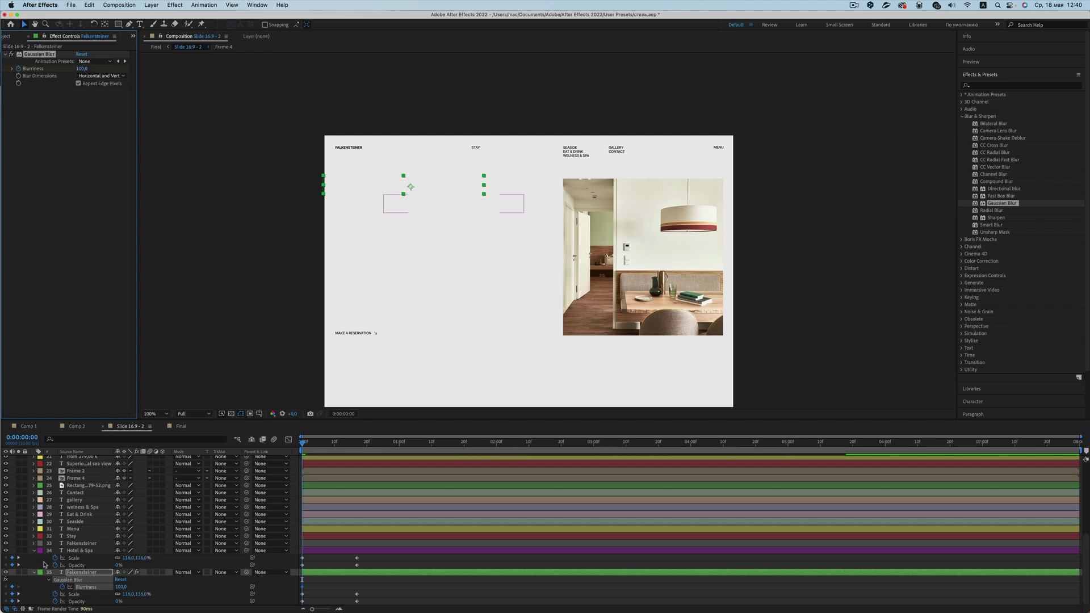
{"action": "left_click", "coordinate": [18, 595]}
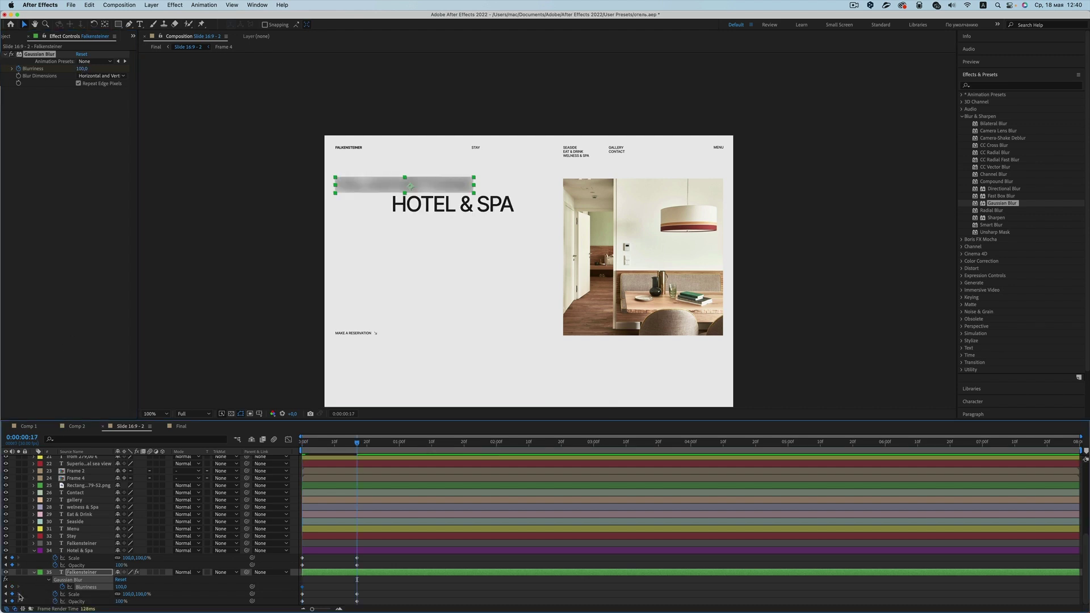
{"action": "left_click", "coordinate": [83, 69]}
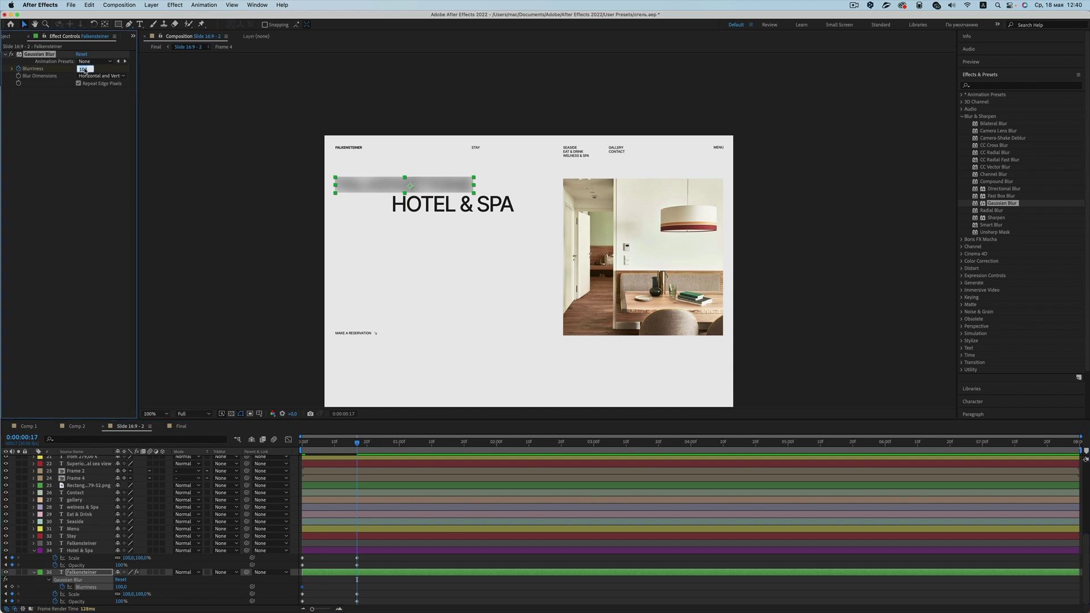
{"action": "type", "text": "0"}
{"action": "key", "text": "Return"}
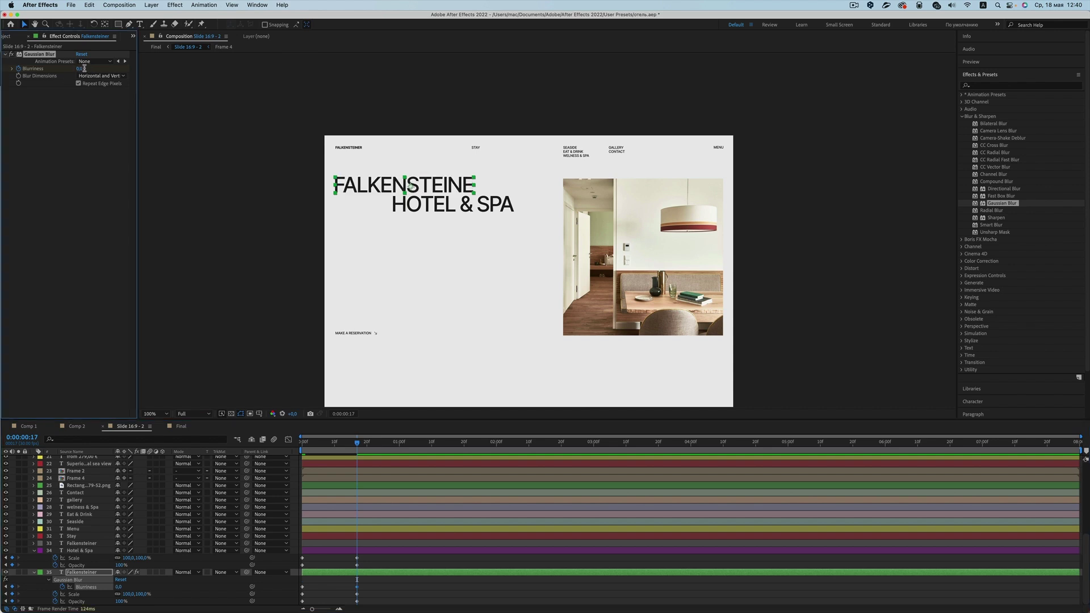
- Turn off Repeat Edge Pixels on Falkensteiner's blur and scrub through the blur-in
{"action": "mouse_move", "coordinate": [357, 442]}
{"action": "left_mouse_down"}
{"action": "mouse_move", "coordinate": [315, 448]}
{"action": "mouse_move", "coordinate": [338, 444]}
{"action": "left_mouse_up"}
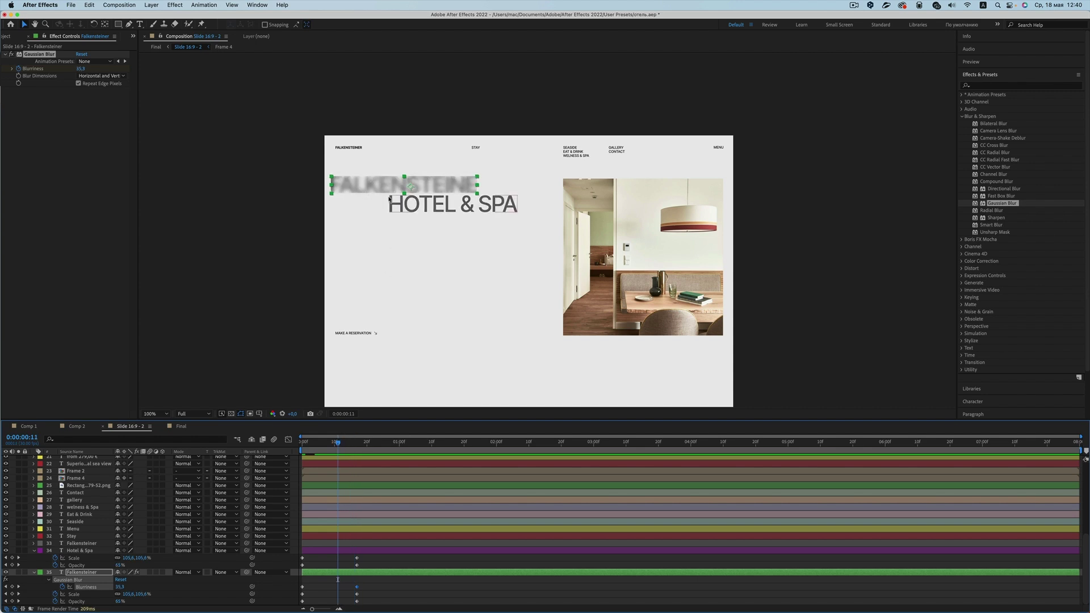
{"action": "left_click", "coordinate": [78, 84]}
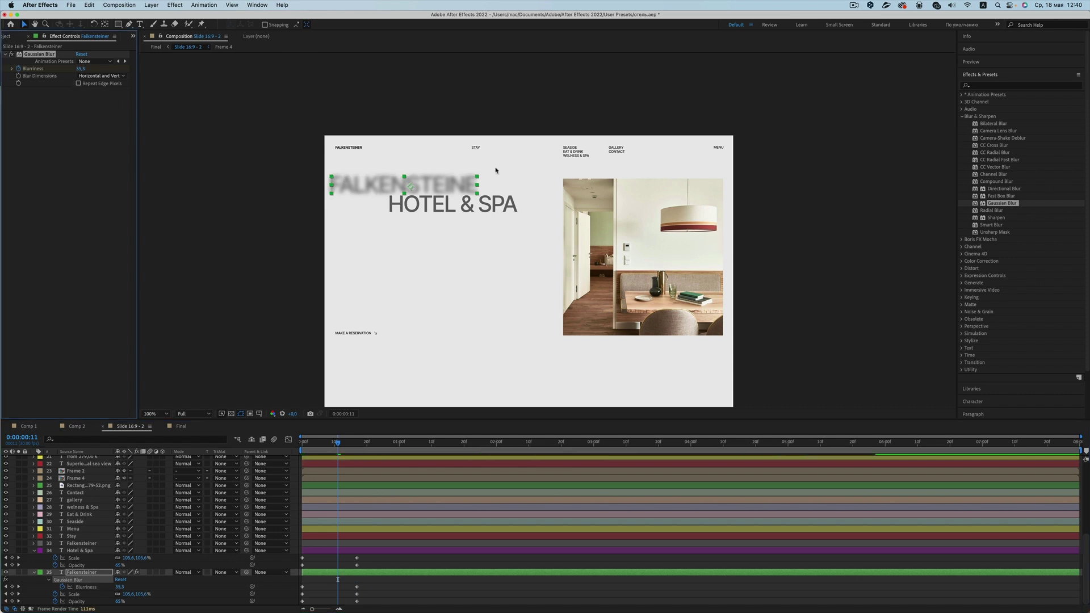
{"action": "mouse_move", "coordinate": [338, 445]}
{"action": "left_mouse_down"}
{"action": "mouse_move", "coordinate": [350, 448]}
{"action": "mouse_move", "coordinate": [310, 450]}
{"action": "left_mouse_up"}
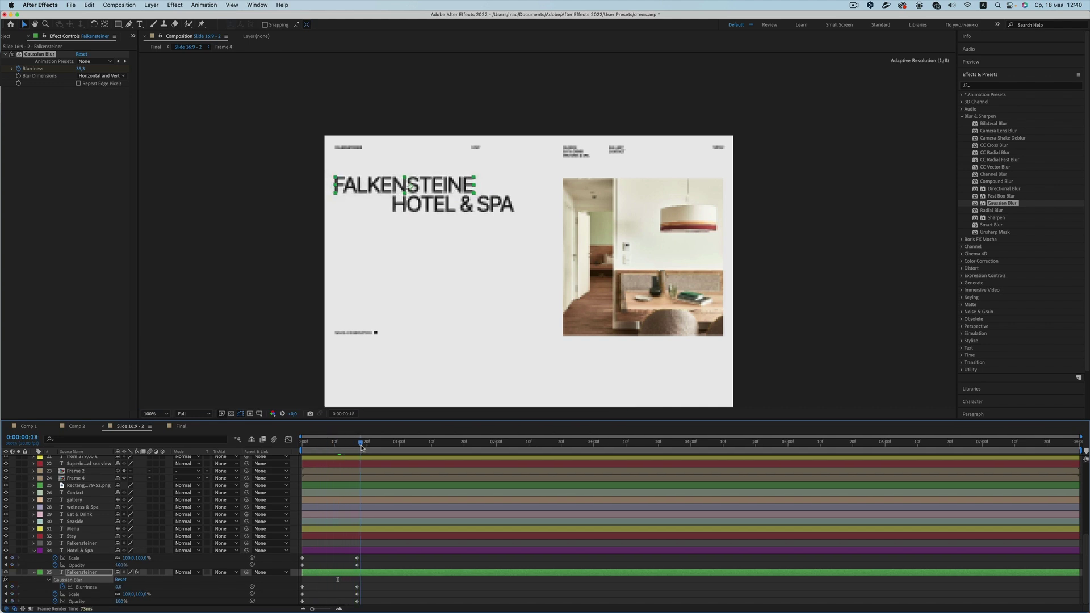
{"action": "left_click_drag", "start_coordinate": [310, 451], "coordinate": [302, 449]}
- Apply Gaussian Blur to Hotel & Spa and paste Falkensteiner's Blurriness keyframes onto it
{"action": "left_click", "coordinate": [326, 551]}
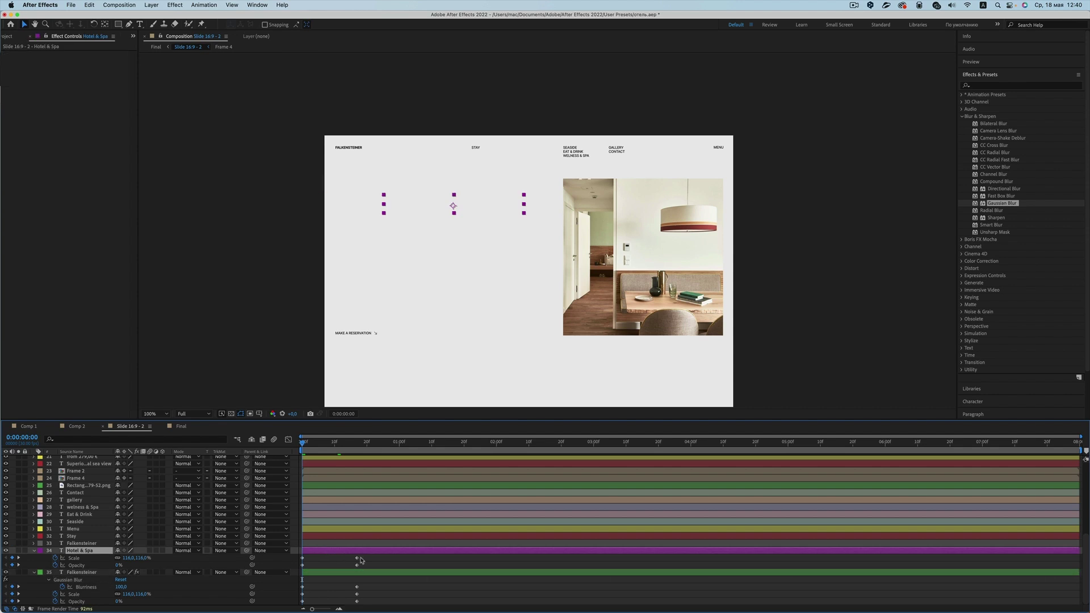
{"action": "left_click_drag", "start_coordinate": [1003, 205], "coordinate": [89, 552]}
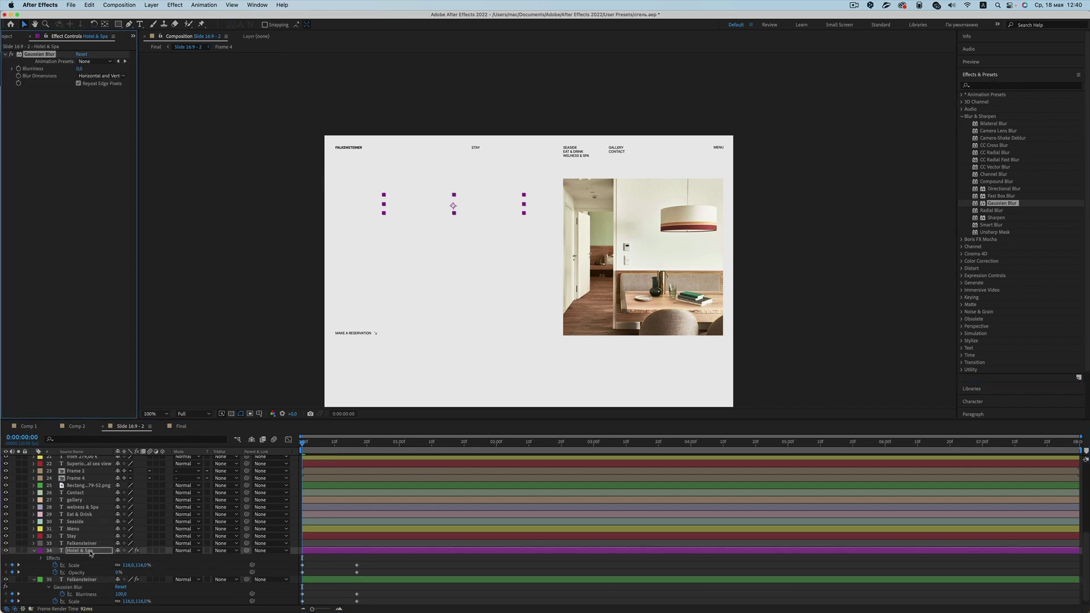
{"action": "scroll", "coordinate": [85, 599], "scroll_direction": "down", "scroll_amount": 1}
{"action": "left_click_drag", "start_coordinate": [365, 586], "coordinate": [299, 593]}
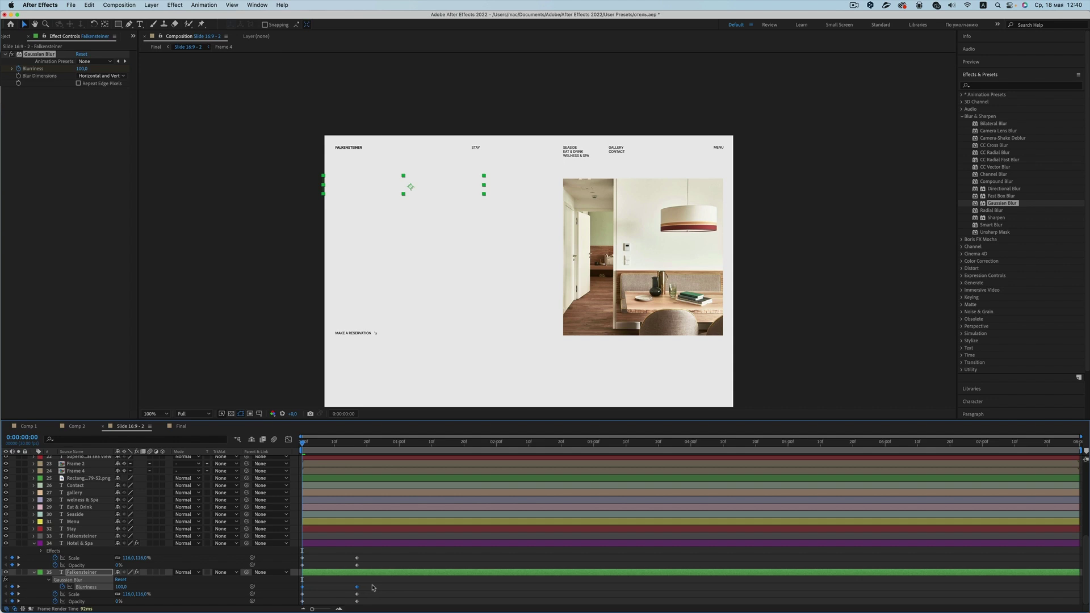
{"action": "left_click", "coordinate": [318, 545]}
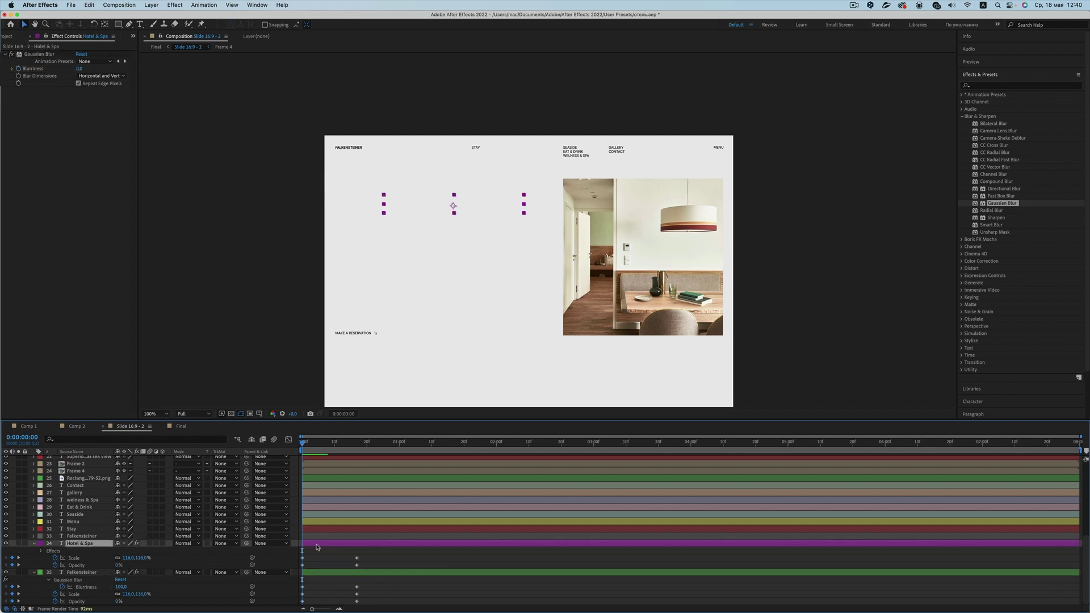
{"action": "key", "text": "cmd+v"}
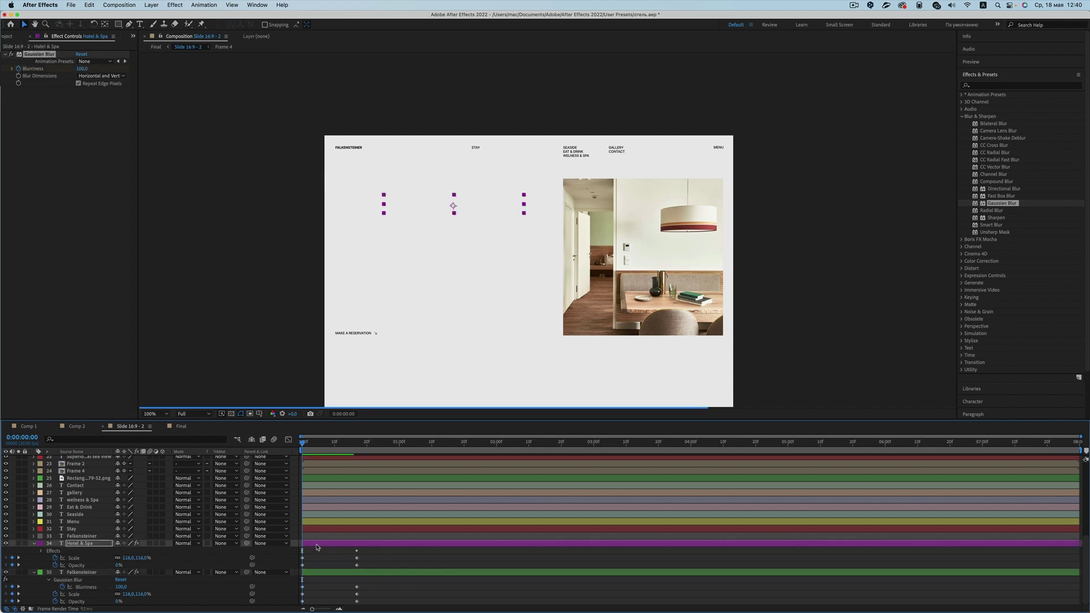
{"action": "key", "text": "u"}
{"action": "left_click", "coordinate": [319, 557]}
- Turn off Repeat Edge Pixels on Hotel & Spa's blur and scrub to check the sharpening
{"action": "left_click_drag", "start_coordinate": [302, 445], "coordinate": [336, 448]}
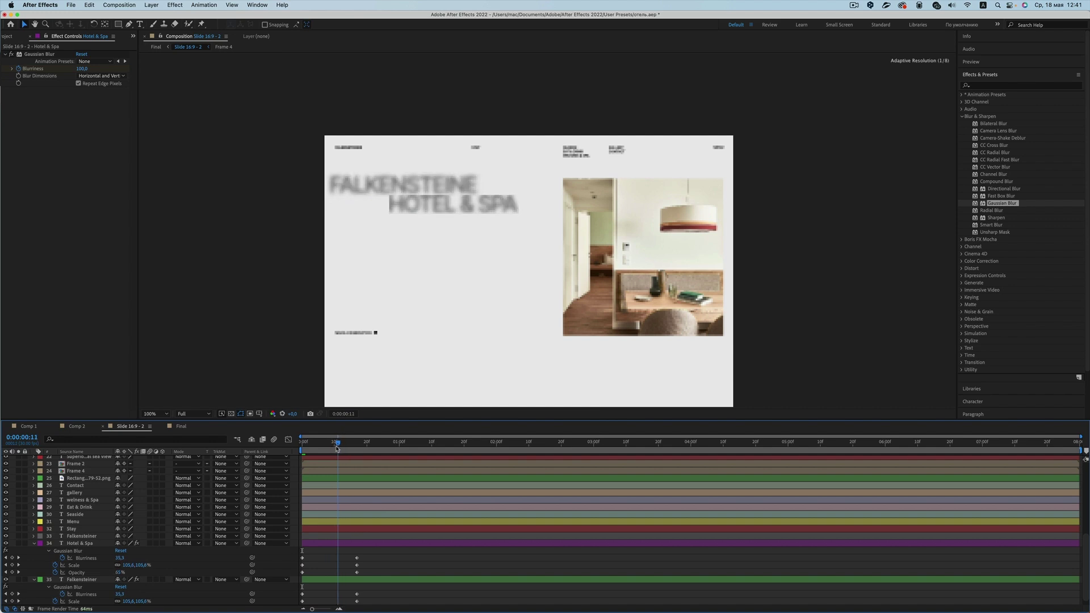
{"action": "left_click", "coordinate": [88, 558]}
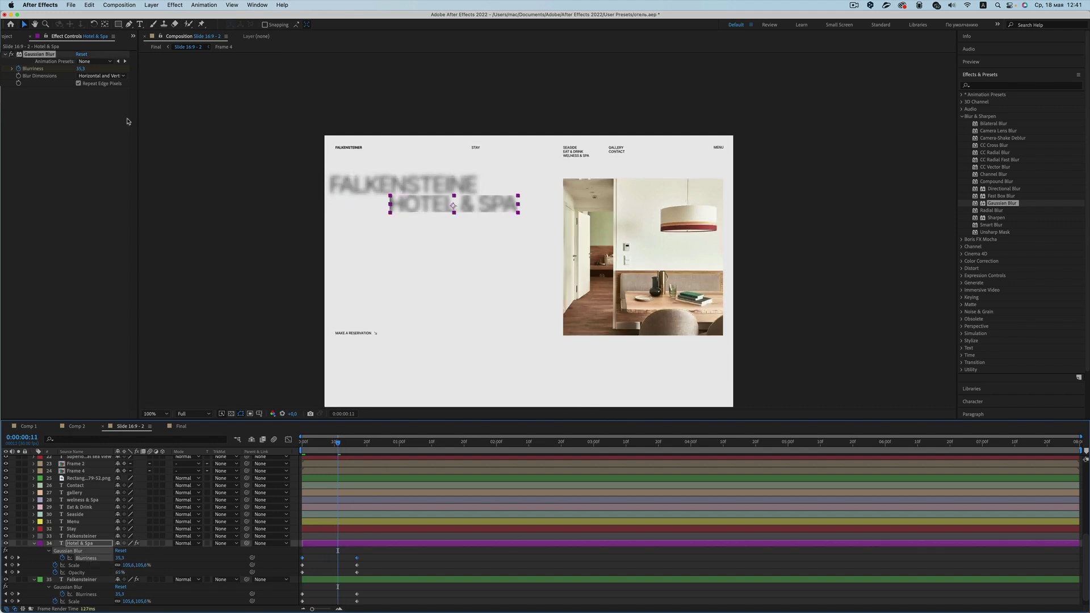
{"action": "left_click", "coordinate": [79, 84]}
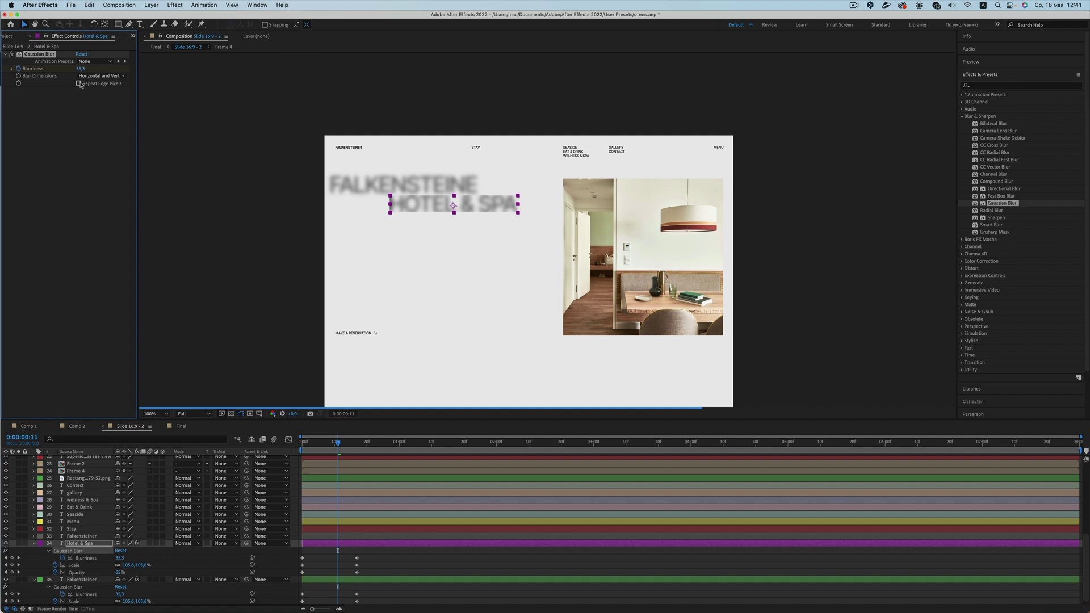
{"action": "mouse_move", "coordinate": [339, 445]}
{"action": "left_mouse_down"}
{"action": "mouse_move", "coordinate": [354, 447]}
{"action": "mouse_move", "coordinate": [278, 449]}
{"action": "left_mouse_up"}
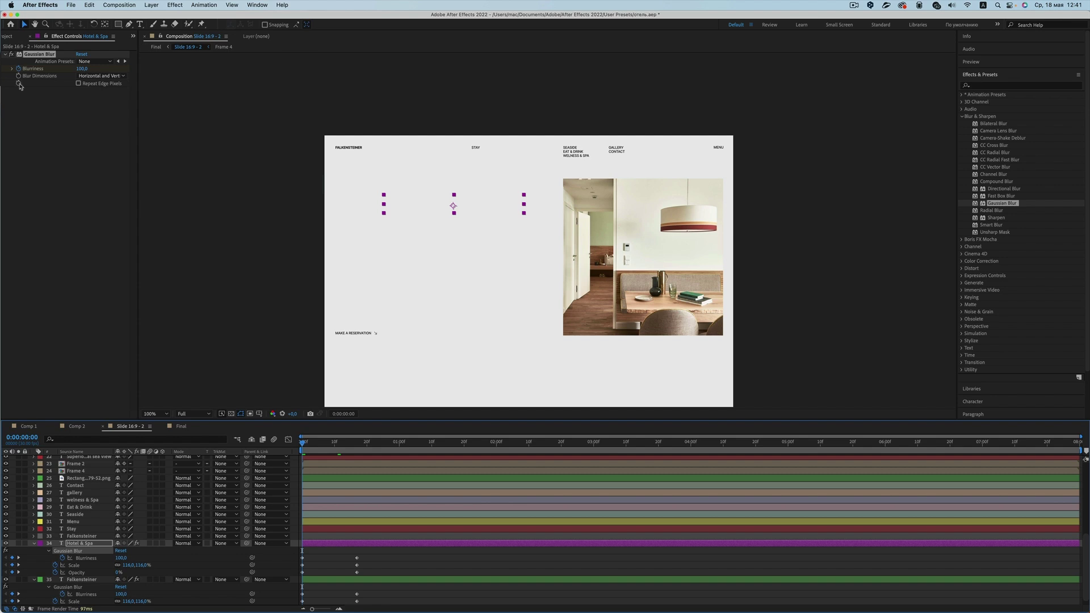
- Keyframe Hotel & Spa's Repeat Edge Pixels off at frame 1, leaving it on at frame 0
{"action": "left_click", "coordinate": [306, 548]}
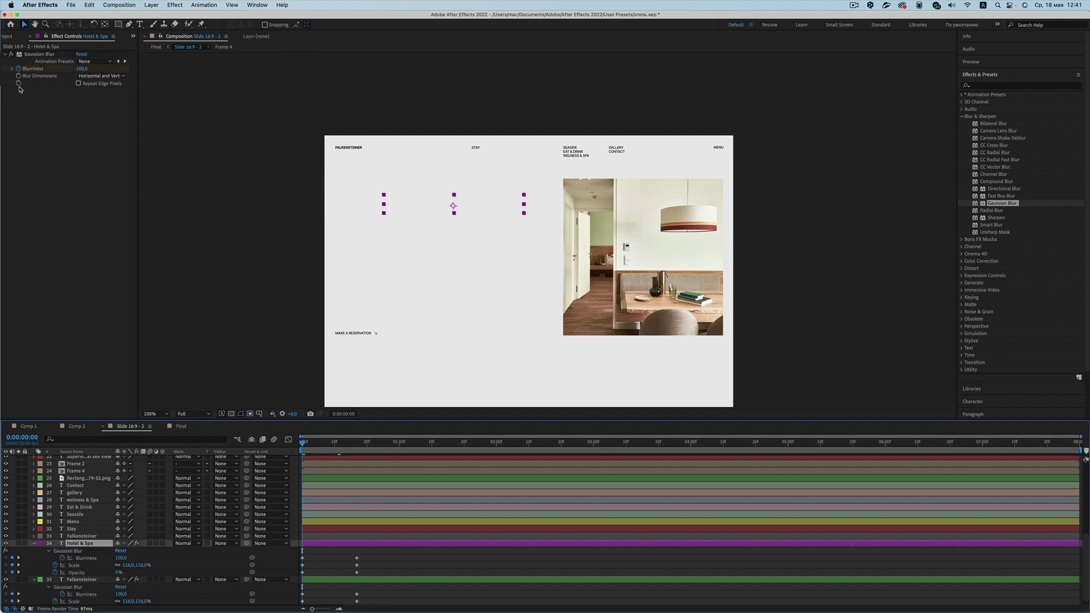
{"action": "left_click", "coordinate": [420, 205]}
{"action": "left_click", "coordinate": [417, 205]}
{"action": "left_click", "coordinate": [414, 204]}
{"action": "left_click", "coordinate": [415, 205]}
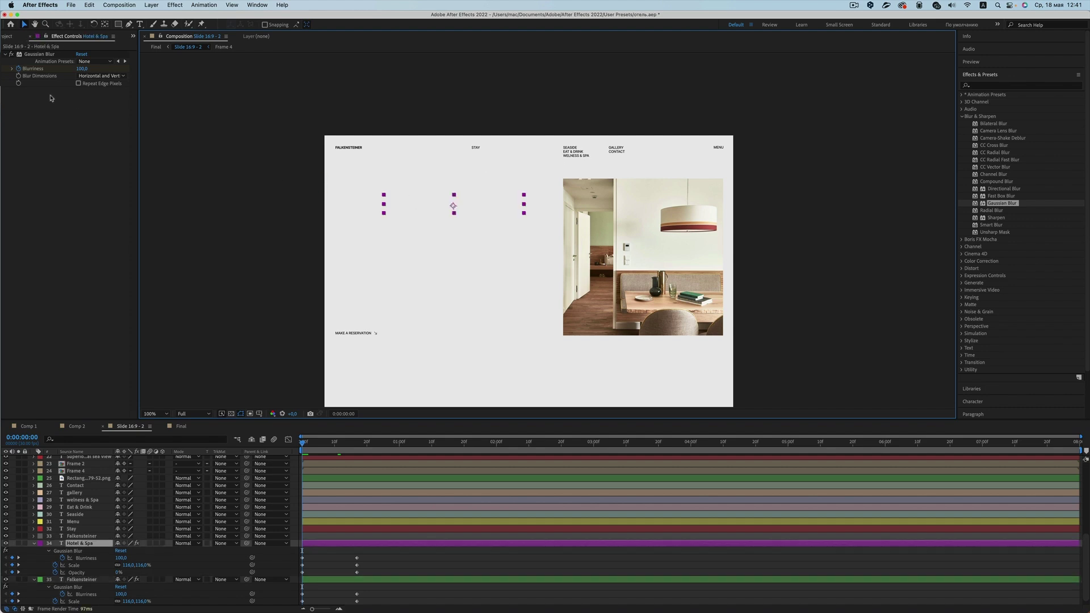
{"action": "left_click", "coordinate": [18, 86]}
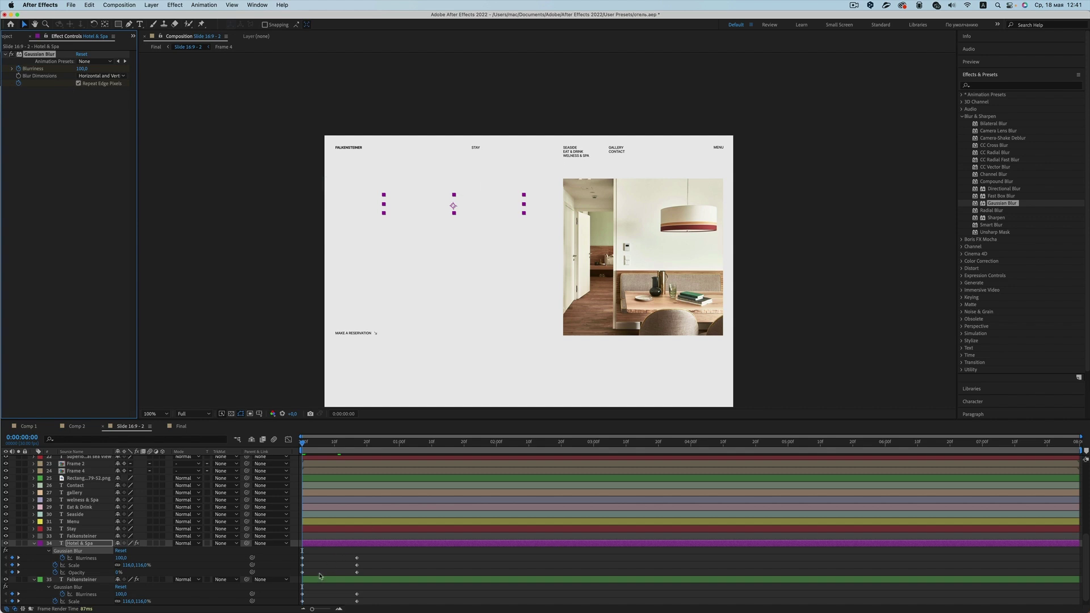
{"action": "key", "text": "Page_Down"}
{"action": "left_click", "coordinate": [79, 83]}
- Zoom the timeline to single frames and step through the first 8 frames of the blur-in
{"action": "scroll", "coordinate": [205, 580], "scroll_direction": "down", "scroll_amount": 1}
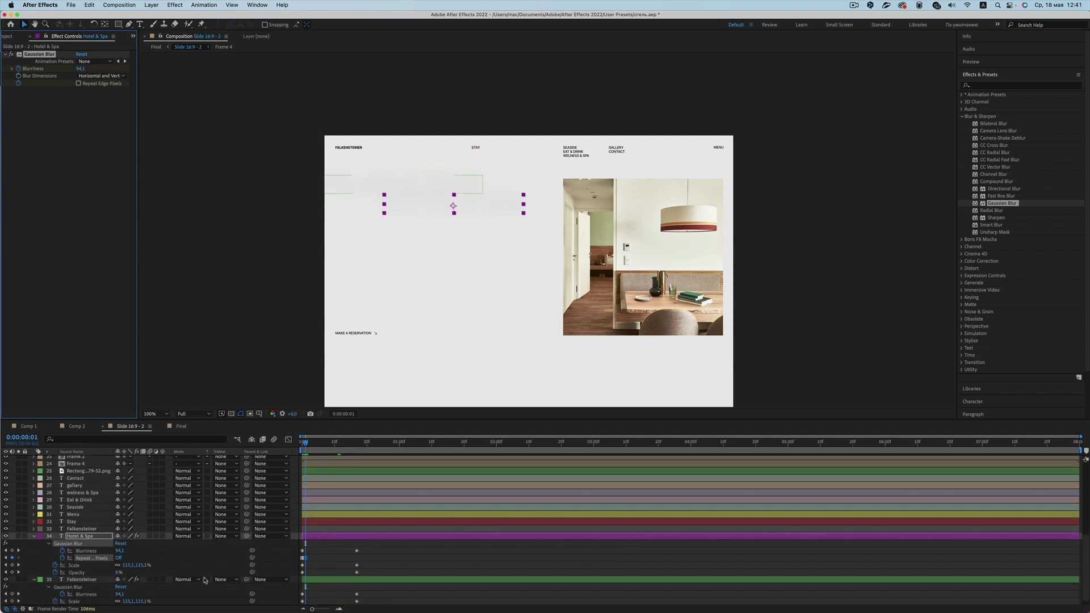
{"action": "left_click_drag", "start_coordinate": [312, 609], "coordinate": [330, 610]}
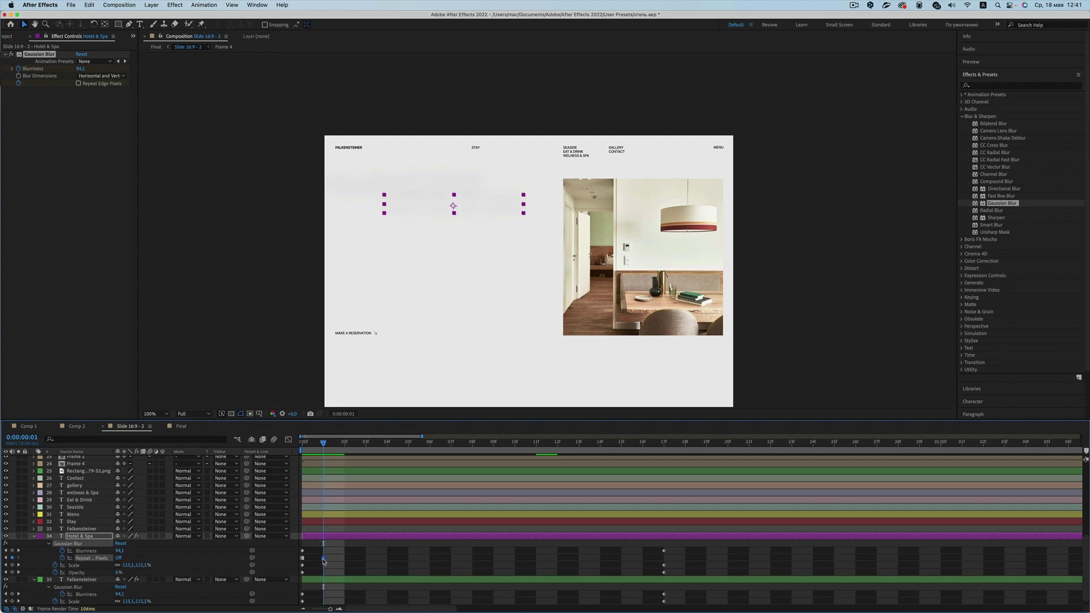
{"action": "left_click_drag", "start_coordinate": [324, 445], "coordinate": [350, 451]}
{"action": "key", "text": "space"}
{"action": "left_click_drag", "start_coordinate": [329, 609], "coordinate": [314, 609]}
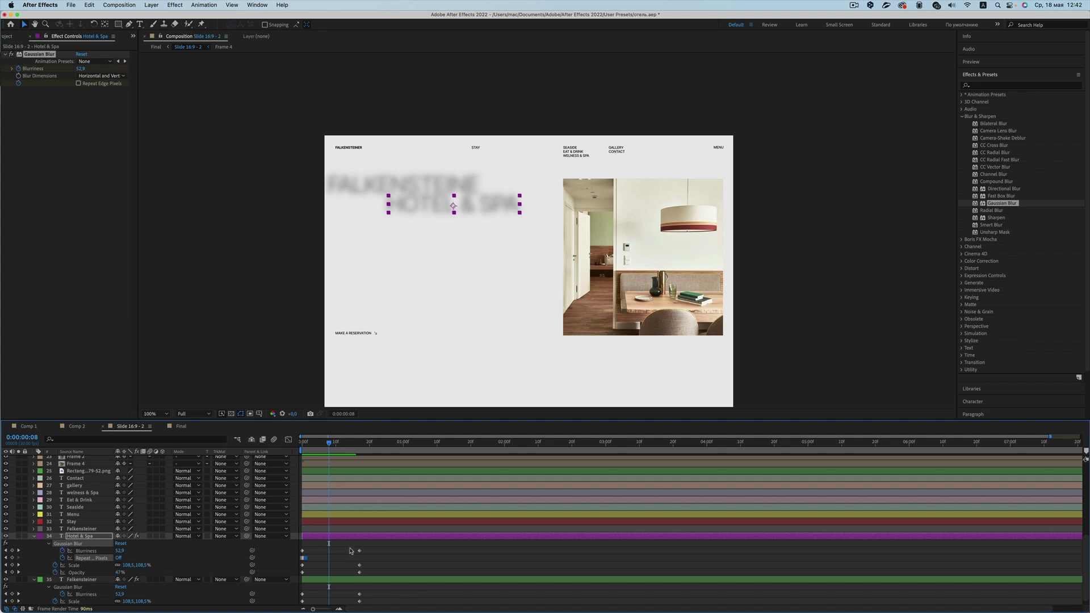
- Select the frame-0 keyframes of both headline lines and return to the first frame
{"action": "left_click_drag", "start_coordinate": [372, 546], "coordinate": [302, 572]}
{"action": "scroll", "coordinate": [387, 553], "scroll_direction": "down", "scroll_amount": 1}
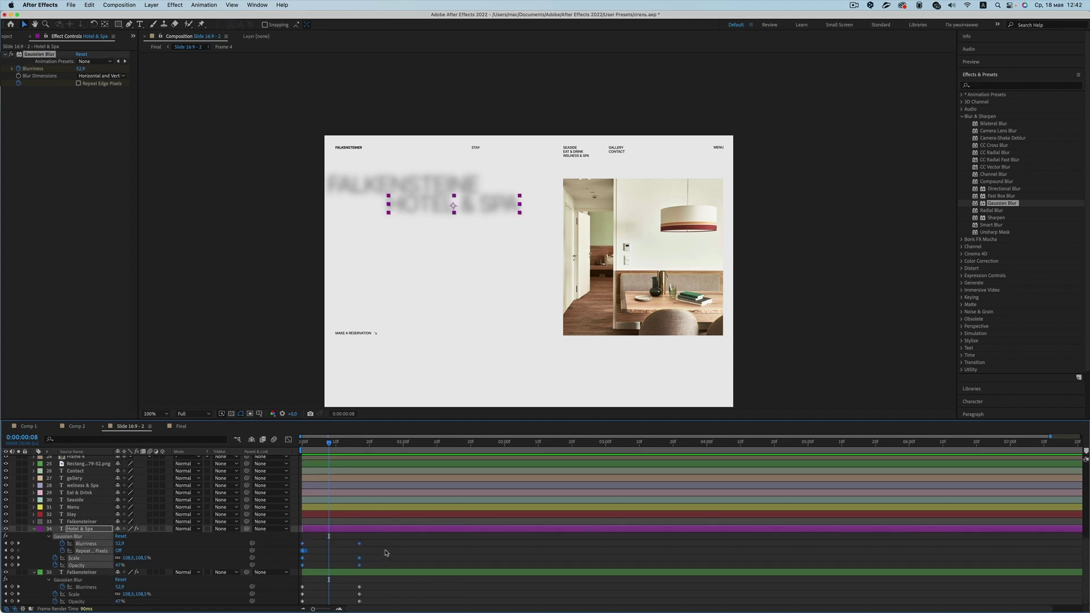
{"action": "left_click", "coordinate": [384, 546]}
{"action": "mouse_move", "coordinate": [329, 442]}
{"action": "left_mouse_down"}
{"action": "mouse_move", "coordinate": [300, 446]}
{"action": "mouse_move", "coordinate": [329, 443]}
{"action": "left_mouse_up"}
{"action": "left_click_drag", "start_coordinate": [376, 544], "coordinate": [296, 604]}
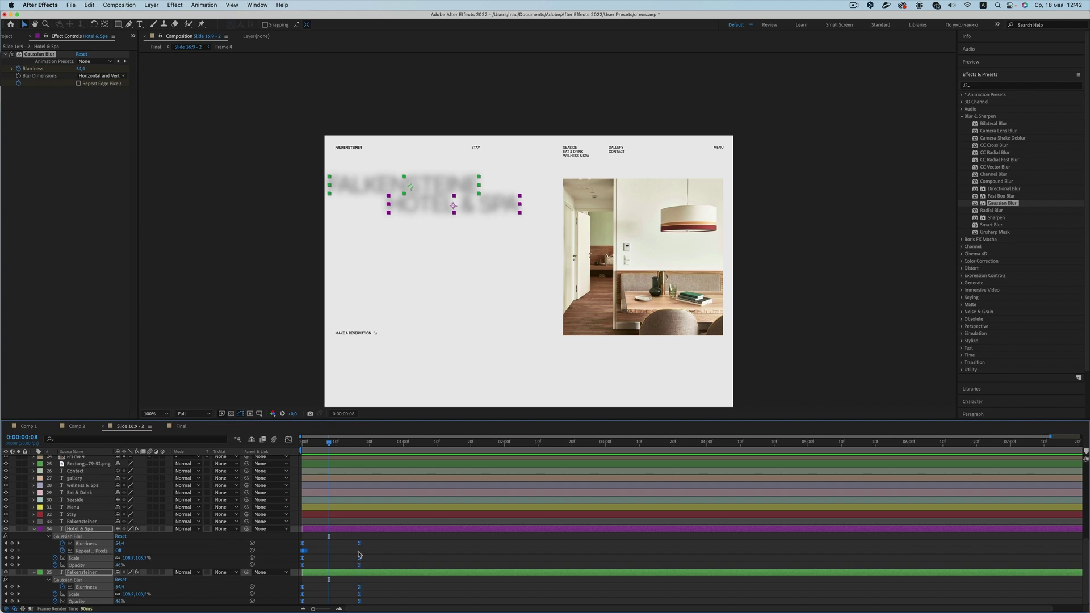
{"action": "mouse_move", "coordinate": [359, 545]}
{"action": "left_click_drag", "start_coordinate": [329, 444], "coordinate": [303, 443]}
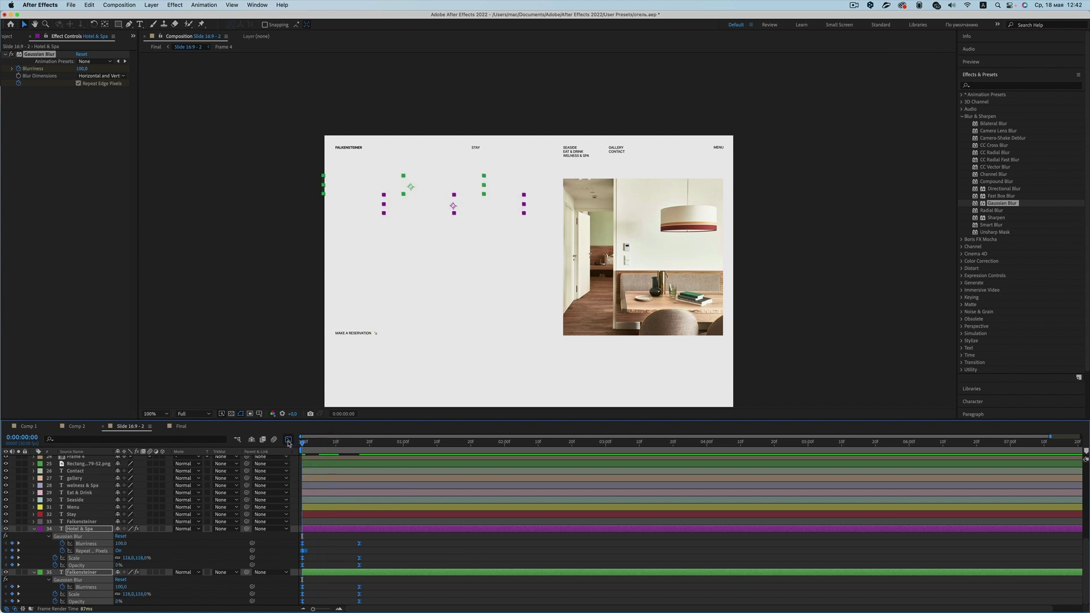
- Ease the Hotel & Spa keyframes in the speed graph, preview, and reselect the Hotel & Spa layer
{"action": "left_click", "coordinate": [289, 439]}
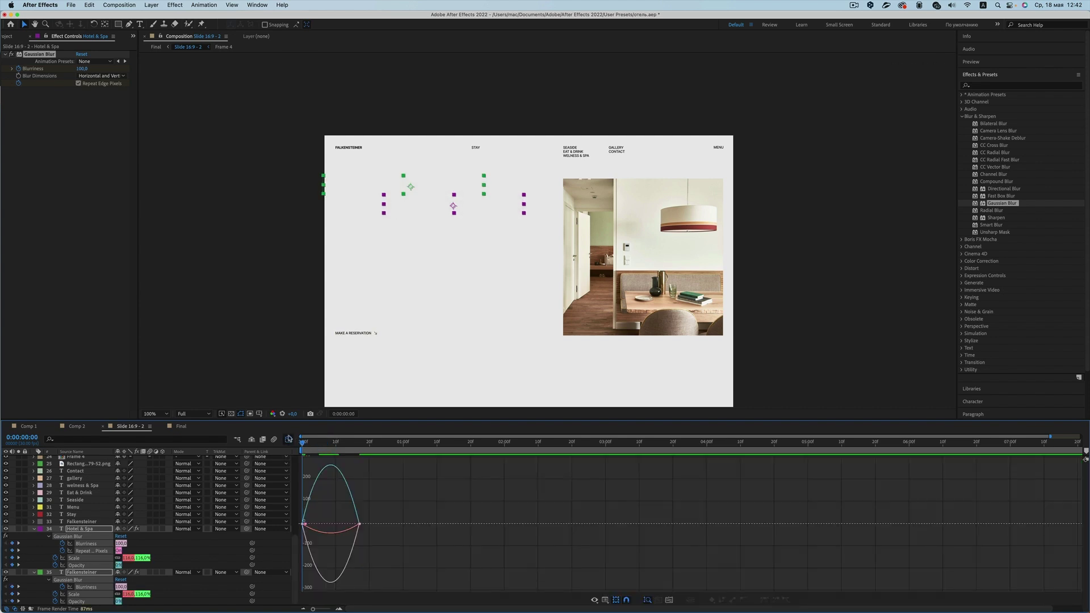
{"action": "left_click", "coordinate": [605, 600]}
{"action": "left_click", "coordinate": [628, 531]}
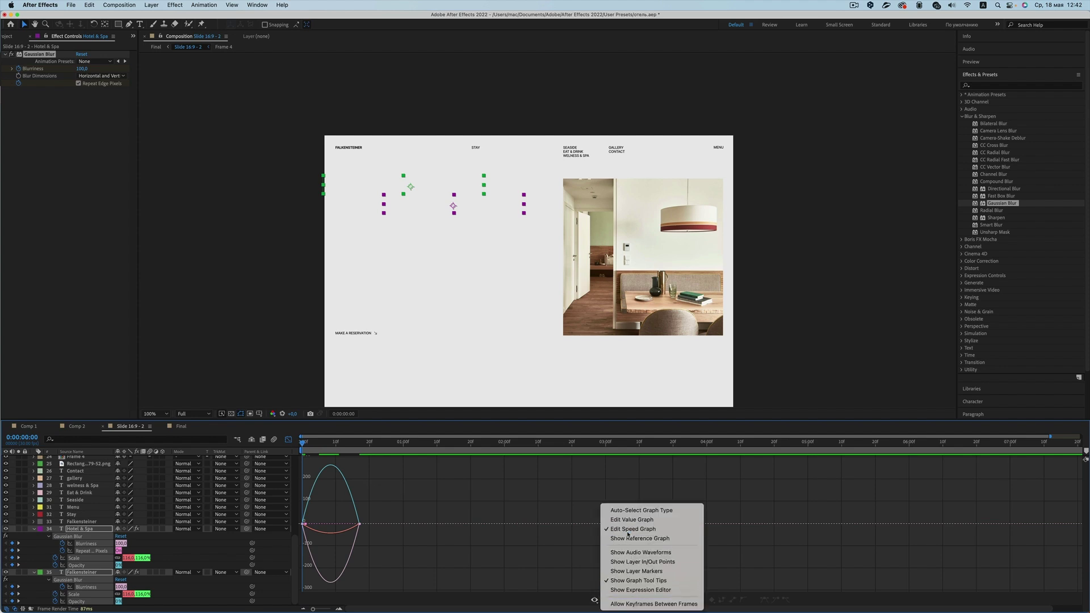
{"action": "mouse_move", "coordinate": [379, 509]}
{"action": "left_mouse_down"}
{"action": "mouse_move", "coordinate": [347, 542]}
{"action": "mouse_move", "coordinate": [340, 526]}
{"action": "left_mouse_up"}
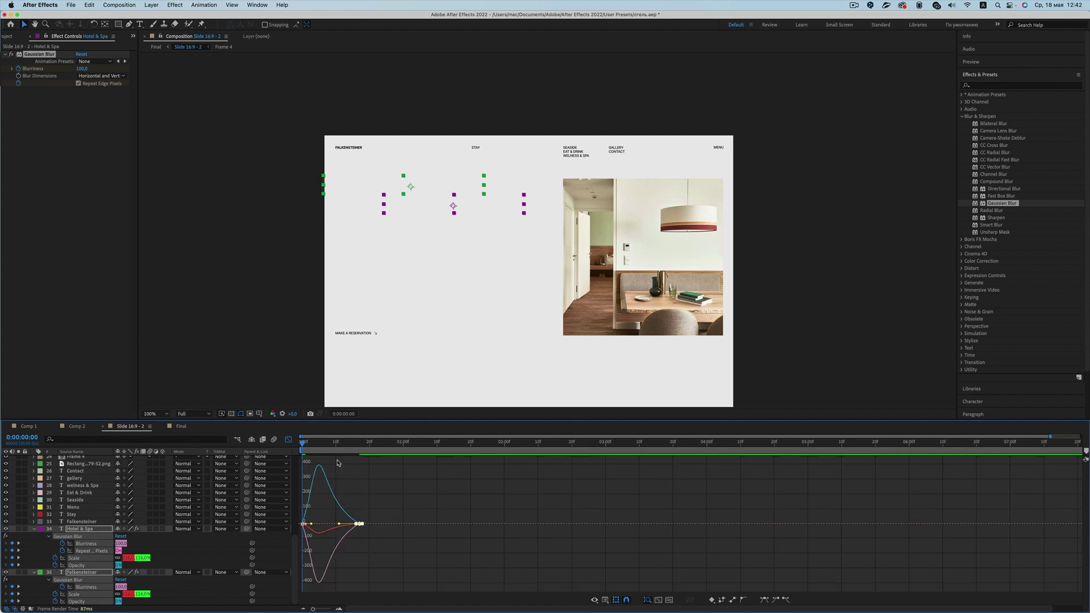
{"action": "key", "text": "space"}
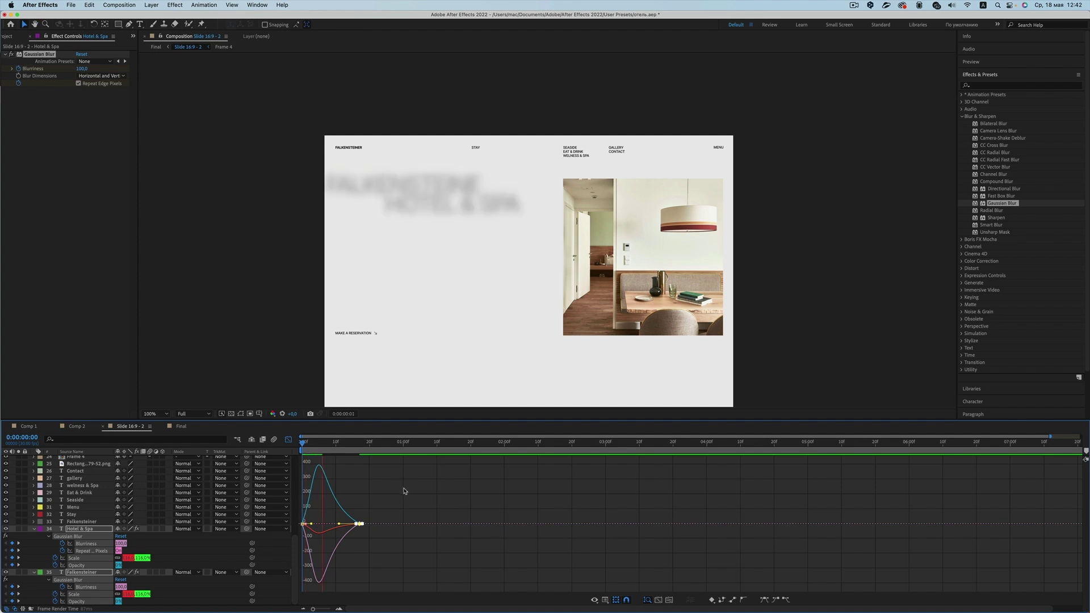
{"action": "key", "text": "space"}
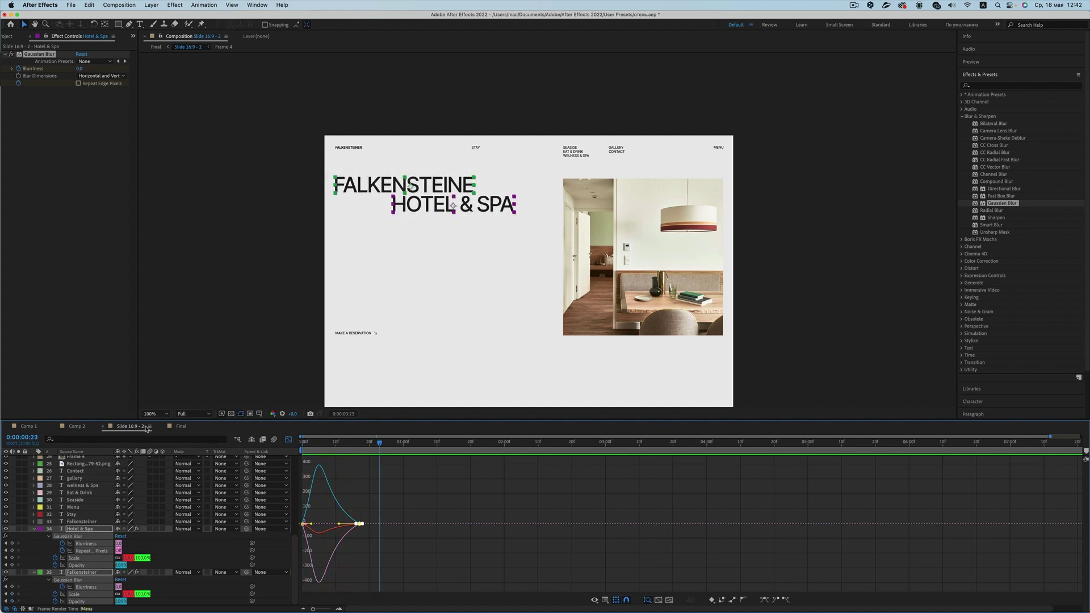
{"action": "left_click", "coordinate": [289, 439]}
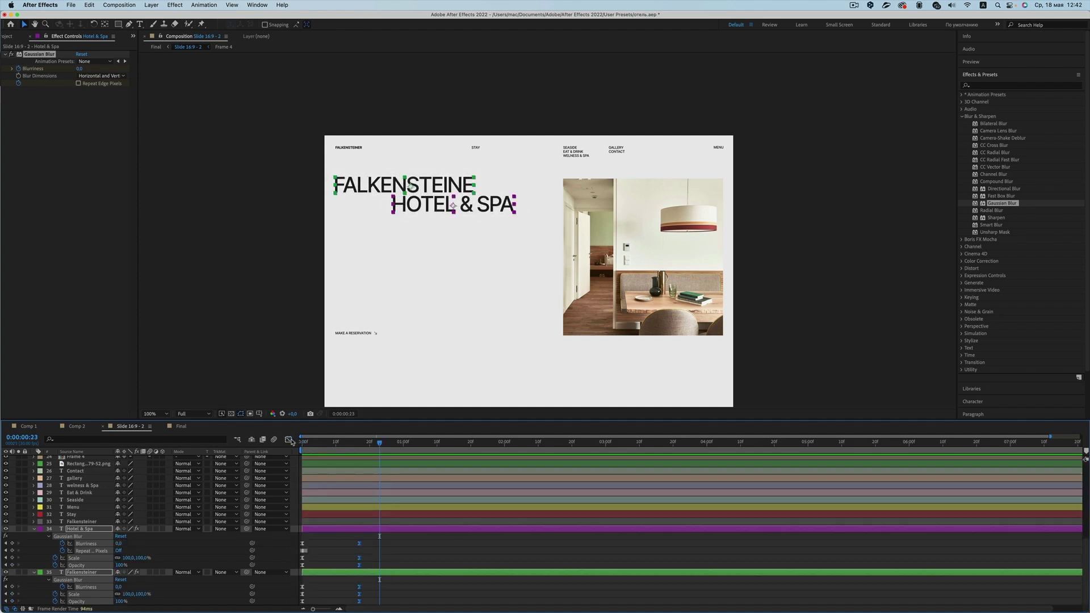
{"action": "left_click", "coordinate": [393, 553]}
{"action": "left_click", "coordinate": [337, 530]}
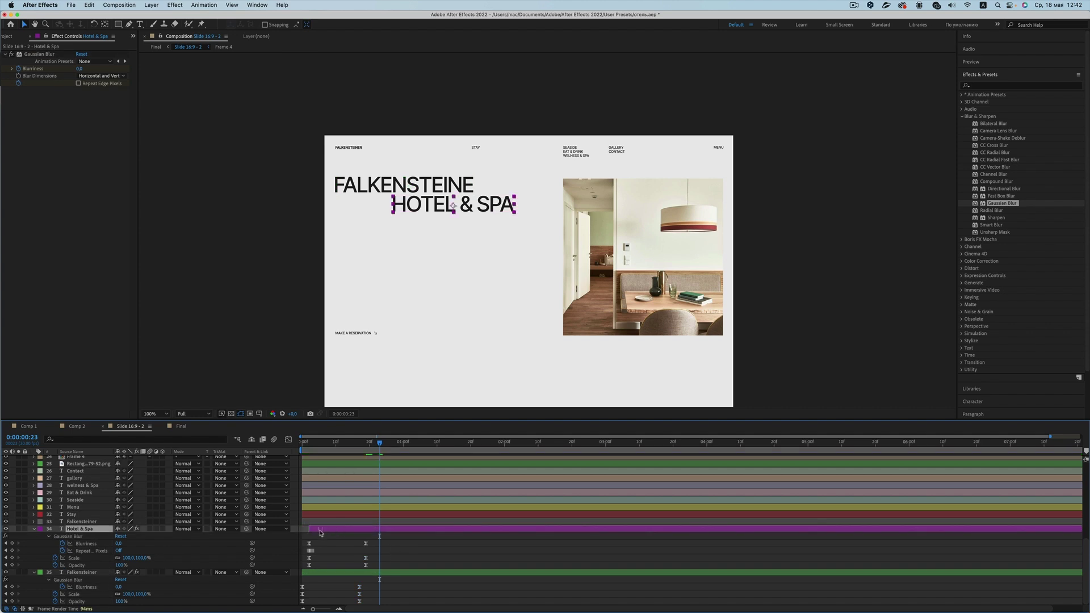
- Slide the Hotel & Spa layer about five frames later, preview the intro, and select its keyframes
{"action": "left_click_drag", "start_coordinate": [325, 530], "coordinate": [343, 530]}
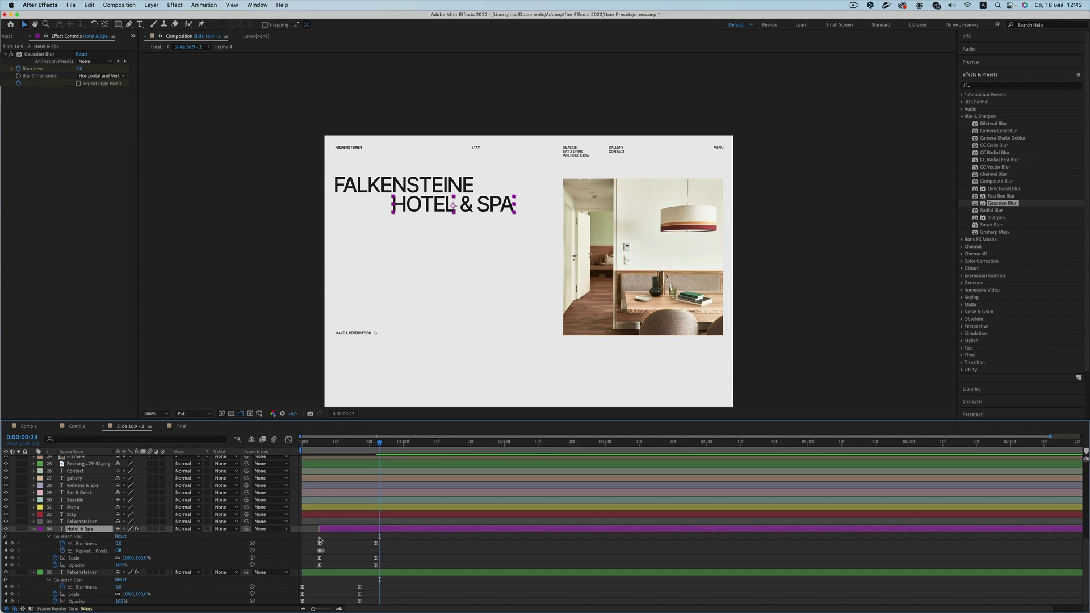
{"action": "key", "text": "space"}
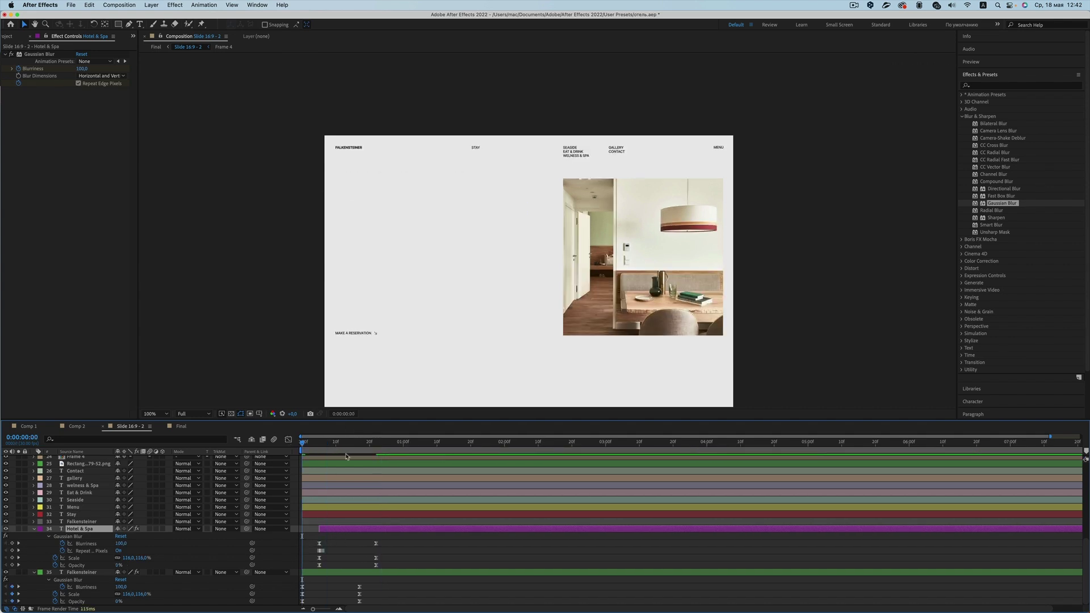
{"action": "key", "text": "space"}
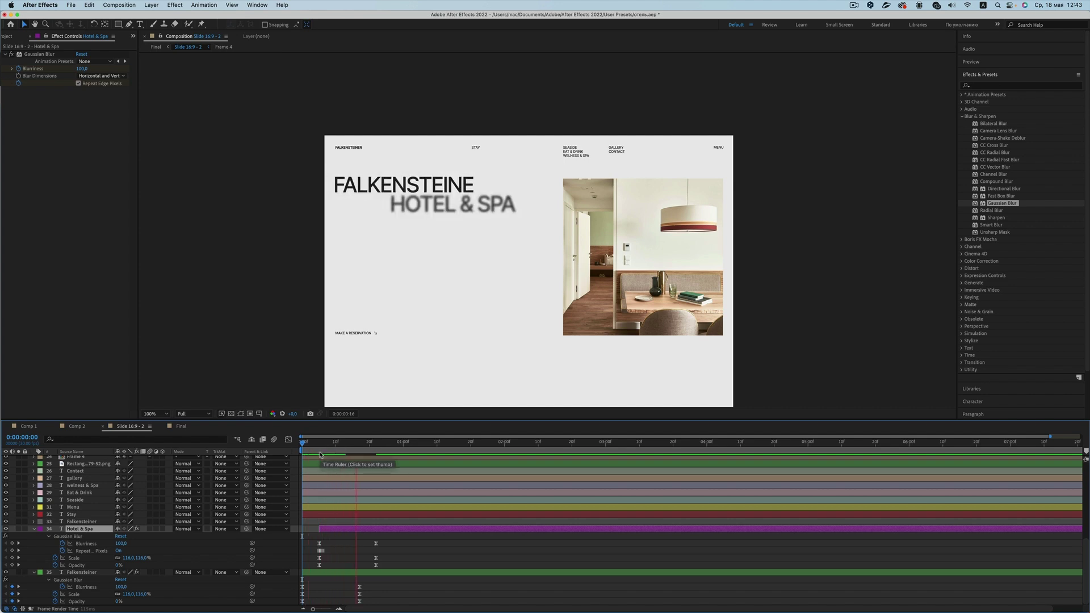
{"action": "key", "text": "space"}
{"action": "key", "text": "space"}
{"action": "left_click_drag", "start_coordinate": [395, 542], "coordinate": [312, 575]}
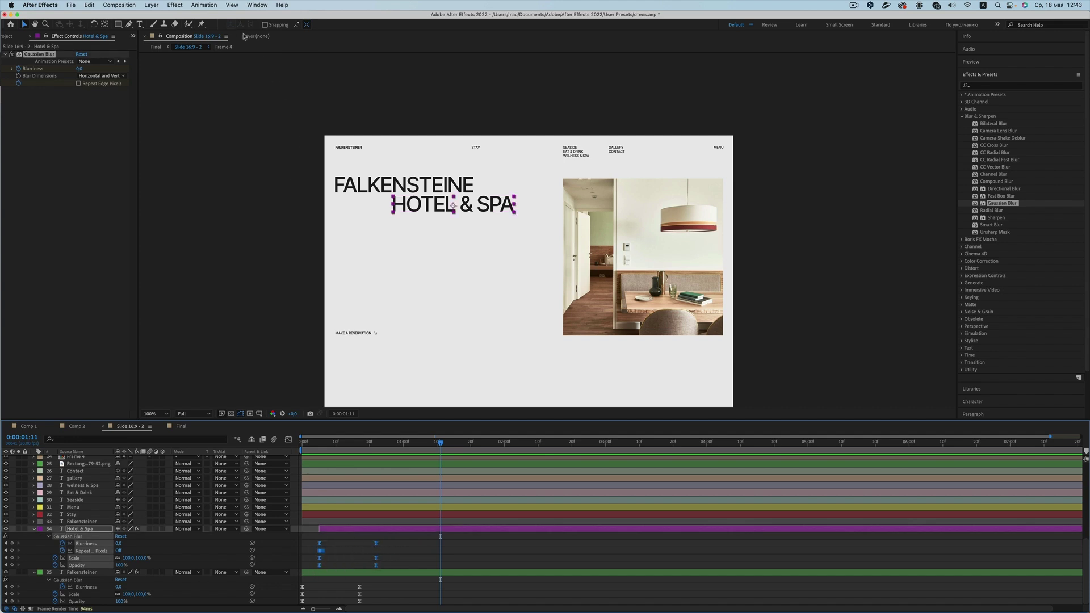
- Save the Hotel & Spa blur, scale and fade keyframes as the user animation preset 'Blur Headline'
{"action": "left_click", "coordinate": [203, 6]}
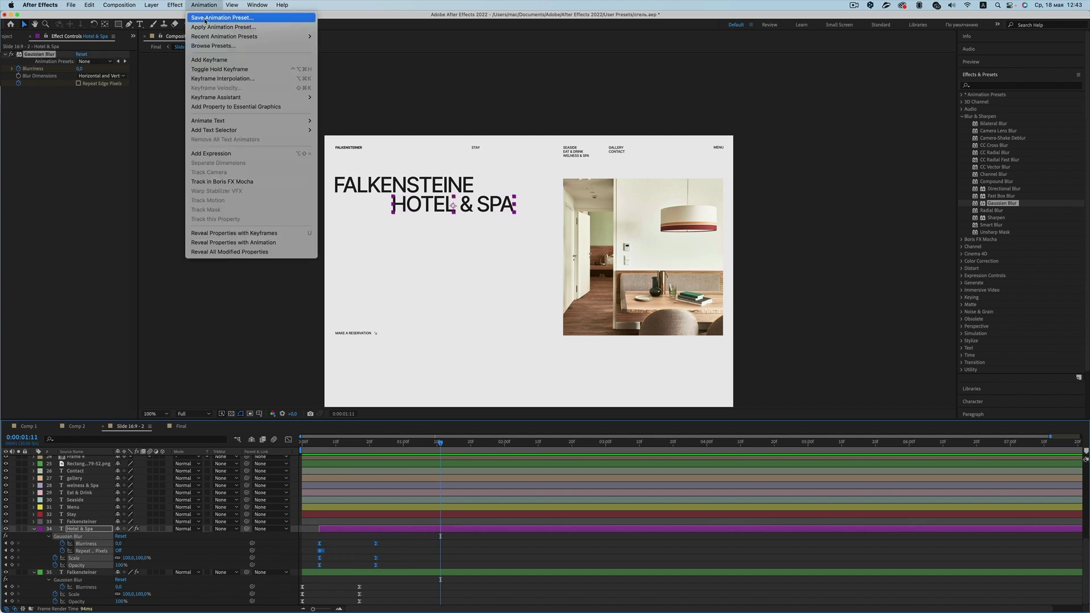
{"action": "left_click", "coordinate": [204, 18]}
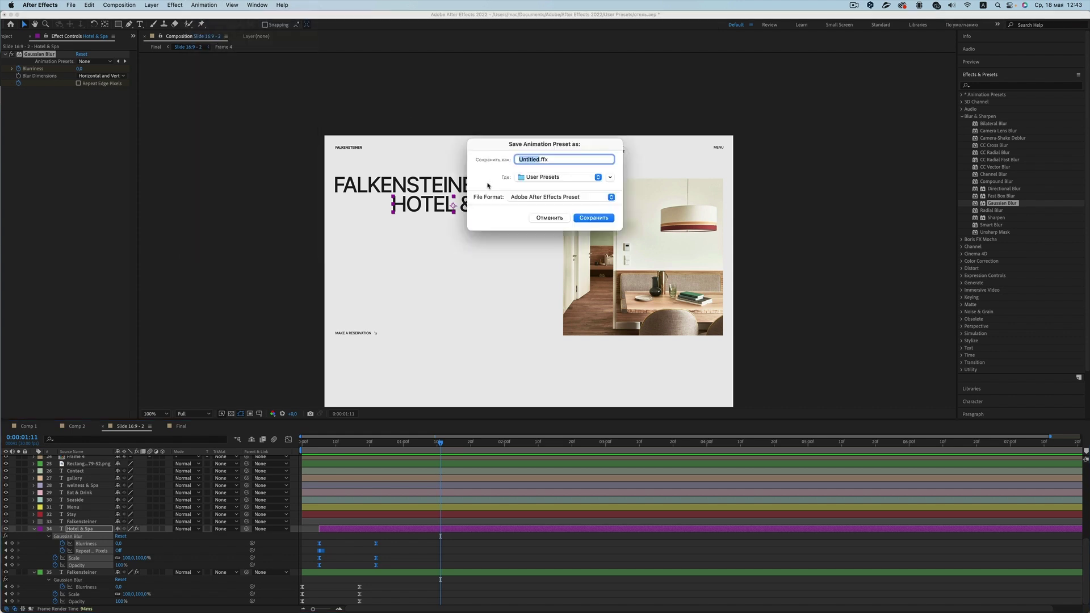
{"action": "type", "text": "Blur "}
{"action": "type", "text": "Head"}
{"action": "type", "text": "line 2"}
{"action": "left_click", "coordinate": [602, 221]}
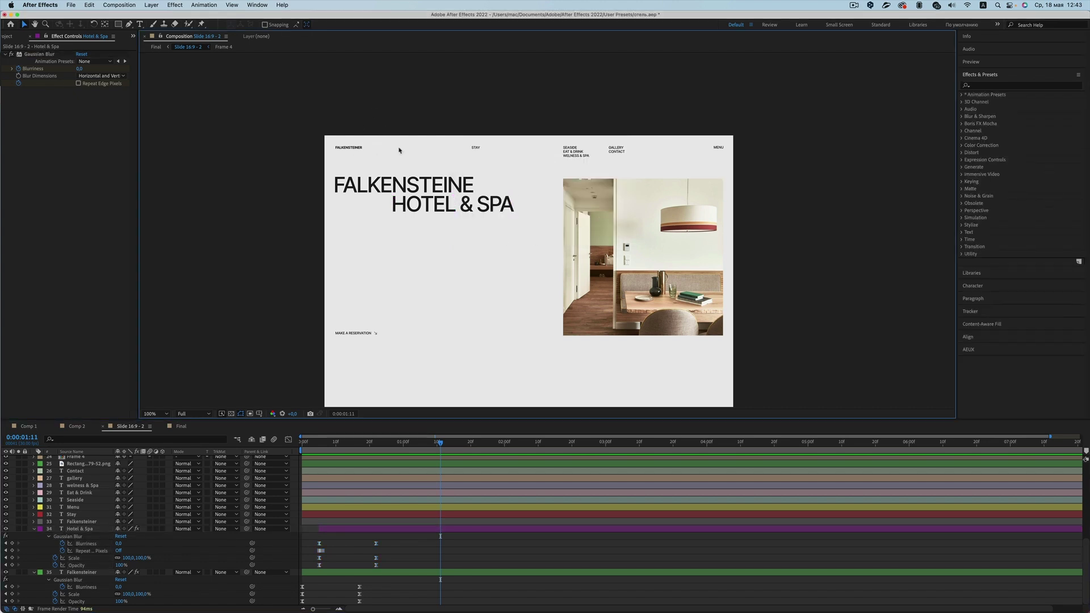
{"action": "left_click", "coordinate": [351, 149]}
{"action": "left_click", "coordinate": [475, 149]}
{"action": "left_click", "coordinate": [574, 151]}
{"action": "left_click", "coordinate": [574, 152]}
{"action": "left_click", "coordinate": [574, 156]}
{"action": "left_click", "coordinate": [616, 147]}
{"action": "left_click", "coordinate": [617, 152]}
{"action": "left_click", "coordinate": [716, 148]}
{"action": "left_click", "coordinate": [589, 121]}
{"action": "left_click", "coordinate": [349, 148]}
{"action": "left_click", "coordinate": [429, 157]}
{"action": "left_click", "coordinate": [346, 530]}
{"action": "left_click", "coordinate": [342, 131]}
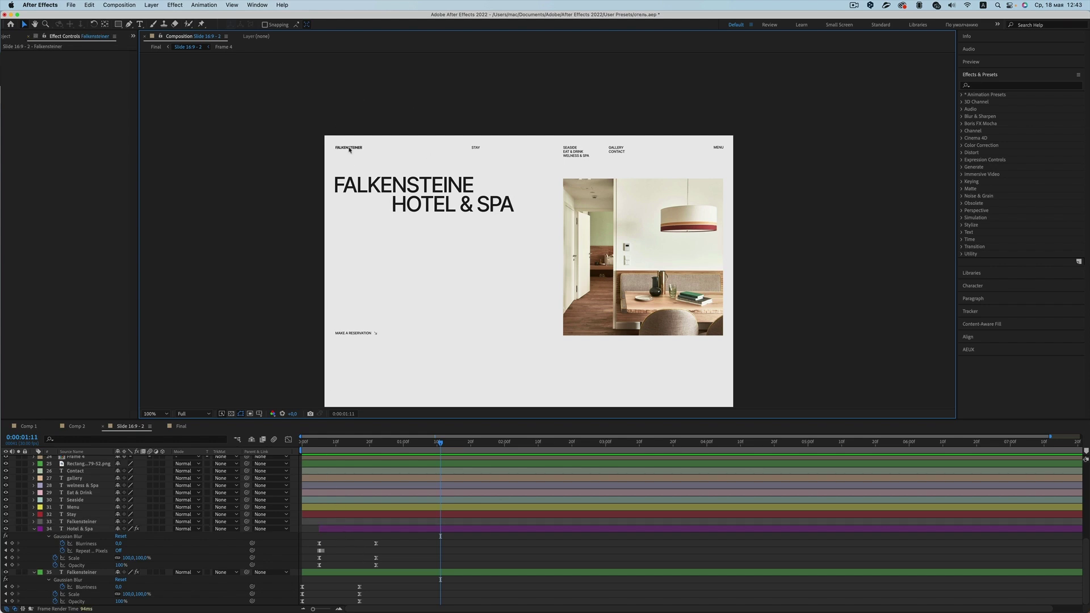
{"action": "left_click", "coordinate": [350, 149]}
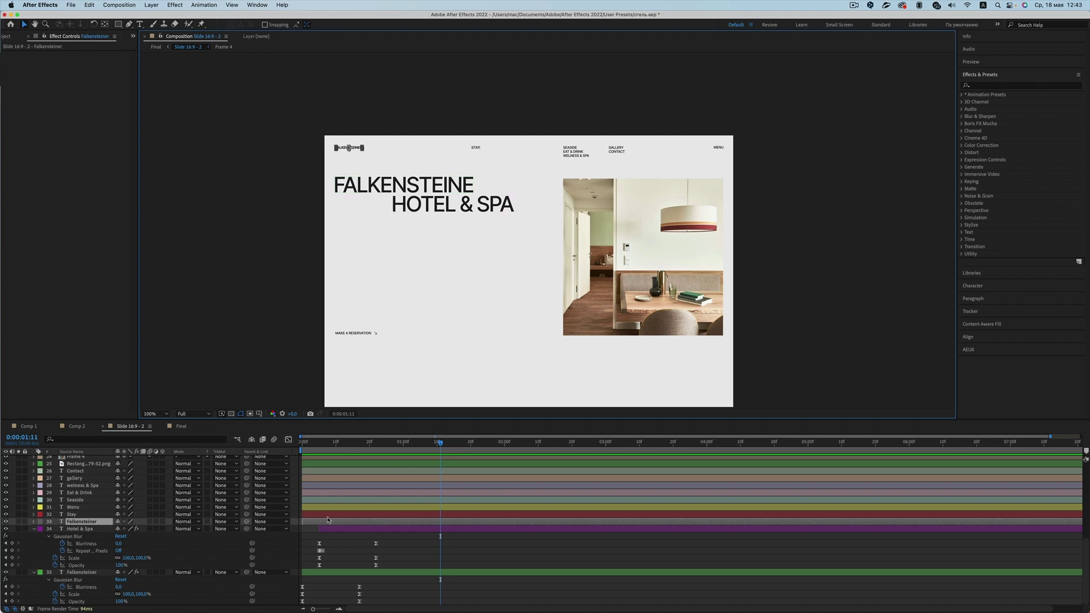
{"action": "left_click", "coordinate": [303, 444]}
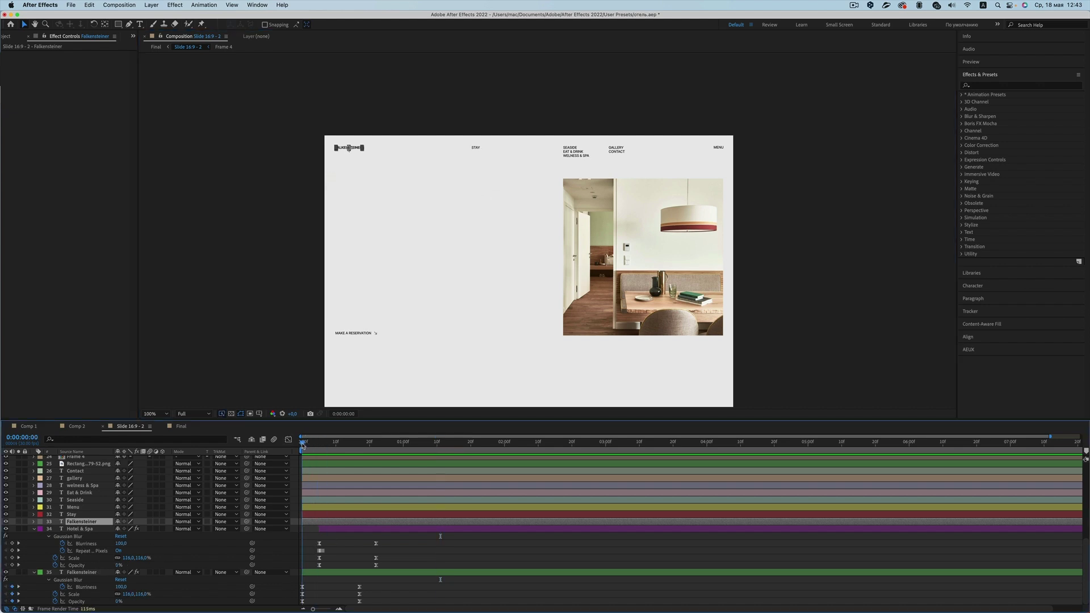
{"action": "mouse_move", "coordinate": [301, 446]}
{"action": "left_mouse_down"}
{"action": "mouse_move", "coordinate": [391, 448]}
{"action": "mouse_move", "coordinate": [336, 459]}
{"action": "left_mouse_up"}
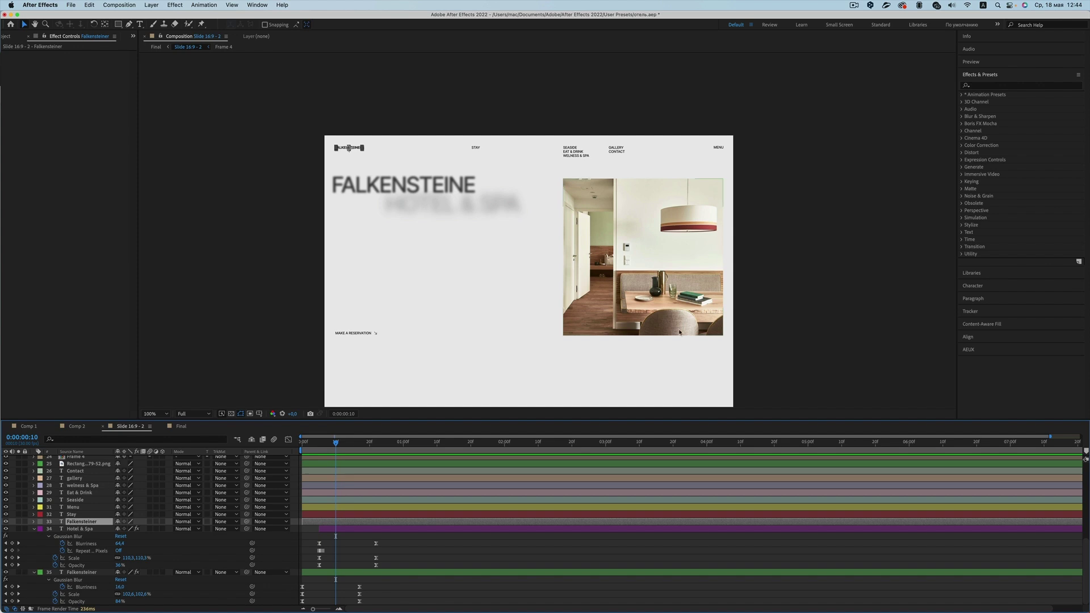
{"action": "left_click", "coordinate": [402, 121]}
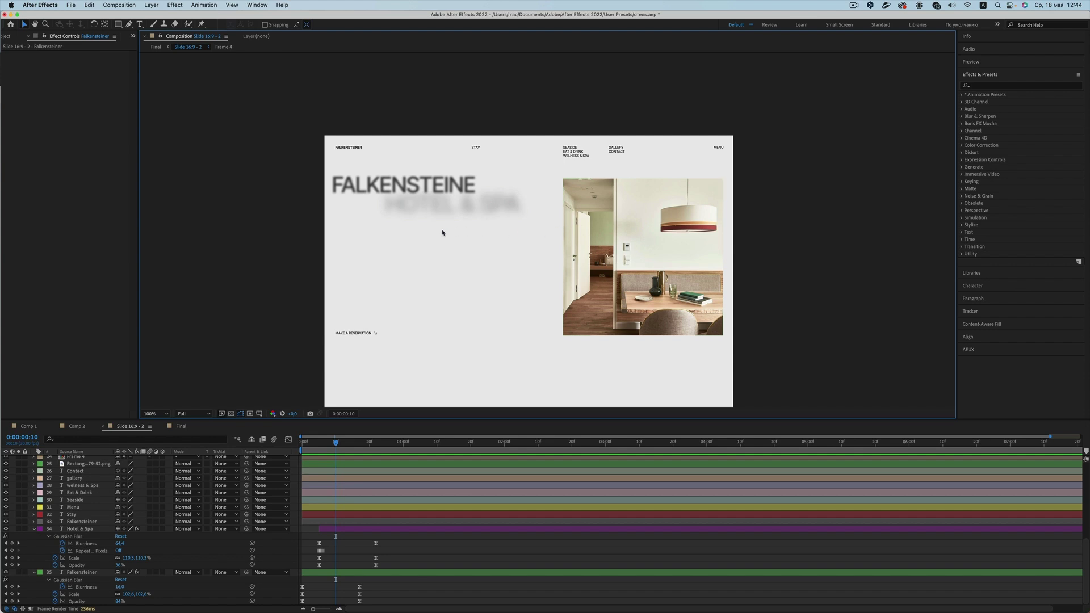
{"action": "left_click", "coordinate": [353, 150]}
{"action": "left_click", "coordinate": [335, 444]}
{"action": "key", "text": "space"}
{"action": "key", "text": "space"}
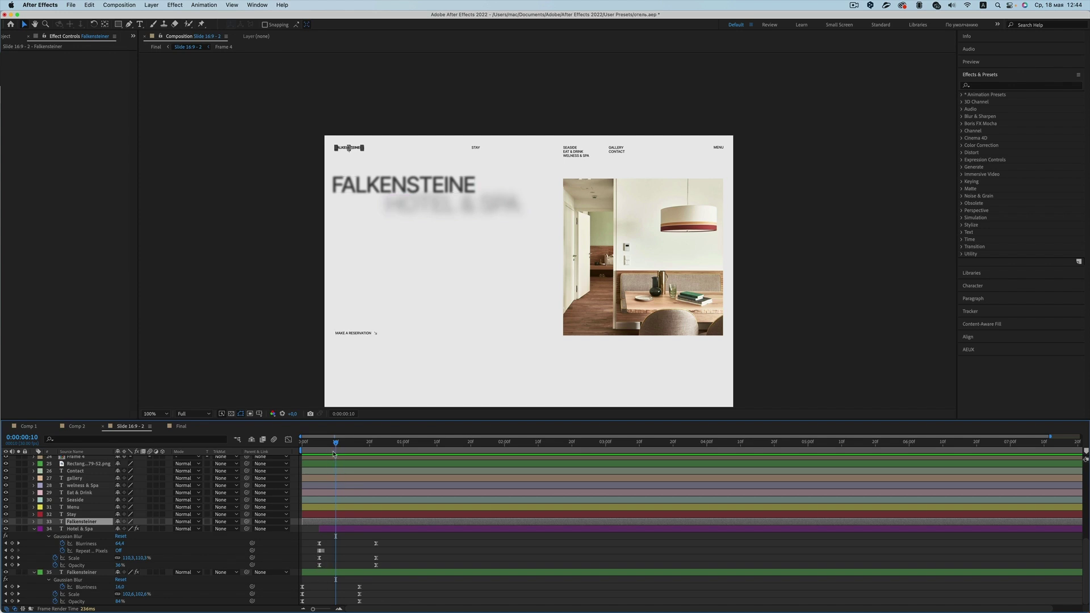
{"action": "key", "text": "Page_Up"}
{"action": "key", "text": "Page_Up"}
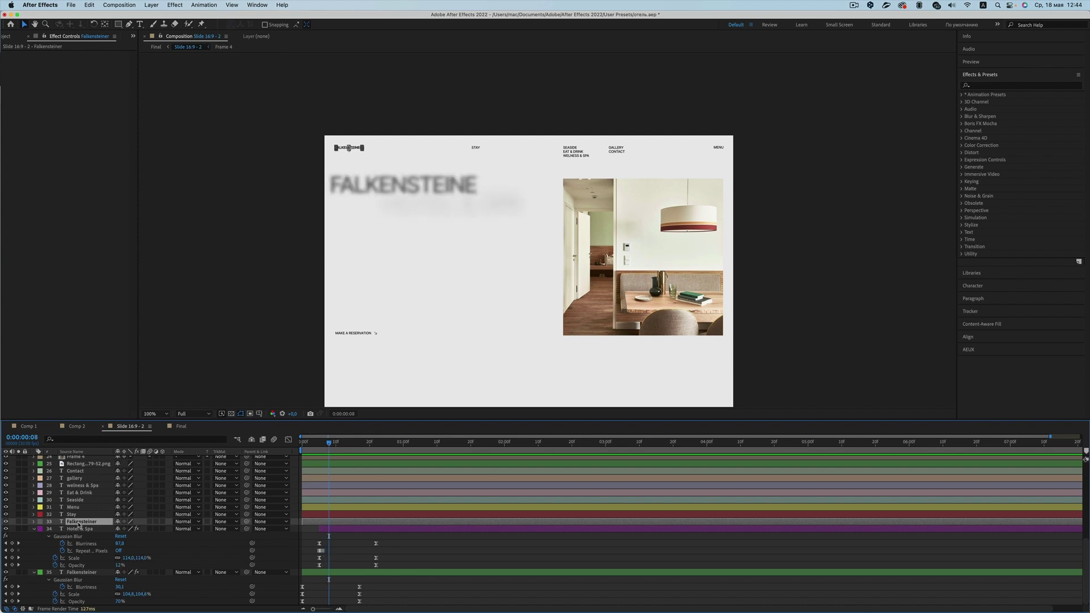
- Keyframe the FALKENSTEINER logo's Opacity from 0% up to 100% where the headline turns sharp
{"action": "key", "text": "t"}
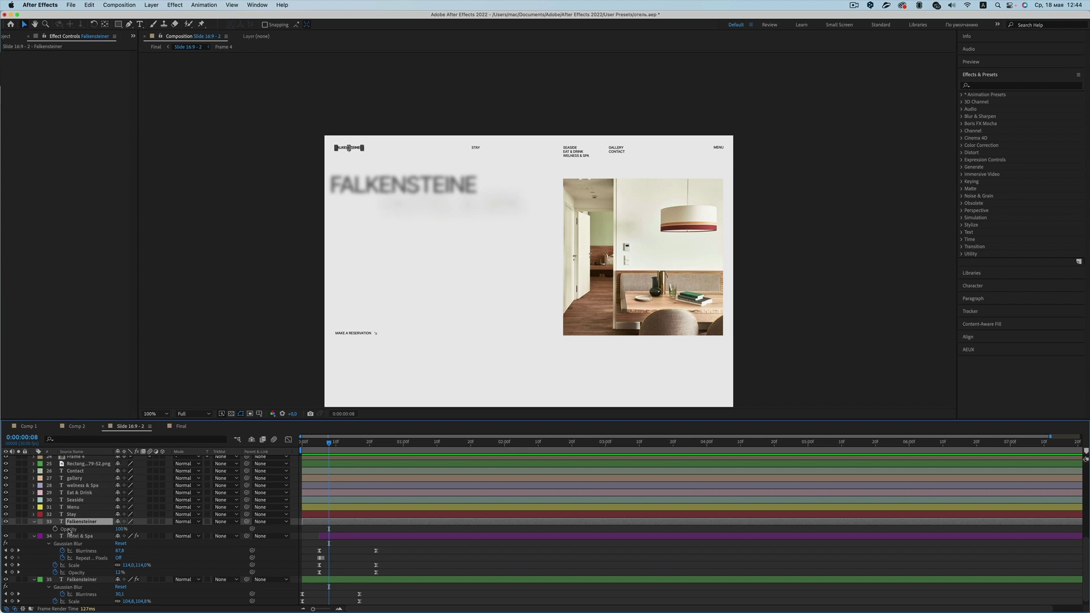
{"action": "left_click", "coordinate": [55, 529]}
{"action": "left_click_drag", "start_coordinate": [332, 446], "coordinate": [362, 448]}
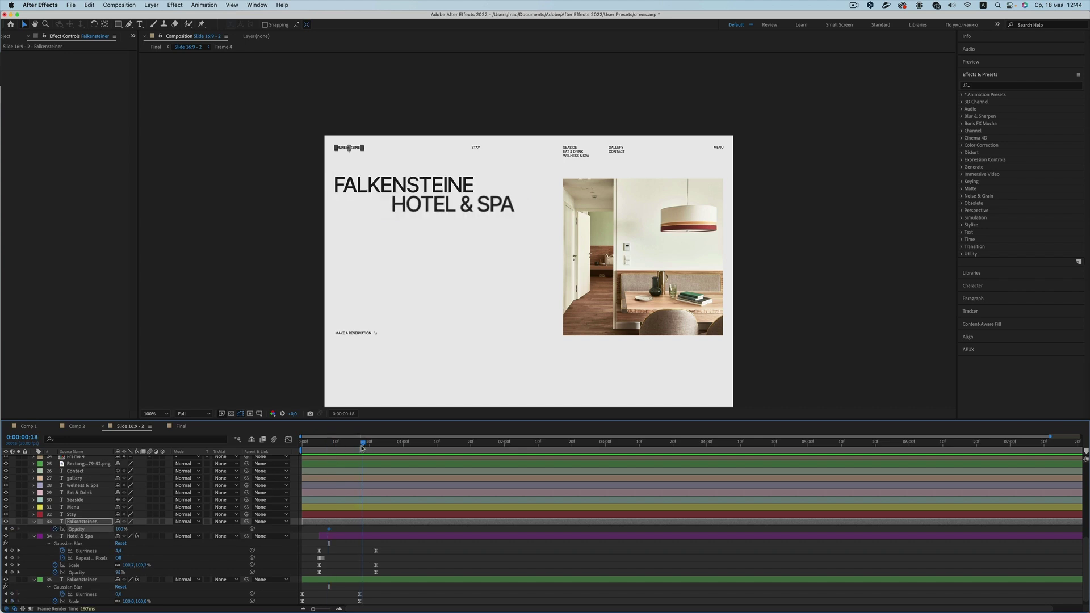
{"action": "left_click", "coordinate": [12, 529]}
{"action": "left_click", "coordinate": [6, 530]}
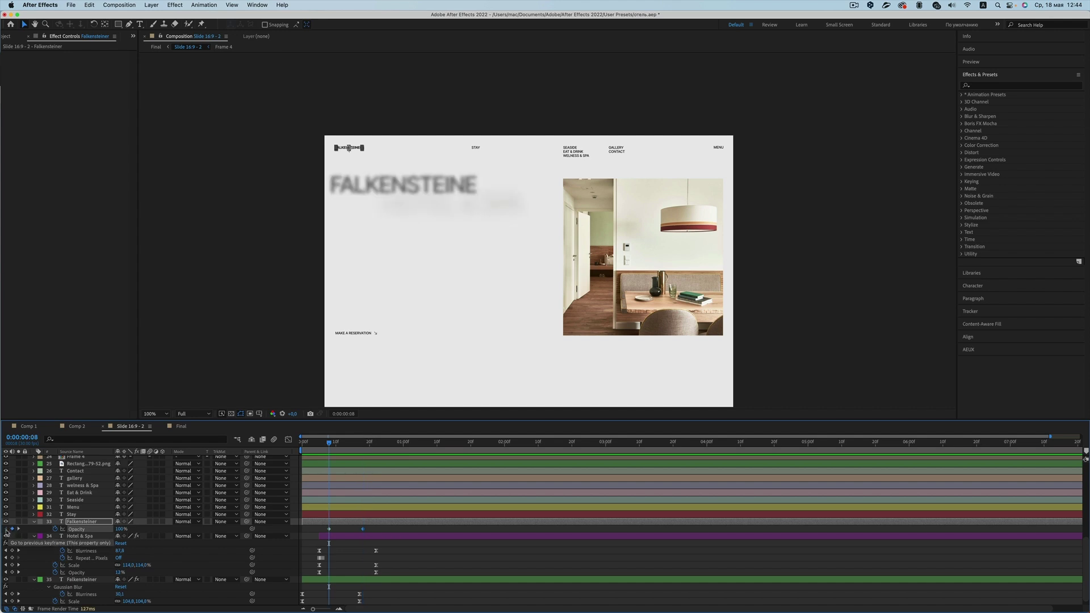
{"action": "left_click_drag", "start_coordinate": [121, 531], "coordinate": [64, 530]}
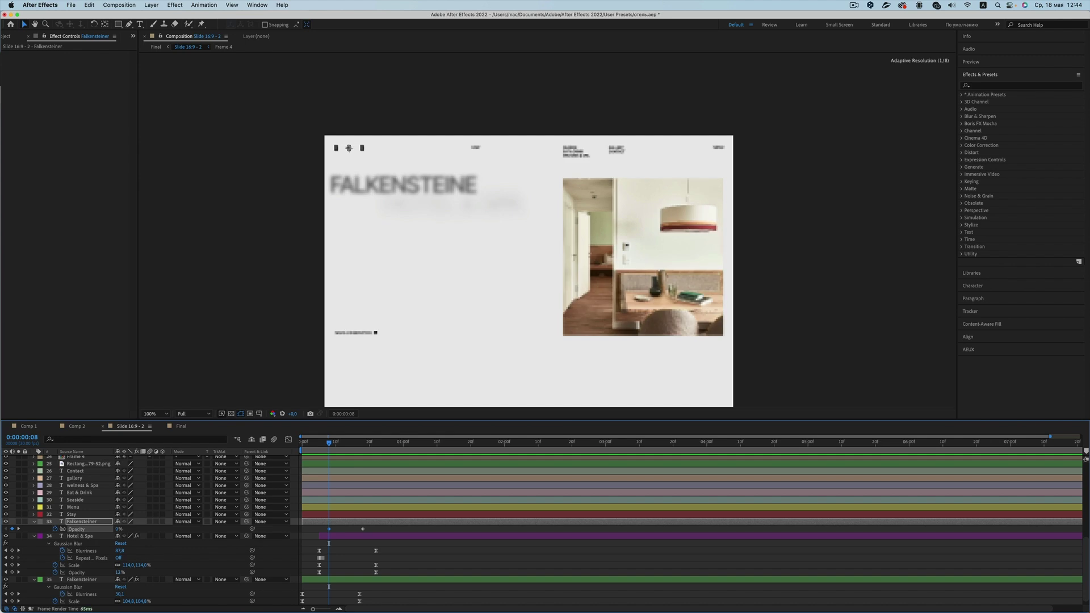
- Ease both logo opacity keyframes with 46.9% influence in the speed graph, then preview the fade
{"action": "left_click_drag", "start_coordinate": [371, 527], "coordinate": [314, 538]}
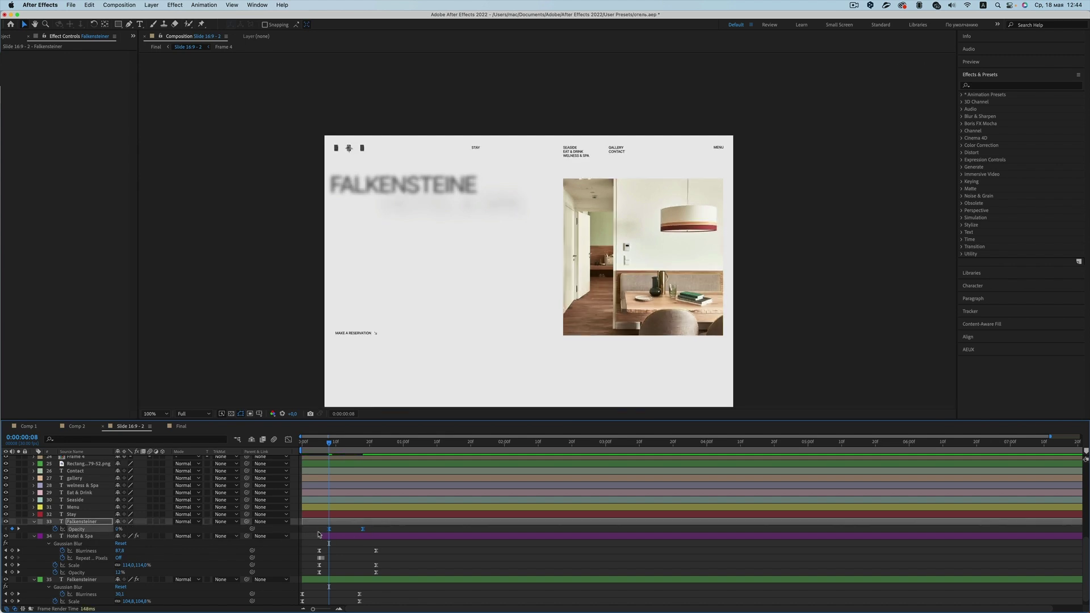
{"action": "left_click", "coordinate": [288, 440]}
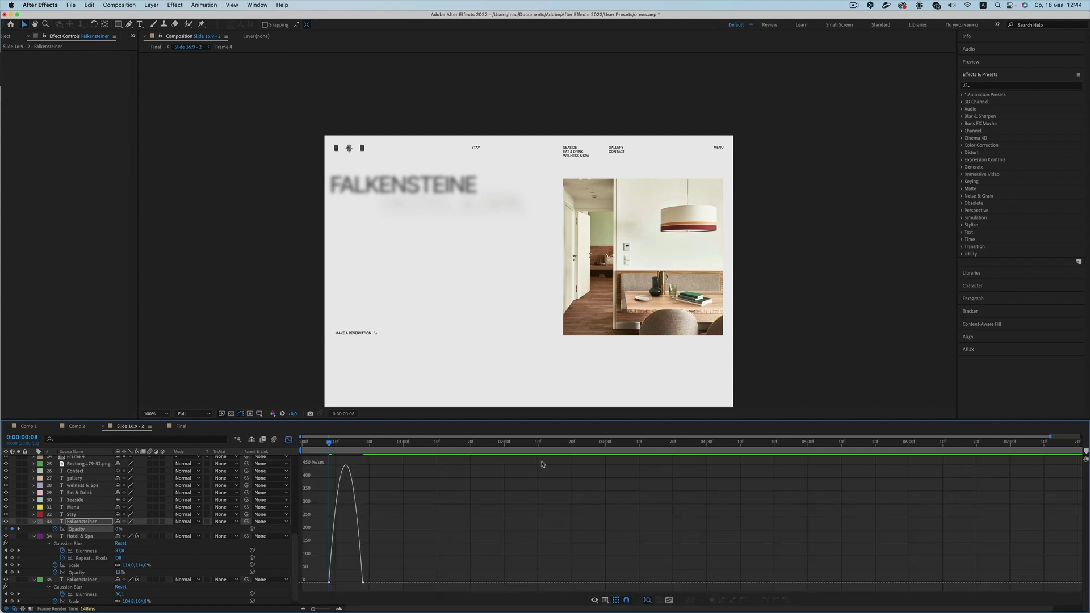
{"action": "left_click_drag", "start_coordinate": [358, 583], "coordinate": [350, 583]}
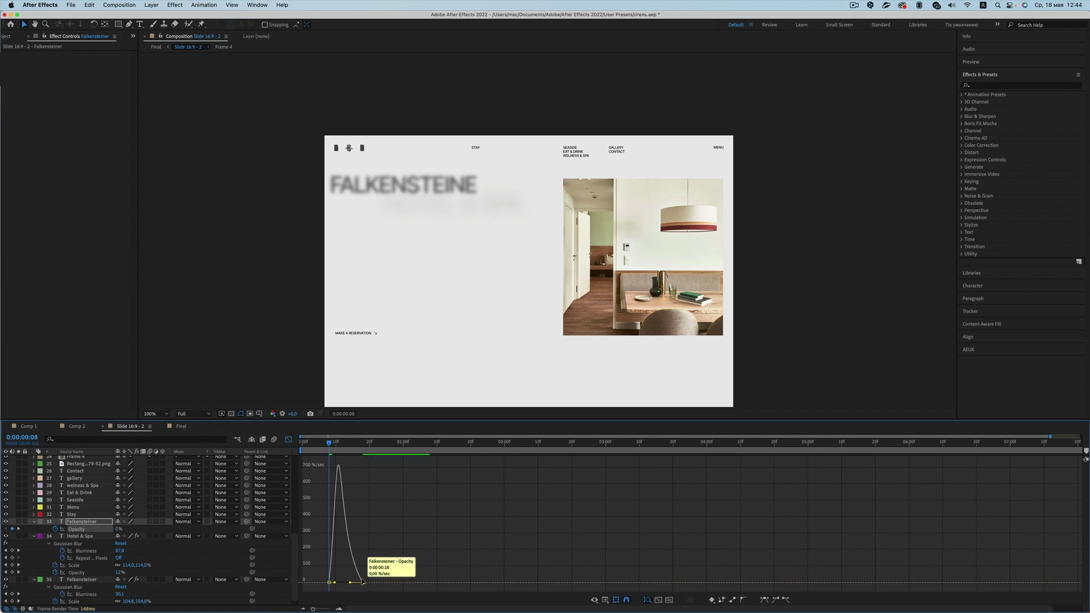
{"action": "left_click", "coordinate": [288, 441]}
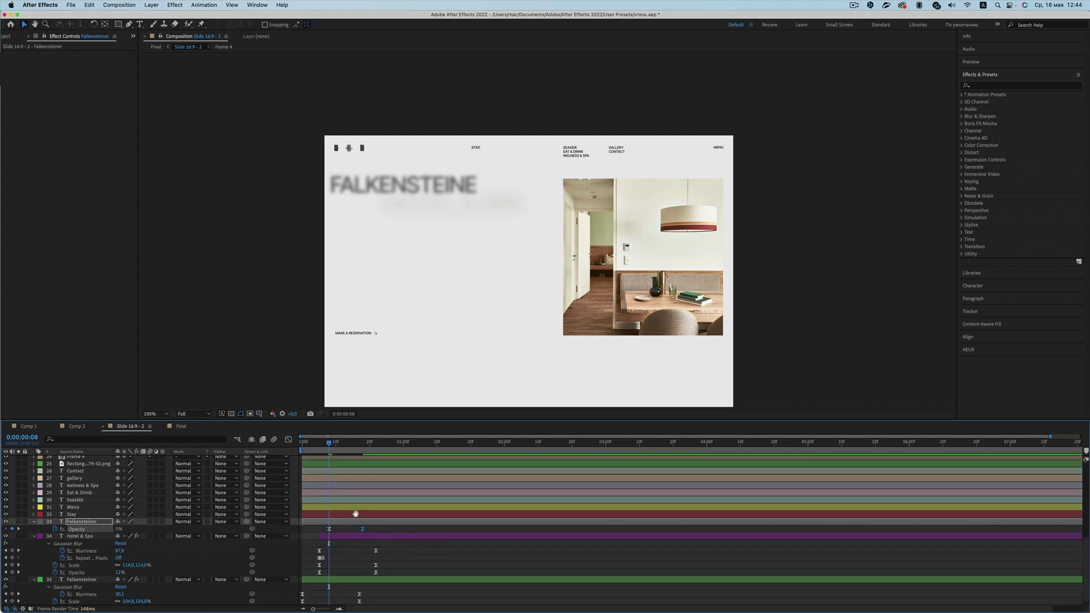
{"action": "key", "text": "space"}
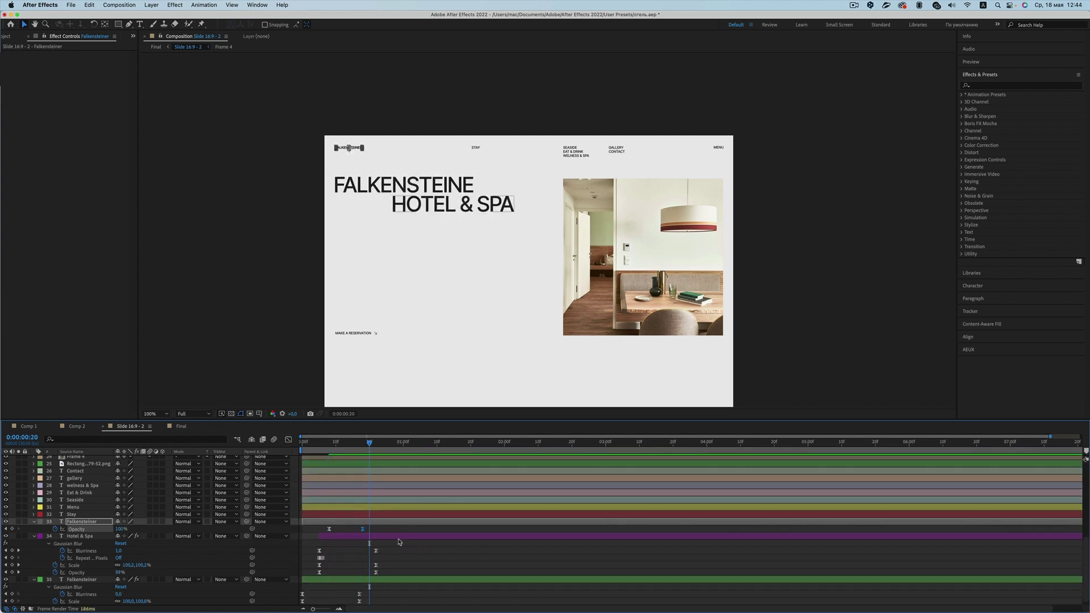
- Paste the copied Opacity fade keyframes onto the Stay nav layer at frame 12
{"action": "left_click", "coordinate": [329, 529], "text": "shift"}
{"action": "left_click", "coordinate": [321, 524]}
{"action": "left_click", "coordinate": [353, 515]}
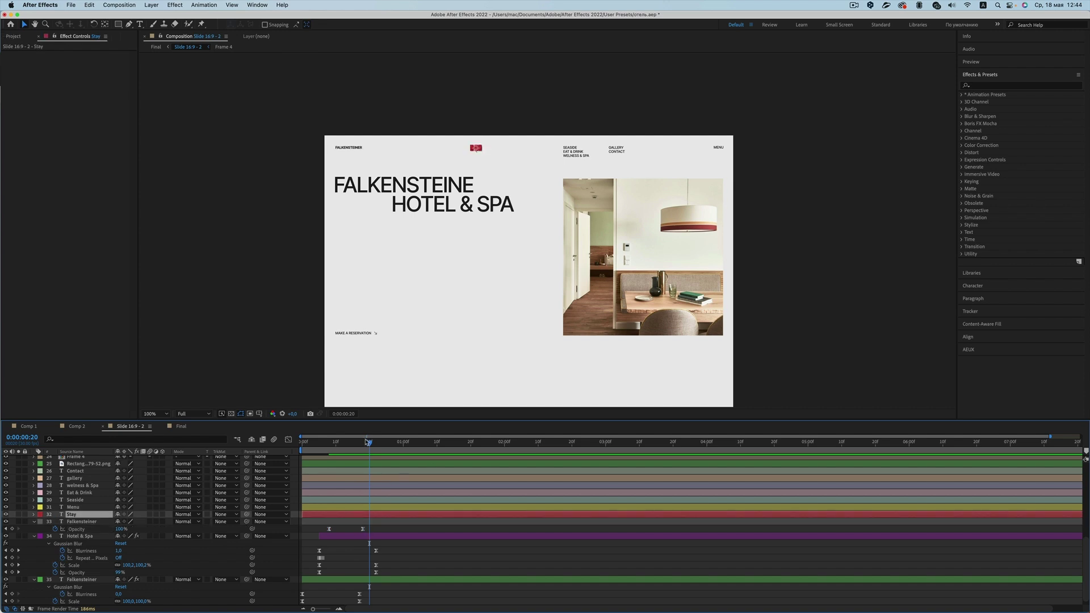
{"action": "left_click_drag", "start_coordinate": [368, 443], "coordinate": [340, 446]}
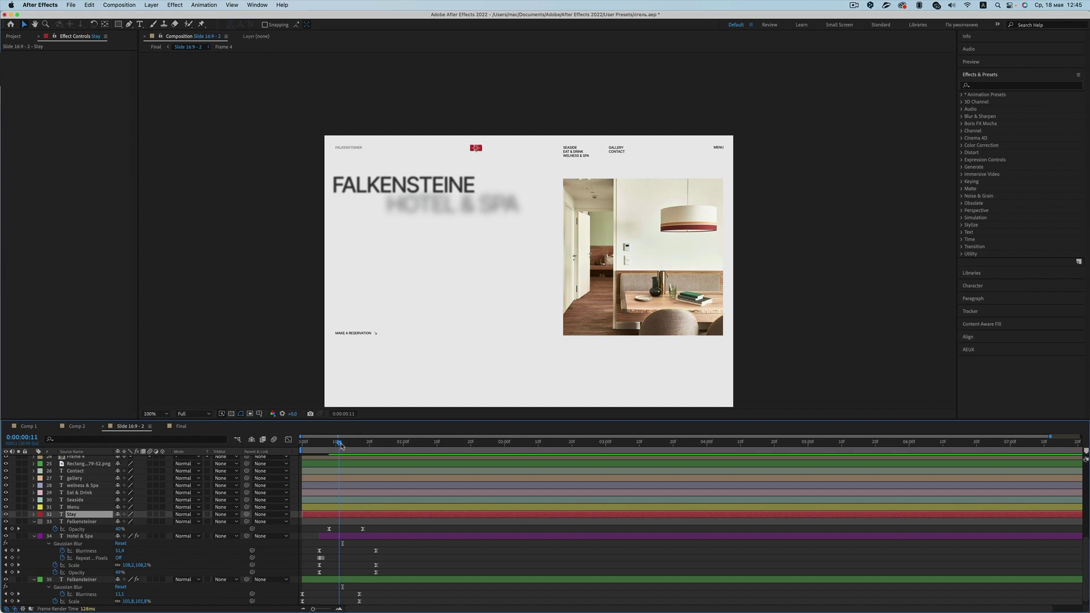
{"action": "left_click_drag", "start_coordinate": [342, 446], "coordinate": [344, 447]}
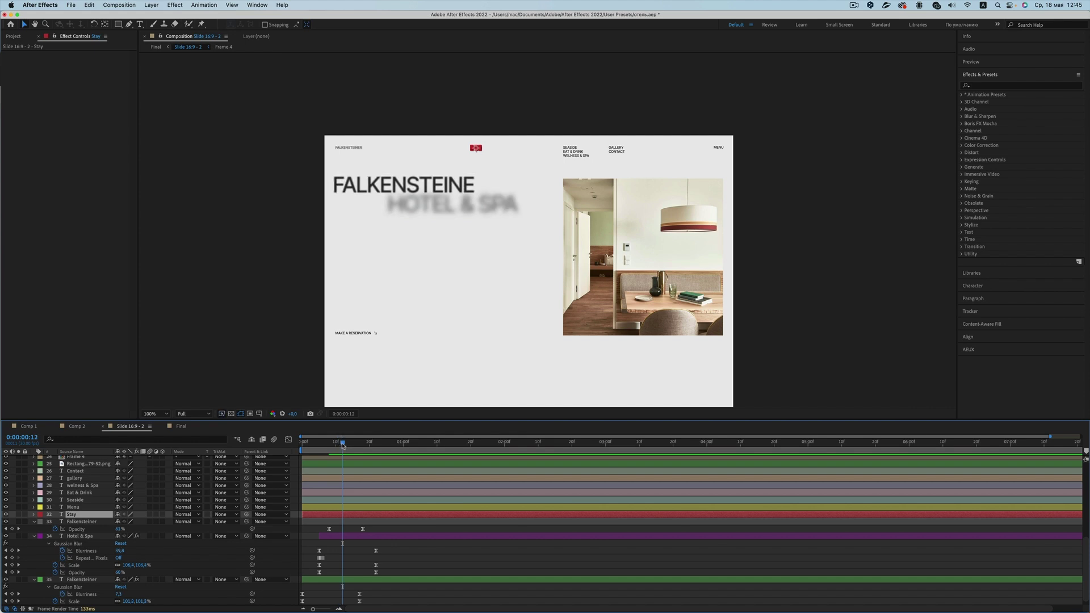
{"action": "key", "text": "Return"}
{"action": "key", "text": "cmd+v"}
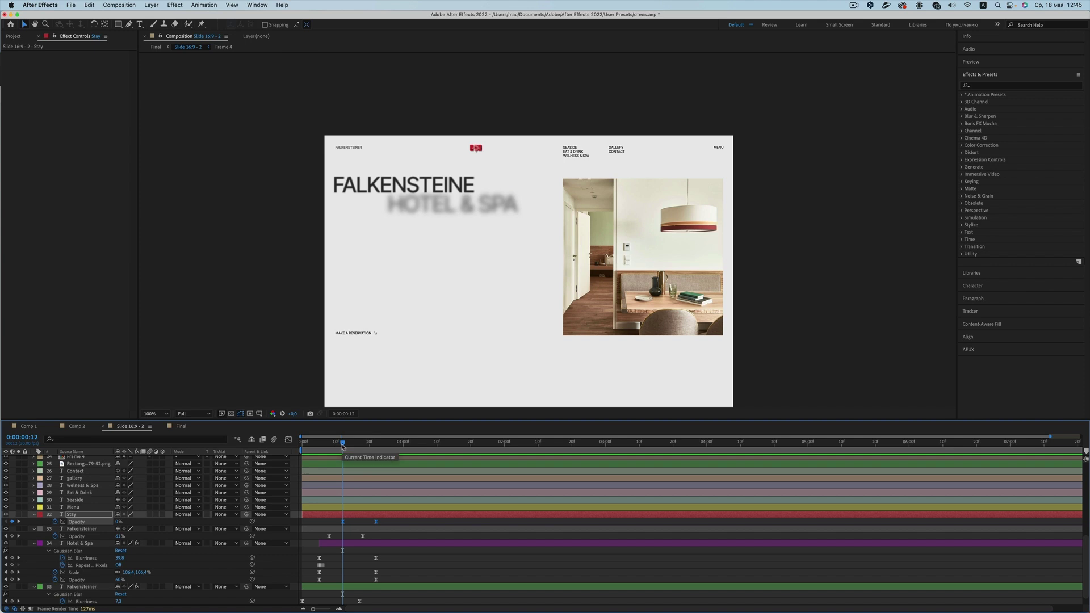
- Paste the Opacity fade onto Seaside, Eat & Drink, welness & Spa, Contact and Menu at staggered frames 15, 17, 20 and 24
{"action": "left_click_drag", "start_coordinate": [342, 447], "coordinate": [353, 447]}
{"action": "left_click", "coordinate": [352, 500]}
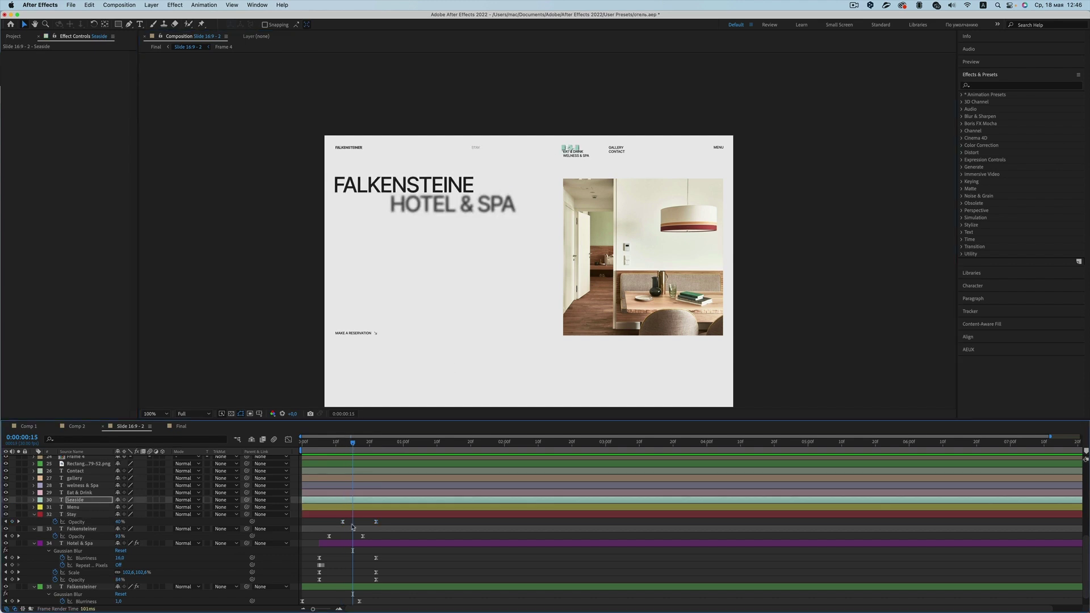
{"action": "left_click", "coordinate": [353, 492]}
{"action": "left_click_drag", "start_coordinate": [353, 444], "coordinate": [369, 445]}
{"action": "left_click", "coordinate": [575, 155]}
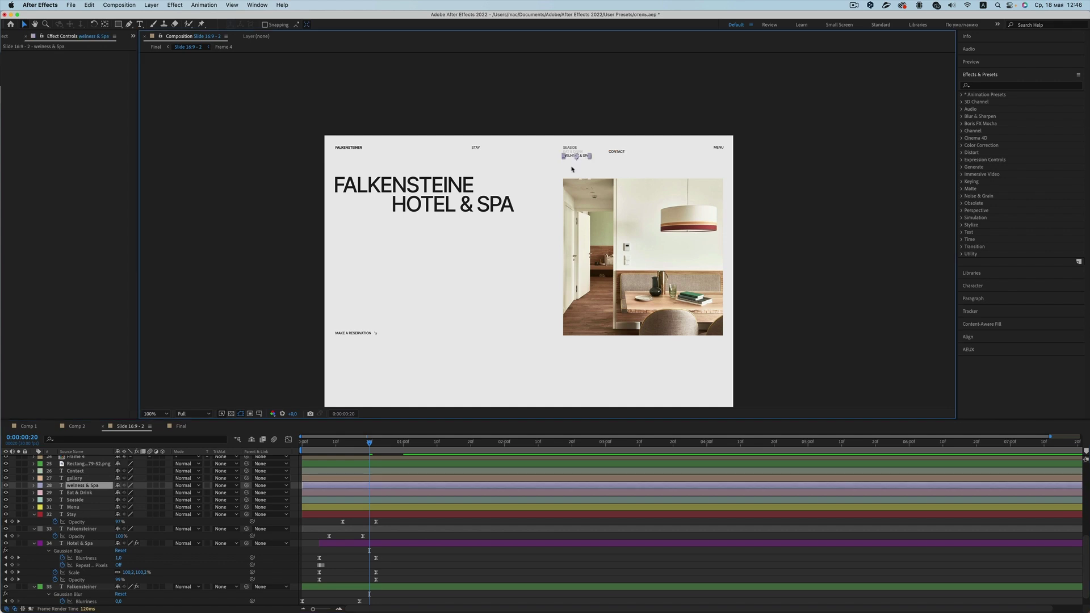
{"action": "left_click", "coordinate": [618, 151]}
{"action": "left_click_drag", "start_coordinate": [372, 448], "coordinate": [384, 444]}
{"action": "left_click", "coordinate": [718, 148]}
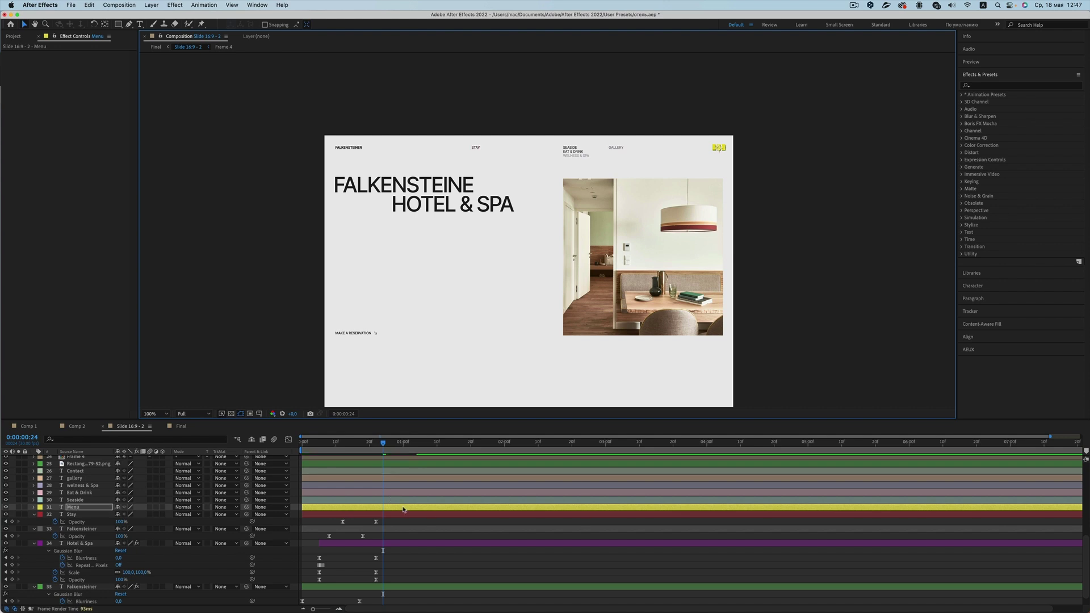
{"action": "key", "text": "ctrl+v"}
- Preview the staggered headline and nav reveal from frame 6, checking the HOTEL & SPA blur at frame 12
{"action": "left_click_drag", "start_coordinate": [382, 445], "coordinate": [323, 444]}
{"action": "left_click", "coordinate": [795, 223]}
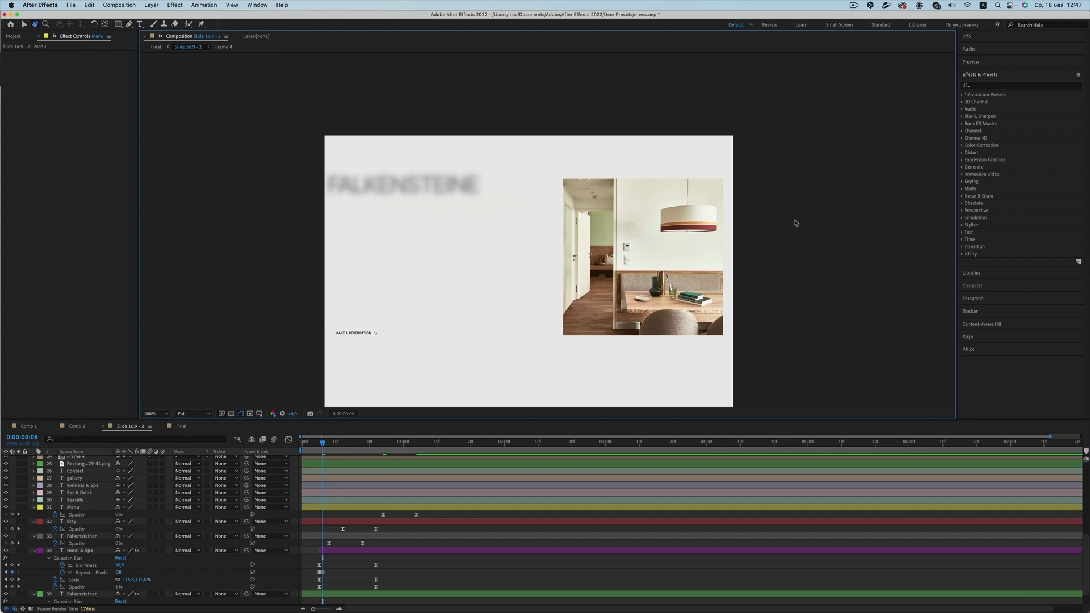
{"action": "key", "text": "space"}
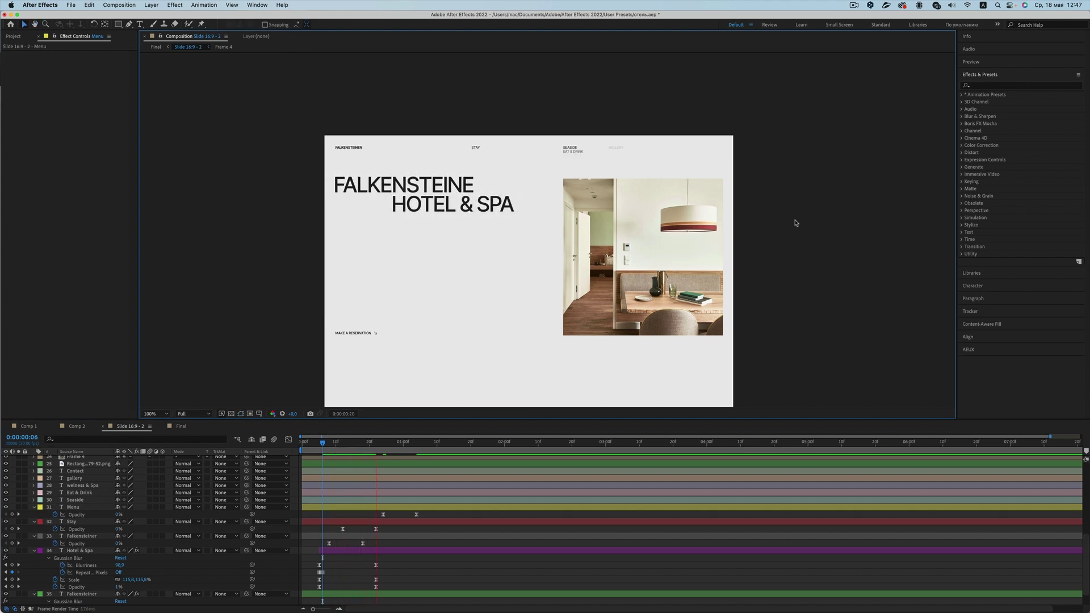
{"action": "mouse_move", "coordinate": [356, 443]}
{"action": "left_mouse_down"}
{"action": "mouse_move", "coordinate": [412, 455]}
{"action": "mouse_move", "coordinate": [339, 454]}
{"action": "left_mouse_up"}
{"action": "key", "text": "space"}
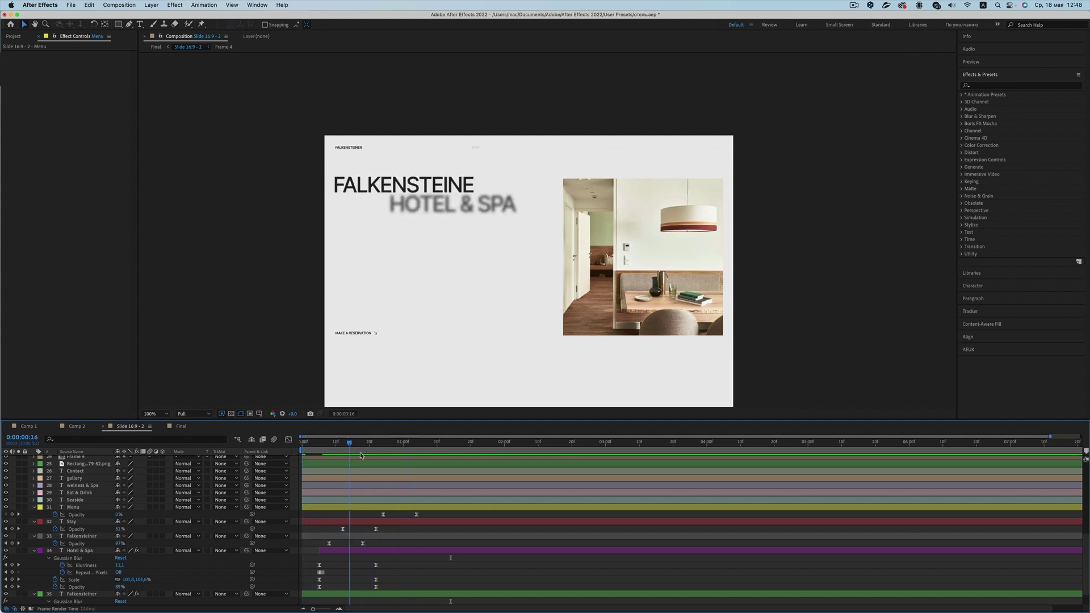
{"action": "left_click_drag", "start_coordinate": [351, 457], "coordinate": [345, 457]}
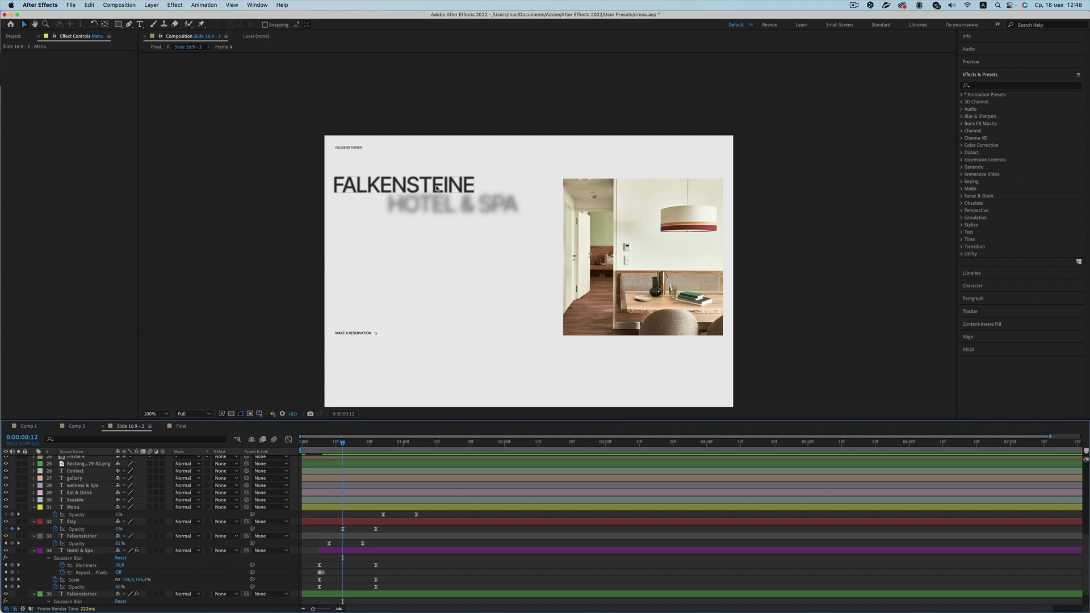
{"action": "left_click", "coordinate": [440, 206]}
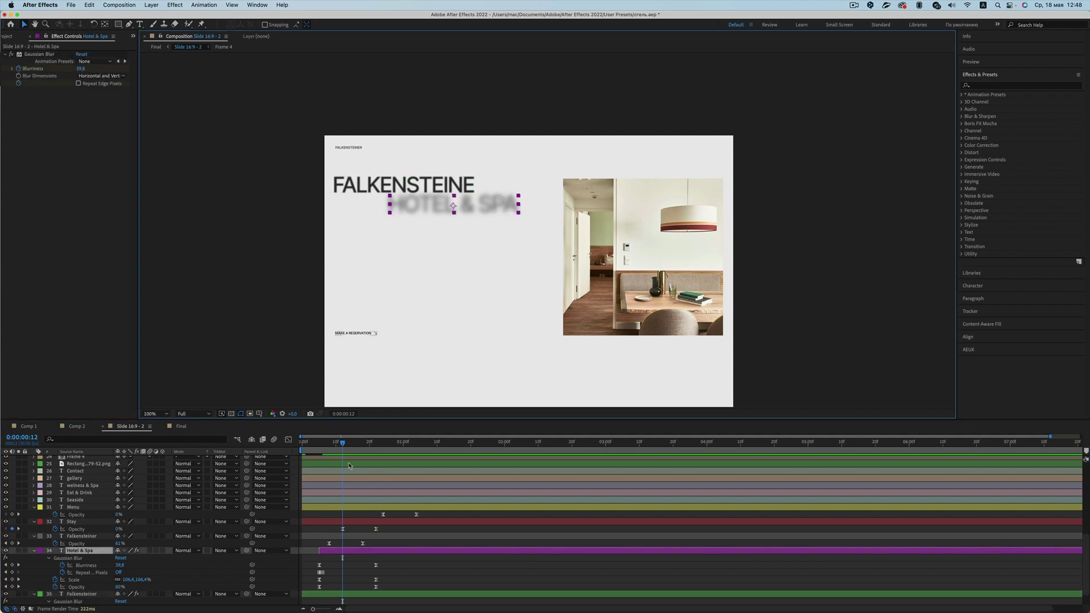
{"action": "left_click", "coordinate": [24, 426]}
{"action": "mouse_move", "coordinate": [374, 442]}
{"action": "left_mouse_down"}
{"action": "mouse_move", "coordinate": [334, 445]}
{"action": "mouse_move", "coordinate": [381, 457]}
{"action": "mouse_move", "coordinate": [369, 462]}
{"action": "mouse_move", "coordinate": [403, 457]}
{"action": "left_mouse_up"}
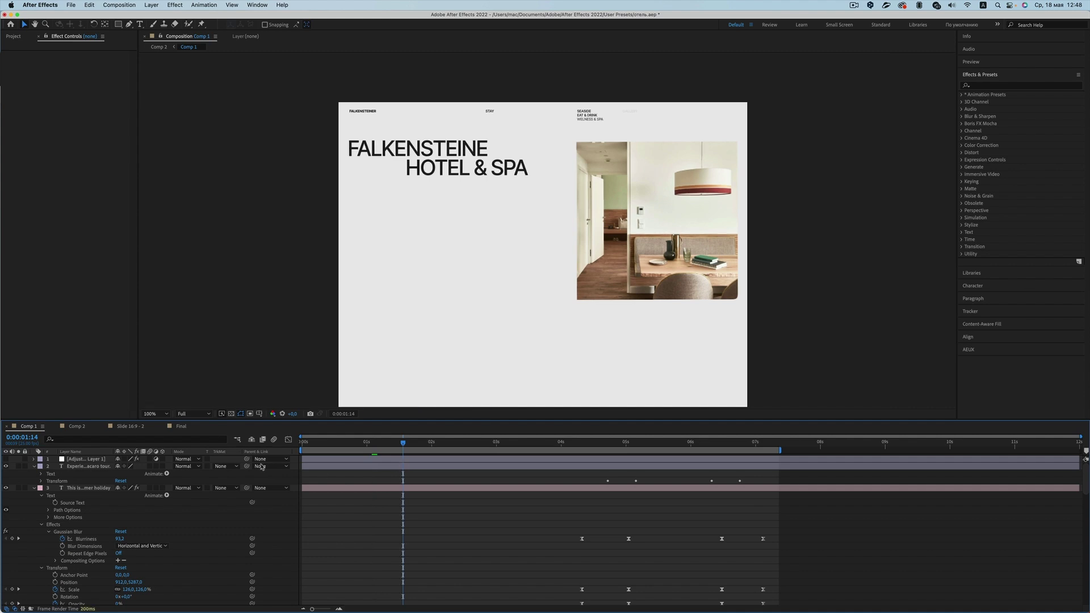
{"action": "left_click", "coordinate": [653, 239]}
{"action": "scroll", "coordinate": [368, 507], "scroll_direction": "down", "scroll_amount": 15}
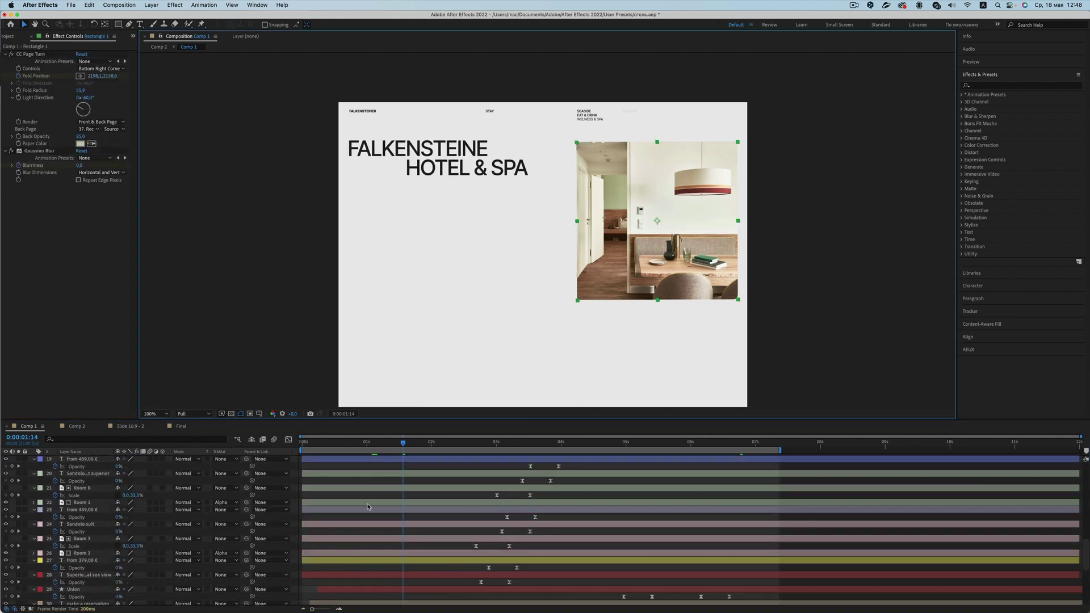
{"action": "scroll", "coordinate": [368, 507], "scroll_direction": "down", "scroll_amount": 10}
{"action": "key", "text": "u"}
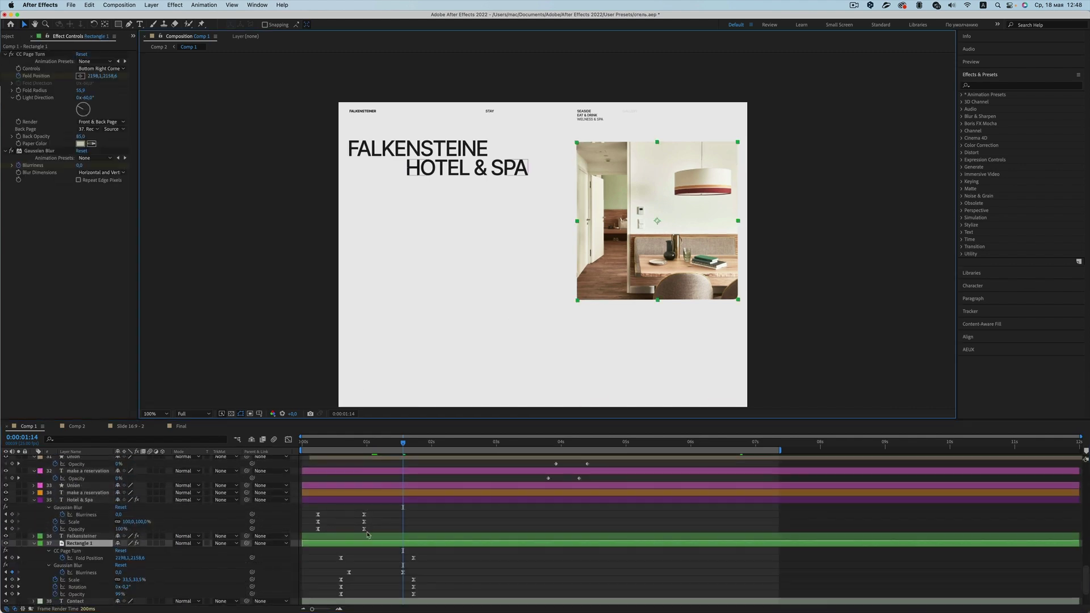
{"action": "scroll", "coordinate": [322, 528], "scroll_direction": "down", "scroll_amount": 3}
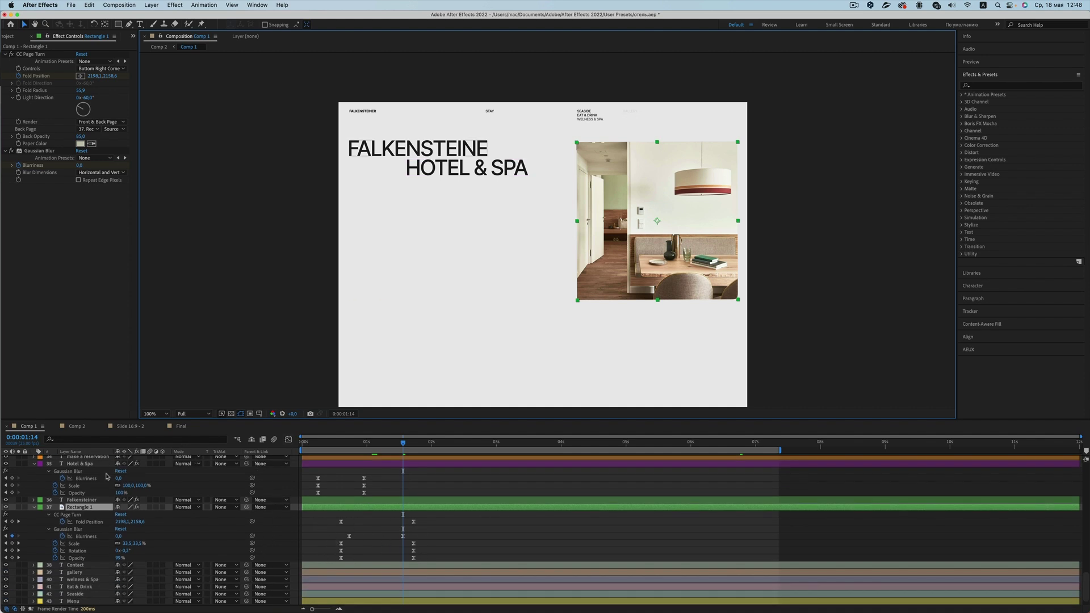
- Apply the Distort > CC Page Turn effect to the room photo in Slide 16:9 - 2
{"action": "left_click", "coordinate": [127, 426]}
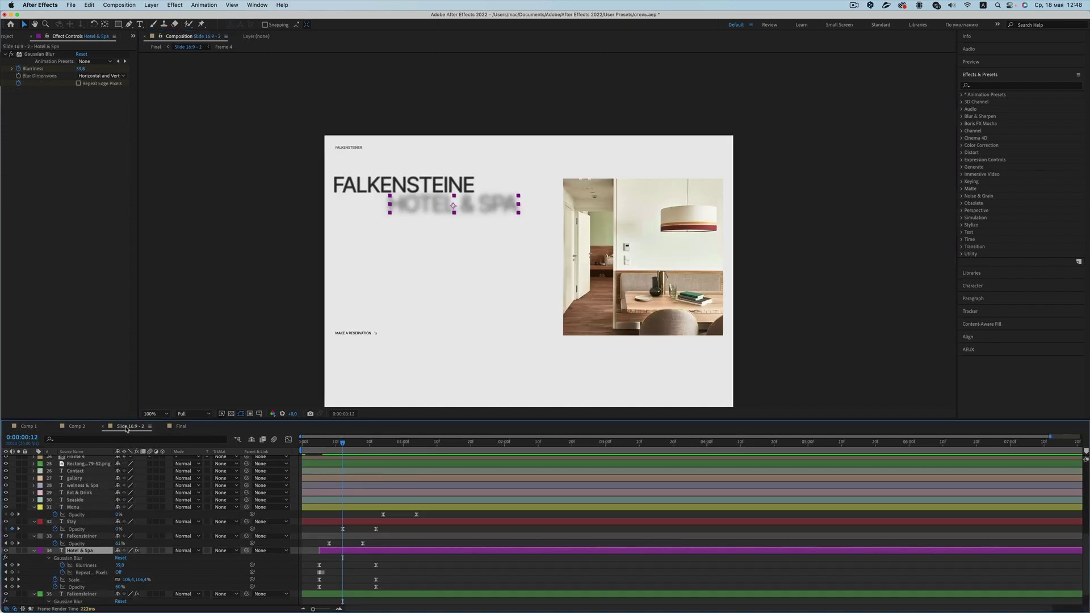
{"action": "left_click", "coordinate": [598, 294]}
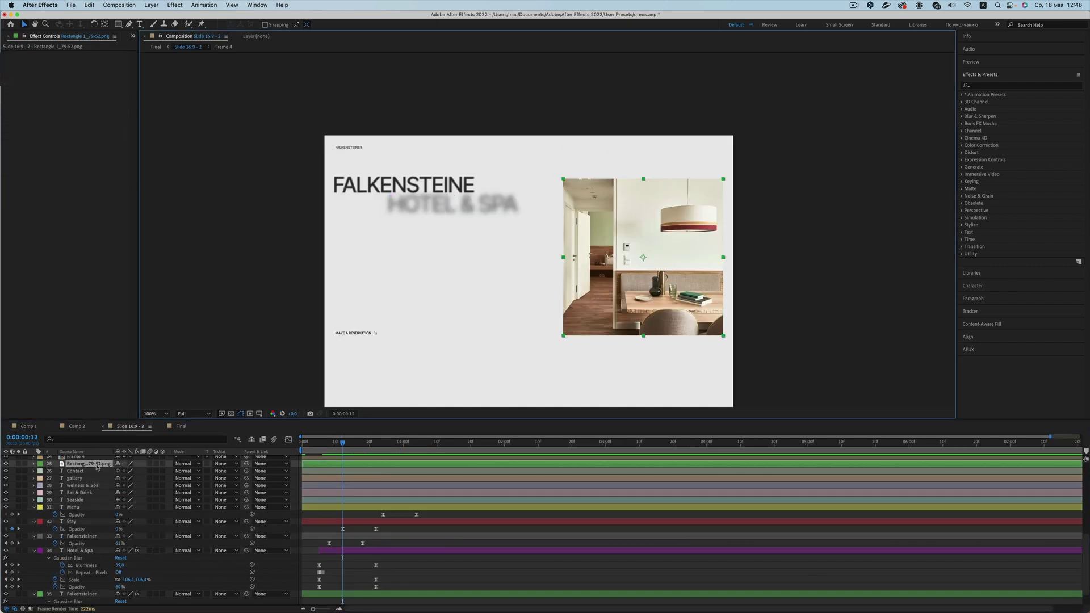
{"action": "scroll", "coordinate": [340, 487], "scroll_direction": "up", "scroll_amount": 3}
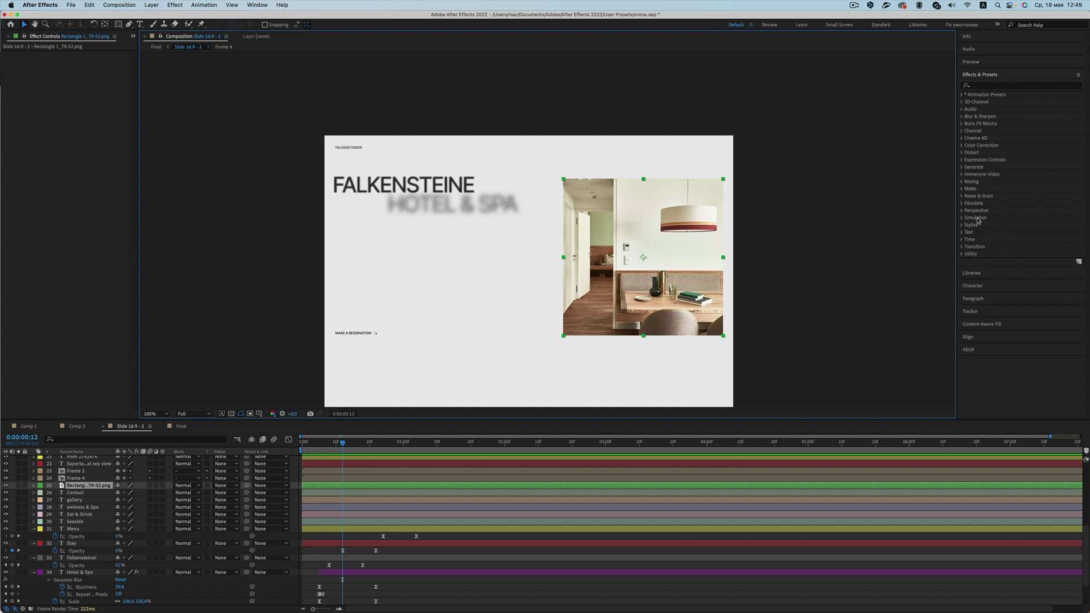
{"action": "left_click", "coordinate": [980, 159]}
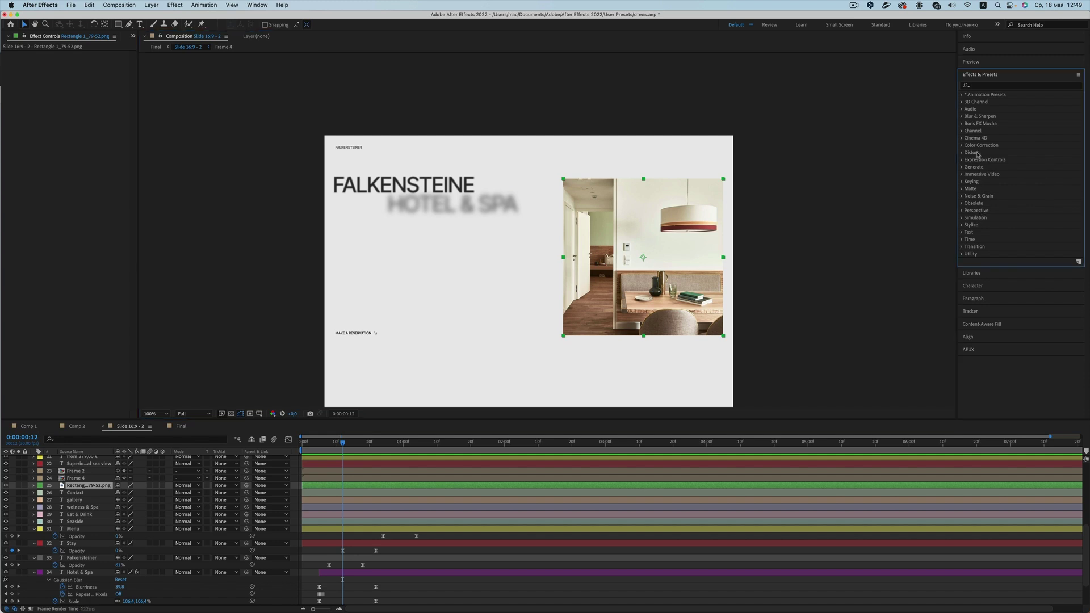
{"action": "left_click", "coordinate": [962, 153]}
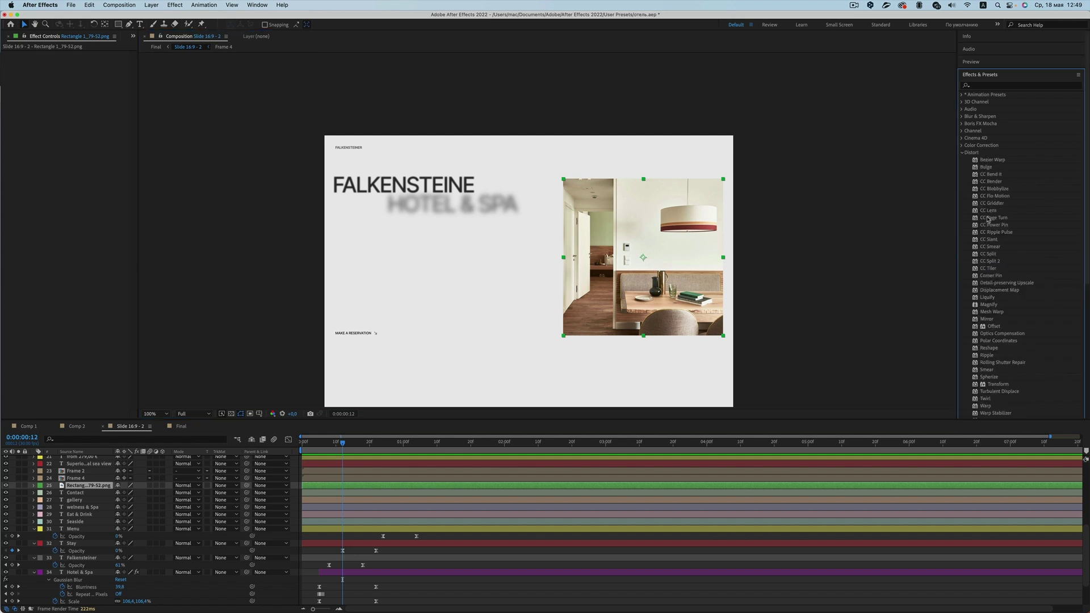
{"action": "key", "text": "w"}
{"action": "left_click", "coordinate": [1003, 219]}
{"action": "left_click_drag", "start_coordinate": [1002, 222], "coordinate": [436, 276]}
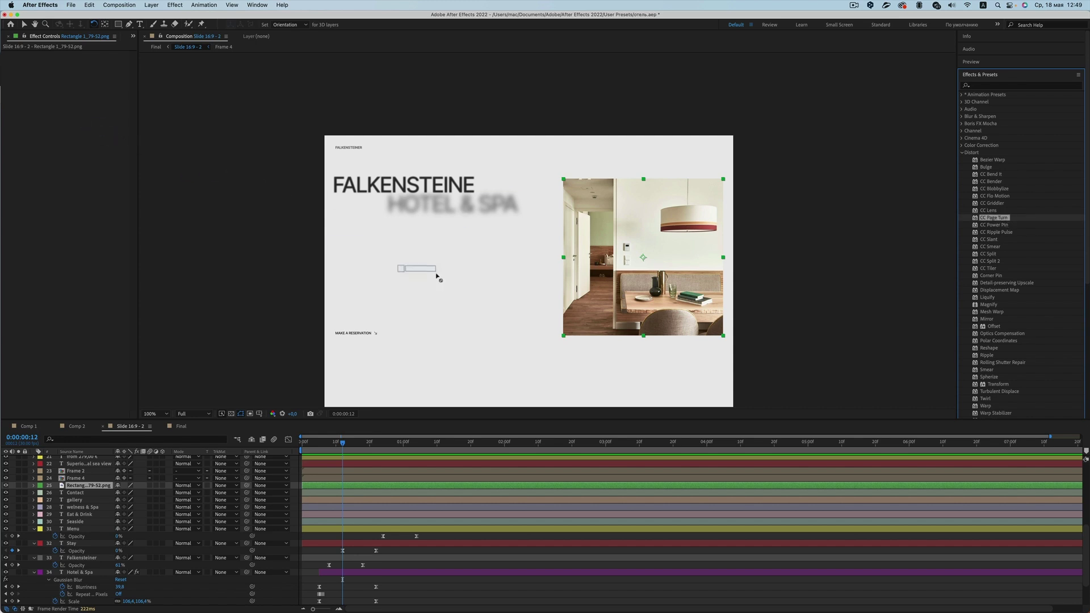
{"action": "left_click_drag", "start_coordinate": [437, 276], "coordinate": [86, 486]}
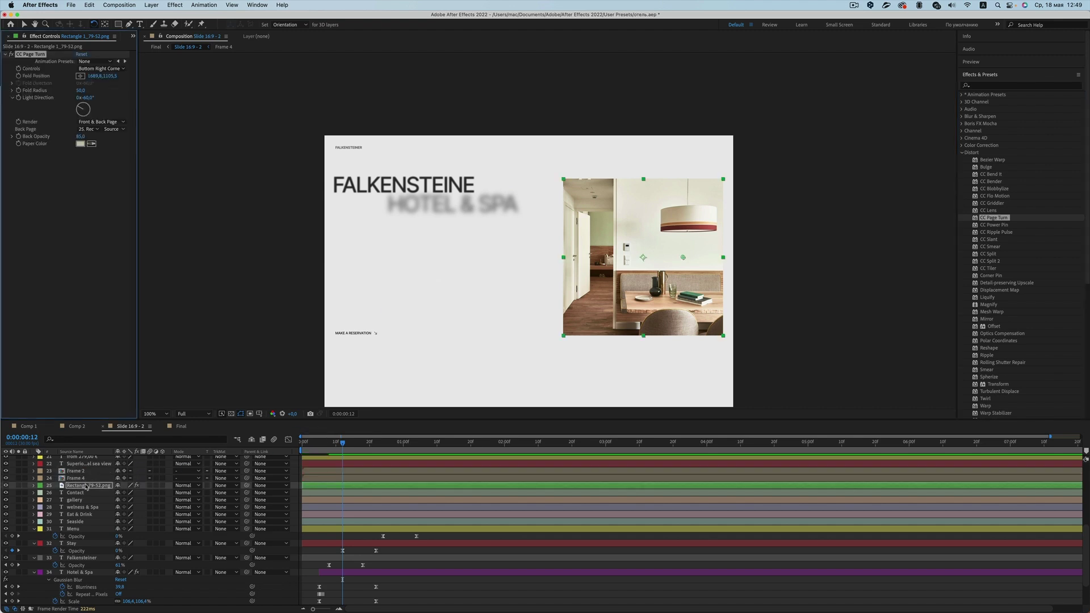
- Pull the page-turn fold far up-left so the photo curls almost completely away
{"action": "key", "text": "v"}
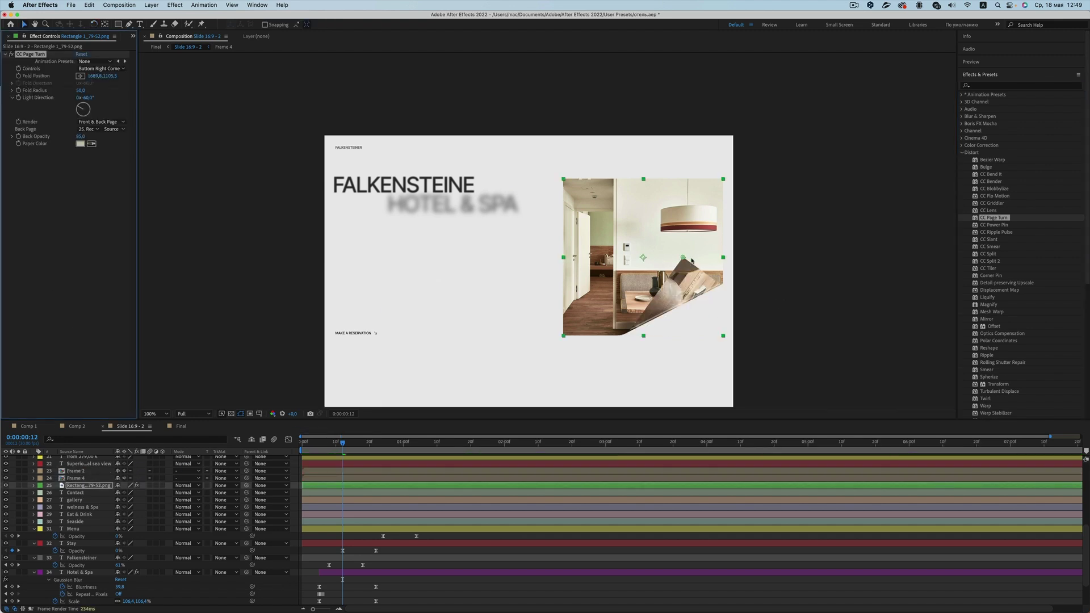
{"action": "left_click_drag", "start_coordinate": [684, 261], "coordinate": [363, 77]}
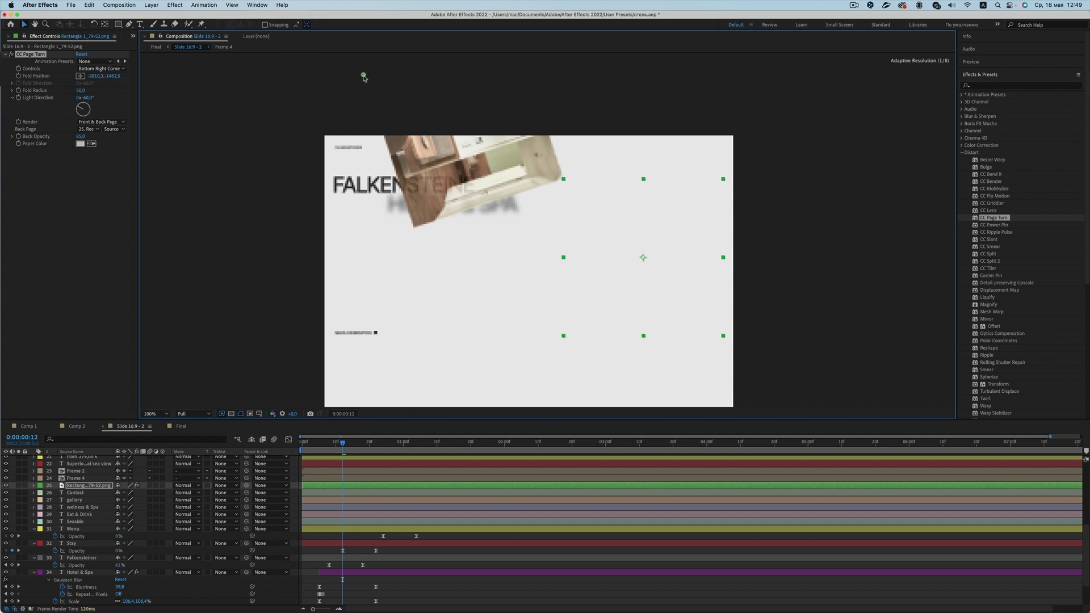
{"action": "mouse_move", "coordinate": [363, 75]}
{"action": "left_mouse_down"}
{"action": "mouse_move", "coordinate": [378, 82]}
{"action": "mouse_move", "coordinate": [365, 76]}
{"action": "left_mouse_up"}
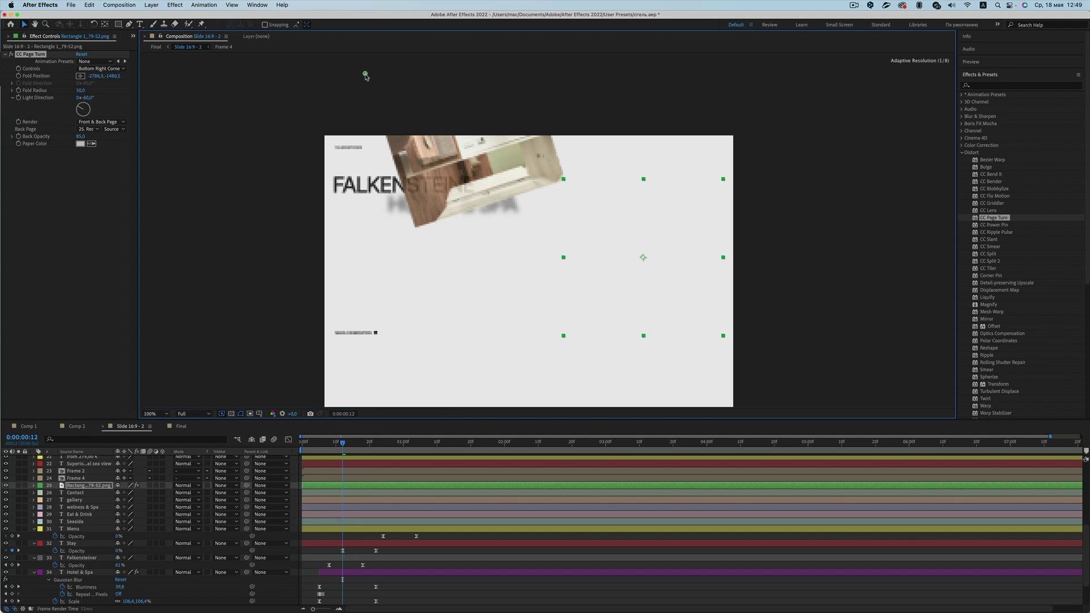
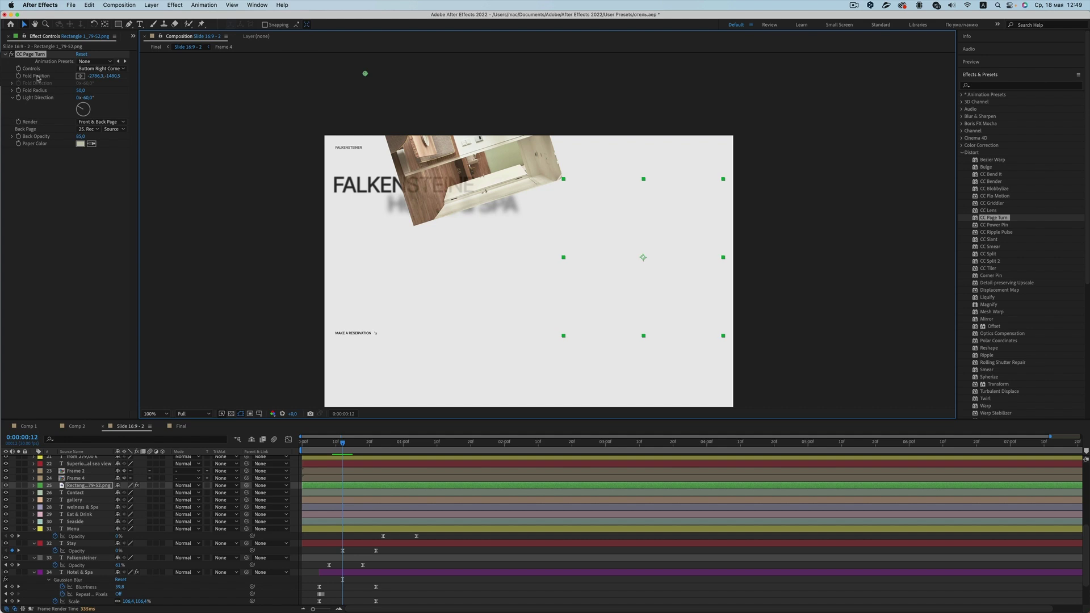
- Keyframe the room photo's Scale, Opacity and Rotation at 0:00:00:12, then show all keyframed properties
{"action": "left_click", "coordinate": [19, 77]}
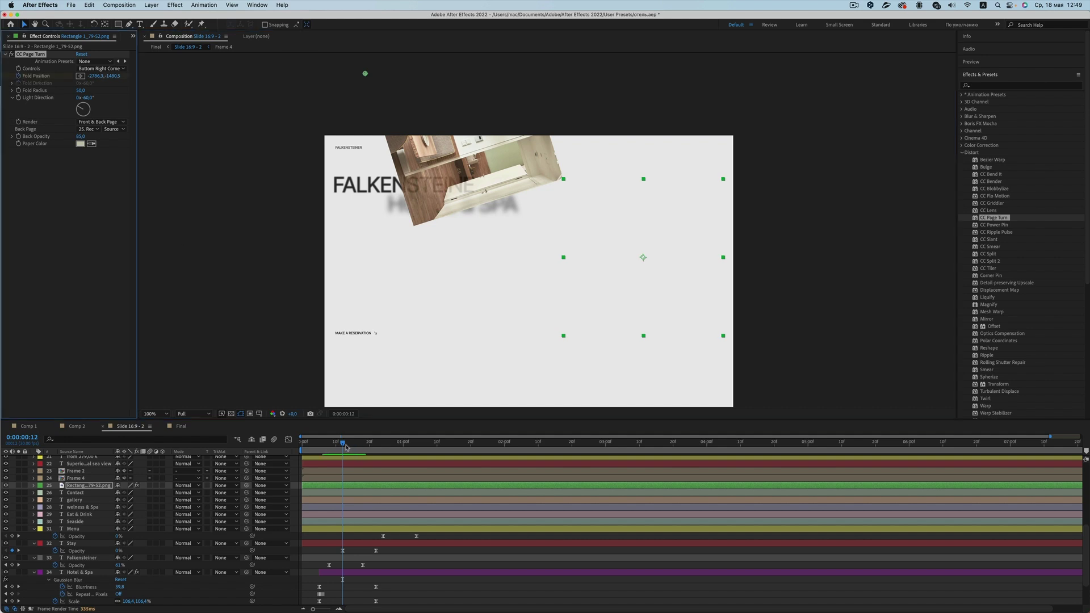
{"action": "key", "text": "s"}
{"action": "left_click", "coordinate": [55, 493]}
{"action": "key", "text": "t"}
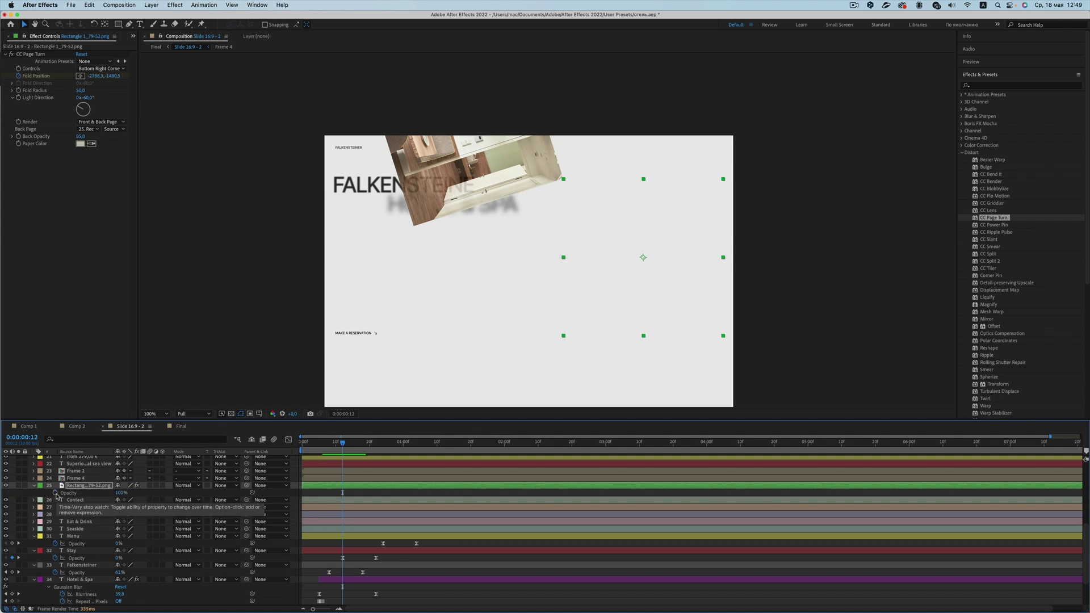
{"action": "left_click", "coordinate": [55, 493]}
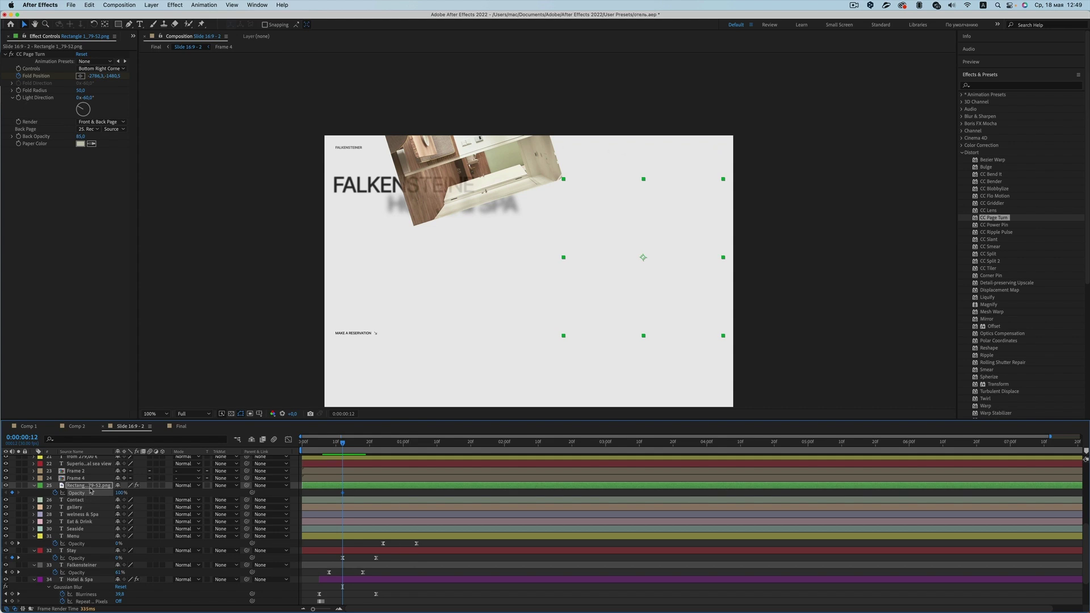
{"action": "key", "text": "r"}
{"action": "left_click", "coordinate": [55, 493]}
{"action": "key", "text": "u"}
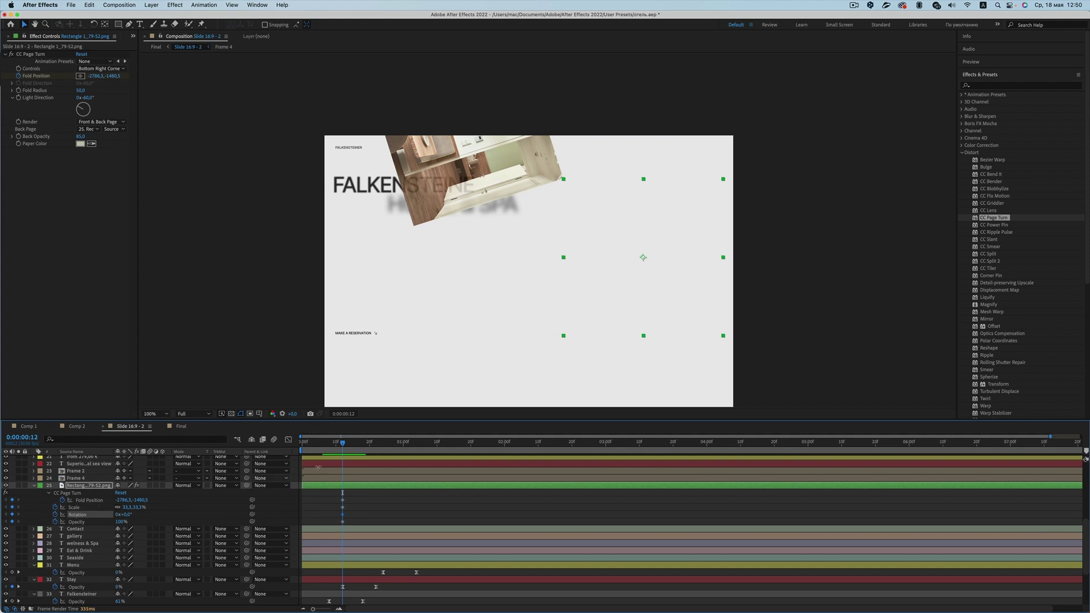
- Add Fold Position, Scale, Rotation and Opacity keyframes at 0:00:01:01
{"action": "left_click_drag", "start_coordinate": [344, 447], "coordinate": [408, 449]}
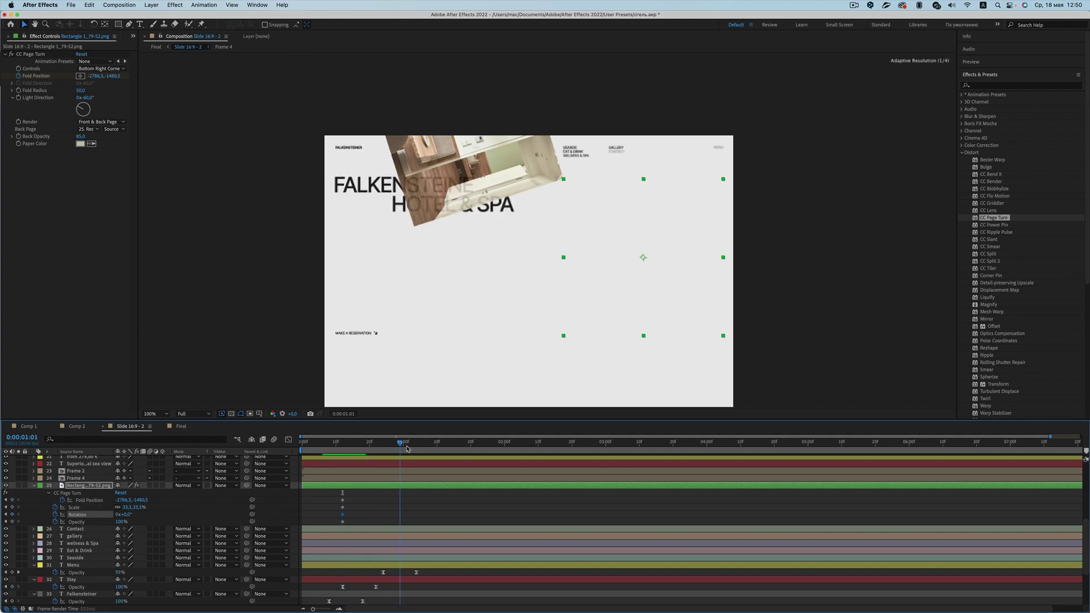
{"action": "left_click", "coordinate": [12, 499]}
{"action": "left_click", "coordinate": [11, 507]}
{"action": "left_click", "coordinate": [12, 514]}
{"action": "left_click", "coordinate": [12, 522]}
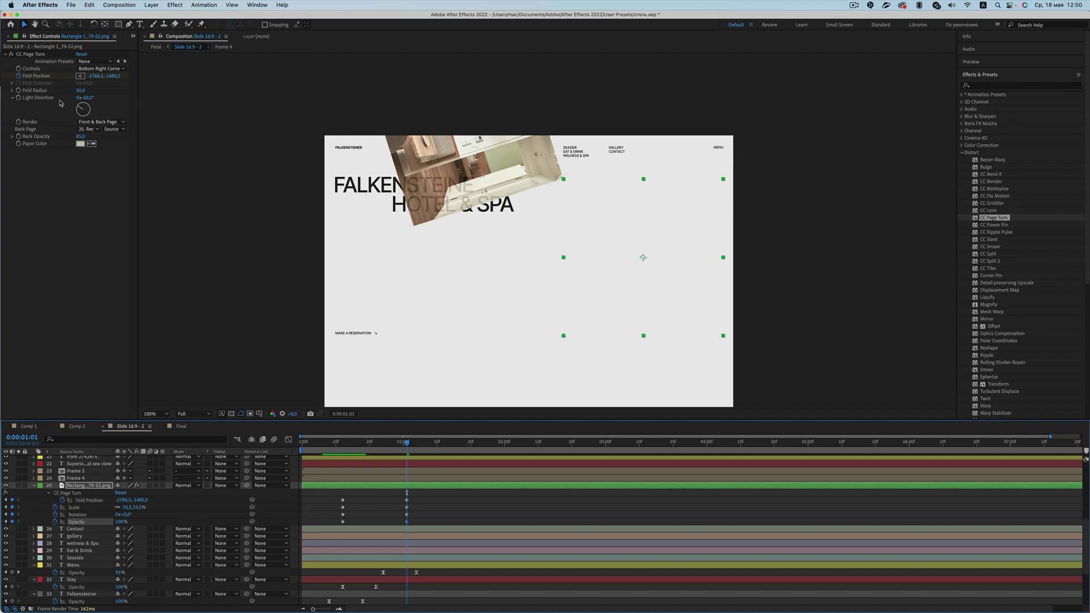
- Drag the page fold position so the photo lies flat at 1:01
{"action": "left_click", "coordinate": [42, 78]}
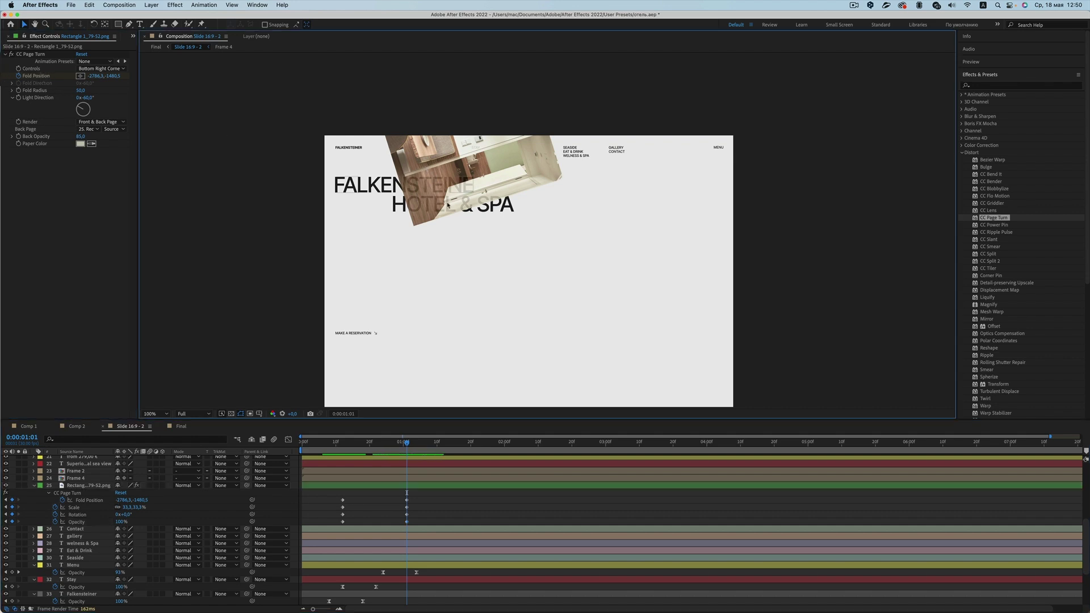
{"action": "left_click", "coordinate": [490, 222]}
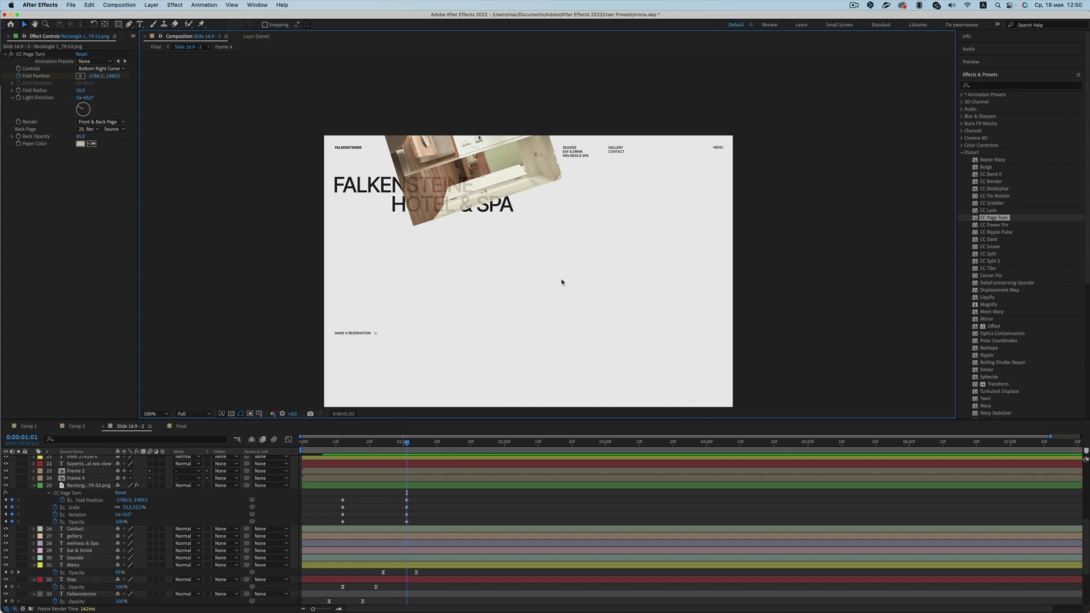
{"action": "left_click", "coordinate": [605, 250]}
{"action": "mouse_move", "coordinate": [95, 76]}
{"action": "left_mouse_down"}
{"action": "mouse_move", "coordinate": [368, 76]}
{"action": "mouse_move", "coordinate": [726, 341]}
{"action": "left_mouse_up"}
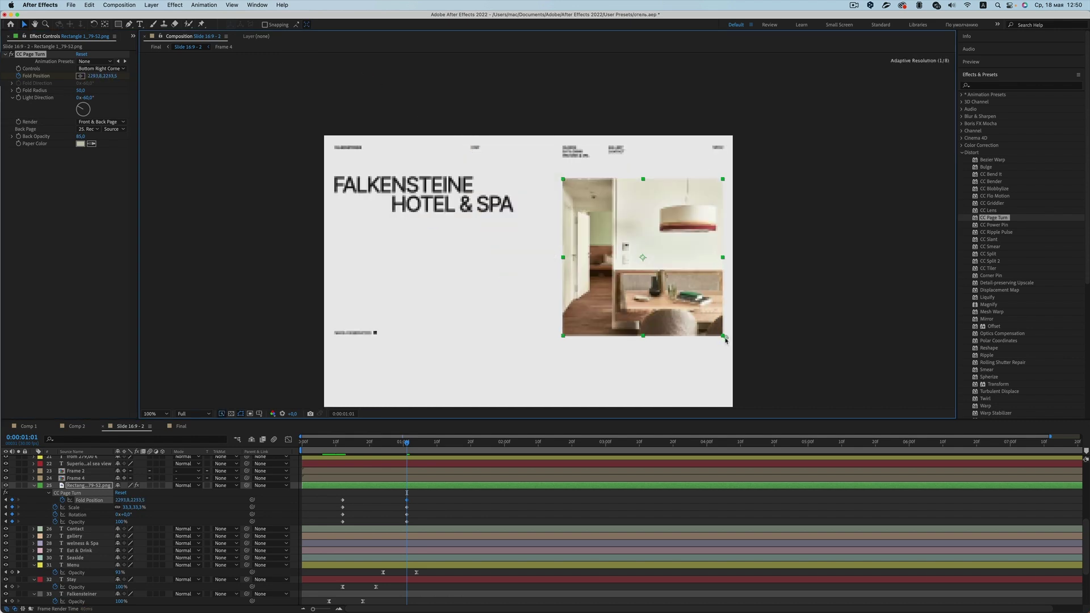
{"action": "mouse_move", "coordinate": [726, 339]}
{"action": "left_mouse_down"}
{"action": "mouse_move", "coordinate": [740, 353]}
{"action": "mouse_move", "coordinate": [725, 339]}
{"action": "left_mouse_up"}
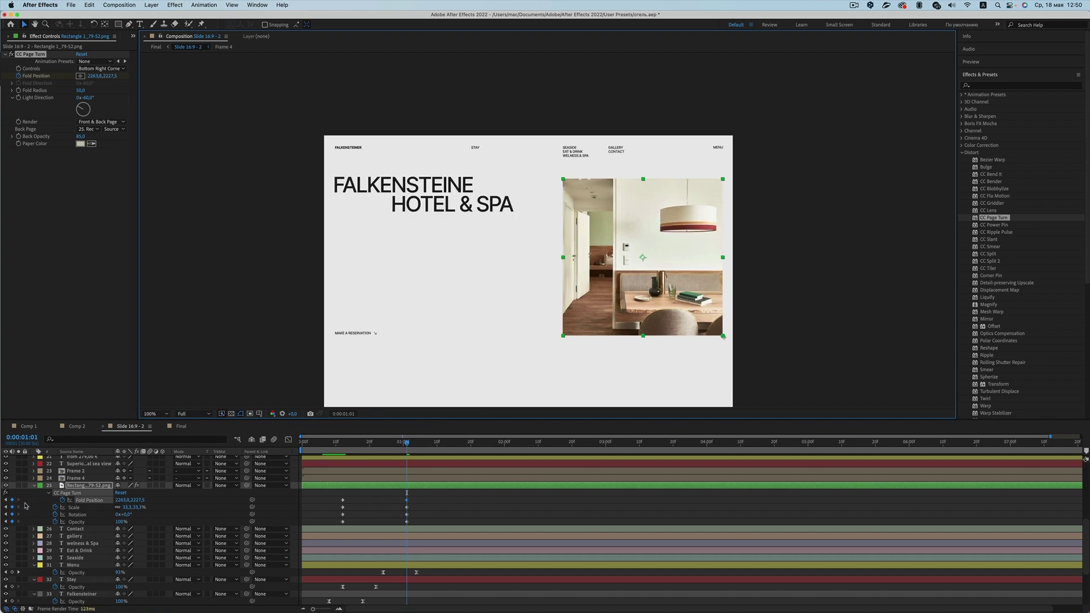
- At 12 frames, set the photo's Scale to about 46.3%, add a slight tilt and make Opacity 0%
{"action": "left_click", "coordinate": [7, 503]}
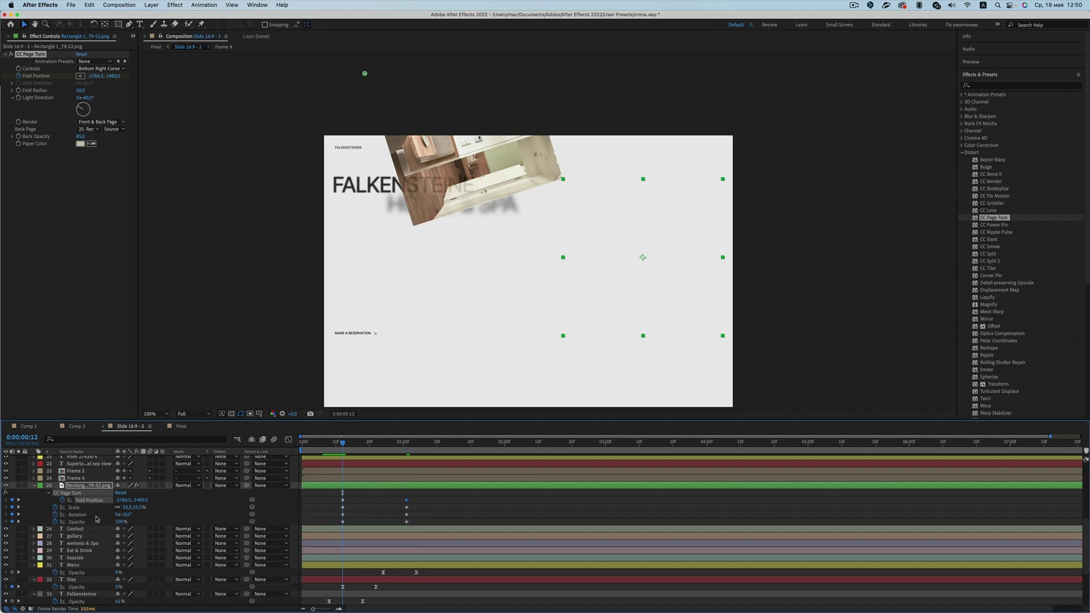
{"action": "left_click_drag", "start_coordinate": [127, 509], "coordinate": [133, 508]}
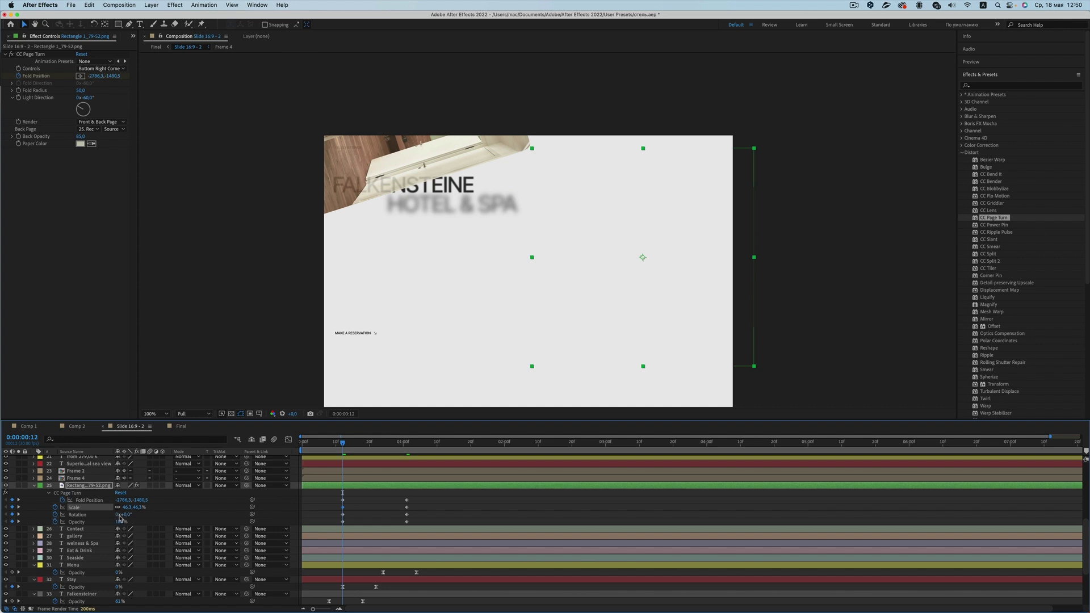
{"action": "left_click_drag", "start_coordinate": [125, 514], "coordinate": [128, 515]}
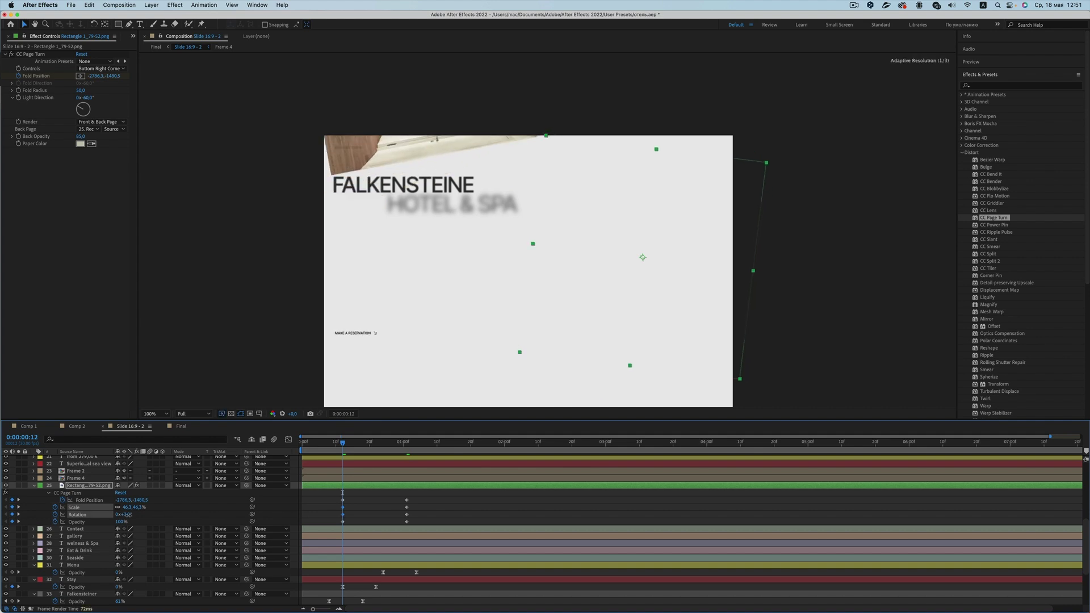
{"action": "left_click_drag", "start_coordinate": [120, 522], "coordinate": [69, 520]}
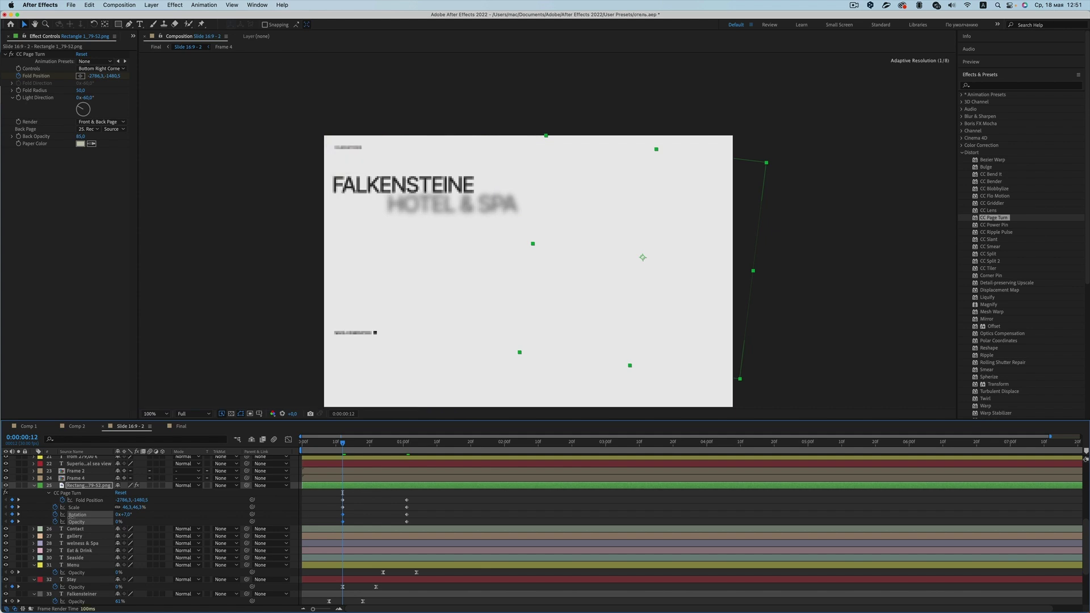
{"action": "left_click", "coordinate": [961, 116]}
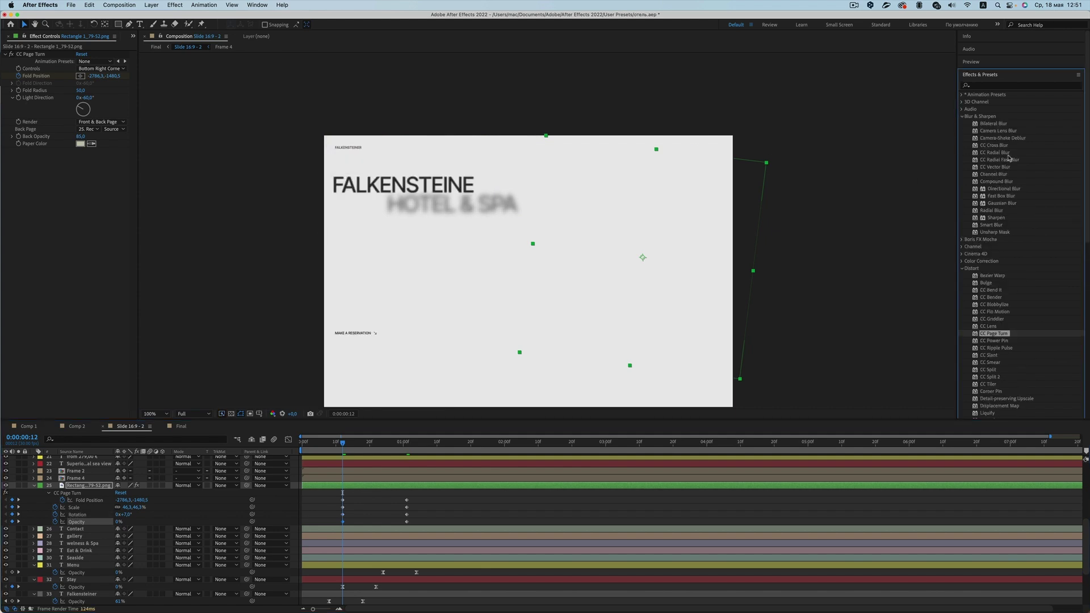
- Apply Gaussian Blur to the photo, with Blurriness 150 at 12 frames and 0 at 1:01
{"action": "left_click", "coordinate": [1006, 205]}
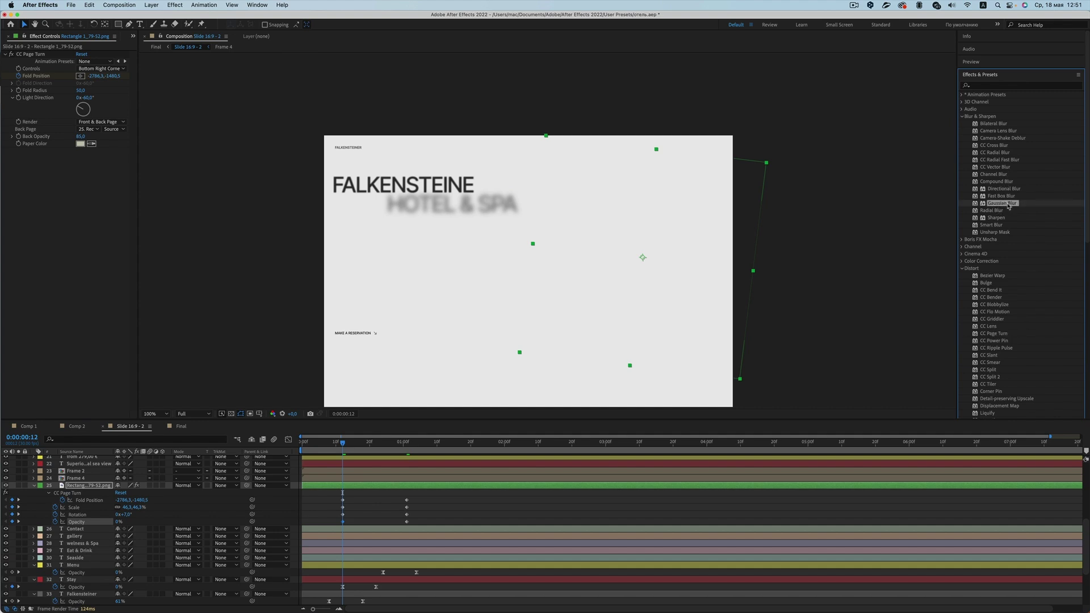
{"action": "left_click_drag", "start_coordinate": [1003, 203], "coordinate": [51, 184]}
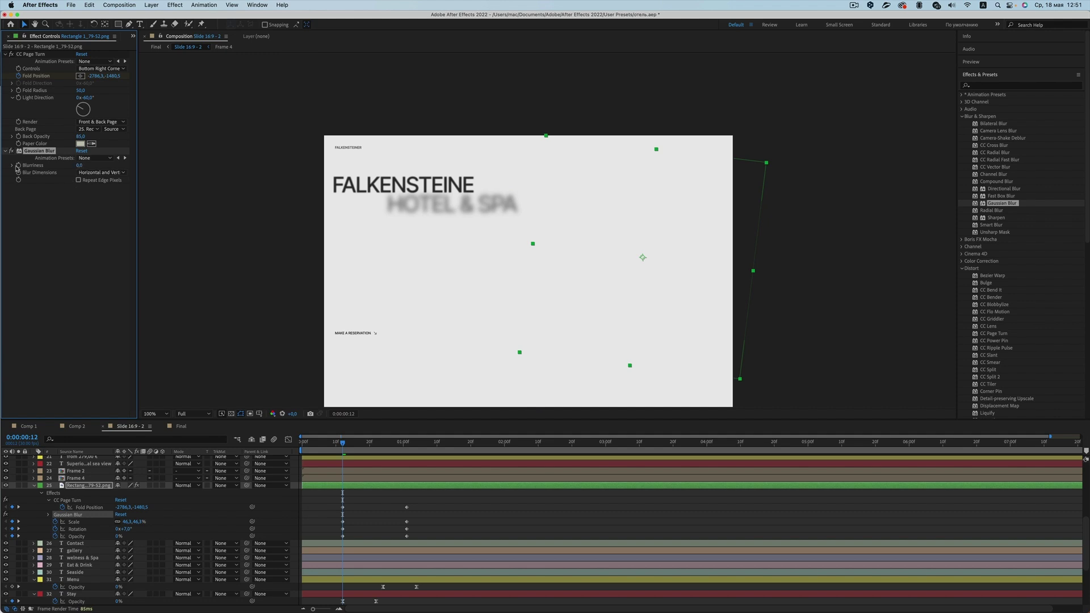
{"action": "left_click", "coordinate": [80, 166]}
{"action": "type", "text": "150"}
{"action": "key", "text": "Return"}
{"action": "left_click", "coordinate": [19, 522]}
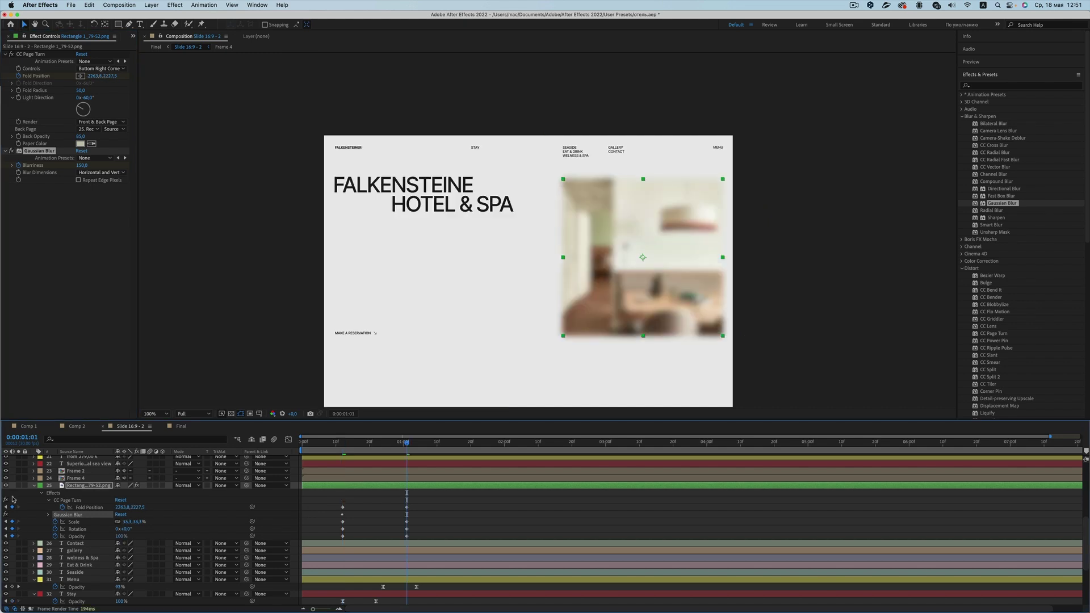
{"action": "left_click", "coordinate": [81, 165]}
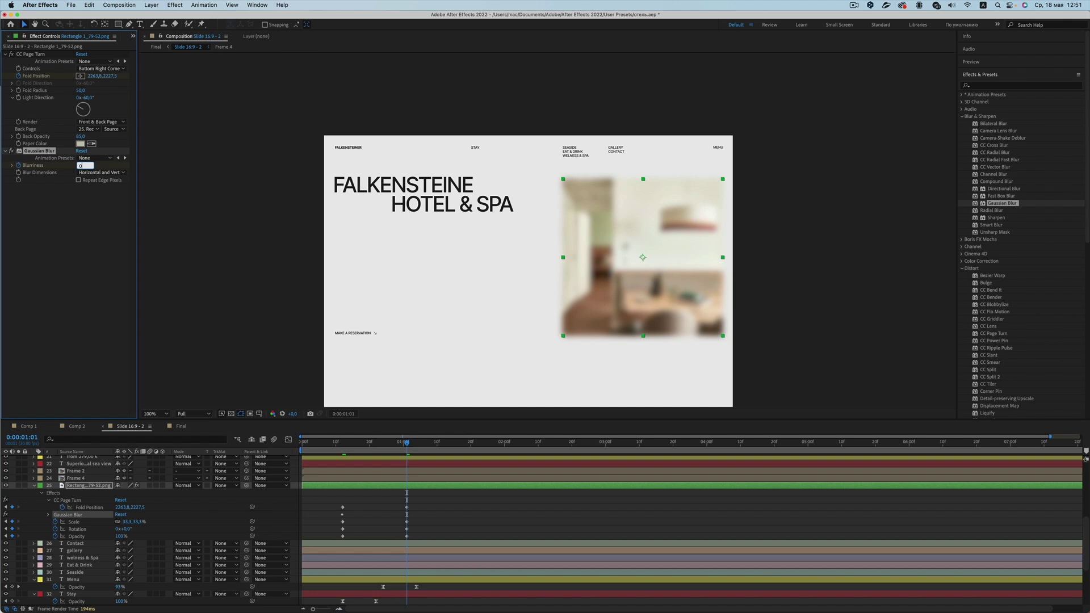
{"action": "key", "text": "Return"}
- Preview the blurred reveal from the start and select all of its keyframes
{"action": "mouse_move", "coordinate": [389, 442]}
{"action": "left_mouse_down"}
{"action": "mouse_move", "coordinate": [341, 443]}
{"action": "mouse_move", "coordinate": [384, 459]}
{"action": "left_mouse_up"}
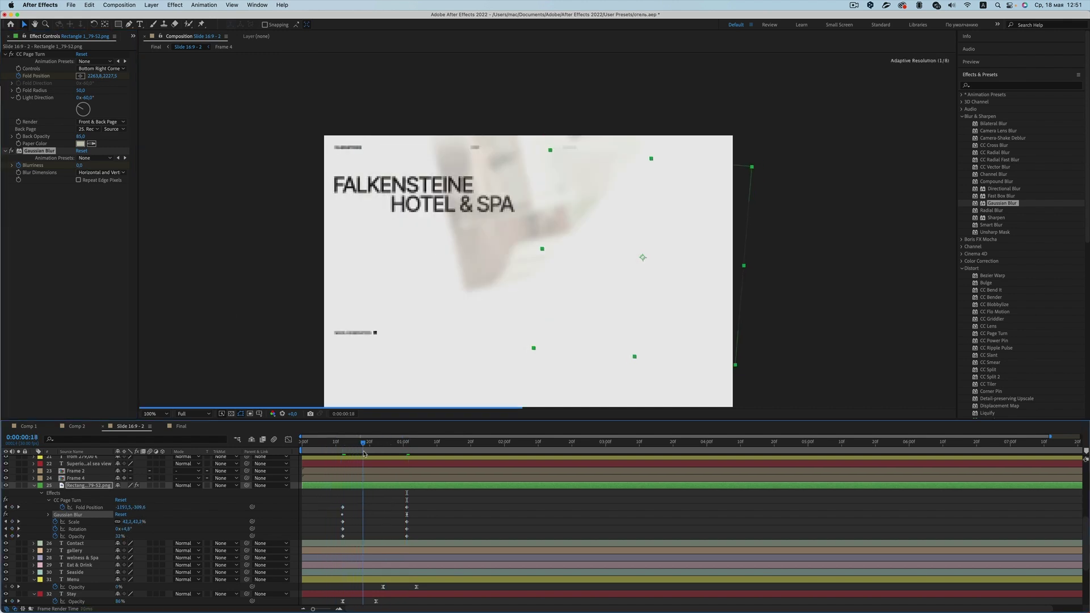
{"action": "key", "text": "space"}
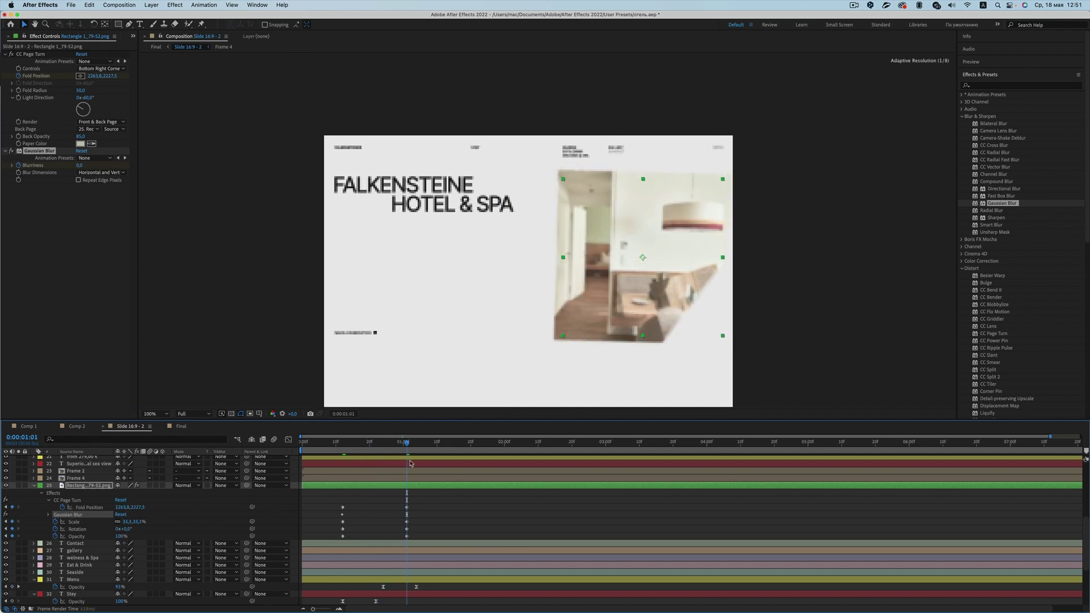
{"action": "key", "text": "space"}
{"action": "left_click_drag", "start_coordinate": [332, 500], "coordinate": [421, 539]}
{"action": "key", "text": "u"}
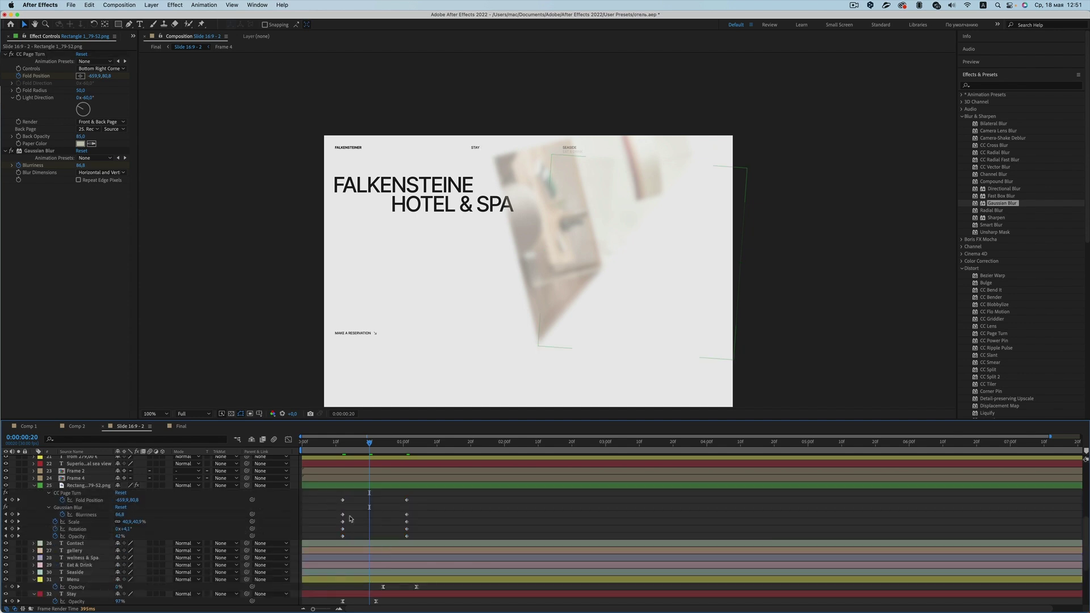
{"action": "left_click_drag", "start_coordinate": [326, 493], "coordinate": [421, 542]}
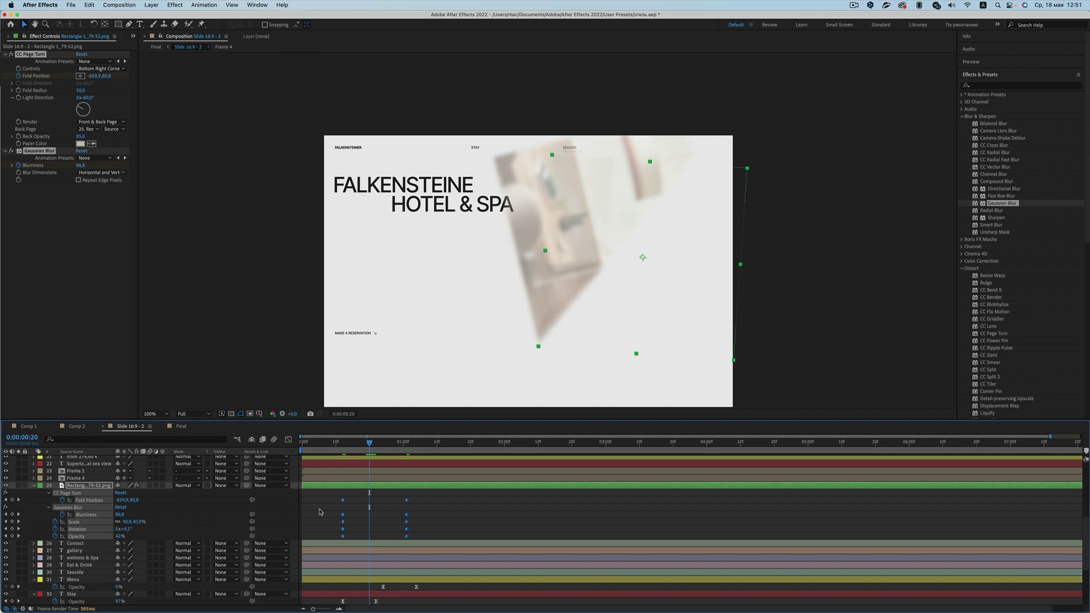
- Reshape the ending keyframes' easing in the Graph Editor so the motion settles sooner
{"action": "left_click", "coordinate": [288, 440]}
{"action": "left_click_drag", "start_coordinate": [414, 566], "coordinate": [403, 587]}
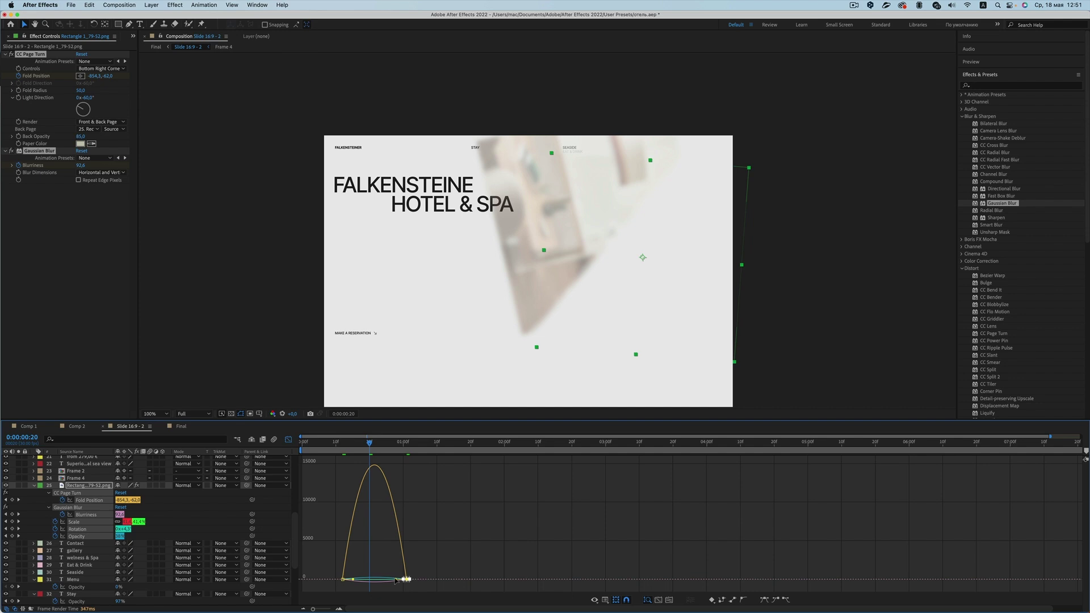
{"action": "left_click_drag", "start_coordinate": [394, 581], "coordinate": [383, 579]}
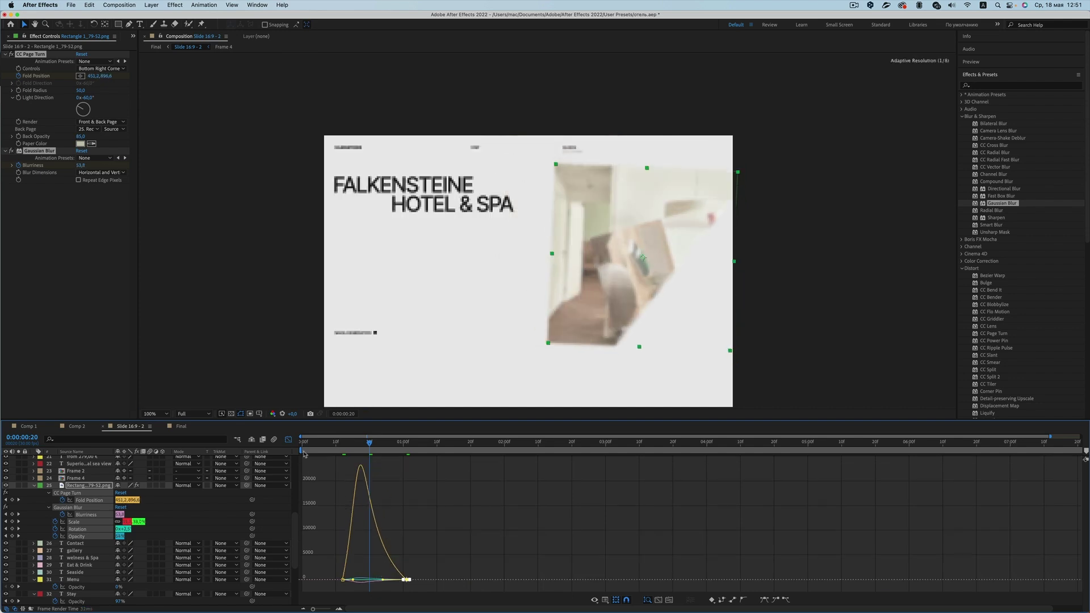
{"action": "left_click", "coordinate": [289, 440]}
{"action": "left_click", "coordinate": [333, 442]}
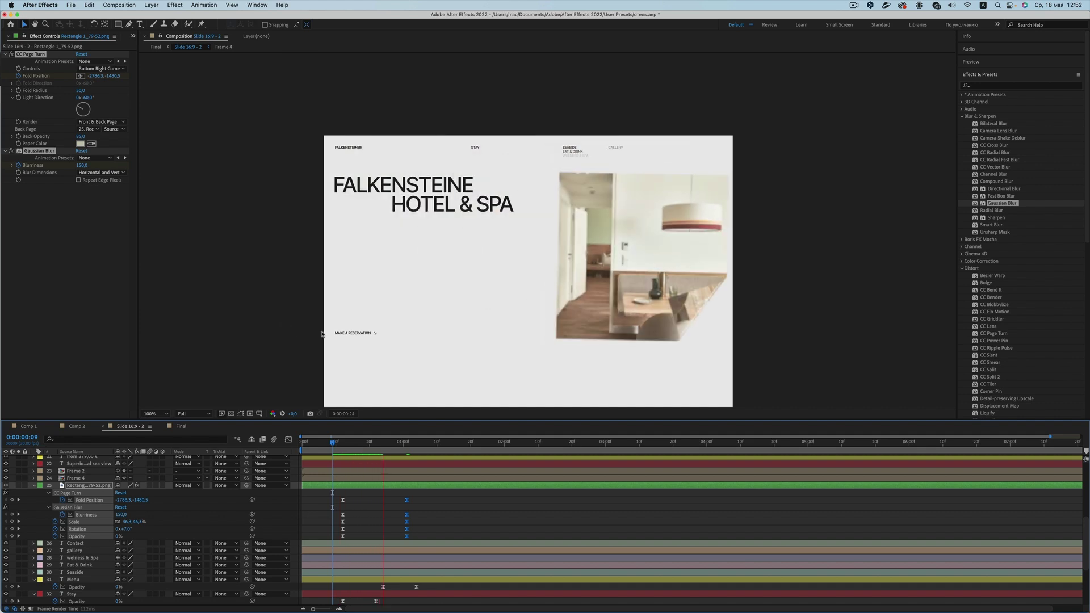
- Preview at Quarter resolution, then switch to Half and scrub the page-turn back to 0:00:01:02
{"action": "left_click", "coordinate": [193, 414]}
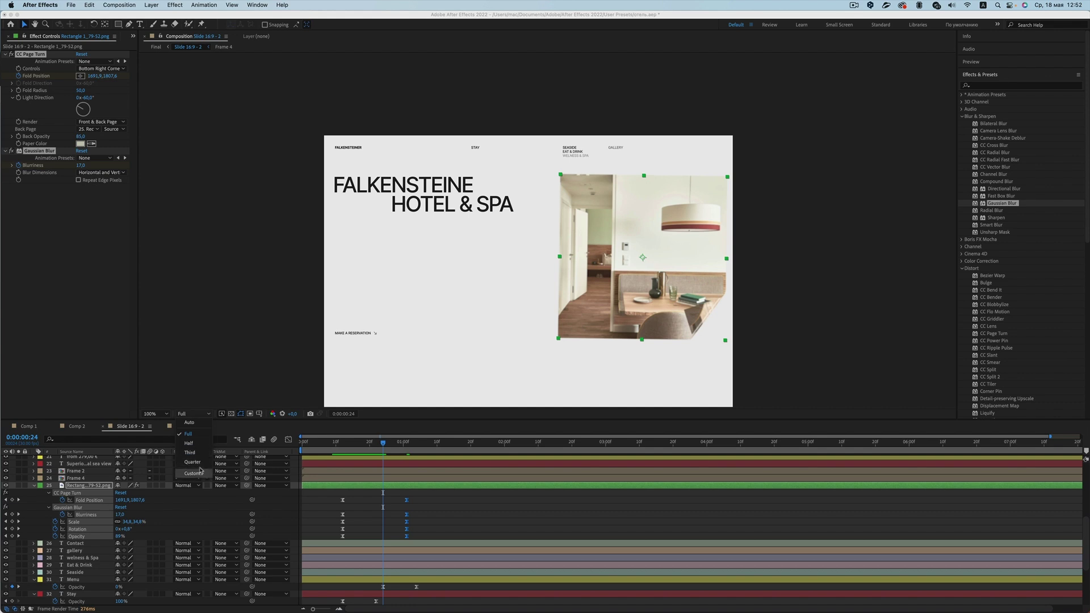
{"action": "left_click", "coordinate": [194, 462]}
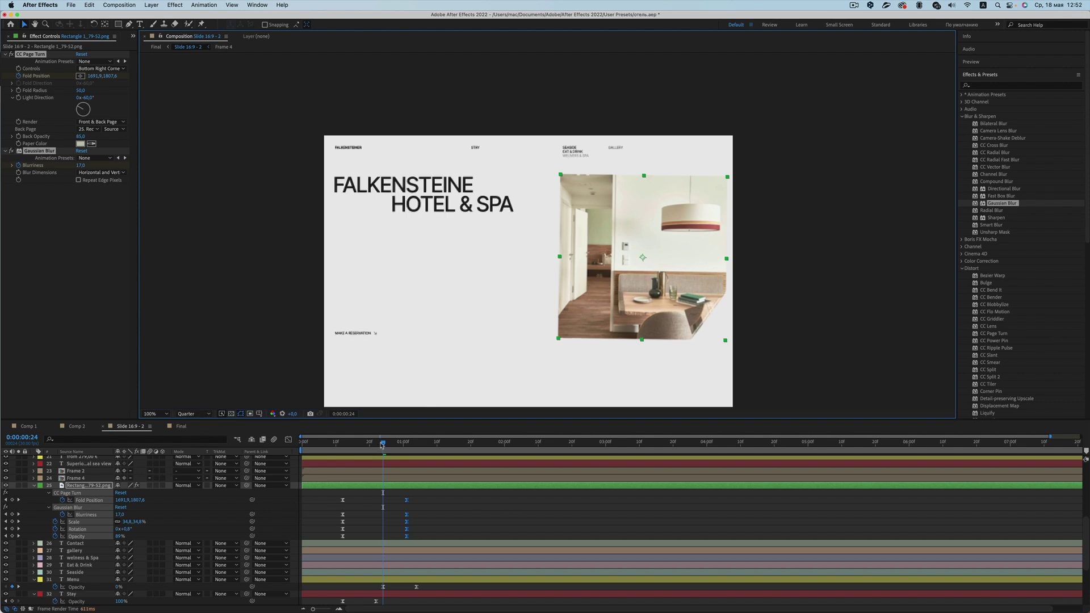
{"action": "key", "text": "space"}
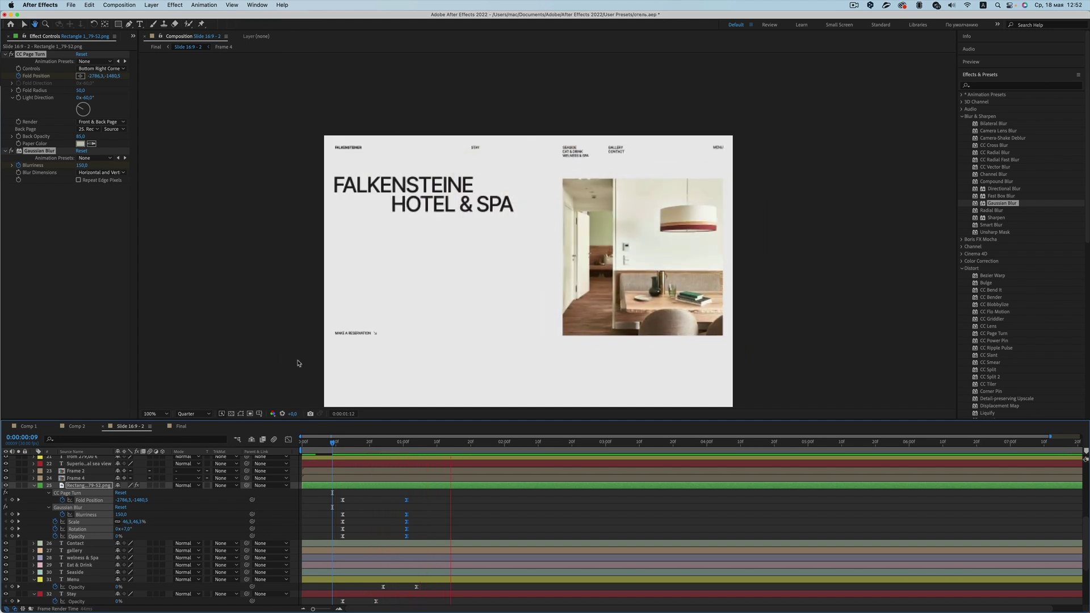
{"action": "key", "text": "space"}
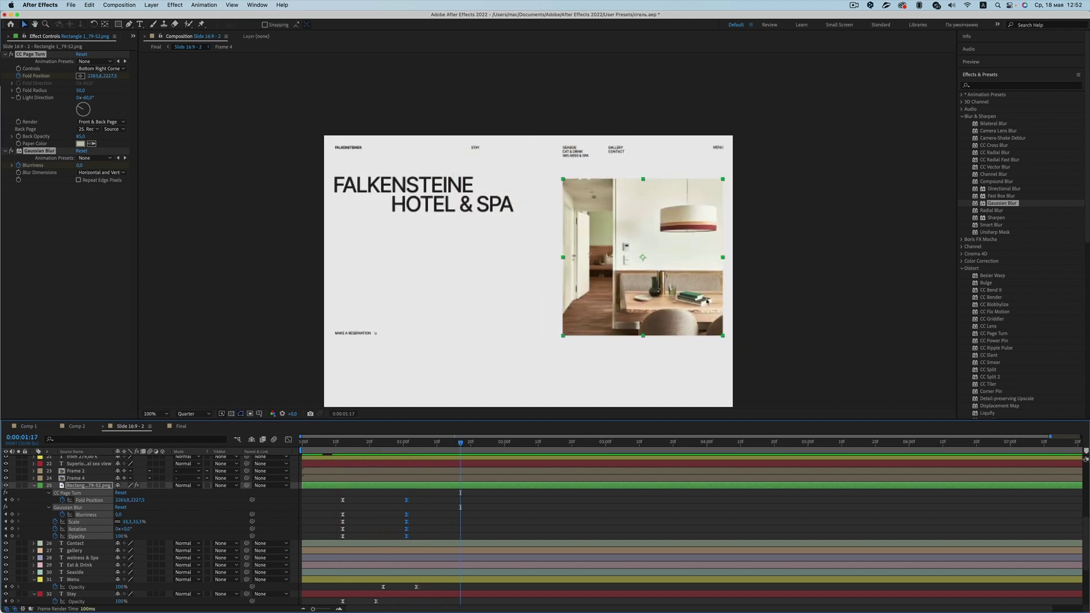
{"action": "left_click", "coordinate": [193, 414]}
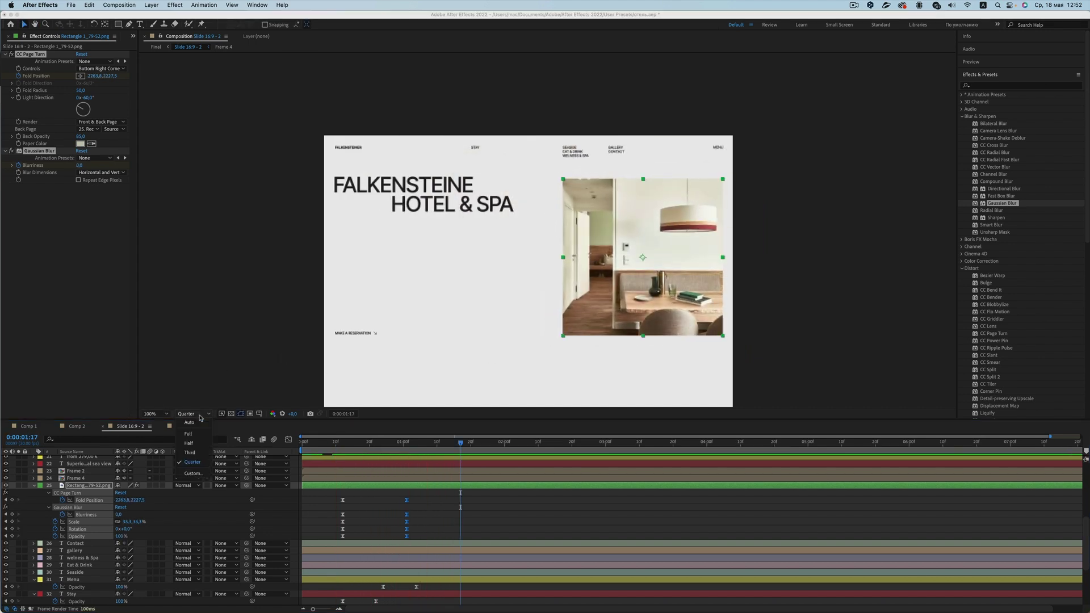
{"action": "left_click", "coordinate": [188, 445]}
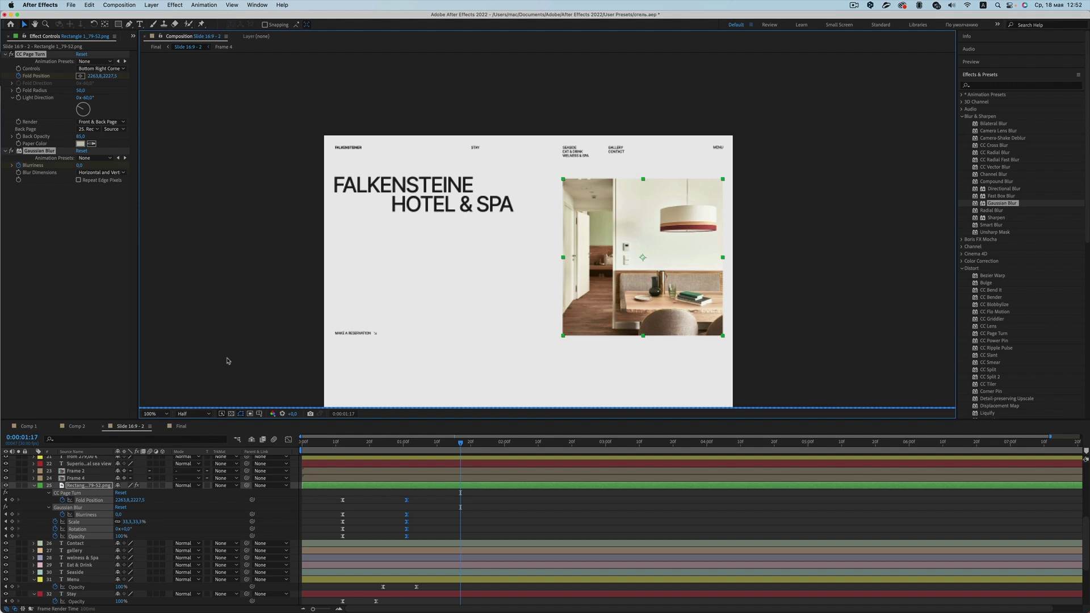
{"action": "left_click", "coordinate": [789, 241]}
{"action": "left_click_drag", "start_coordinate": [454, 448], "coordinate": [410, 455]}
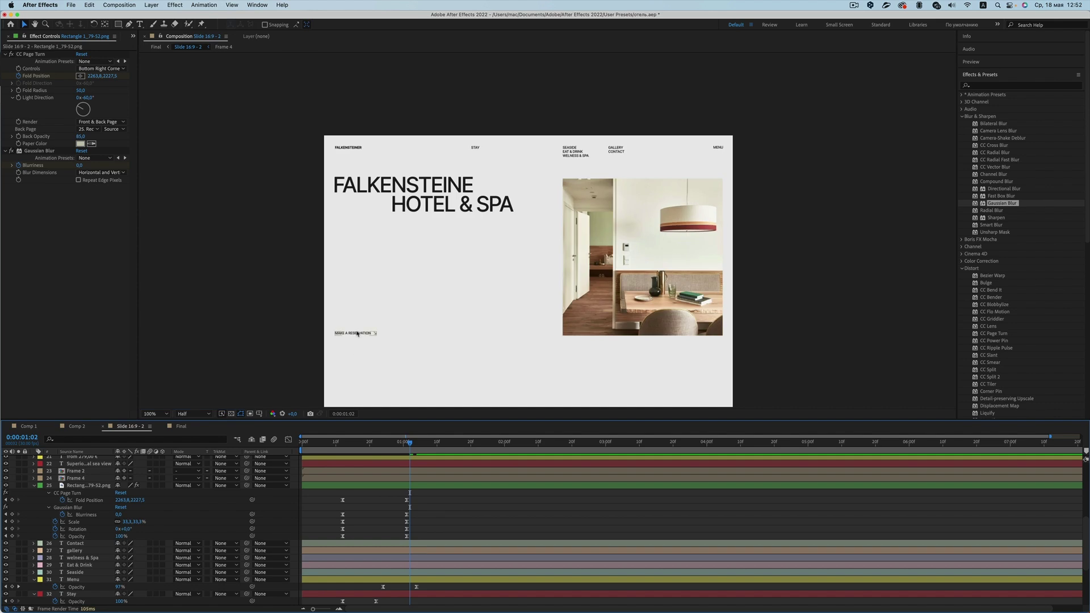
{"action": "left_click", "coordinate": [361, 336]}
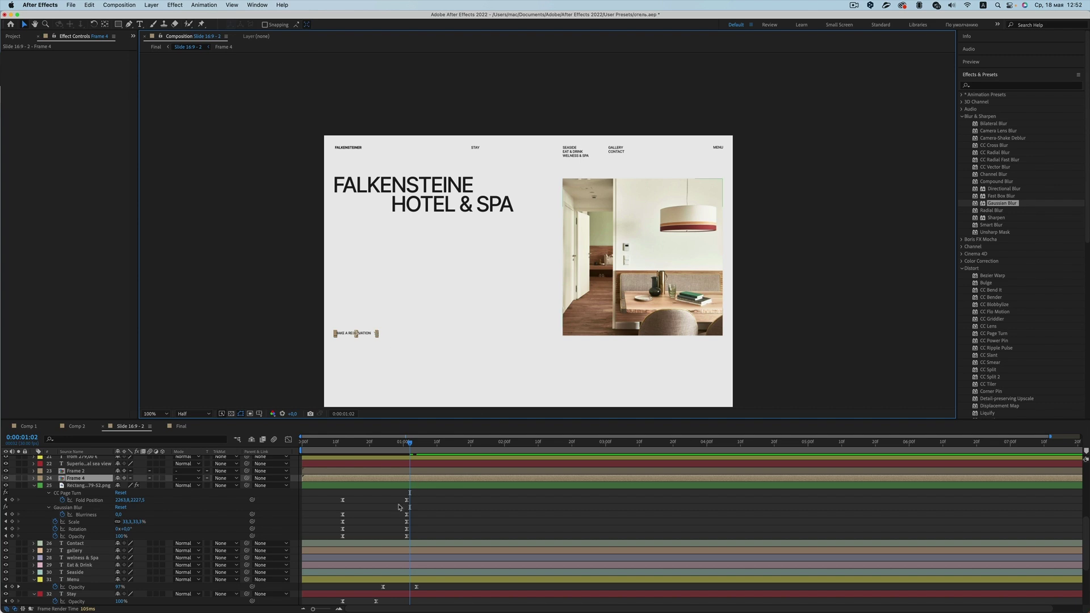
- Scrub through the slide's opening animation and preview it from the start
{"action": "scroll", "coordinate": [363, 556], "scroll_direction": "down", "scroll_amount": 2}
{"action": "left_click_drag", "start_coordinate": [375, 573], "coordinate": [444, 575]}
{"action": "left_click_drag", "start_coordinate": [376, 446], "coordinate": [366, 445]}
{"action": "left_click", "coordinate": [352, 334]}
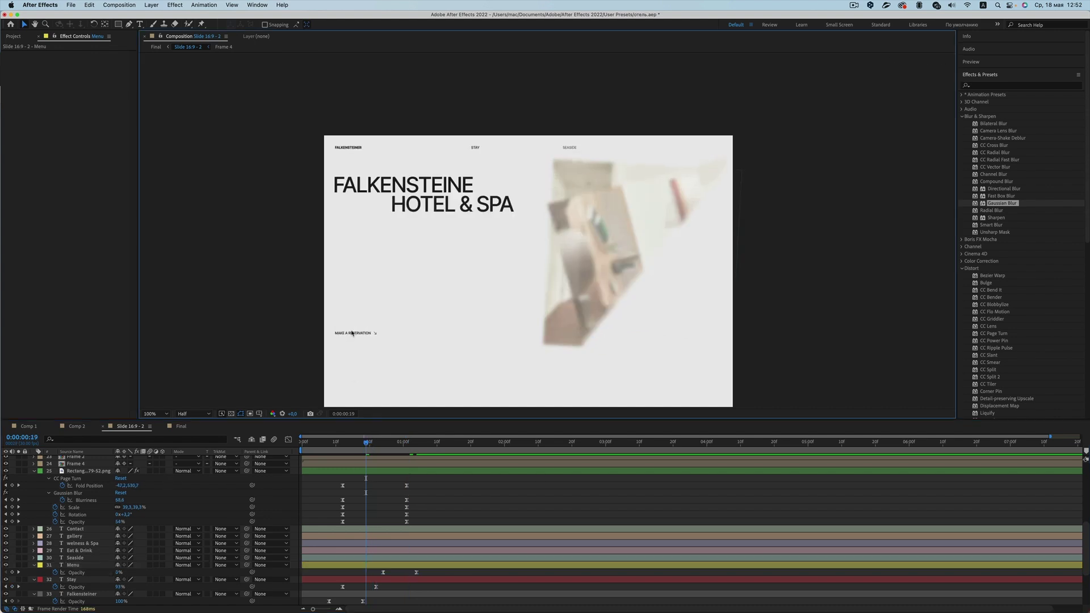
{"action": "left_click", "coordinate": [352, 335]}
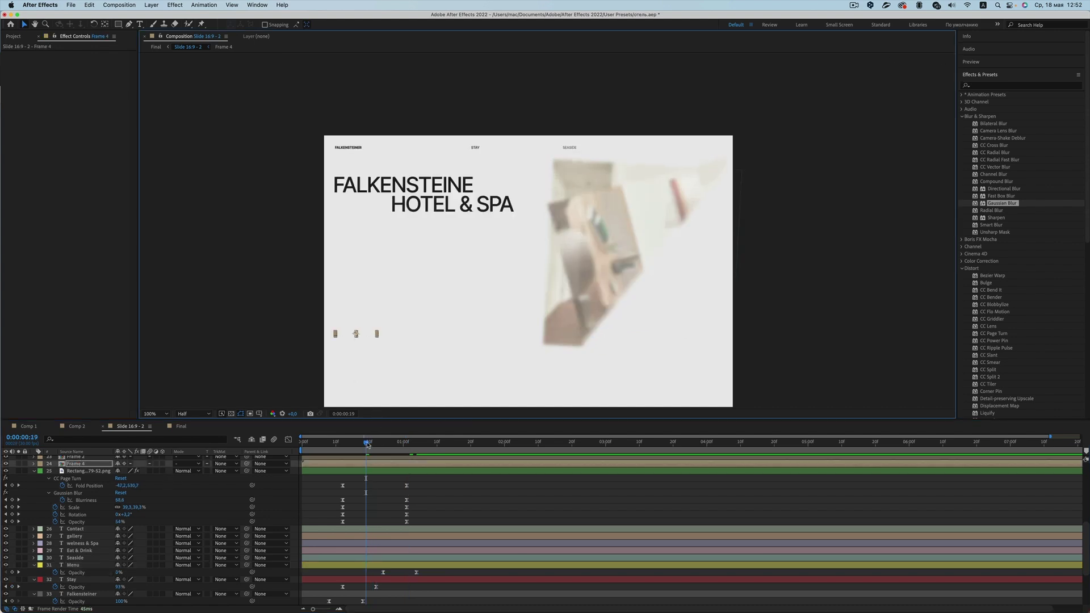
{"action": "left_click_drag", "start_coordinate": [366, 446], "coordinate": [403, 452]}
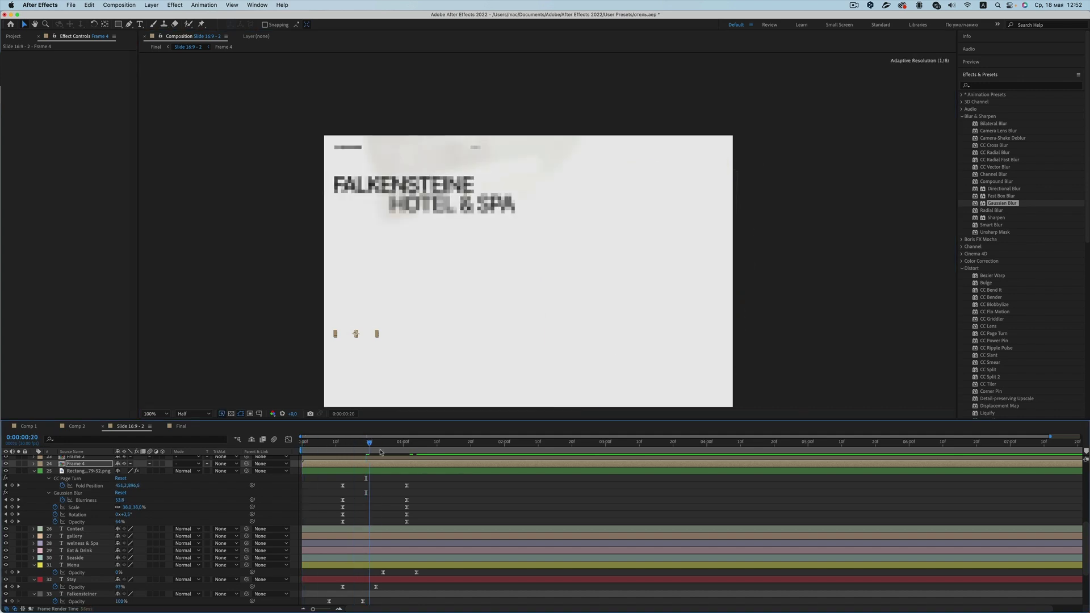
{"action": "left_click_drag", "start_coordinate": [403, 452], "coordinate": [286, 449]}
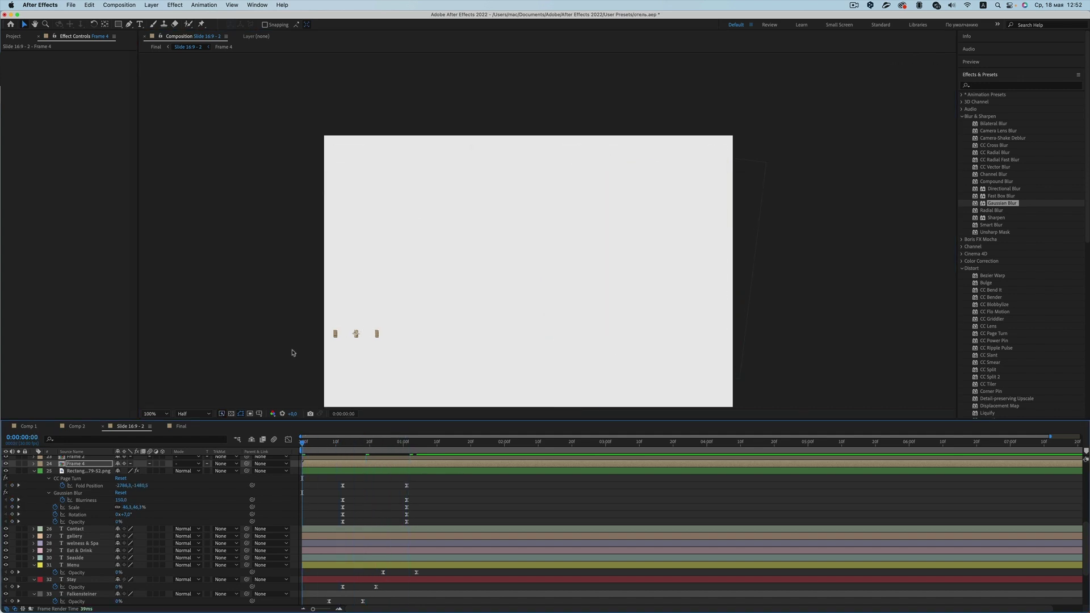
{"action": "key", "text": "space"}
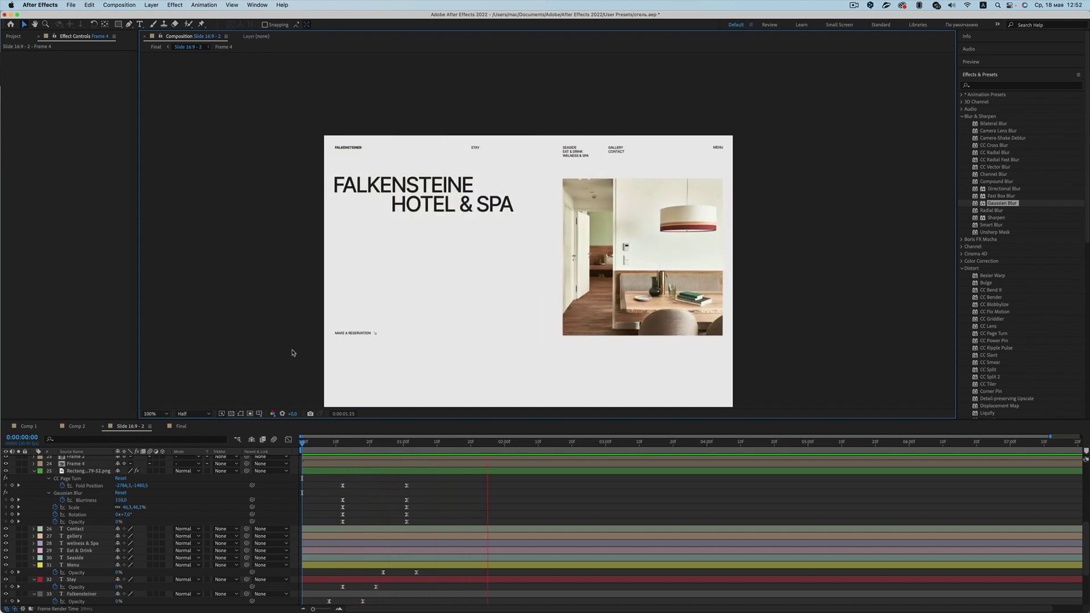
- Shift the photo's ending keyframes slightly later and replay the reveal
{"action": "mouse_move", "coordinate": [422, 481]}
{"action": "left_mouse_down"}
{"action": "mouse_move", "coordinate": [401, 531]}
{"action": "mouse_move", "coordinate": [420, 523]}
{"action": "left_mouse_up"}
{"action": "left_click", "coordinate": [316, 442]}
{"action": "left_click", "coordinate": [310, 442]}
{"action": "key", "text": "space"}
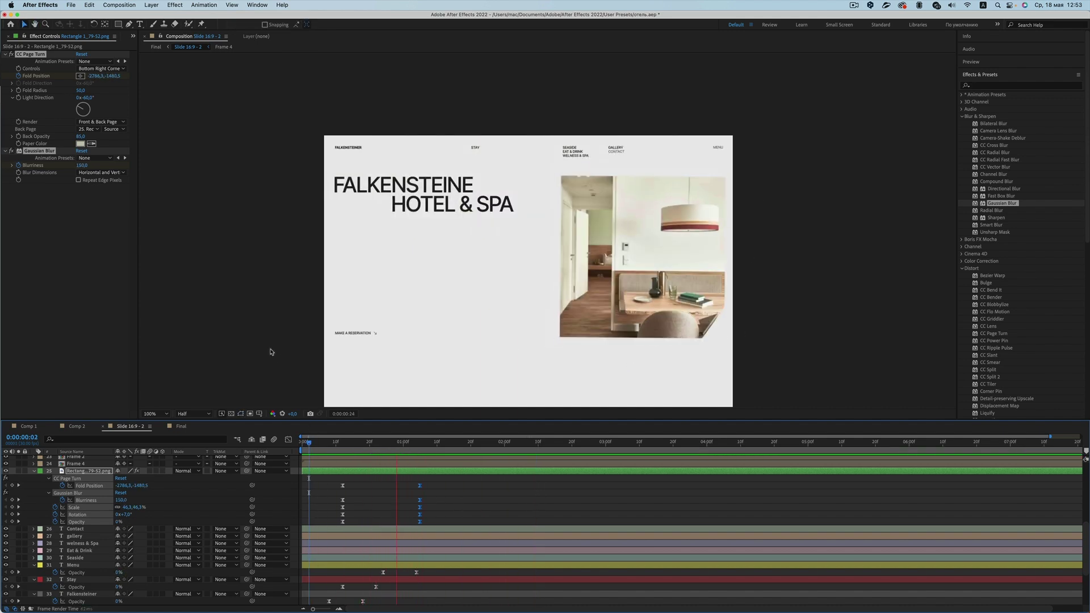
- Adjust the starting keyframe's bezier easing on the photo's speed curve
{"action": "key", "text": "space"}
{"action": "left_click_drag", "start_coordinate": [334, 486], "coordinate": [437, 530]}
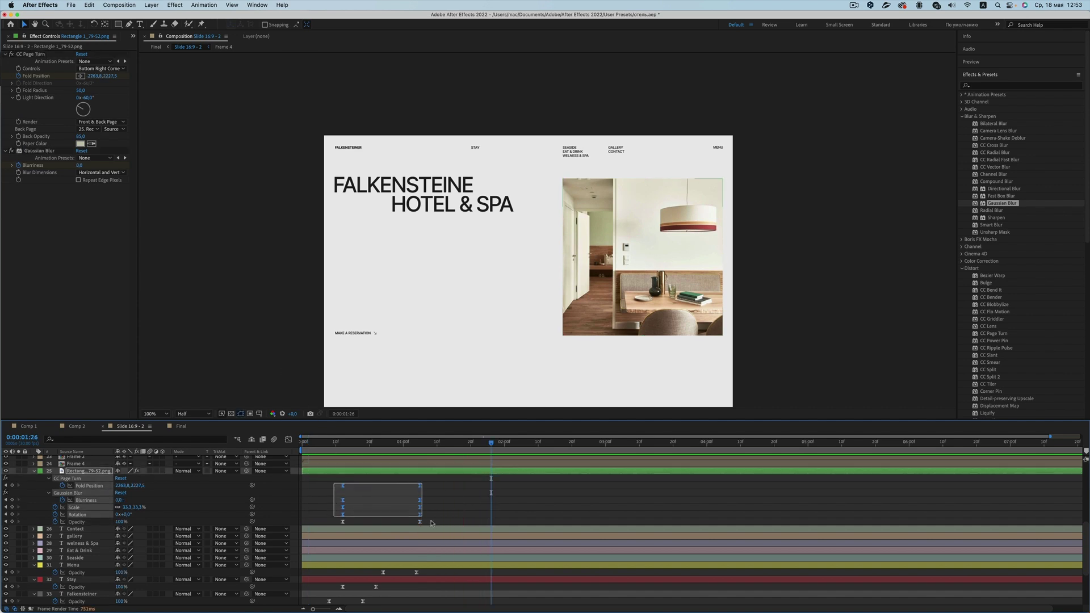
{"action": "left_click", "coordinate": [288, 439]}
{"action": "mouse_move", "coordinate": [333, 574]}
{"action": "left_mouse_down"}
{"action": "mouse_move", "coordinate": [356, 593]}
{"action": "mouse_move", "coordinate": [361, 579]}
{"action": "mouse_move", "coordinate": [440, 573]}
{"action": "left_mouse_up"}
{"action": "left_click_drag", "start_coordinate": [417, 585], "coordinate": [421, 582]}
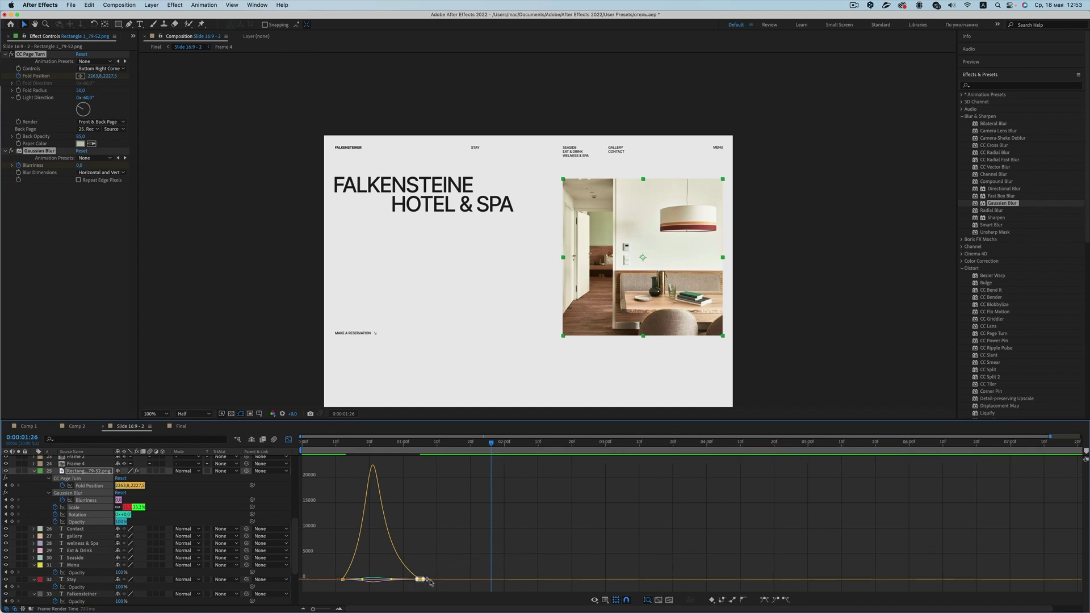
{"action": "left_click", "coordinate": [342, 579]}
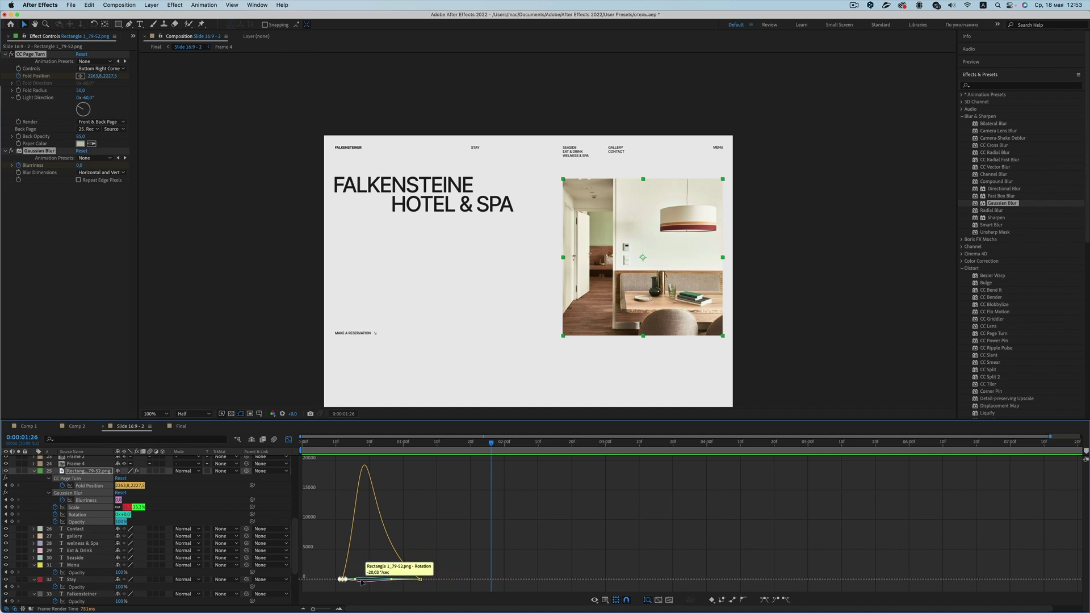
{"action": "left_click_drag", "start_coordinate": [356, 582], "coordinate": [363, 578]}
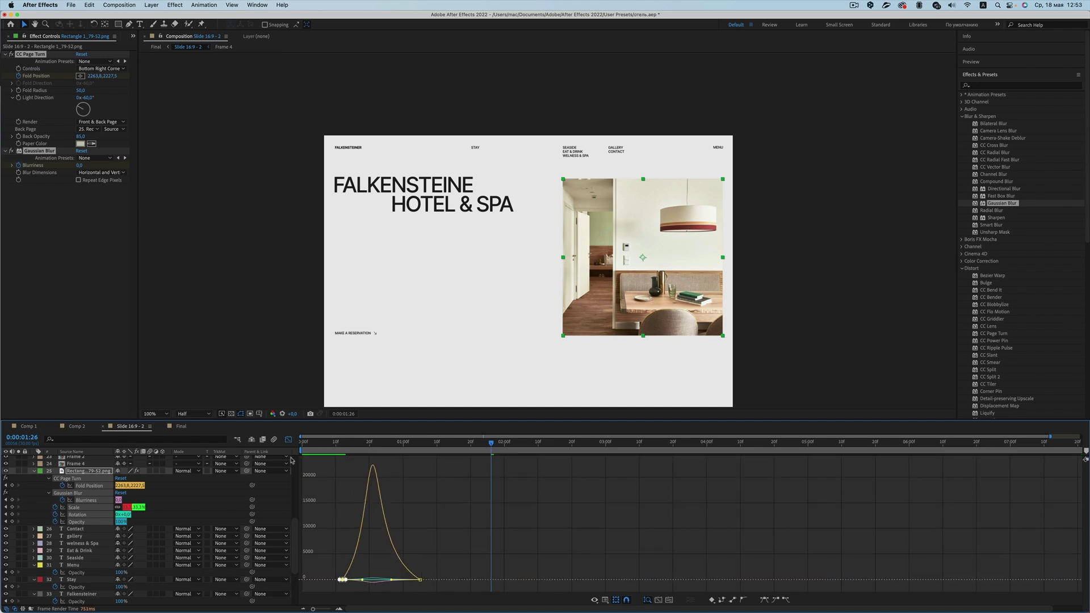
{"action": "left_click", "coordinate": [289, 440]}
- Drag the ending keyframes of all five properties later, then preview the lengthened reveal
{"action": "left_click_drag", "start_coordinate": [431, 530], "coordinate": [413, 481]}
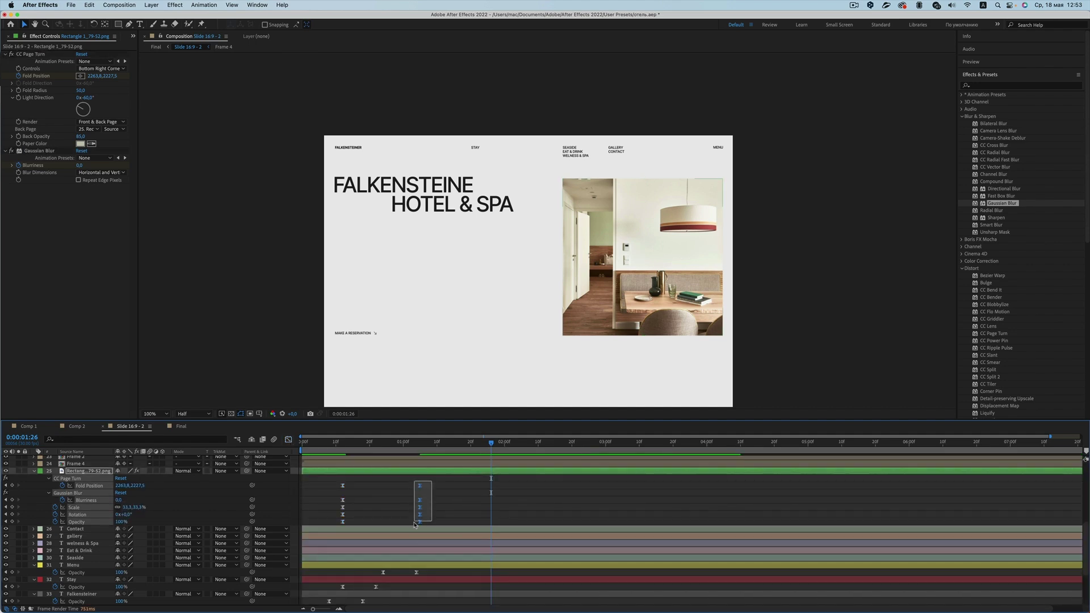
{"action": "left_click_drag", "start_coordinate": [429, 523], "coordinate": [453, 523]}
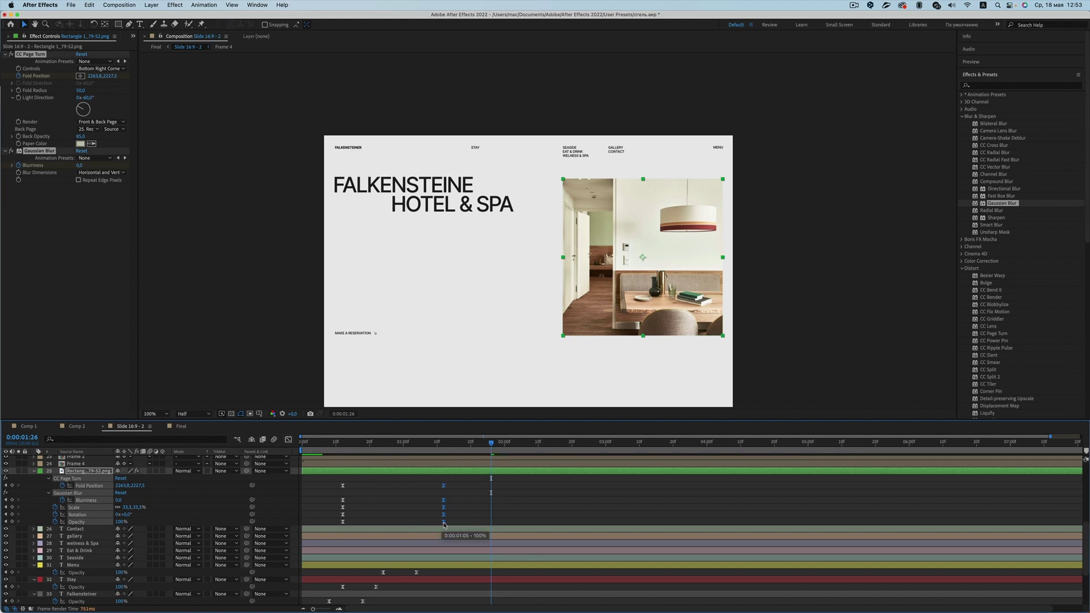
{"action": "left_click", "coordinate": [322, 443]}
{"action": "key", "text": "space"}
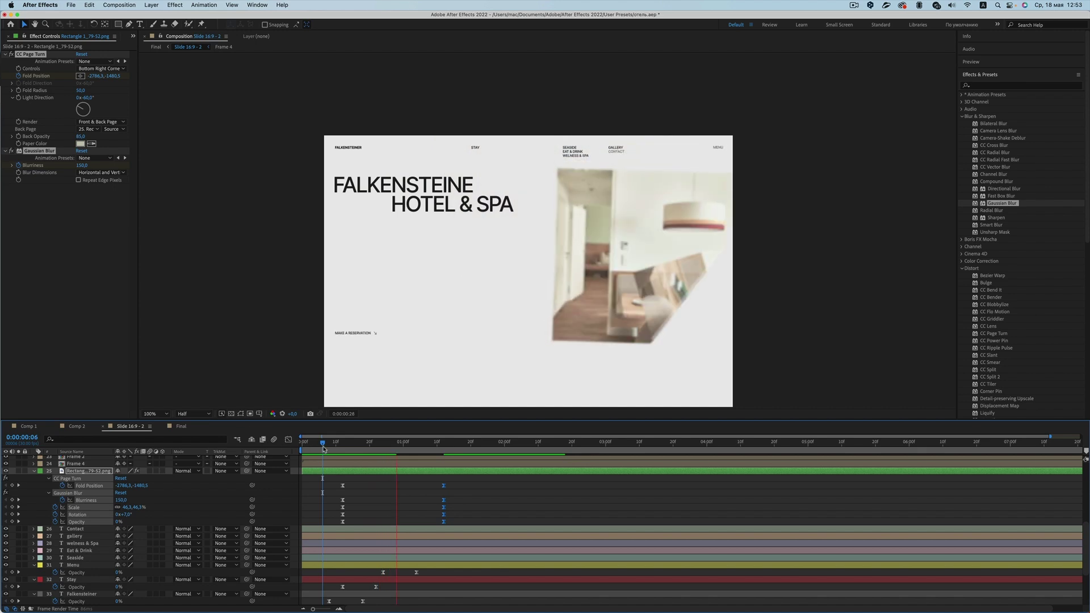
{"action": "key", "text": "space"}
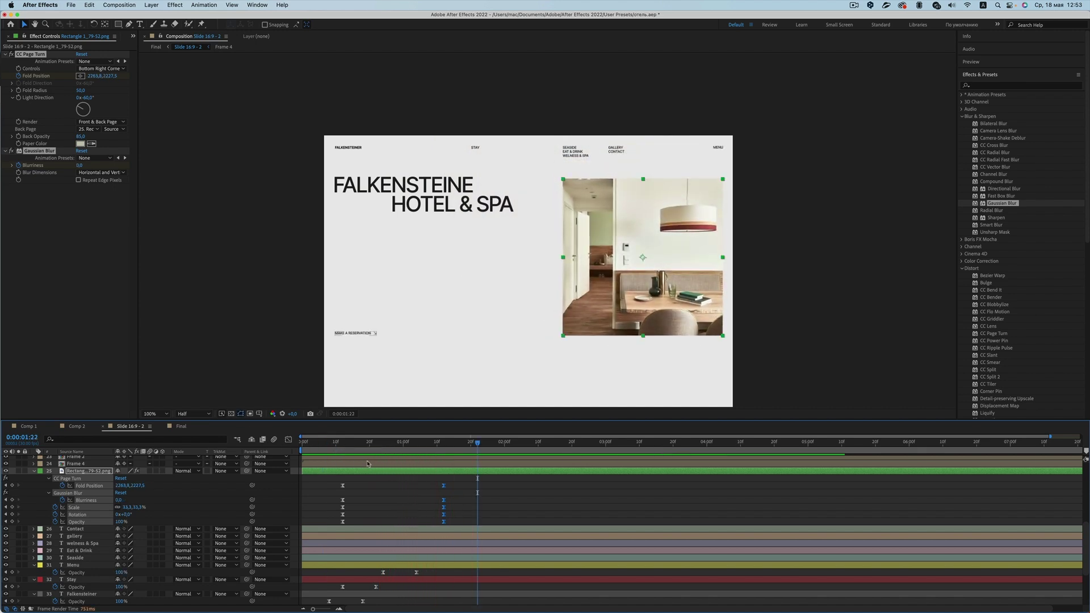
{"action": "left_click", "coordinate": [324, 447]}
{"action": "key", "text": "space"}
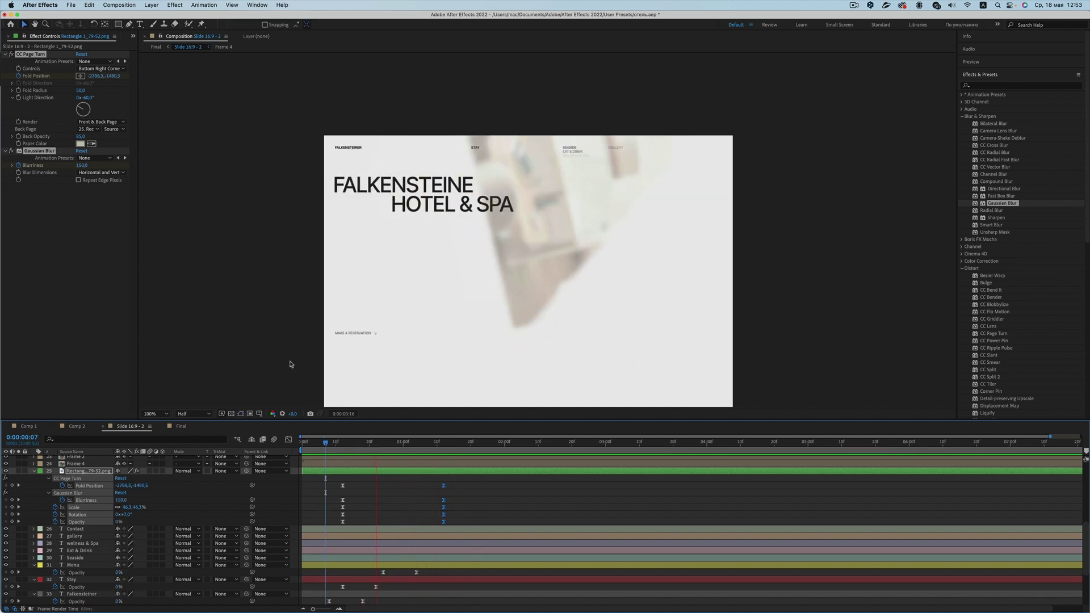
{"action": "left_click", "coordinate": [338, 446]}
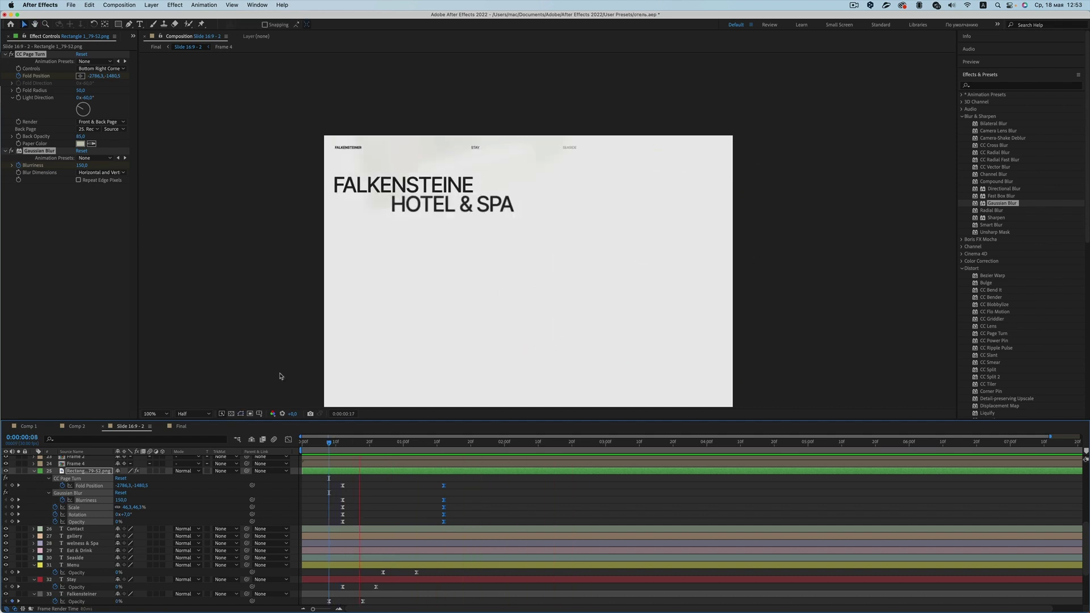
{"action": "key", "text": "space"}
{"action": "left_click_drag", "start_coordinate": [334, 484], "coordinate": [346, 522]}
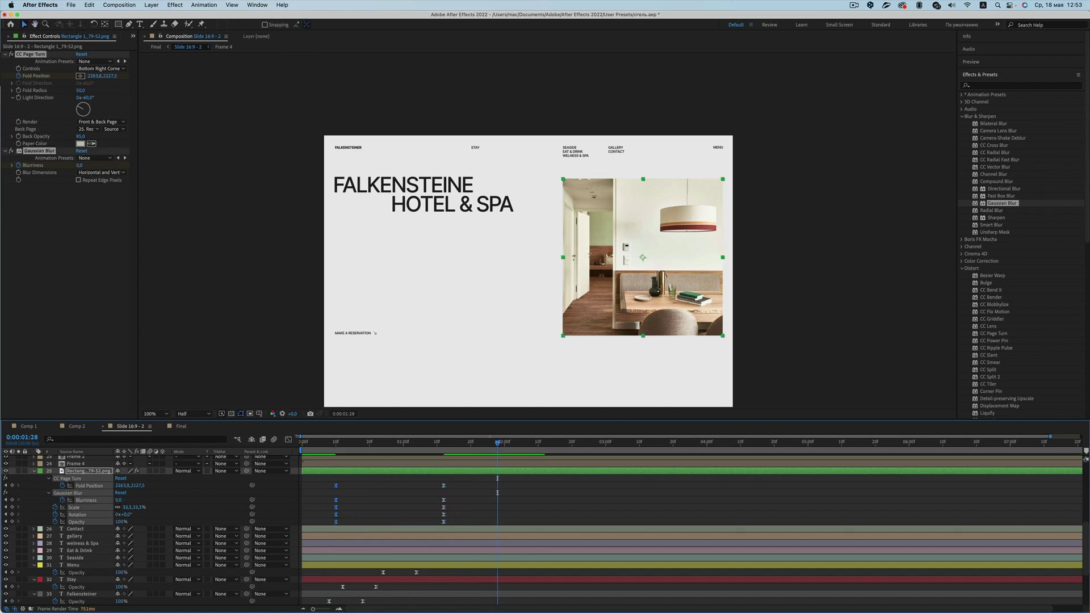
- Drag the easing influence handle to move the reveal's speed peak later
{"action": "left_click", "coordinate": [289, 439]}
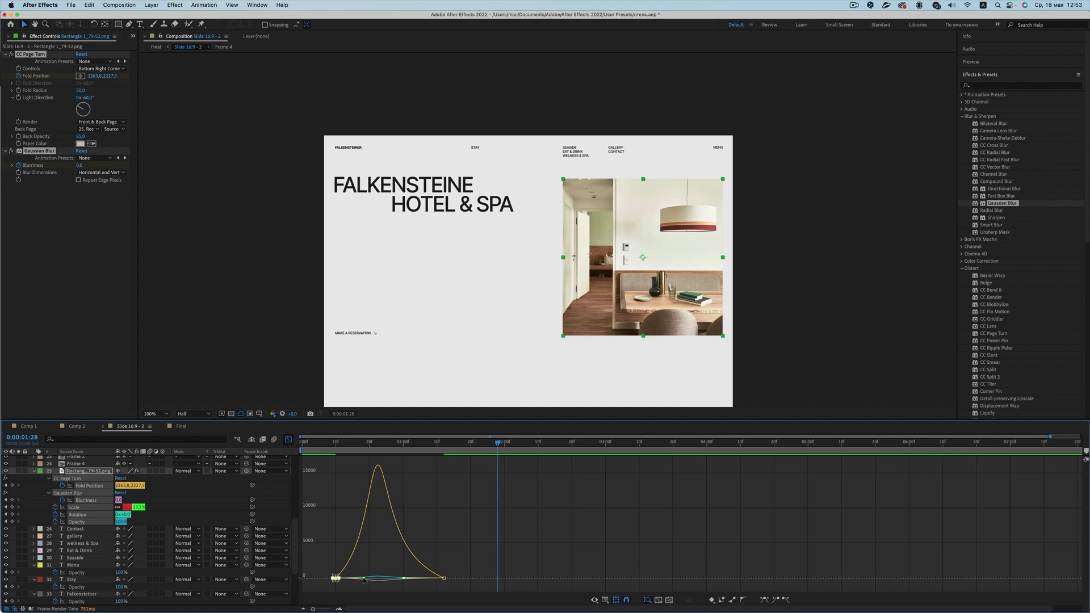
{"action": "left_click_drag", "start_coordinate": [364, 580], "coordinate": [405, 580]}
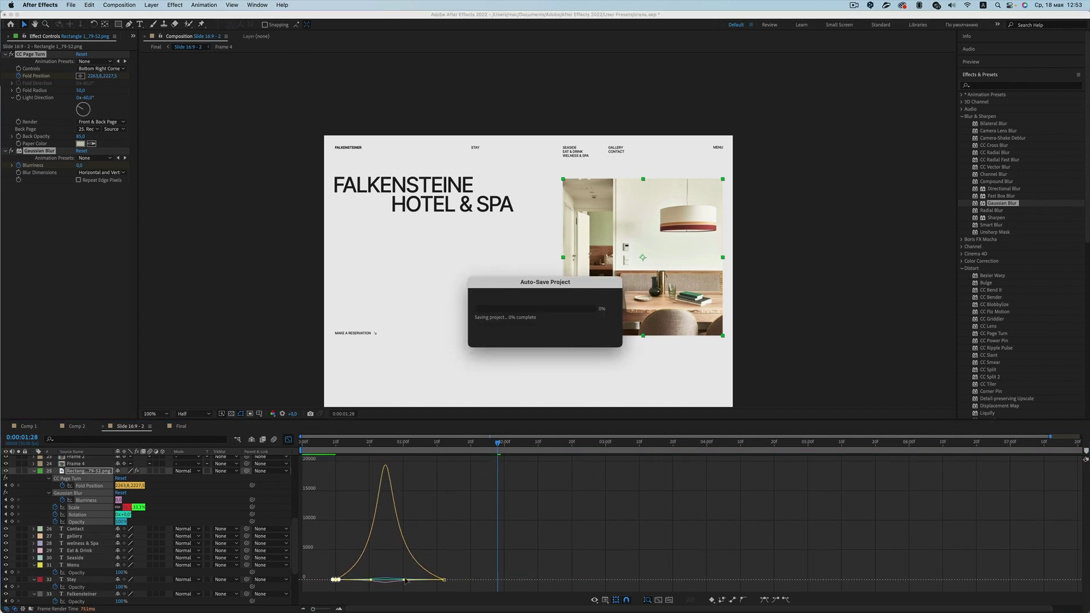
{"action": "left_click", "coordinate": [289, 440]}
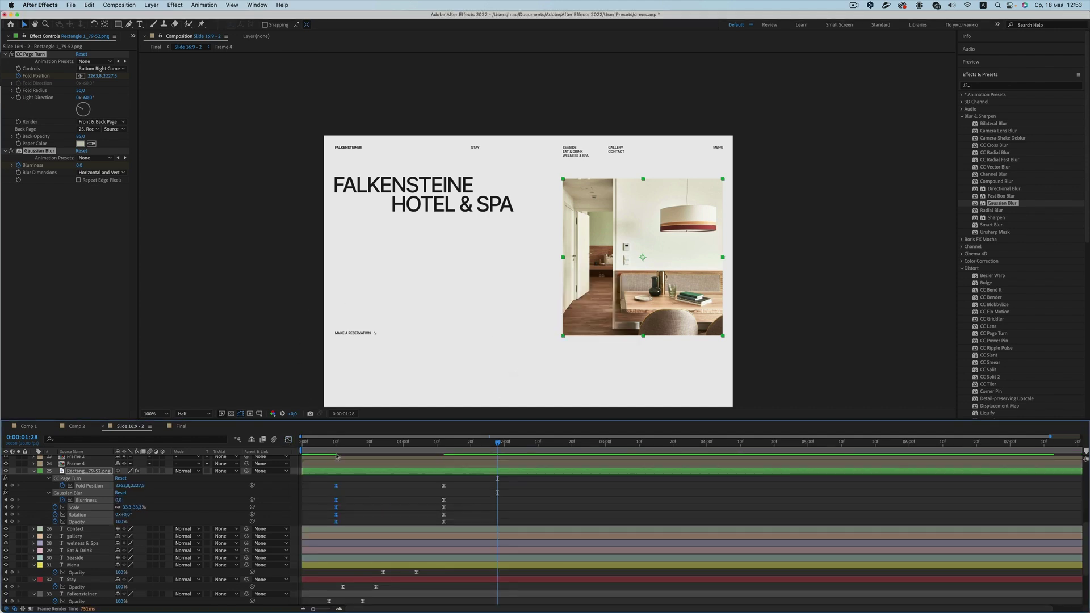
- Preview the finished reveal from near the start, then open the Final composition
{"action": "left_click", "coordinate": [329, 447]}
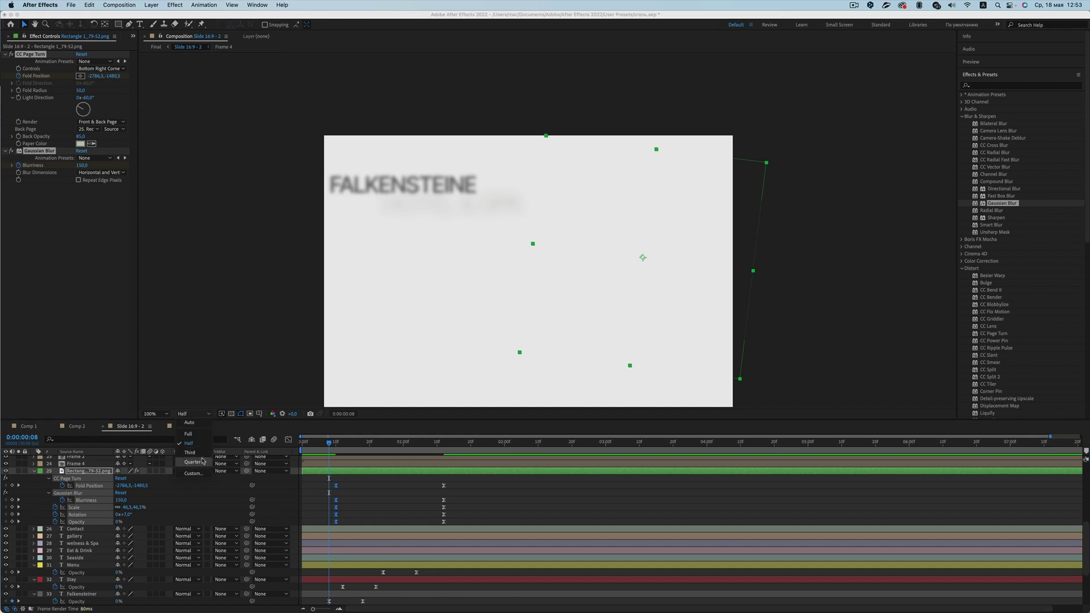
{"action": "key", "text": "space"}
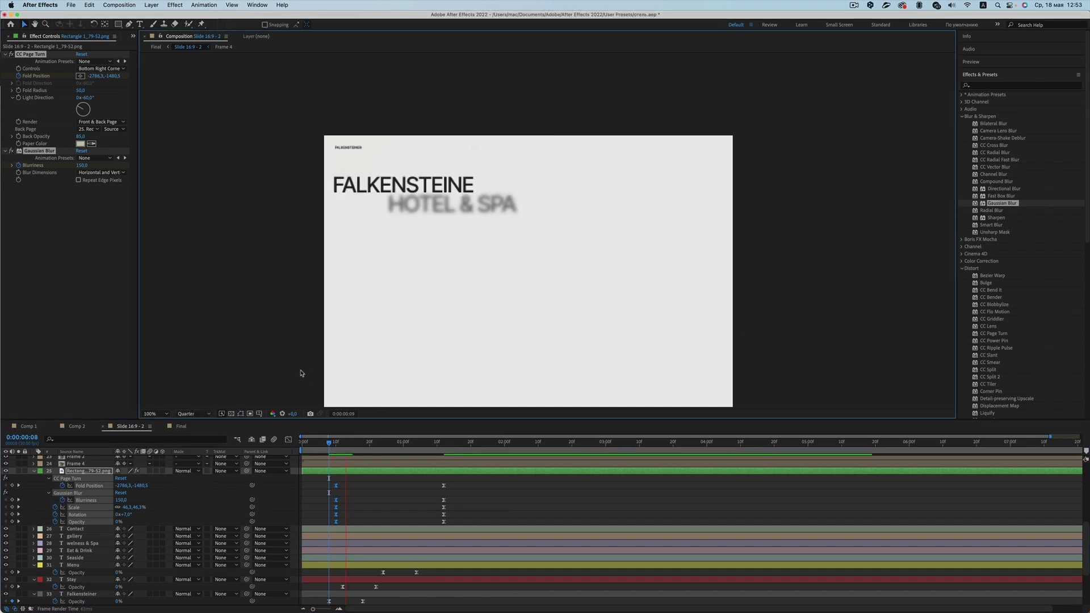
{"action": "left_click", "coordinate": [326, 445]}
{"action": "key", "text": "space"}
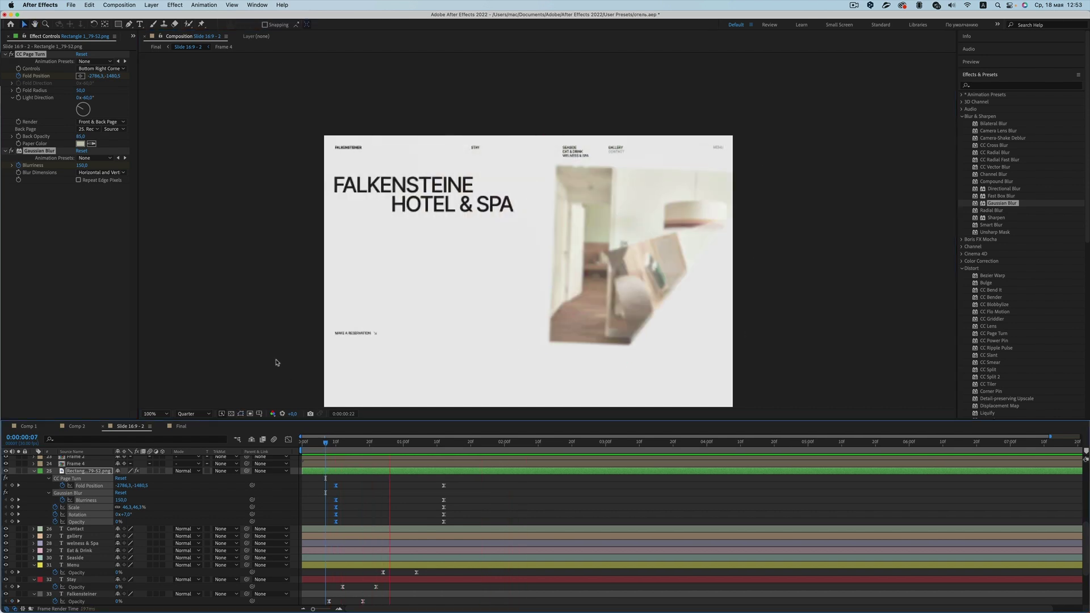
{"action": "key", "text": "space"}
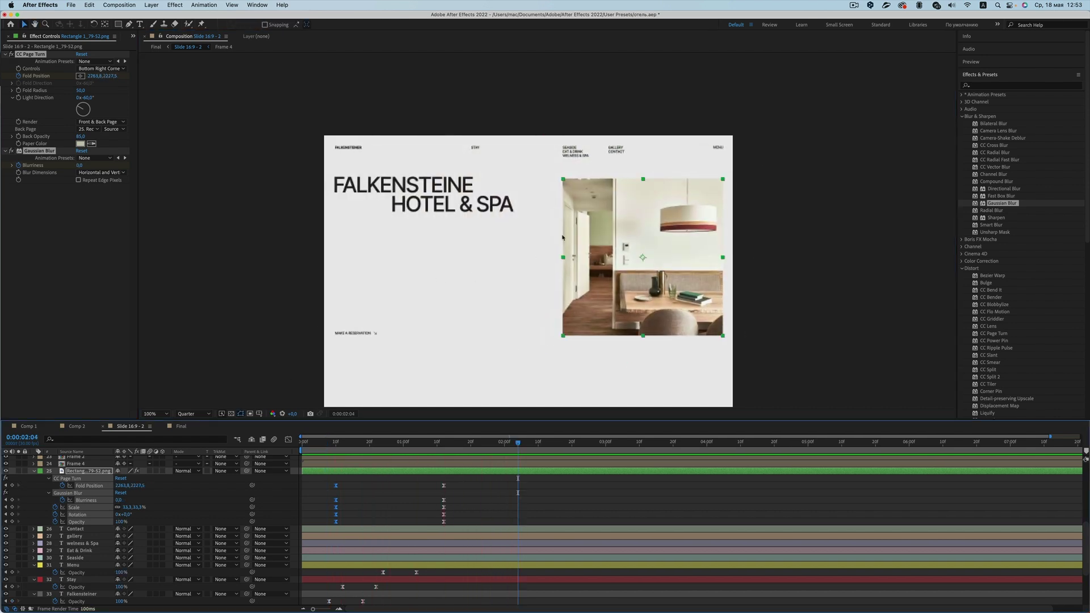
{"action": "left_click", "coordinate": [179, 427]}
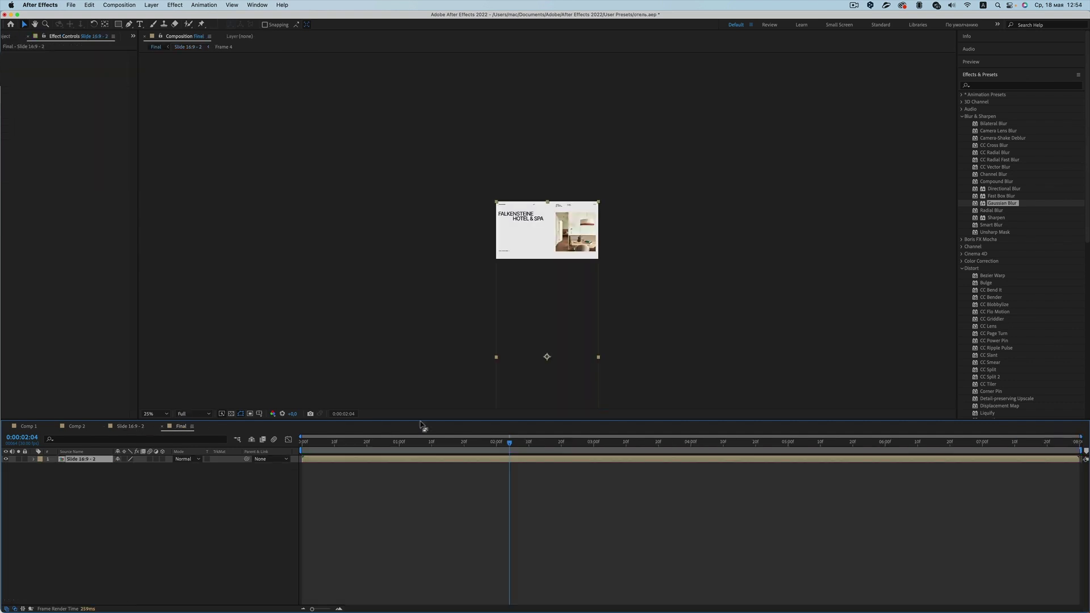
- Return the Final timeline to its start and set preview resolution to Quarter
{"action": "left_click", "coordinate": [325, 445]}
{"action": "left_click", "coordinate": [322, 447]}
{"action": "scroll", "coordinate": [528, 256], "scroll_direction": "up", "scroll_amount": 2}
{"action": "scroll", "coordinate": [528, 256], "scroll_direction": "up", "scroll_amount": 2}
{"action": "scroll", "coordinate": [528, 257], "scroll_direction": "up", "scroll_amount": 2}
{"action": "scroll", "coordinate": [526, 258], "scroll_direction": "down", "scroll_amount": 2}
{"action": "left_click", "coordinate": [320, 297]}
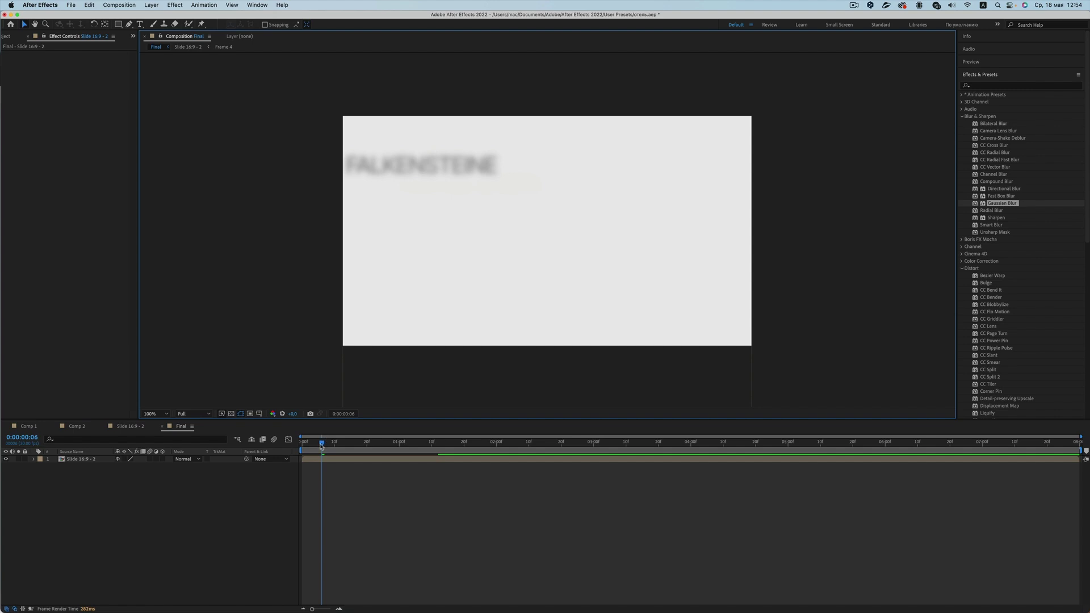
{"action": "key", "text": "Home"}
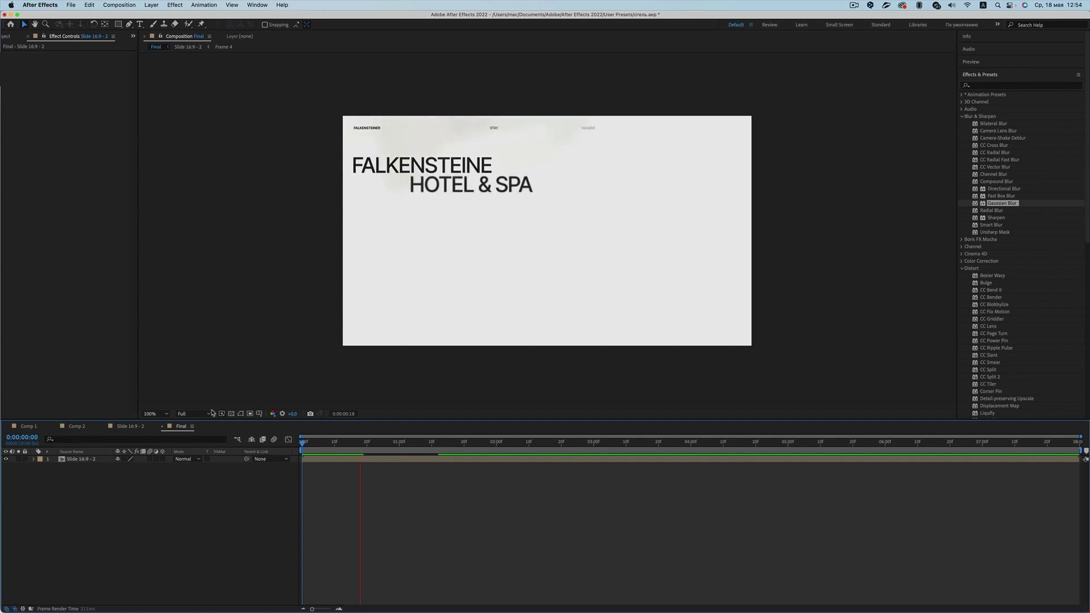
{"action": "left_click", "coordinate": [212, 413]}
{"action": "left_click", "coordinate": [190, 458]}
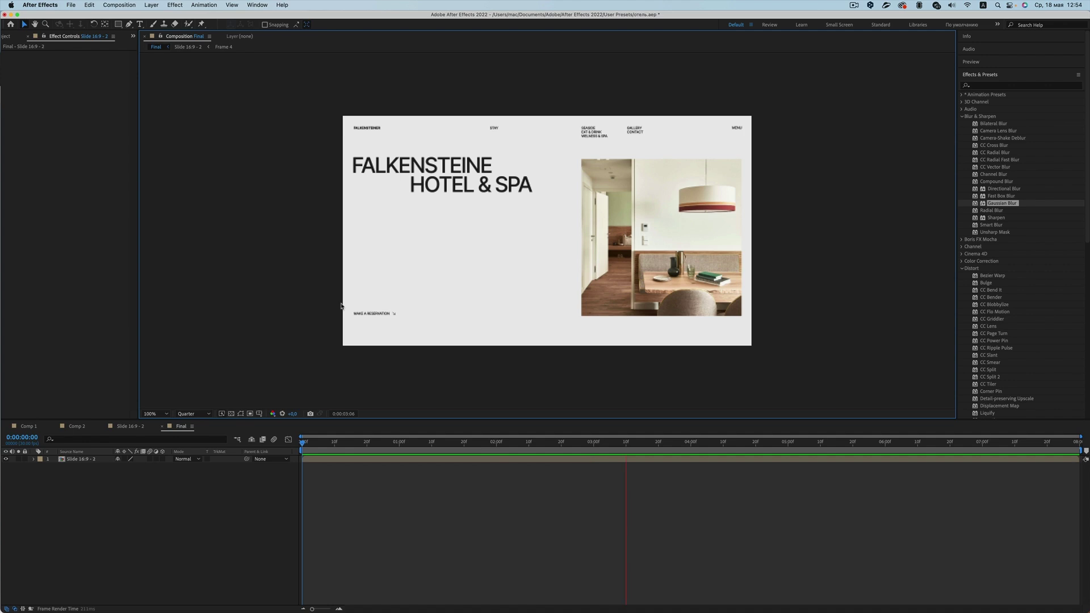
- Add a starting Position keyframe to the Slide 16:9 - 2 layer at 1:21
{"action": "left_click_drag", "start_coordinate": [372, 445], "coordinate": [464, 444]}
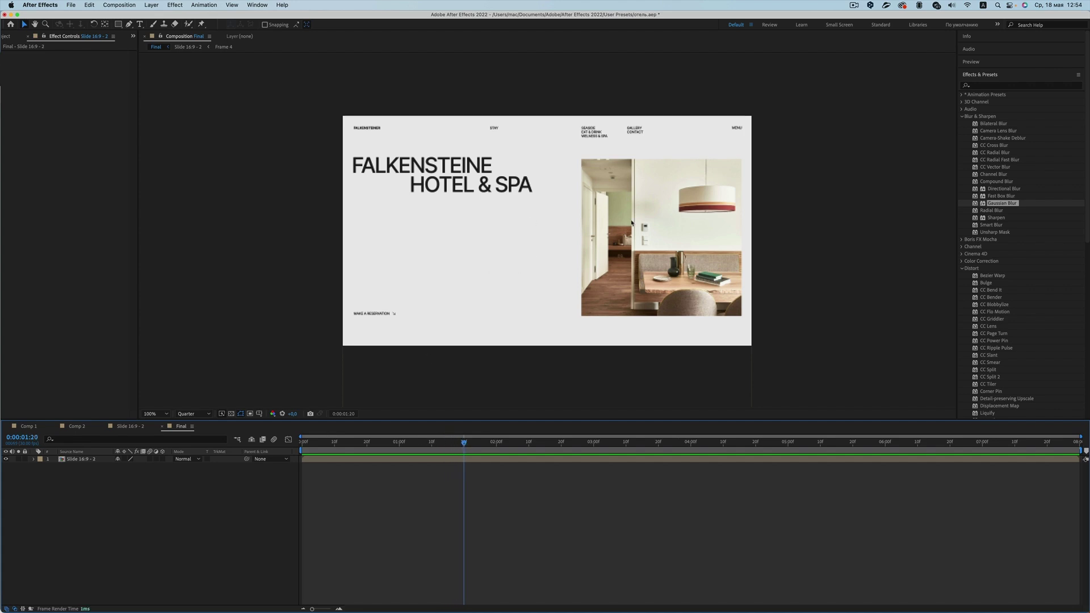
{"action": "left_click", "coordinate": [323, 459]}
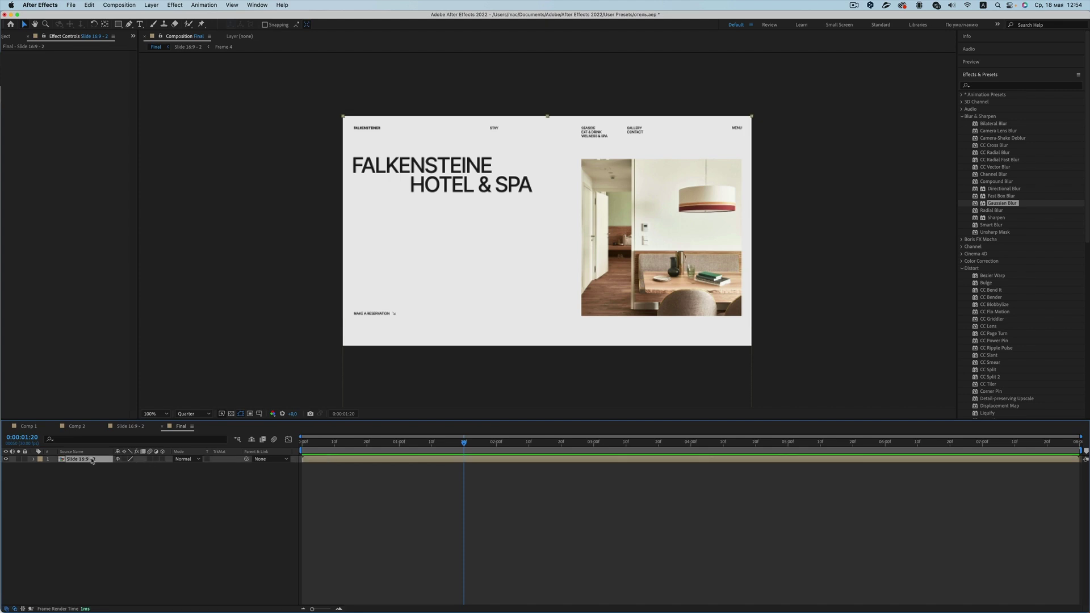
{"action": "left_click", "coordinate": [55, 466]}
{"action": "left_click_drag", "start_coordinate": [485, 446], "coordinate": [564, 448]}
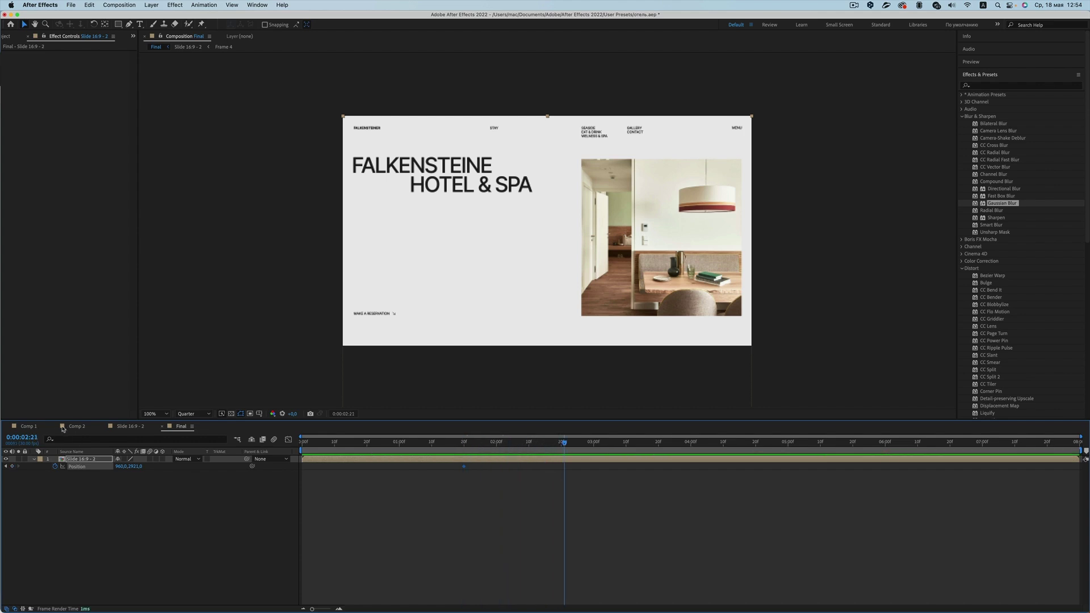
{"action": "left_click", "coordinate": [29, 427]}
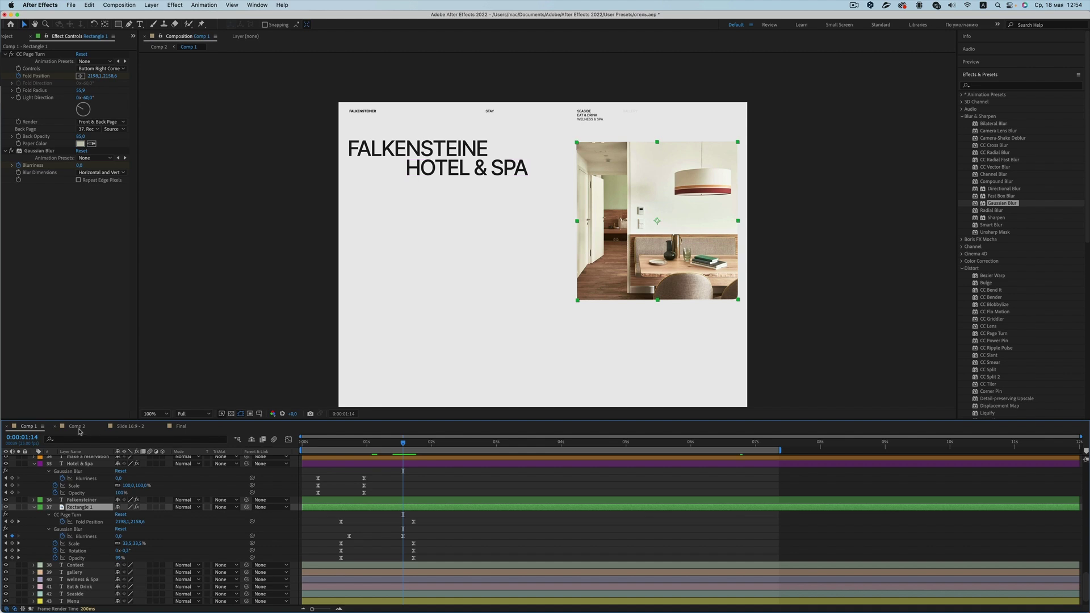
{"action": "left_click", "coordinate": [77, 427]}
{"action": "left_click", "coordinate": [378, 462]}
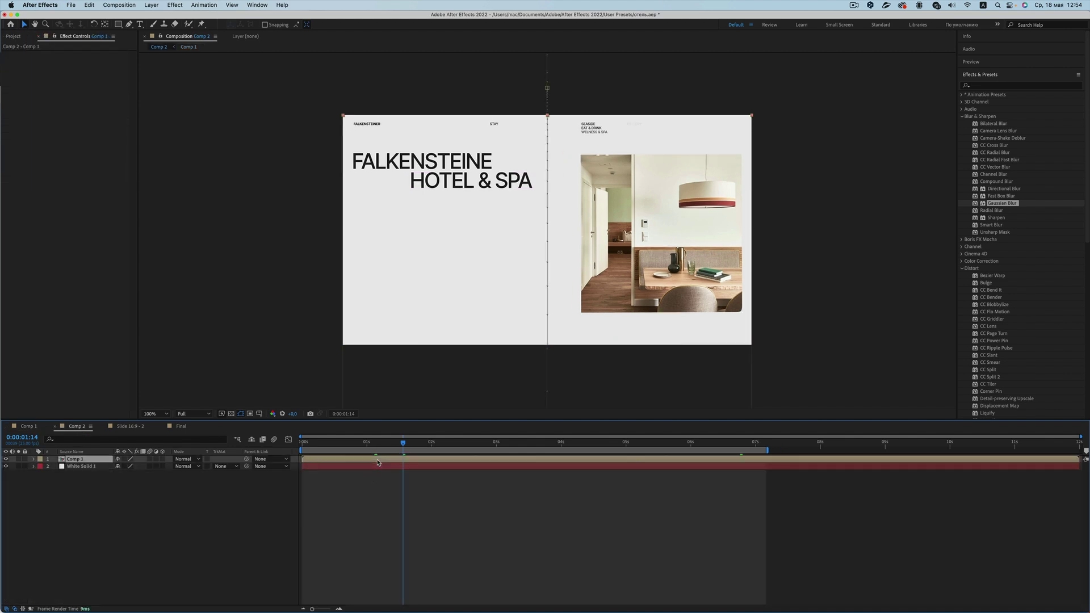
{"action": "key", "text": "p"}
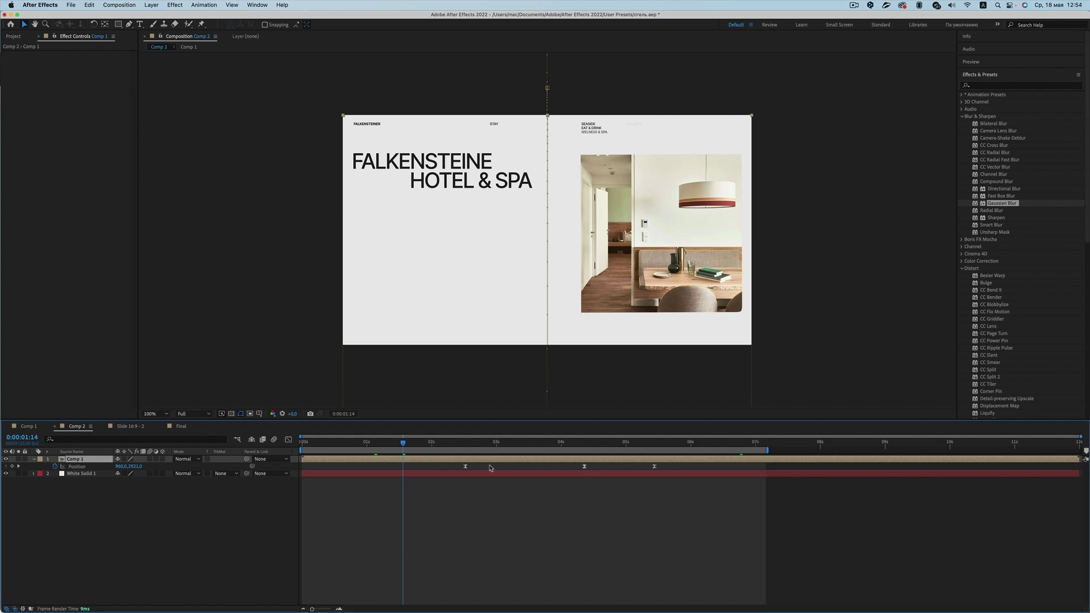
{"action": "left_click_drag", "start_coordinate": [449, 446], "coordinate": [576, 450]}
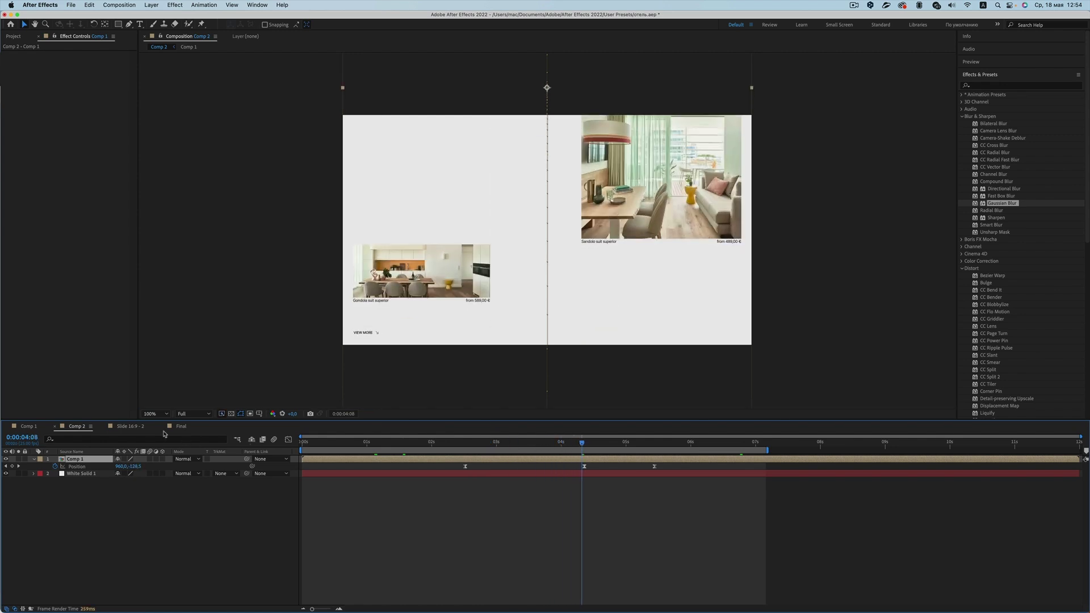
{"action": "left_click", "coordinate": [187, 427]}
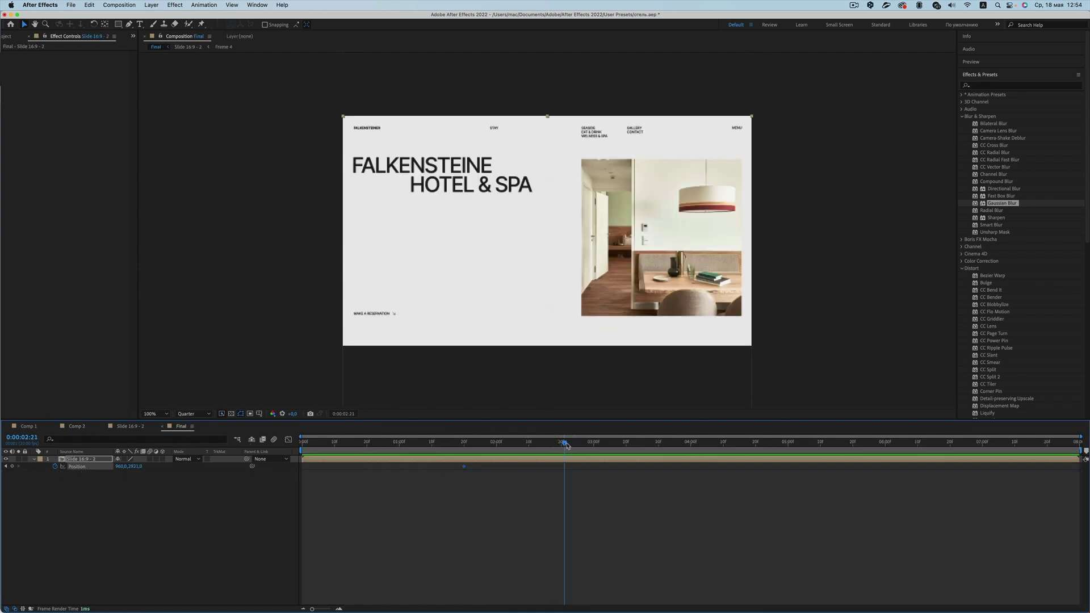
- Drag the page up to Position 960, -201 showing the room photos, then select both keyframes
{"action": "left_click_drag", "start_coordinate": [566, 445], "coordinate": [574, 445]}
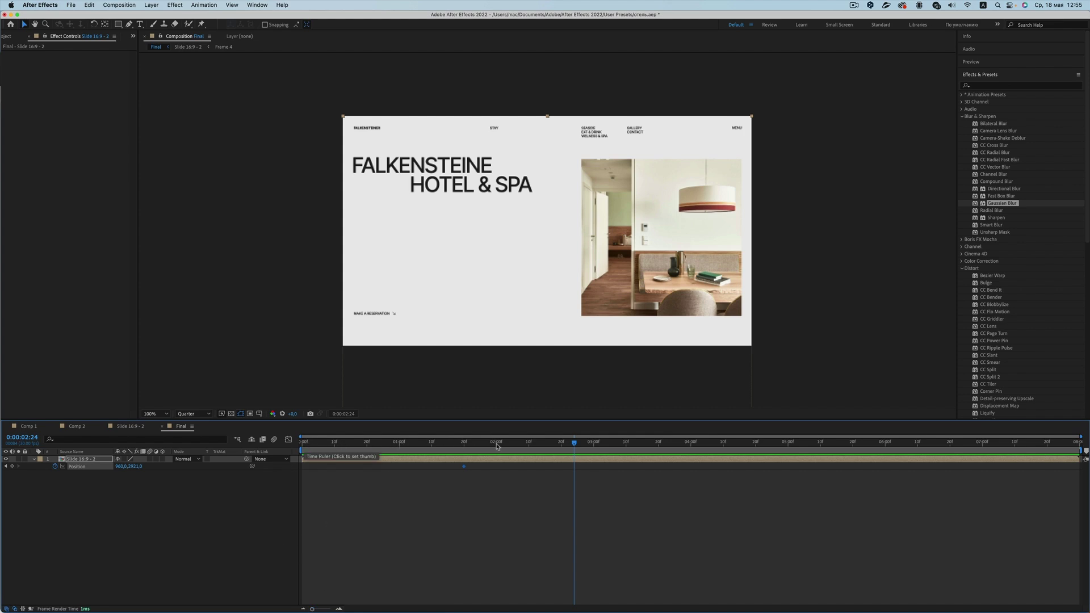
{"action": "left_click", "coordinate": [578, 448]}
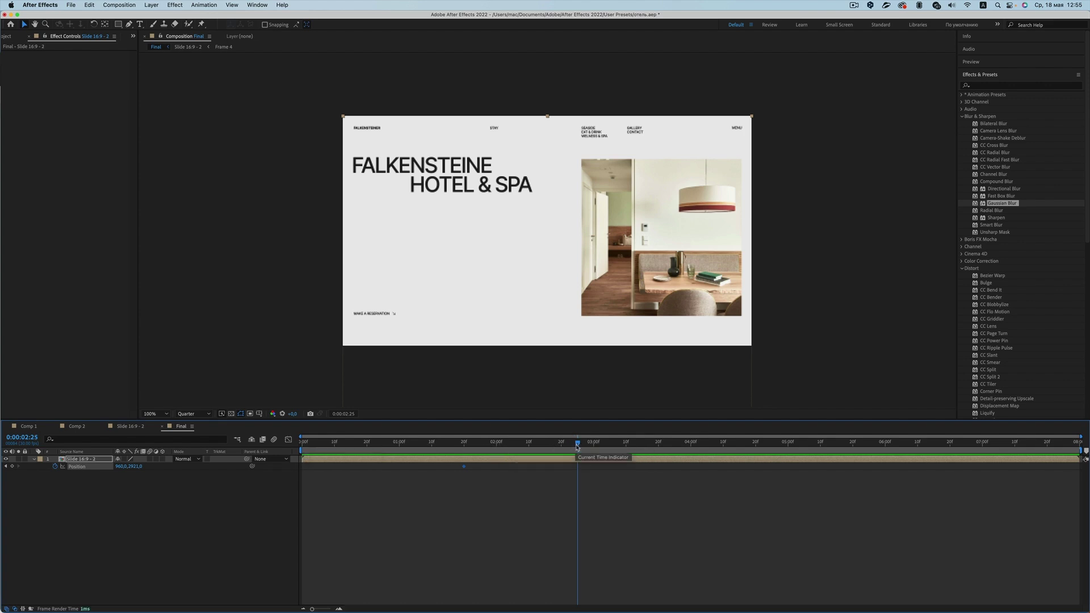
{"action": "left_click_drag", "start_coordinate": [580, 445], "coordinate": [643, 449]}
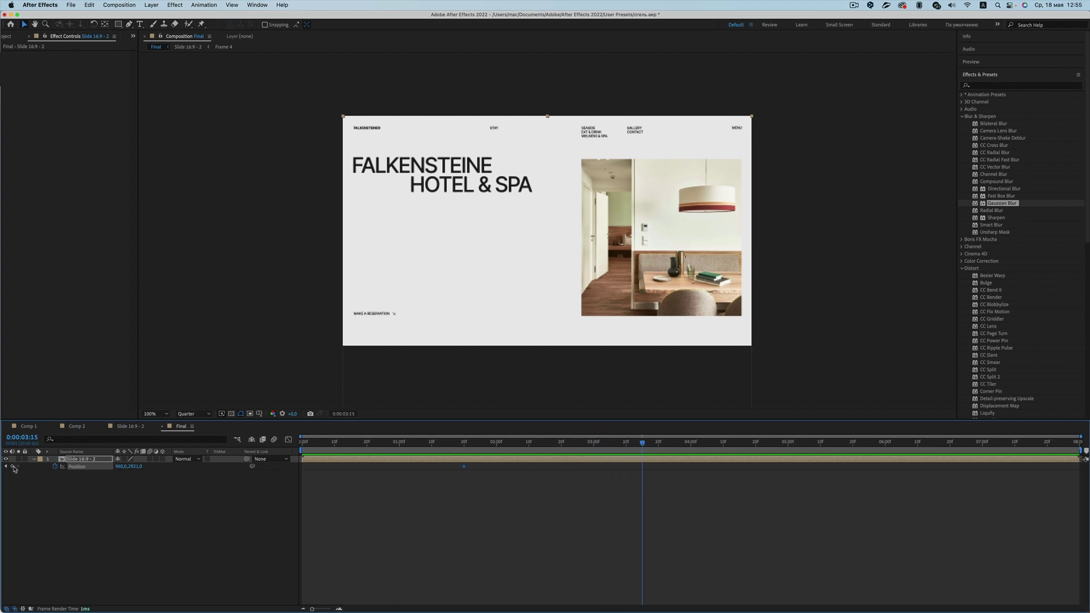
{"action": "left_click_drag", "start_coordinate": [677, 247], "coordinate": [677, 146]}
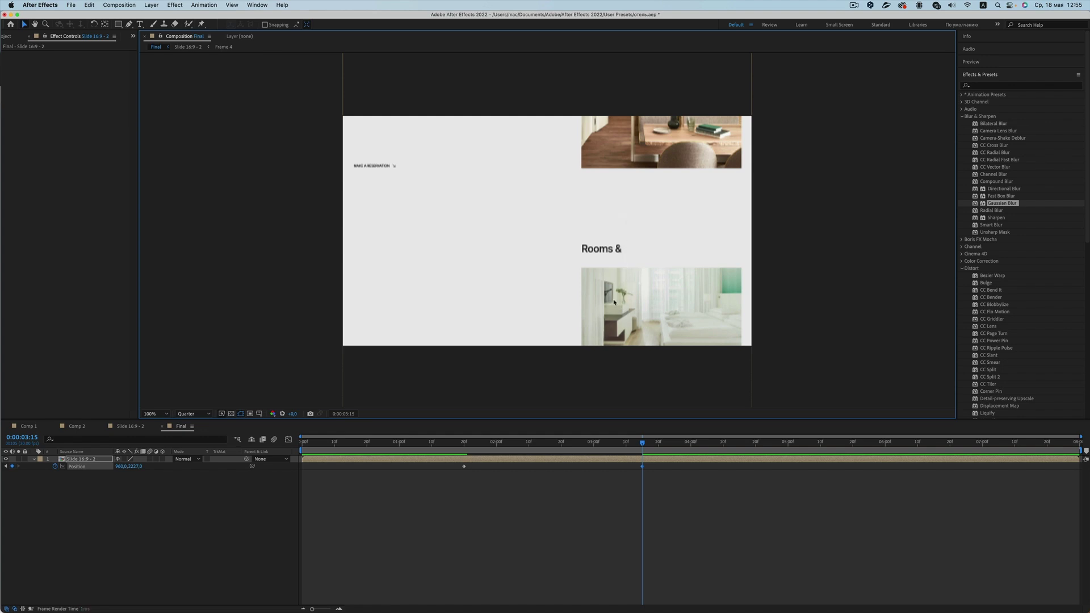
{"action": "key", "text": "shift+Up"}
{"action": "key", "text": "shift+Up"}
{"action": "key", "text": "shift+Up"}
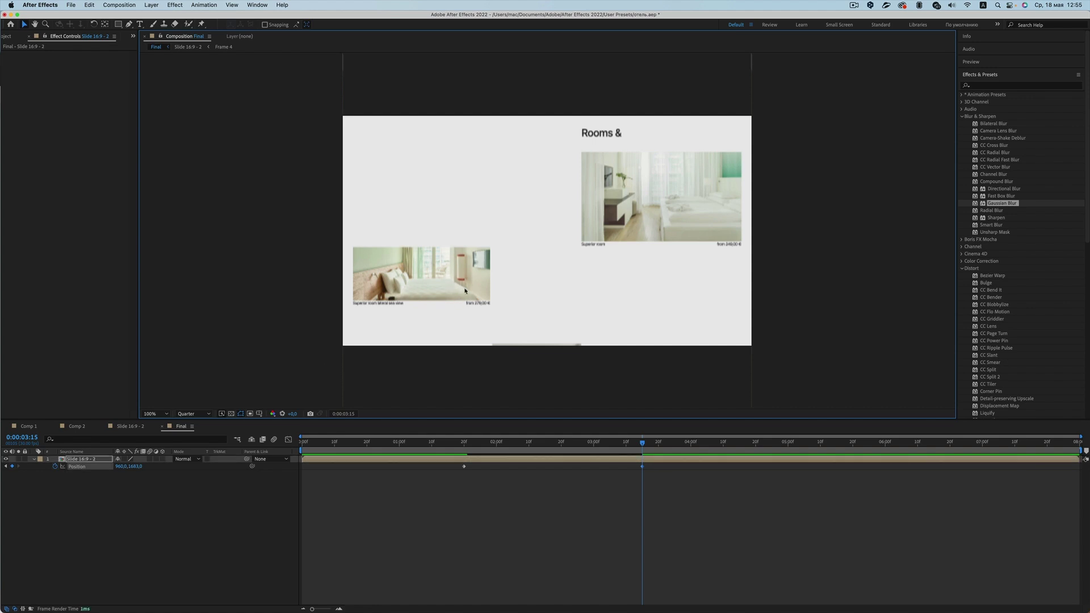
{"action": "left_click", "coordinate": [92, 464]}
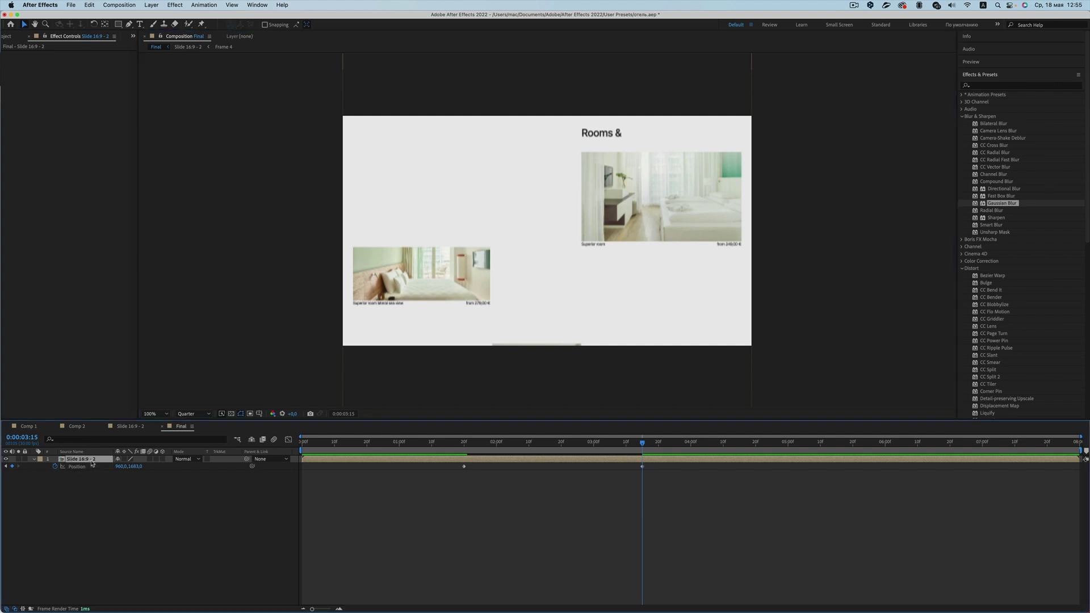
{"action": "left_click_drag", "start_coordinate": [469, 212], "coordinate": [497, 3]}
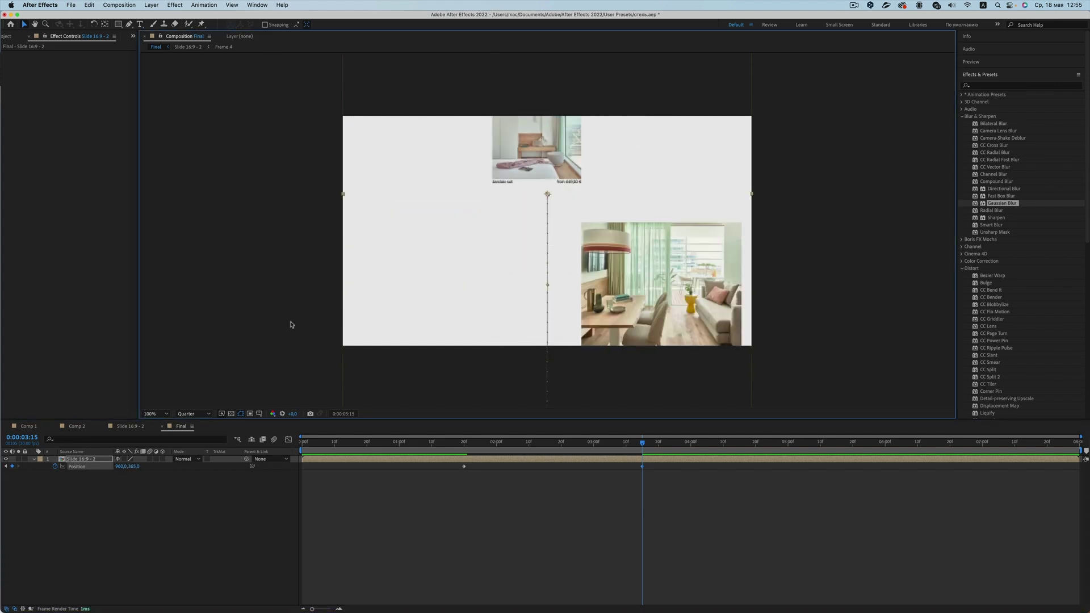
{"action": "mouse_move", "coordinate": [647, 335]}
{"action": "left_mouse_down"}
{"action": "mouse_move", "coordinate": [645, 154]}
{"action": "mouse_move", "coordinate": [648, 216]}
{"action": "left_mouse_up"}
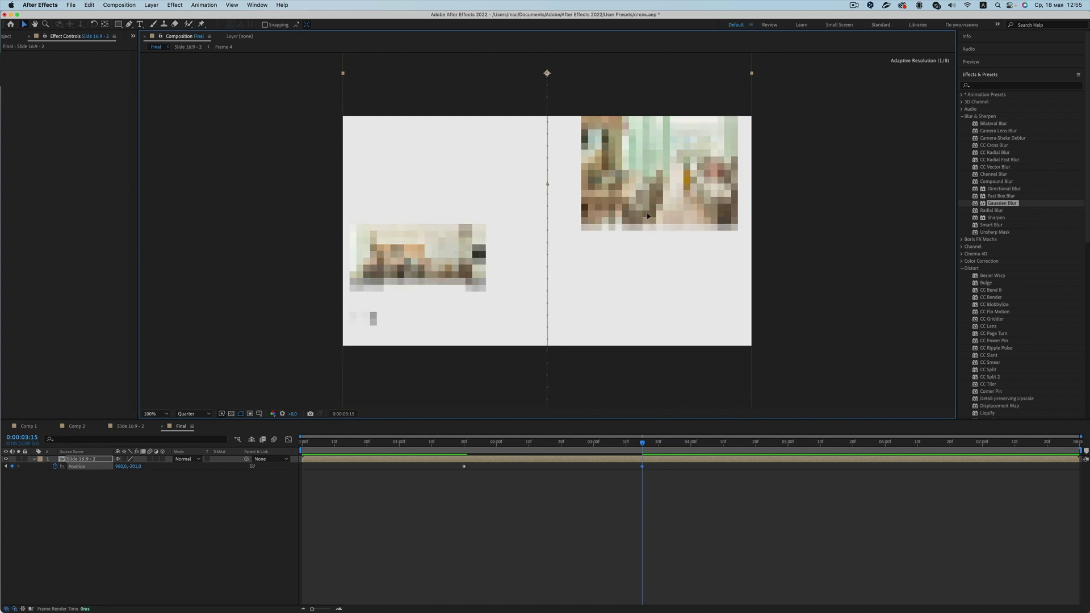
{"action": "left_click", "coordinate": [816, 238]}
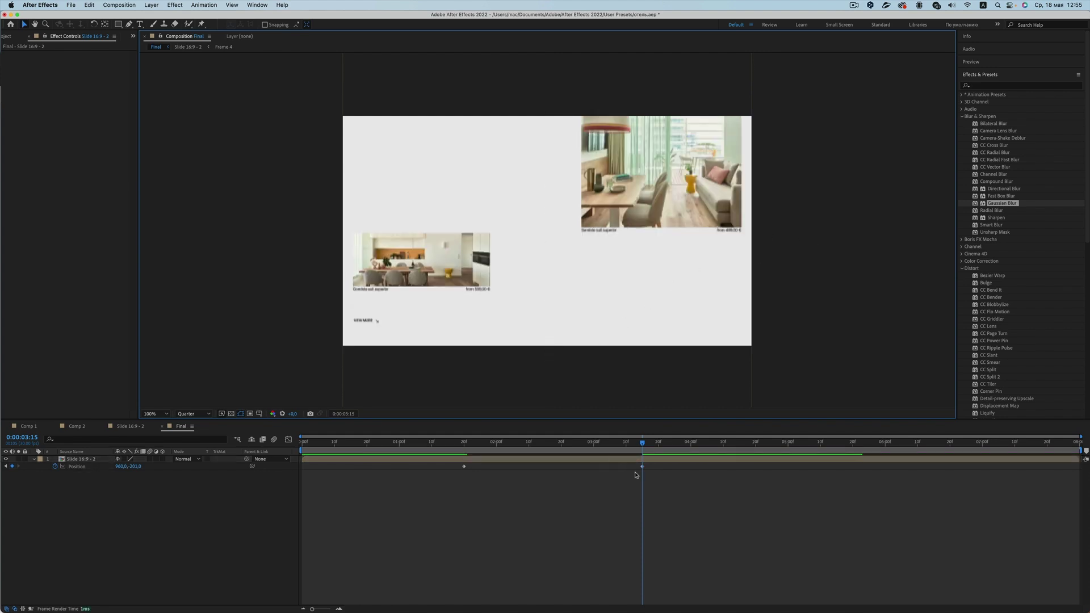
{"action": "left_click_drag", "start_coordinate": [663, 481], "coordinate": [452, 469]}
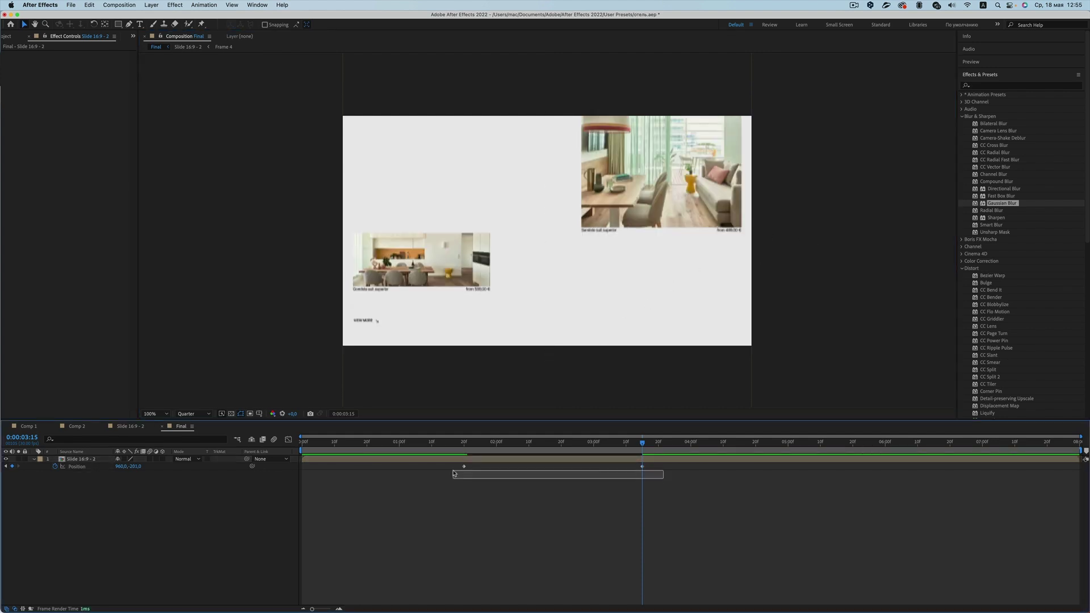
- Drag the speed-graph influence handles for a strong ease out of the first and into the last keyframe
{"action": "left_click", "coordinate": [288, 444]}
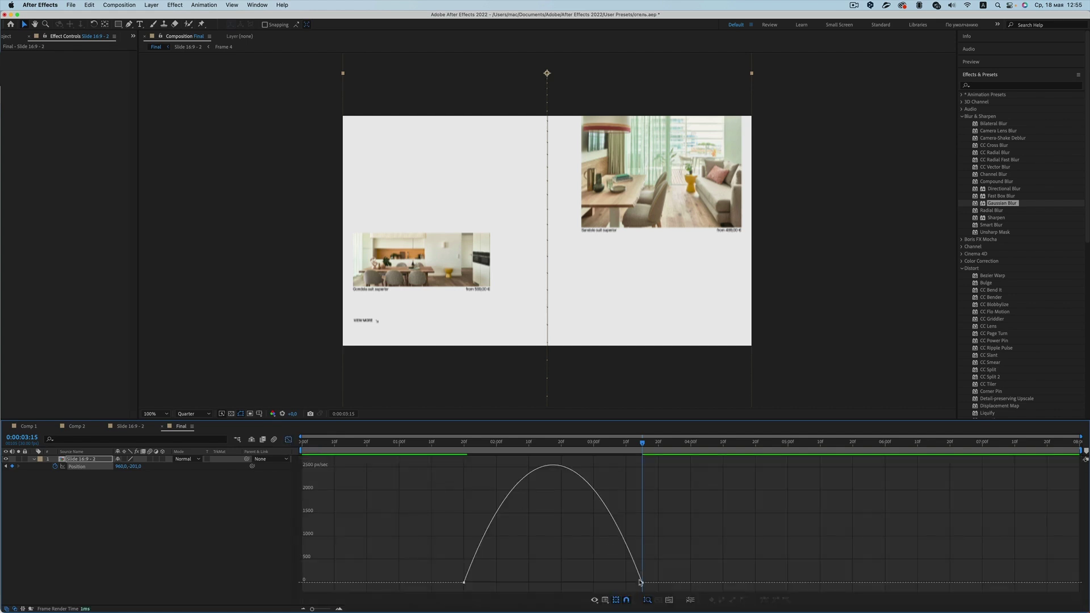
{"action": "left_click", "coordinate": [641, 582]}
{"action": "left_click_drag", "start_coordinate": [493, 583], "coordinate": [507, 583]}
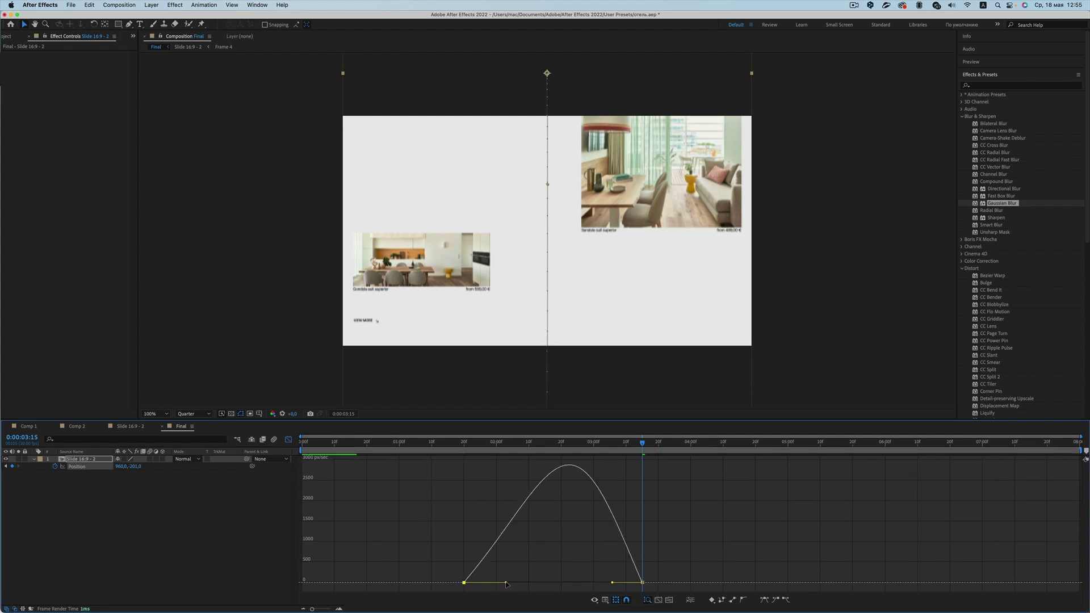
{"action": "left_click_drag", "start_coordinate": [612, 583], "coordinate": [553, 583]}
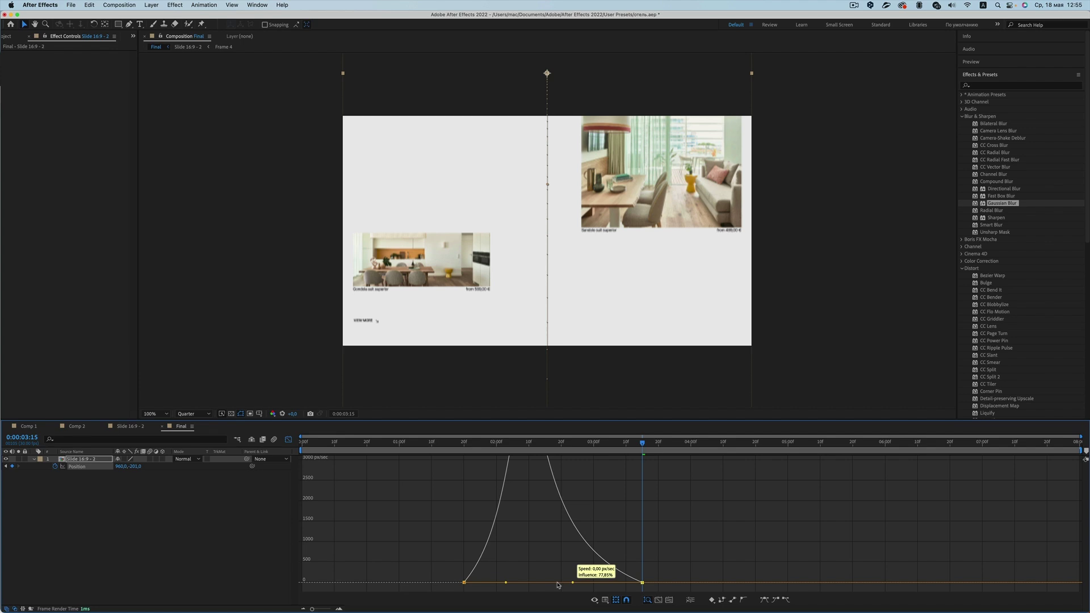
{"action": "left_click_drag", "start_coordinate": [507, 583], "coordinate": [509, 583]}
- Scrub and preview the eased page scroll from around 1:14
{"action": "left_click", "coordinate": [445, 443]}
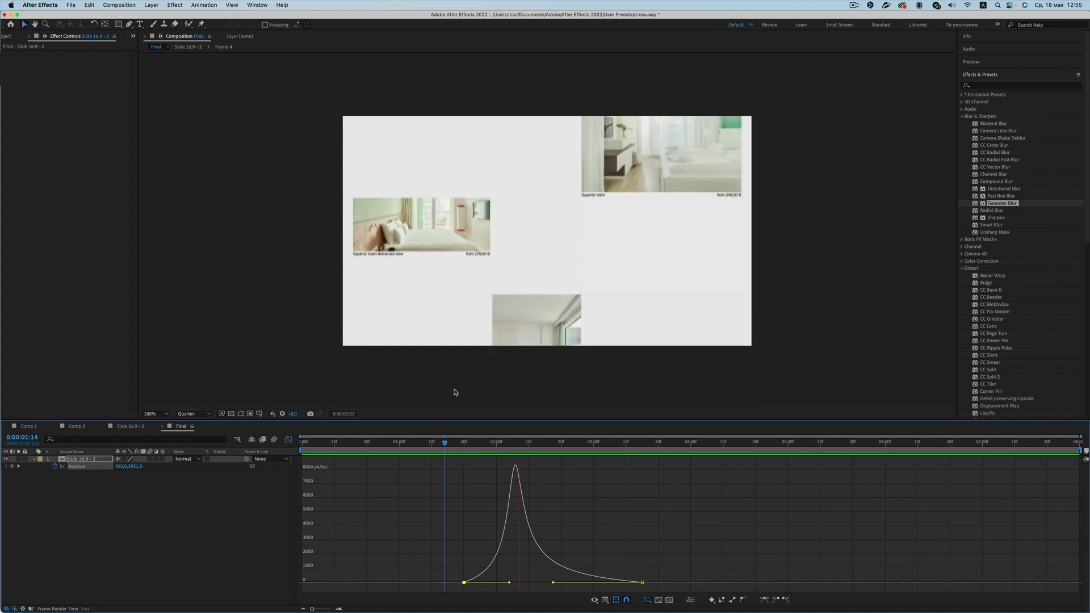
{"action": "left_click", "coordinate": [493, 443]}
{"action": "mouse_move", "coordinate": [498, 445]}
{"action": "left_mouse_down"}
{"action": "mouse_move", "coordinate": [576, 452]}
{"action": "mouse_move", "coordinate": [463, 472]}
{"action": "left_mouse_up"}
{"action": "key", "text": "space"}
{"action": "left_click", "coordinate": [511, 584]}
- Lengthen the first keyframe's ease, move the end keyframe to 3:20, and preview again
{"action": "left_click_drag", "start_coordinate": [510, 583], "coordinate": [514, 584]}
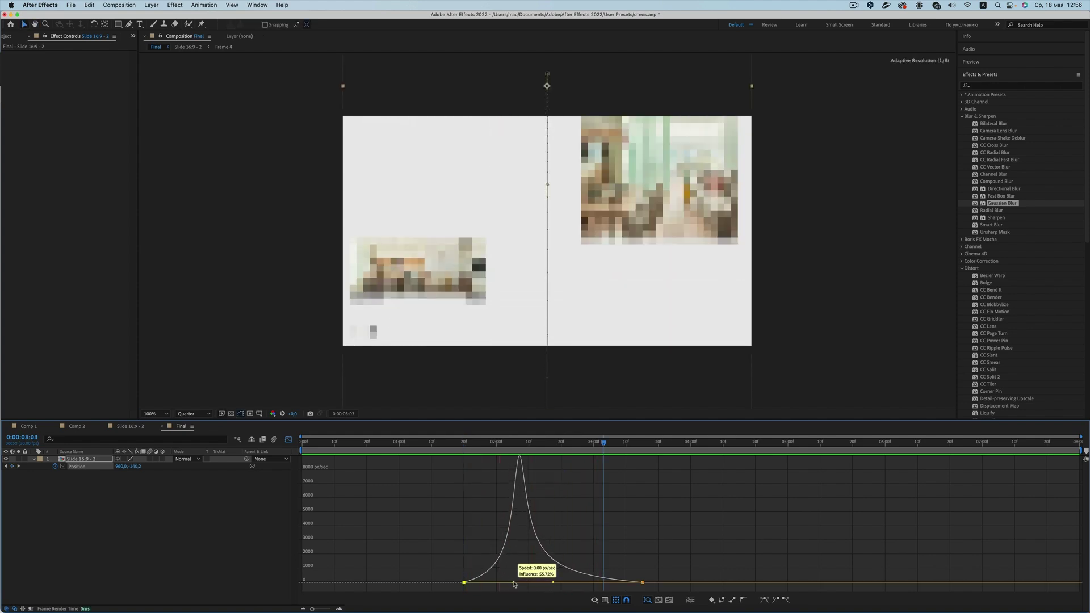
{"action": "left_click_drag", "start_coordinate": [644, 583], "coordinate": [658, 583]}
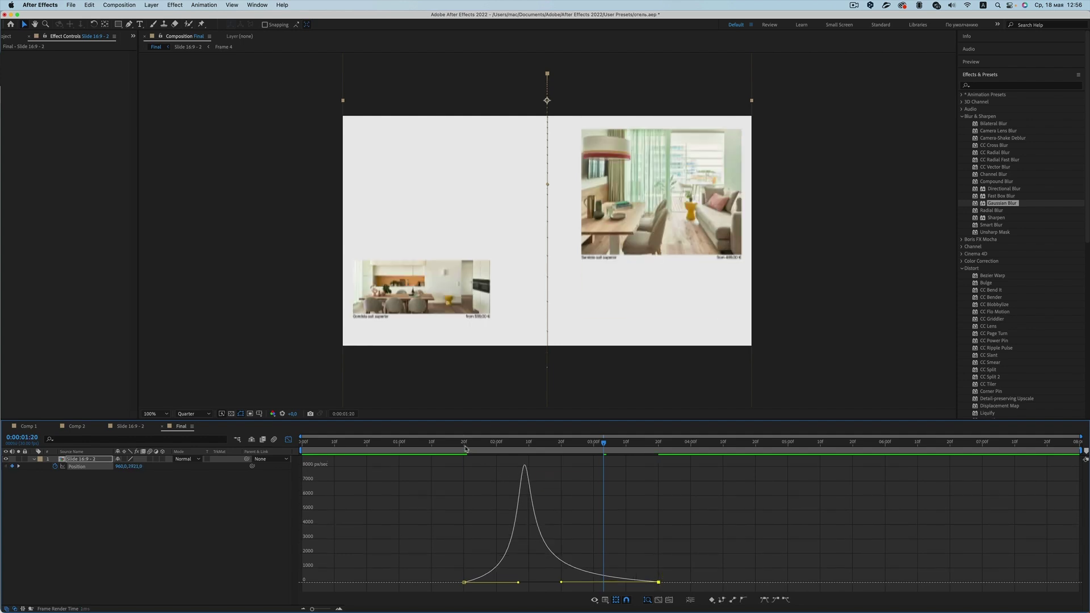
{"action": "left_click_drag", "start_coordinate": [465, 449], "coordinate": [515, 454]}
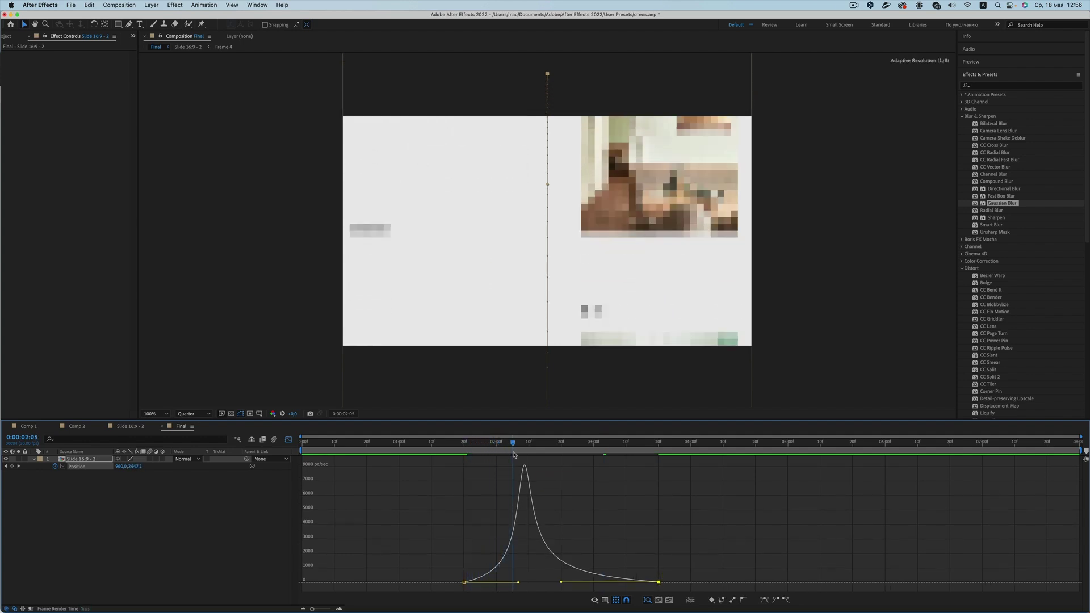
{"action": "left_click", "coordinate": [461, 444]}
{"action": "key", "text": "space"}
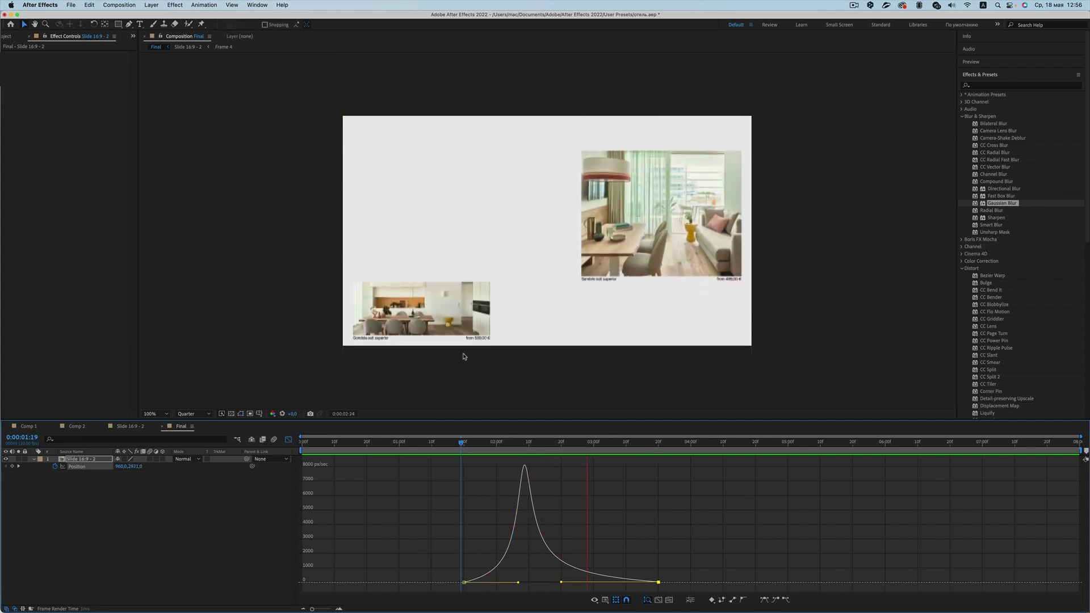
{"action": "key", "text": "space"}
{"action": "left_click", "coordinate": [467, 444]}
{"action": "left_click_drag", "start_coordinate": [468, 446], "coordinate": [491, 452]}
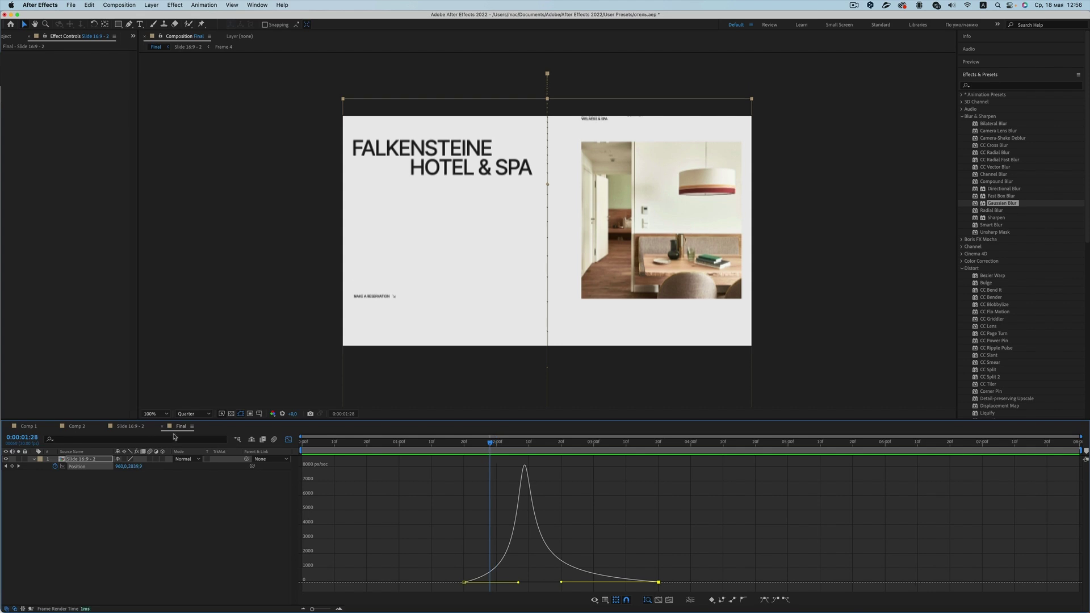
- Return to Slide 16:9 - 2, pan to the Rooms & Suites heading and select its text layer
{"action": "left_click", "coordinate": [130, 426]}
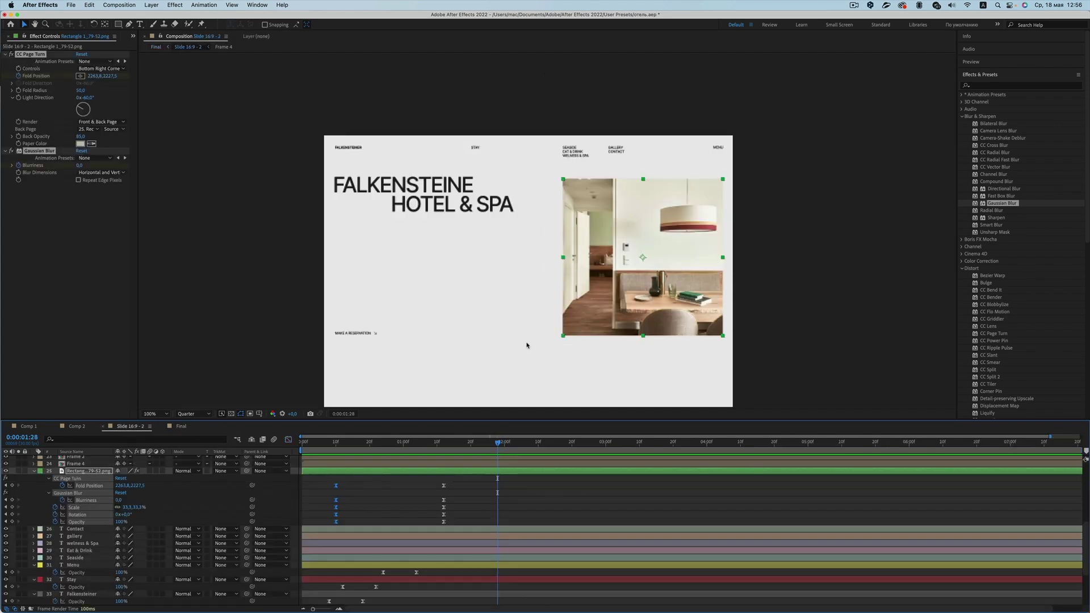
{"action": "left_click_drag", "start_coordinate": [505, 376], "coordinate": [507, 172]}
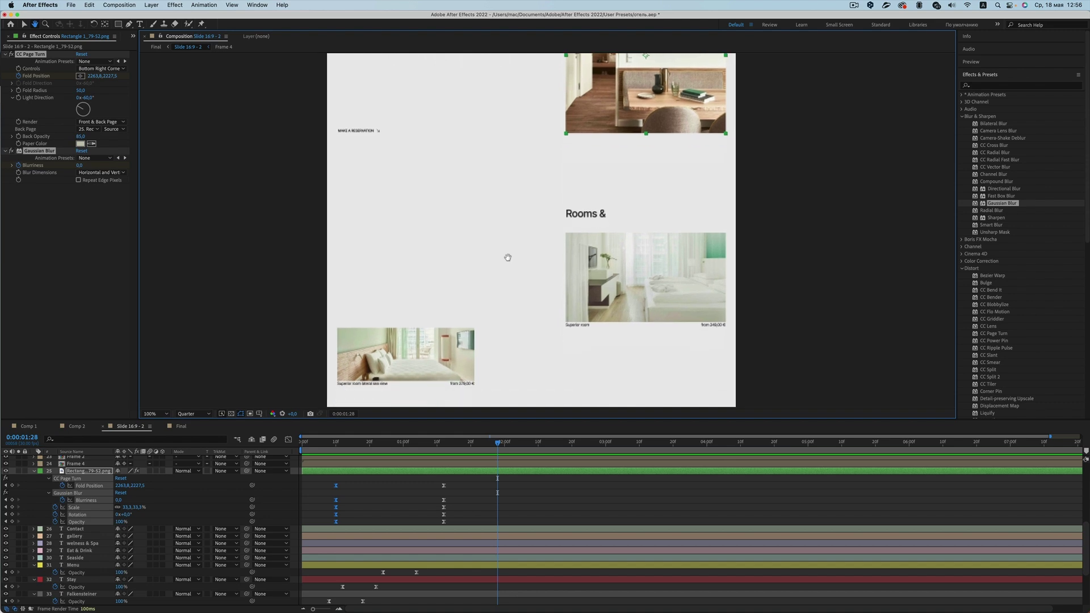
{"action": "double_click", "coordinate": [603, 214]}
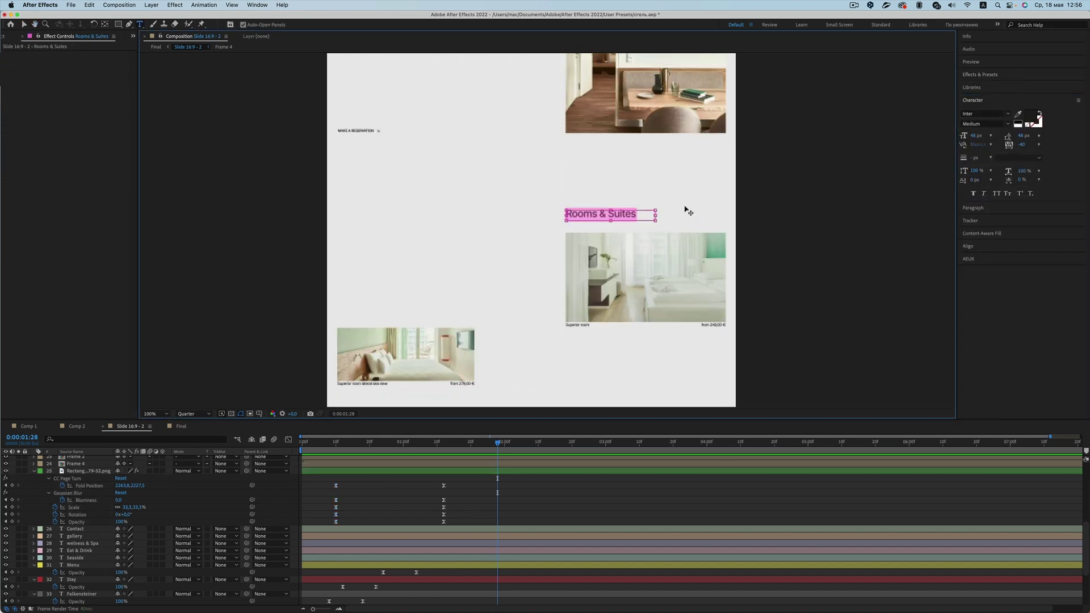
{"action": "left_click", "coordinate": [767, 212]}
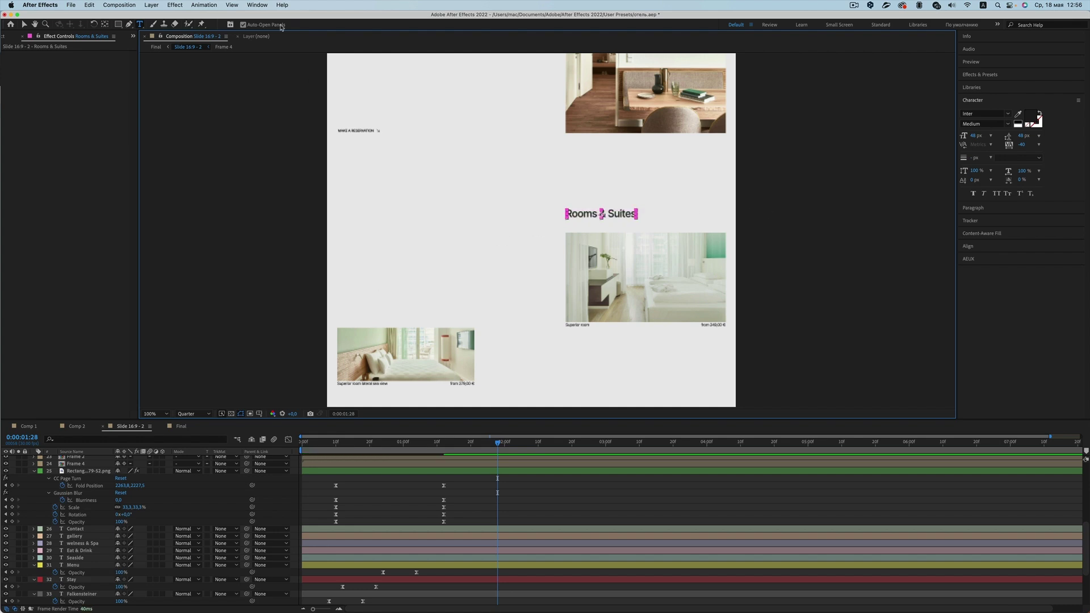
{"action": "left_click", "coordinate": [202, 5]}
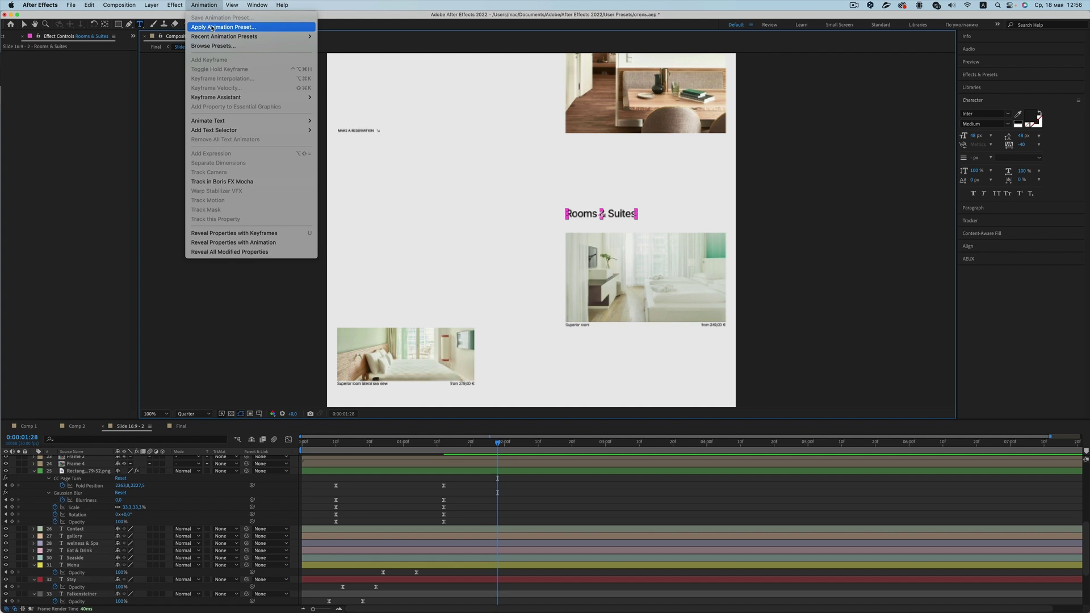
- Apply the Blur Headline 2.ffx animation preset to the Rooms & Suites heading
{"action": "left_click", "coordinate": [211, 27]}
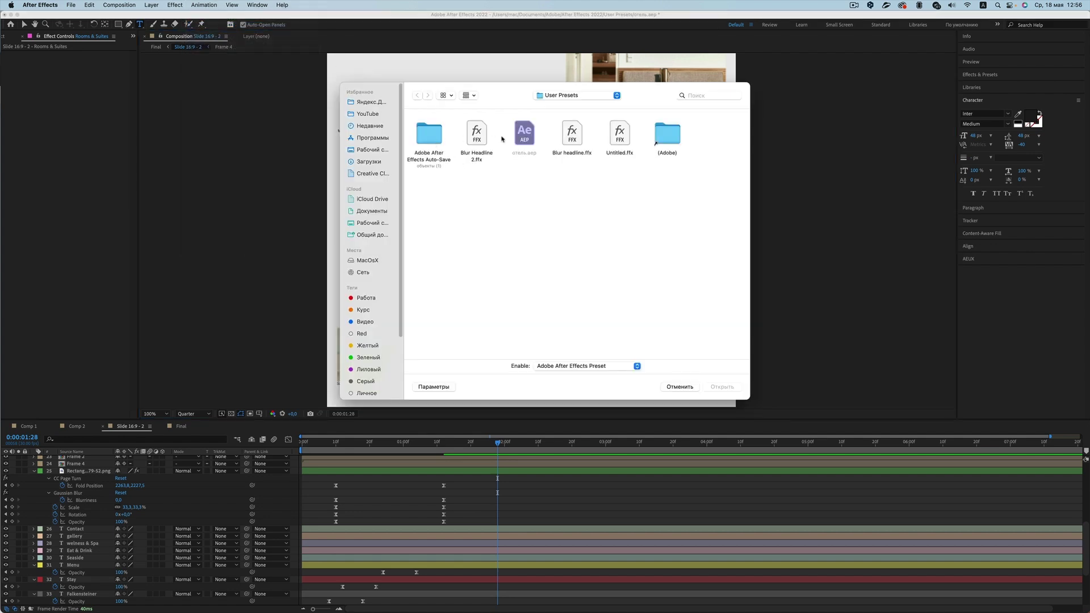
{"action": "left_click", "coordinate": [478, 135]}
{"action": "key", "text": "Return"}
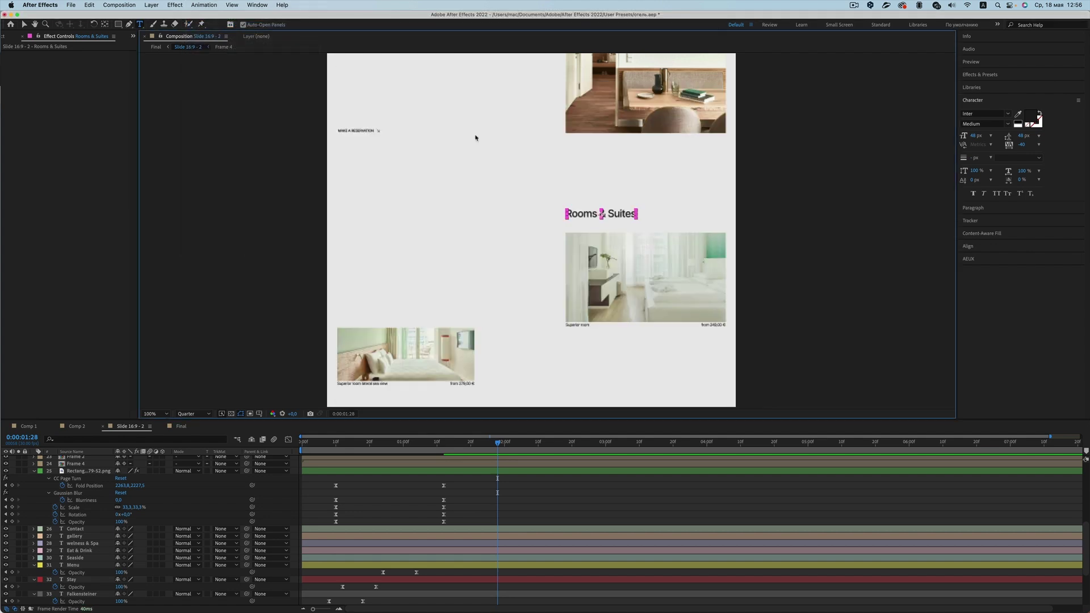
- Scrub back and forth to check the heading's blur-in, then switch to the Final composition
{"action": "left_click_drag", "start_coordinate": [498, 444], "coordinate": [564, 446]}
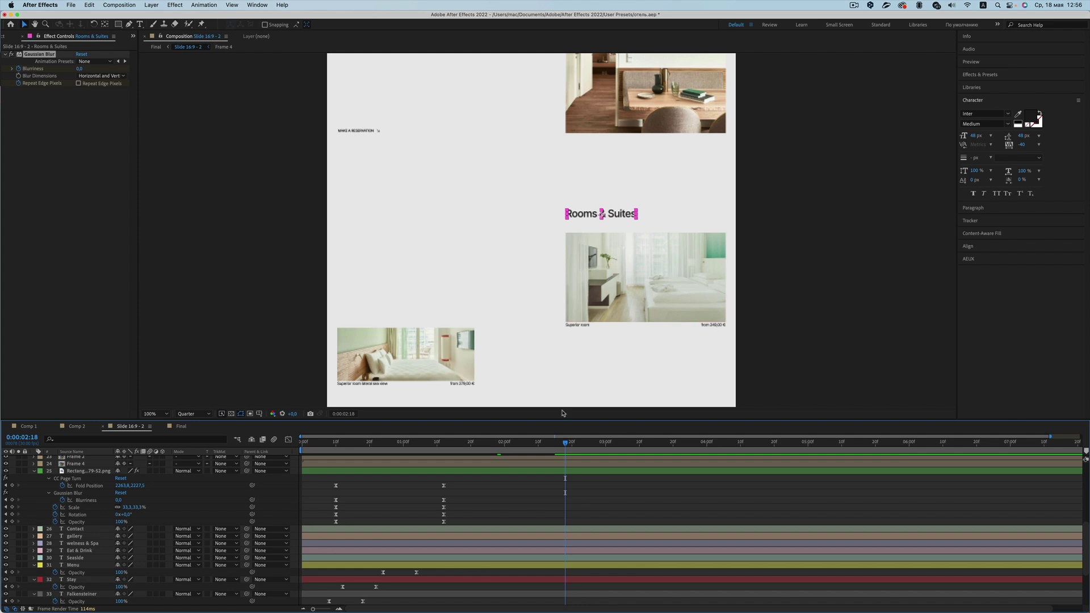
{"action": "key", "text": "Page_Up"}
{"action": "key", "text": "Page_Up"}
{"action": "key", "text": "Page_Up"}
{"action": "left_click_drag", "start_coordinate": [545, 445], "coordinate": [518, 445]}
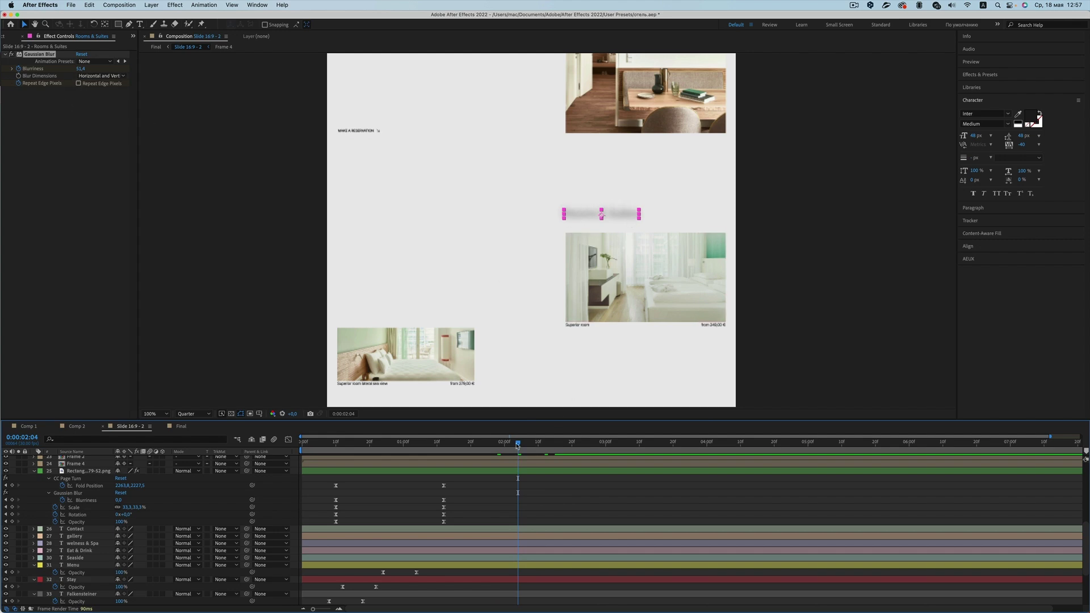
{"action": "left_click_drag", "start_coordinate": [516, 443], "coordinate": [511, 444]}
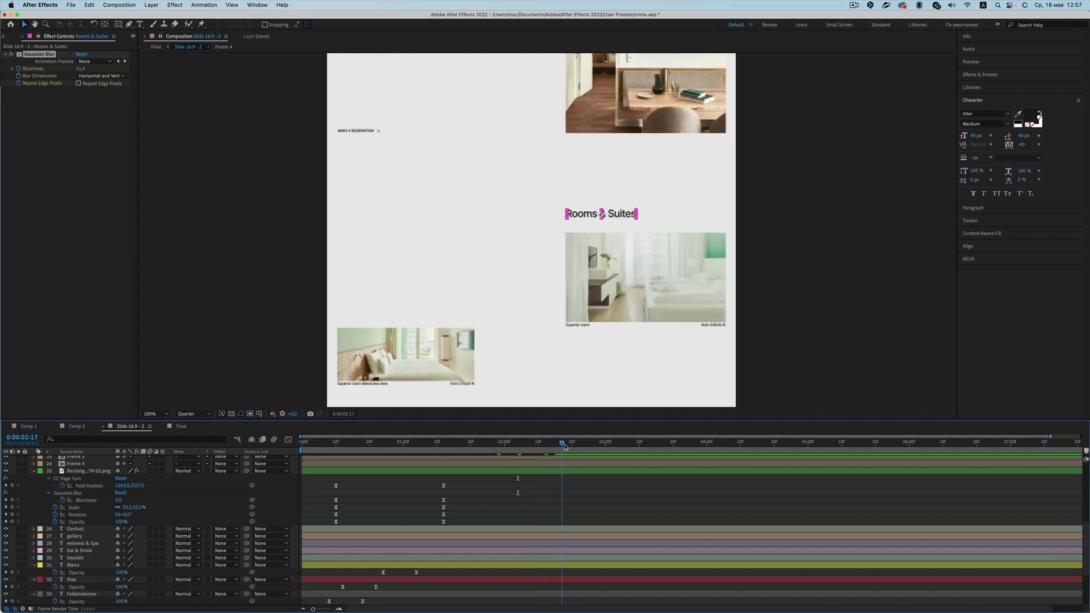
{"action": "mouse_move", "coordinate": [511, 443]}
{"action": "left_mouse_down"}
{"action": "mouse_move", "coordinate": [528, 443]}
{"action": "mouse_move", "coordinate": [507, 456]}
{"action": "left_mouse_up"}
{"action": "left_click", "coordinate": [180, 426]}
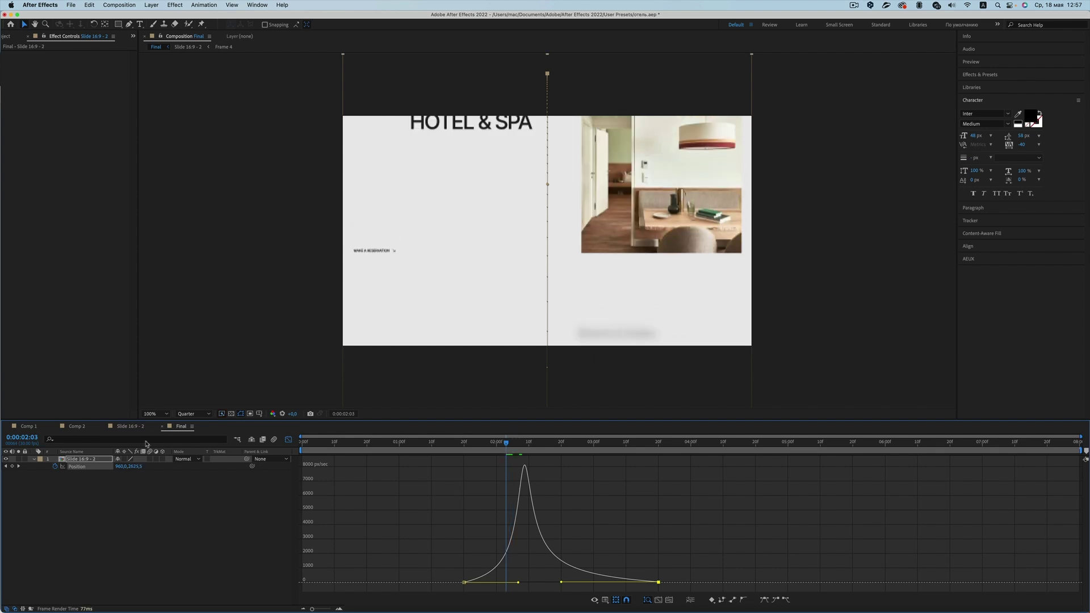
- Go back to Slide 16:9 - 2, pan to the room photos and return to the Selection tool
{"action": "left_click", "coordinate": [131, 426]}
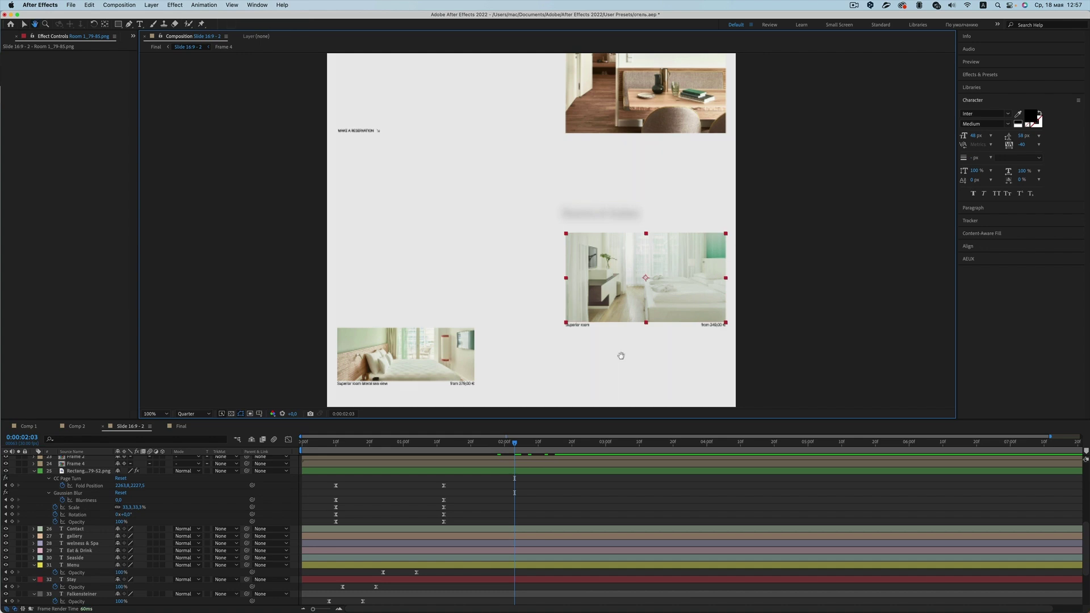
{"action": "left_click_drag", "start_coordinate": [619, 352], "coordinate": [568, 258]}
{"action": "key", "text": "v"}
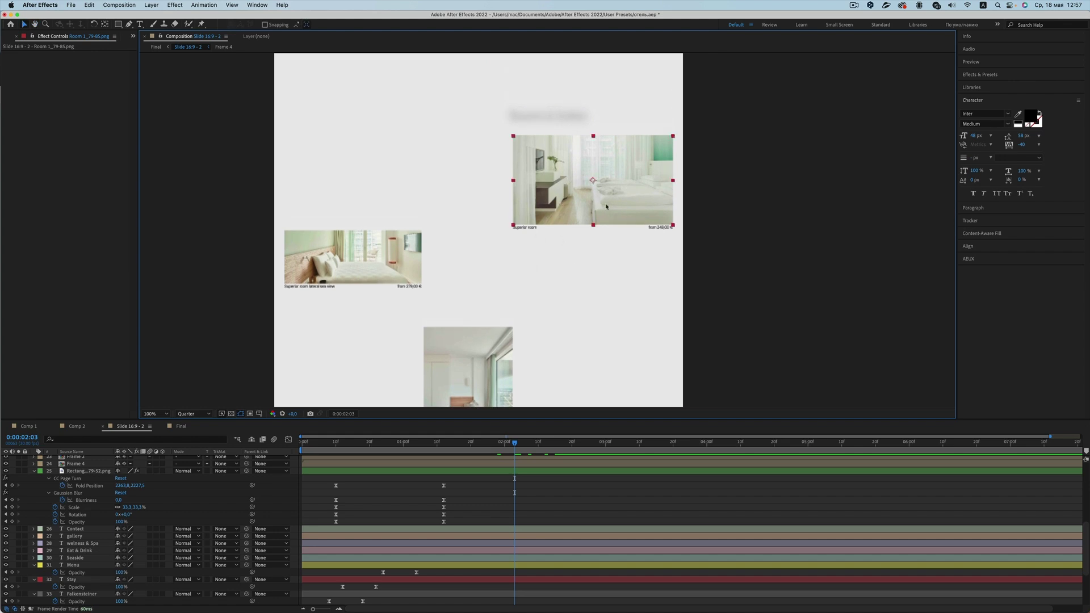
- Review the Comp 1 and Comp 2 animations, then return to Slide 16:9 - 2
{"action": "left_click", "coordinate": [26, 427]}
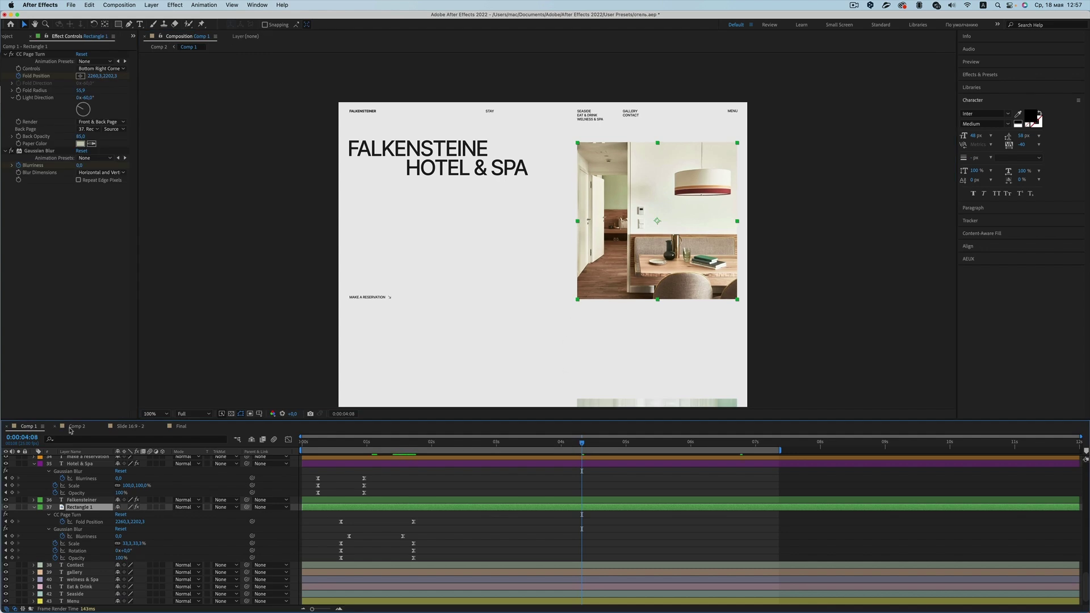
{"action": "left_click", "coordinate": [74, 427]}
{"action": "mouse_move", "coordinate": [582, 446]}
{"action": "left_mouse_down"}
{"action": "mouse_move", "coordinate": [526, 452]}
{"action": "mouse_move", "coordinate": [544, 452]}
{"action": "left_mouse_up"}
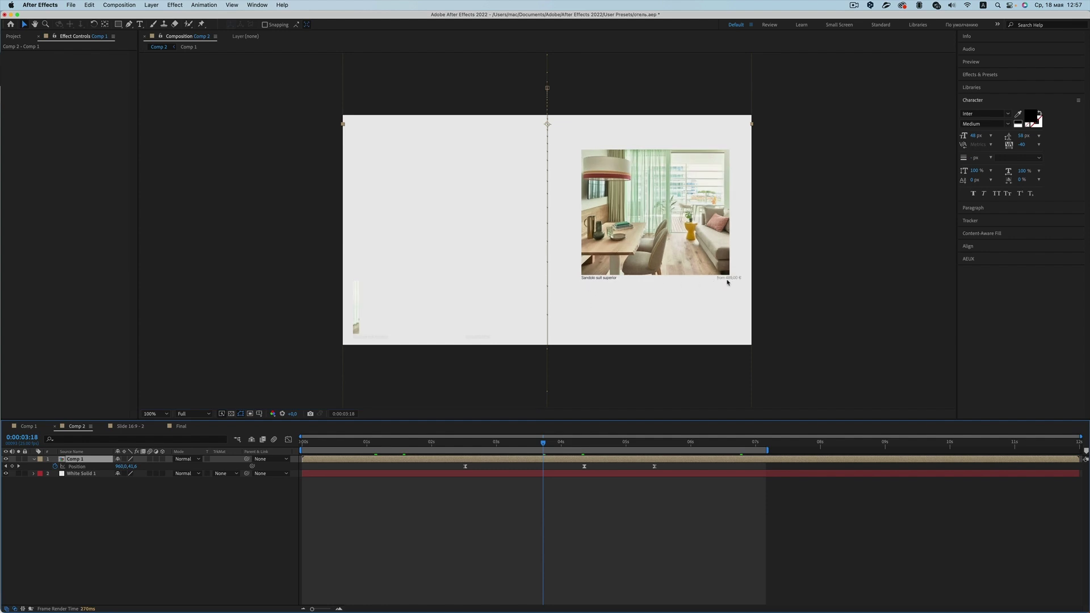
{"action": "left_click", "coordinate": [131, 427]}
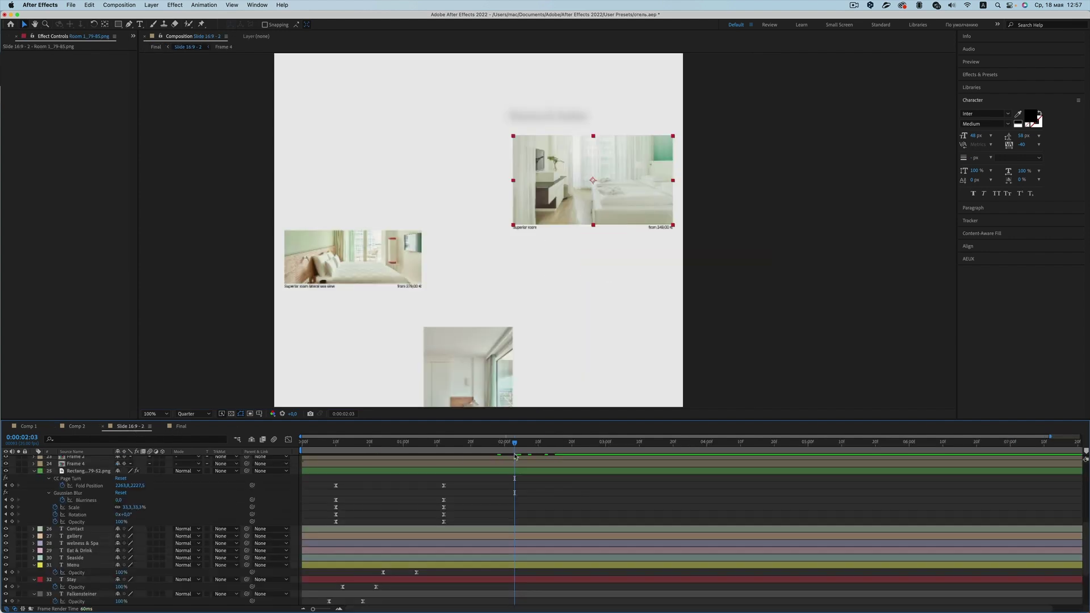
{"action": "left_click", "coordinate": [577, 206]}
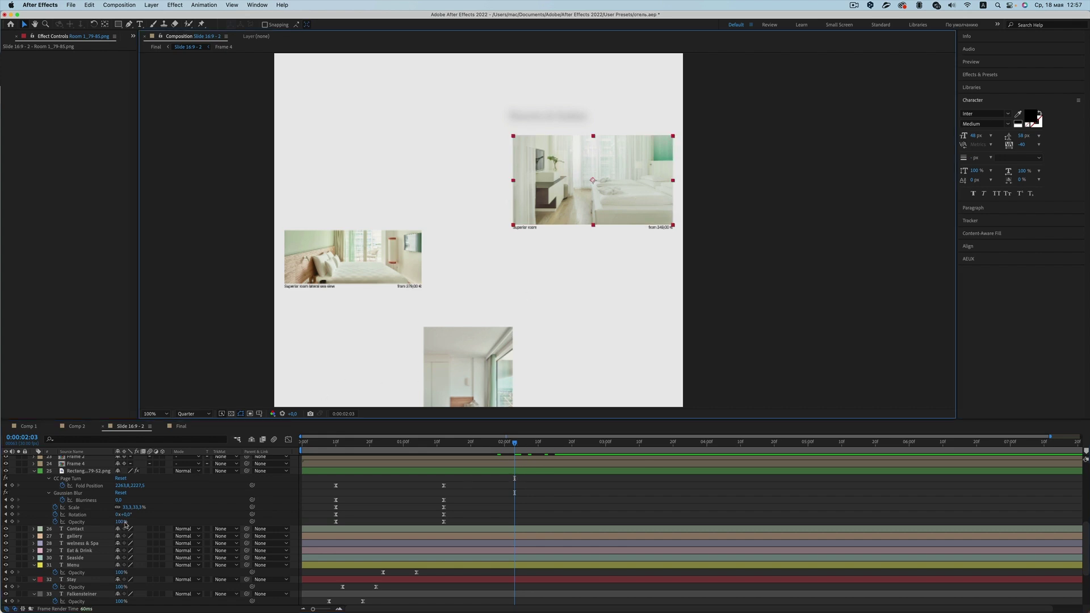
- Duplicate Room 1_79-85.png and set the lower copy's TrkMat to Alpha Matte from the upper copy
{"action": "scroll", "coordinate": [74, 519], "scroll_direction": "up", "scroll_amount": 5}
{"action": "scroll", "coordinate": [73, 519], "scroll_direction": "up", "scroll_amount": 5}
{"action": "scroll", "coordinate": [74, 518], "scroll_direction": "up", "scroll_amount": 5}
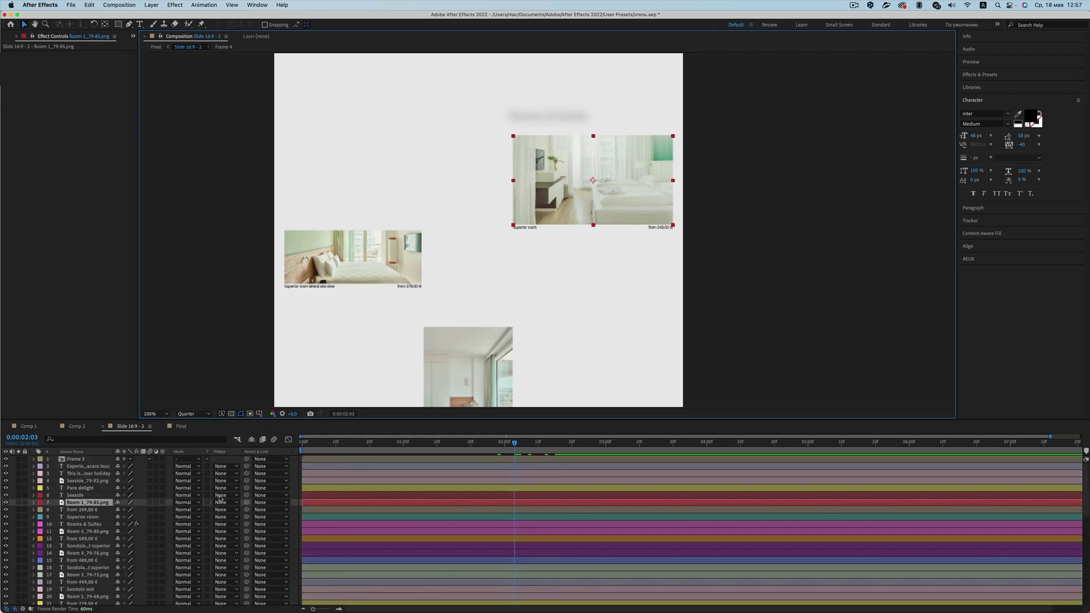
{"action": "key", "text": "ctrl+d"}
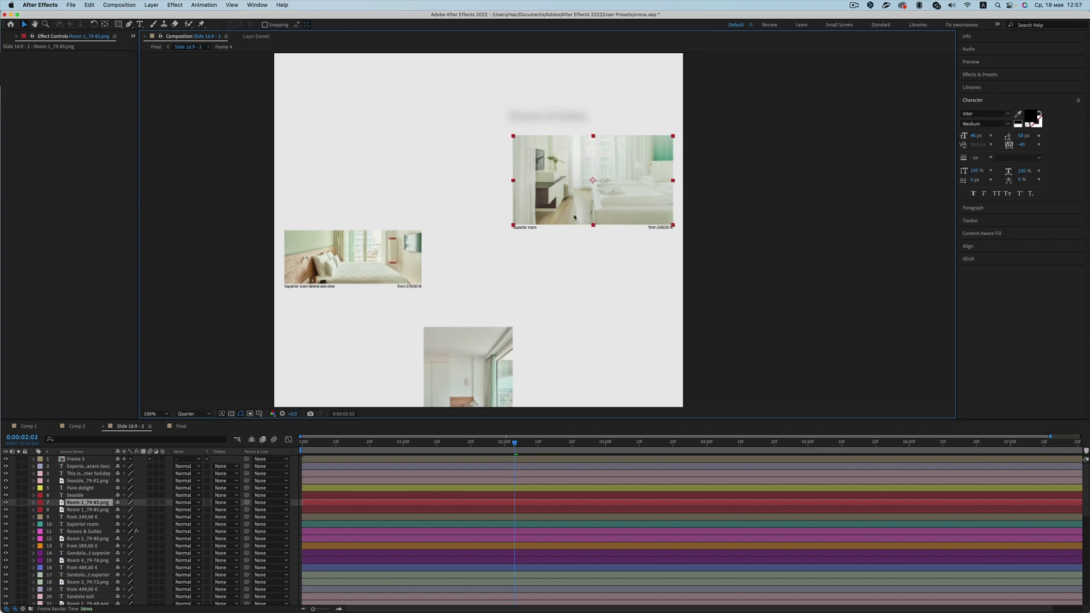
{"action": "left_click", "coordinate": [96, 509]}
{"action": "left_click", "coordinate": [91, 503]}
{"action": "left_click", "coordinate": [102, 510]}
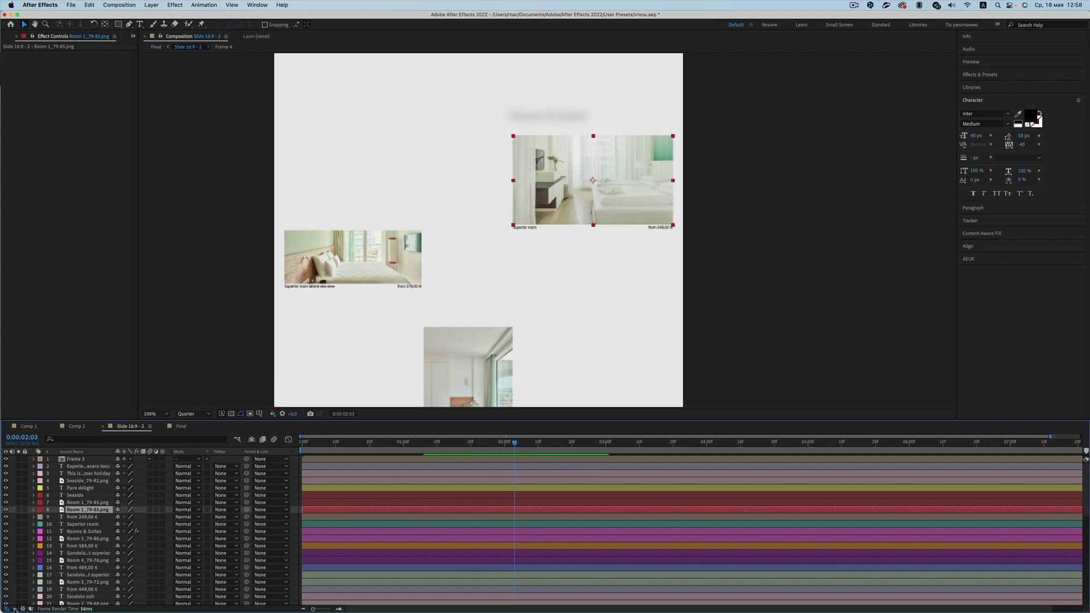
{"action": "left_click", "coordinate": [231, 509]}
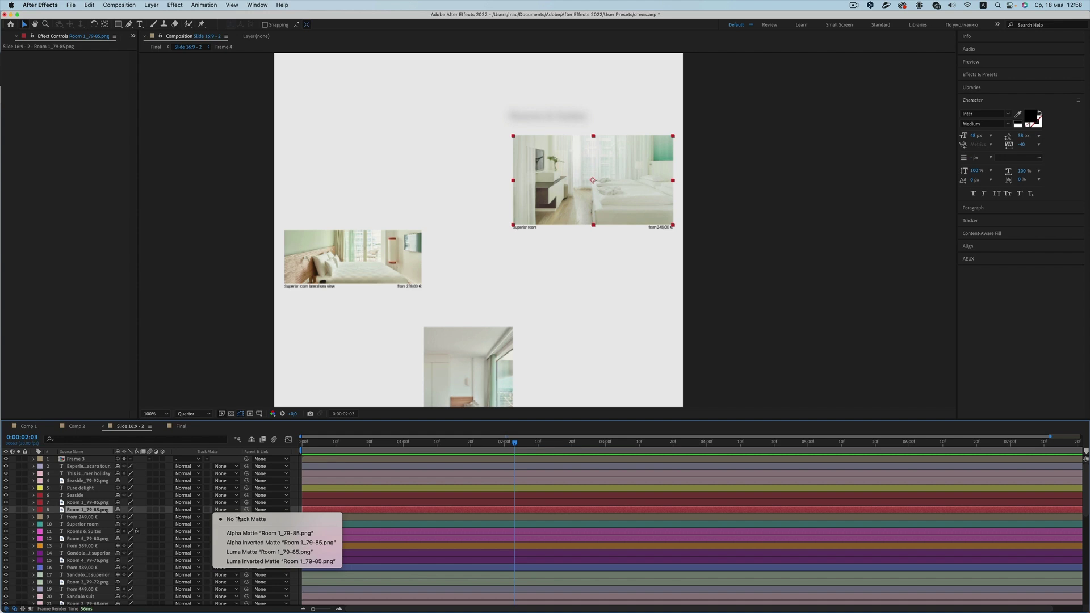
{"action": "left_click", "coordinate": [260, 535]}
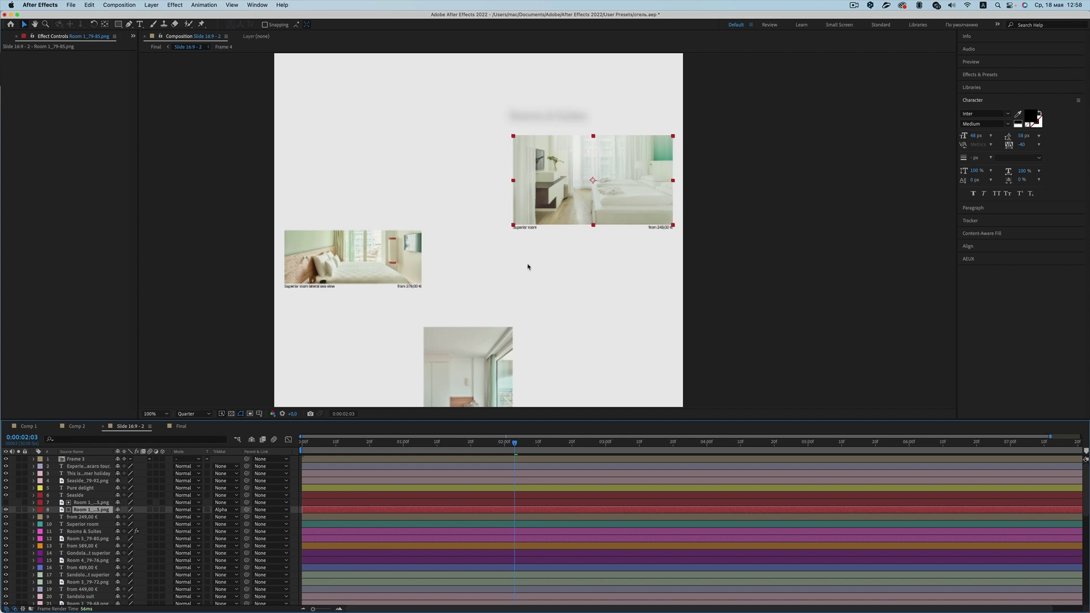
{"action": "left_click", "coordinate": [87, 503]}
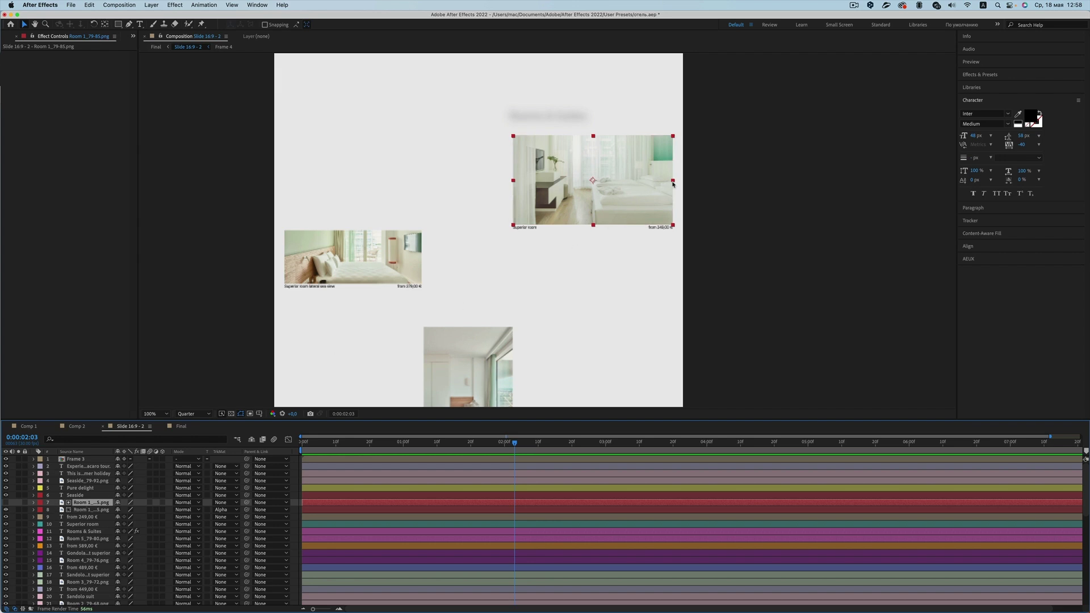
- Move the matte copy's anchor point to the photo's left edge and reveal its 33.3% Scale
{"action": "left_click_drag", "start_coordinate": [673, 184], "coordinate": [647, 183]}
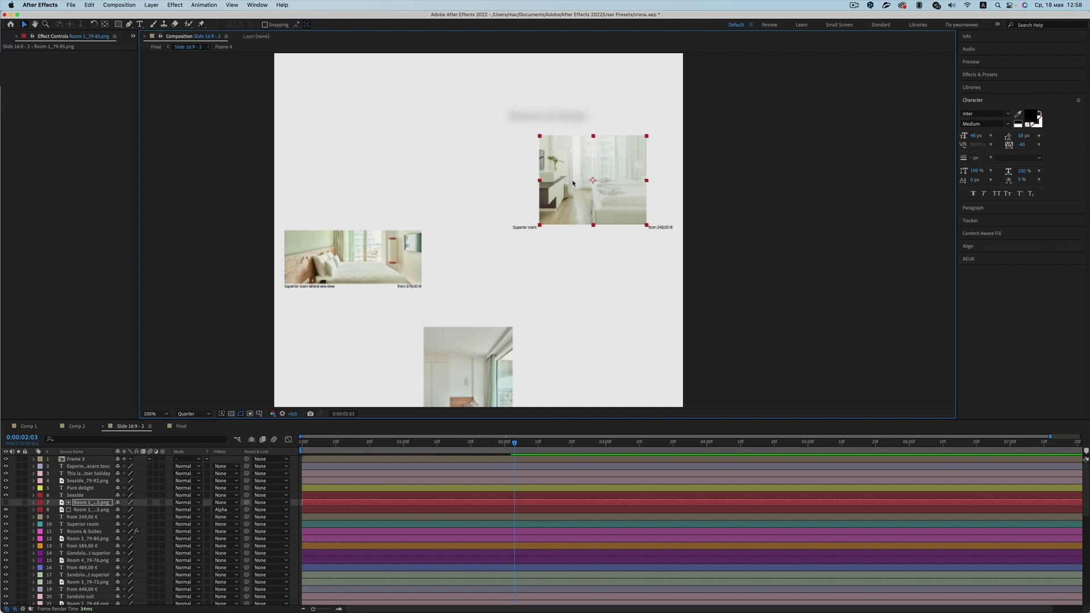
{"action": "left_click_drag", "start_coordinate": [540, 180], "coordinate": [513, 181]}
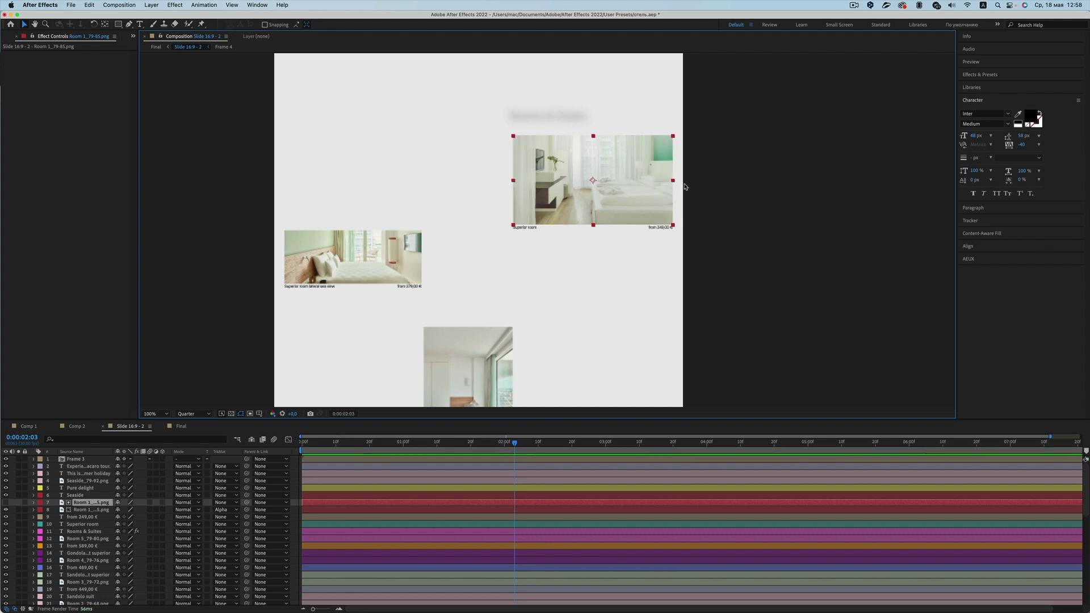
{"action": "left_click", "coordinate": [106, 24]}
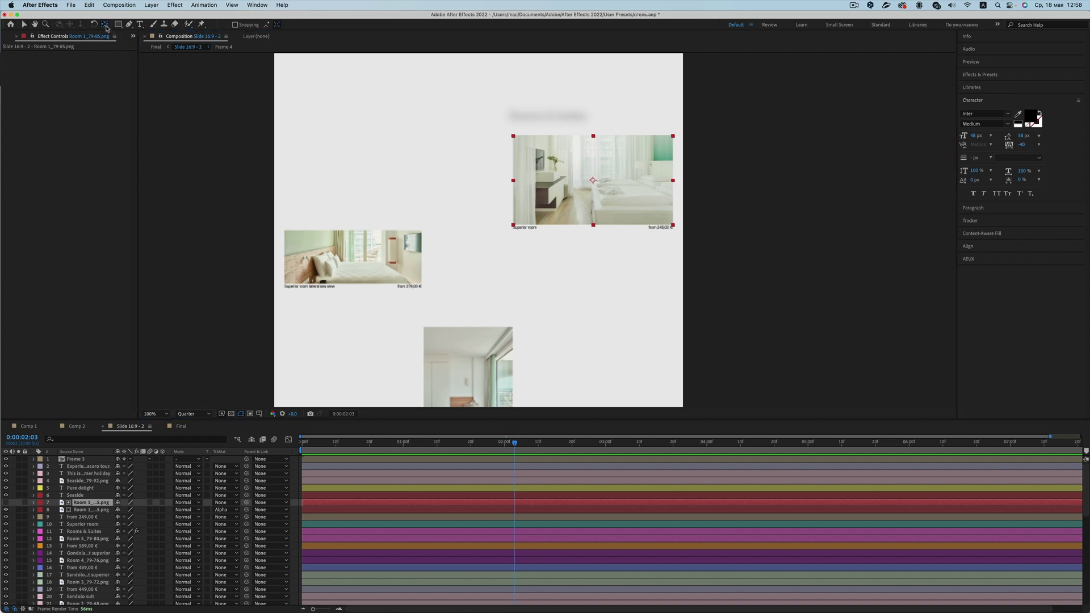
{"action": "left_click_drag", "start_coordinate": [592, 181], "coordinate": [515, 184]}
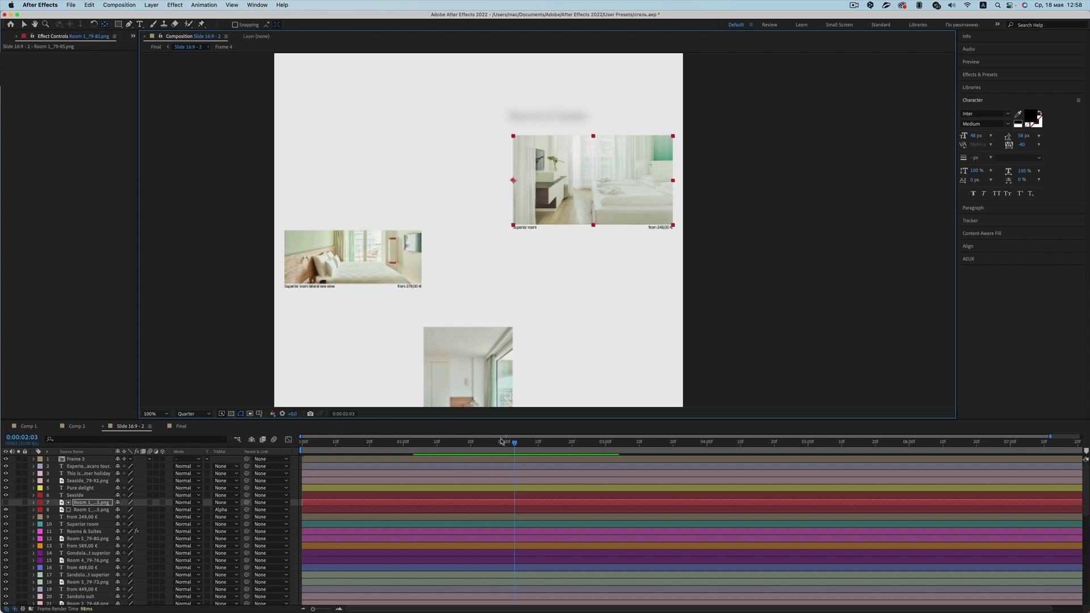
{"action": "left_click_drag", "start_coordinate": [512, 444], "coordinate": [515, 446]}
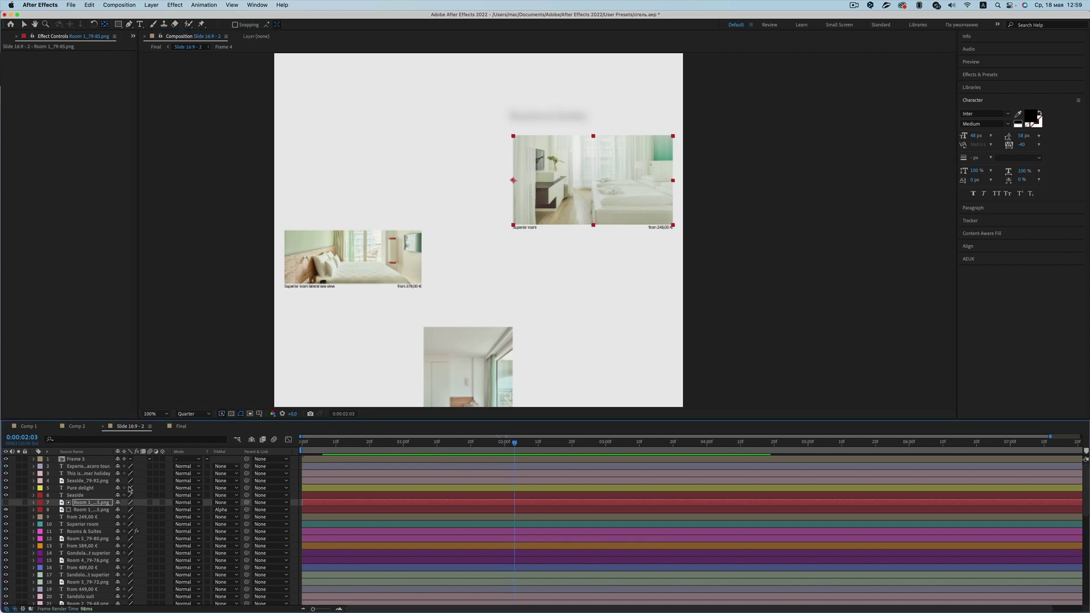
{"action": "key", "text": "s"}
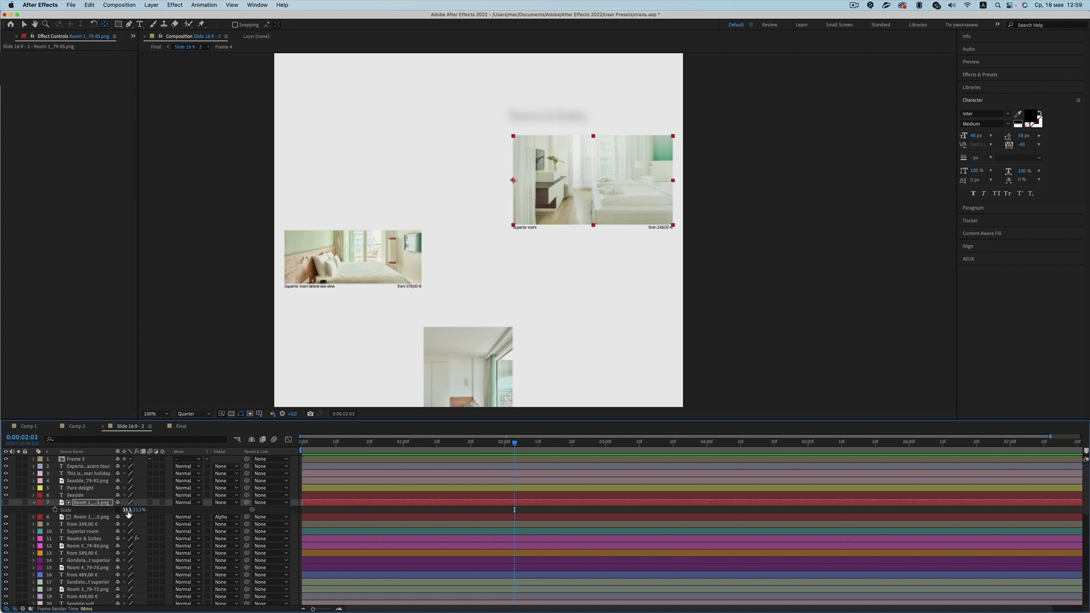
- Keyframe the matte's Scale from 0,33.3% at 0:00:02:03 to 33.3% at 0:00:02:16
{"action": "left_click", "coordinate": [56, 510]}
{"action": "left_click_drag", "start_coordinate": [515, 445], "coordinate": [558, 445]}
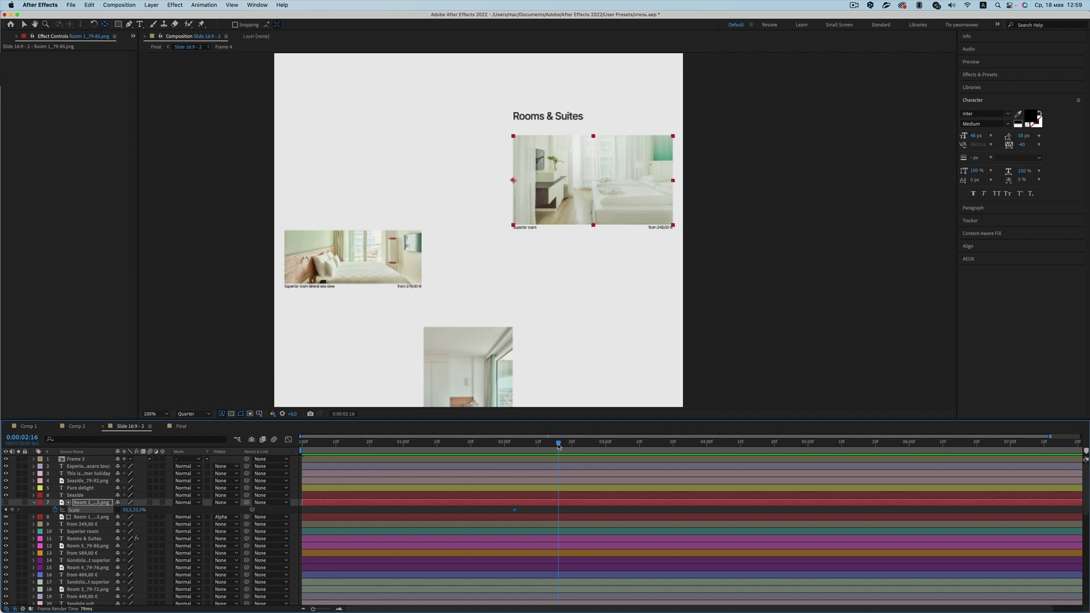
{"action": "left_click", "coordinate": [12, 510]}
{"action": "left_click_drag", "start_coordinate": [558, 445], "coordinate": [515, 445]}
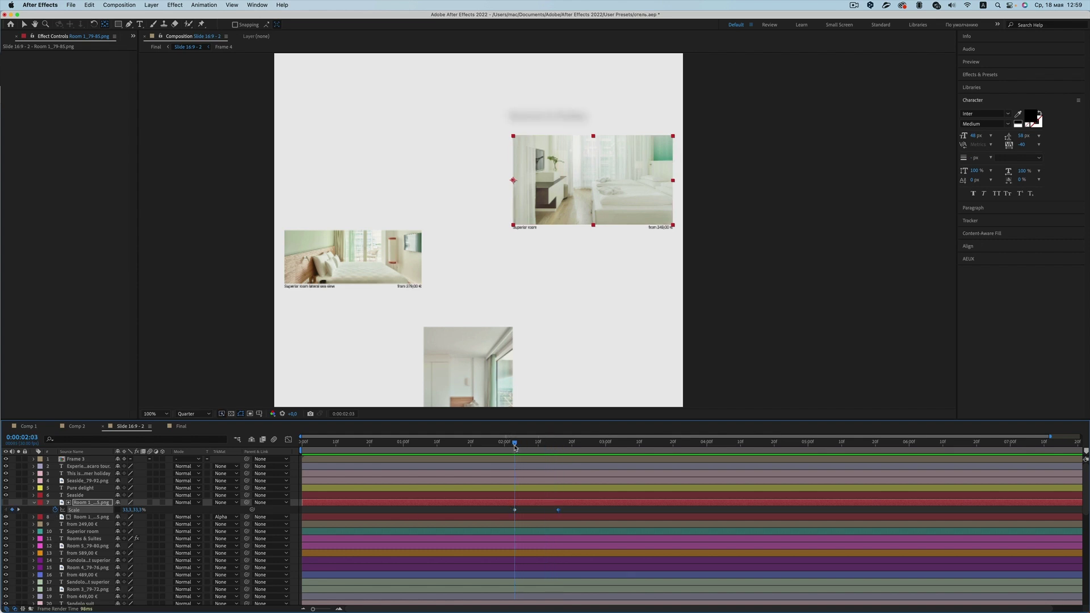
{"action": "left_click", "coordinate": [128, 509]}
{"action": "type", "text": "0"}
{"action": "key", "text": "Return"}
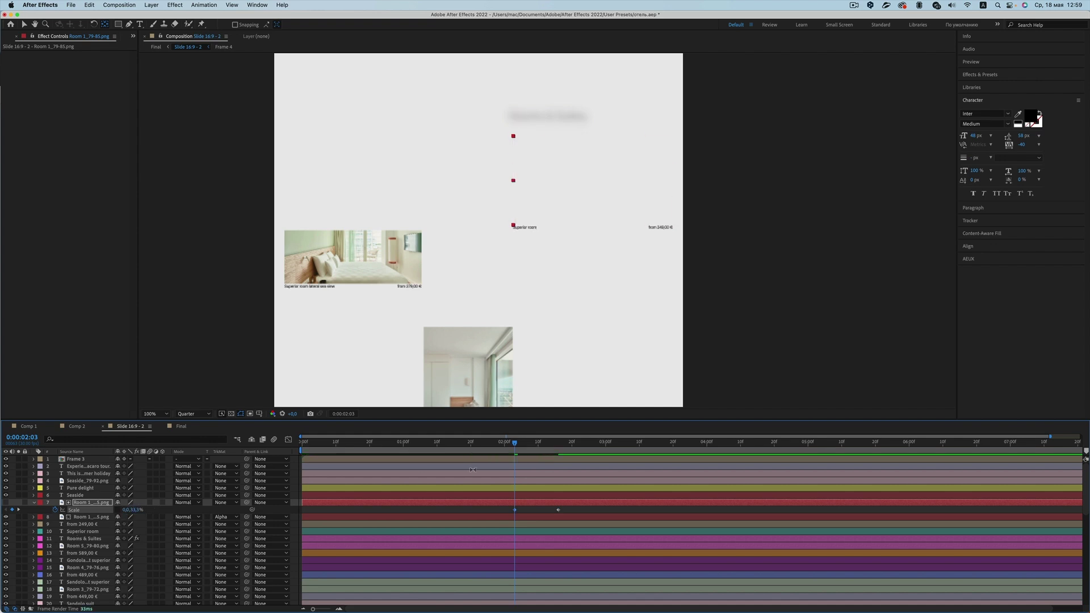
{"action": "left_click_drag", "start_coordinate": [515, 447], "coordinate": [559, 452]}
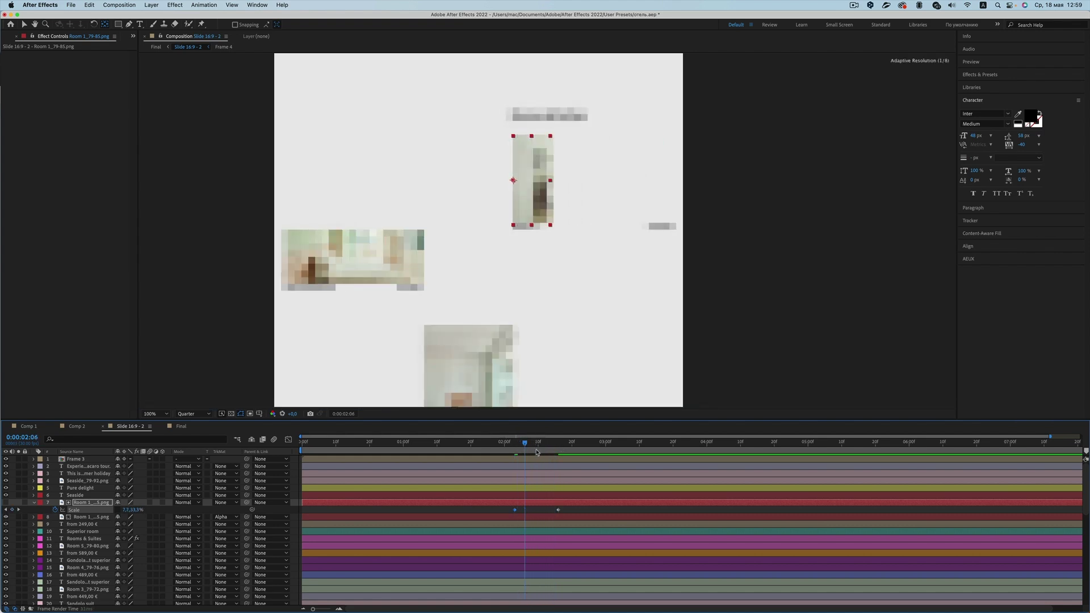
{"action": "left_click_drag", "start_coordinate": [564, 513], "coordinate": [513, 513]}
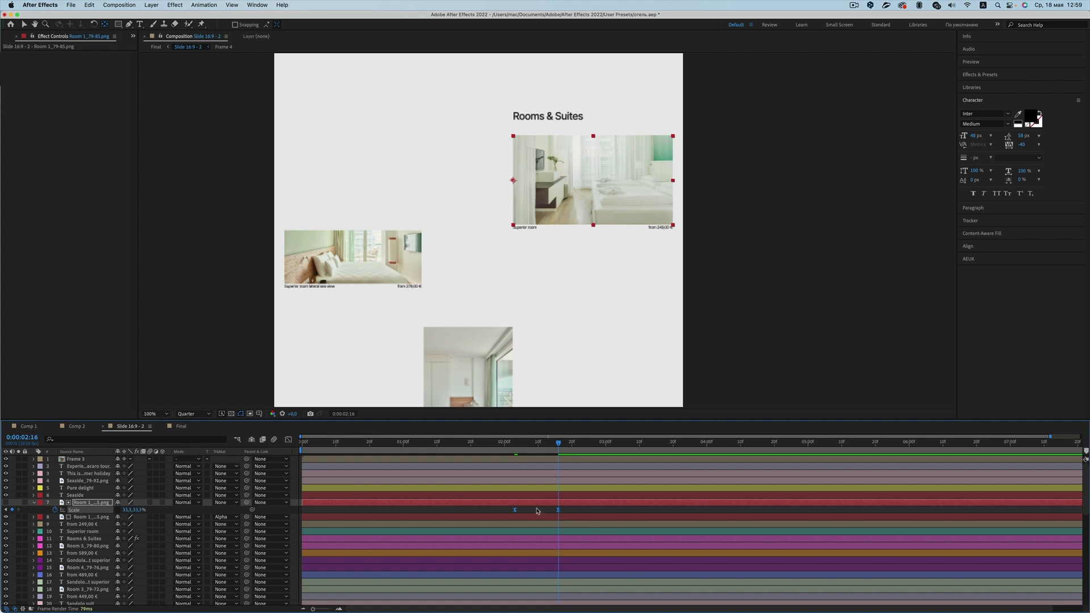
- In the speed graph, increase both Scale keyframes' ease influence and preview the wipe
{"action": "left_click", "coordinate": [289, 439]}
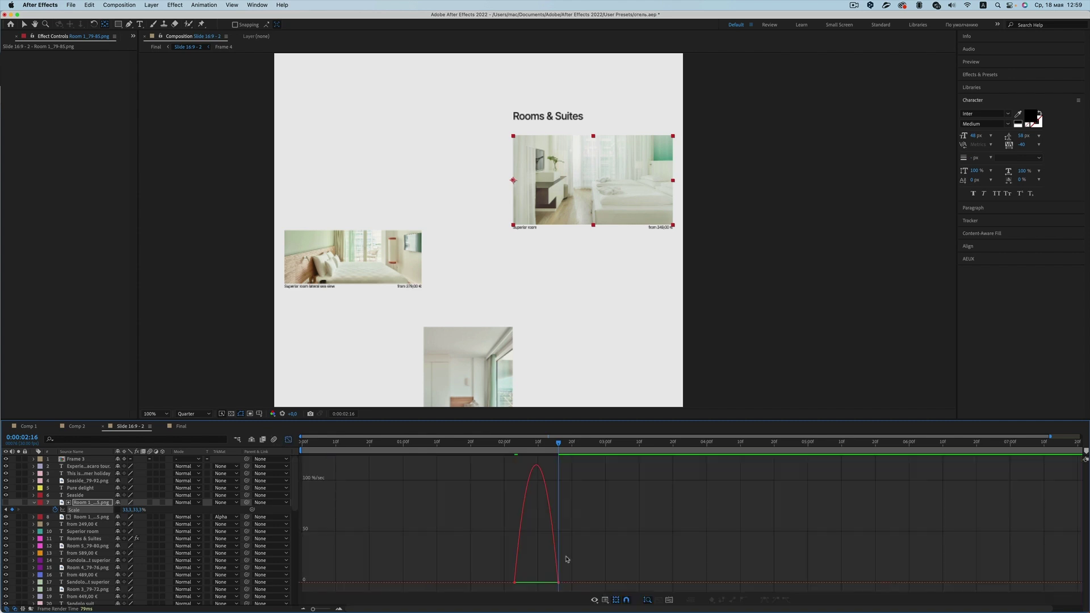
{"action": "left_click", "coordinate": [521, 583]}
{"action": "left_click_drag", "start_coordinate": [523, 583], "coordinate": [533, 583]}
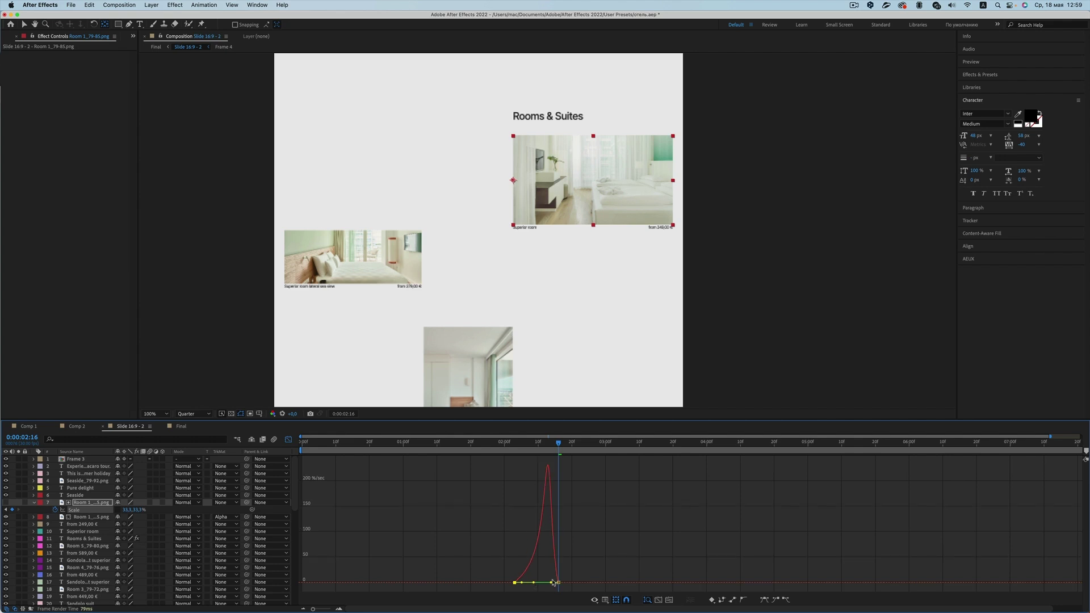
{"action": "left_click_drag", "start_coordinate": [550, 583], "coordinate": [537, 583]}
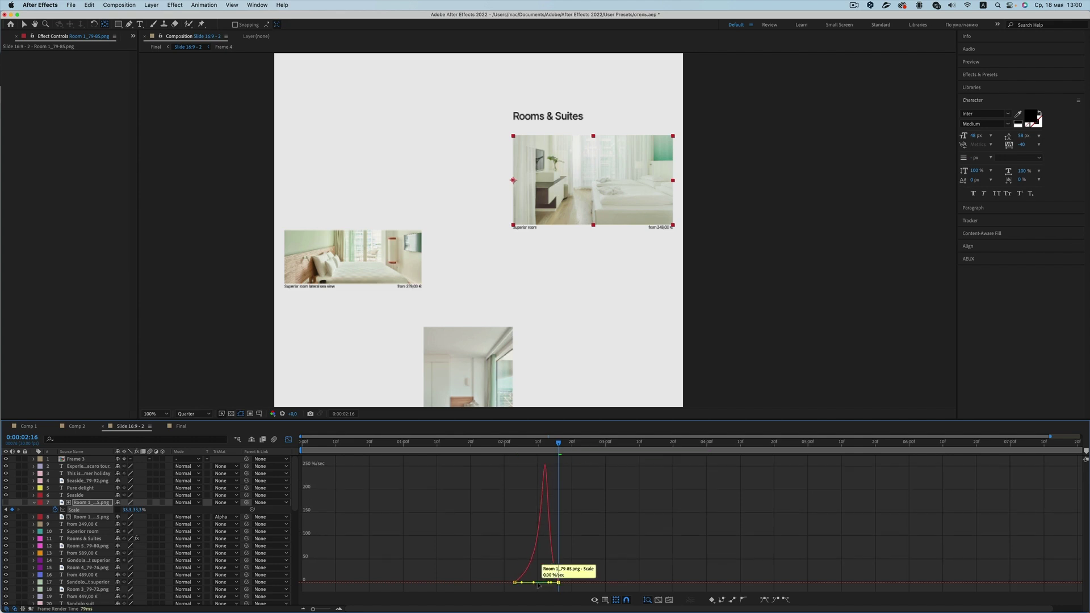
{"action": "left_click", "coordinate": [502, 443]}
{"action": "key", "text": "space"}
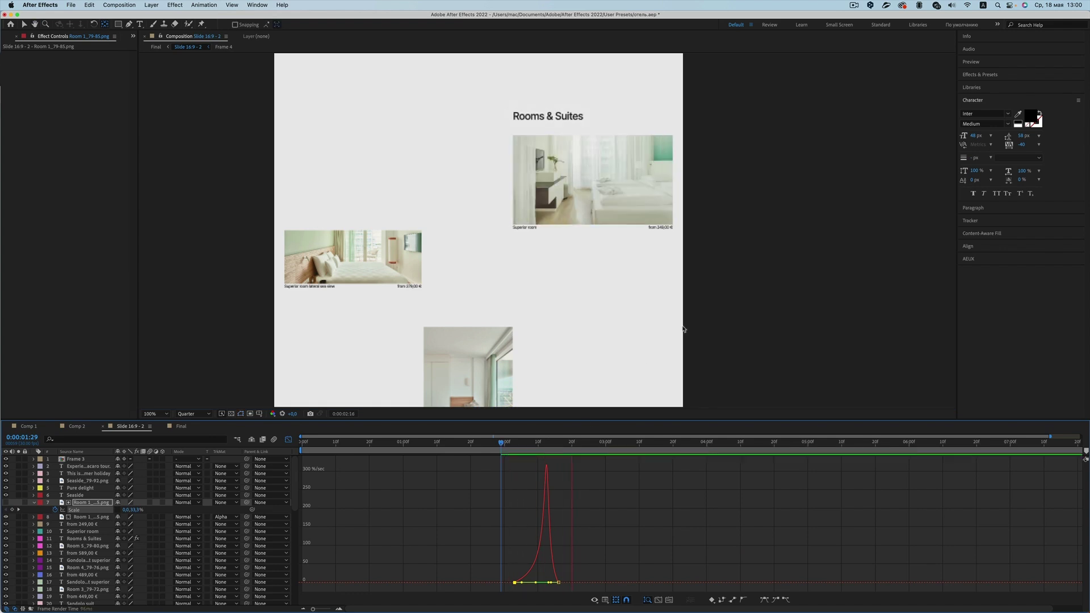
- Refine the end keyframe's influence to about 31%, replay the eased wipe, and return to the layer bars
{"action": "key", "text": "y"}
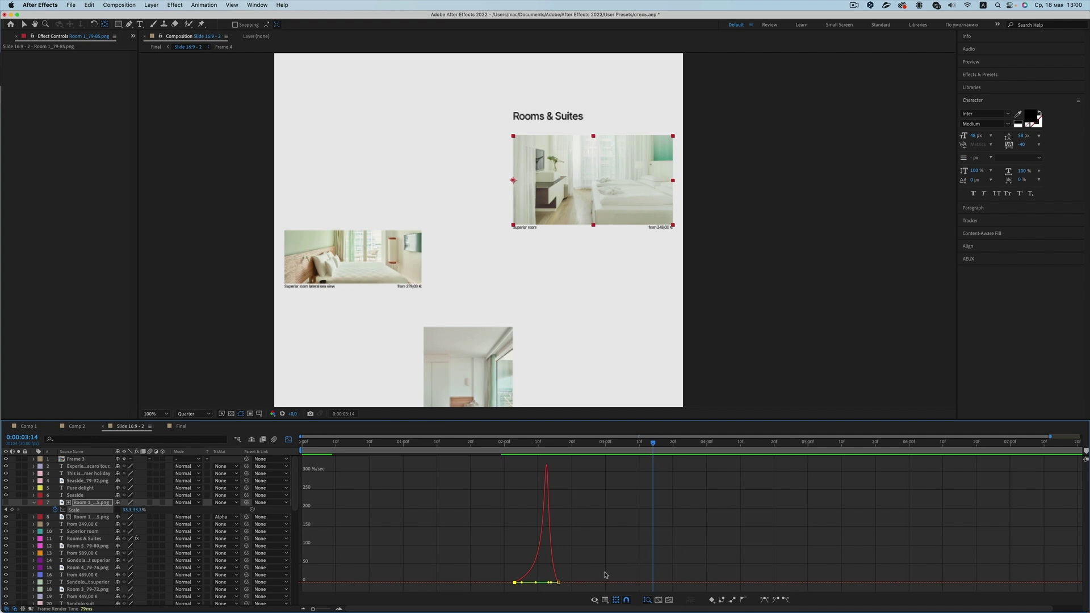
{"action": "left_click_drag", "start_coordinate": [552, 584], "coordinate": [555, 585]}
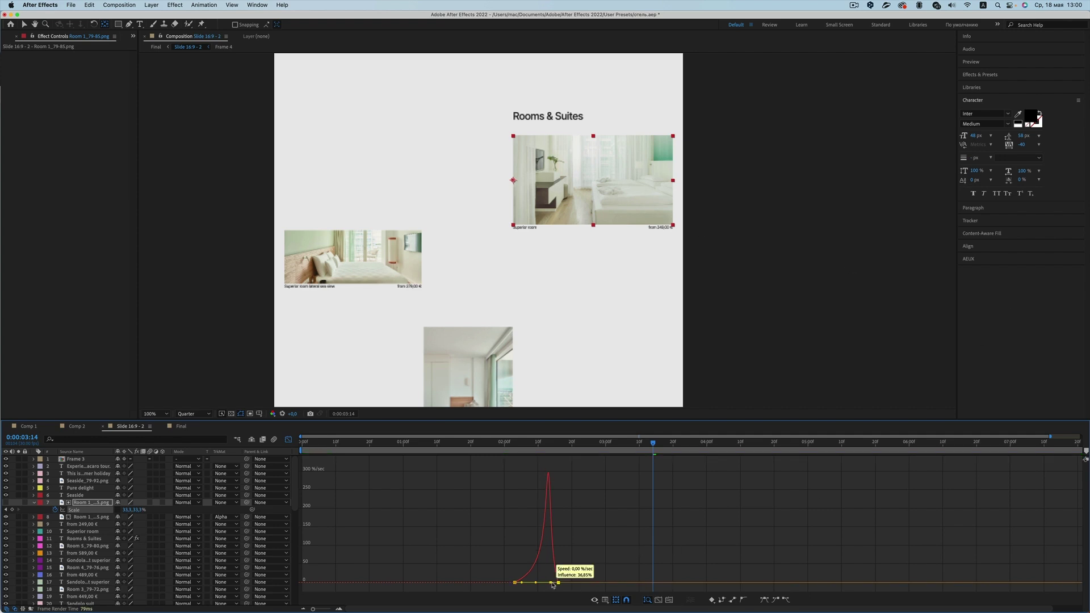
{"action": "left_click", "coordinate": [504, 442]}
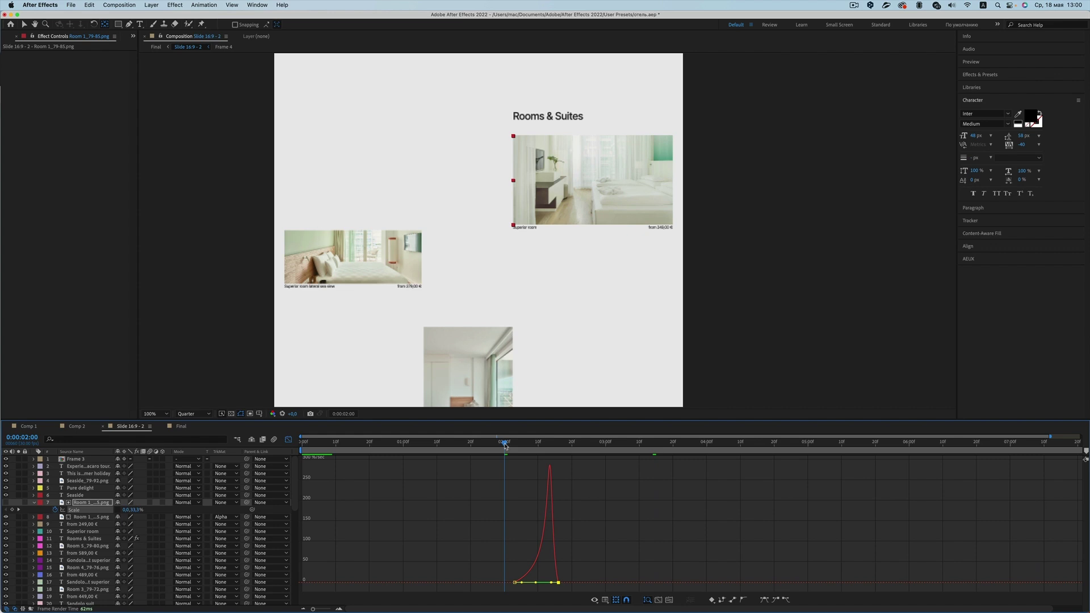
{"action": "key", "text": "space"}
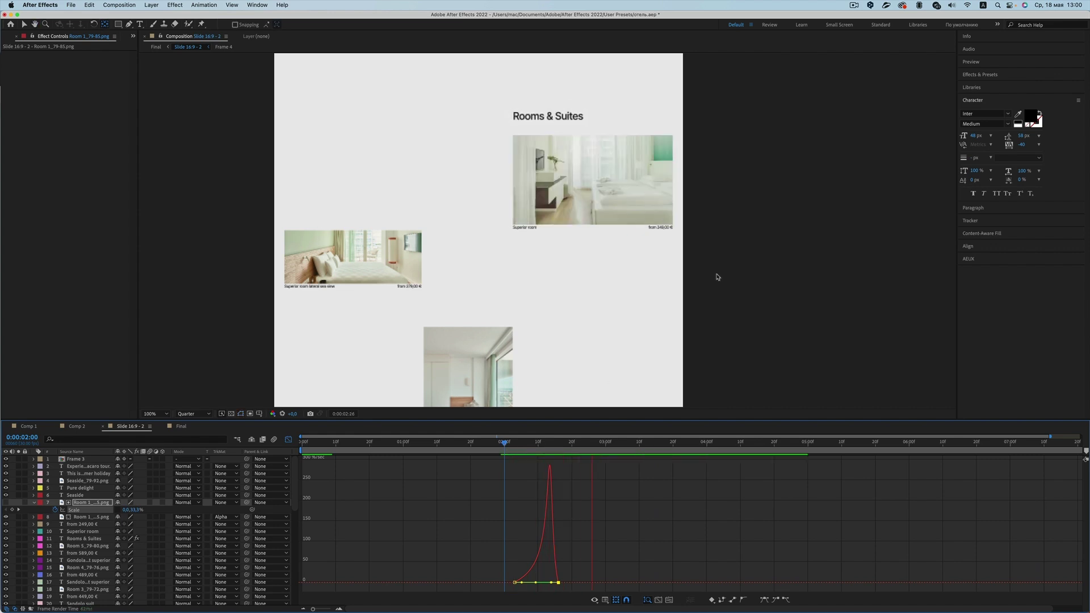
{"action": "left_click", "coordinate": [534, 583]}
{"action": "left_click_drag", "start_coordinate": [537, 585], "coordinate": [551, 582]}
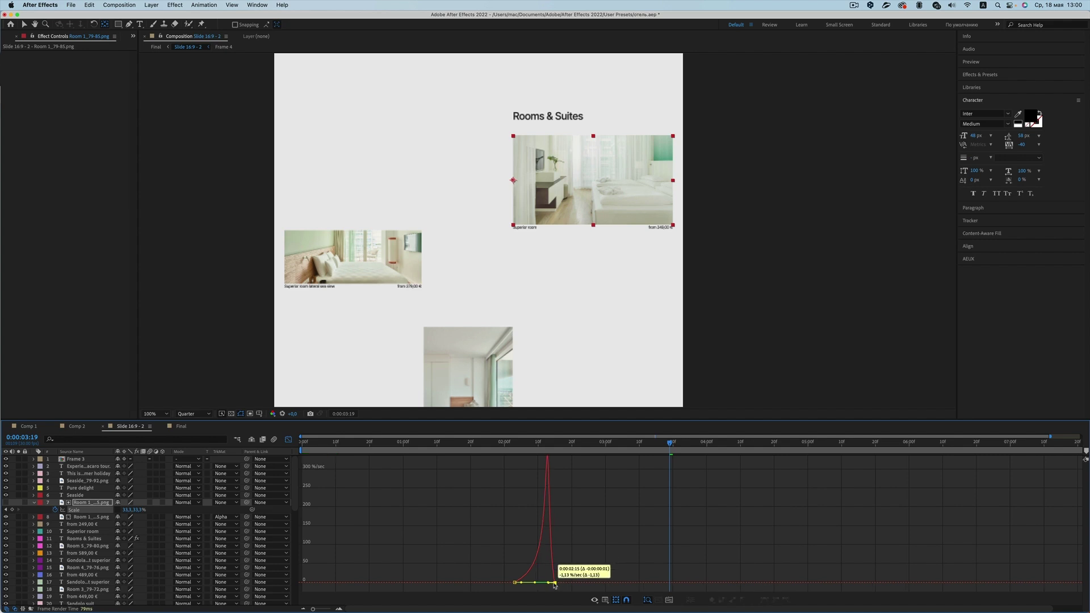
{"action": "left_click", "coordinate": [507, 443]}
{"action": "key", "text": "space"}
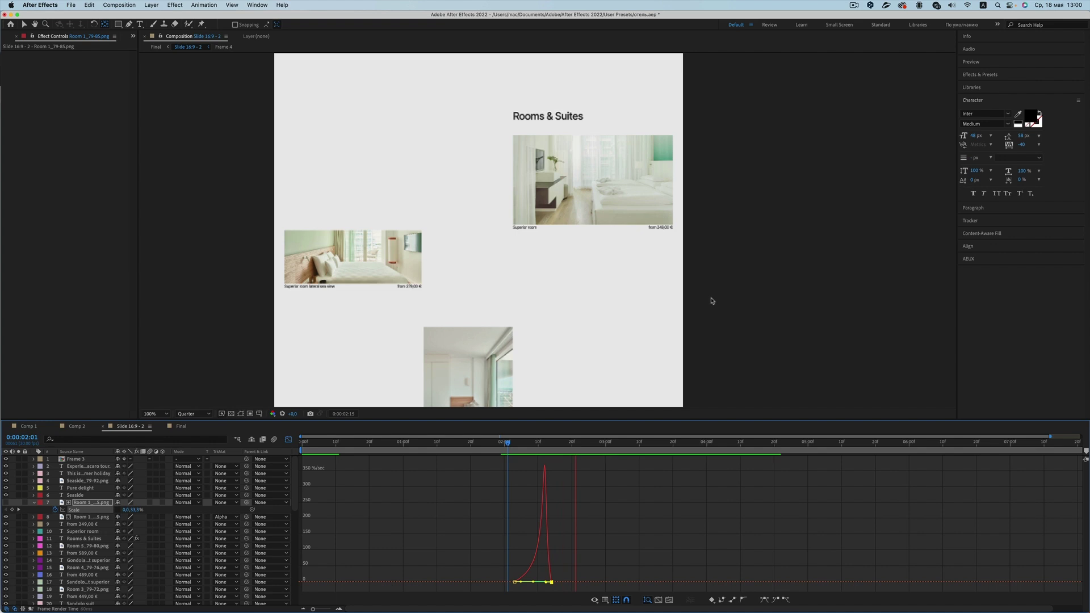
{"action": "key", "text": "space"}
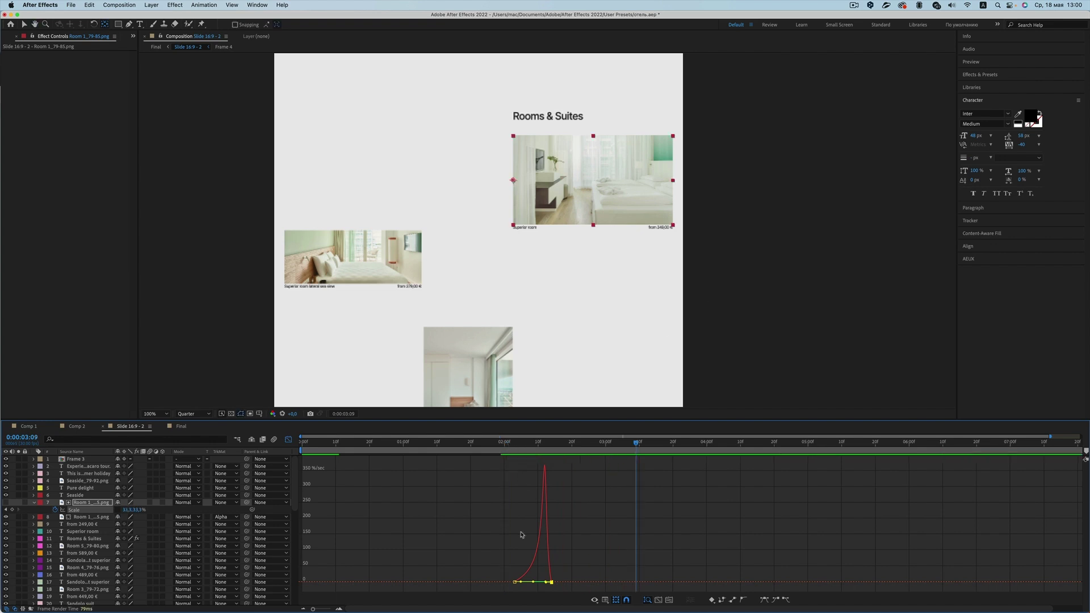
{"action": "left_click", "coordinate": [534, 583]}
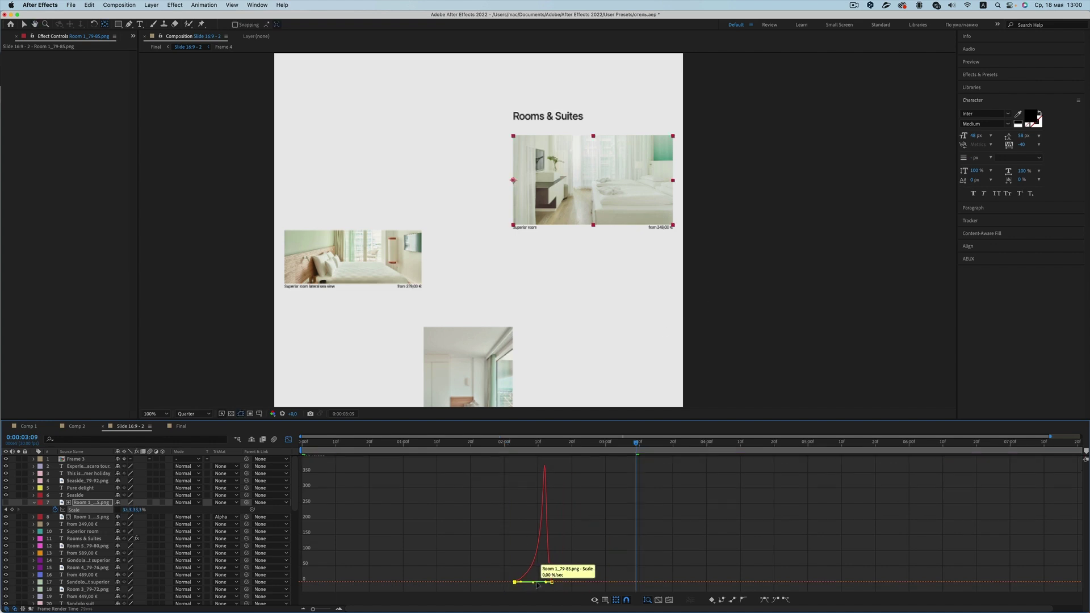
{"action": "left_click", "coordinate": [288, 440]}
{"action": "left_click", "coordinate": [519, 228]}
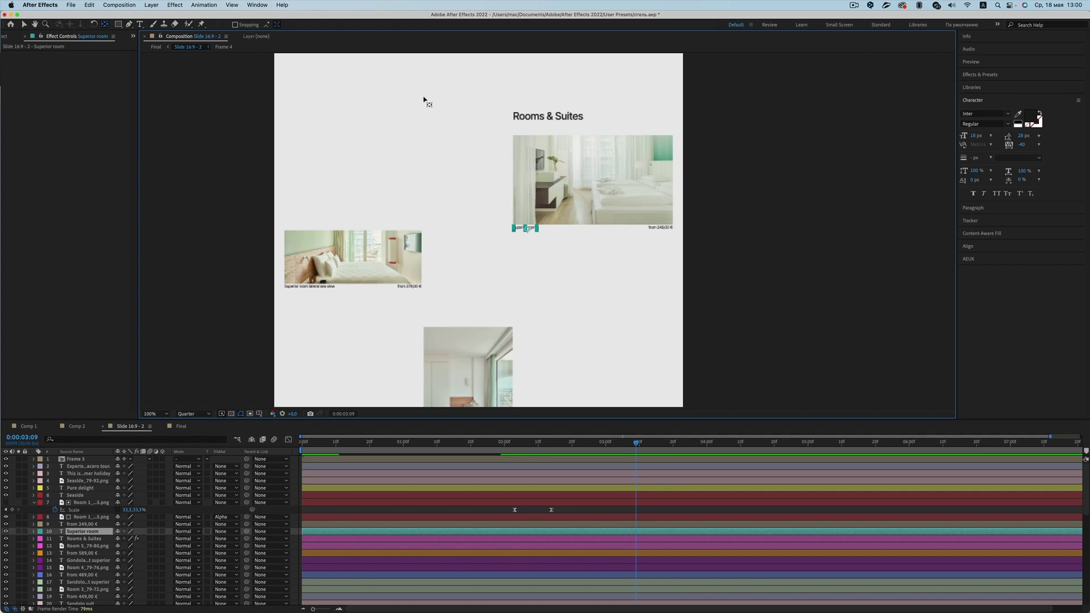
- Keyframe the Superior room caption's Opacity from 0% at 0:00:02:05 to 100% later
{"action": "left_click", "coordinate": [521, 443]}
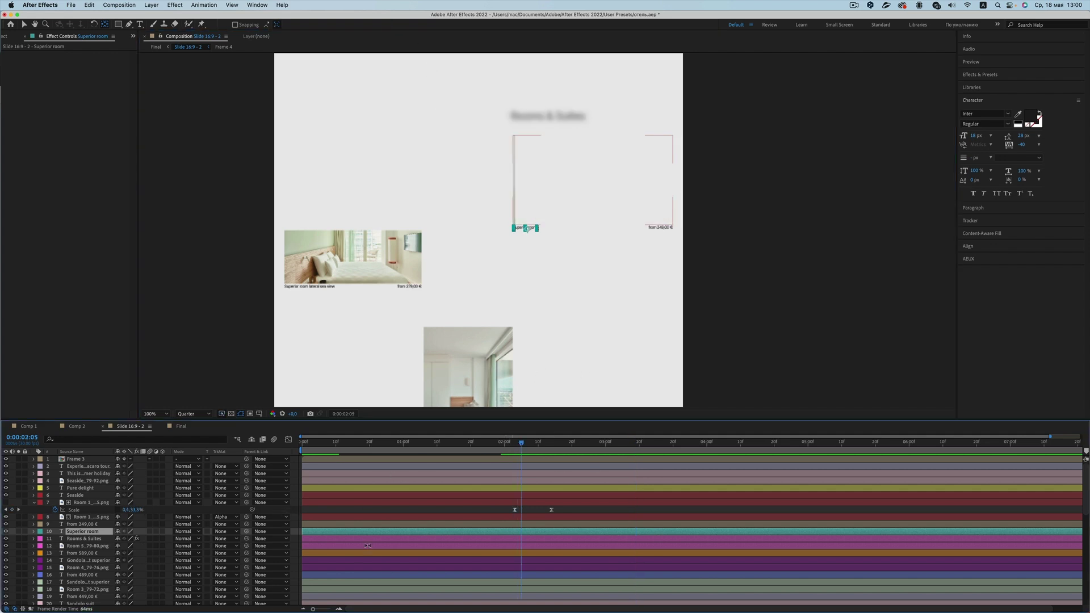
{"action": "key", "text": "t"}
{"action": "left_click", "coordinate": [55, 539]}
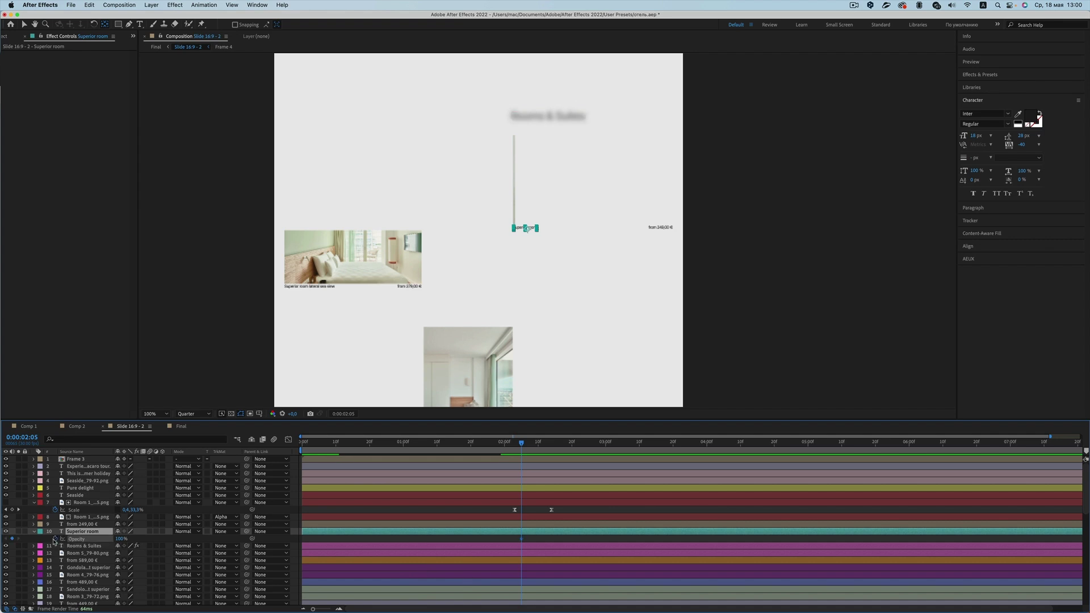
{"action": "left_click_drag", "start_coordinate": [523, 446], "coordinate": [550, 444]}
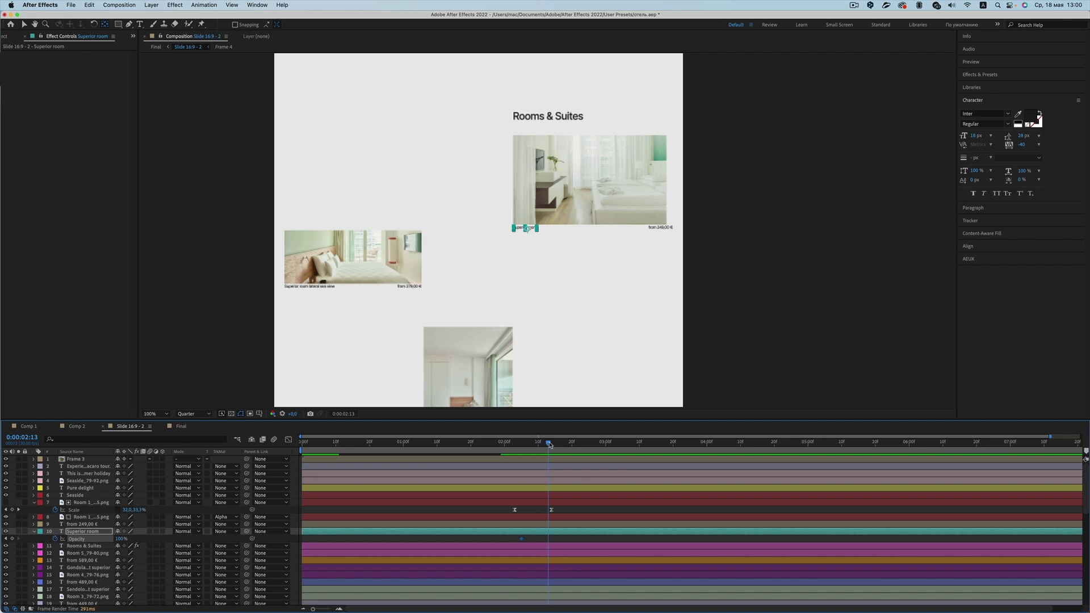
{"action": "left_click", "coordinate": [5, 539]}
{"action": "type", "text": "0"}
{"action": "key", "text": "Return"}
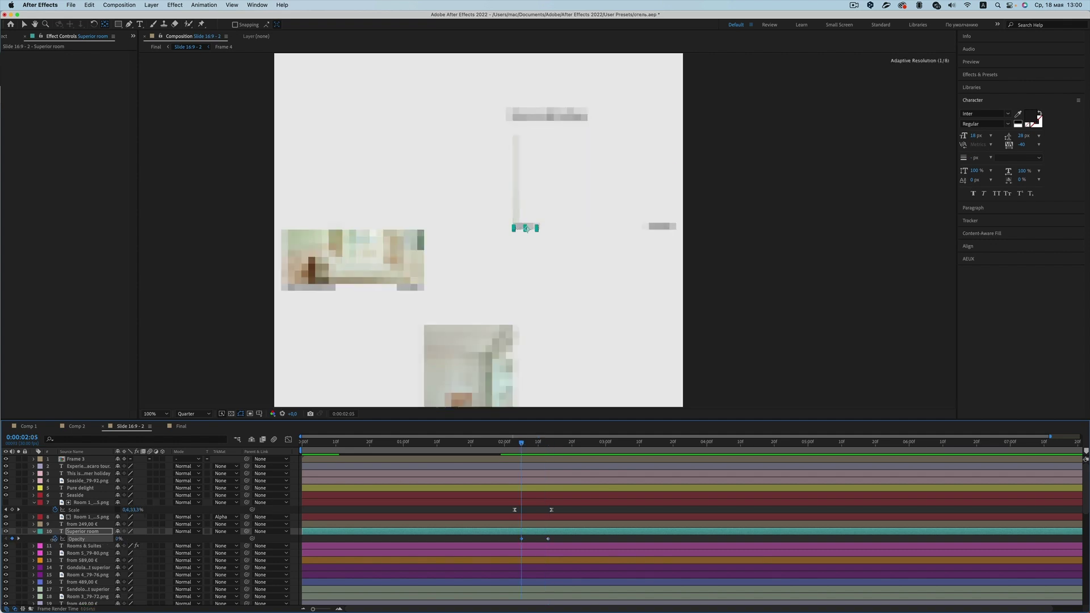
{"action": "left_click_drag", "start_coordinate": [560, 537], "coordinate": [510, 541]}
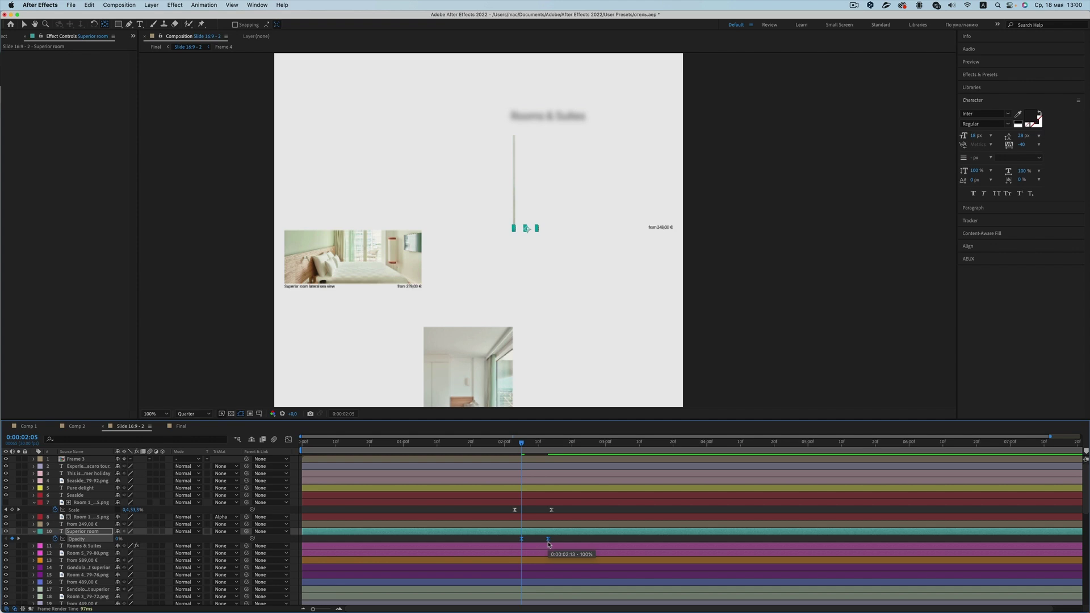
- Paste the same opacity fade onto the from 249,00 € price layer at 0:00:02:07
{"action": "left_click", "coordinate": [493, 524]}
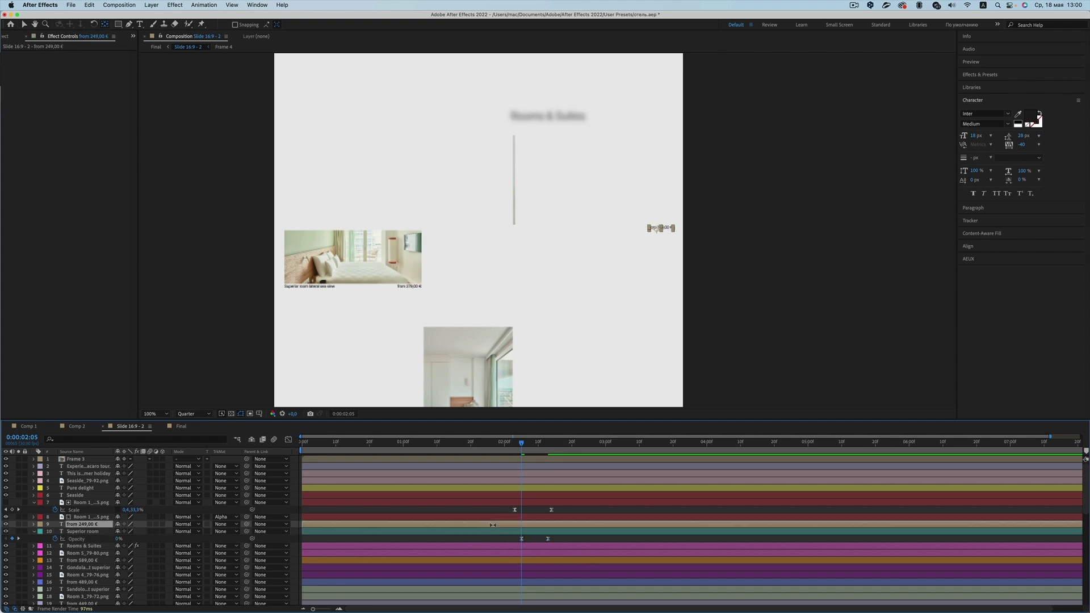
{"action": "left_click_drag", "start_coordinate": [523, 447], "coordinate": [530, 447]}
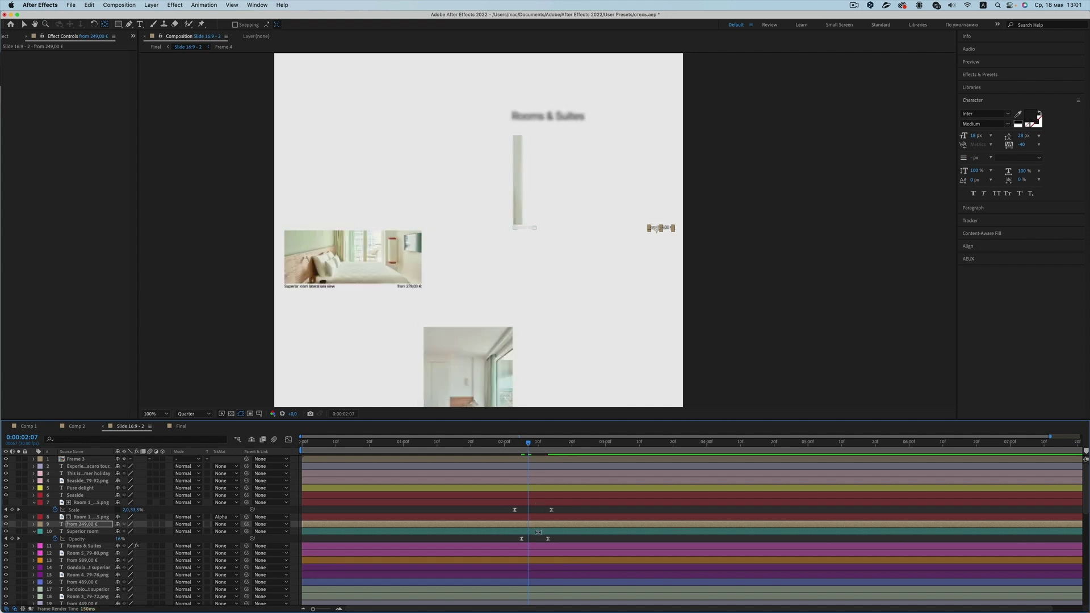
{"action": "key", "text": "super+v"}
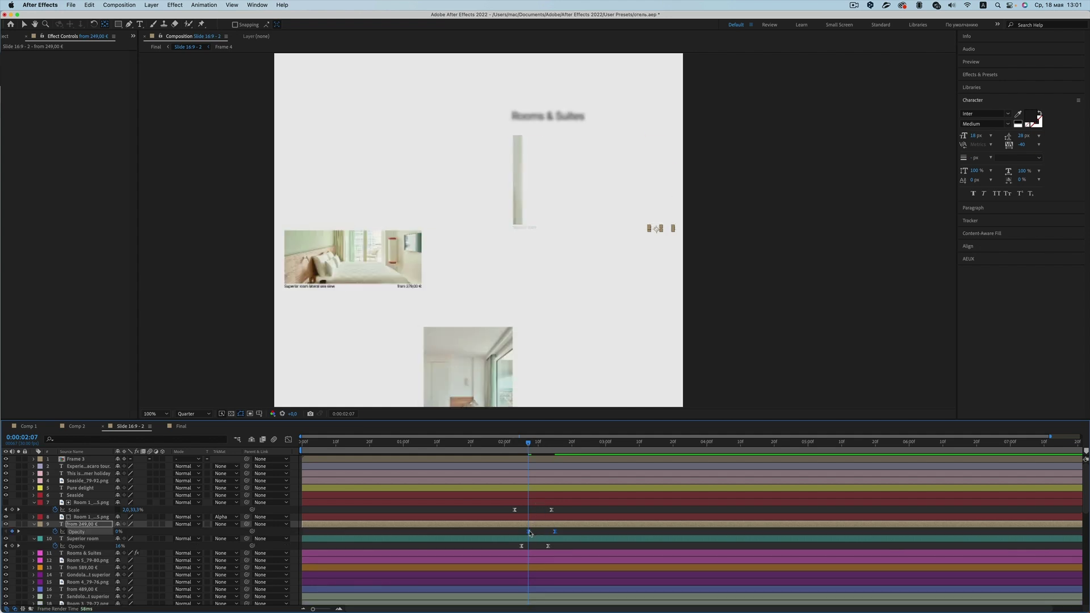
{"action": "key", "text": "v"}
- Set the preview resolution to Full and move back to 0:00:02:02 to review the fades
{"action": "mouse_move", "coordinate": [529, 443]}
{"action": "left_mouse_down"}
{"action": "mouse_move", "coordinate": [494, 443]}
{"action": "mouse_move", "coordinate": [571, 457]}
{"action": "mouse_move", "coordinate": [522, 458]}
{"action": "left_mouse_up"}
{"action": "left_click", "coordinate": [590, 411]}
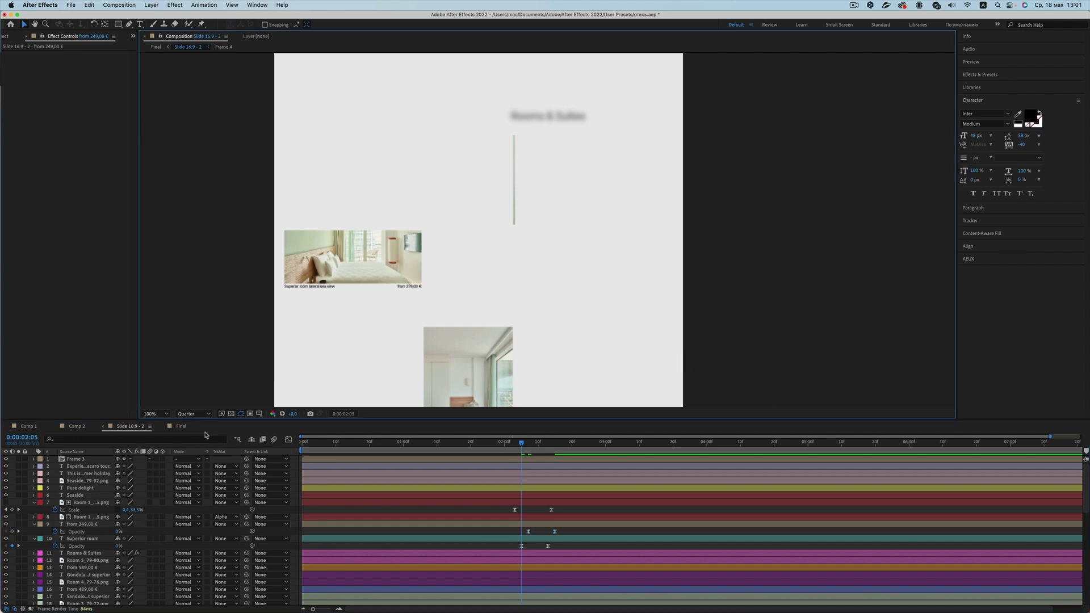
{"action": "left_click", "coordinate": [193, 414]}
{"action": "left_click", "coordinate": [187, 429]}
{"action": "left_click_drag", "start_coordinate": [524, 445], "coordinate": [511, 445]}
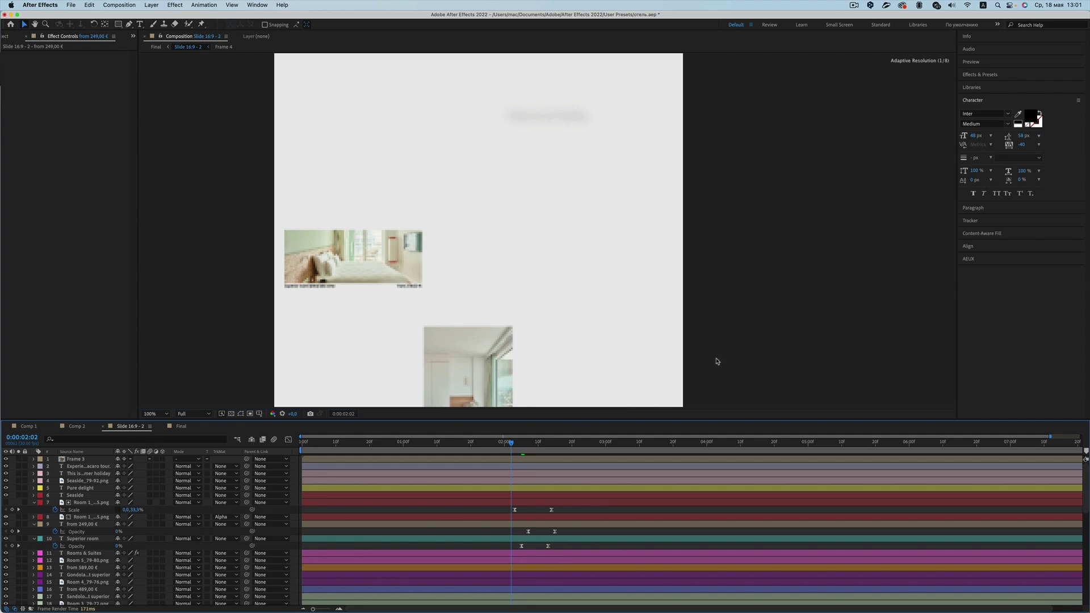
- Preview the title, photo and caption reveal and select the Room 1 image's Scale keyframes
{"action": "key", "text": "space"}
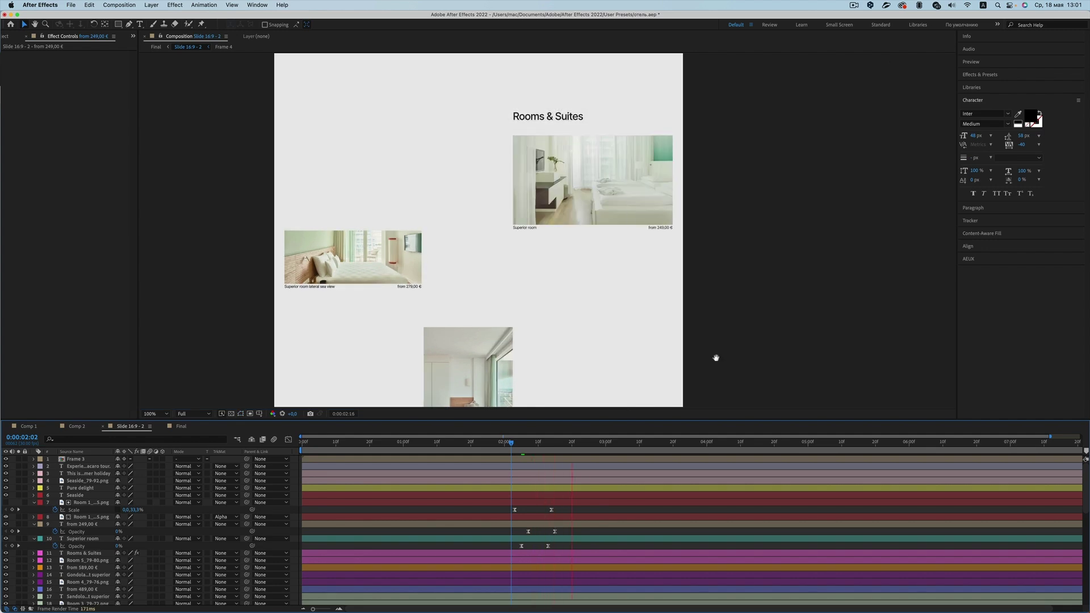
{"action": "mouse_move", "coordinate": [521, 445]}
{"action": "left_mouse_down"}
{"action": "mouse_move", "coordinate": [508, 447]}
{"action": "mouse_move", "coordinate": [529, 445]}
{"action": "left_mouse_up"}
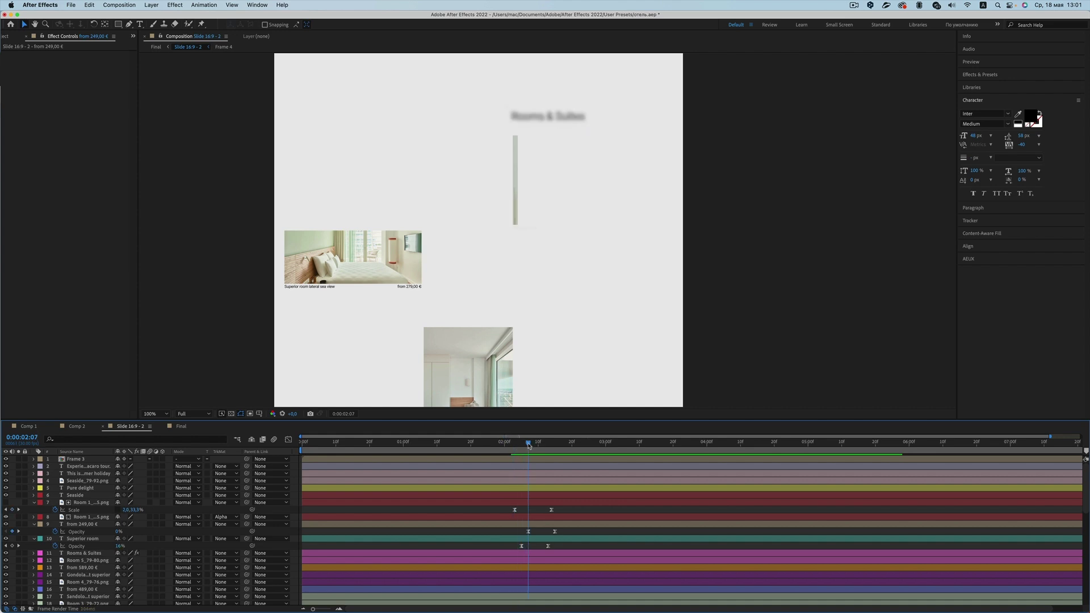
{"action": "left_click", "coordinate": [377, 256]}
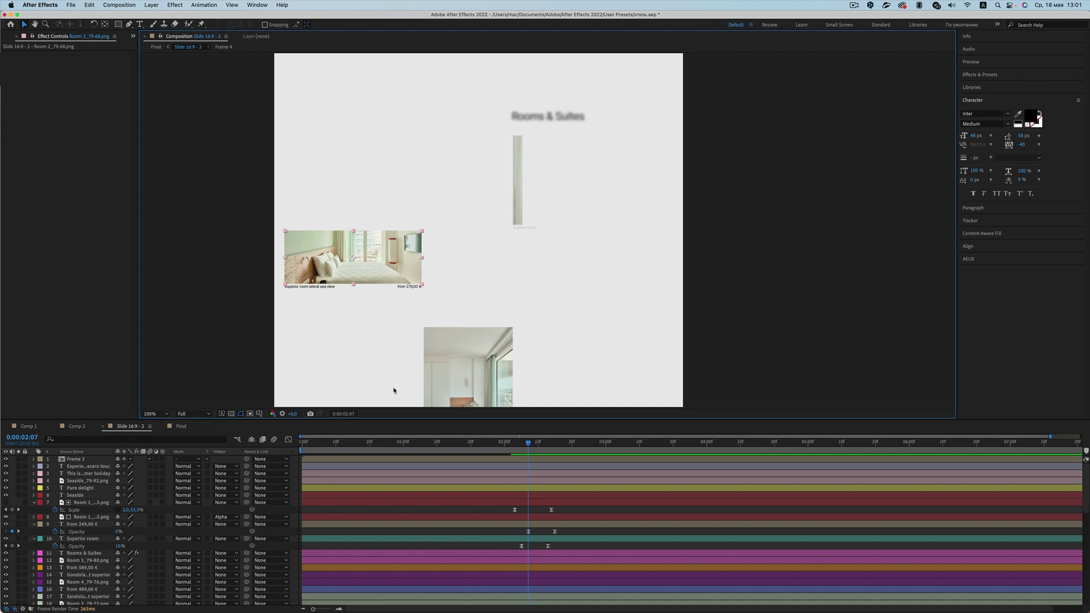
{"action": "left_click_drag", "start_coordinate": [500, 512], "coordinate": [574, 507]}
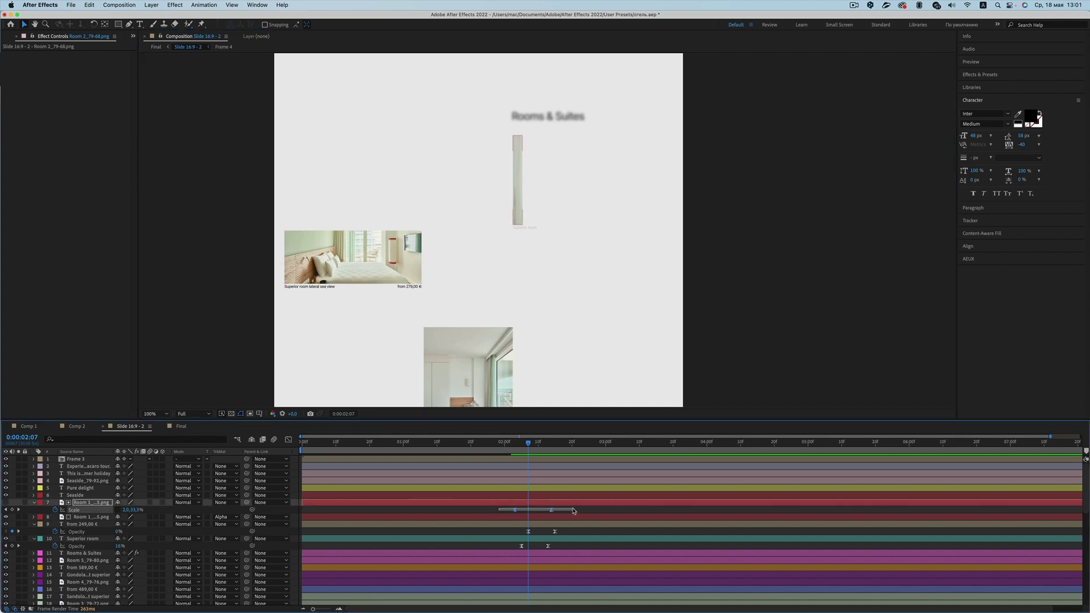
- Inspect the from 279,00 € price and Room 2 image layers, then open Comp 1
{"action": "left_click", "coordinate": [308, 288]}
{"action": "left_click", "coordinate": [418, 287]}
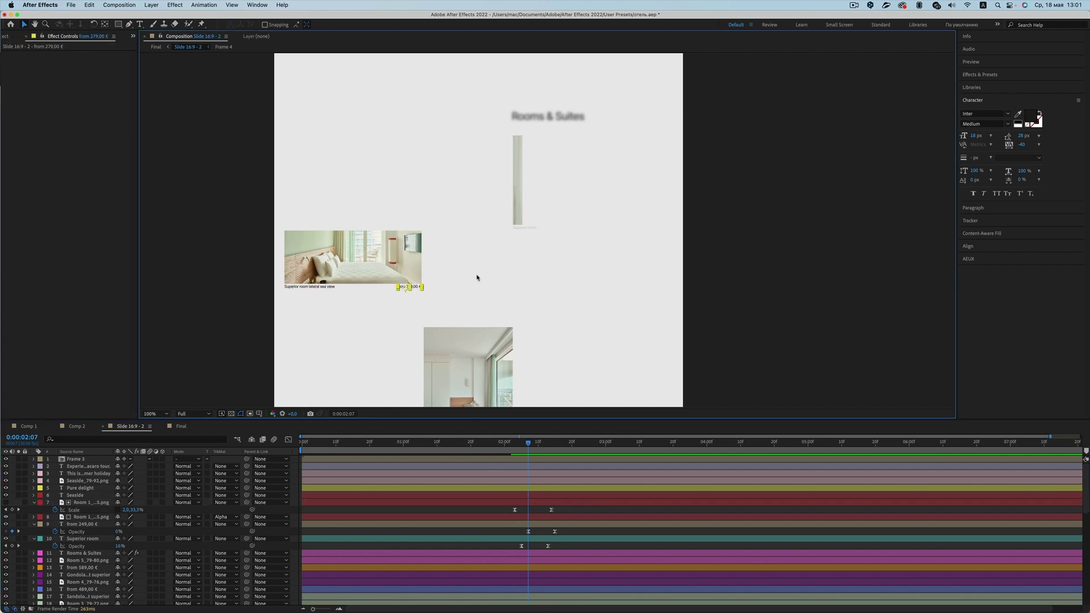
{"action": "left_click", "coordinate": [695, 267]}
{"action": "left_click", "coordinate": [408, 259]}
{"action": "mouse_move", "coordinate": [528, 442]}
{"action": "left_mouse_down"}
{"action": "mouse_move", "coordinate": [511, 444]}
{"action": "mouse_move", "coordinate": [539, 449]}
{"action": "left_mouse_up"}
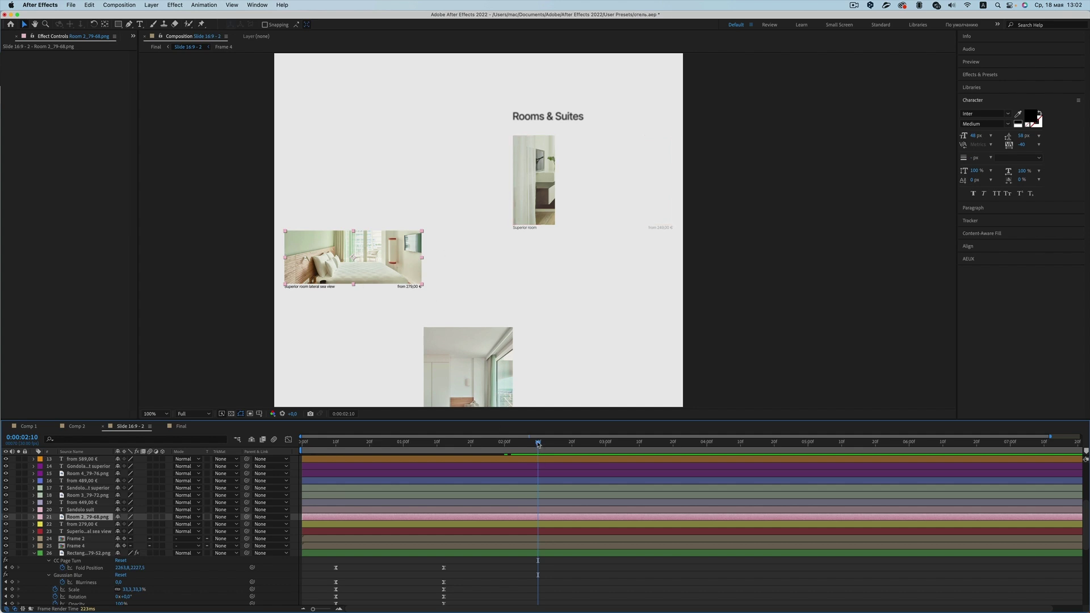
{"action": "left_click", "coordinate": [34, 430]}
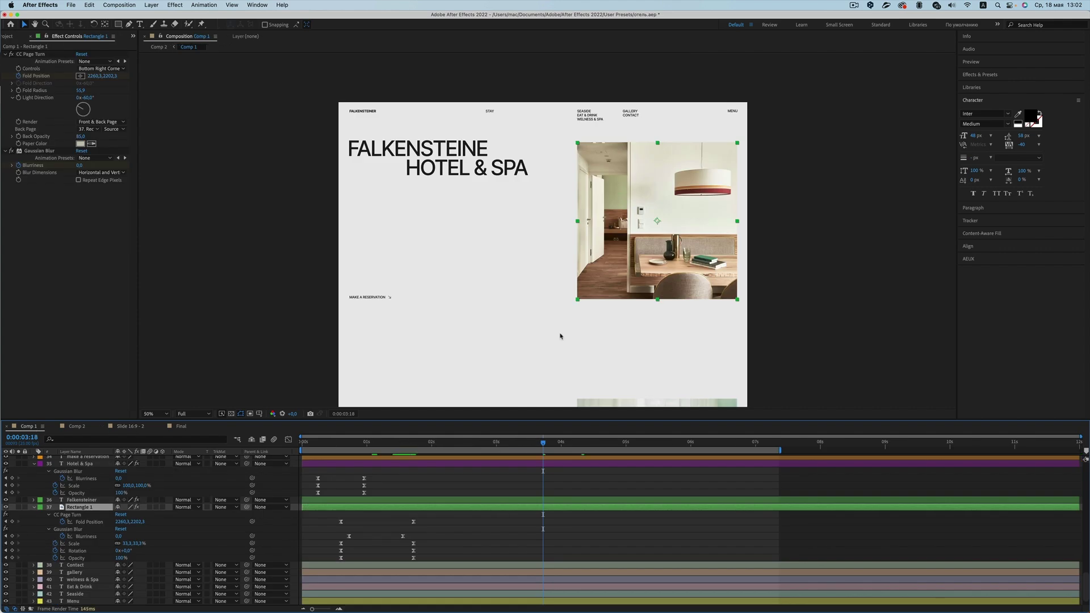
- Scrub Comp 1 from 0:00:02:09 to about 0:00:03:20 to preview the room images, then open Final
{"action": "mouse_move", "coordinate": [514, 446]}
{"action": "left_mouse_down"}
{"action": "mouse_move", "coordinate": [460, 452]}
{"action": "mouse_move", "coordinate": [504, 458]}
{"action": "mouse_move", "coordinate": [482, 460]}
{"action": "left_mouse_up"}
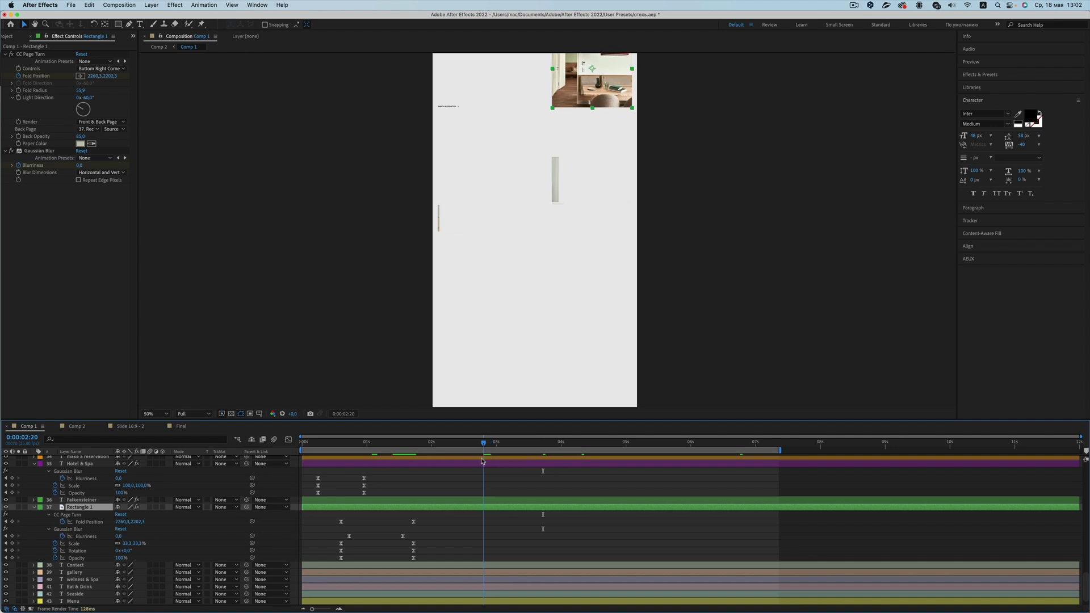
{"action": "left_click_drag", "start_coordinate": [483, 460], "coordinate": [506, 461]}
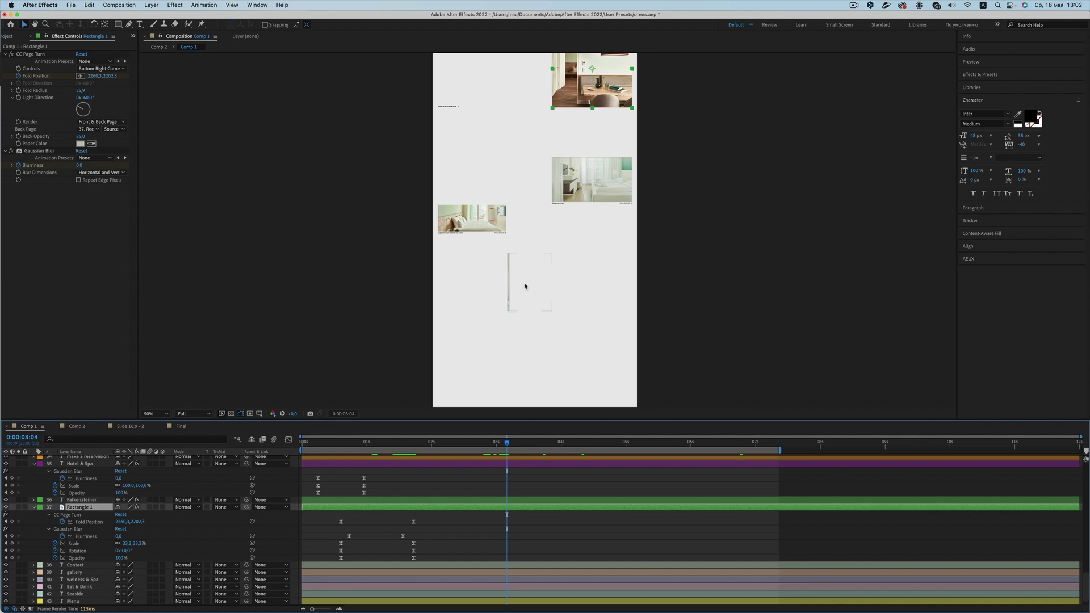
{"action": "left_click_drag", "start_coordinate": [506, 445], "coordinate": [547, 450]}
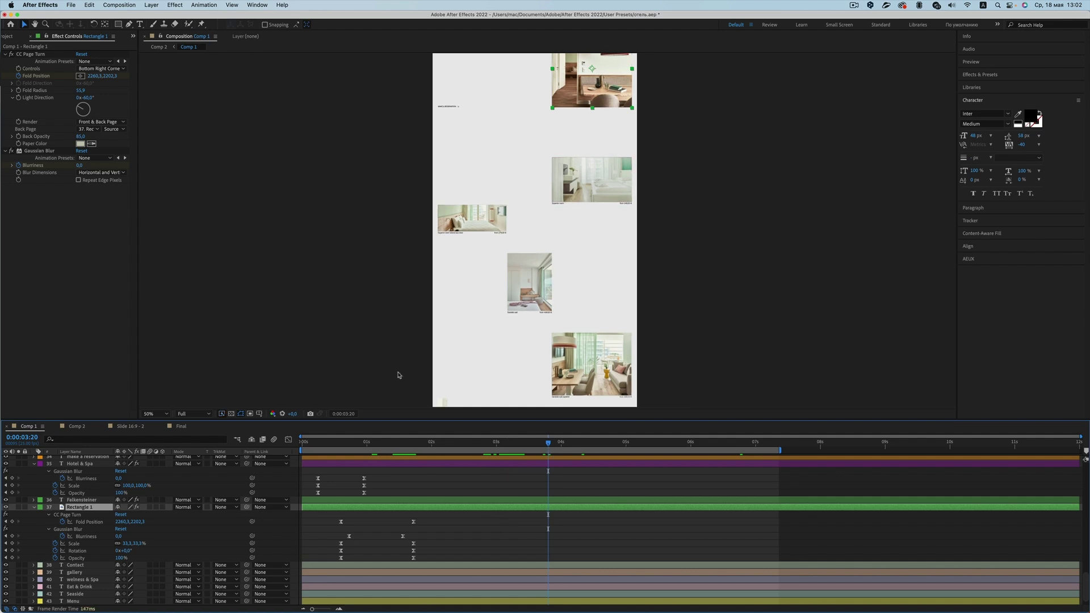
{"action": "left_click", "coordinate": [181, 427]}
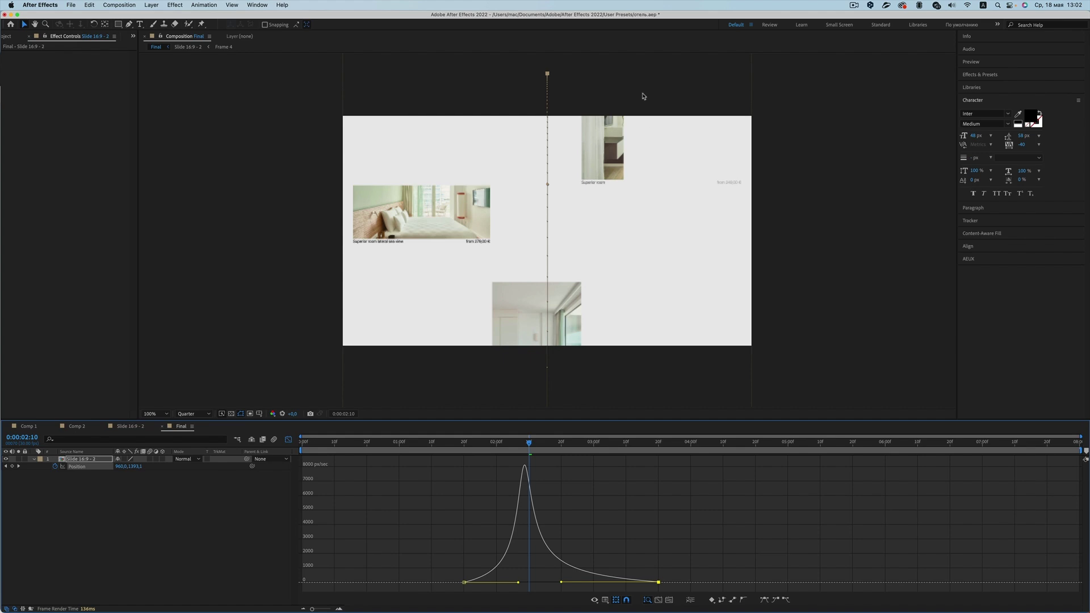
- Scrub the Final slide's scroll to the rooms, 0:00:02:07 to 0:00:02:21, then return to Slide 16:9 - 2
{"action": "left_click", "coordinate": [132, 427]}
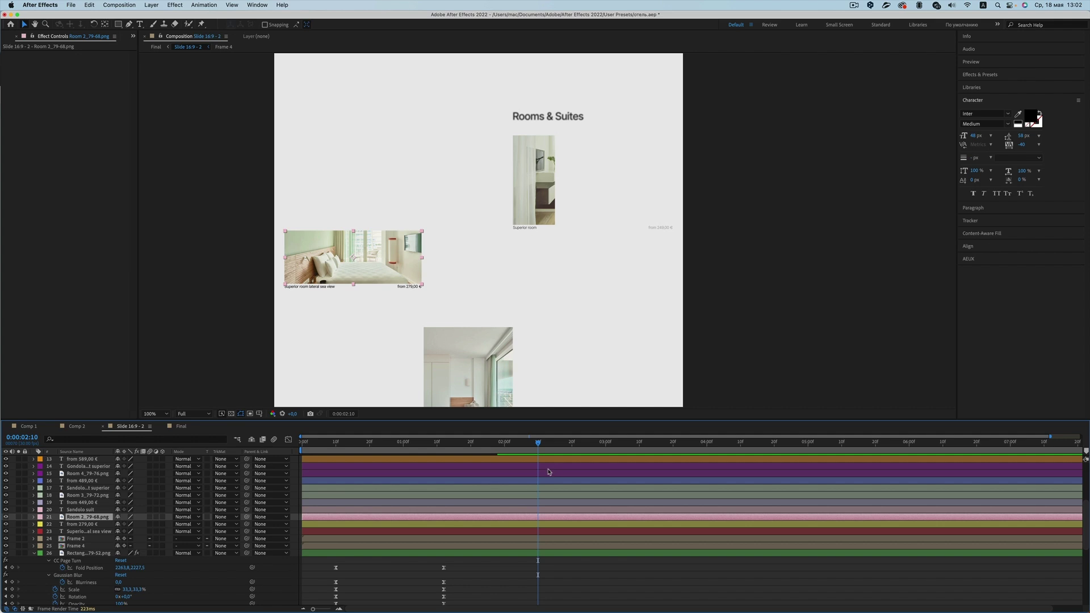
{"action": "left_click", "coordinate": [179, 426]}
{"action": "left_click_drag", "start_coordinate": [517, 447], "coordinate": [536, 446]}
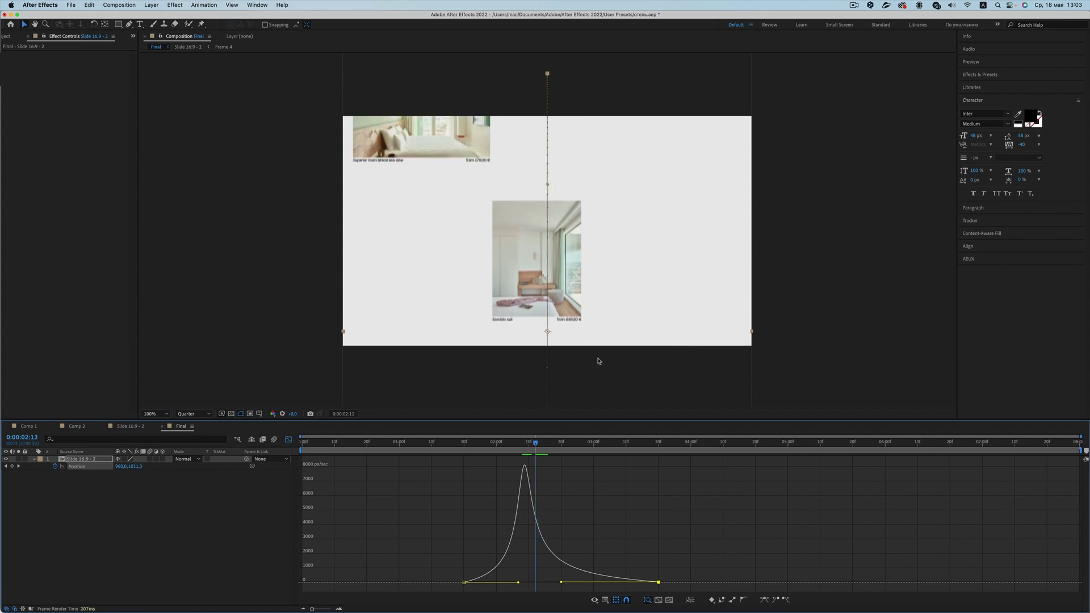
{"action": "mouse_move", "coordinate": [537, 446]}
{"action": "left_mouse_down"}
{"action": "mouse_move", "coordinate": [618, 452]}
{"action": "mouse_move", "coordinate": [514, 448]}
{"action": "mouse_move", "coordinate": [537, 448]}
{"action": "left_mouse_up"}
{"action": "left_click", "coordinate": [131, 426]}
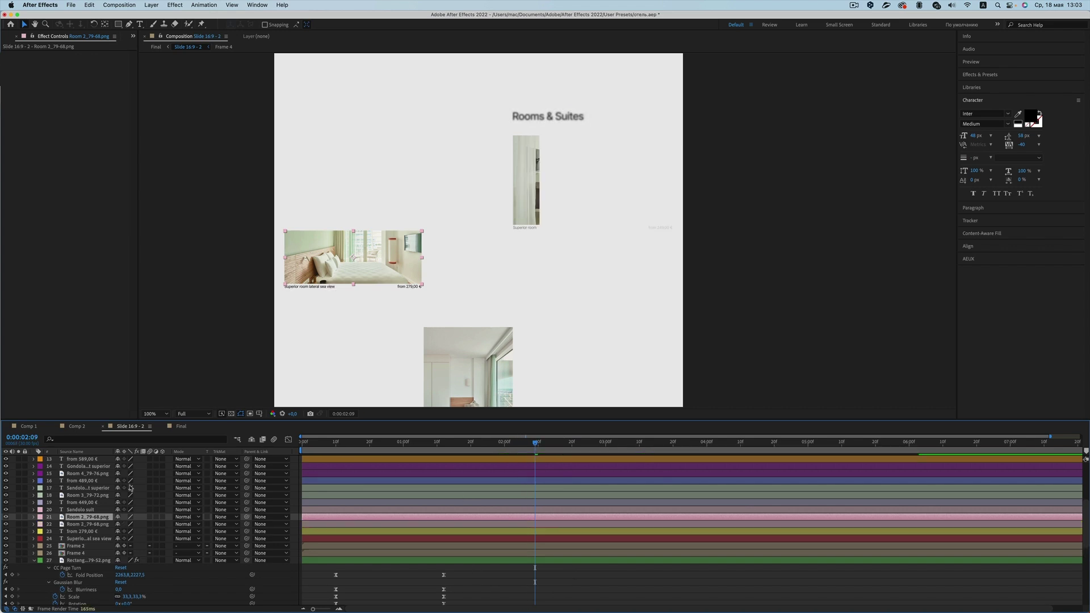
- Preview the Room 2 photo reveal near 0:00:02:05 with the from 279,00 € price layer selected
{"action": "scroll", "coordinate": [504, 521], "scroll_direction": "up", "scroll_amount": 3}
{"action": "scroll", "coordinate": [503, 499], "scroll_direction": "up", "scroll_amount": 2}
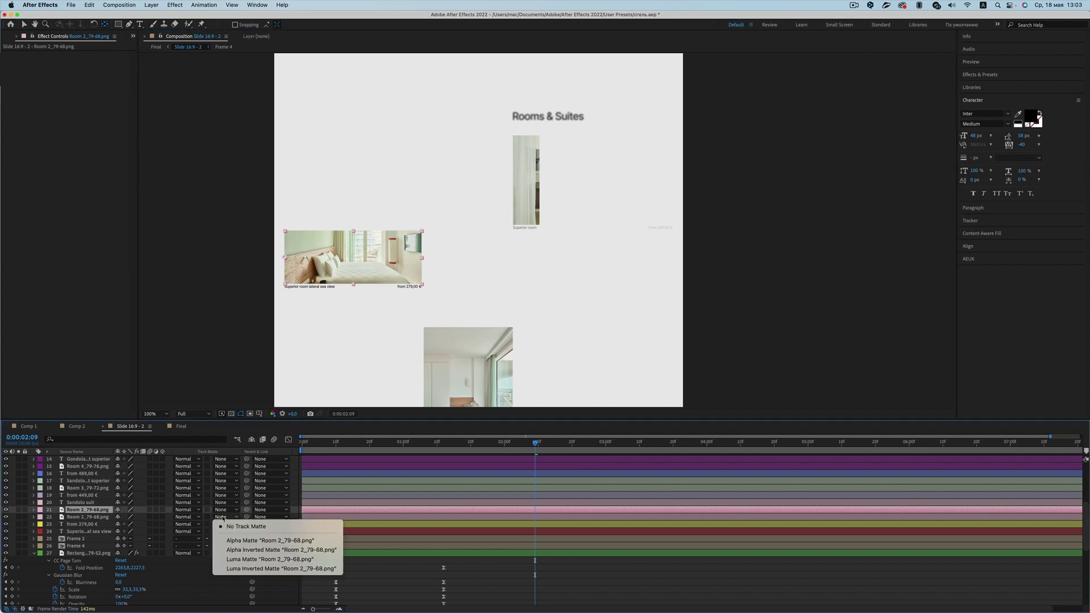
{"action": "left_click", "coordinate": [546, 443]}
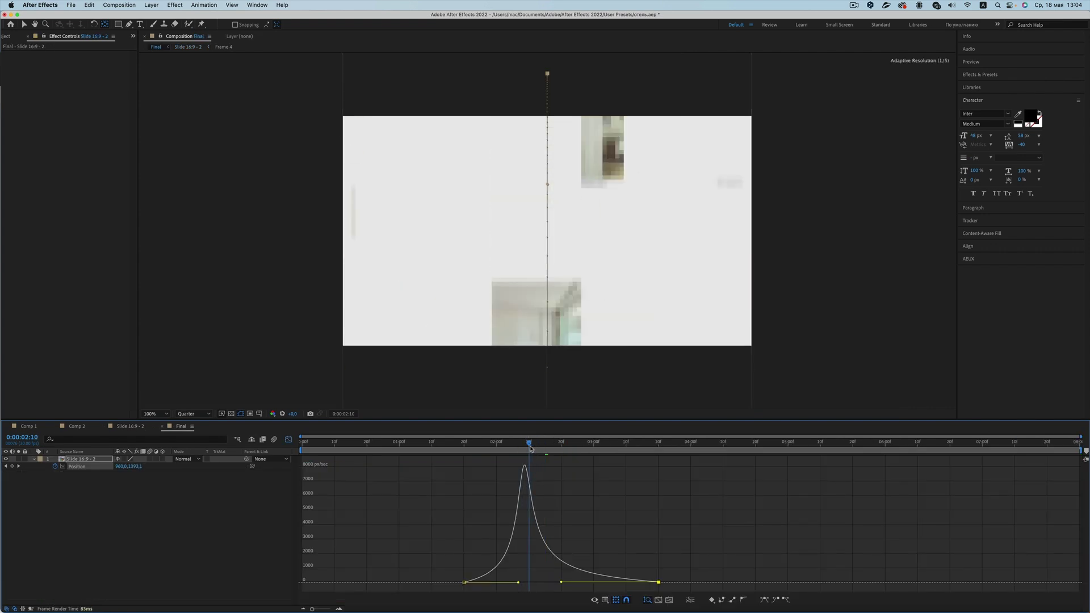
{"action": "mouse_move", "coordinate": [530, 449]}
{"action": "left_mouse_down"}
{"action": "mouse_move", "coordinate": [514, 445]}
{"action": "mouse_move", "coordinate": [529, 448]}
{"action": "left_mouse_up"}
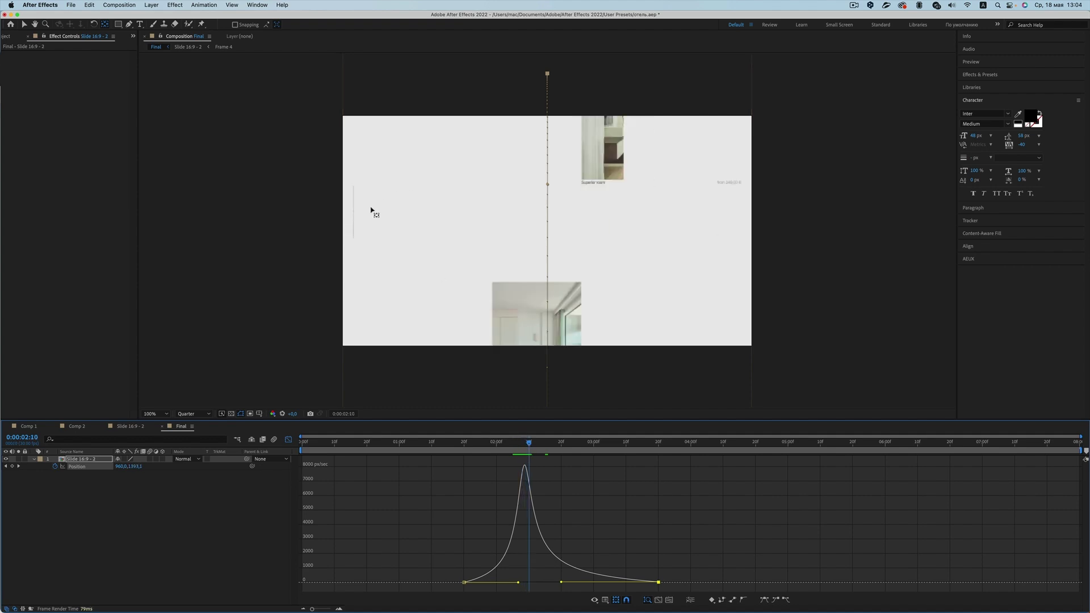
{"action": "left_click", "coordinate": [131, 427]}
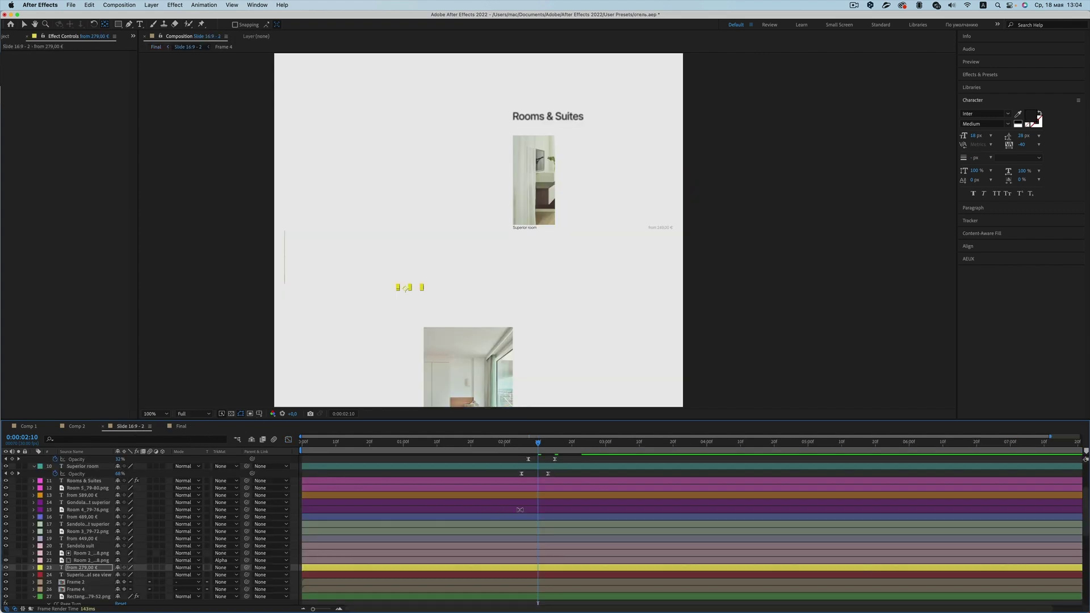
- Shift the keyframes of the Room 2 image, its sea view caption and price earlier in time
{"action": "scroll", "coordinate": [522, 523], "scroll_direction": "down", "scroll_amount": 5}
{"action": "left_click", "coordinate": [533, 489]}
{"action": "left_click", "coordinate": [74, 481]}
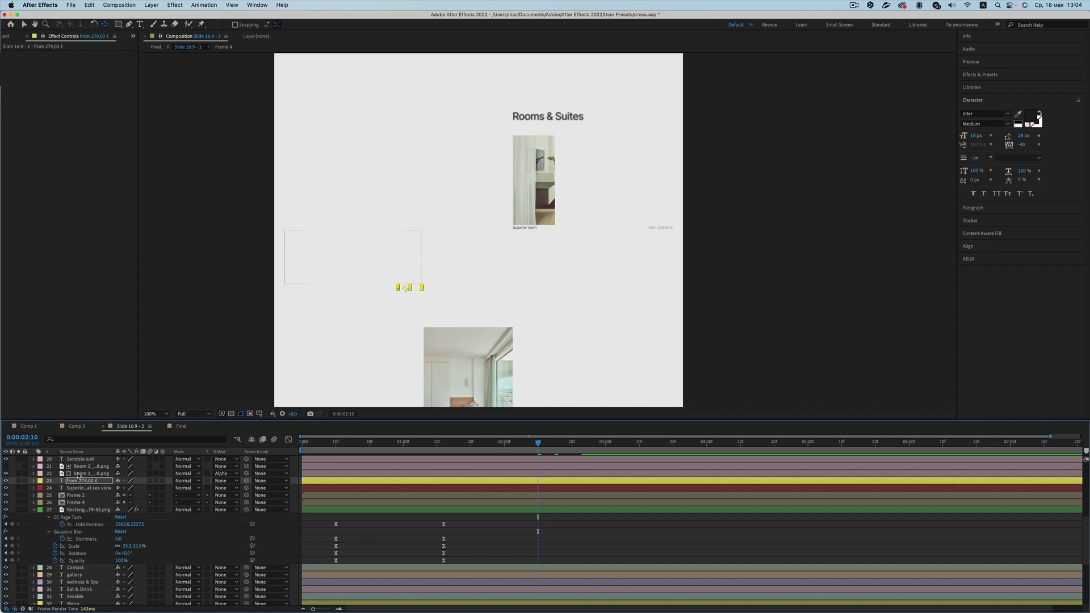
{"action": "left_click", "coordinate": [82, 467]}
{"action": "left_click", "coordinate": [83, 481], "text": "super"}
{"action": "left_click", "coordinate": [80, 488], "text": "super"}
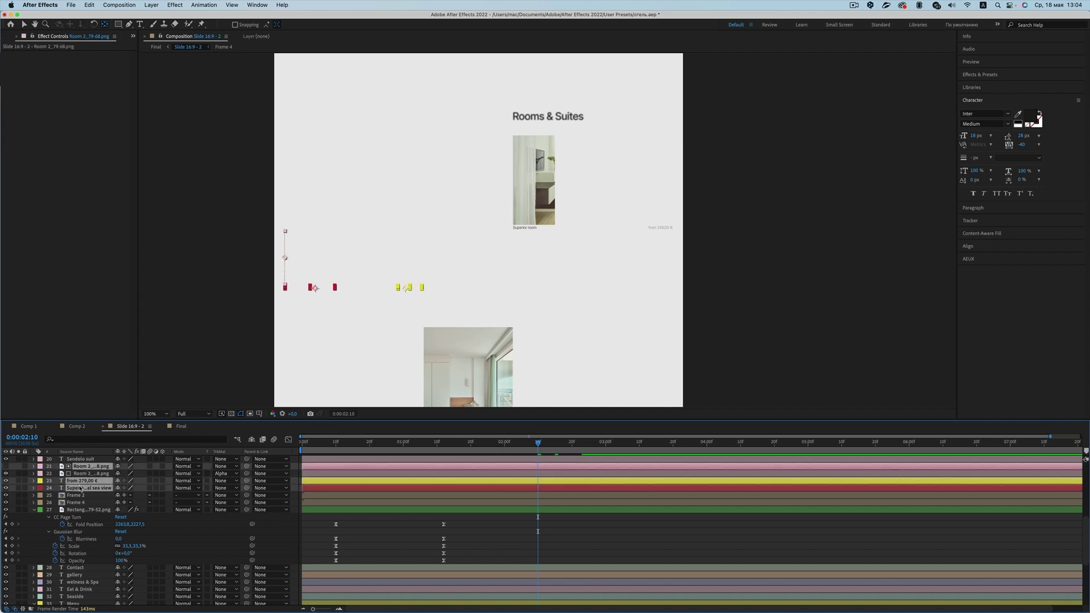
{"action": "key", "text": "u"}
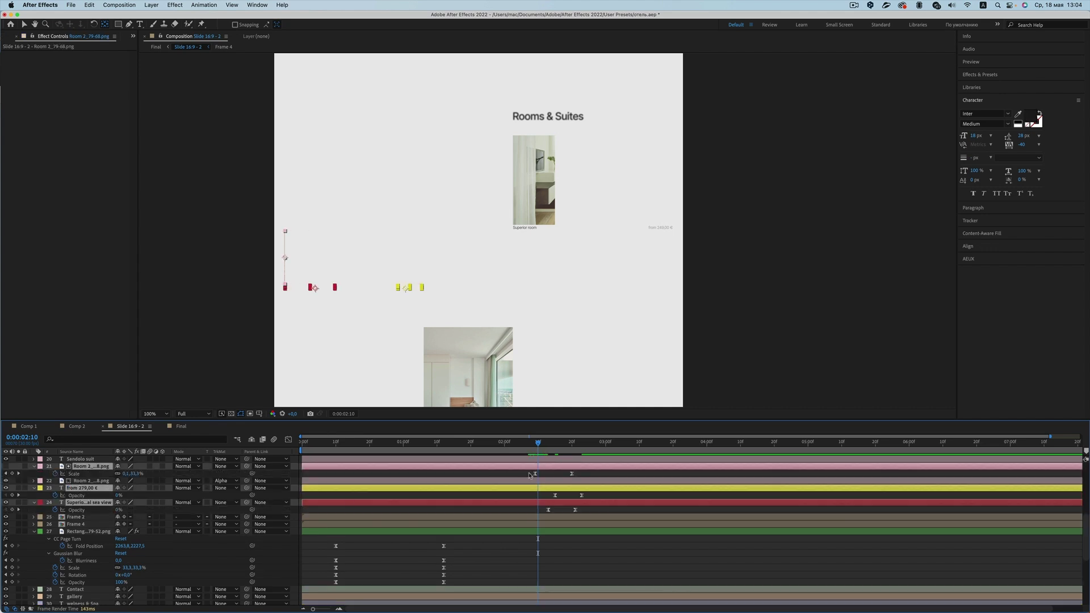
{"action": "left_click_drag", "start_coordinate": [530, 475], "coordinate": [589, 512]}
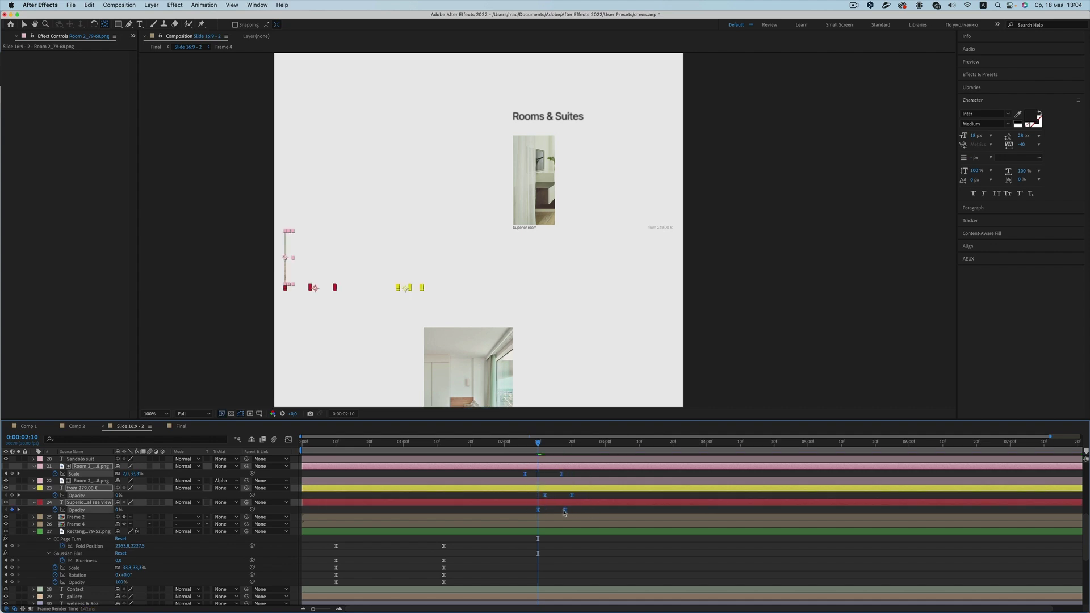
{"action": "left_click_drag", "start_coordinate": [573, 513], "coordinate": [556, 513]}
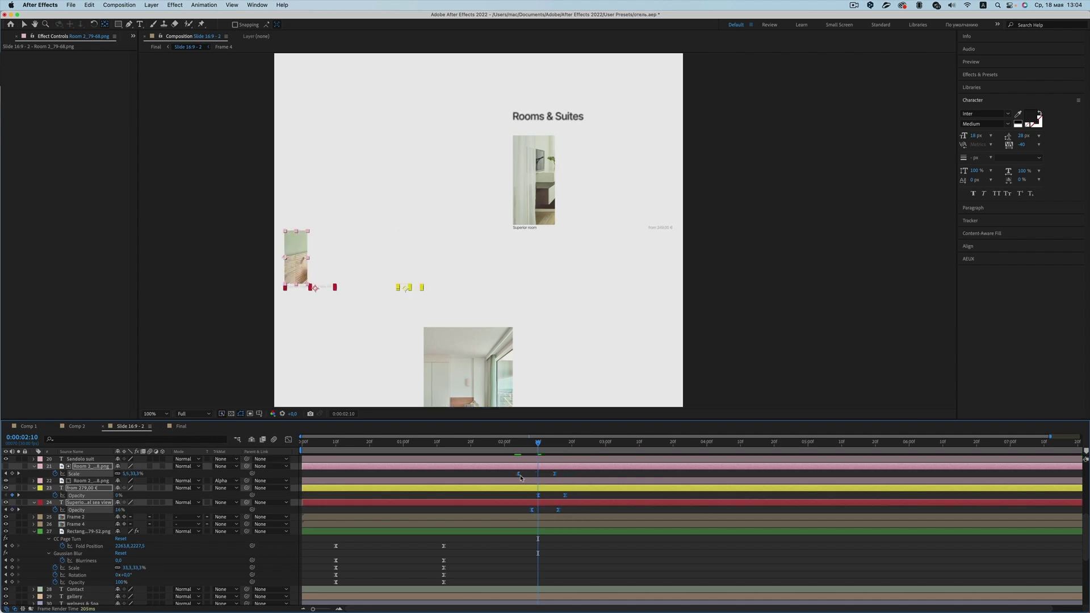
- Check the new reveal timing in the Final composition's scroll
{"action": "left_click", "coordinate": [183, 425]}
{"action": "left_click_drag", "start_coordinate": [519, 444], "coordinate": [524, 450]}
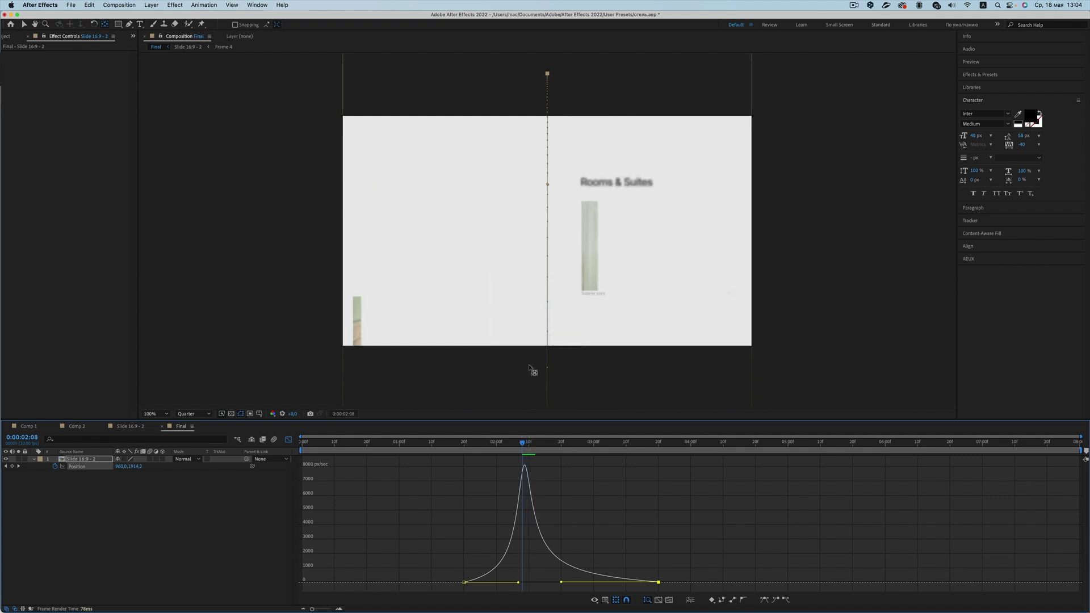
{"action": "left_click", "coordinate": [135, 427]}
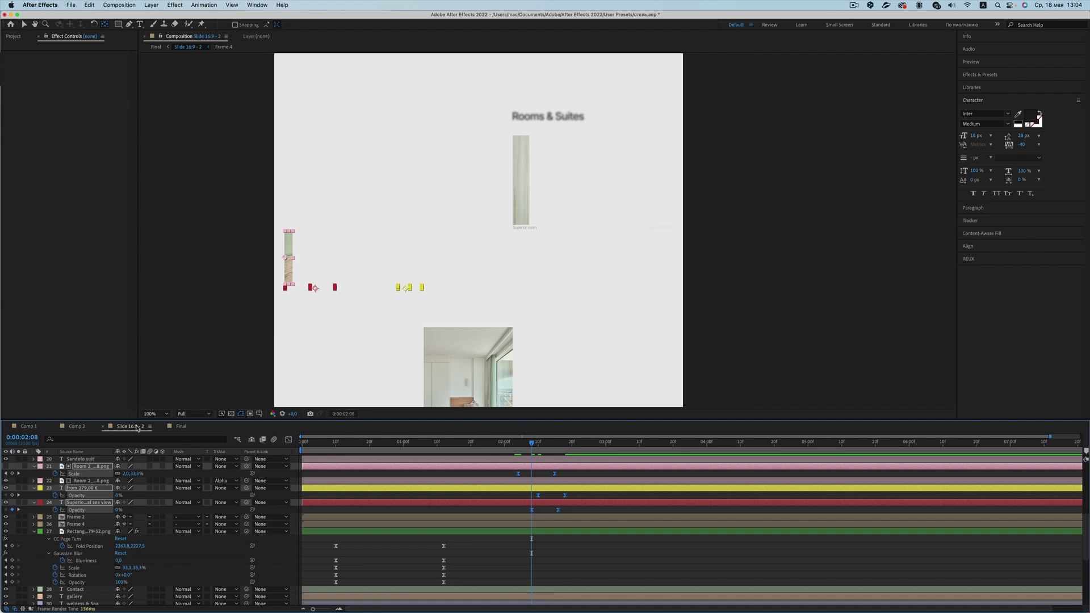
- Preview the next room reveal, inspecting the Room 4 image and Sandolo suit superior caption
{"action": "scroll", "coordinate": [531, 499], "scroll_direction": "up", "scroll_amount": 3}
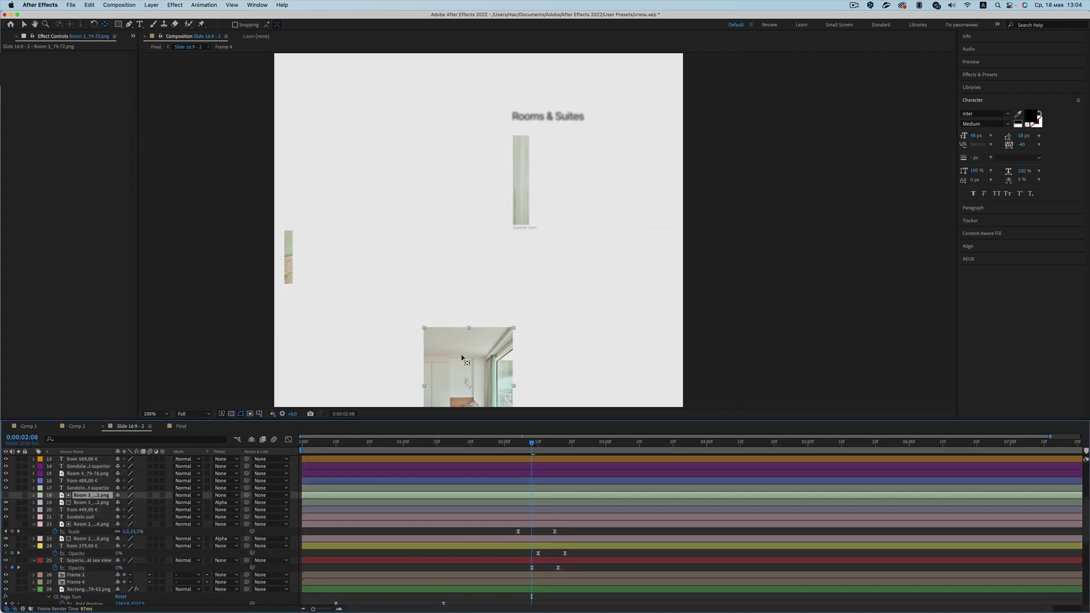
{"action": "left_click", "coordinate": [531, 510]}
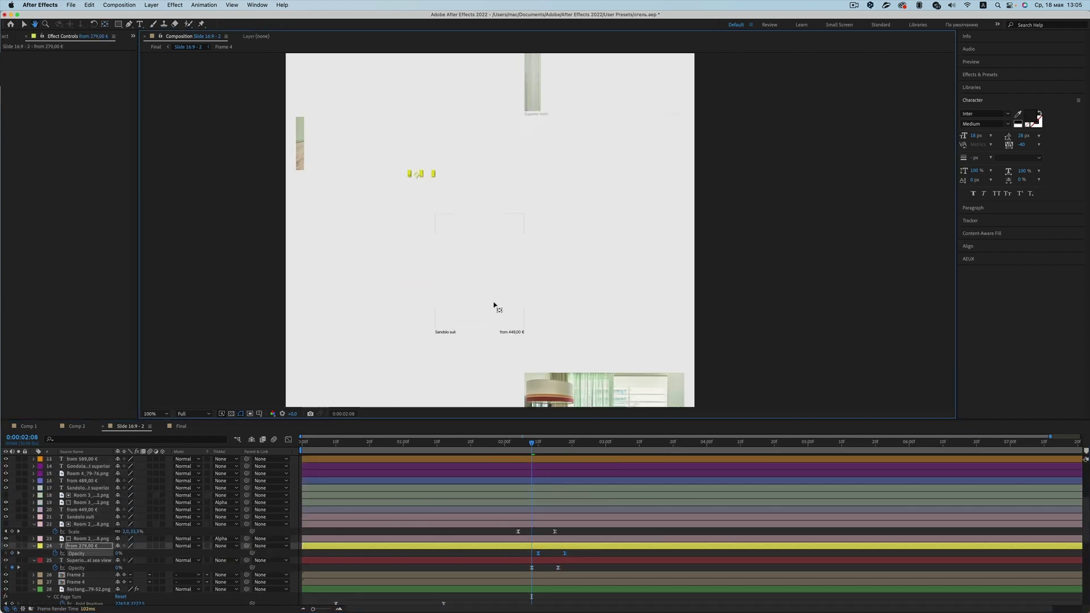
{"action": "left_click_drag", "start_coordinate": [531, 444], "coordinate": [543, 444]}
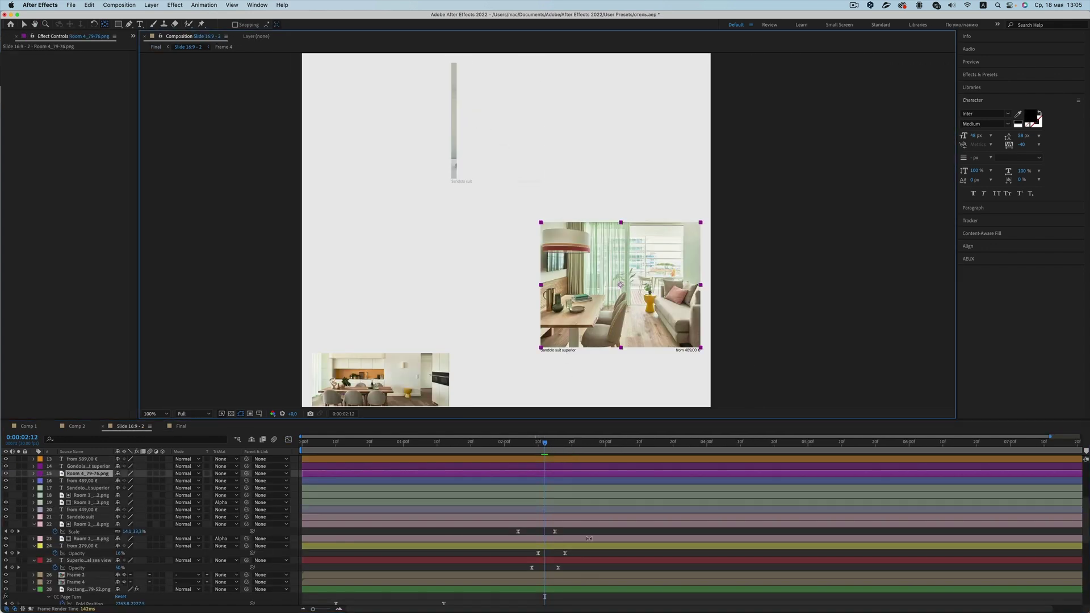
{"action": "left_click", "coordinate": [575, 330]}
{"action": "key", "text": "ctrl+z"}
{"action": "left_click", "coordinate": [550, 445]}
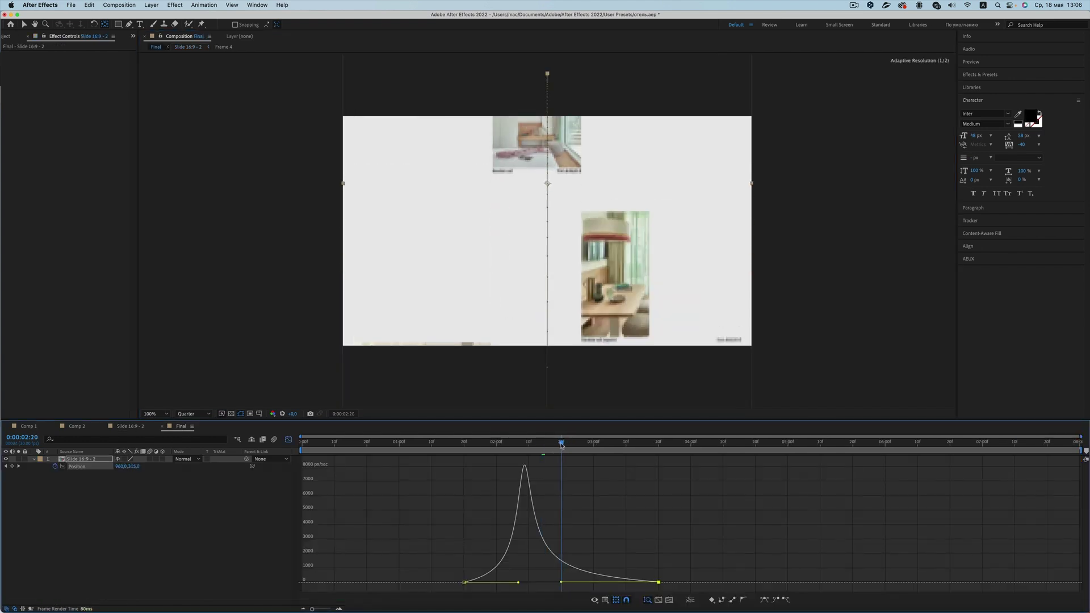
{"action": "left_click_drag", "start_coordinate": [550, 445], "coordinate": [569, 443]}
- Duplicate the Room 5 image as an alpha matte and select the Gondola caption and 589,00 € price
{"action": "scroll", "coordinate": [96, 486], "scroll_direction": "up", "scroll_amount": 2}
{"action": "left_click", "coordinate": [95, 482]}
{"action": "key", "text": "ctrl+d"}
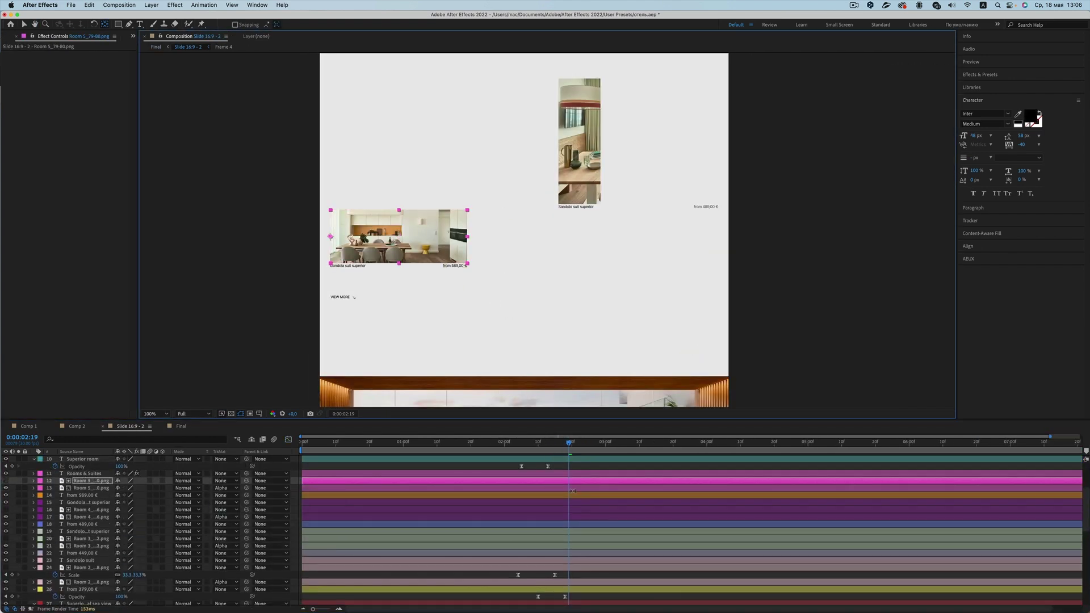
{"action": "left_click", "coordinate": [348, 265]}
{"action": "left_click", "coordinate": [454, 266]}
- Check the Room 5 matte's Scale animation between 0:00:02:24 and 0:00:03:12
{"action": "left_click_drag", "start_coordinate": [568, 442], "coordinate": [646, 443]}
{"action": "key", "text": "ctrl+Up"}
{"action": "key", "text": "ctrl+Up"}
{"action": "key", "text": "ctrl+Up"}
{"action": "left_click", "coordinate": [576, 481]}
{"action": "key", "text": "j"}
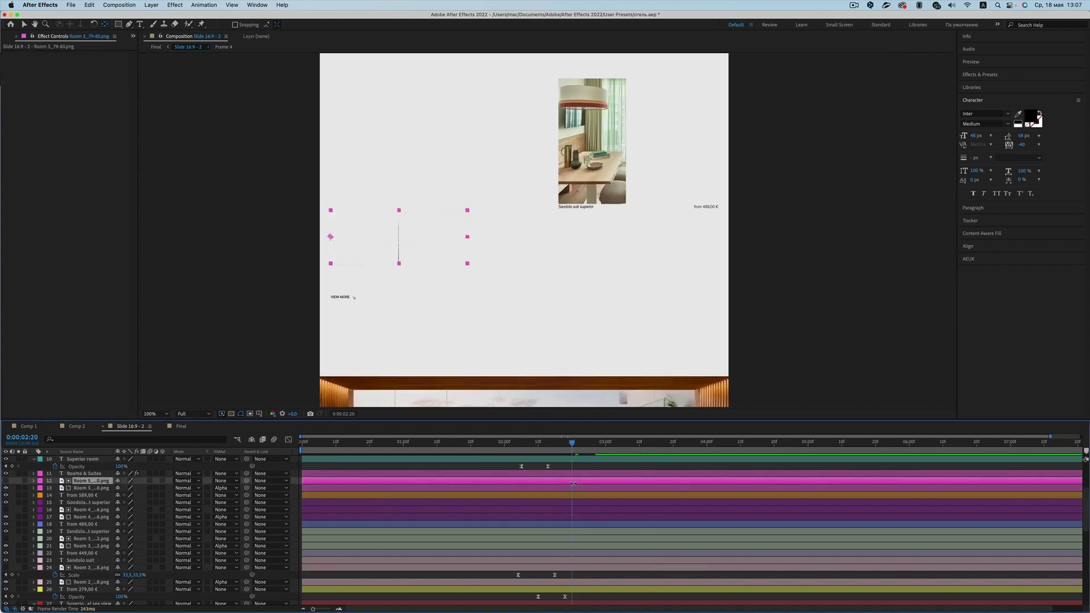
{"action": "left_click", "coordinate": [575, 488]}
{"action": "key", "text": "space"}
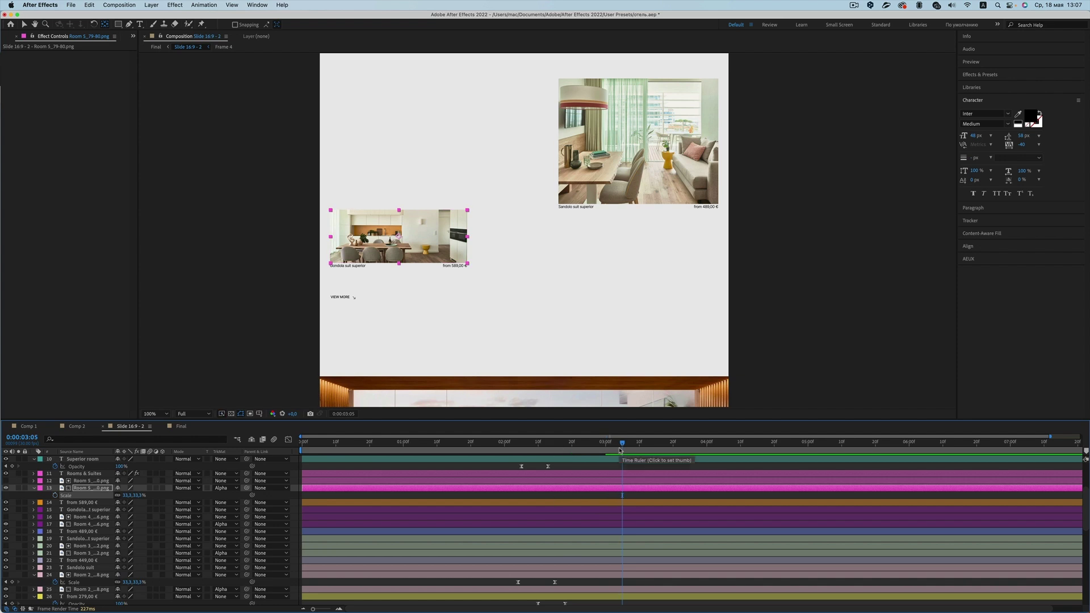
- Select the VIEW MORE button layer in the composition viewer
{"action": "left_click", "coordinate": [493, 257]}
{"action": "key", "text": "v"}
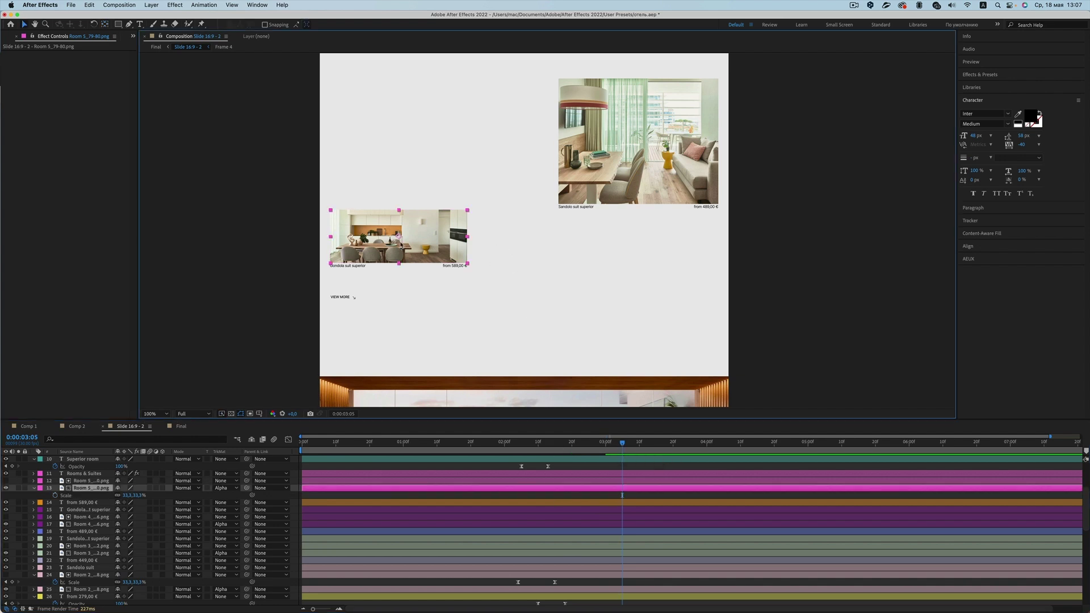
{"action": "left_click", "coordinate": [90, 482]}
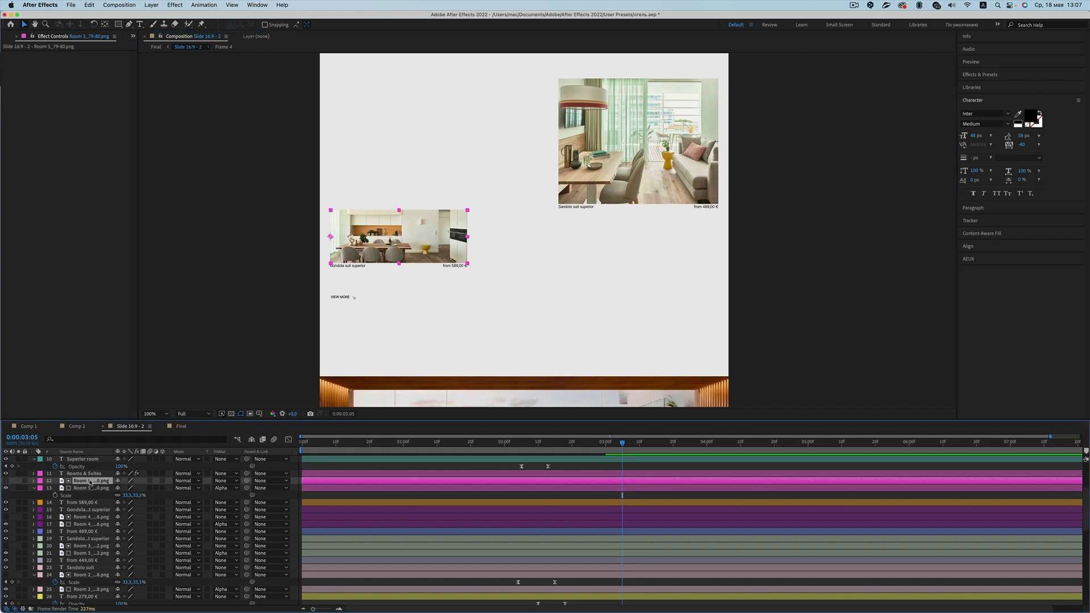
{"action": "left_click", "coordinate": [87, 488]}
{"action": "left_click", "coordinate": [333, 307]}
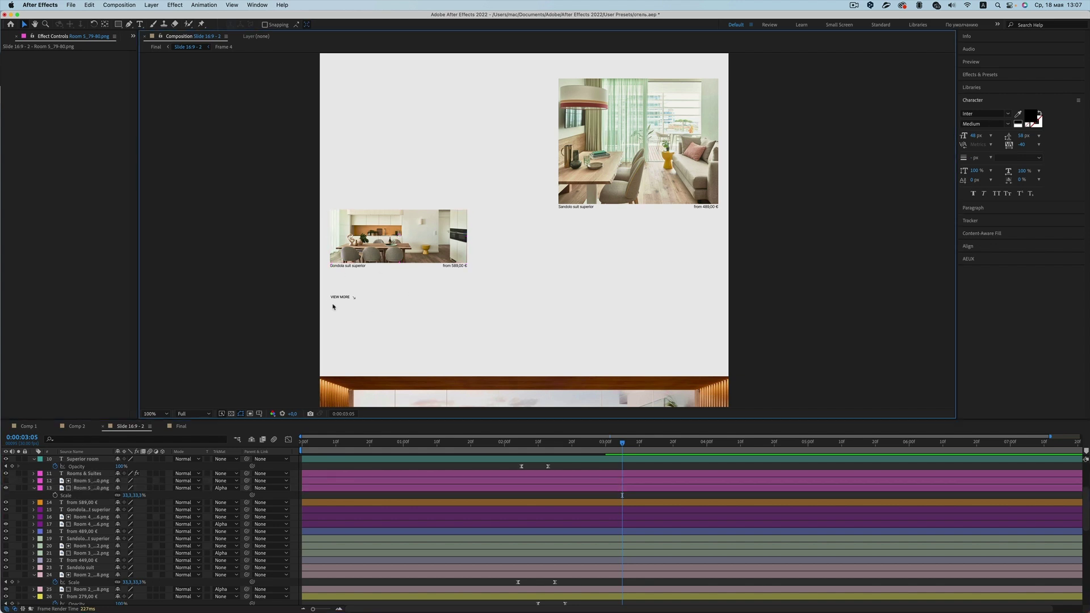
{"action": "left_click", "coordinate": [335, 301]}
- Open the Frame 3 precomp, inspect its Union shape, and close it
{"action": "double_click", "coordinate": [348, 299]}
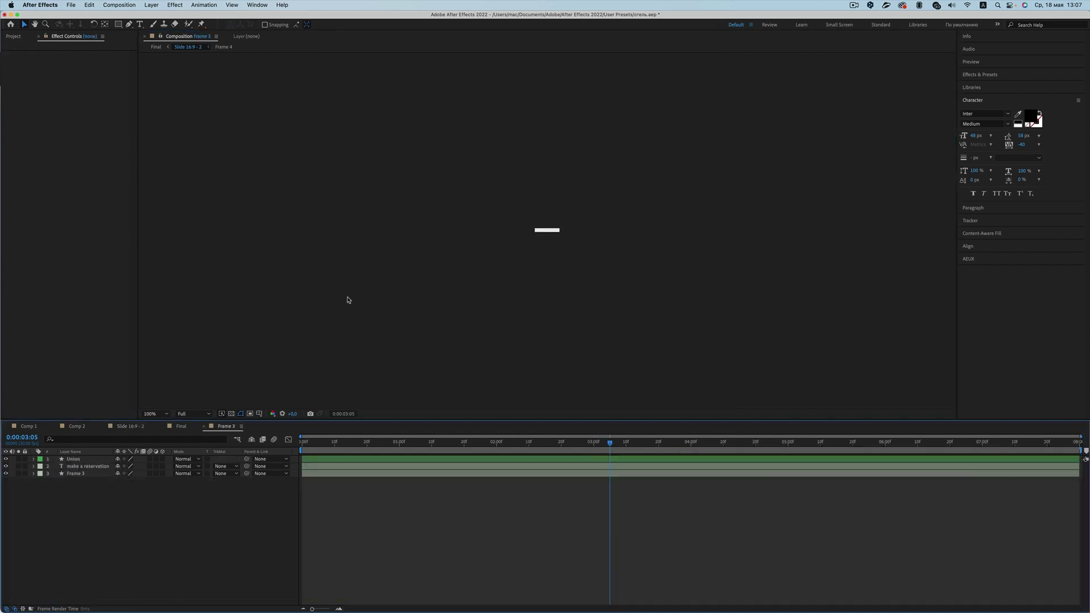
{"action": "left_click", "coordinate": [558, 234]}
{"action": "left_click", "coordinate": [556, 256]}
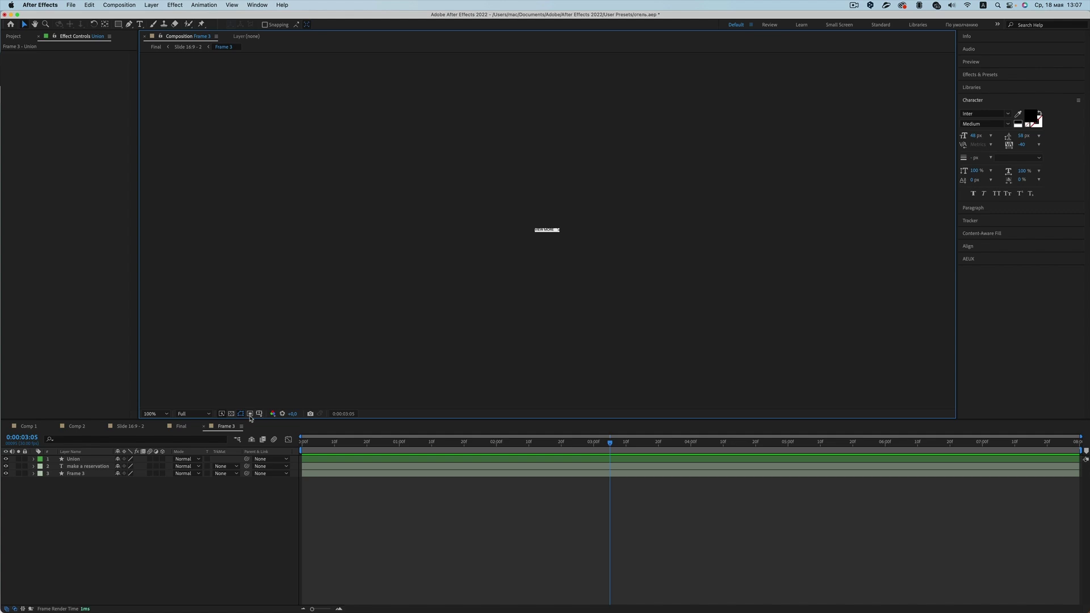
{"action": "left_click", "coordinate": [204, 427]}
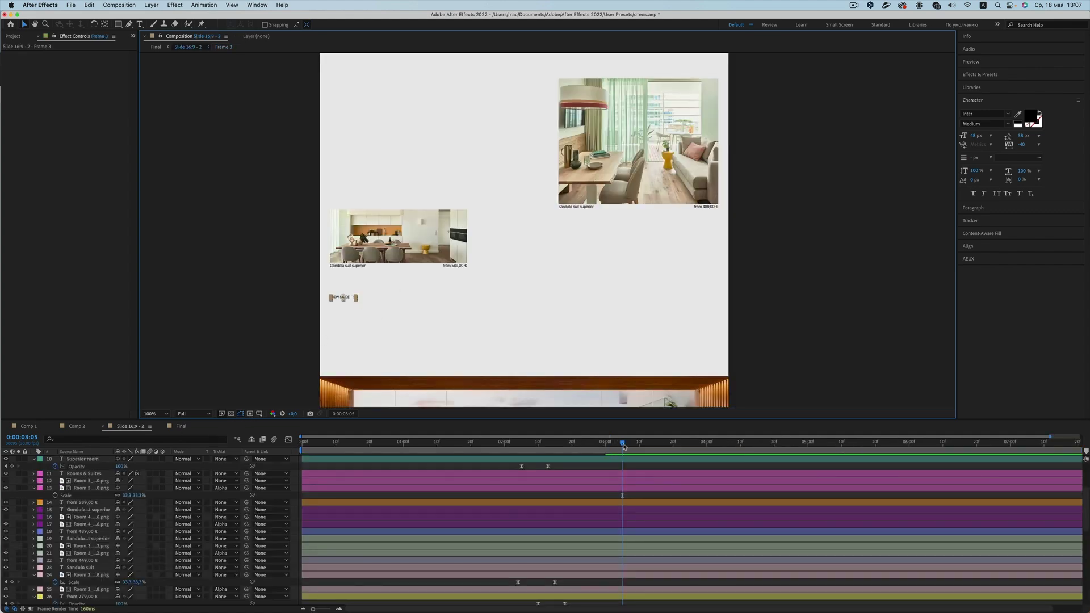
- Check the VIEW MORE and 249,00 € price timing up to 0:00:03:05, then show the Final comp
{"action": "mouse_move", "coordinate": [623, 446]}
{"action": "left_mouse_down"}
{"action": "mouse_move", "coordinate": [586, 450]}
{"action": "mouse_move", "coordinate": [597, 451]}
{"action": "left_mouse_up"}
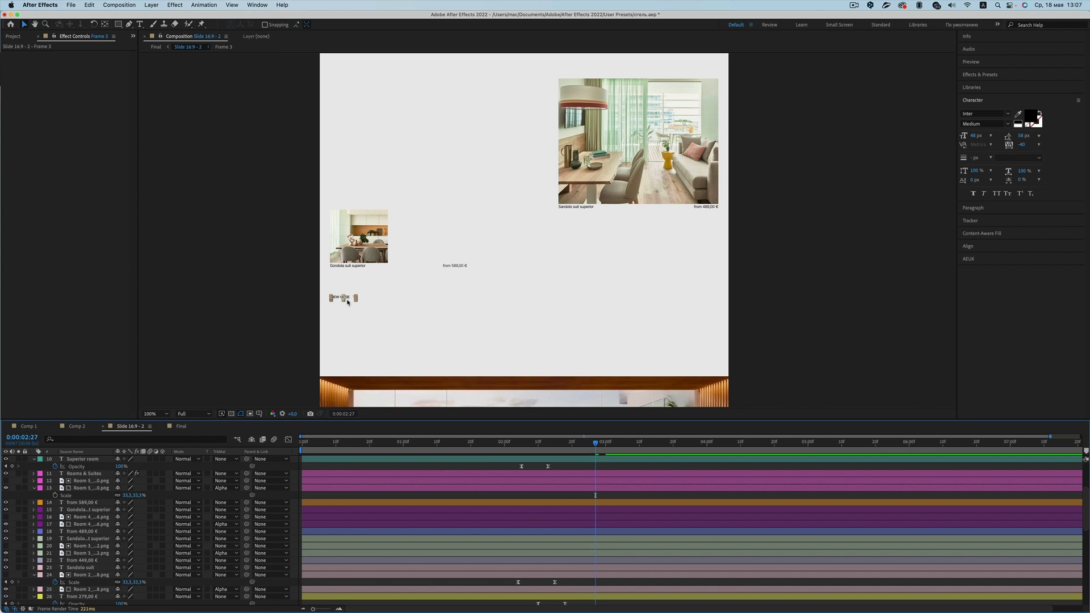
{"action": "scroll", "coordinate": [531, 470], "scroll_direction": "up", "scroll_amount": 3}
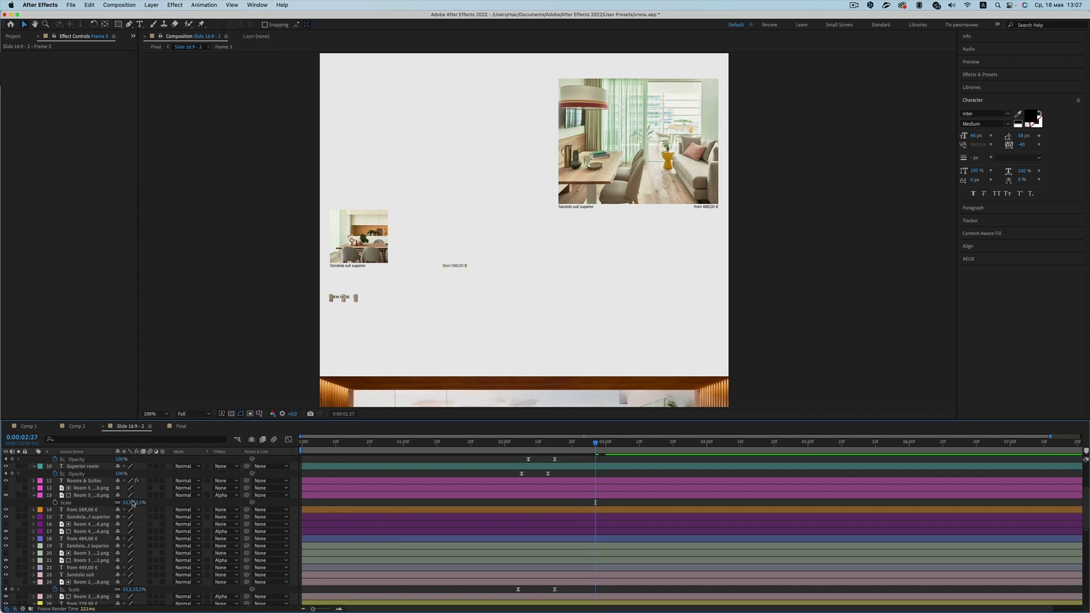
{"action": "scroll", "coordinate": [531, 470], "scroll_direction": "up", "scroll_amount": 3}
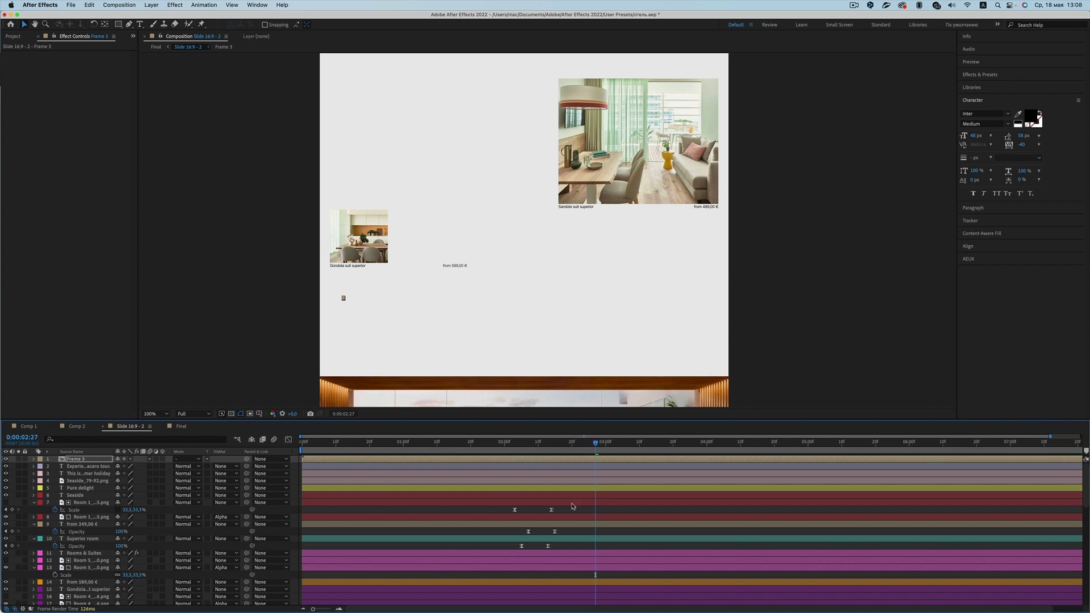
{"action": "left_click_drag", "start_coordinate": [513, 527], "coordinate": [562, 535]}
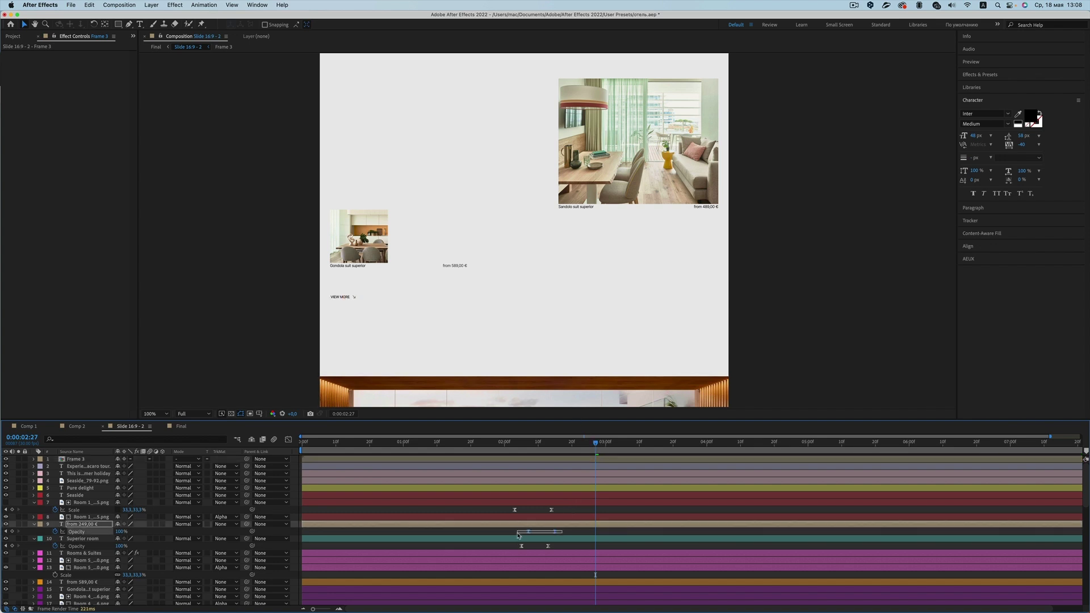
{"action": "left_click", "coordinate": [350, 301]}
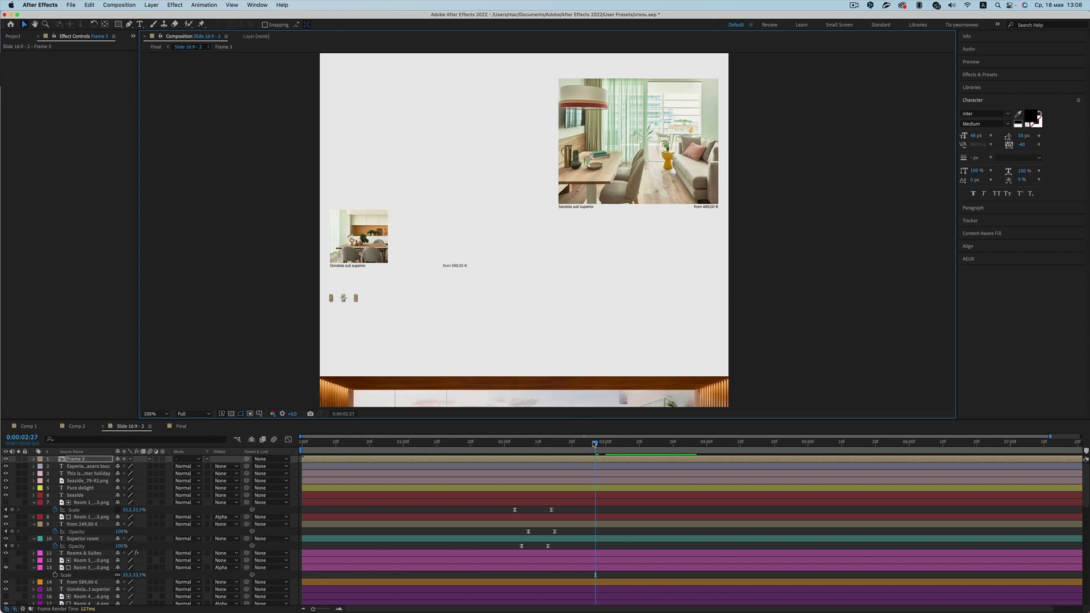
{"action": "left_click_drag", "start_coordinate": [595, 444], "coordinate": [623, 444]}
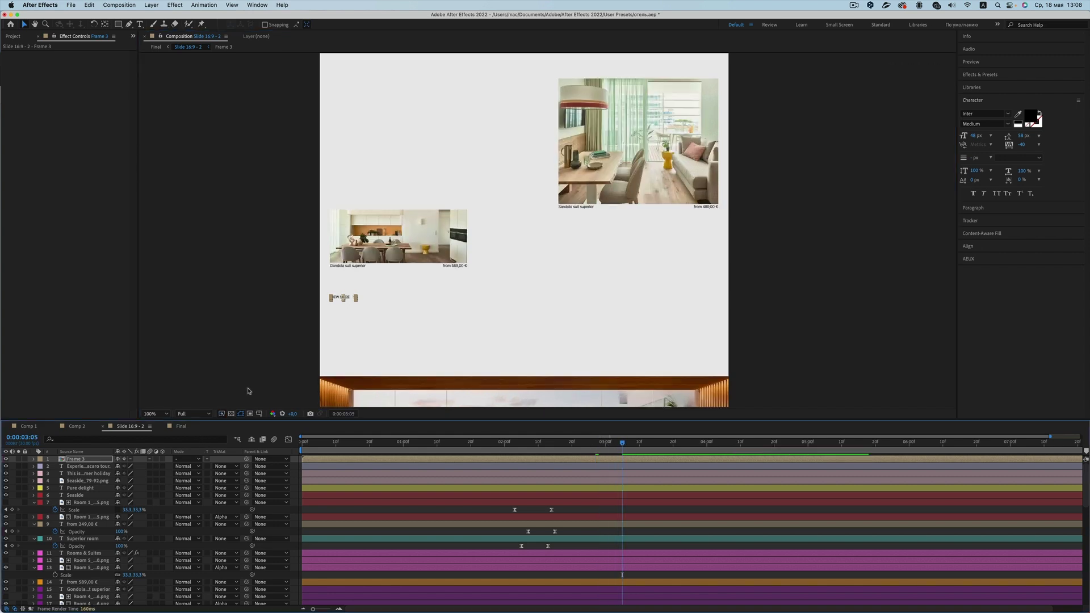
{"action": "key", "text": "shift+period"}
- Replay the page transition from around 0:00:01:17 in the Final composition
{"action": "left_click", "coordinate": [571, 443]}
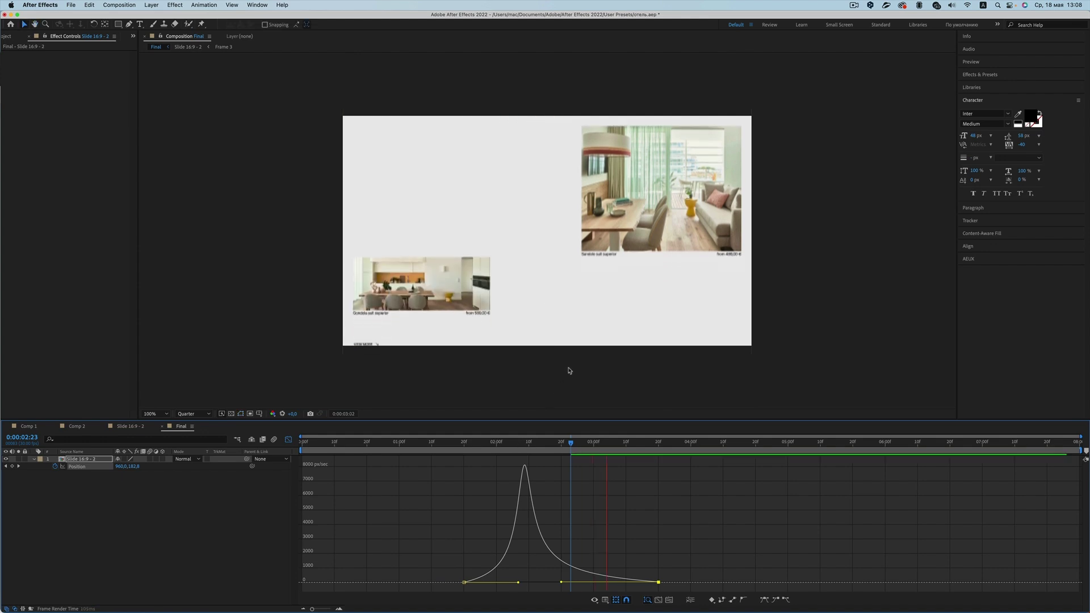
{"action": "left_click", "coordinate": [456, 441]}
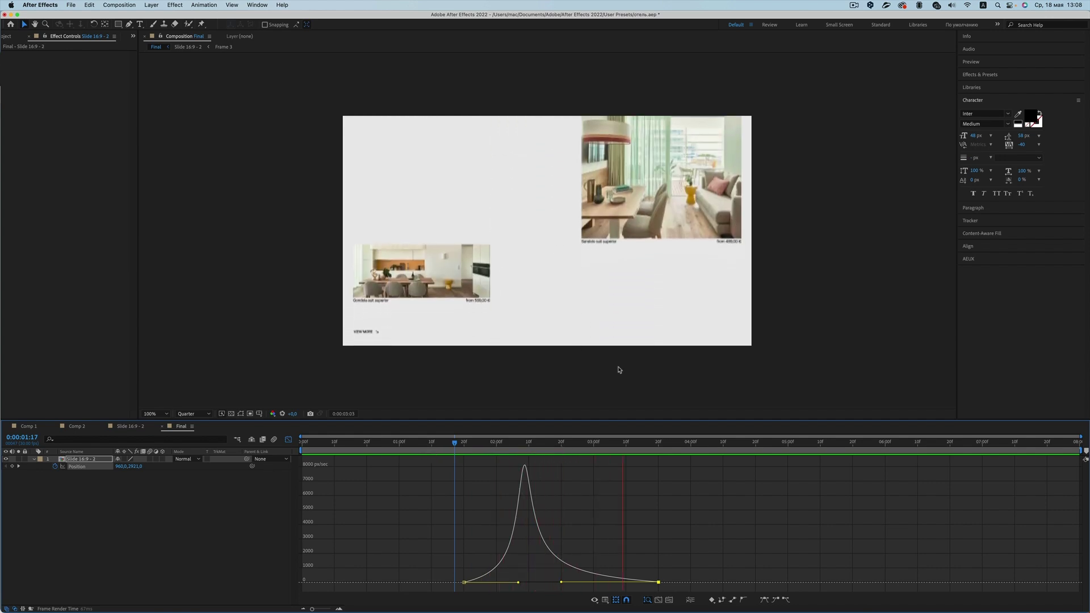
{"action": "left_click", "coordinate": [448, 444]}
{"action": "key", "text": "space"}
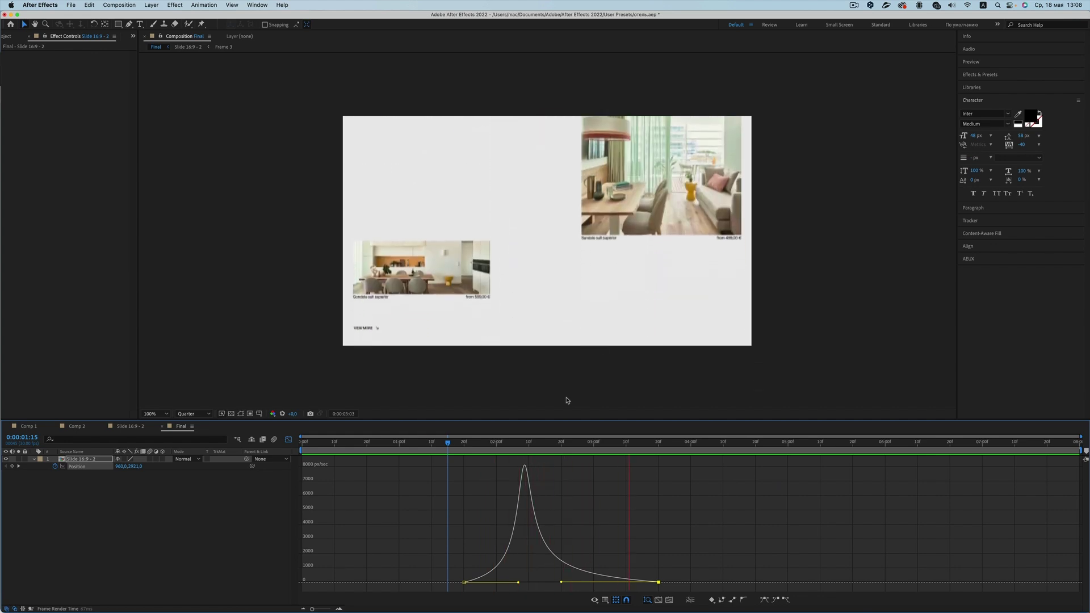
{"action": "left_click_drag", "start_coordinate": [537, 448], "coordinate": [683, 448]}
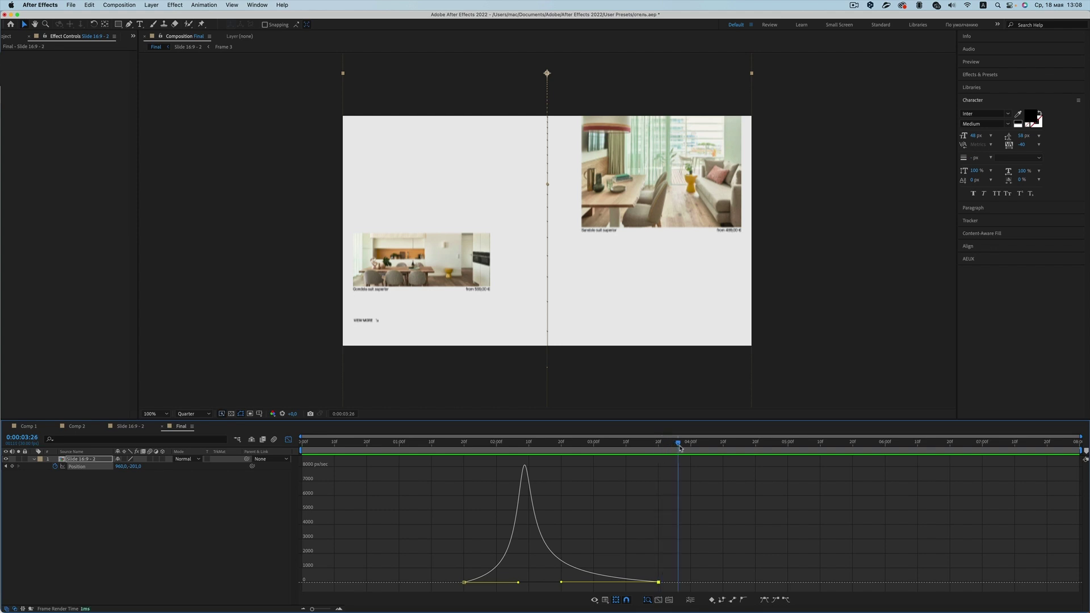
- Add a Position keyframe at 0:00:03:27 with the slide moved up to frame the seaside section
{"action": "left_click", "coordinate": [13, 466]}
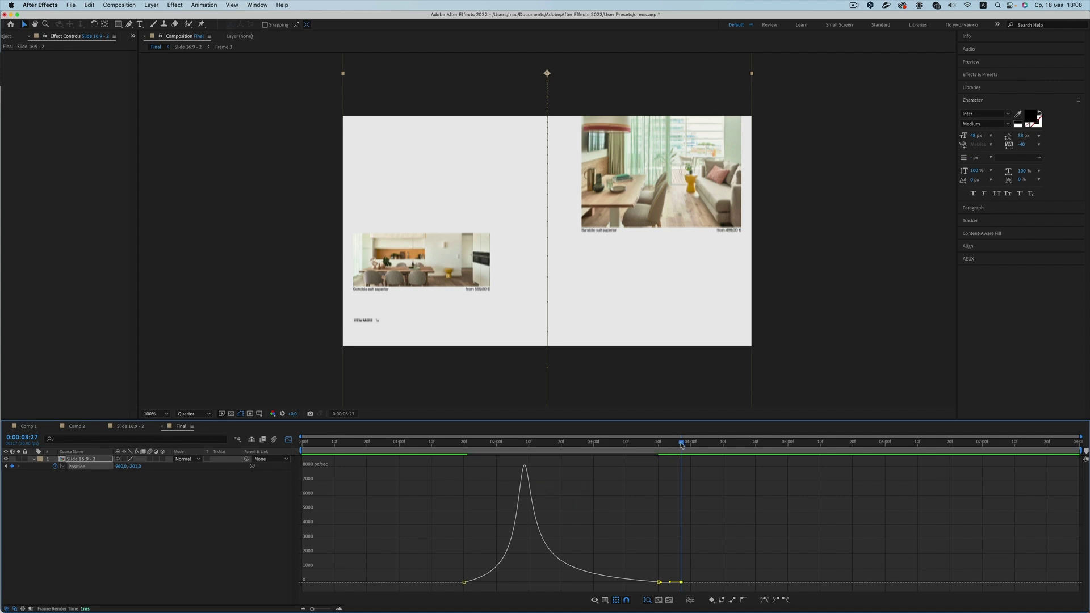
{"action": "left_click", "coordinate": [621, 331]}
{"action": "mouse_move", "coordinate": [606, 296]}
{"action": "left_mouse_down"}
{"action": "mouse_move", "coordinate": [630, 59]}
{"action": "mouse_move", "coordinate": [625, 119]}
{"action": "left_mouse_up"}
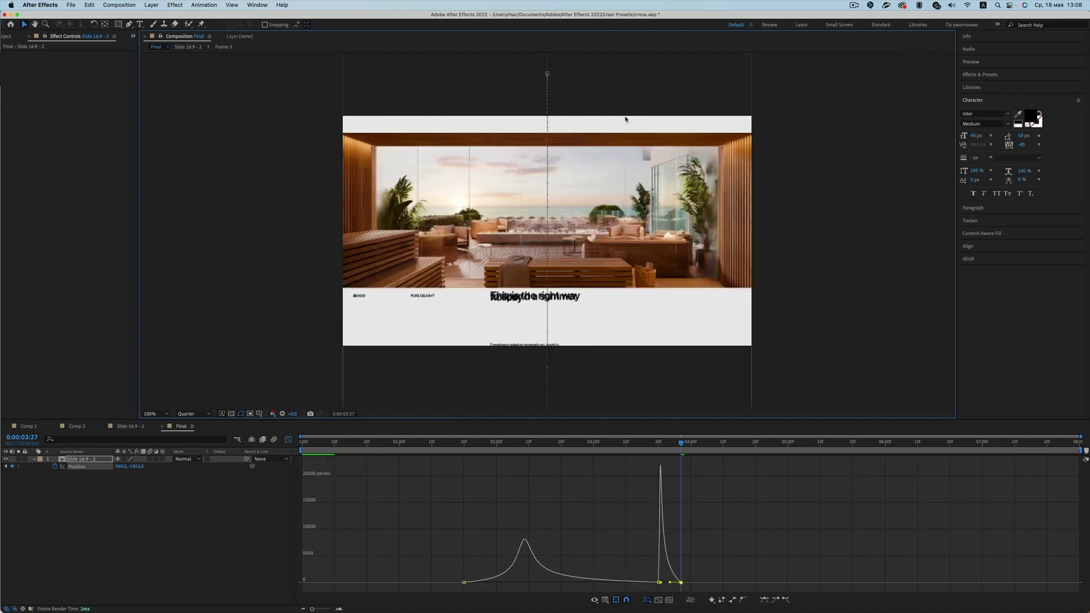
{"action": "left_click_drag", "start_coordinate": [609, 255], "coordinate": [616, 194]}
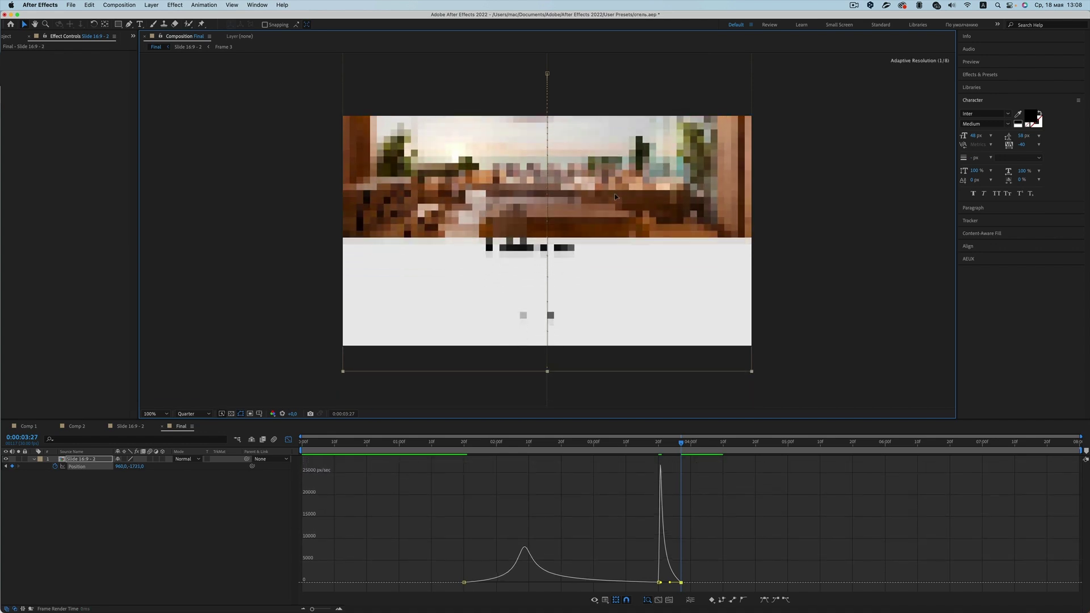
{"action": "left_click_drag", "start_coordinate": [616, 204], "coordinate": [612, 210]}
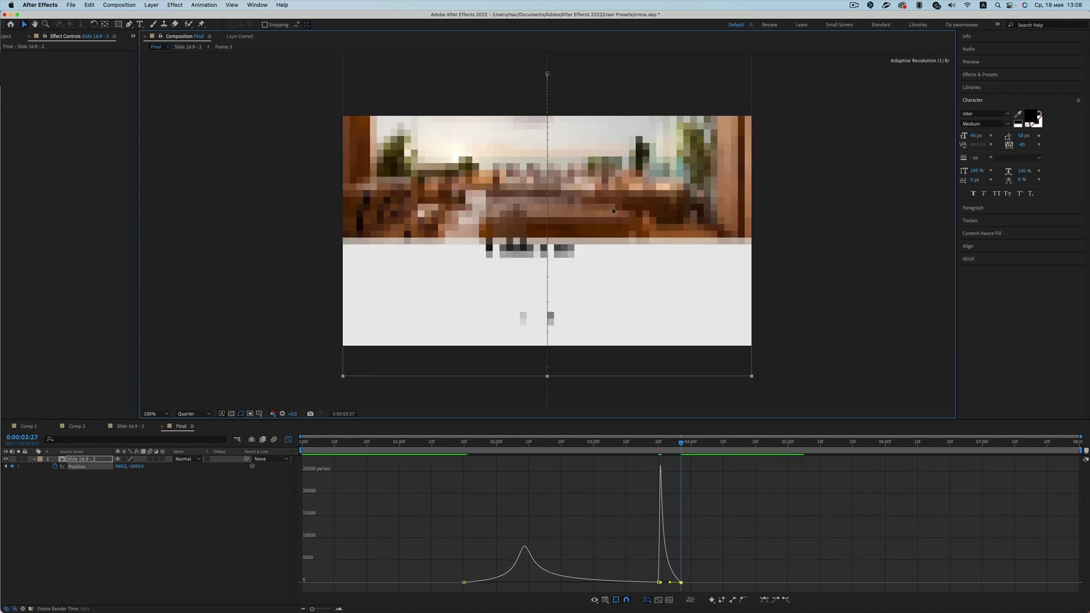
{"action": "left_click", "coordinate": [784, 260]}
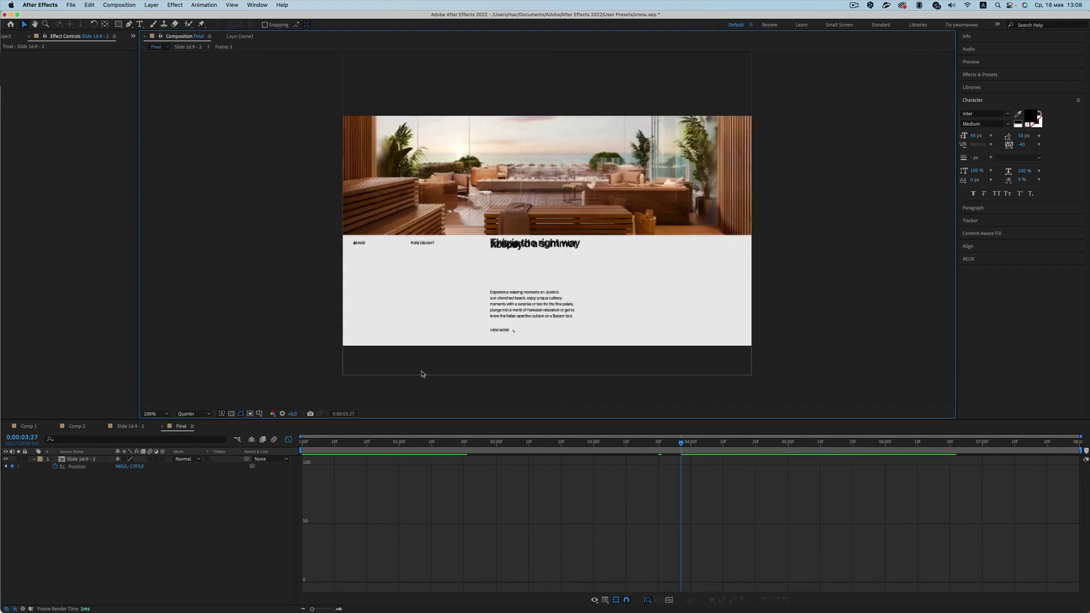
- Bring the seaside section of Slide 16:9 - 2 into view and inspect the Seaside label text
{"action": "left_click", "coordinate": [129, 426]}
{"action": "mouse_move", "coordinate": [504, 351]}
{"action": "left_mouse_down"}
{"action": "mouse_move", "coordinate": [528, 253]}
{"action": "mouse_move", "coordinate": [541, 116]}
{"action": "left_mouse_up"}
{"action": "key", "text": "v"}
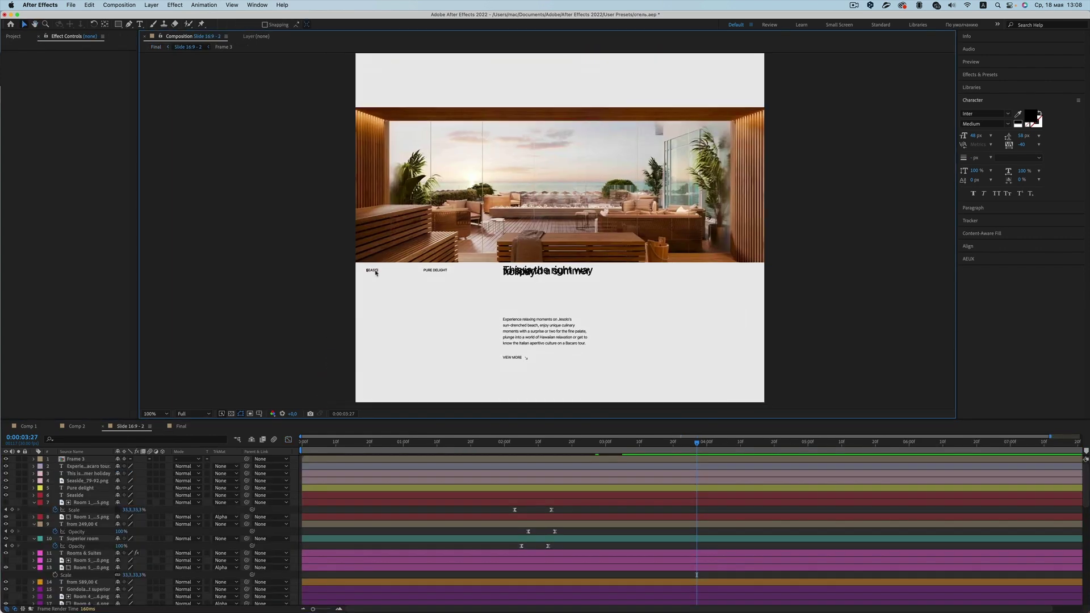
{"action": "left_click", "coordinate": [374, 271]}
{"action": "key", "text": "ctrl+t"}
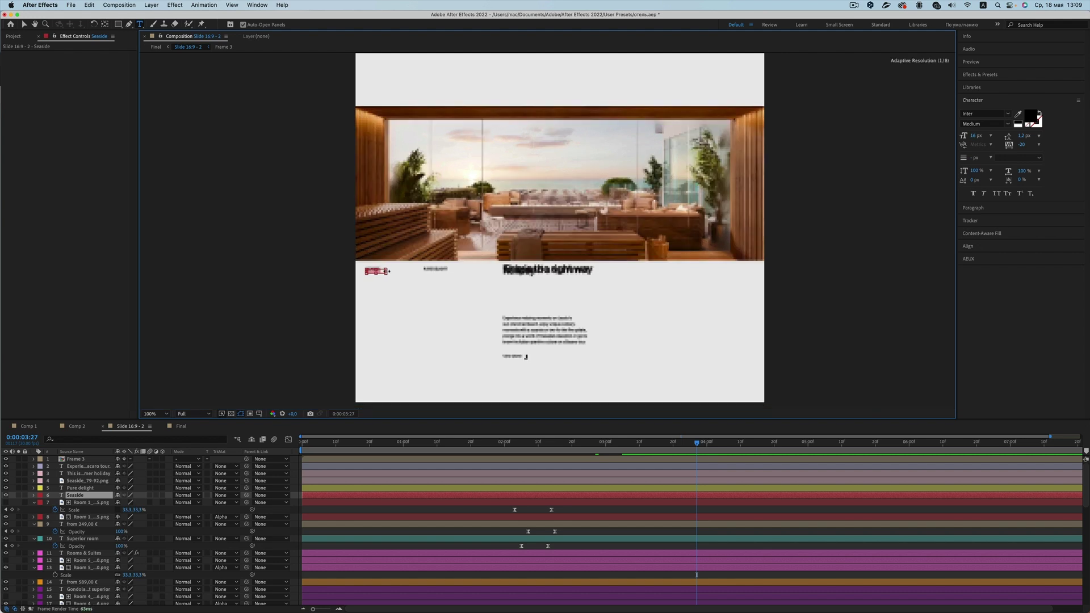
{"action": "left_click", "coordinate": [390, 276]}
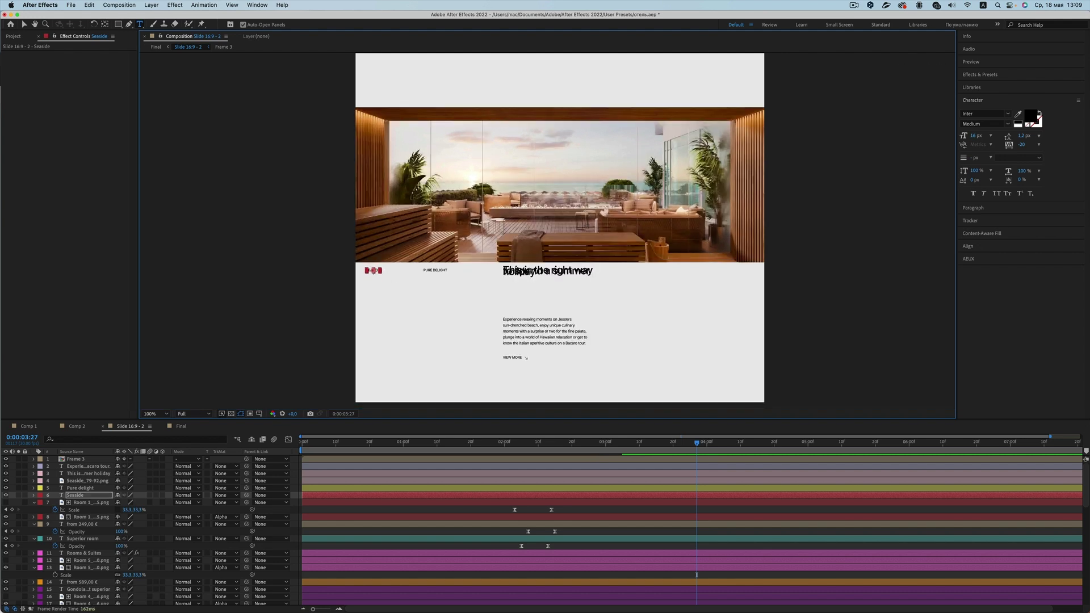
- Set the overlapping seaside headline's leading to 58 px
{"action": "left_click", "coordinate": [550, 278]}
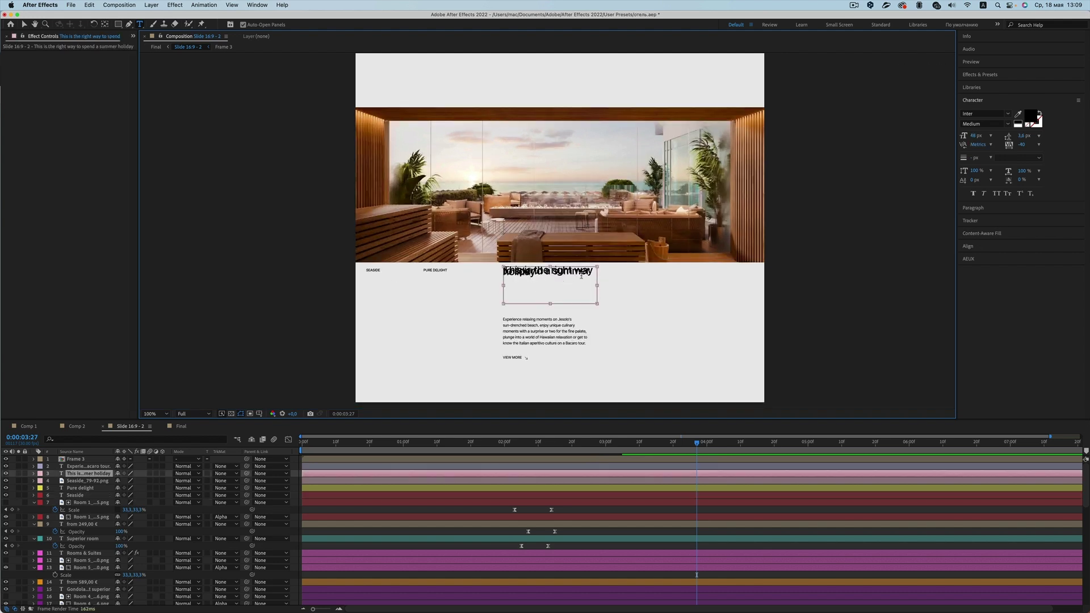
{"action": "double_click", "coordinate": [559, 276]}
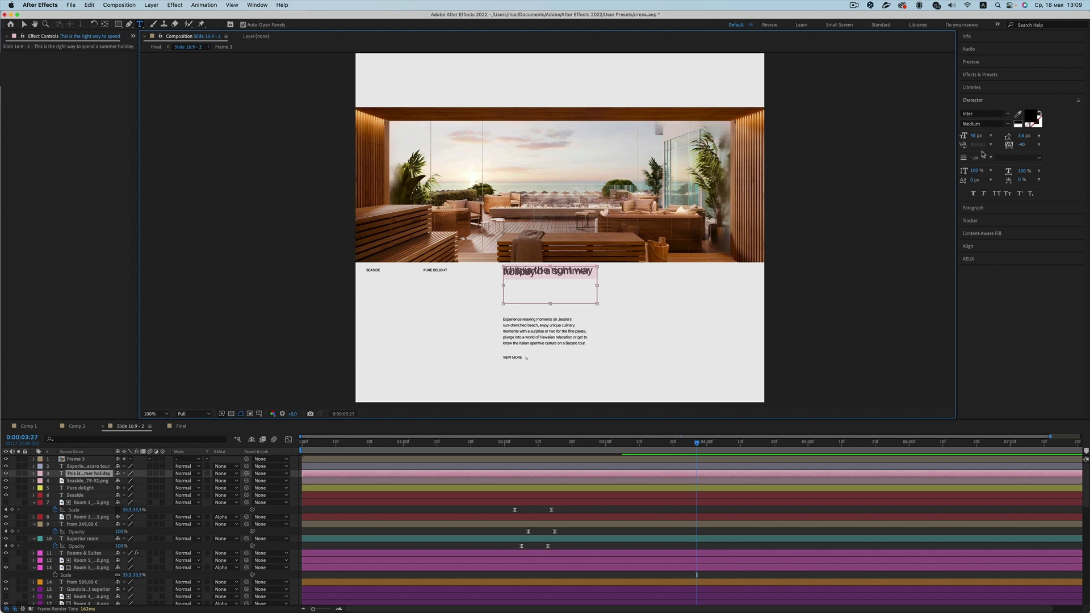
{"action": "left_click", "coordinate": [1025, 136]}
{"action": "type", "text": "58"}
{"action": "key", "text": "Return"}
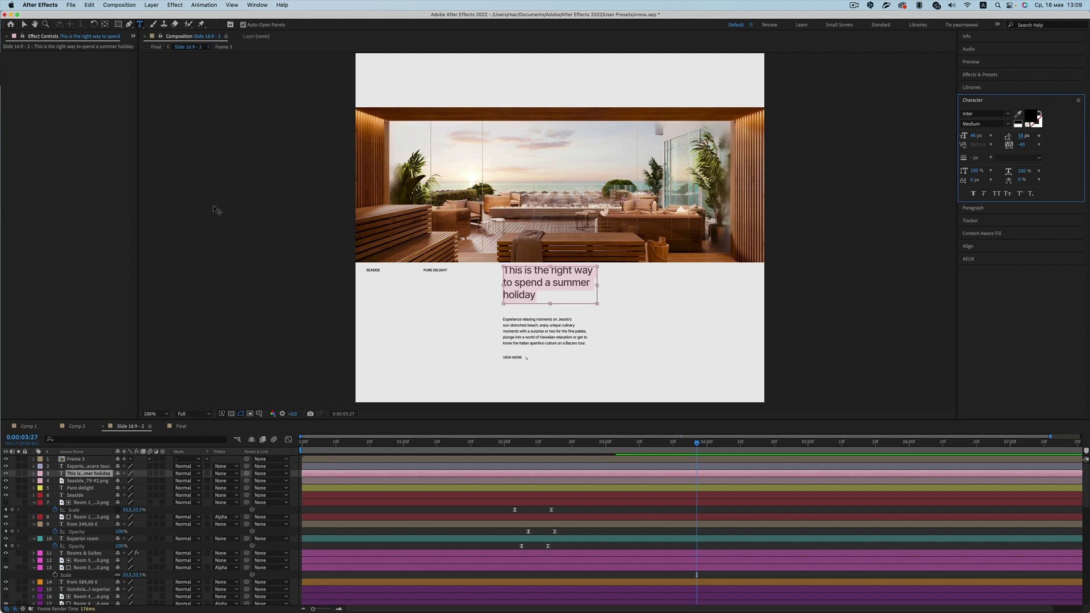
{"action": "key", "text": "Escape"}
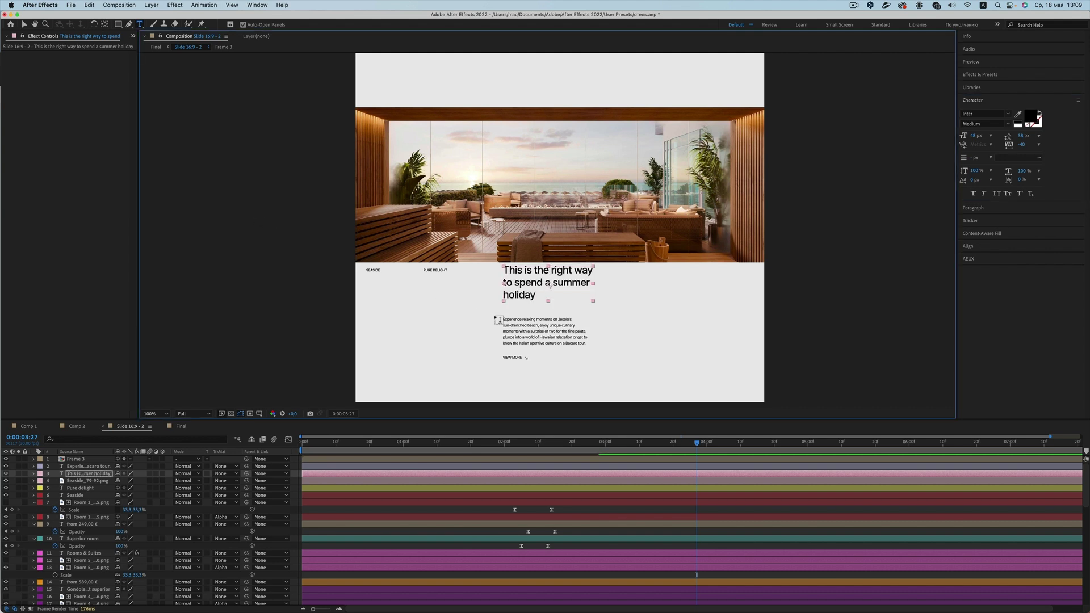
- Vertically center the three layers inside the Frame 2 precomp
{"action": "key", "text": "v"}
{"action": "double_click", "coordinate": [516, 358]}
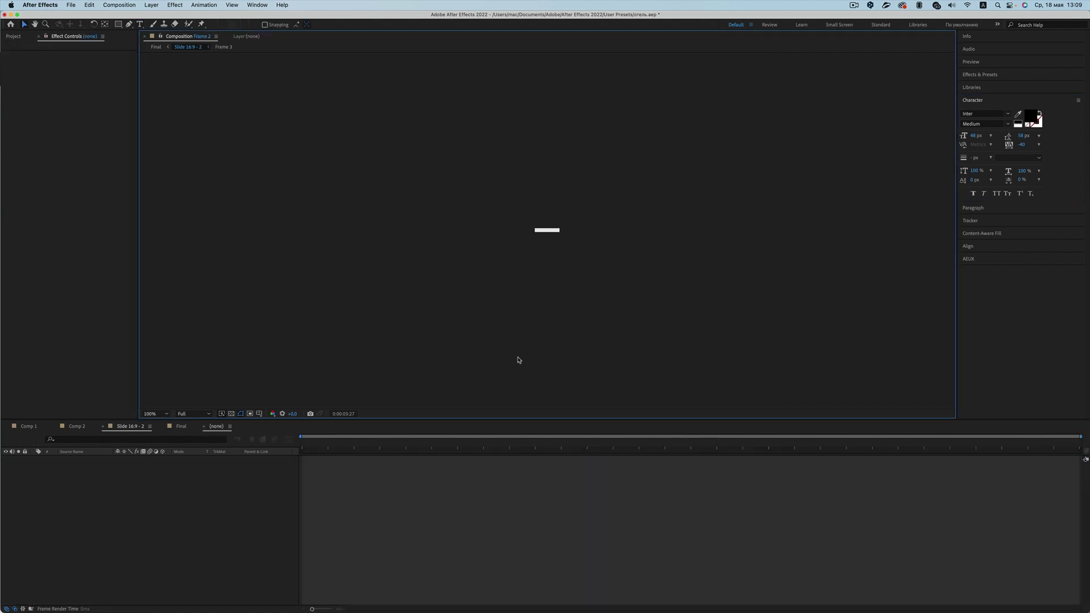
{"action": "left_click_drag", "start_coordinate": [576, 233], "coordinate": [515, 245]}
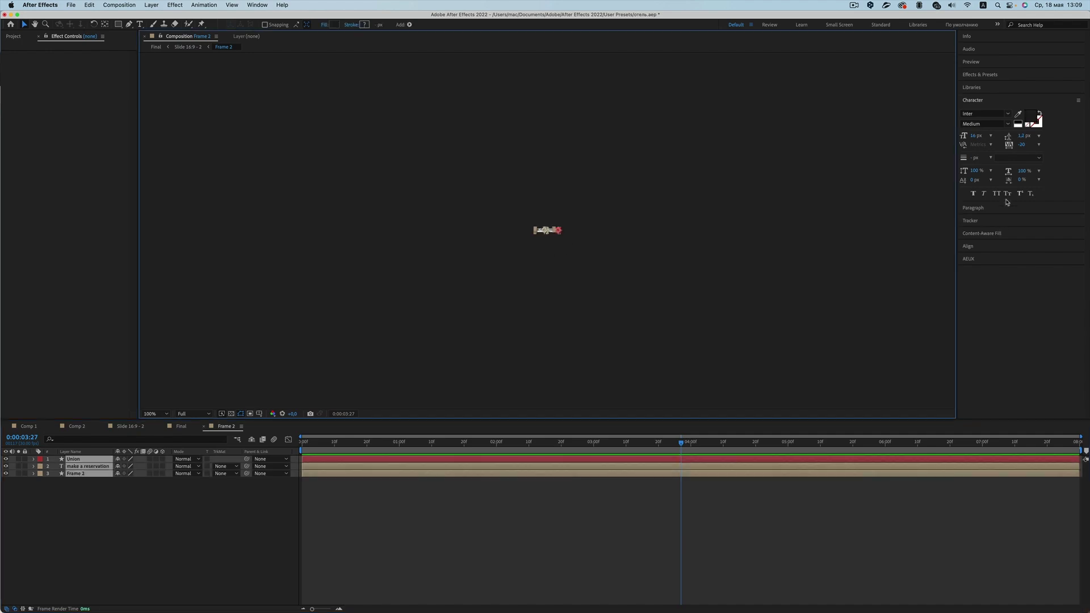
{"action": "left_click", "coordinate": [977, 245]}
{"action": "left_click", "coordinate": [1024, 172]}
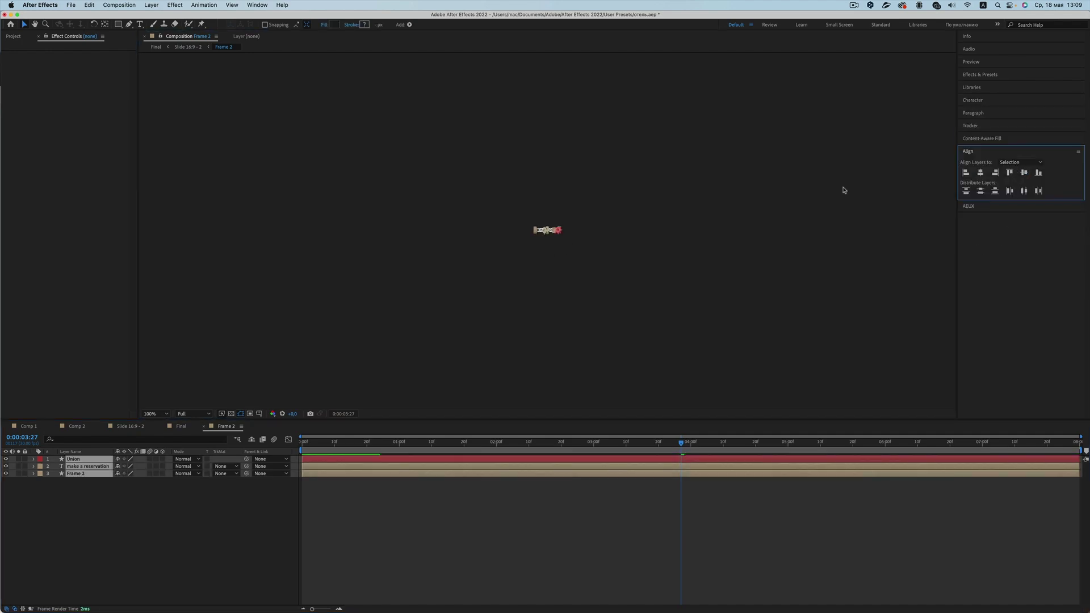
{"action": "left_click", "coordinate": [205, 426]}
- Top-align the Seaside and Pure delight labels with the summer holiday heading
{"action": "left_click", "coordinate": [538, 278]}
{"action": "left_click", "coordinate": [431, 304]}
{"action": "left_click", "coordinate": [535, 284]}
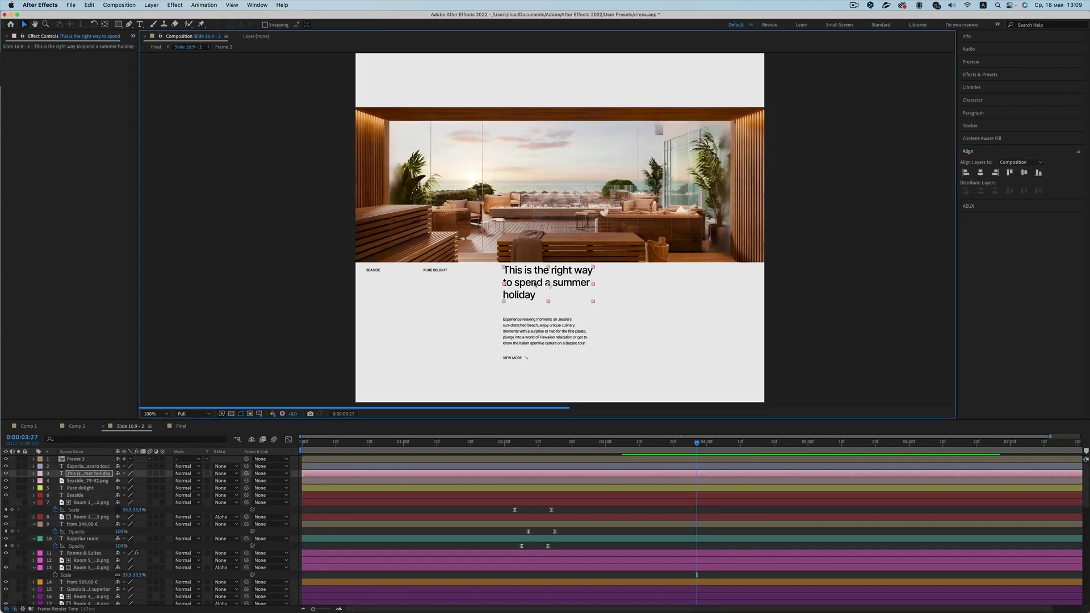
{"action": "left_click_drag", "start_coordinate": [650, 302], "coordinate": [352, 266]}
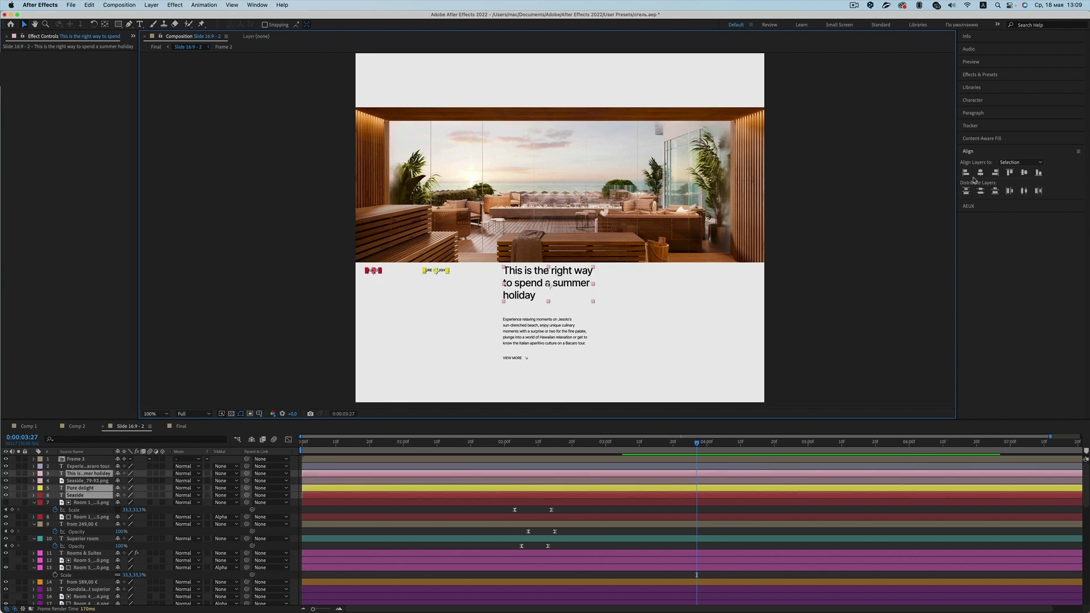
{"action": "left_click", "coordinate": [1010, 172]}
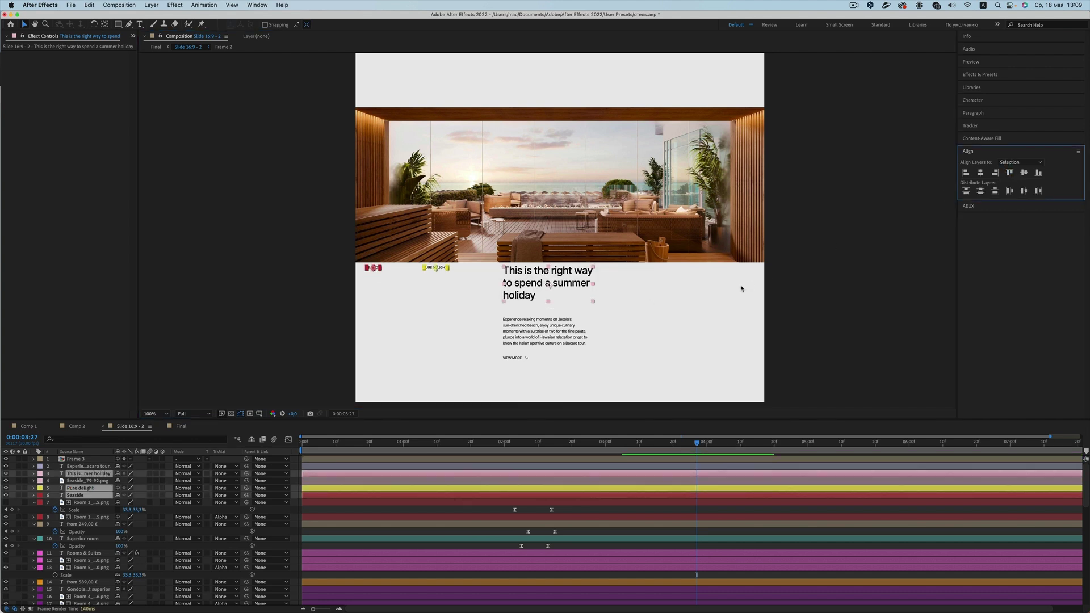
{"action": "key", "text": "shift+Down"}
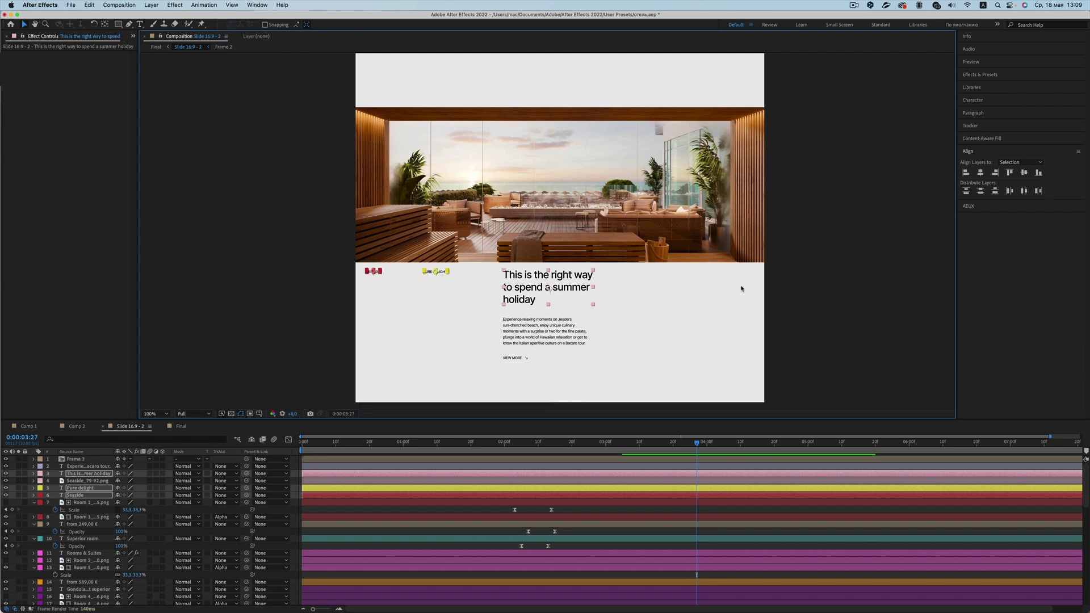
{"action": "key", "text": "Up"}
{"action": "key", "text": "Up"}
{"action": "key", "text": "Up"}
{"action": "left_click", "coordinate": [742, 288]}
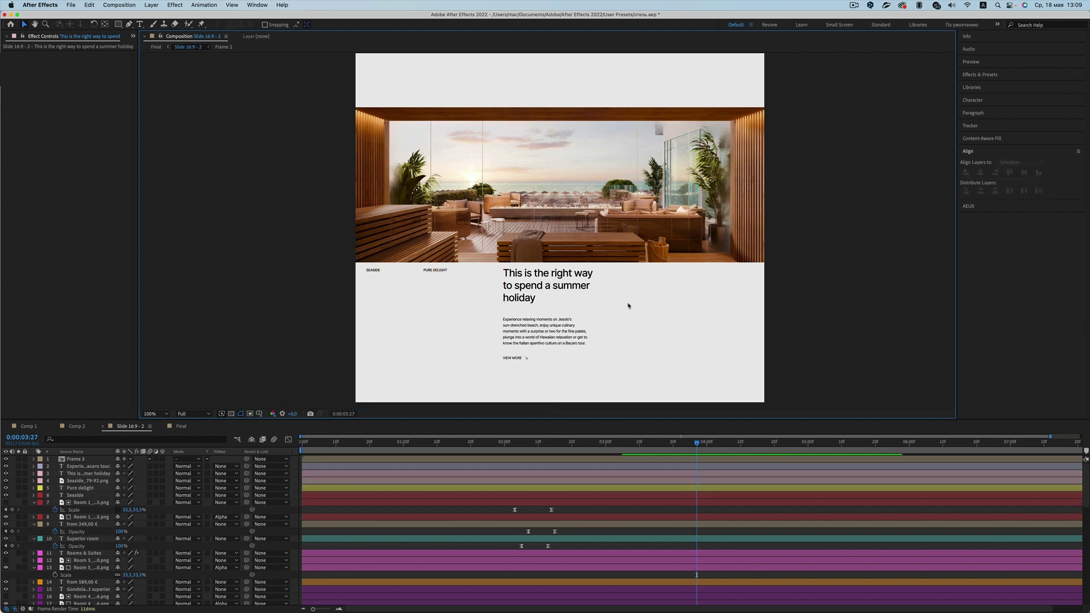
- Preview the Comp 2 animation around four seconds, then check Final and Slide 16:9 - 2
{"action": "left_click", "coordinate": [511, 249]}
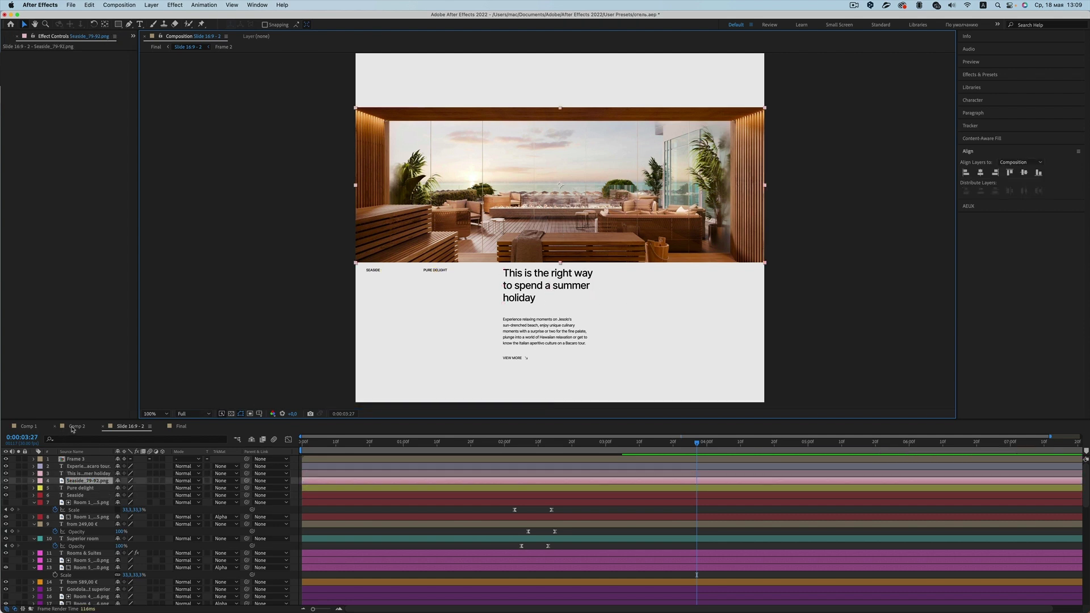
{"action": "left_click", "coordinate": [73, 428]}
{"action": "left_click_drag", "start_coordinate": [547, 442], "coordinate": [608, 451]}
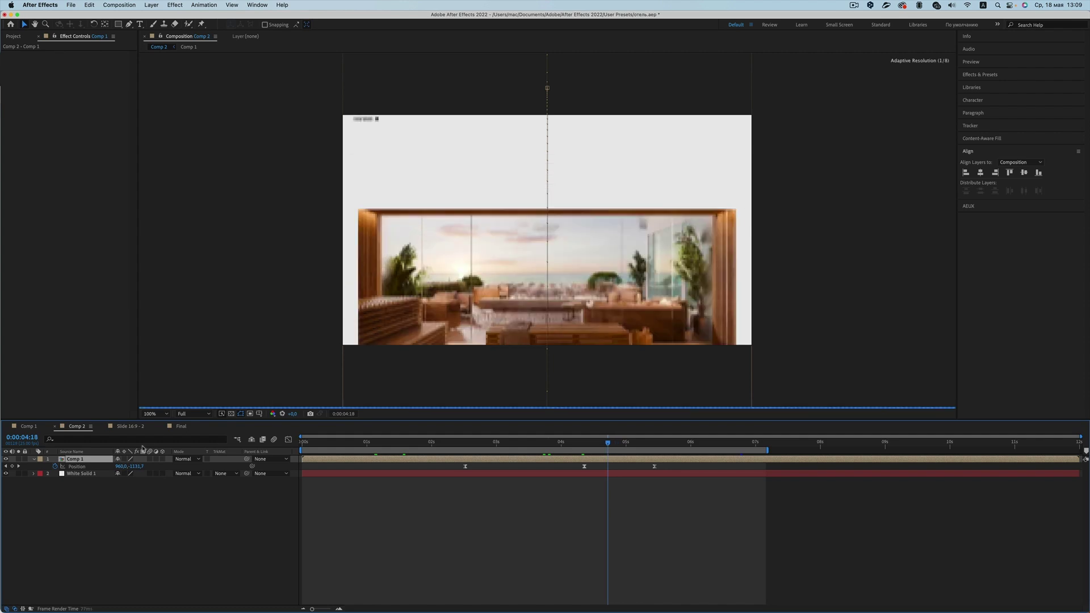
{"action": "left_click", "coordinate": [182, 426]}
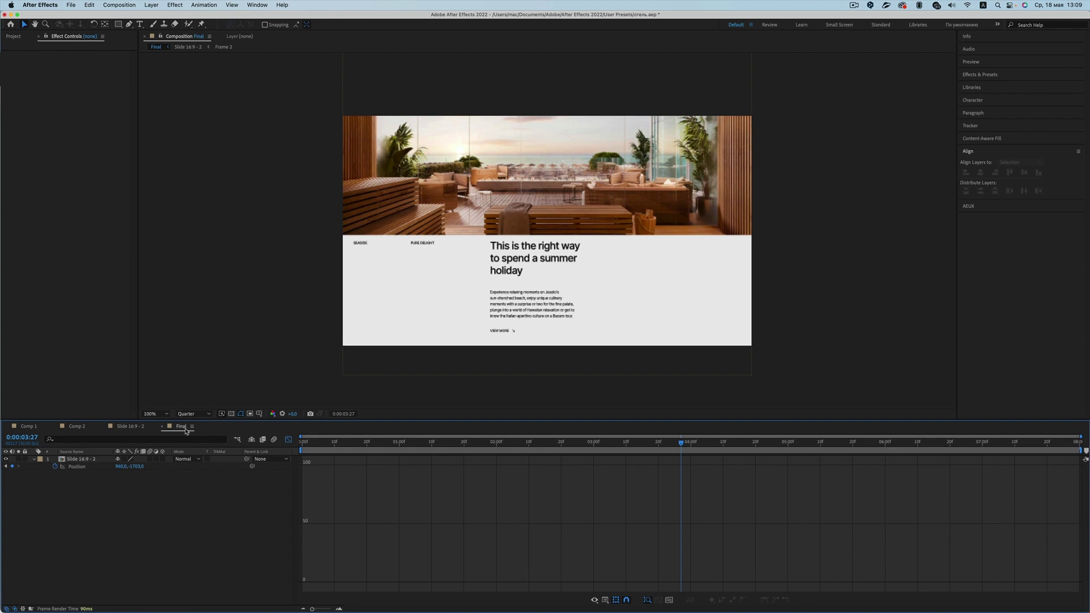
{"action": "left_click", "coordinate": [142, 427]}
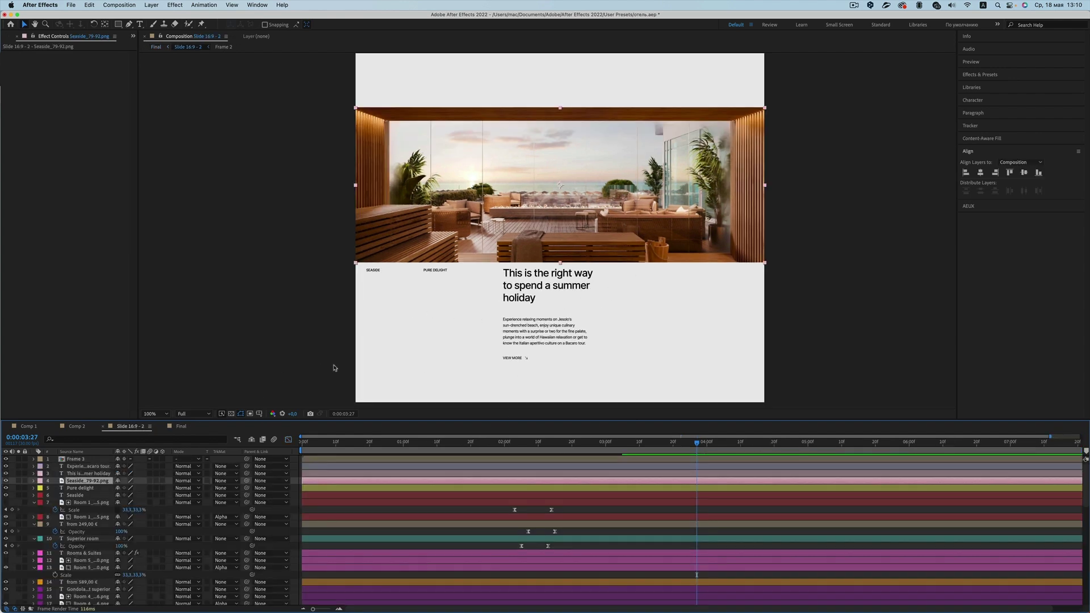
- At 0:00:02:17, select the Room 4_79-76.png photo and reveal its Scale property
{"action": "left_click", "coordinate": [562, 442]}
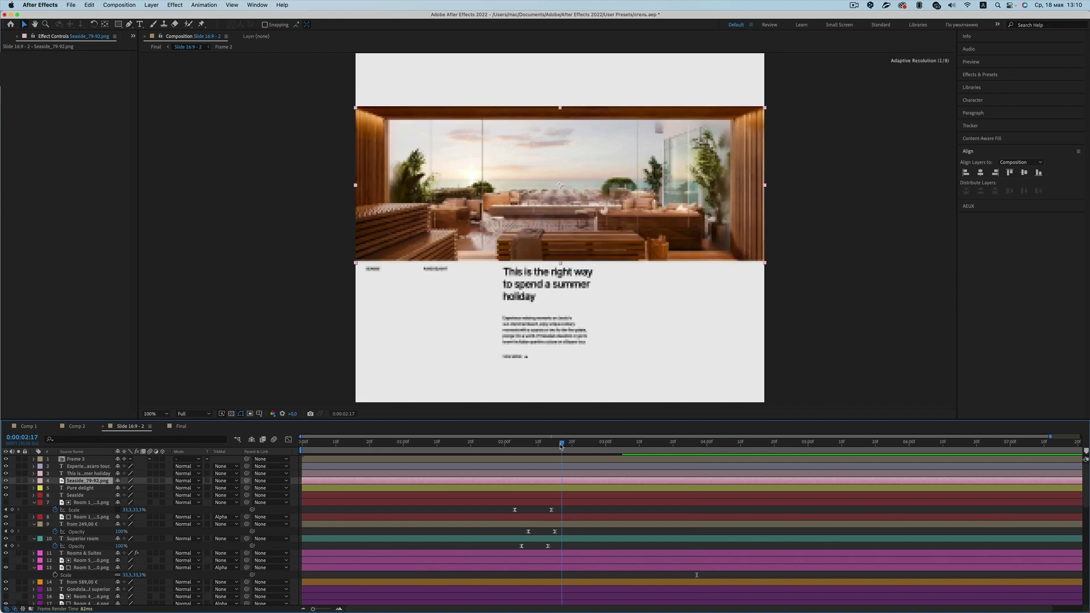
{"action": "left_click_drag", "start_coordinate": [557, 78], "coordinate": [536, 272]}
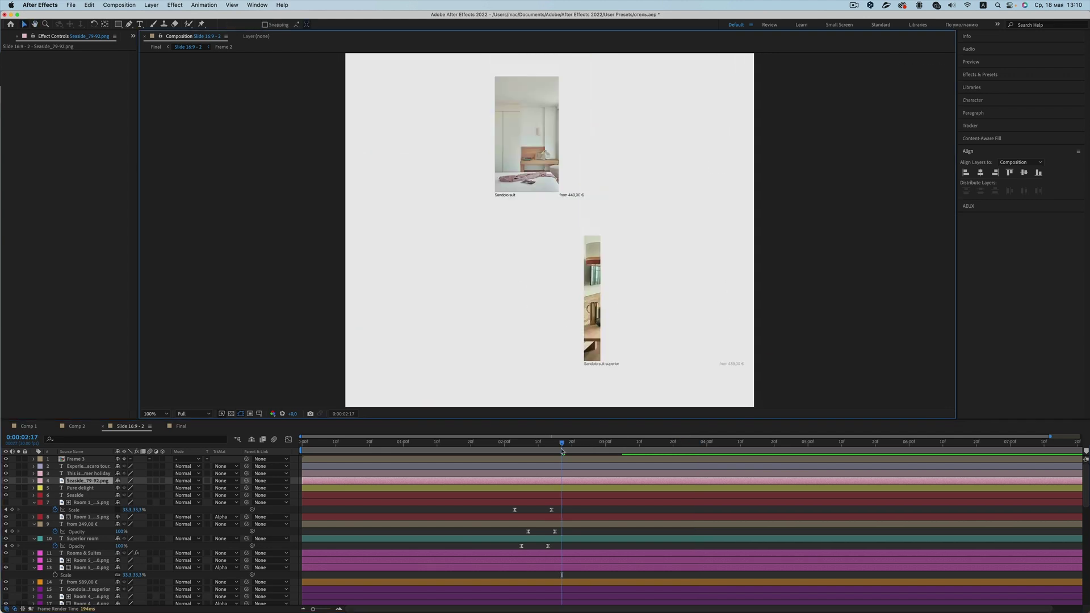
{"action": "left_click", "coordinate": [596, 279]}
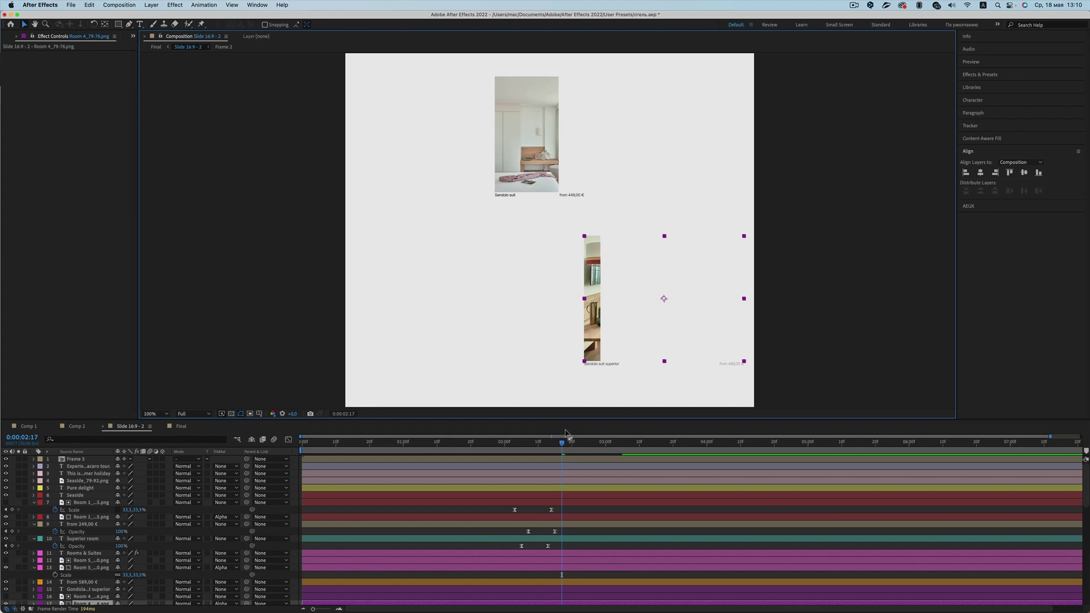
{"action": "scroll", "coordinate": [534, 474], "scroll_direction": "down", "scroll_amount": 5}
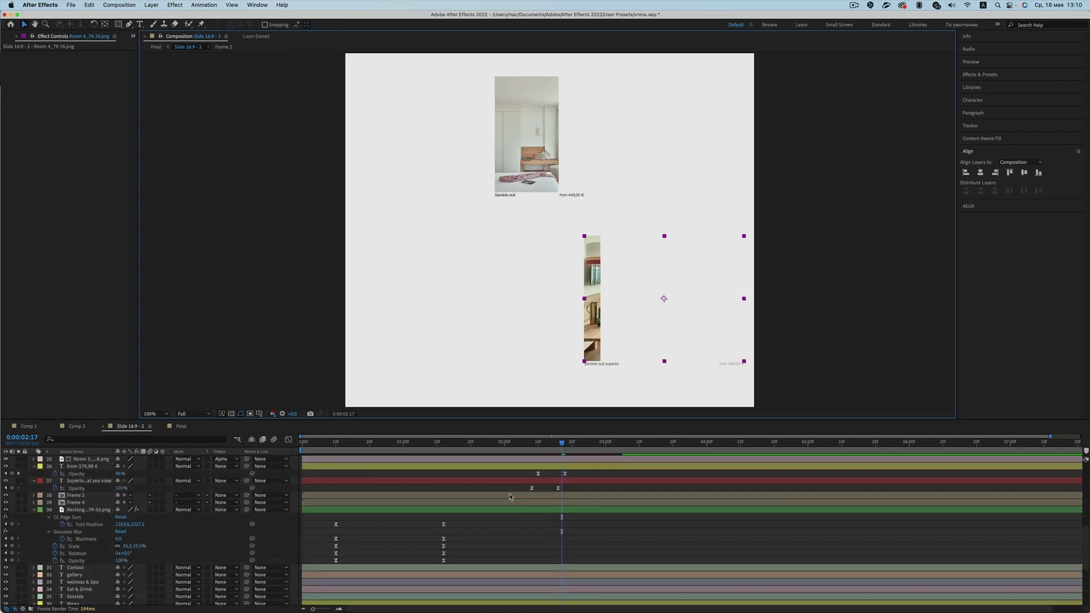
{"action": "scroll", "coordinate": [511, 494], "scroll_direction": "up", "scroll_amount": 5}
{"action": "scroll", "coordinate": [511, 498], "scroll_direction": "down", "scroll_amount": 5}
{"action": "scroll", "coordinate": [512, 498], "scroll_direction": "down", "scroll_amount": 5}
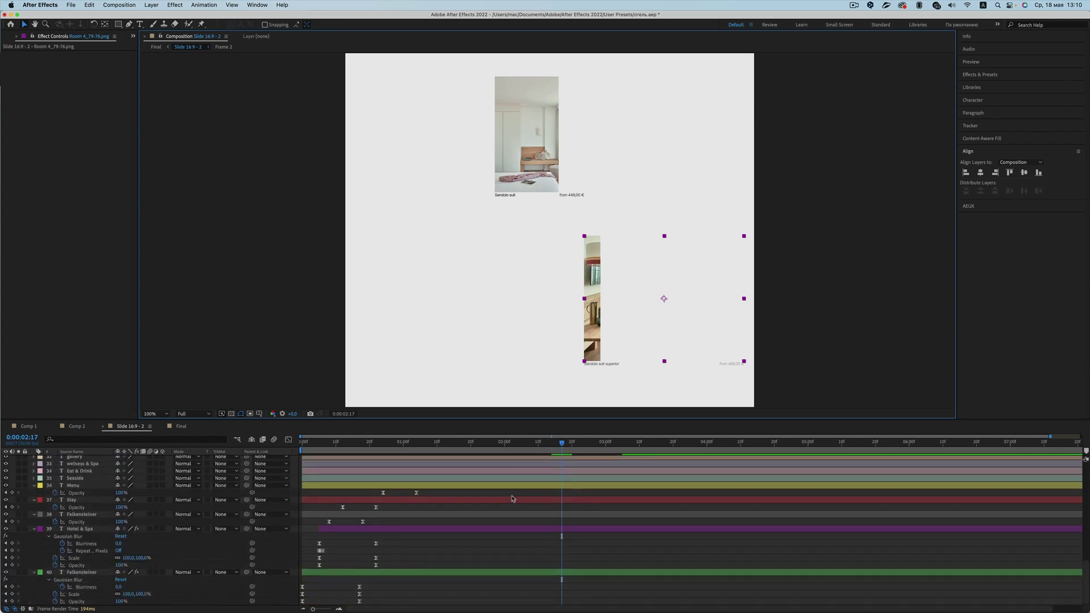
{"action": "scroll", "coordinate": [512, 499], "scroll_direction": "up", "scroll_amount": 3}
{"action": "scroll", "coordinate": [513, 499], "scroll_direction": "up", "scroll_amount": 4}
{"action": "scroll", "coordinate": [513, 499], "scroll_direction": "up", "scroll_amount": 3}
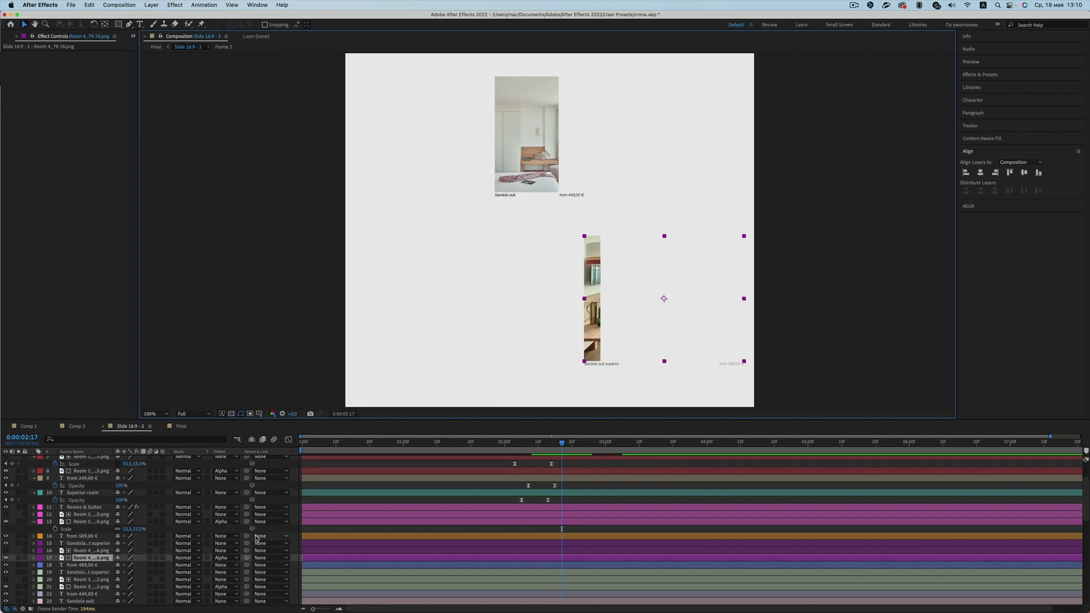
{"action": "left_click", "coordinate": [100, 562]}
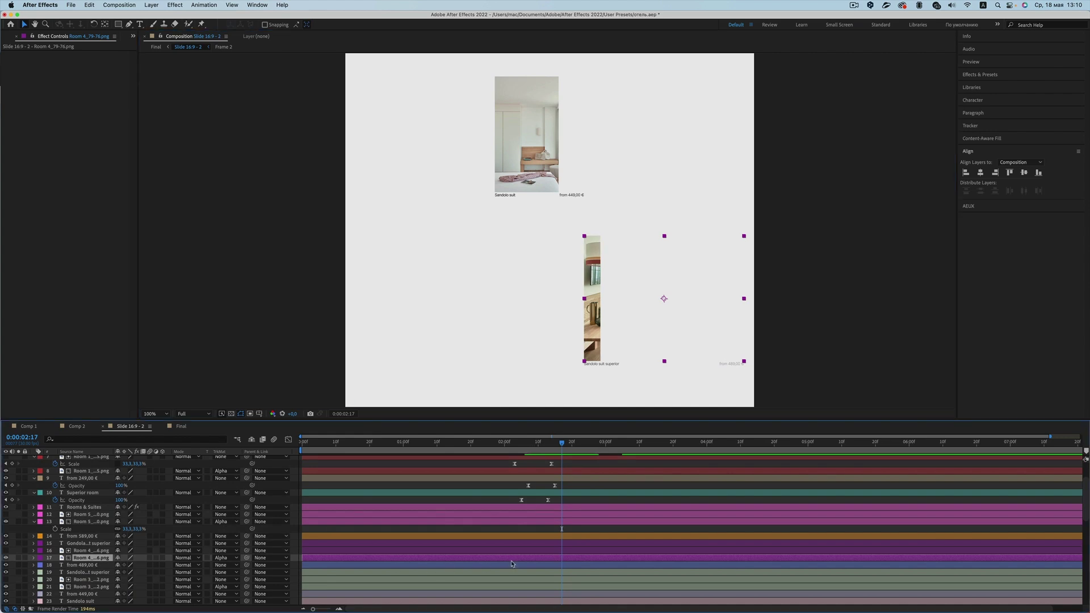
{"action": "key", "text": "s"}
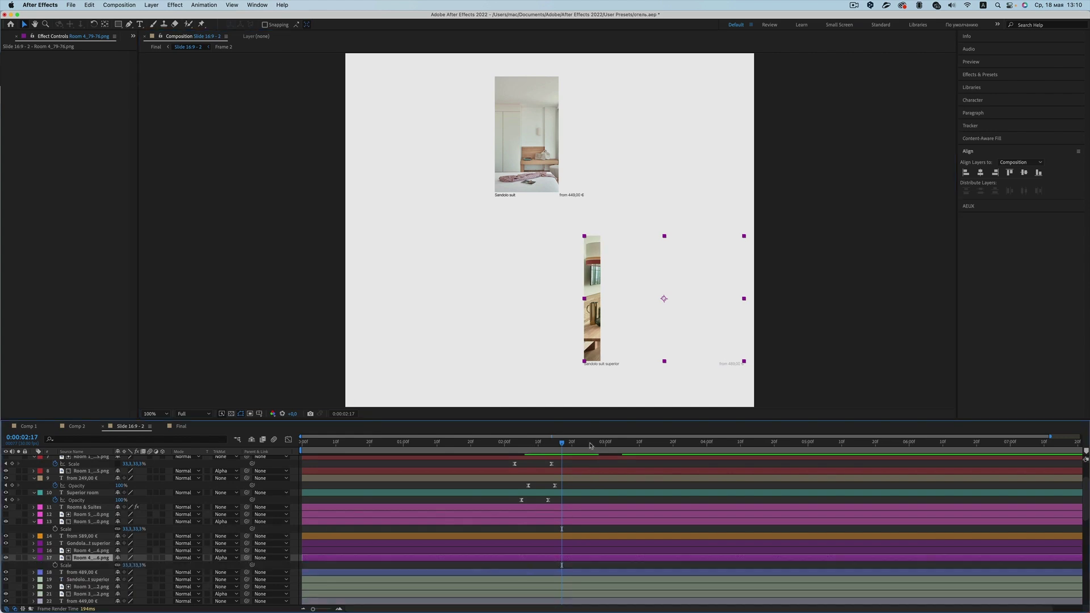
- Raise Room 4's first Scale keyframe from 43% to 56.3%
{"action": "left_click_drag", "start_coordinate": [563, 445], "coordinate": [546, 449]}
{"action": "left_click", "coordinate": [67, 565]}
{"action": "mouse_move", "coordinate": [543, 444]}
{"action": "left_mouse_down"}
{"action": "mouse_move", "coordinate": [597, 449]}
{"action": "mouse_move", "coordinate": [577, 453]}
{"action": "left_mouse_up"}
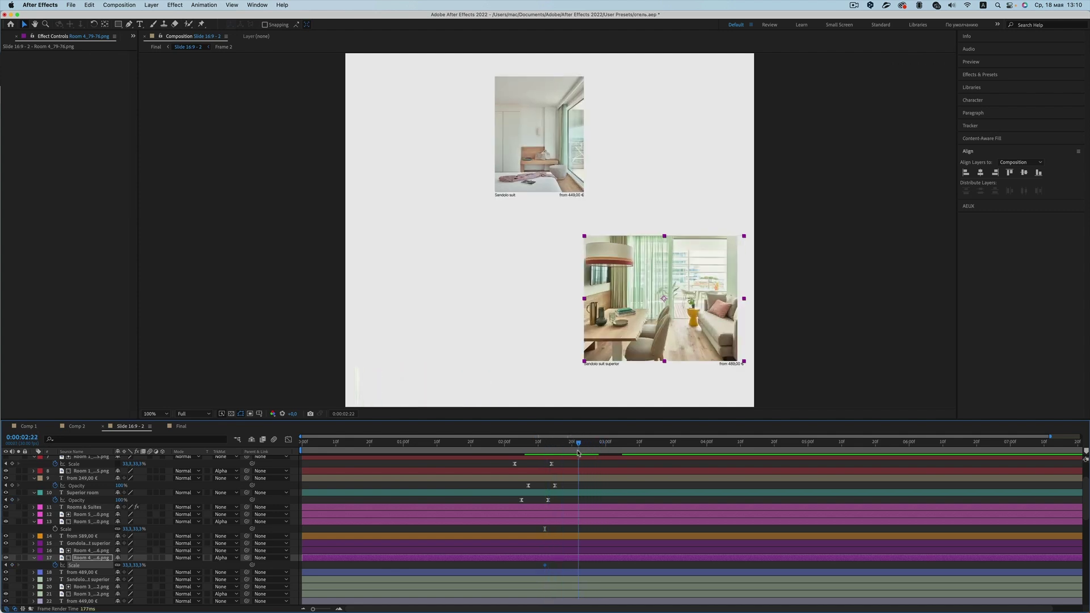
{"action": "left_click_drag", "start_coordinate": [579, 453], "coordinate": [582, 451]}
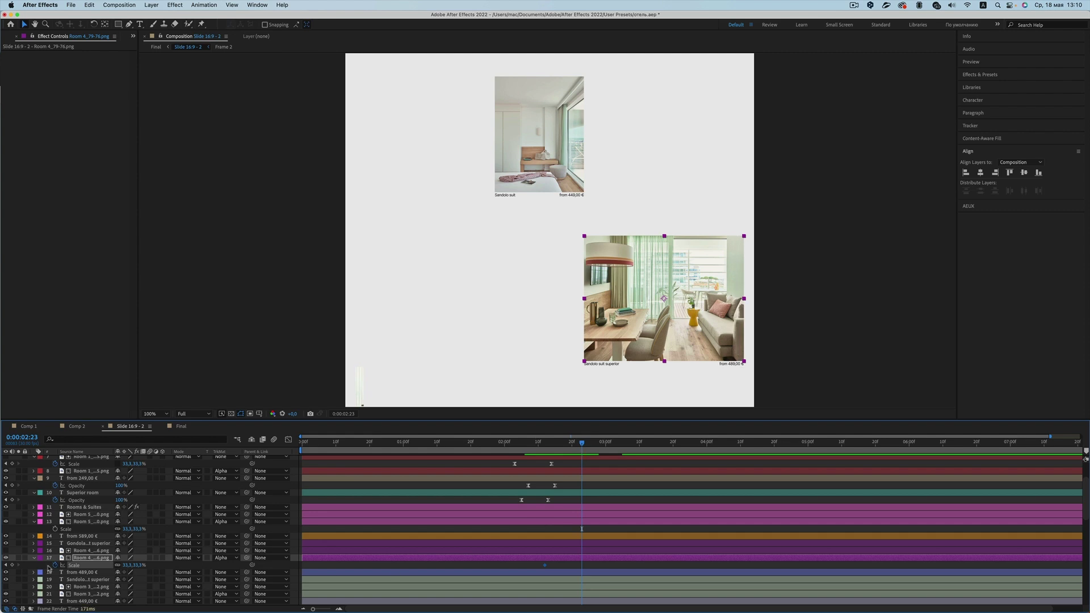
{"action": "left_click", "coordinate": [5, 565]}
{"action": "left_click_drag", "start_coordinate": [130, 566], "coordinate": [136, 565]}
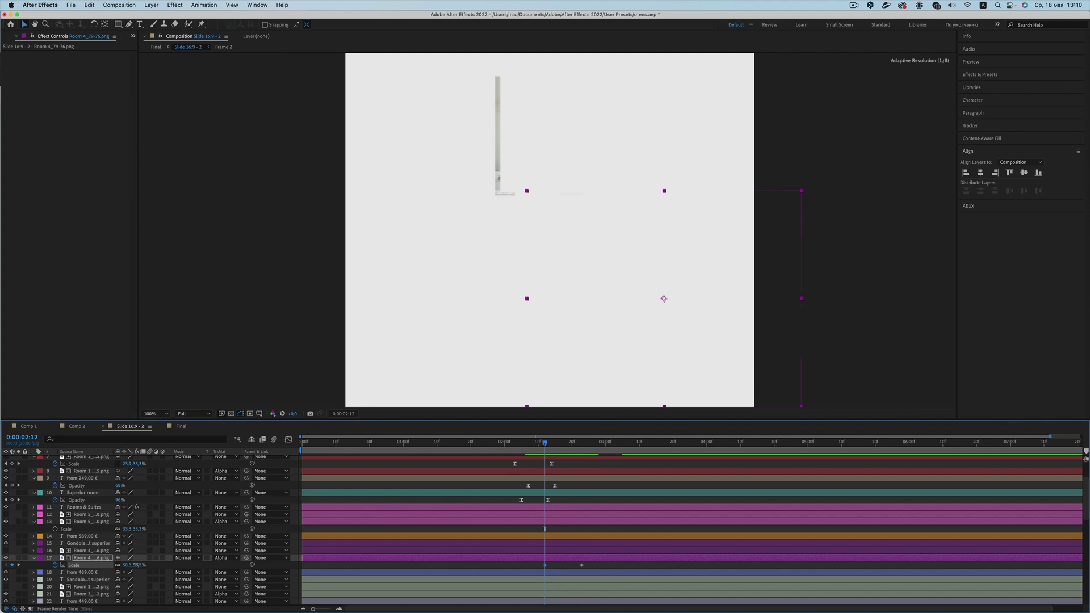
- Preview the room photos scaling in from 0:00:02:07 to 0:00:03:13
{"action": "left_click", "coordinate": [549, 443]}
{"action": "left_click_drag", "start_coordinate": [550, 446], "coordinate": [576, 443]}
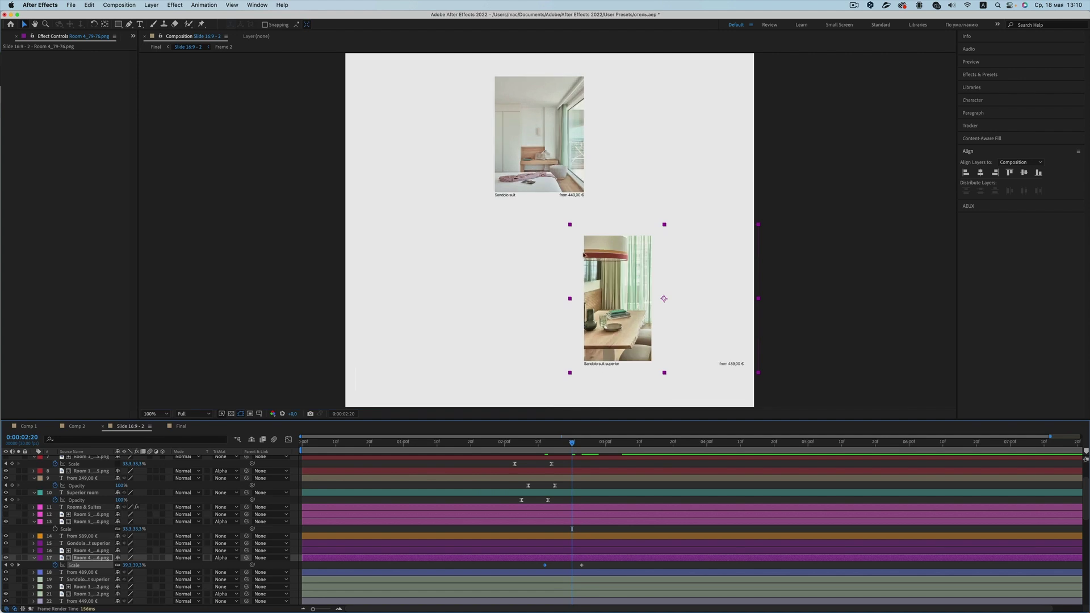
{"action": "left_click", "coordinate": [529, 442]}
{"action": "key", "text": "space"}
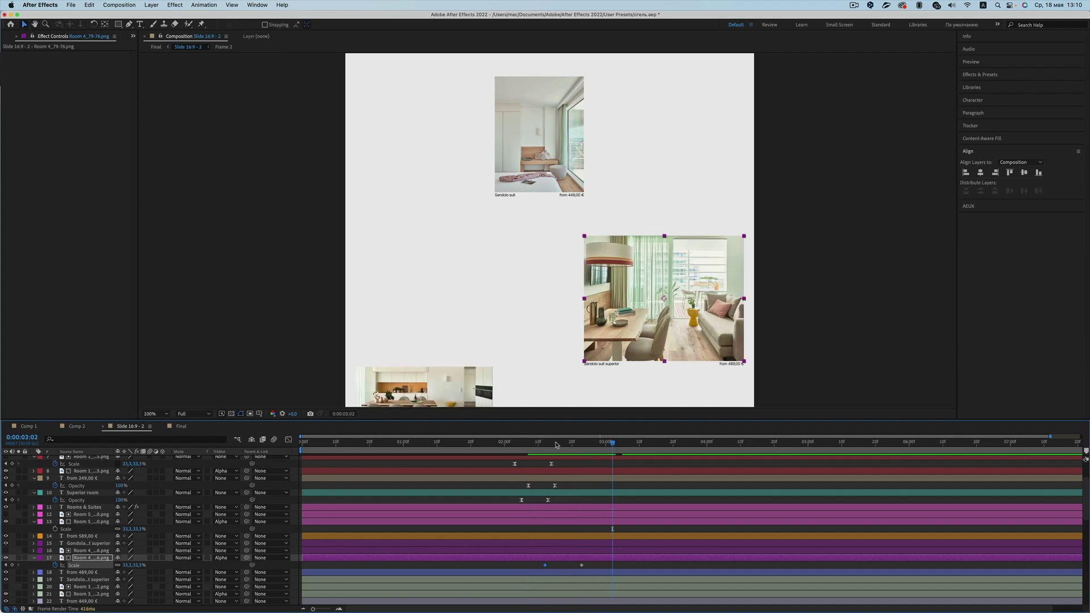
{"action": "left_click_drag", "start_coordinate": [592, 563], "coordinate": [531, 573]}
{"action": "key", "text": "space"}
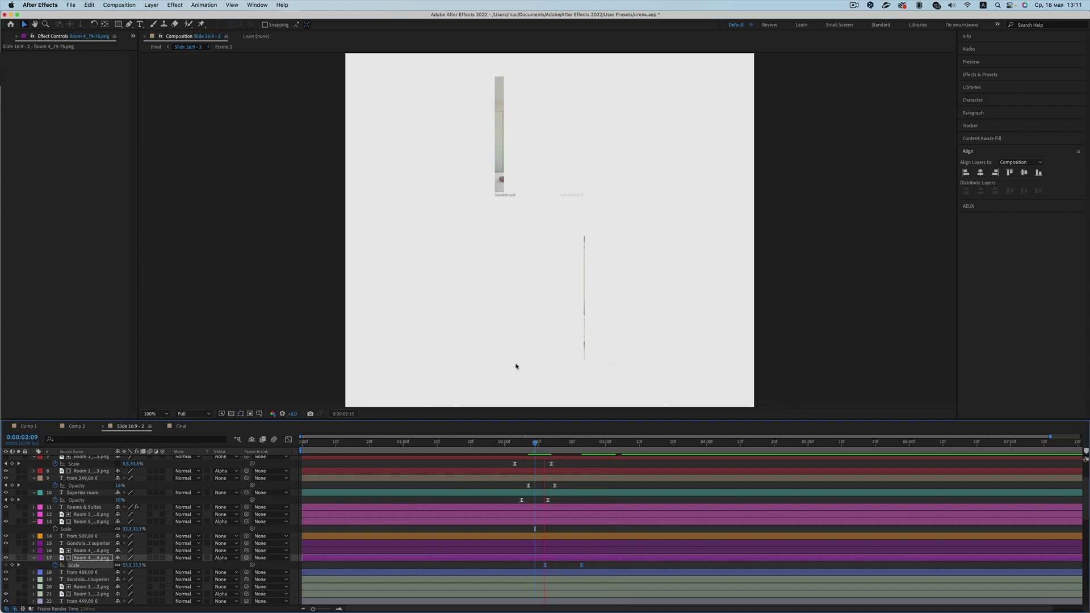
{"action": "key", "text": "space"}
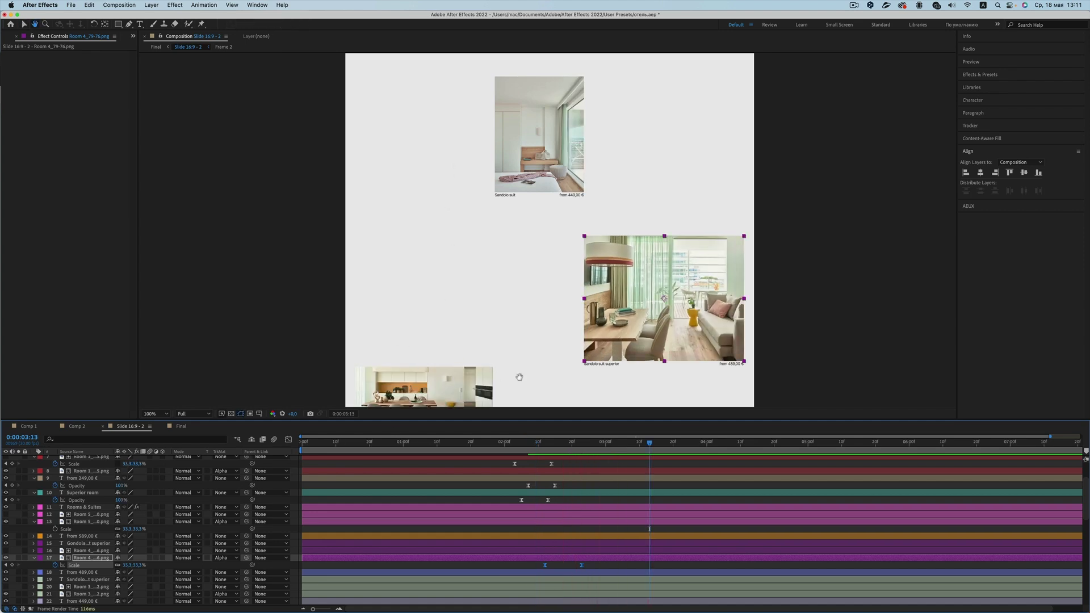
- Pan down to the lower photos and select the seaside photo layer
{"action": "left_click_drag", "start_coordinate": [517, 372], "coordinate": [491, 208]}
{"action": "scroll", "coordinate": [491, 207], "scroll_direction": "down", "scroll_amount": 5}
{"action": "left_click", "coordinate": [492, 220]}
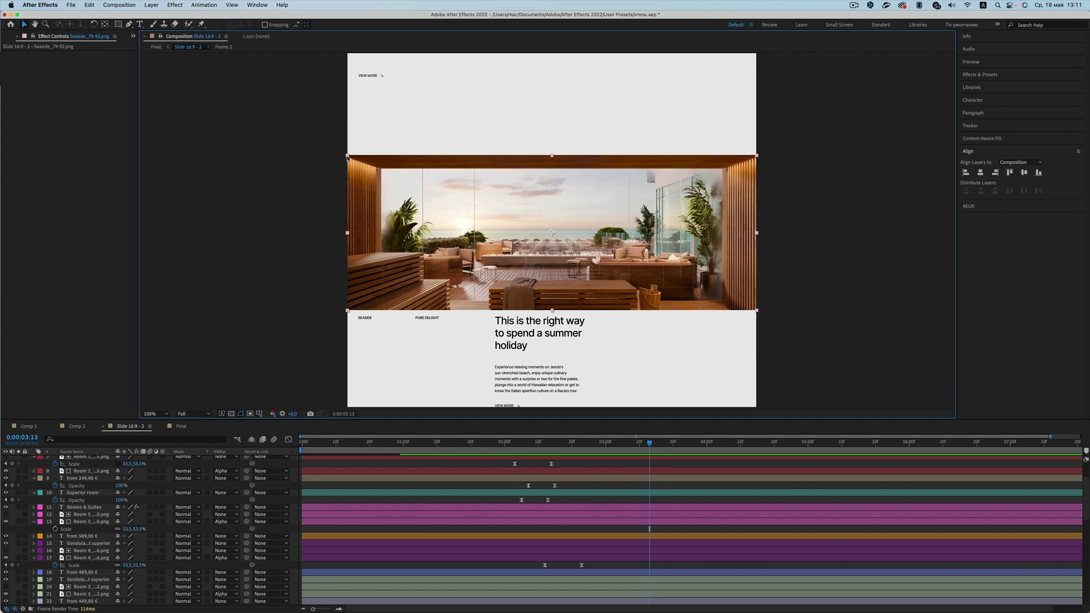
- Duplicate the Seaside_79-92.png layer and move the anchor points to the photo's bottom-centre edge
{"action": "scroll", "coordinate": [93, 539], "scroll_direction": "up", "scroll_amount": 3}
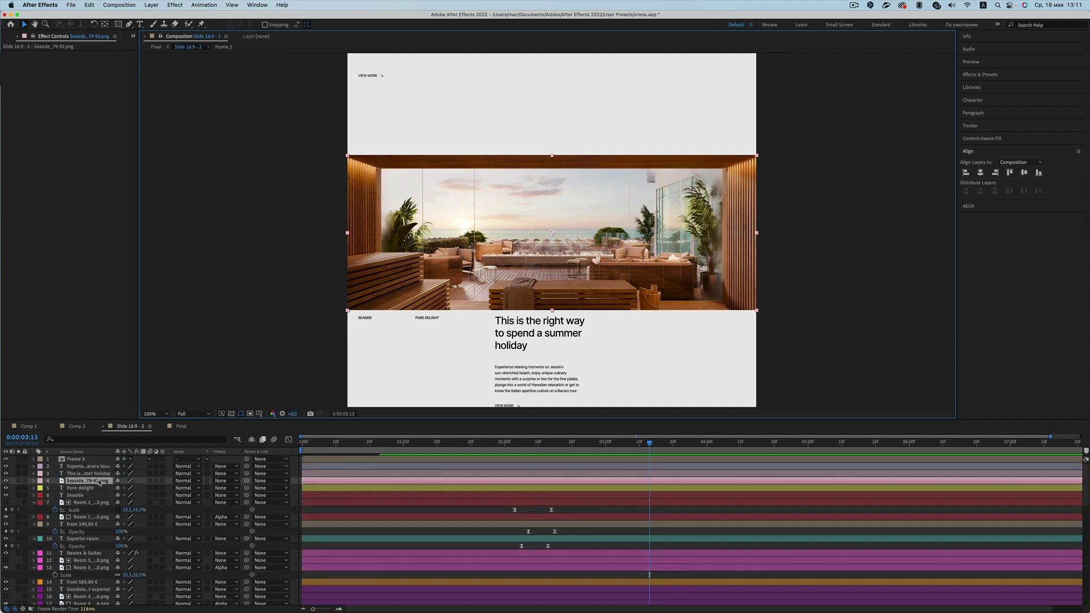
{"action": "key", "text": "super+d"}
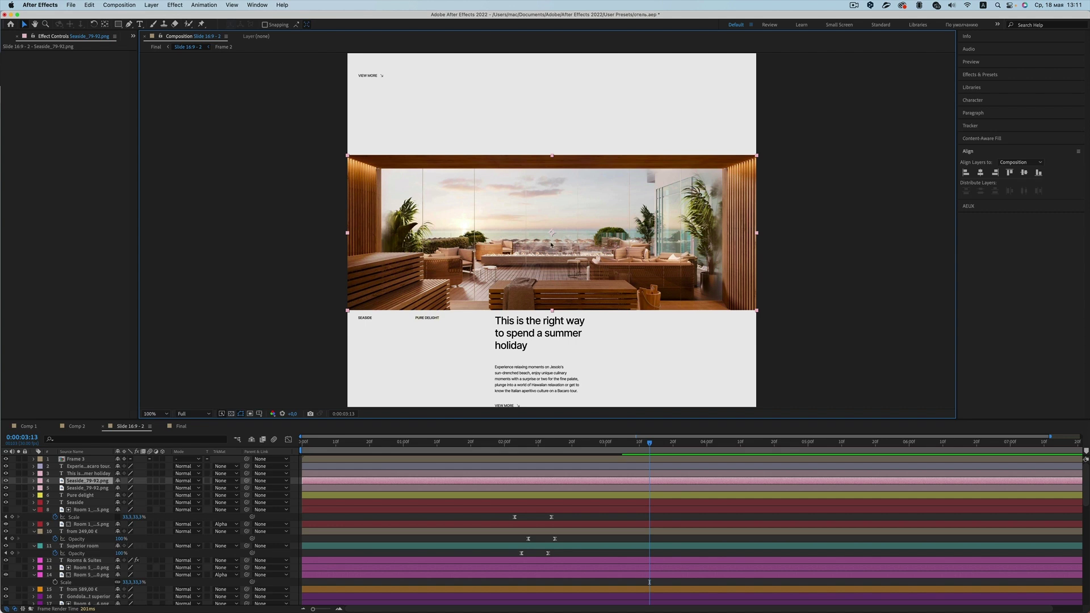
{"action": "key", "text": "y"}
{"action": "left_click_drag", "start_coordinate": [553, 237], "coordinate": [552, 310]}
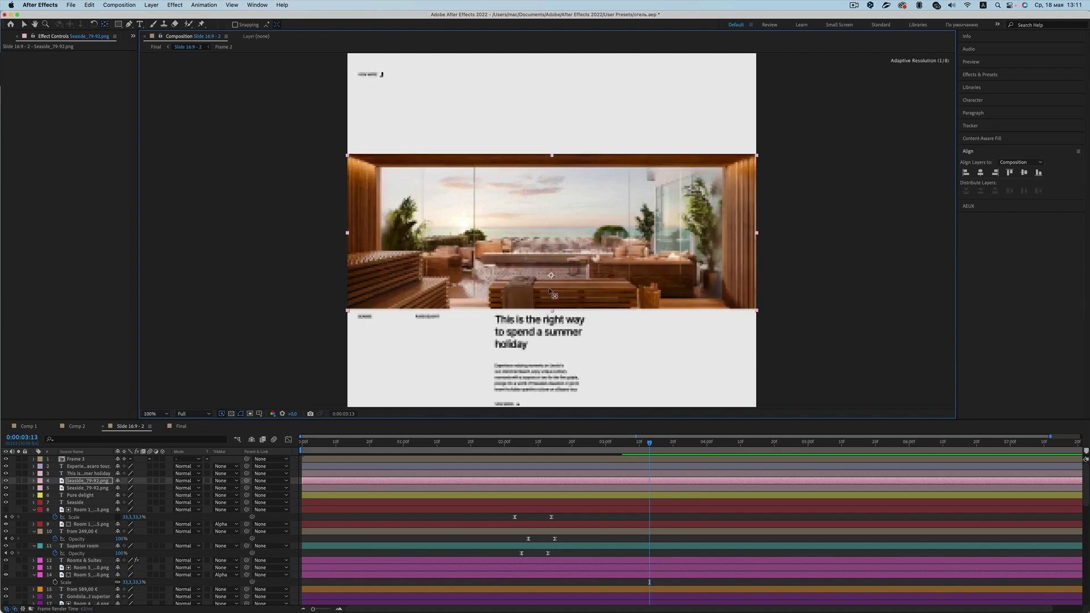
{"action": "left_click", "coordinate": [88, 488]}
{"action": "left_click_drag", "start_coordinate": [552, 233], "coordinate": [552, 310]}
{"action": "key", "text": "v"}
{"action": "left_click", "coordinate": [525, 260]}
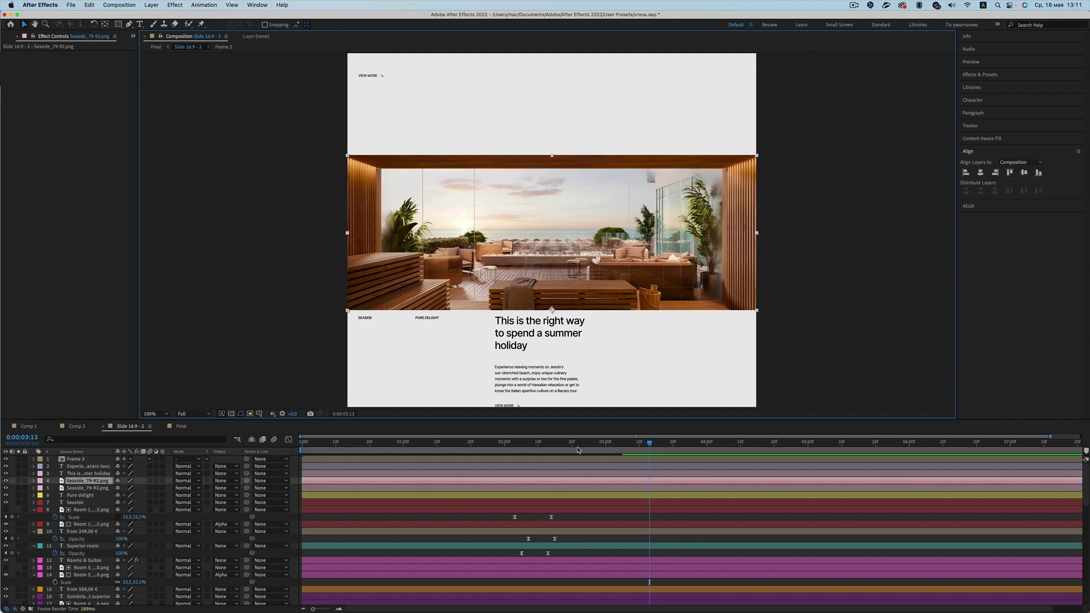
- In Final, show the Position keyframes and delete the 3:27 Position key
{"action": "left_click", "coordinate": [182, 427]}
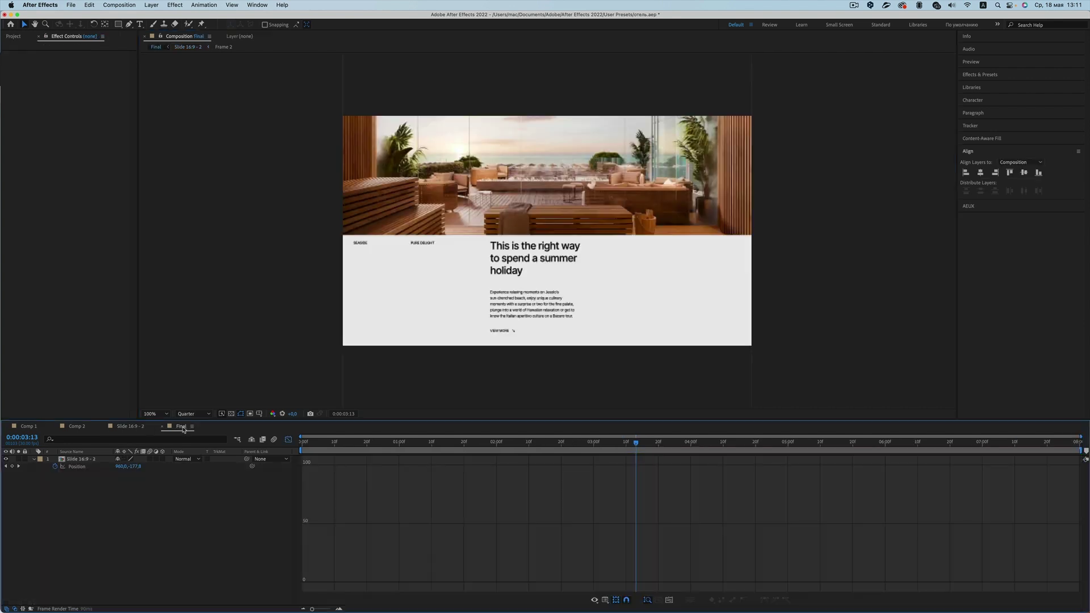
{"action": "left_click", "coordinate": [289, 439]}
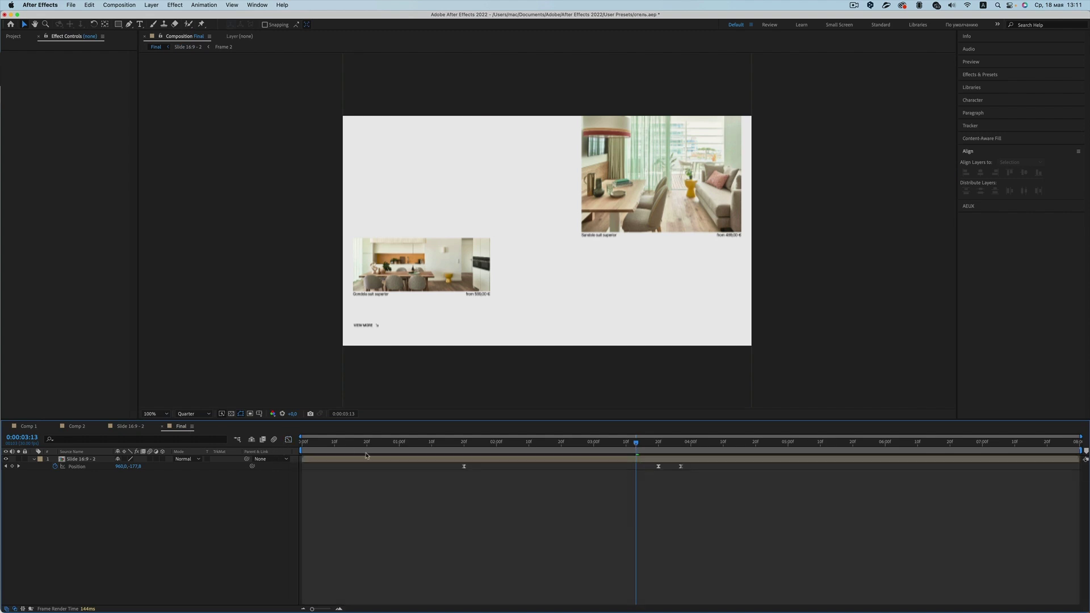
{"action": "mouse_move", "coordinate": [636, 445]}
{"action": "left_mouse_down"}
{"action": "mouse_move", "coordinate": [680, 445]}
{"action": "mouse_move", "coordinate": [588, 456]}
{"action": "mouse_move", "coordinate": [658, 467]}
{"action": "left_mouse_up"}
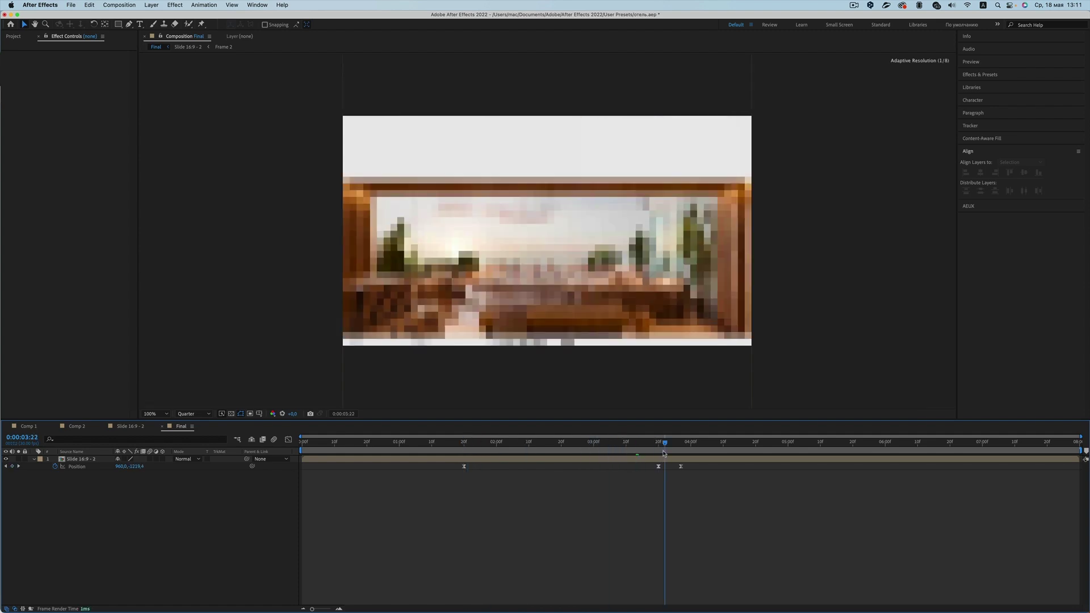
{"action": "left_click", "coordinate": [658, 467]}
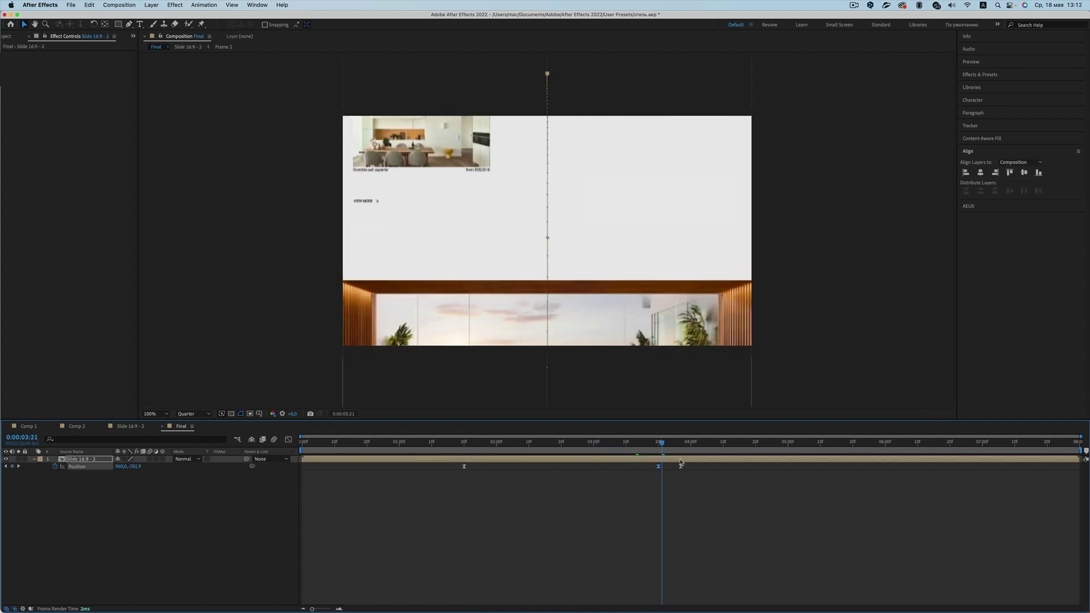
{"action": "mouse_move", "coordinate": [681, 469]}
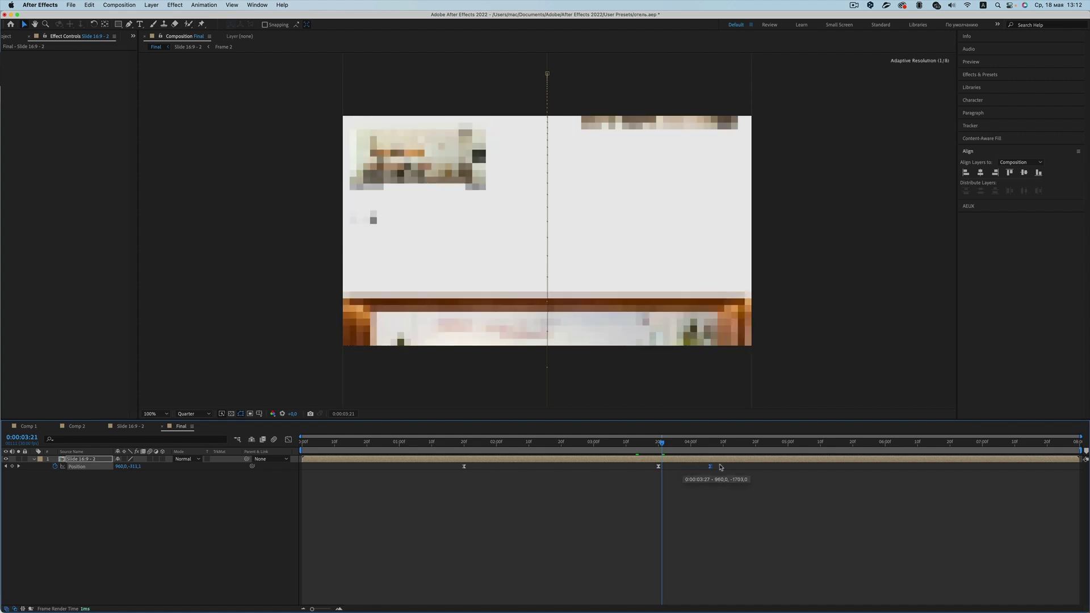
{"action": "left_click_drag", "start_coordinate": [681, 467], "coordinate": [751, 466]}
{"action": "mouse_move", "coordinate": [665, 452]}
{"action": "left_mouse_down"}
{"action": "mouse_move", "coordinate": [684, 447]}
{"action": "mouse_move", "coordinate": [662, 448]}
{"action": "left_mouse_up"}
{"action": "key", "text": "ctrl+z"}
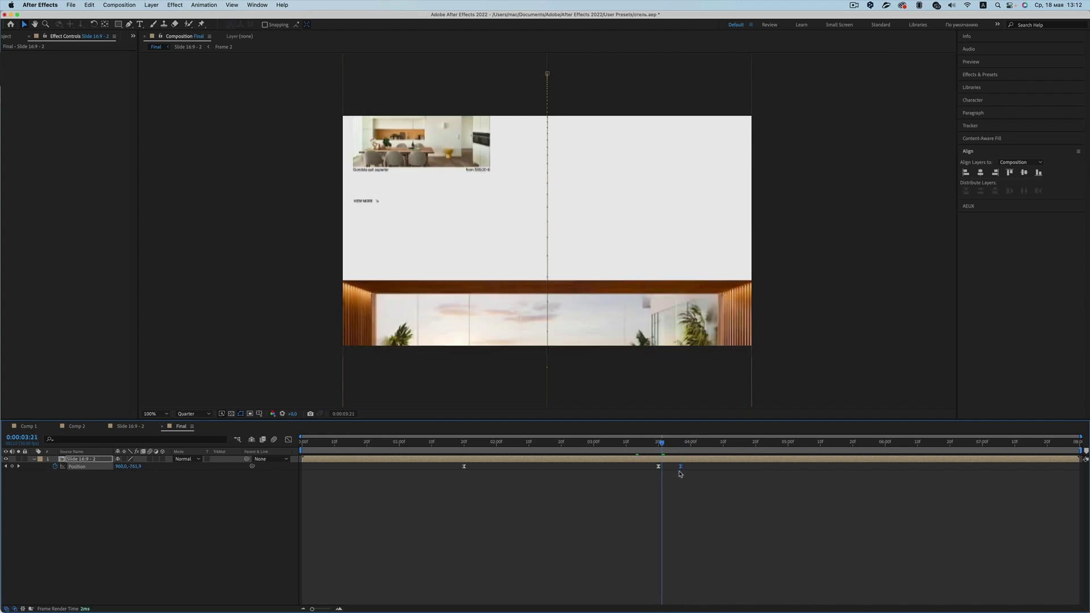
{"action": "key", "text": "Delete"}
- Add a Position key at 3:29 and raise the layer at 4:25 so the seaside slide fills the frame
{"action": "left_click_drag", "start_coordinate": [662, 443], "coordinate": [688, 444]}
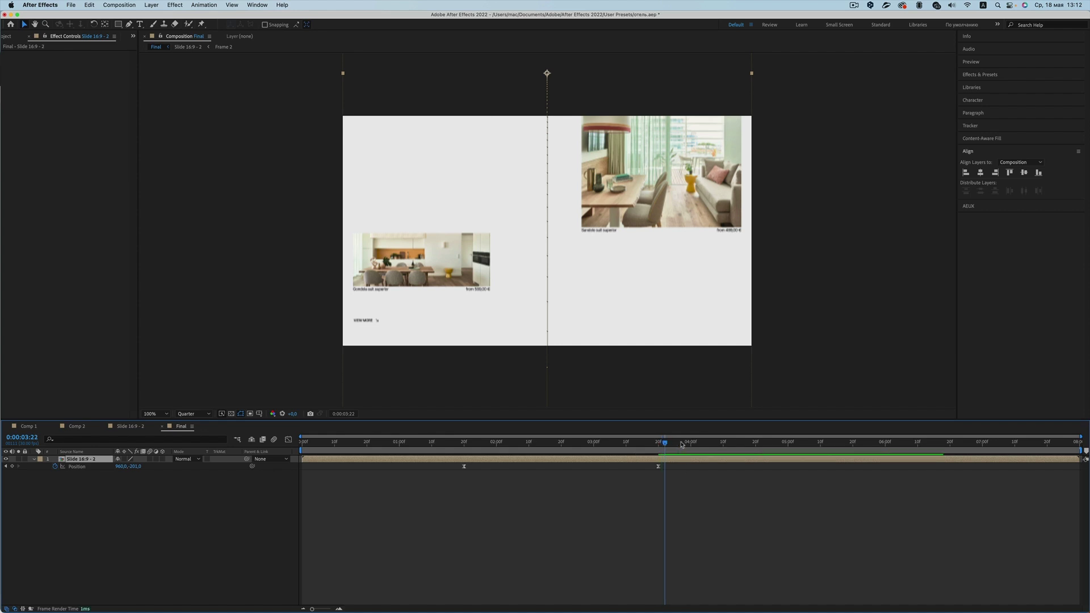
{"action": "left_click", "coordinate": [12, 467]}
{"action": "mouse_move", "coordinate": [688, 442]}
{"action": "left_mouse_down"}
{"action": "mouse_move", "coordinate": [795, 446]}
{"action": "mouse_move", "coordinate": [774, 449]}
{"action": "left_mouse_up"}
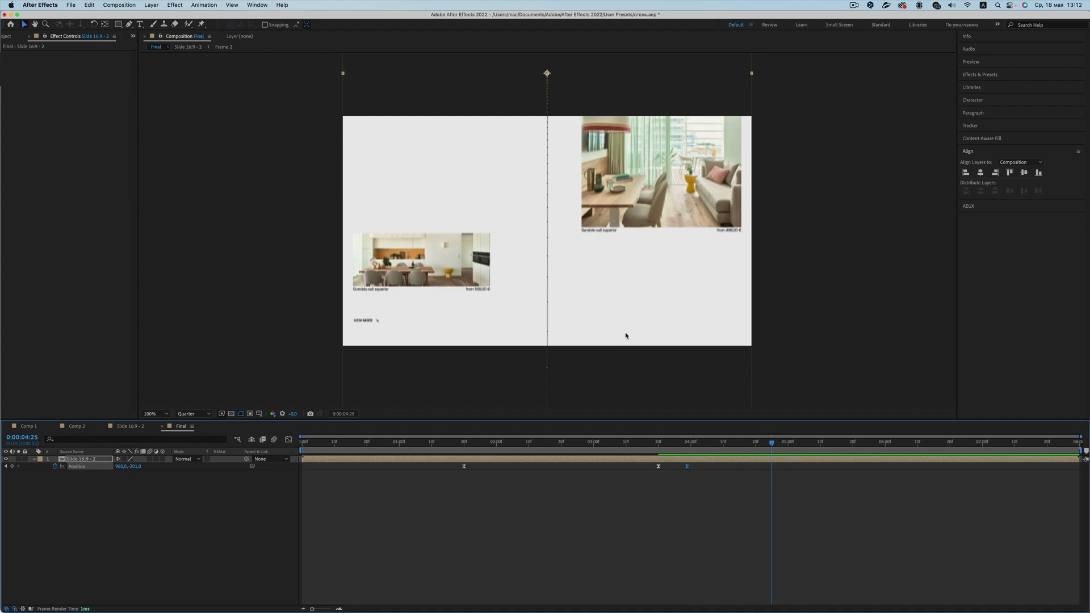
{"action": "left_click_drag", "start_coordinate": [607, 336], "coordinate": [620, 168]}
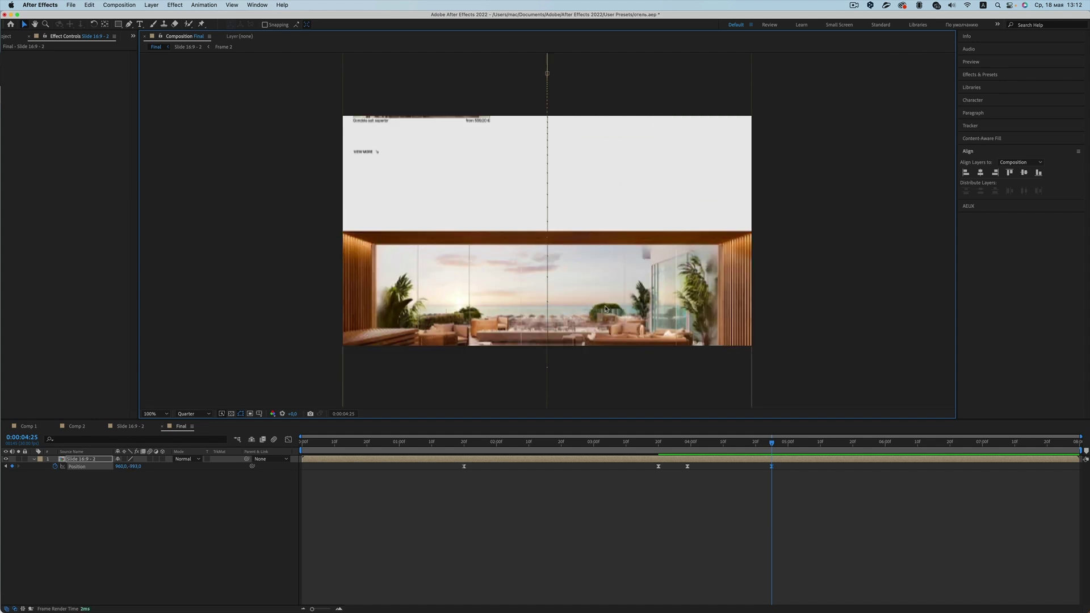
{"action": "left_click_drag", "start_coordinate": [603, 290], "coordinate": [601, 146]}
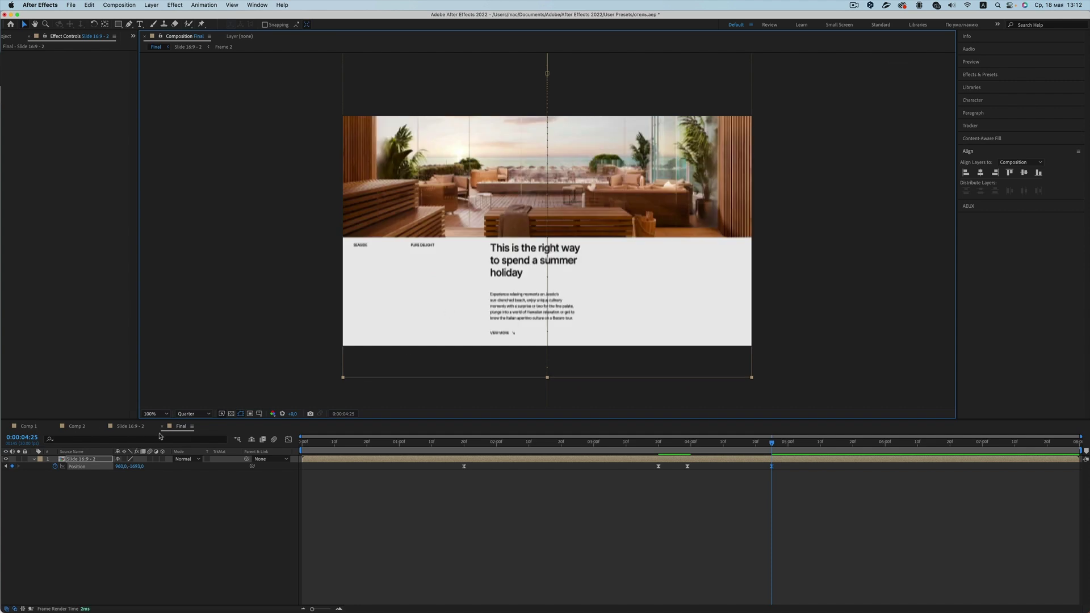
{"action": "left_click", "coordinate": [688, 443]}
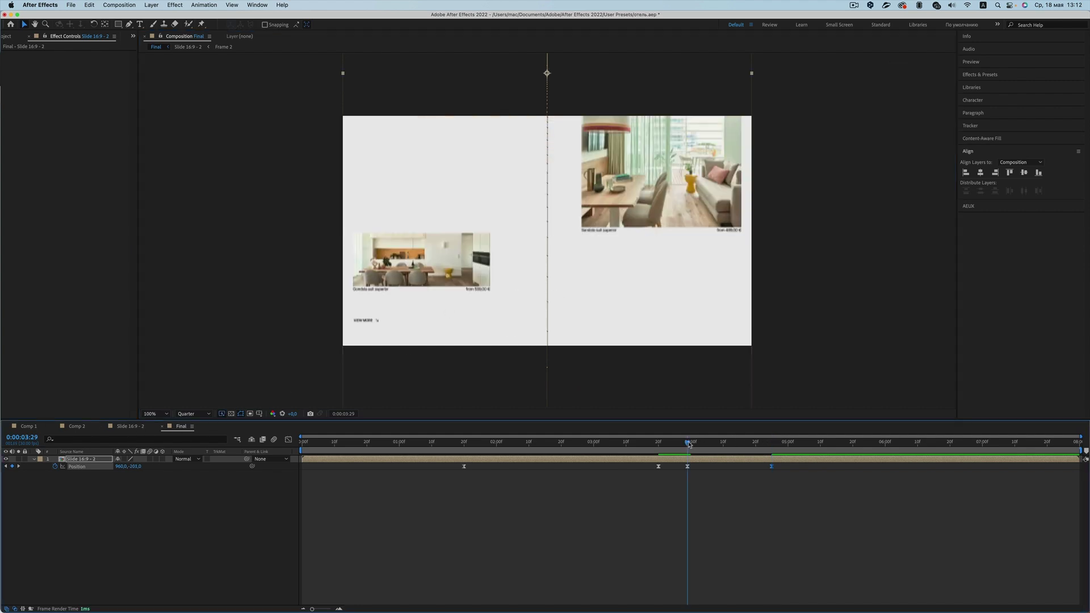
{"action": "left_click_drag", "start_coordinate": [688, 443], "coordinate": [694, 443]}
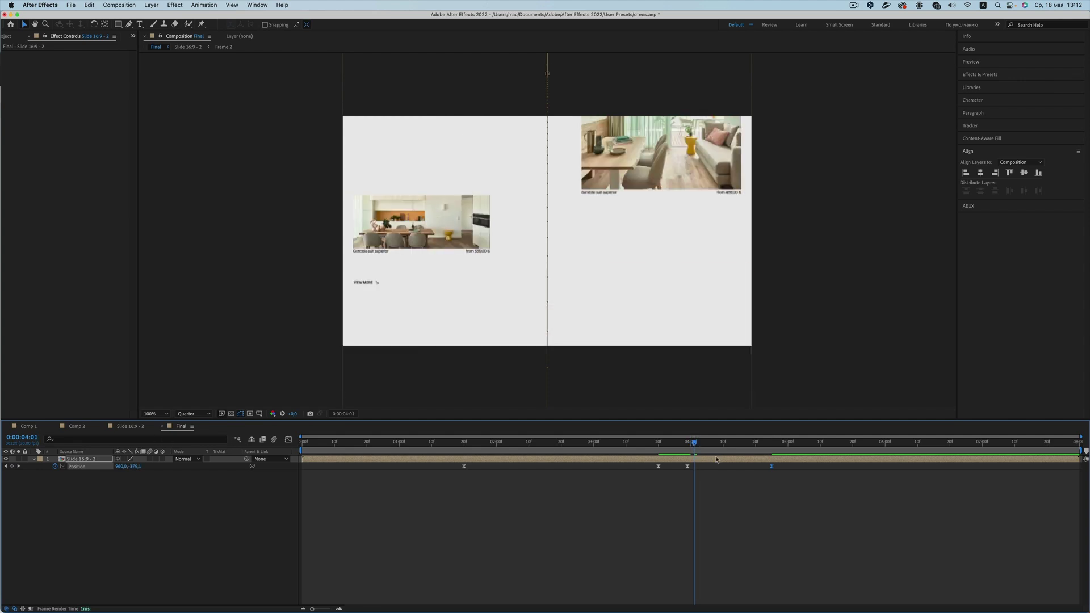
{"action": "left_click", "coordinate": [131, 426]}
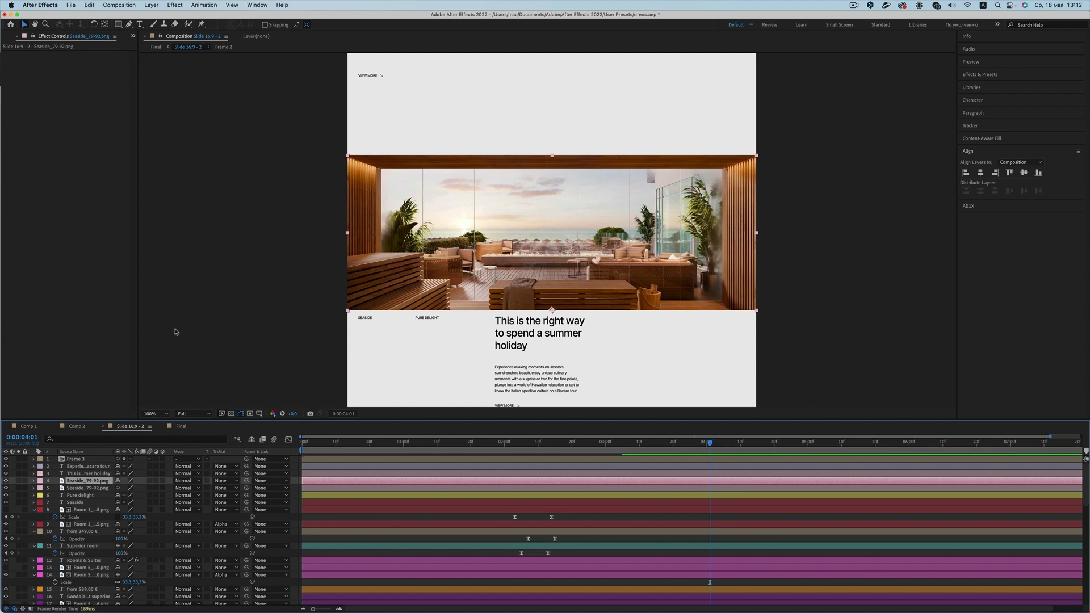
- Add Scale keyframes to both Seaside layers, setting 36.9% at 4:01
{"action": "left_click", "coordinate": [85, 487], "text": "shift"}
{"action": "key", "text": "s"}
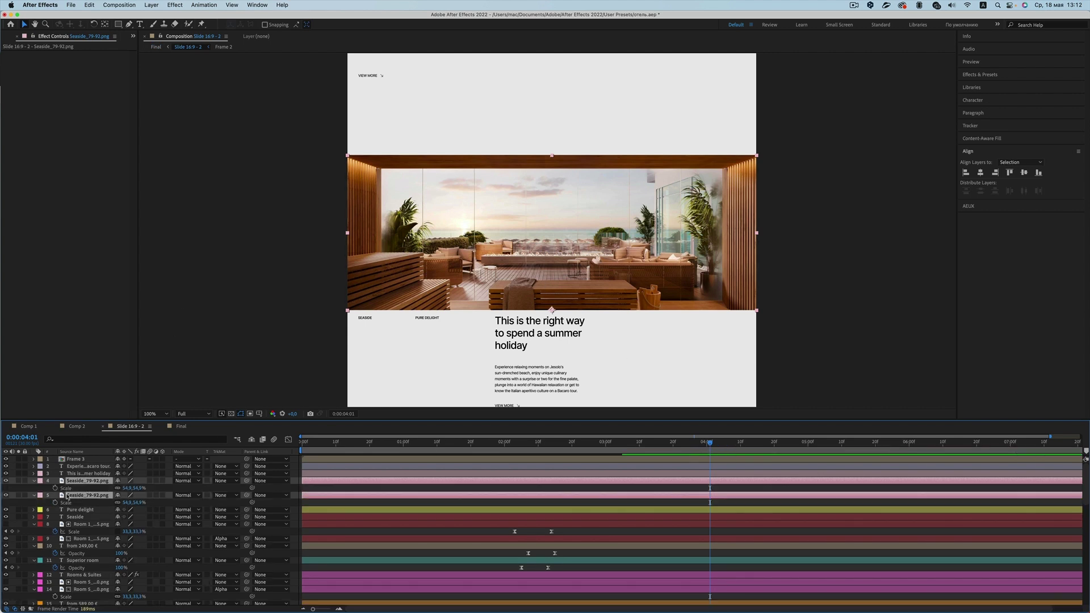
{"action": "left_click", "coordinate": [55, 488]}
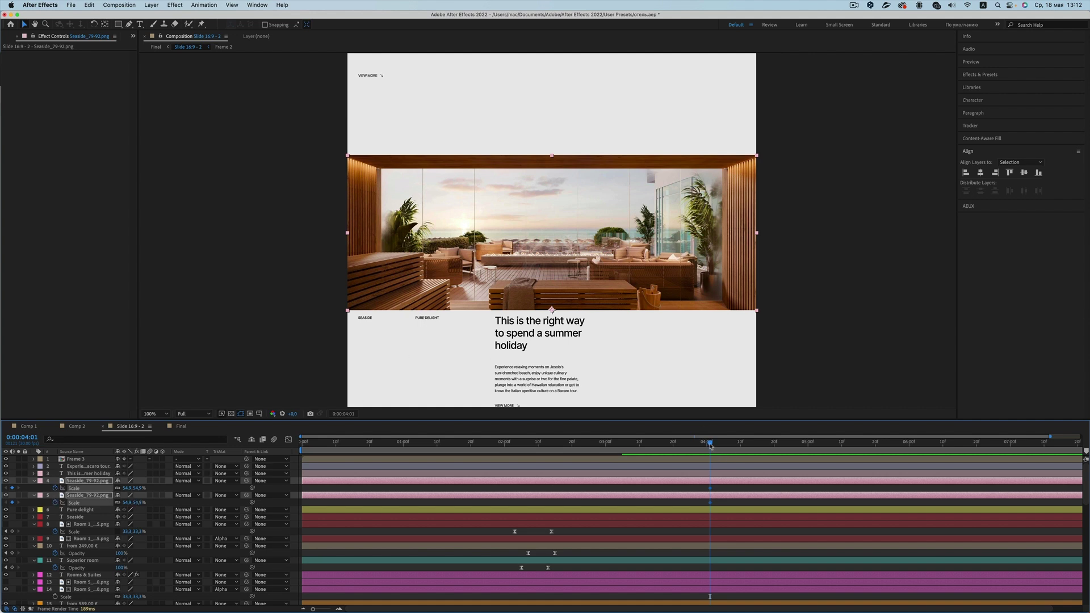
{"action": "key", "text": "Page_Down"}
{"action": "key", "text": "Page_Down"}
{"action": "key", "text": "Page_Down"}
{"action": "left_click", "coordinate": [180, 426]}
{"action": "left_click_drag", "start_coordinate": [705, 442], "coordinate": [727, 448]}
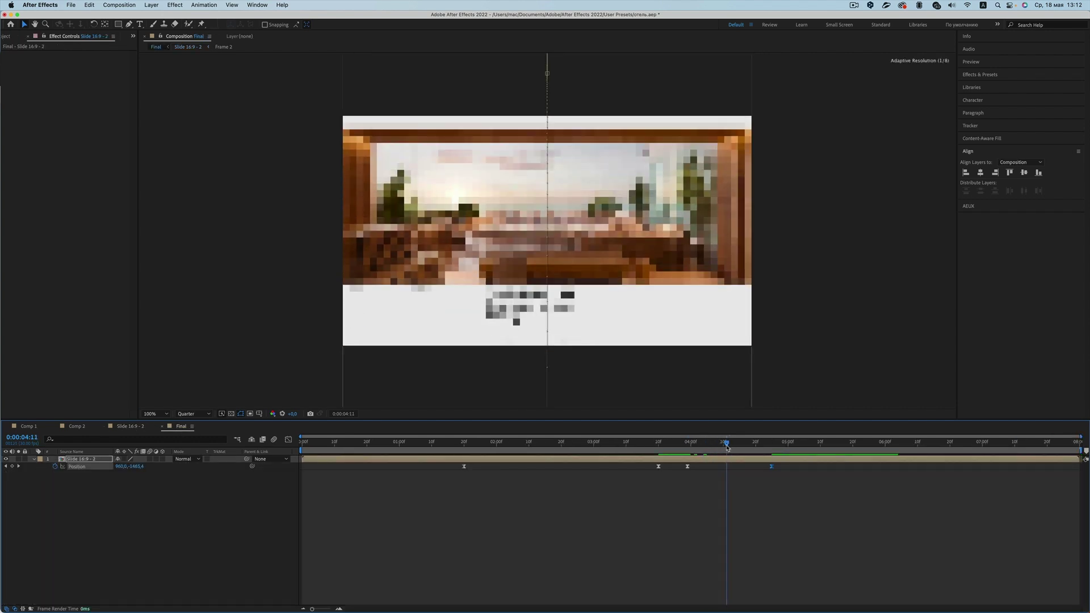
{"action": "left_click", "coordinate": [141, 426]}
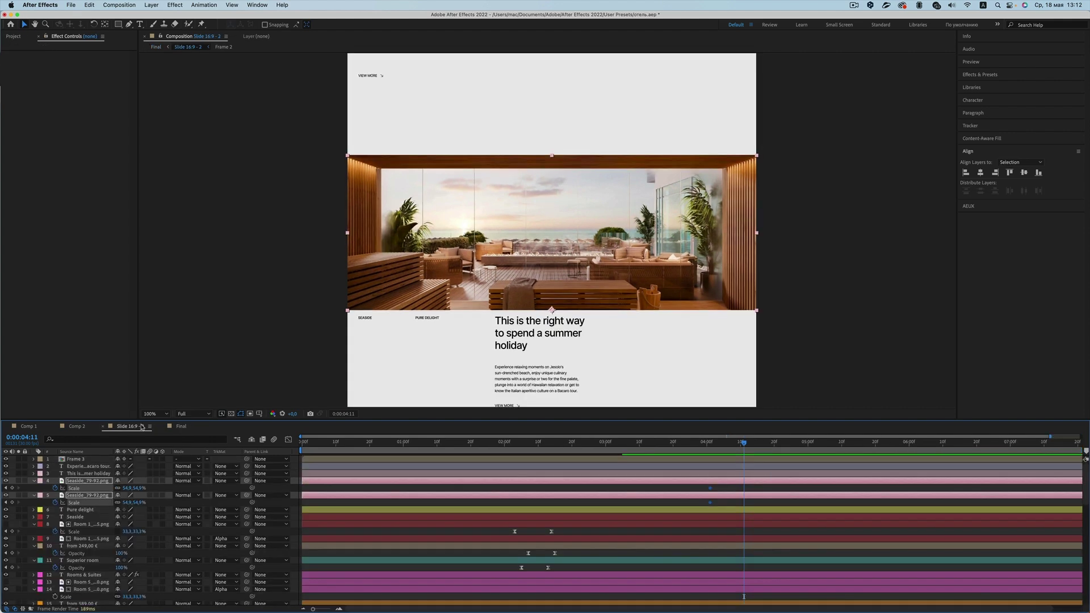
{"action": "left_click", "coordinate": [7, 489]}
{"action": "left_click_drag", "start_coordinate": [121, 490], "coordinate": [120, 489]}
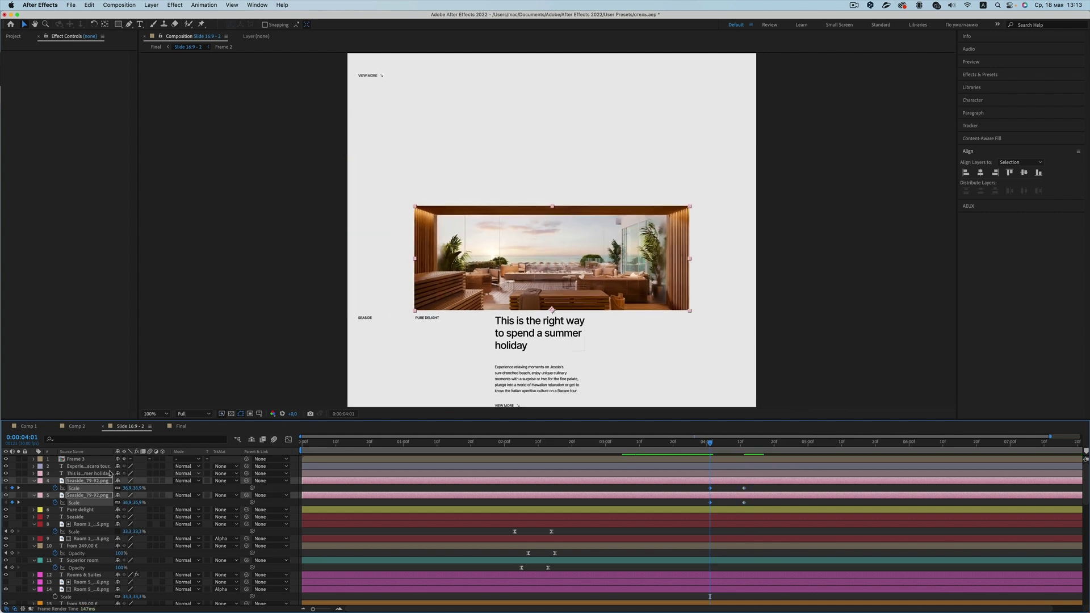
- Give the duplicate Seaside layer an Alpha track matte and scale it to 48.9%
{"action": "left_click", "coordinate": [233, 360]}
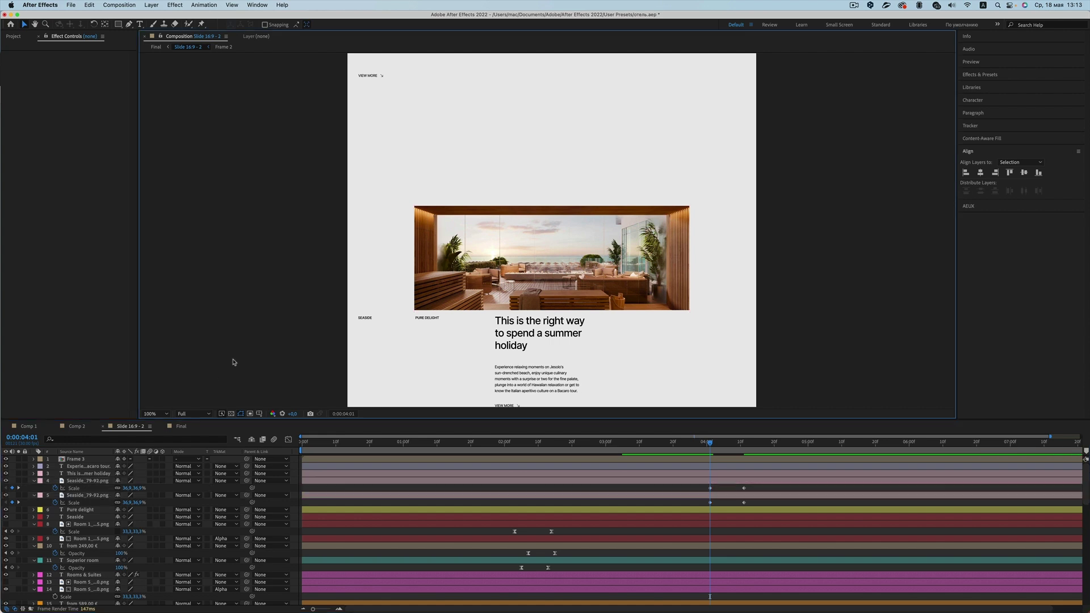
{"action": "left_click", "coordinate": [109, 497]}
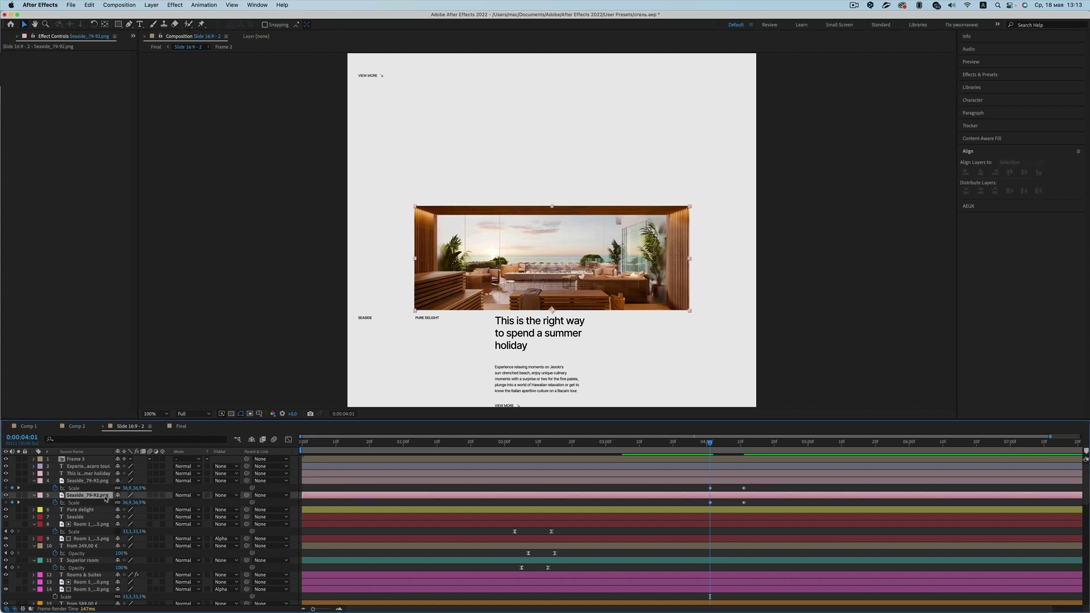
{"action": "left_click", "coordinate": [230, 496]}
{"action": "left_click", "coordinate": [240, 519]}
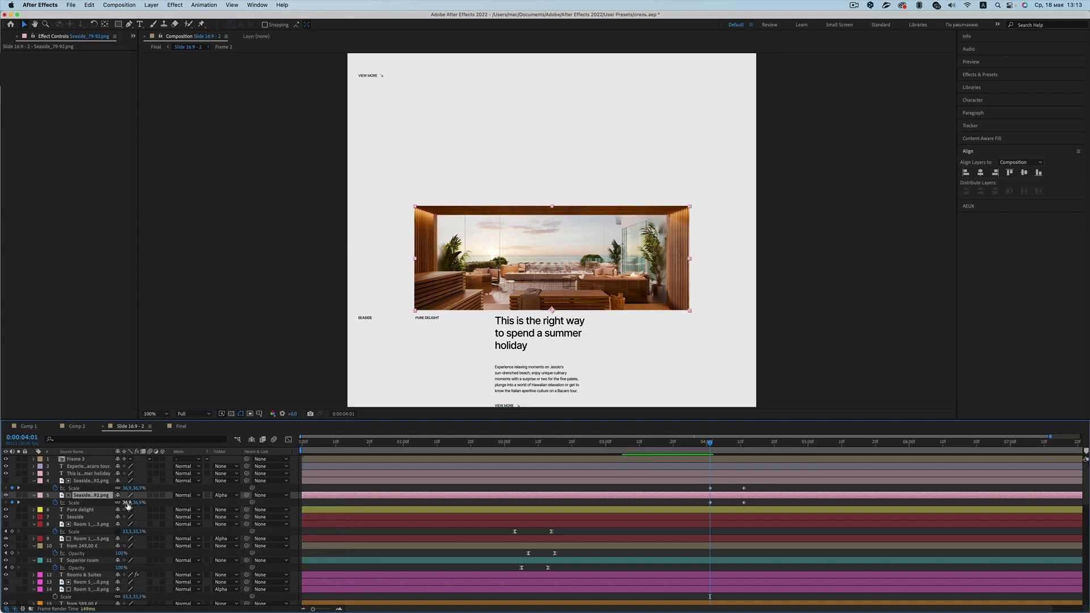
{"action": "left_click_drag", "start_coordinate": [126, 502], "coordinate": [129, 502]}
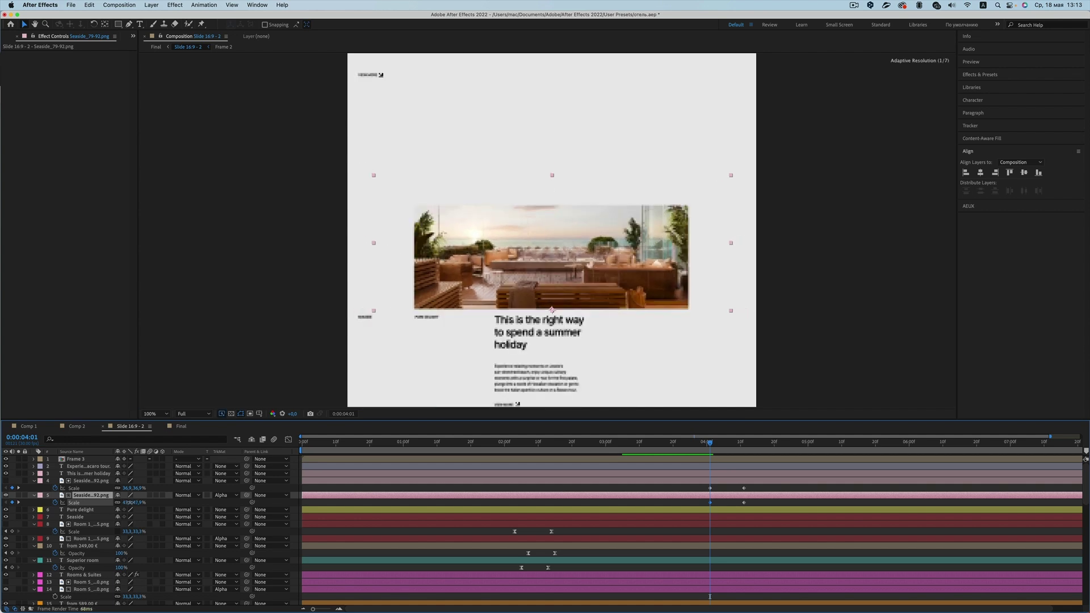
- Refine the Seaside photo's zoom-in Scale values and set the photo to render at full quality
{"action": "left_click_drag", "start_coordinate": [128, 502], "coordinate": [127, 503]}
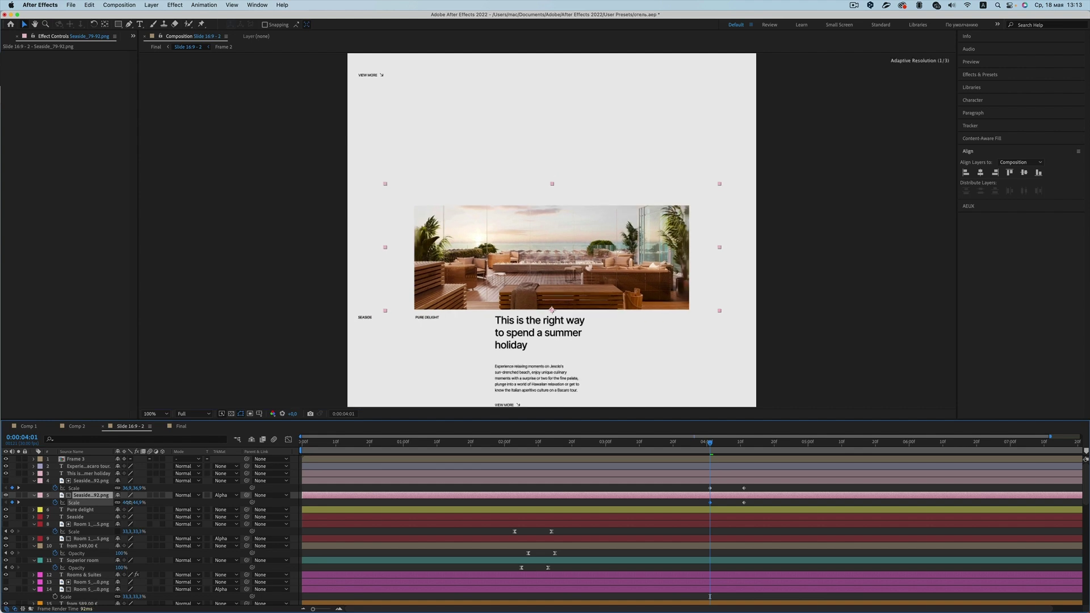
{"action": "left_click_drag", "start_coordinate": [709, 446], "coordinate": [743, 444]}
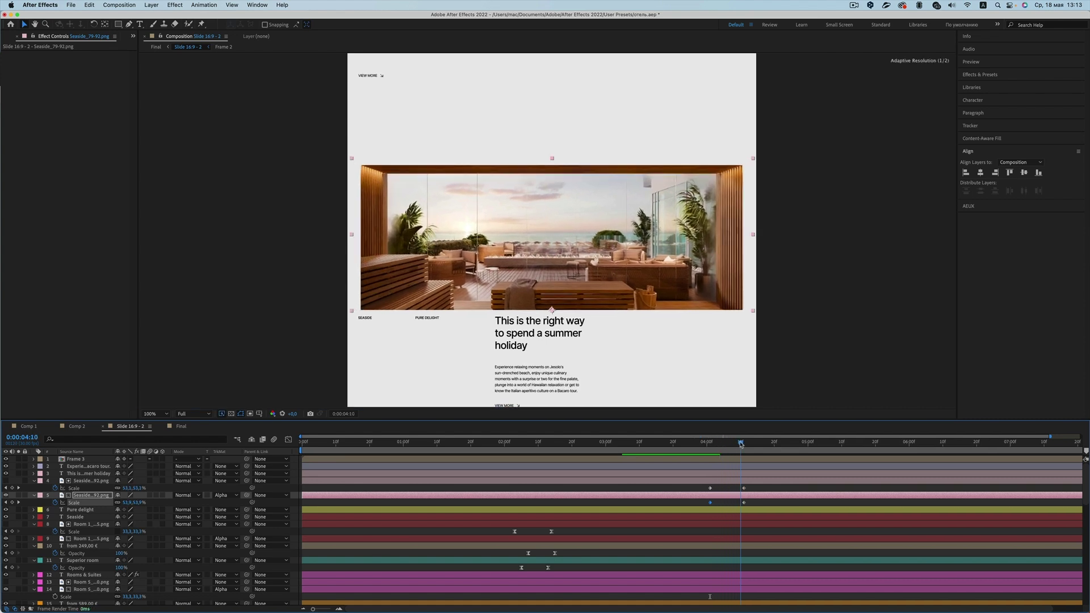
{"action": "left_click_drag", "start_coordinate": [744, 444], "coordinate": [714, 450]}
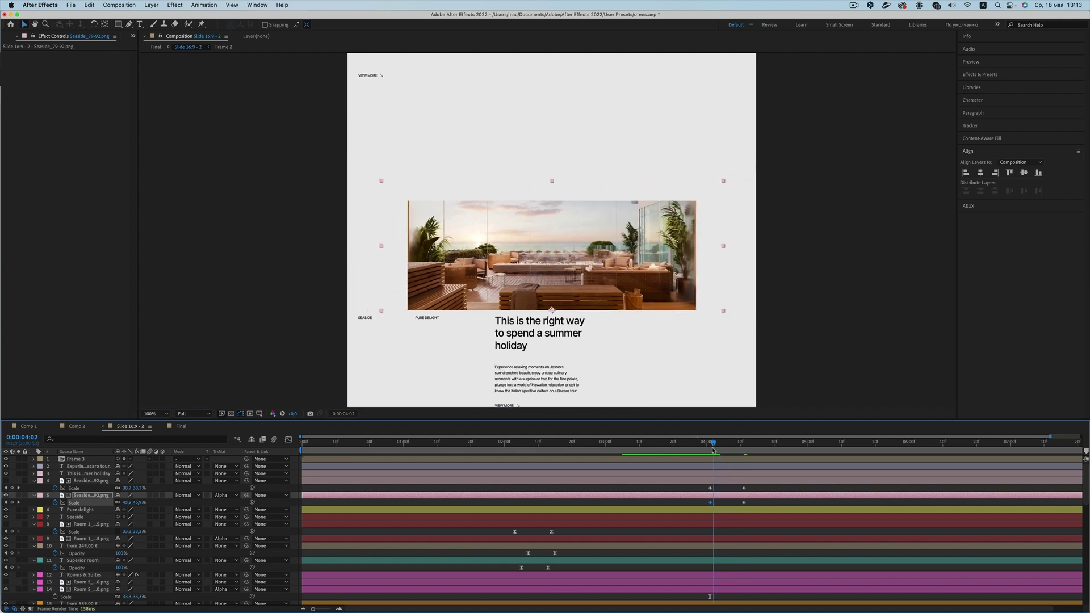
{"action": "left_click_drag", "start_coordinate": [127, 502], "coordinate": [160, 501]}
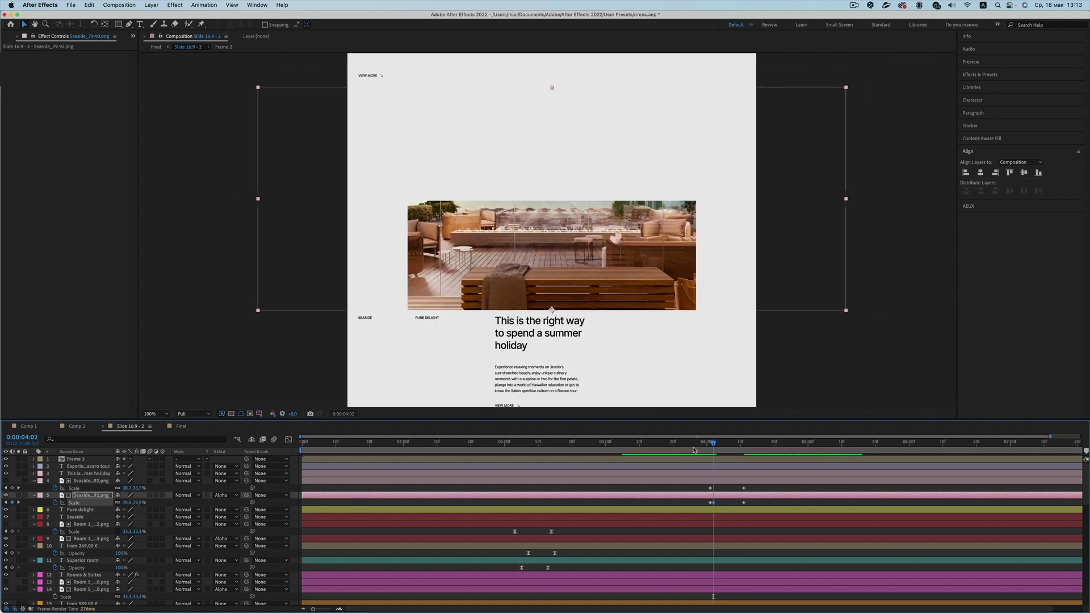
{"action": "mouse_move", "coordinate": [715, 446]}
{"action": "left_mouse_down"}
{"action": "mouse_move", "coordinate": [741, 449]}
{"action": "mouse_move", "coordinate": [715, 460]}
{"action": "mouse_move", "coordinate": [709, 445]}
{"action": "left_mouse_up"}
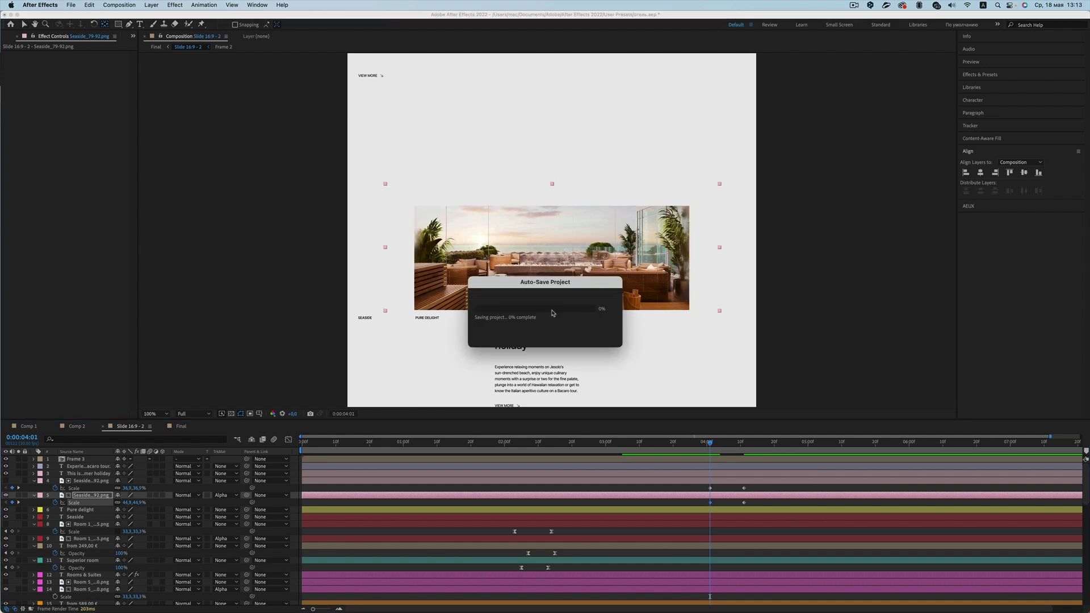
{"action": "right_click", "coordinate": [554, 246]}
{"action": "left_click", "coordinate": [539, 254]}
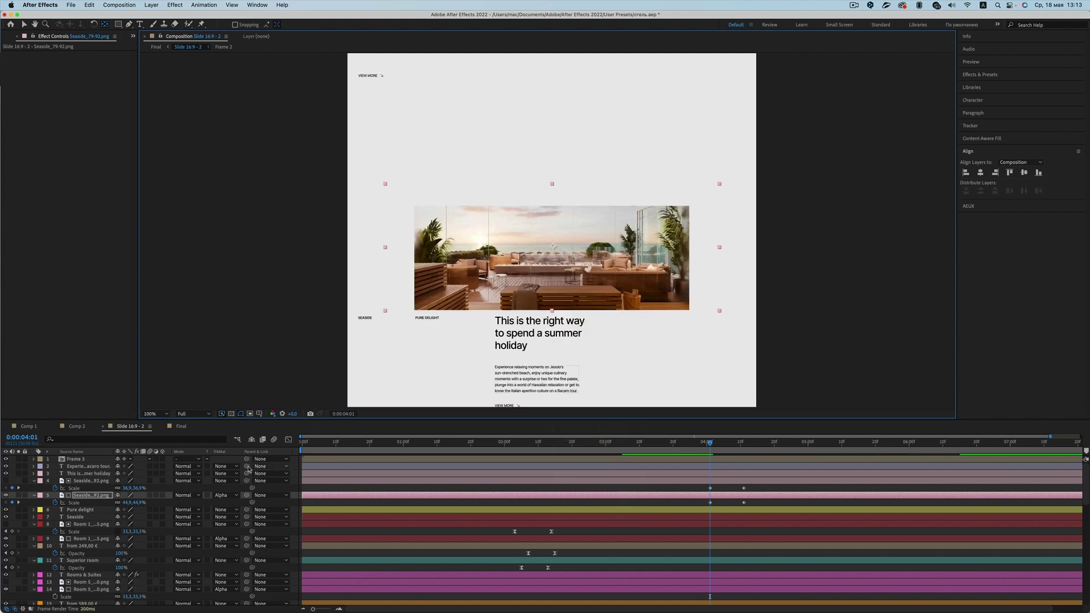
{"action": "left_click_drag", "start_coordinate": [140, 503], "coordinate": [140, 503]}
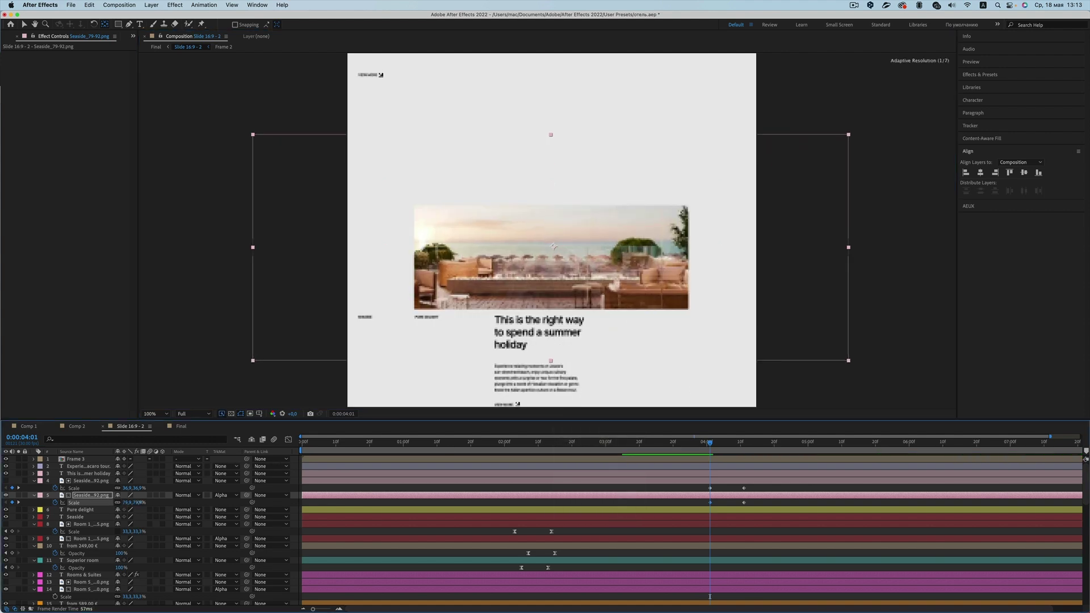
{"action": "key", "text": "space"}
- Apply Easy Ease to the Scale keyframes on layers 4 and 5
{"action": "left_click", "coordinate": [744, 443]}
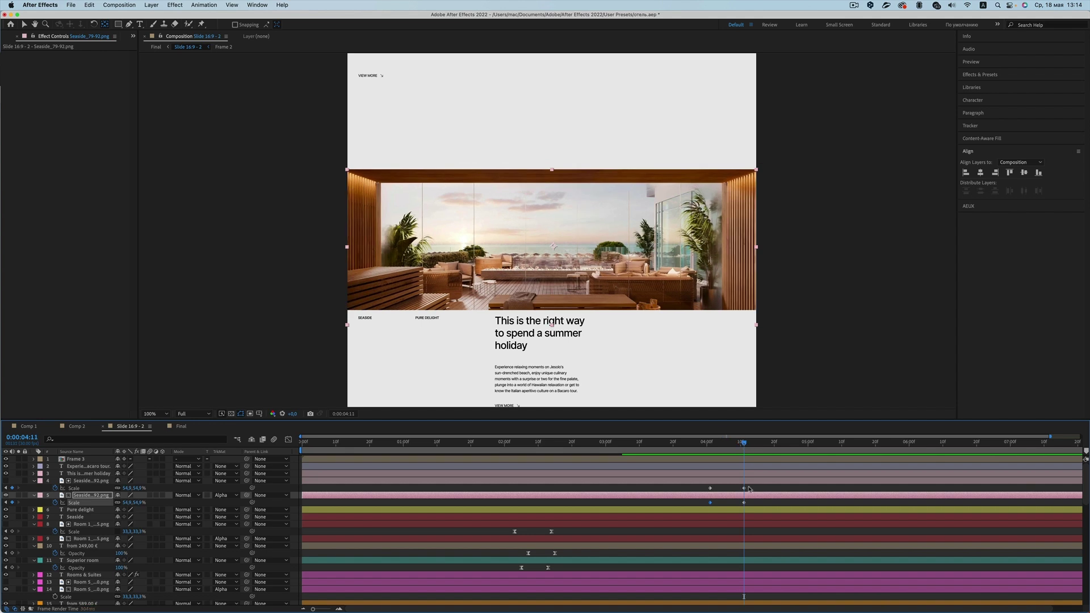
{"action": "left_click_drag", "start_coordinate": [750, 487], "coordinate": [692, 507]}
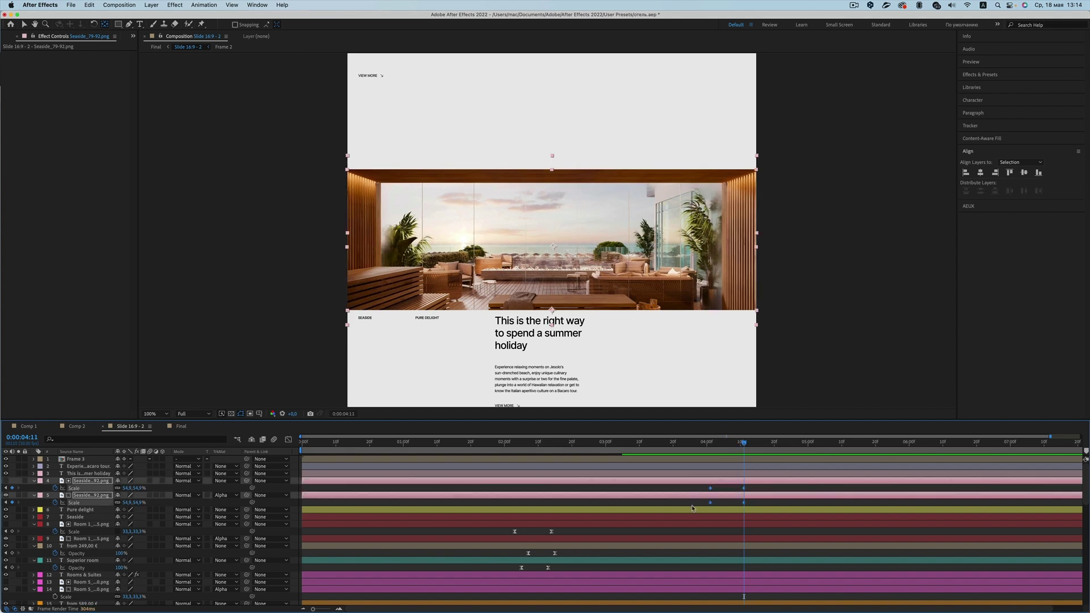
{"action": "key", "text": "F9"}
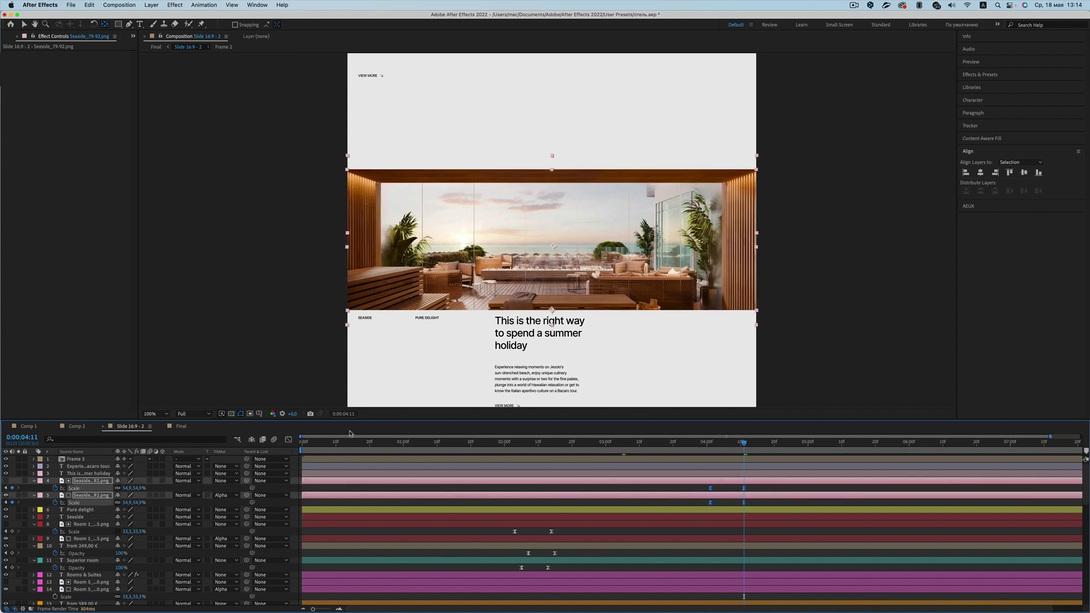
{"action": "left_click", "coordinate": [183, 426]}
{"action": "left_click_drag", "start_coordinate": [729, 445], "coordinate": [694, 449]}
- Preview the Final slide transition from 4:00 and park on the 3:29 Position keyframe
{"action": "key", "text": "space"}
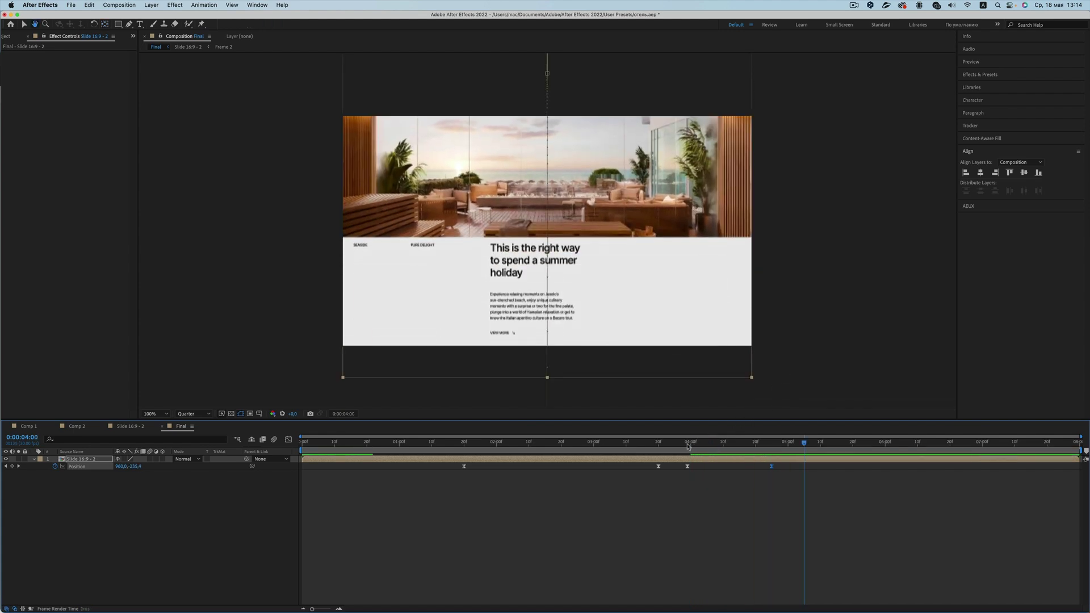
{"action": "key", "text": "space"}
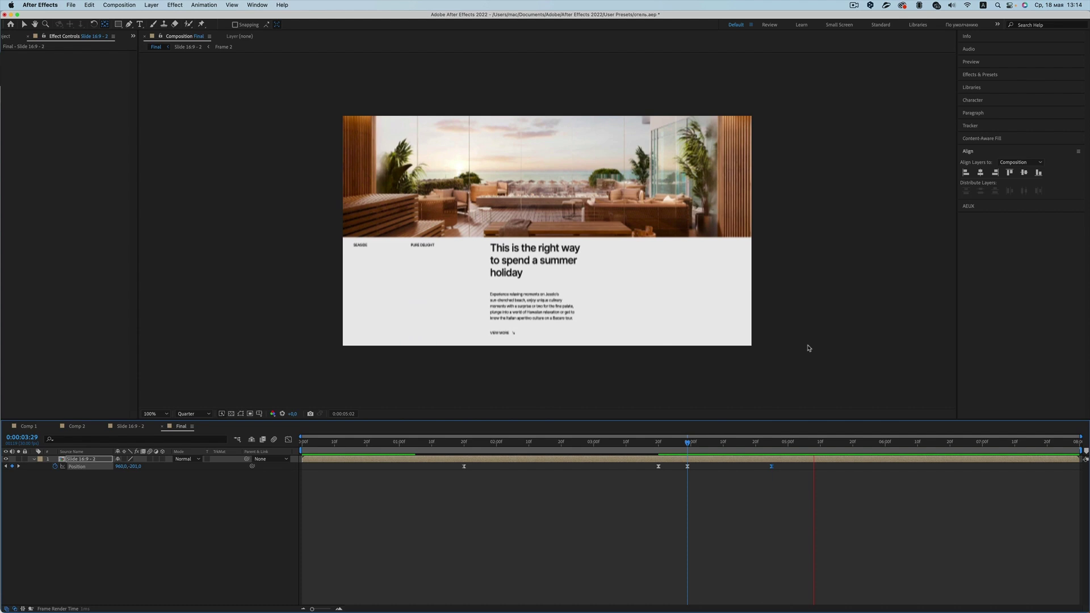
{"action": "key", "text": "space"}
{"action": "left_click", "coordinate": [689, 445]}
{"action": "key", "text": "space"}
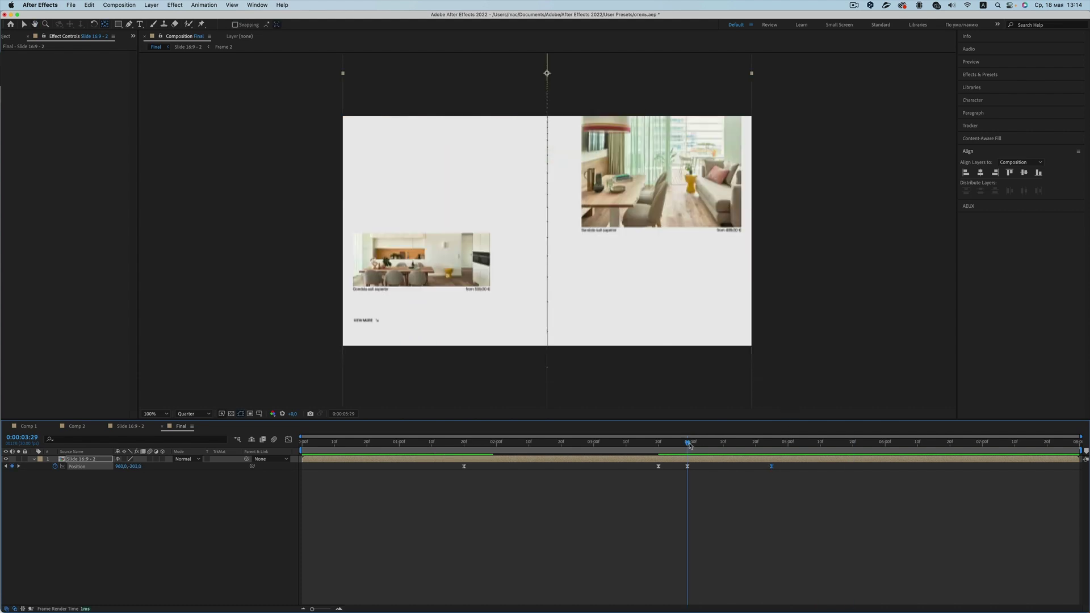
{"action": "left_click", "coordinate": [684, 443]}
{"action": "left_click_drag", "start_coordinate": [686, 444], "coordinate": [689, 444]}
- Lengthen the Position keyframe influence in the Graph Editor and move the last key to 0:00:05:03
{"action": "left_click", "coordinate": [288, 440]}
{"action": "left_click_drag", "start_coordinate": [695, 583], "coordinate": [729, 585]}
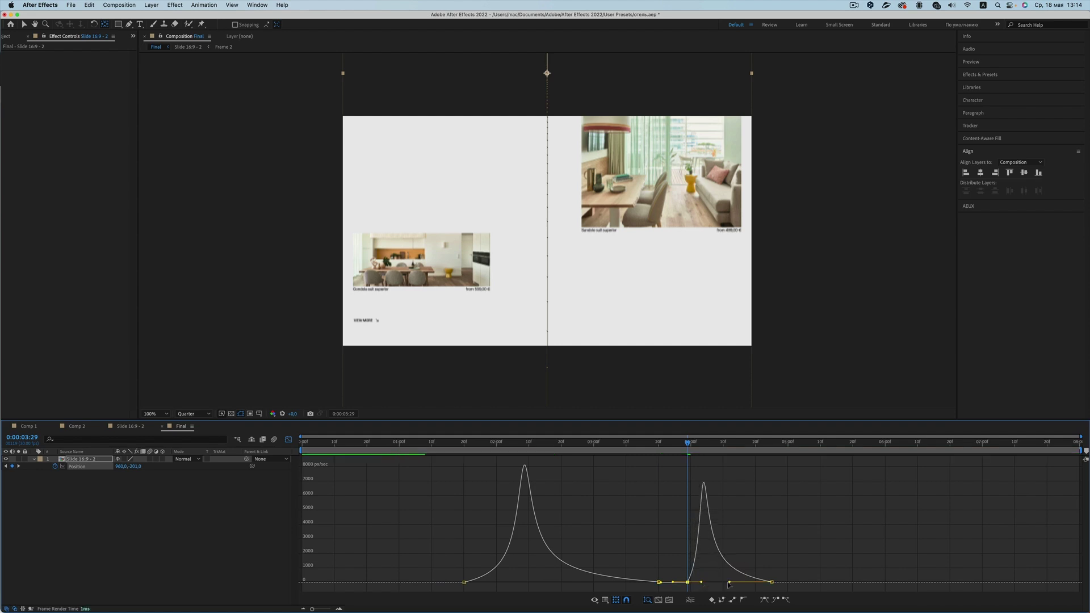
{"action": "left_click_drag", "start_coordinate": [729, 585], "coordinate": [735, 583]}
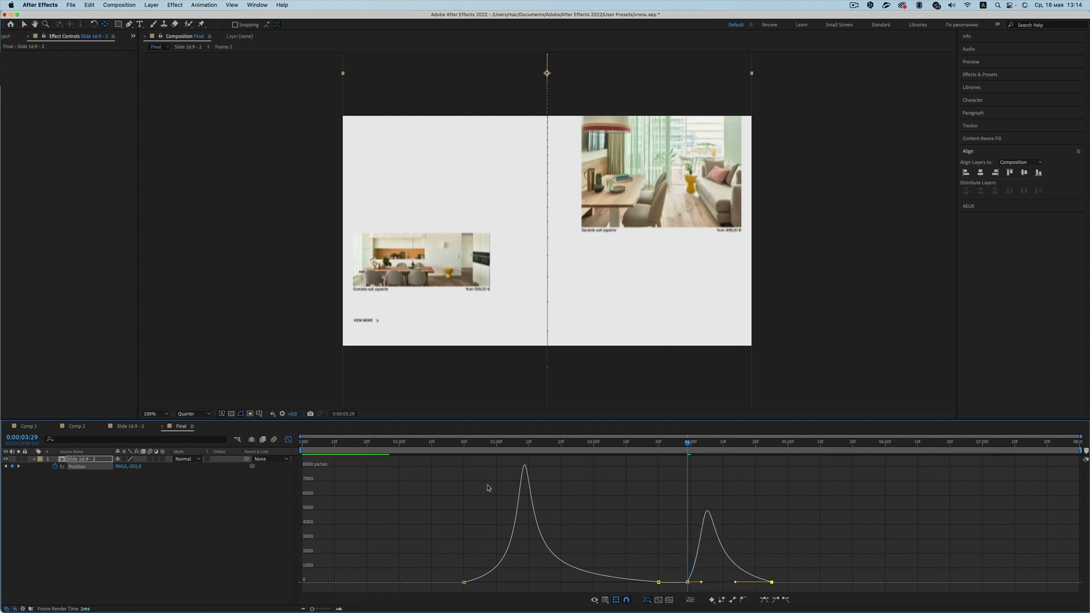
{"action": "left_click", "coordinate": [287, 440]}
{"action": "key", "text": "space"}
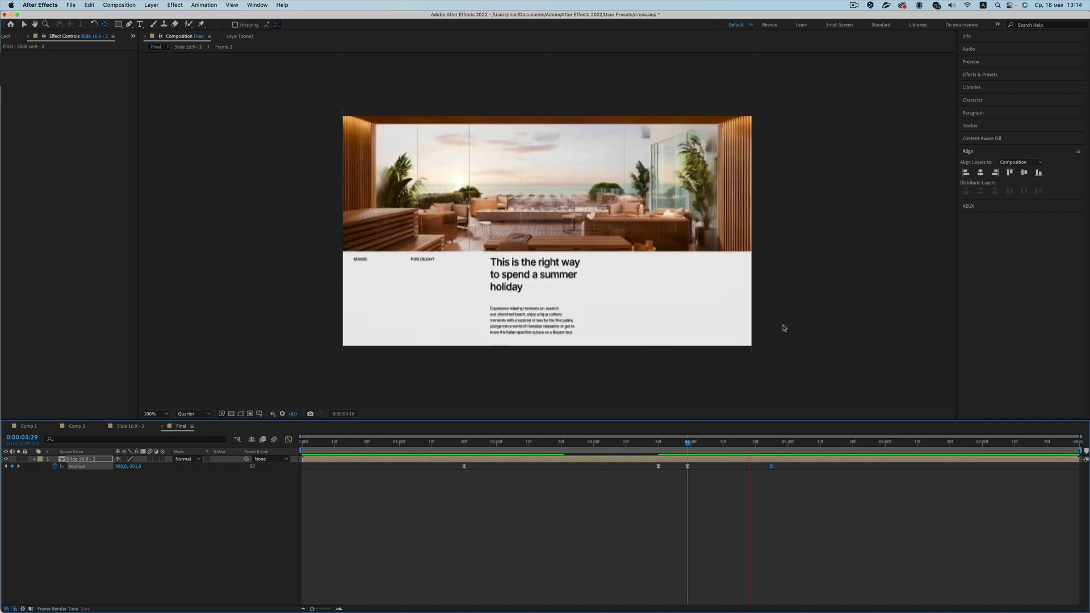
{"action": "left_click", "coordinate": [771, 467]}
{"action": "left_click_drag", "start_coordinate": [774, 469], "coordinate": [798, 468]}
{"action": "key", "text": "space"}
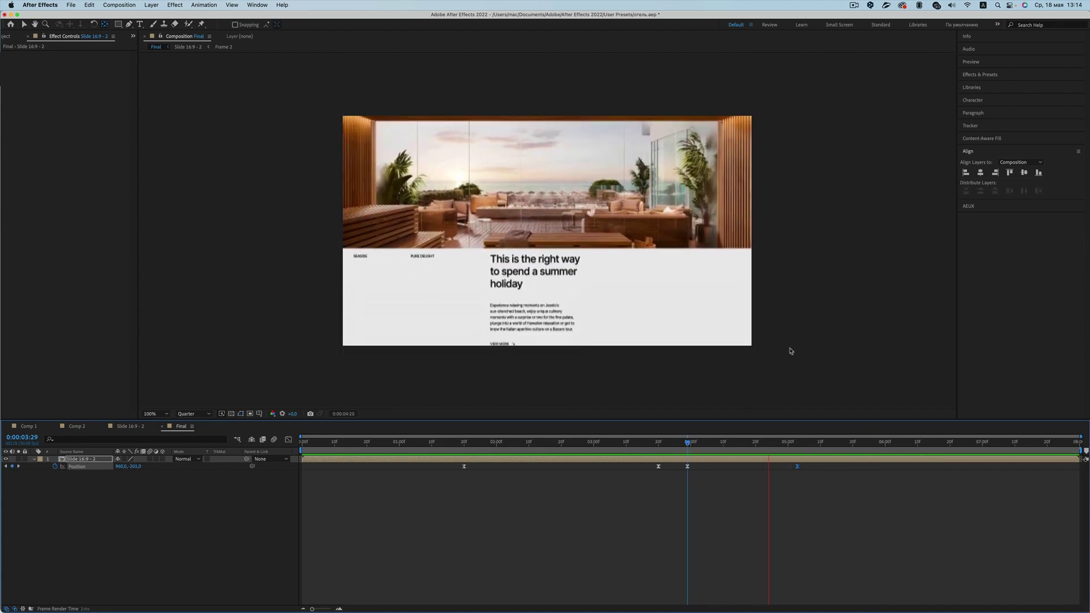
- Shift the closing Scale keyframes on layers 4 and 5 later in Slide 16:9 - 2
{"action": "double_click", "coordinate": [771, 458]}
{"action": "mouse_move", "coordinate": [768, 493]}
{"action": "left_mouse_down"}
{"action": "mouse_move", "coordinate": [738, 507]}
{"action": "mouse_move", "coordinate": [761, 503]}
{"action": "left_mouse_up"}
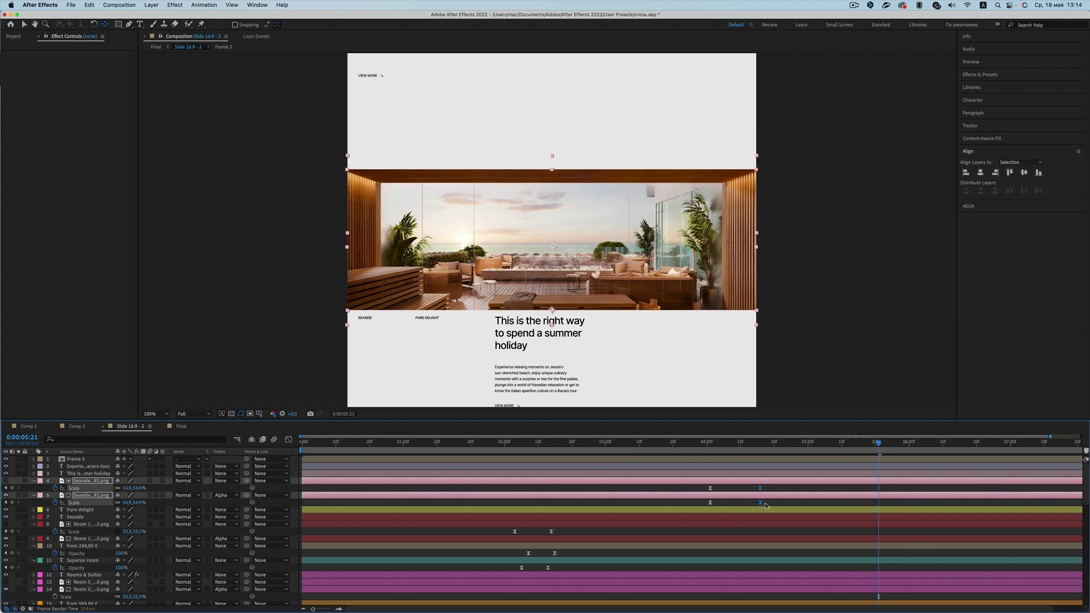
{"action": "left_click", "coordinate": [181, 426]}
{"action": "key", "text": "space"}
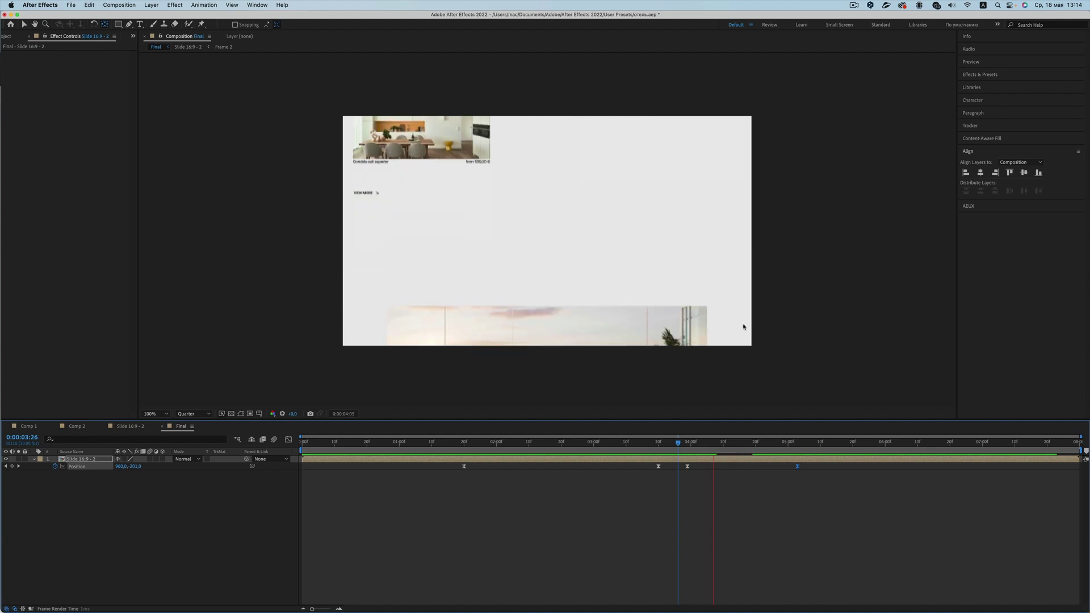
{"action": "key", "text": "space"}
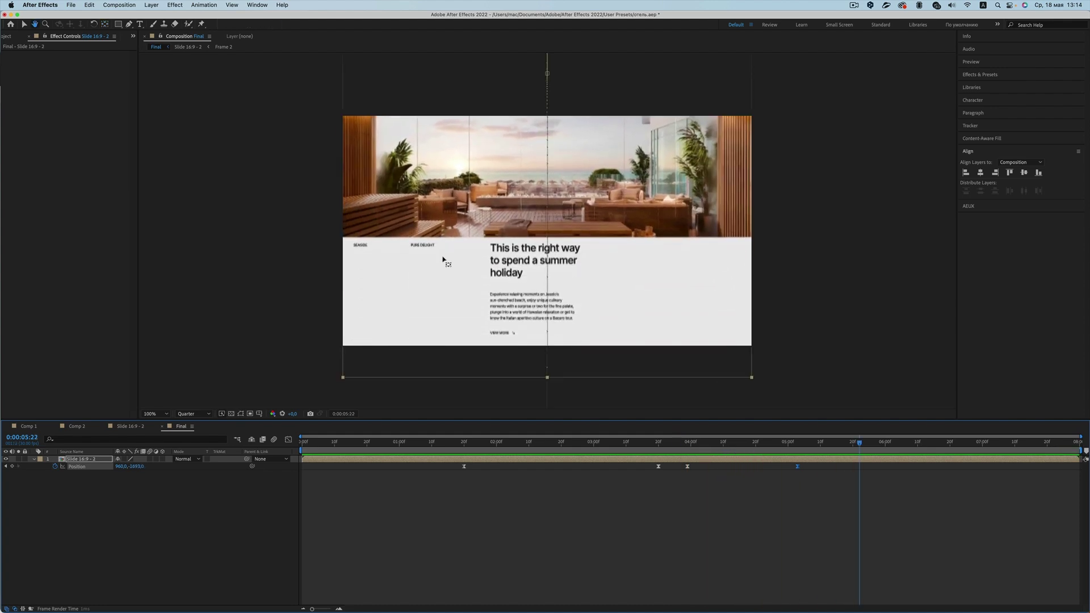
- Check the headline and enlarged terrace photo around 4:10 in both compositions
{"action": "left_click", "coordinate": [135, 427]}
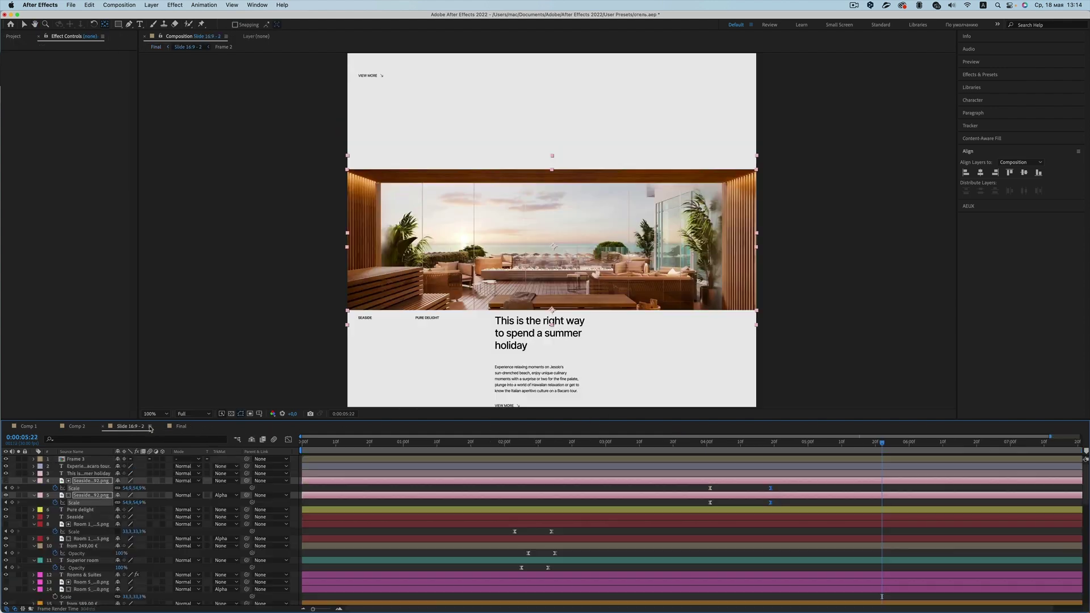
{"action": "left_click", "coordinate": [537, 341]}
{"action": "left_click", "coordinate": [743, 443]}
{"action": "key", "text": "shift+Escape"}
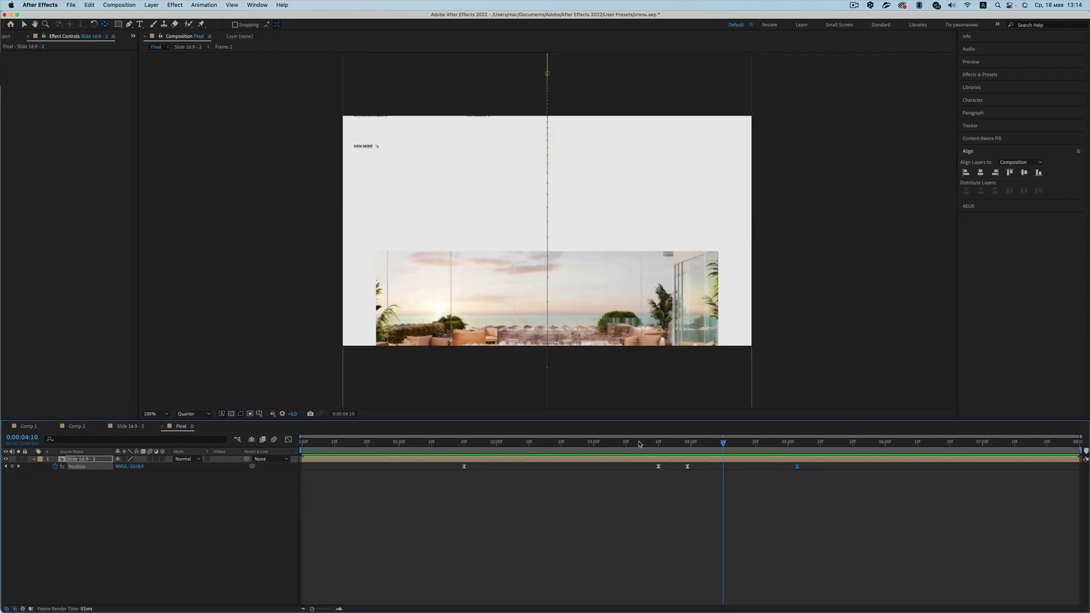
{"action": "left_click_drag", "start_coordinate": [724, 445], "coordinate": [731, 448]}
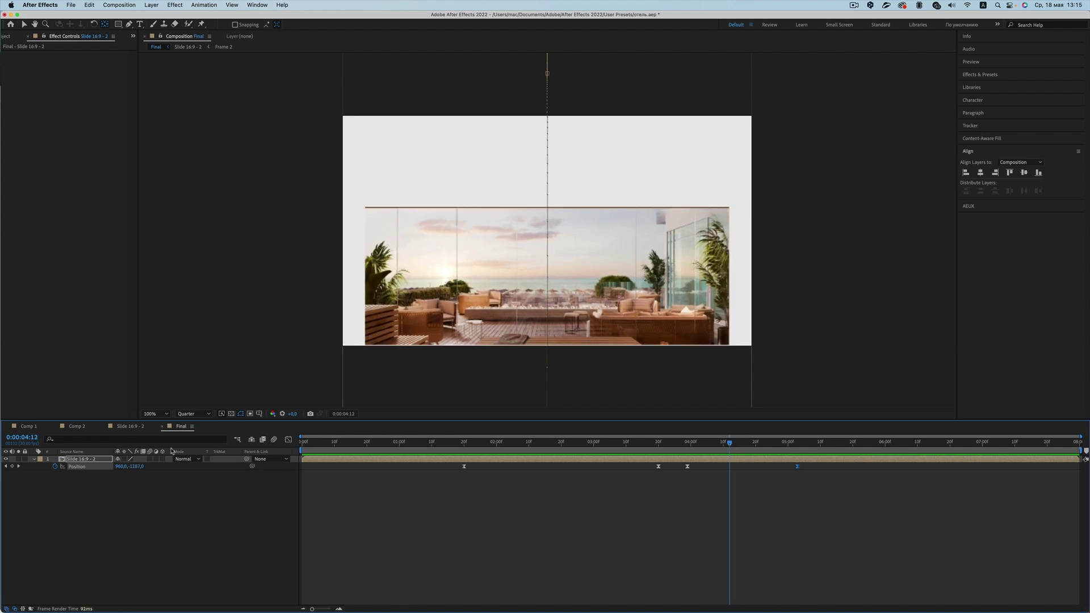
{"action": "left_click", "coordinate": [134, 427]}
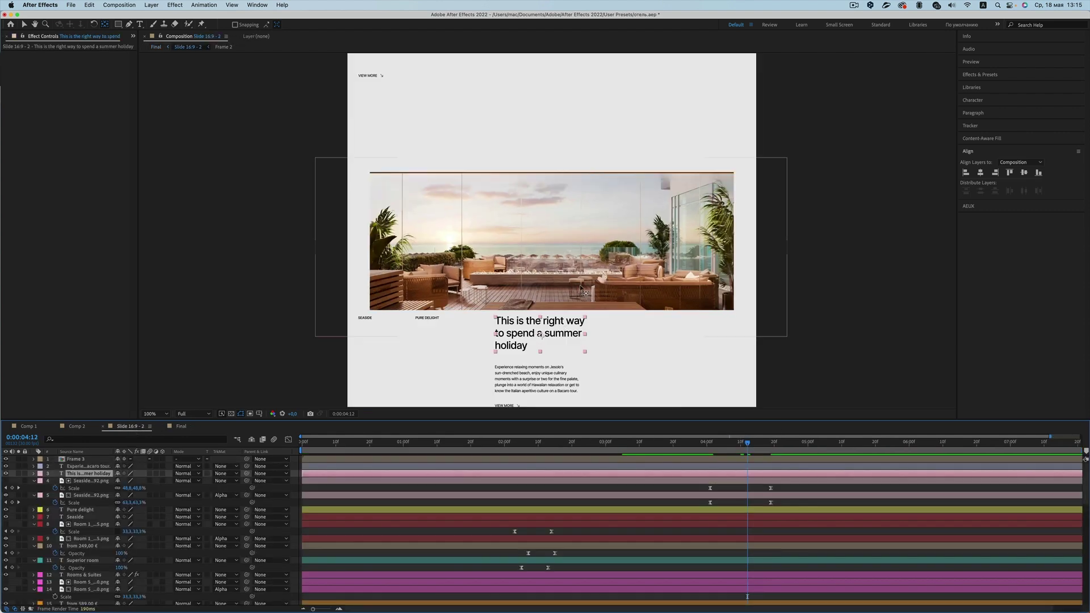
- Apply the Blur Headline 2.ffx animation preset to the headline layer
{"action": "left_click", "coordinate": [209, 5]}
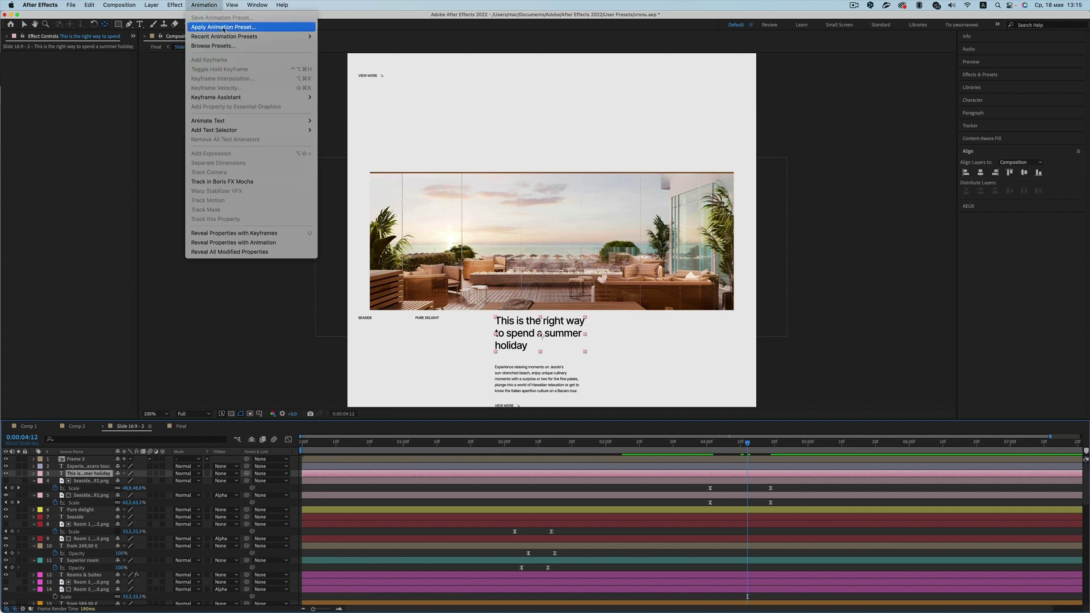
{"action": "left_click", "coordinate": [449, 131]}
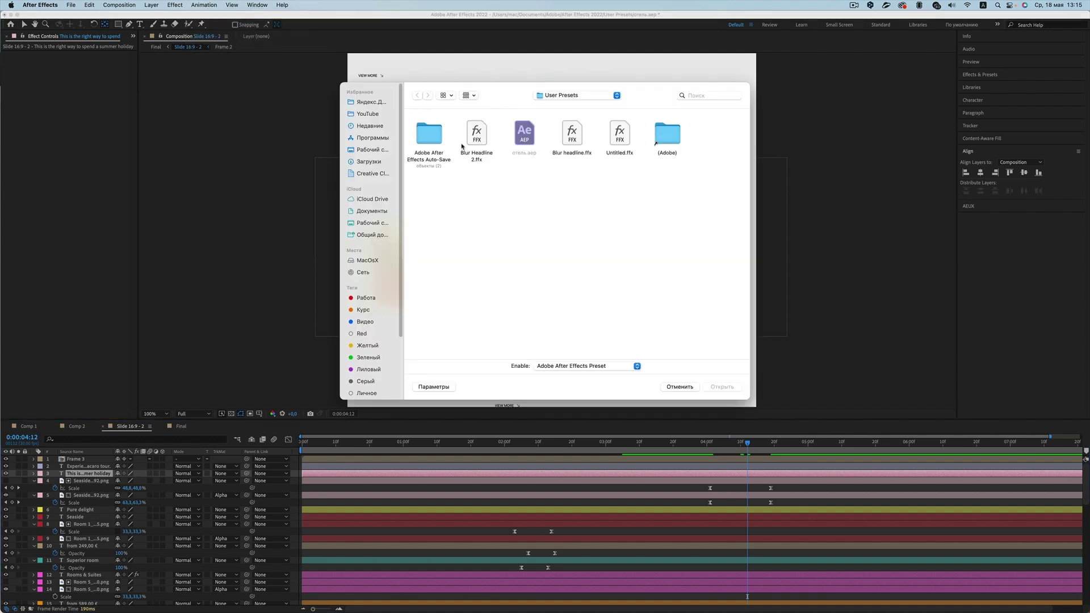
{"action": "double_click", "coordinate": [490, 141]}
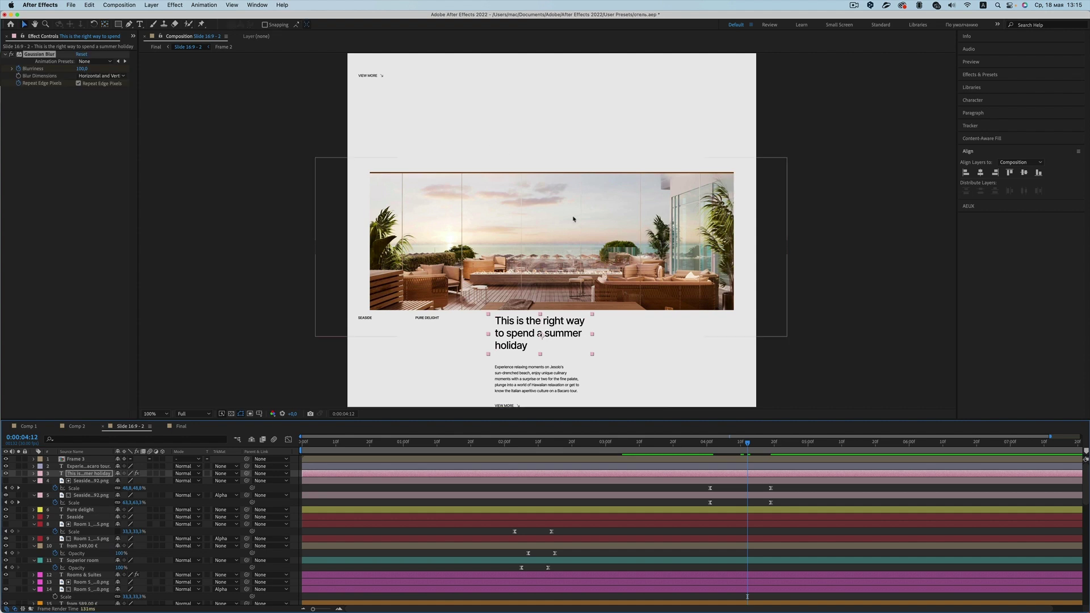
{"action": "left_click", "coordinate": [436, 322]}
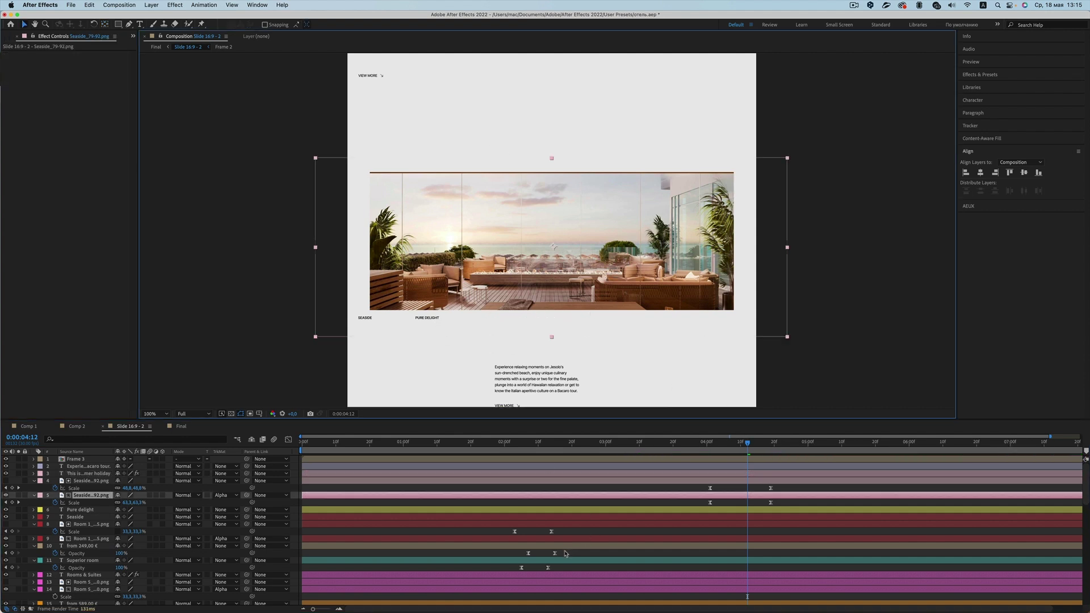
{"action": "left_click_drag", "start_coordinate": [566, 552], "coordinate": [514, 558]}
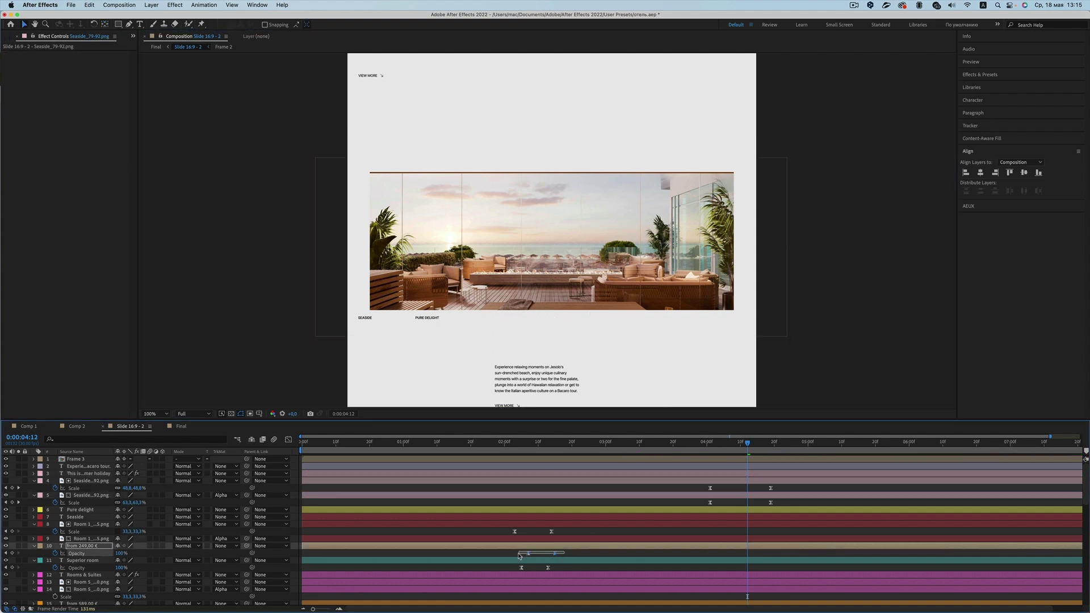
{"action": "left_click", "coordinate": [428, 321]}
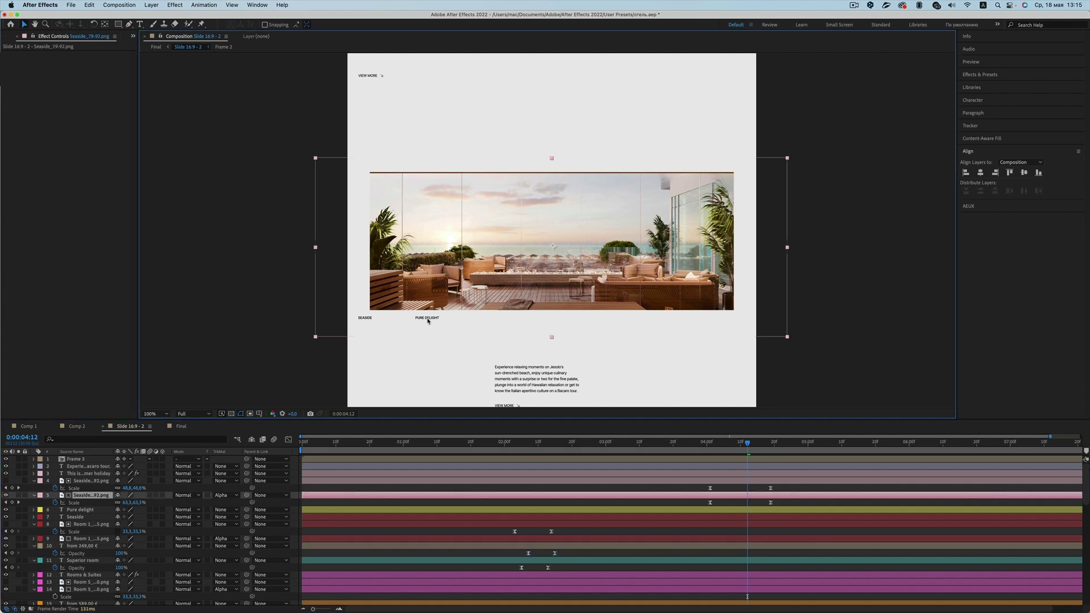
- Scrub to 0:00:04:17 while inspecting the Pure delight and Seaside text layers
{"action": "double_click", "coordinate": [81, 510]}
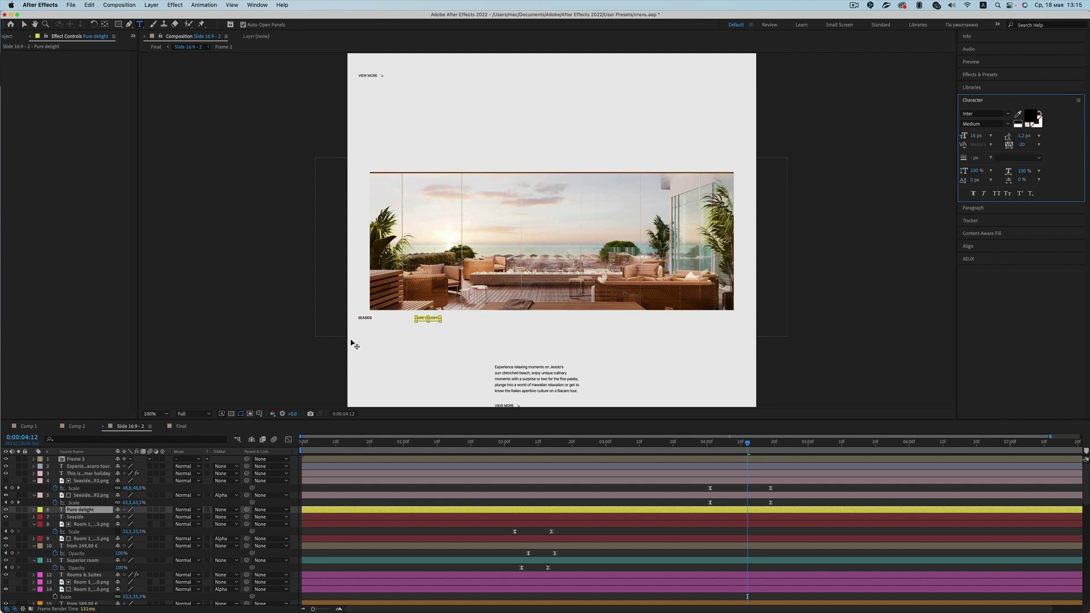
{"action": "left_click_drag", "start_coordinate": [740, 448], "coordinate": [759, 447]}
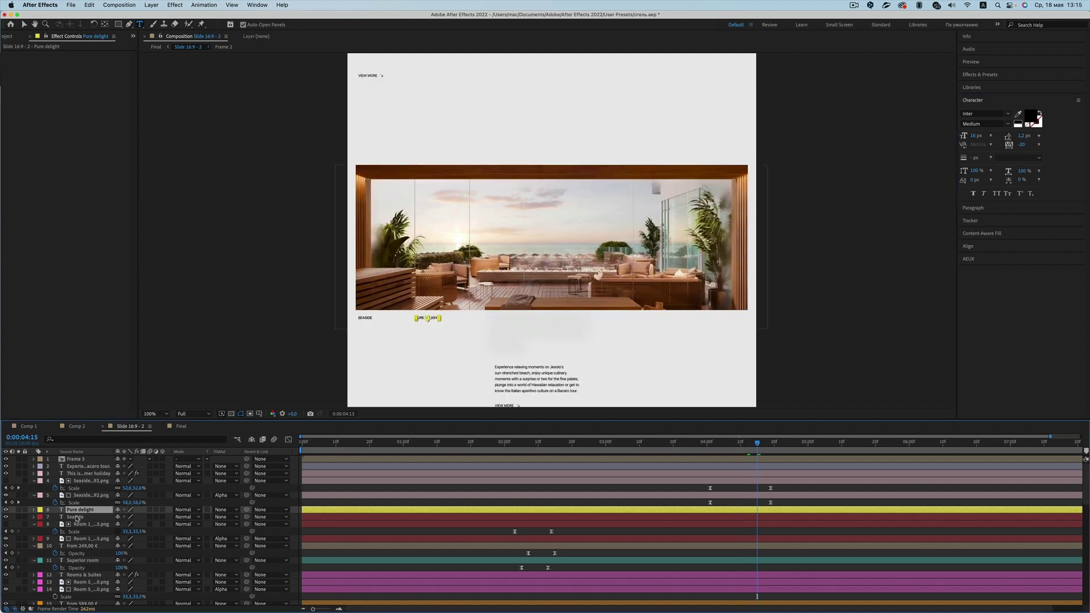
{"action": "left_click", "coordinate": [162, 517]}
{"action": "key", "text": "Right"}
{"action": "left_click", "coordinate": [83, 510]}
{"action": "left_click_drag", "start_coordinate": [758, 444], "coordinate": [765, 445]}
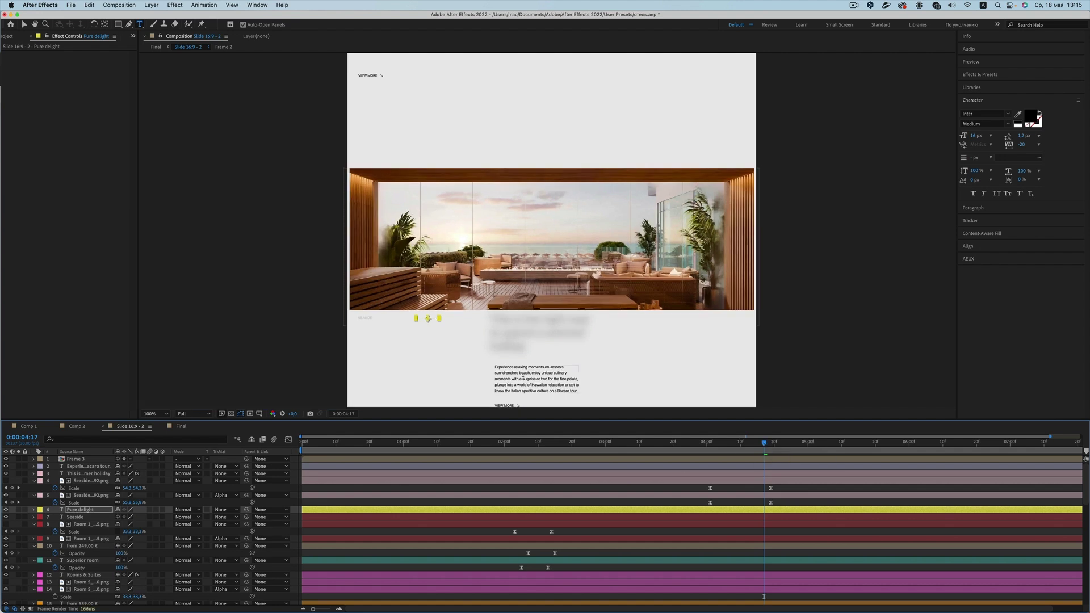
- Advance to 0:00:04:23 checking the paragraph text and VIEW MORE element during the blur
{"action": "left_click", "coordinate": [24, 24]}
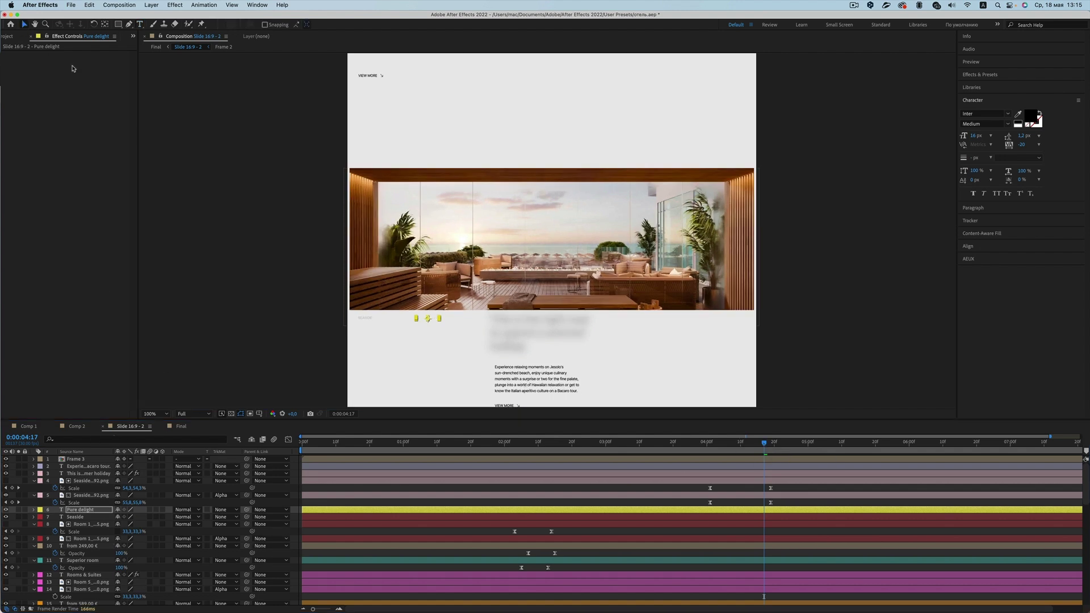
{"action": "left_click", "coordinate": [526, 380]}
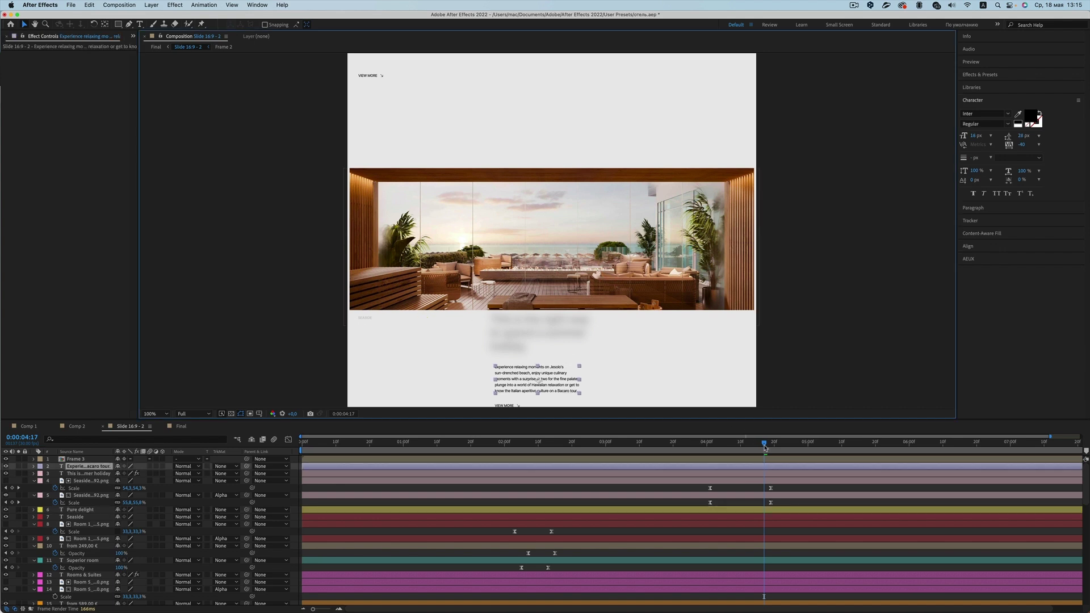
{"action": "left_click_drag", "start_coordinate": [764, 448], "coordinate": [777, 471]}
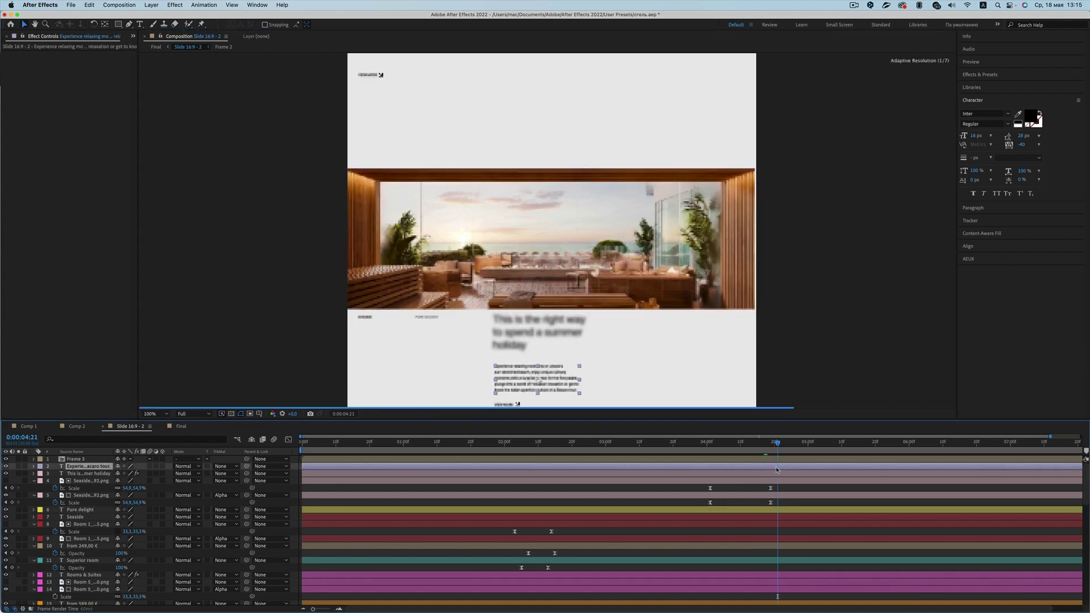
{"action": "left_click", "coordinate": [505, 398]}
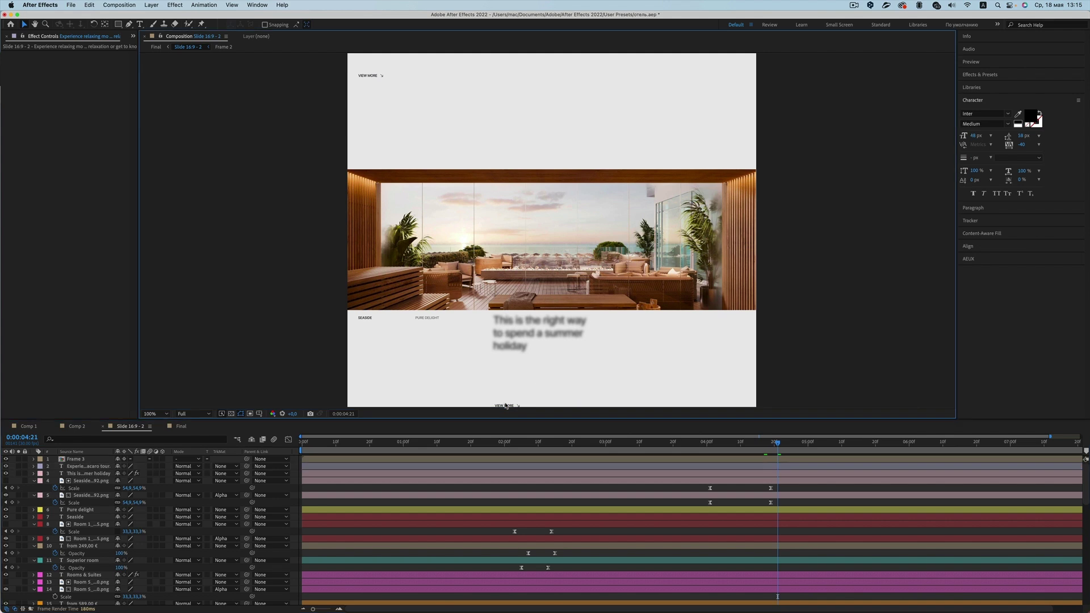
{"action": "left_click", "coordinate": [507, 407]}
{"action": "left_click_drag", "start_coordinate": [779, 446], "coordinate": [823, 451]}
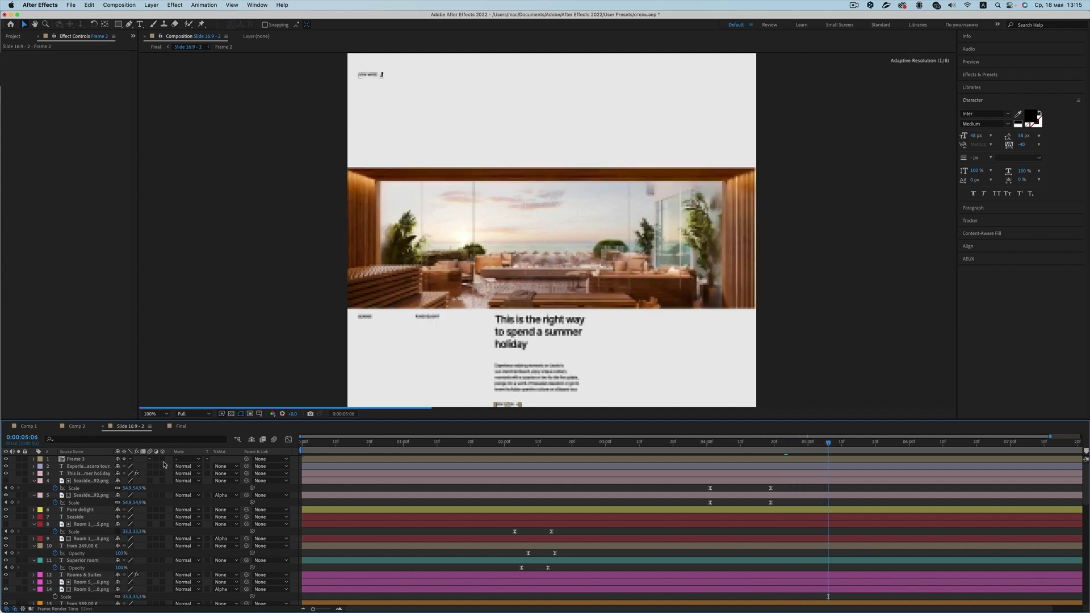
{"action": "left_click", "coordinate": [183, 428]}
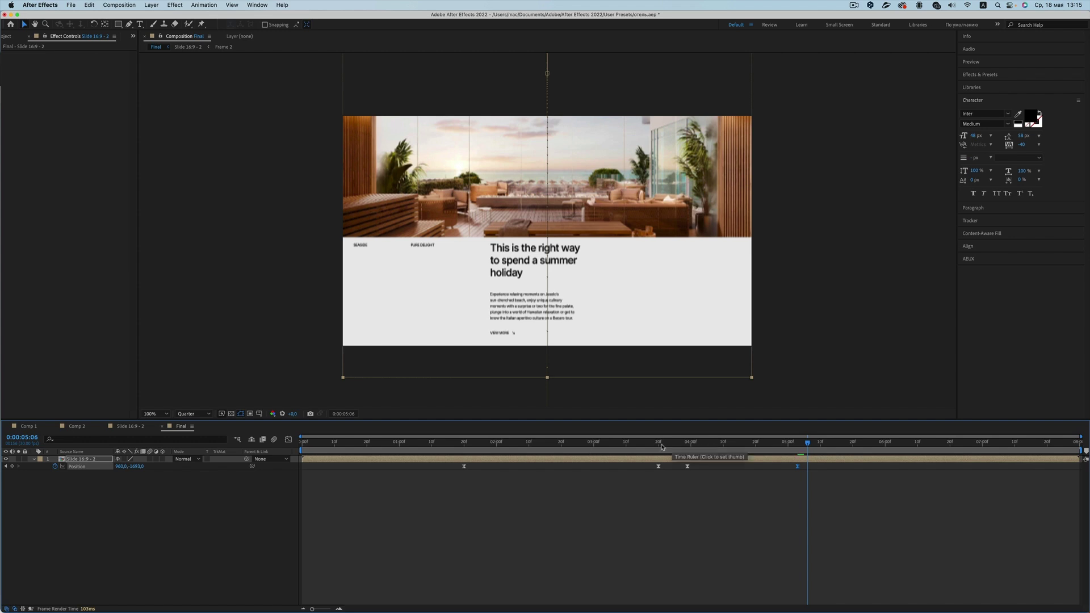
- Preview the Final transition from 0:00:03:18 to 0:00:05:15
{"action": "left_click", "coordinate": [652, 449]}
{"action": "key", "text": "space"}
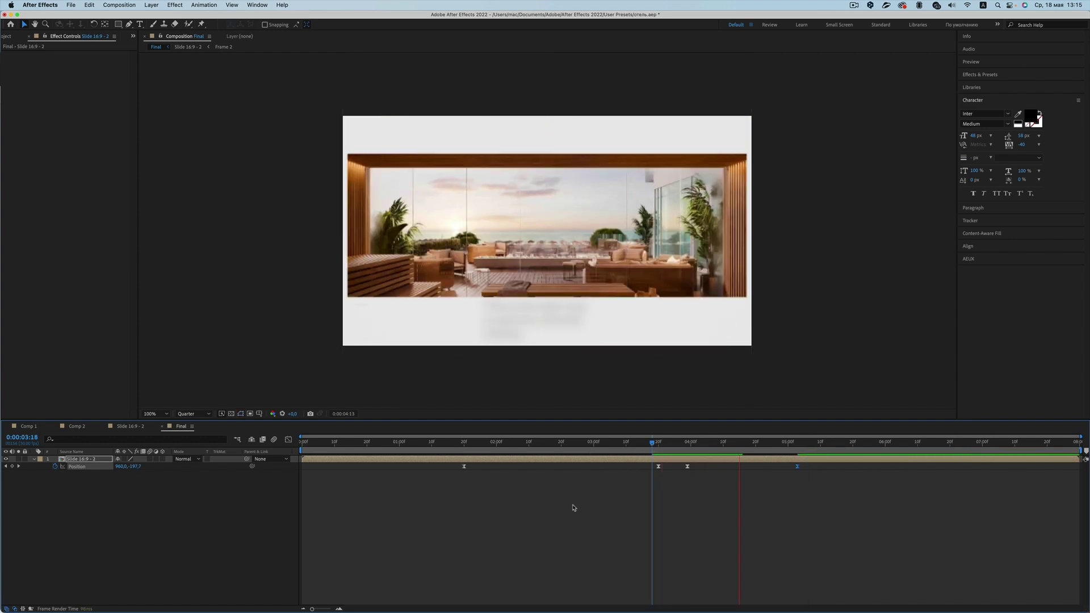
{"action": "left_click_drag", "start_coordinate": [831, 445], "coordinate": [860, 447]}
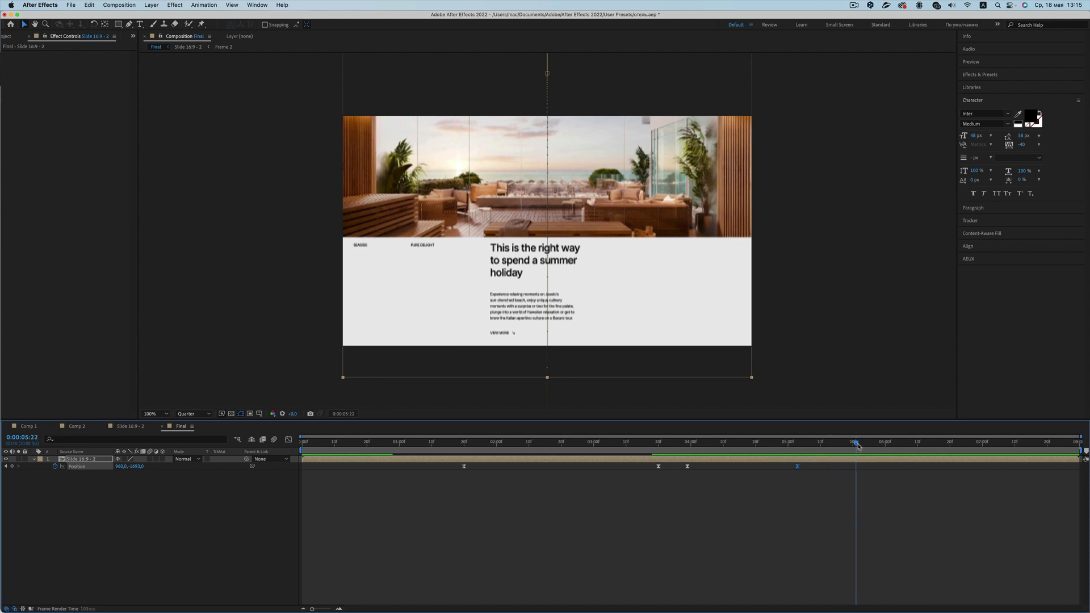
{"action": "left_click", "coordinate": [134, 428]}
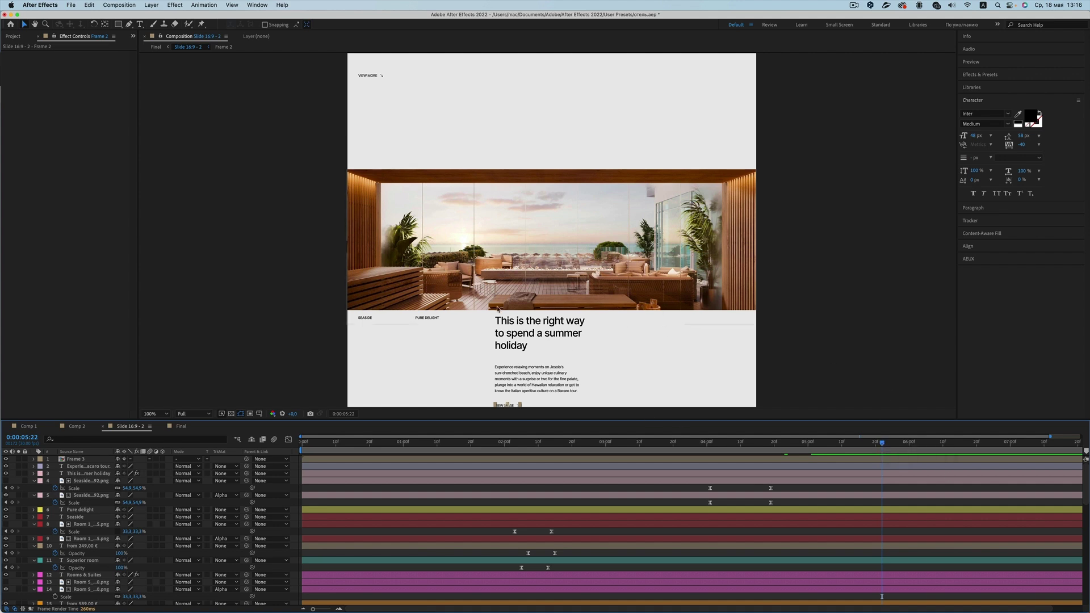
- Add a 100% Opacity keyframe to Frame 2, the VIEW MORE link, at 0:00:05:22
{"action": "scroll", "coordinate": [675, 344], "scroll_direction": "down", "scroll_amount": 3}
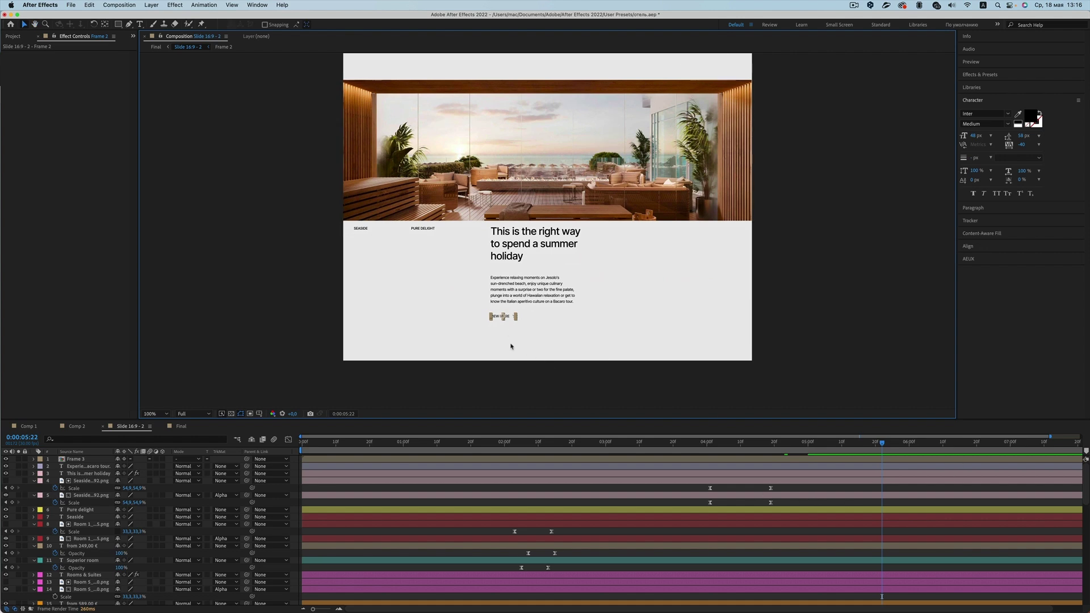
{"action": "left_click", "coordinate": [511, 317]}
{"action": "scroll", "coordinate": [845, 483], "scroll_direction": "down", "scroll_amount": 3}
{"action": "scroll", "coordinate": [847, 497], "scroll_direction": "down", "scroll_amount": 3}
{"action": "scroll", "coordinate": [849, 513], "scroll_direction": "down", "scroll_amount": 2}
{"action": "scroll", "coordinate": [850, 513], "scroll_direction": "down", "scroll_amount": 4}
{"action": "scroll", "coordinate": [802, 529], "scroll_direction": "down", "scroll_amount": 2}
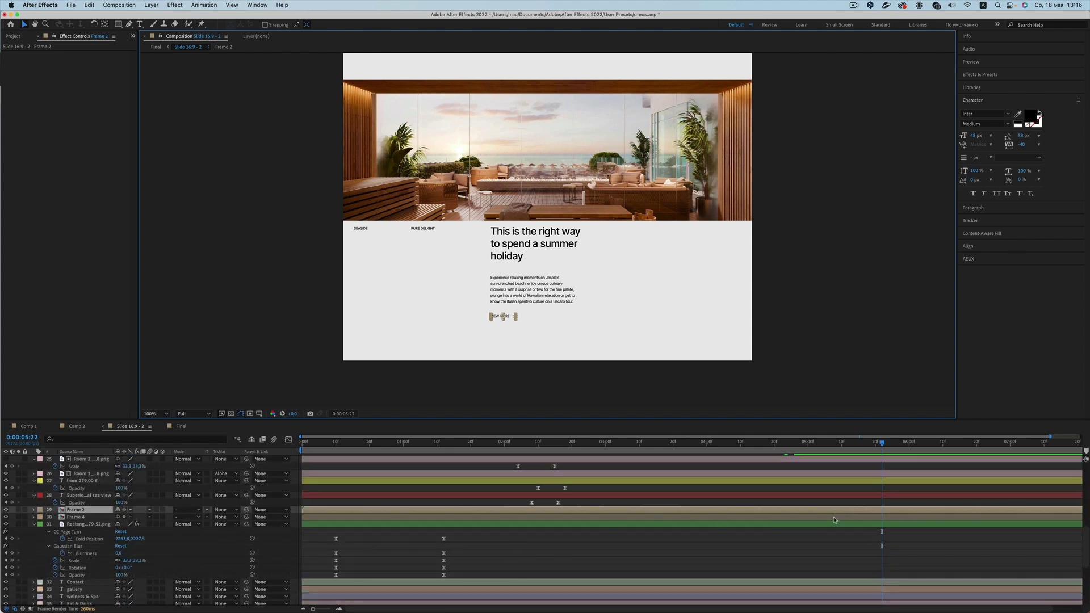
{"action": "key", "text": "u"}
{"action": "left_click", "coordinate": [883, 519]}
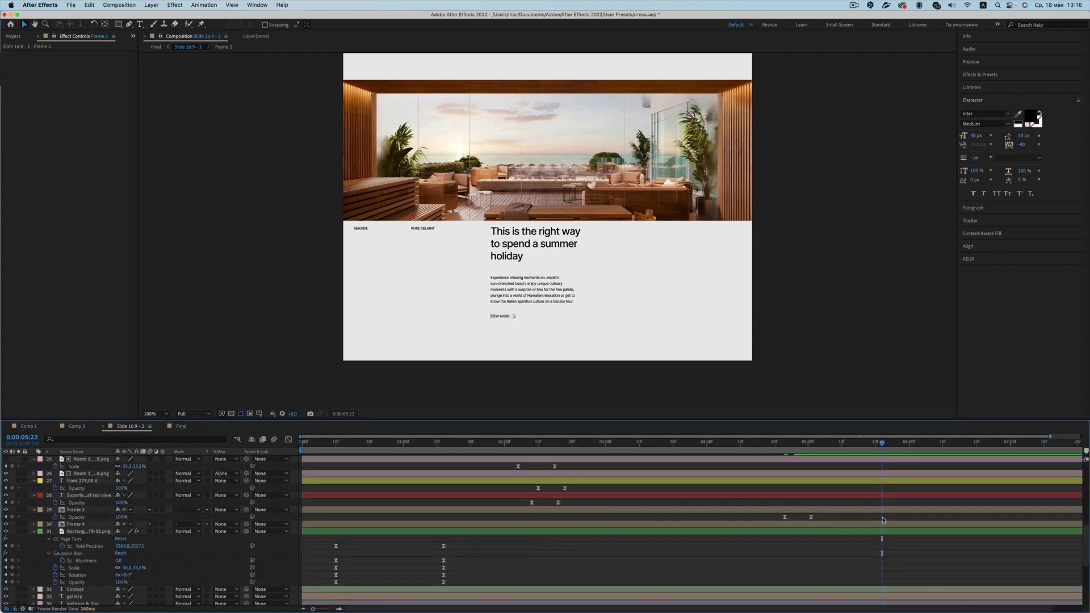
{"action": "left_click", "coordinate": [12, 517]}
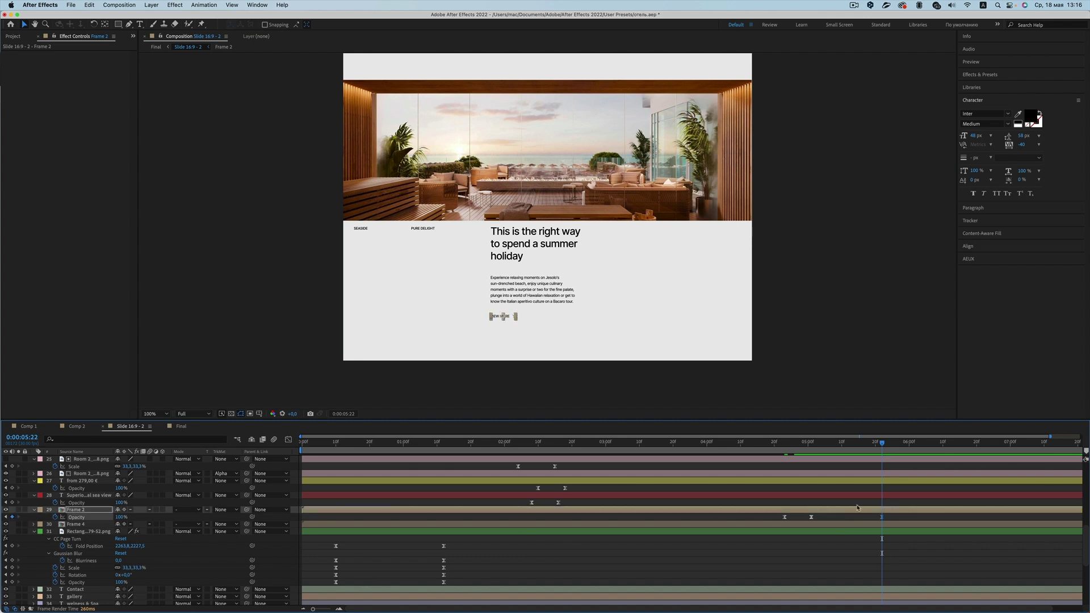
- Set Frame 2's opacity to 0% at 0:00:06:00 and check the fade around 0:00:05:24
{"action": "left_click_drag", "start_coordinate": [891, 448], "coordinate": [910, 449]}
{"action": "left_click", "coordinate": [121, 517]}
{"action": "type", "text": "0"}
{"action": "key", "text": "Return"}
{"action": "left_click_drag", "start_coordinate": [918, 518], "coordinate": [871, 524]}
{"action": "left_click", "coordinate": [517, 287]}
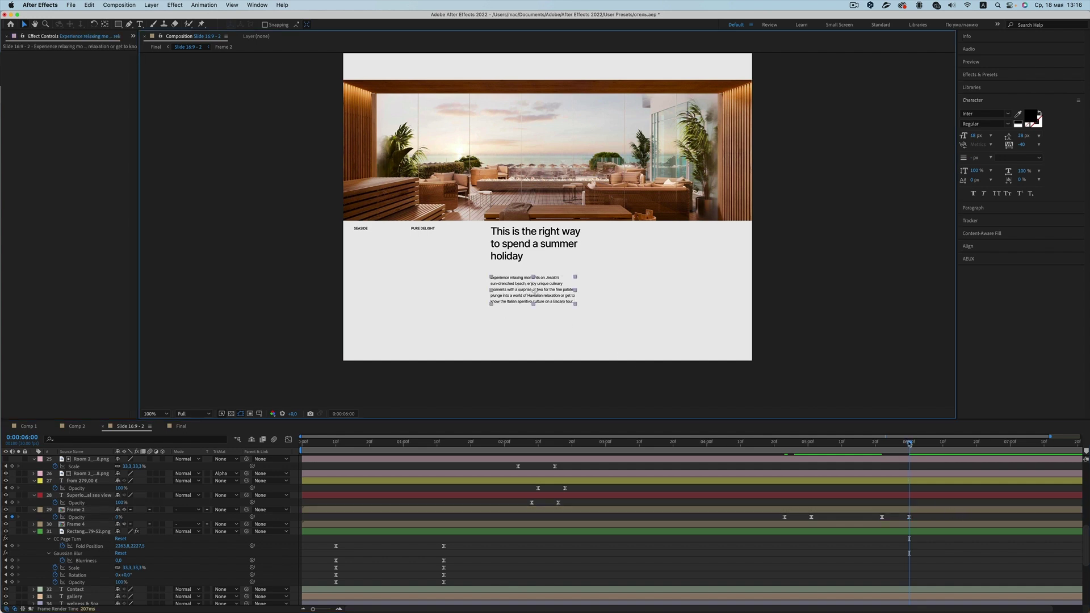
{"action": "left_click_drag", "start_coordinate": [909, 443], "coordinate": [889, 453]}
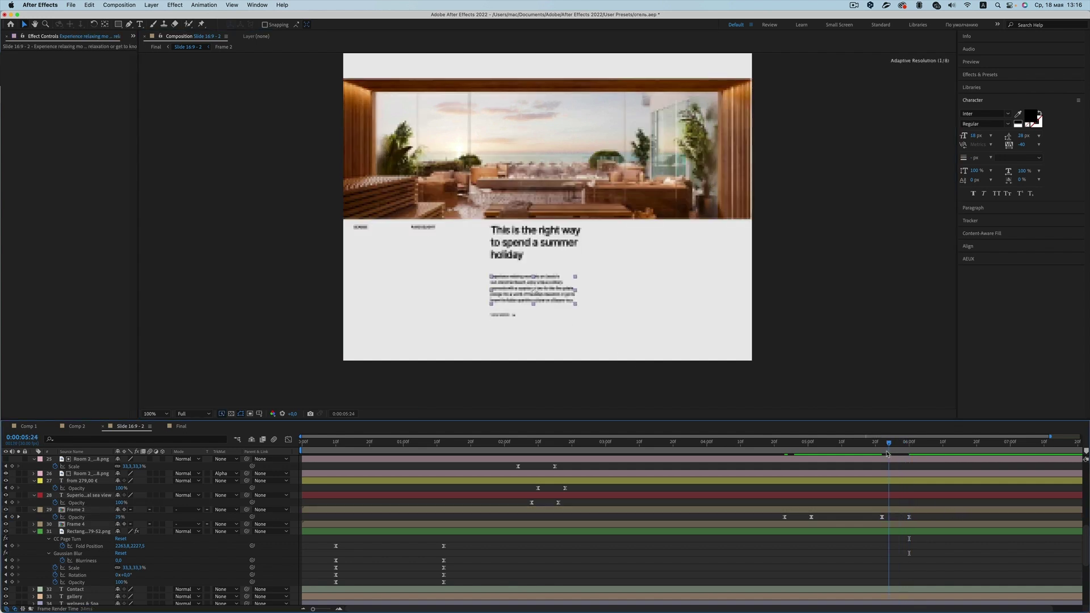
{"action": "key", "text": "Page_Down"}
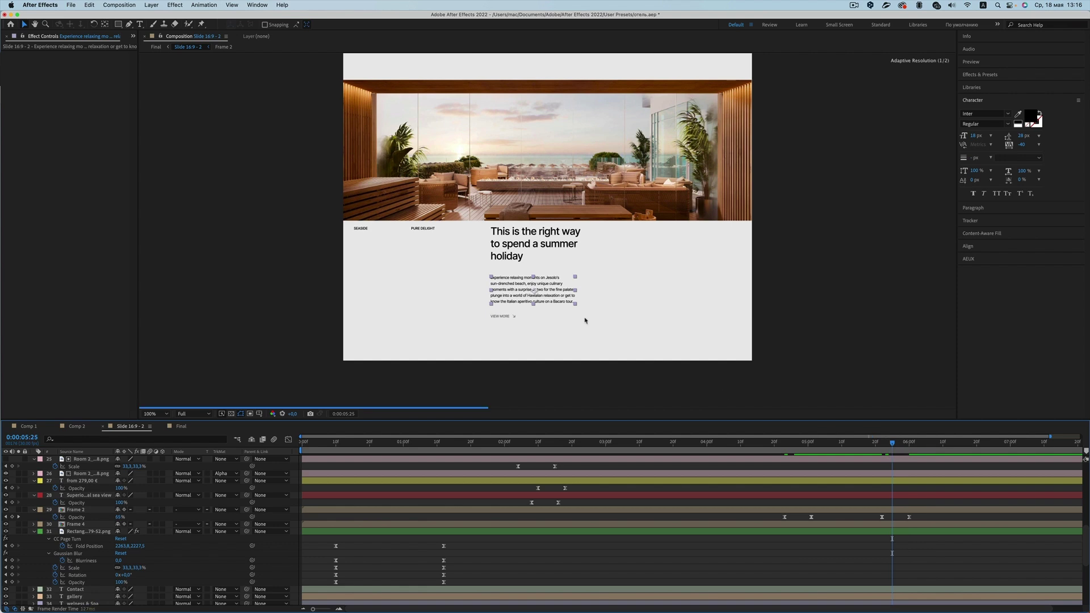
- Locate and select the headline text layer, with the playhead moved to about 5:27
{"action": "left_click", "coordinate": [422, 232]}
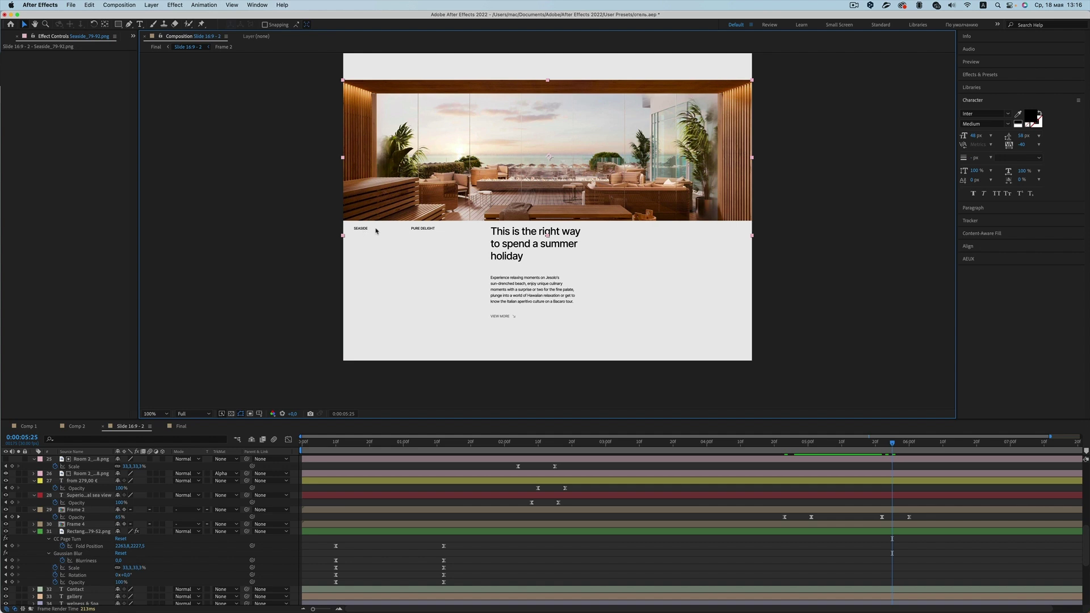
{"action": "scroll", "coordinate": [105, 522], "scroll_direction": "up", "scroll_amount": 5}
{"action": "scroll", "coordinate": [105, 523], "scroll_direction": "up", "scroll_amount": 3}
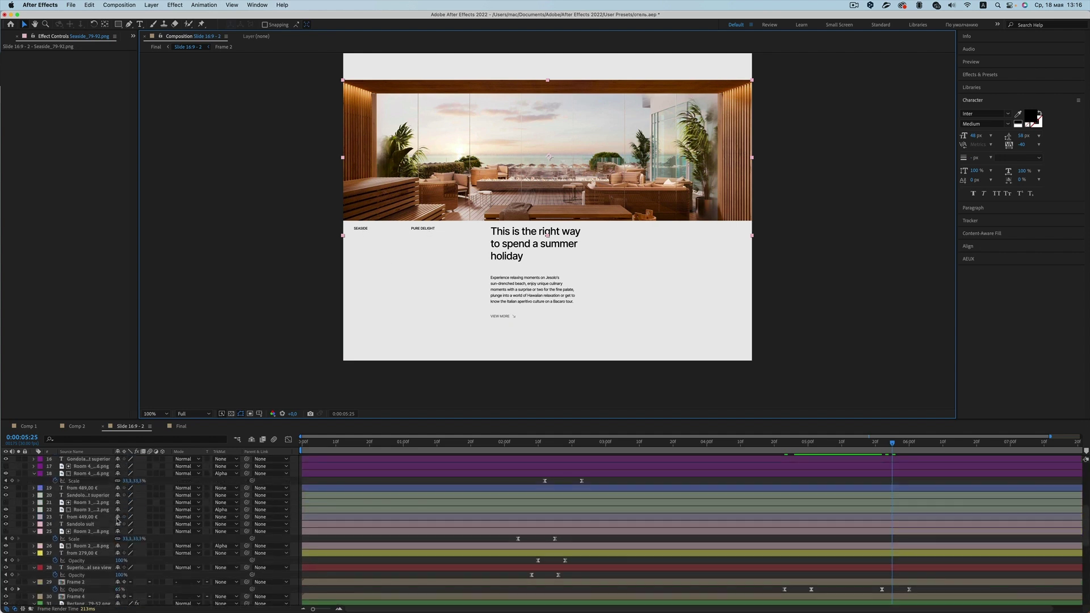
{"action": "scroll", "coordinate": [105, 523], "scroll_direction": "up", "scroll_amount": 3}
{"action": "scroll", "coordinate": [105, 523], "scroll_direction": "up", "scroll_amount": 3}
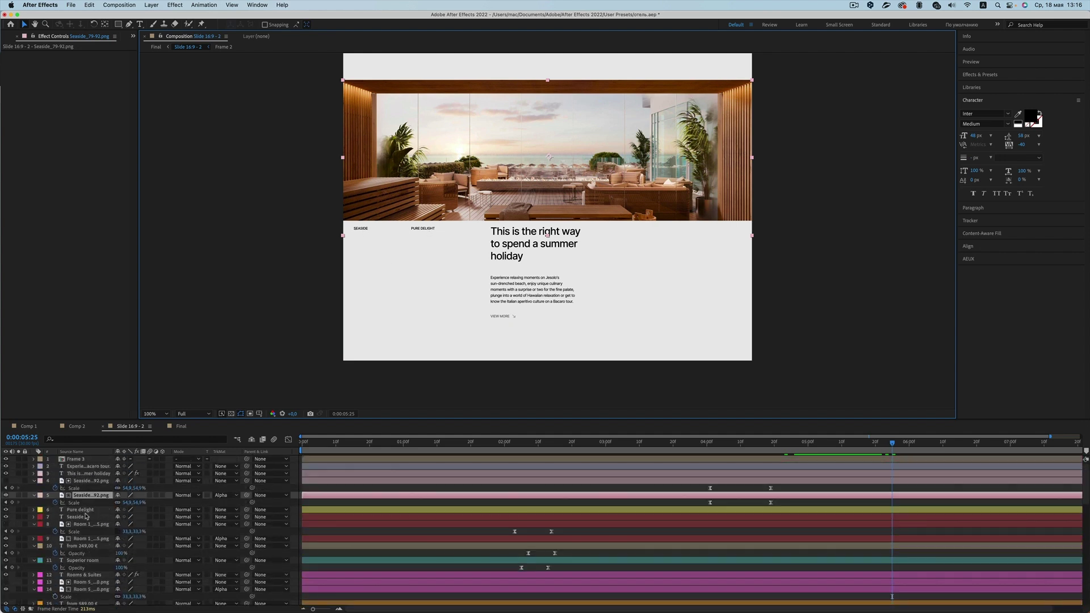
{"action": "left_click", "coordinate": [86, 516]}
{"action": "left_click", "coordinate": [88, 511]}
{"action": "key", "text": "Return"}
{"action": "left_click", "coordinate": [79, 517]}
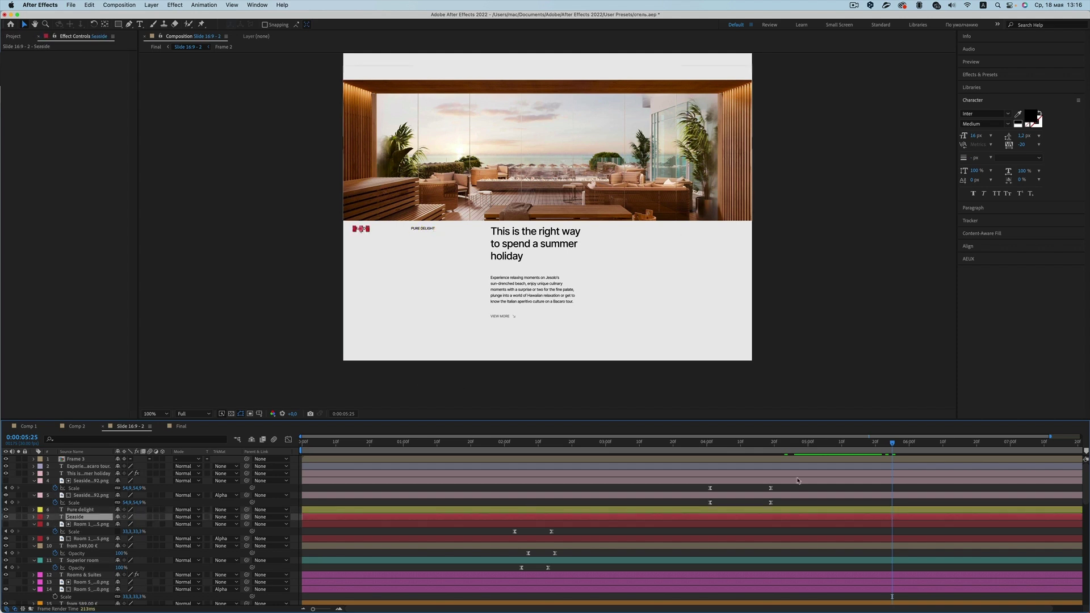
{"action": "left_click_drag", "start_coordinate": [892, 447], "coordinate": [899, 447]}
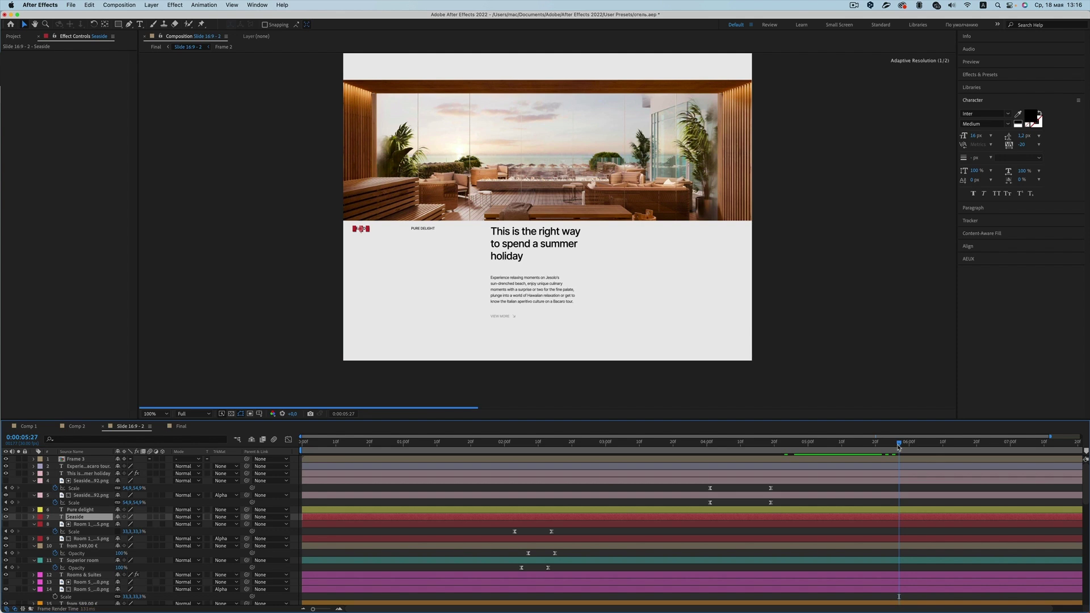
{"action": "left_click", "coordinate": [532, 243]}
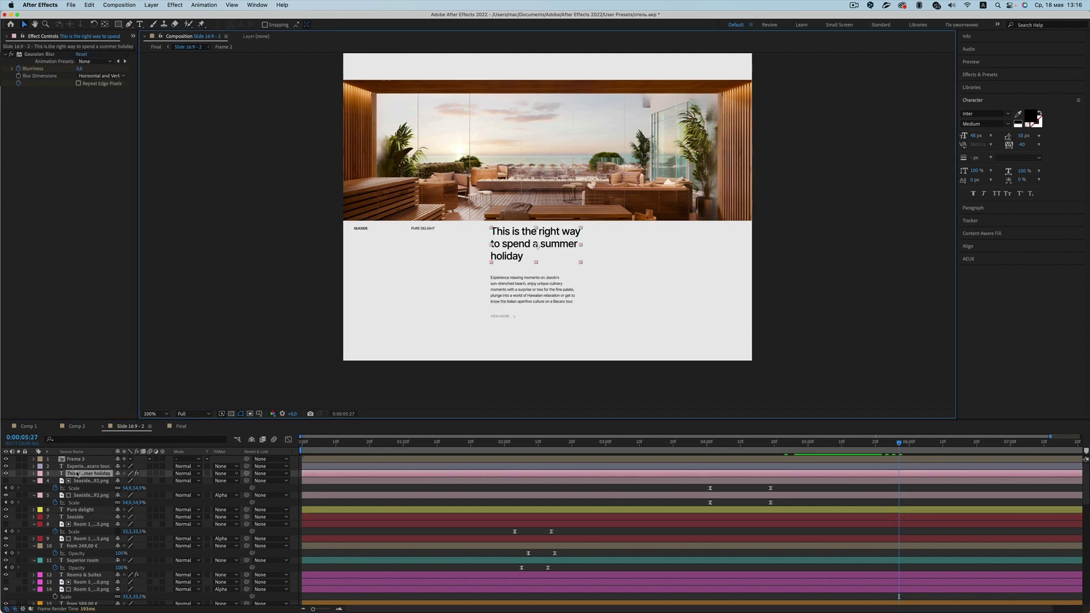
- Paste the headline's blur, scale and opacity keyframes at 6:11 so it blurs out
{"action": "key", "text": "u"}
{"action": "left_click", "coordinate": [848, 495]}
{"action": "left_click_drag", "start_coordinate": [818, 489], "coordinate": [801, 514]}
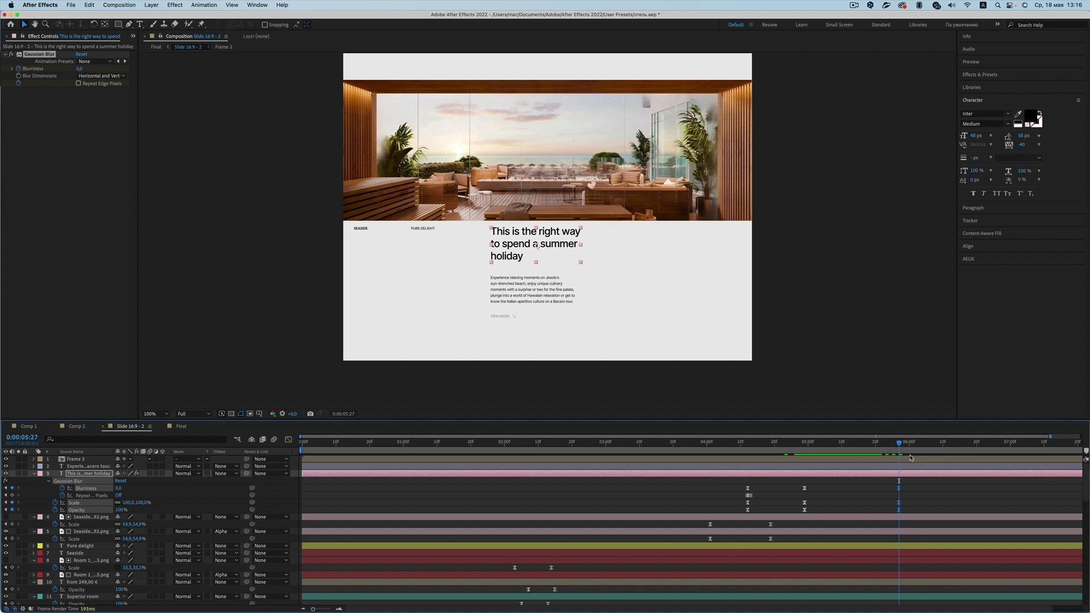
{"action": "left_click_drag", "start_coordinate": [770, 486], "coordinate": [731, 517]}
{"action": "left_click_drag", "start_coordinate": [899, 446], "coordinate": [948, 448]}
{"action": "key", "text": "ctrl+v"}
{"action": "mouse_move", "coordinate": [947, 448]}
{"action": "left_mouse_down"}
{"action": "mouse_move", "coordinate": [821, 446]}
{"action": "mouse_move", "coordinate": [742, 463]}
{"action": "mouse_move", "coordinate": [798, 442]}
{"action": "mouse_move", "coordinate": [936, 451]}
{"action": "mouse_move", "coordinate": [916, 450]}
{"action": "left_mouse_up"}
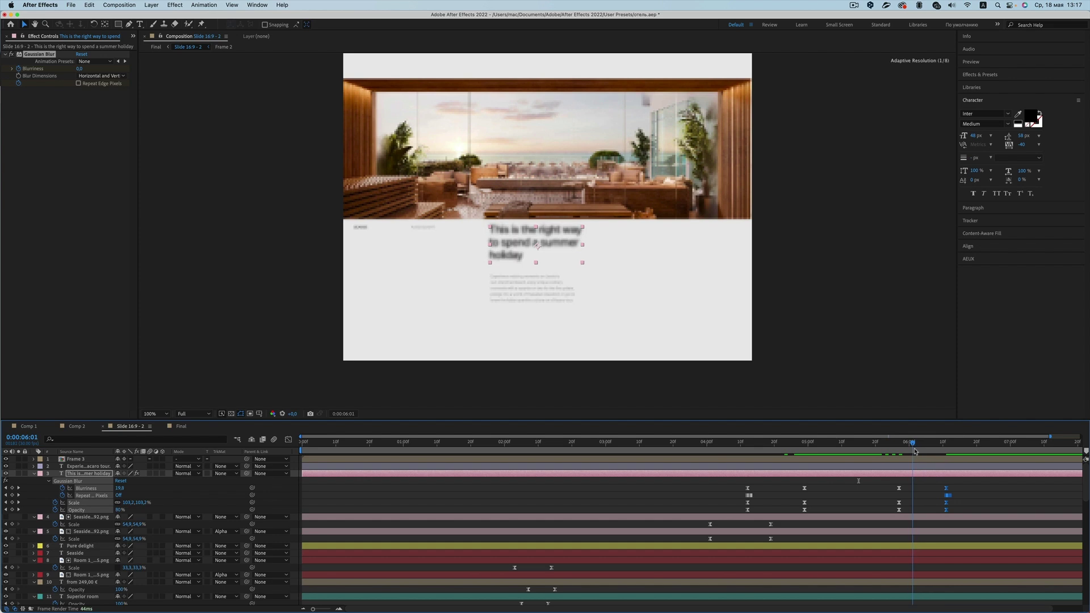
- Fade the Seaside hotel image layer's Opacity from 100% to 0% by 6:20
{"action": "left_click", "coordinate": [655, 230]}
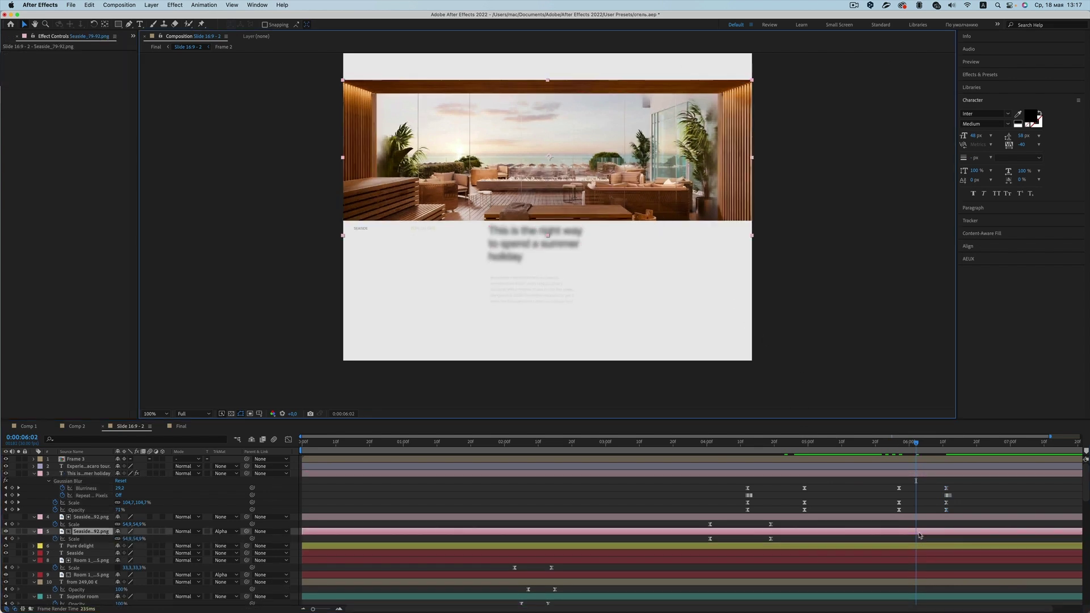
{"action": "key", "text": "t"}
{"action": "left_click", "coordinate": [55, 539]}
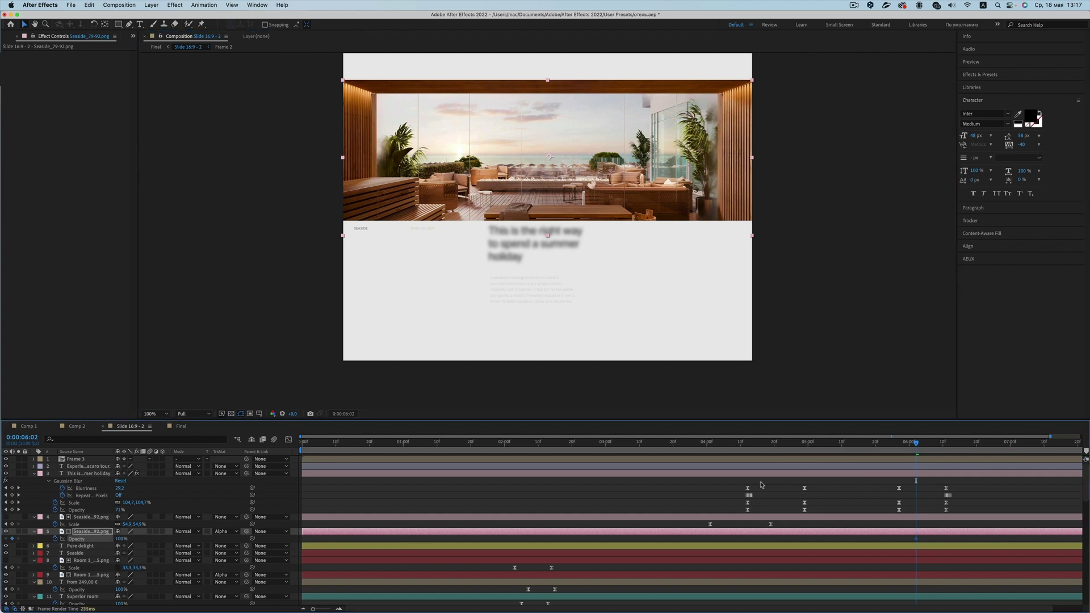
{"action": "left_click_drag", "start_coordinate": [917, 445], "coordinate": [977, 443]}
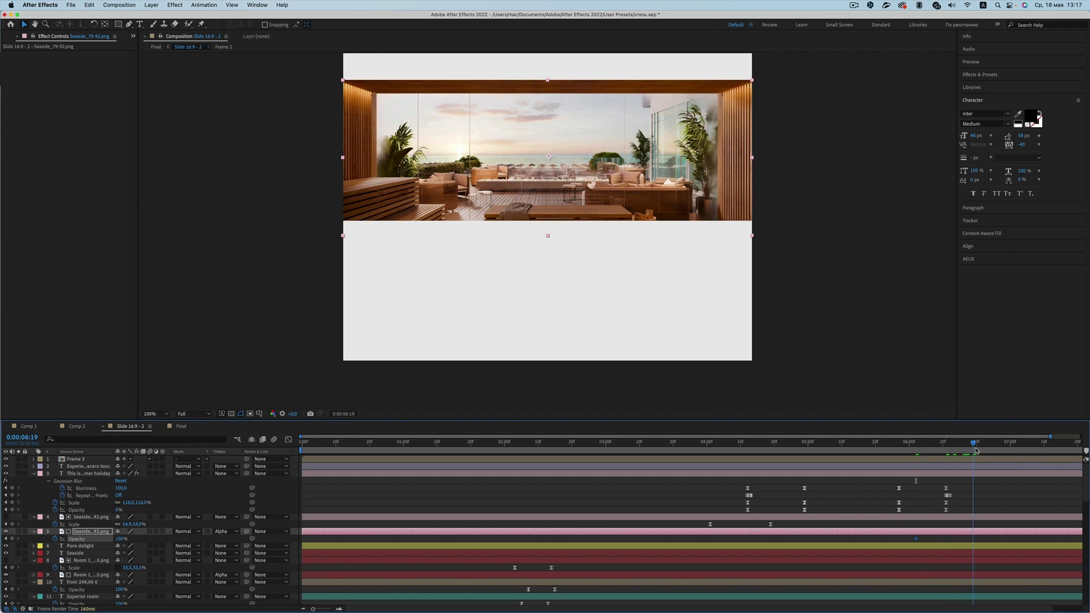
{"action": "left_click_drag", "start_coordinate": [119, 539], "coordinate": [45, 543]}
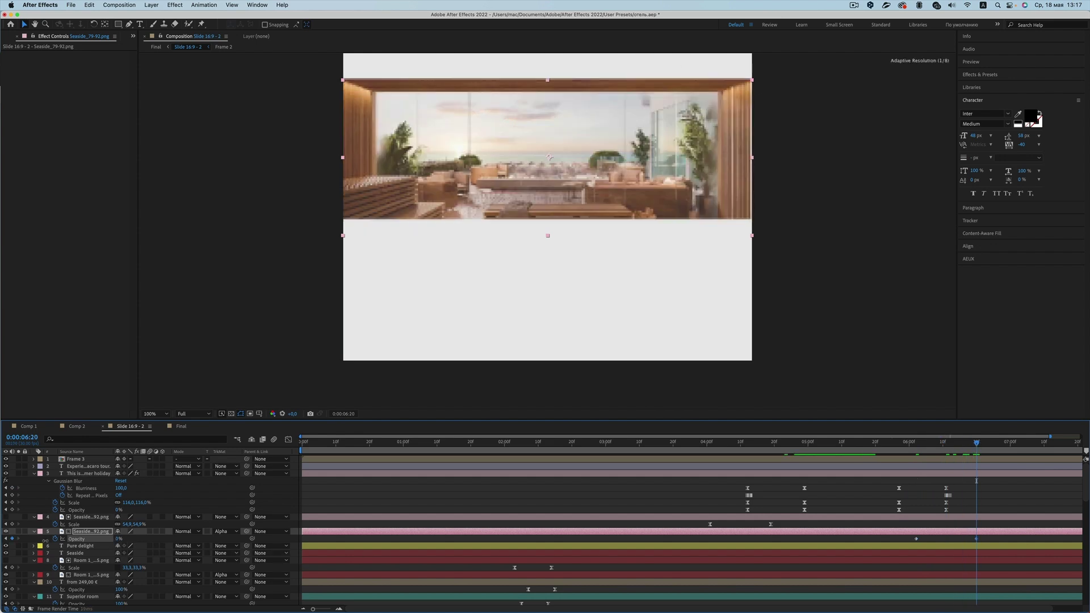
- Select the image's two Opacity keyframes and preview the fade-out from 5:22
{"action": "left_click_drag", "start_coordinate": [984, 540], "coordinate": [899, 546]}
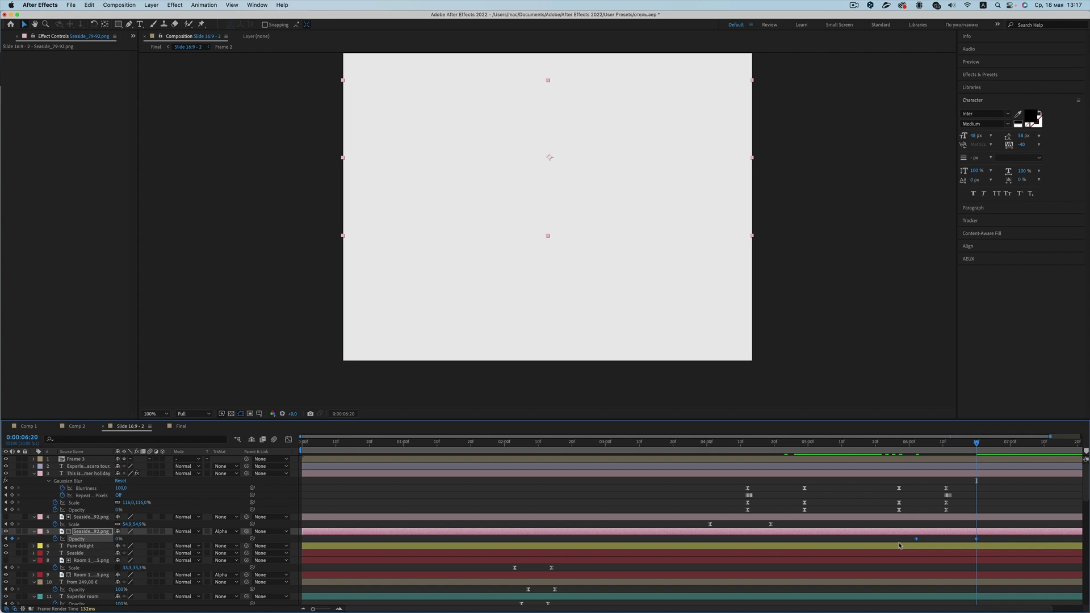
{"action": "left_click", "coordinate": [881, 446]}
{"action": "key", "text": "space"}
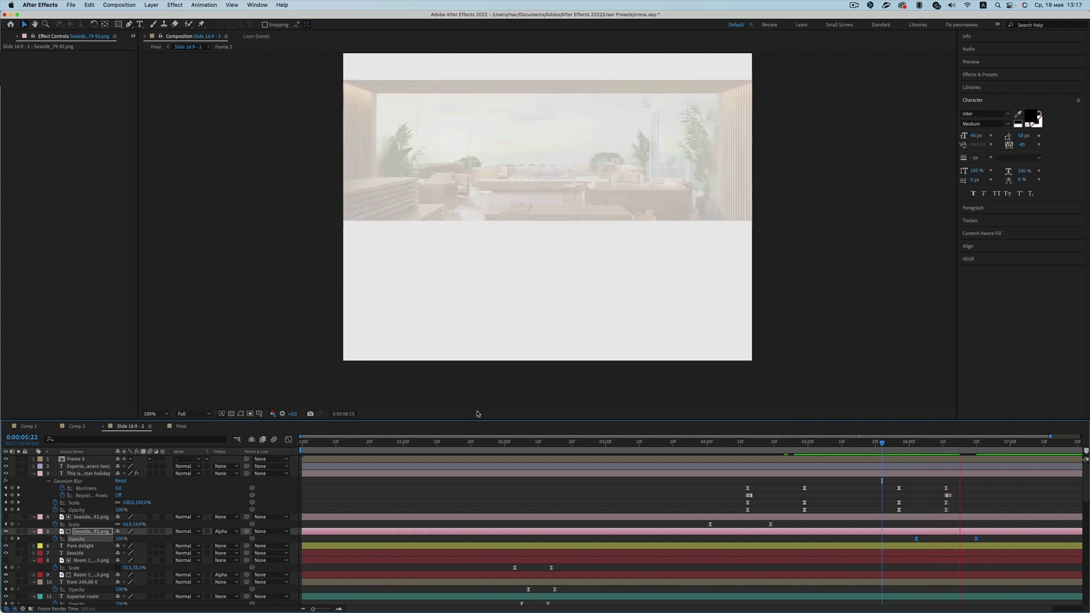
- Switch to the Final composition and play back the slide's fade to about 6:16
{"action": "left_click", "coordinate": [181, 426]}
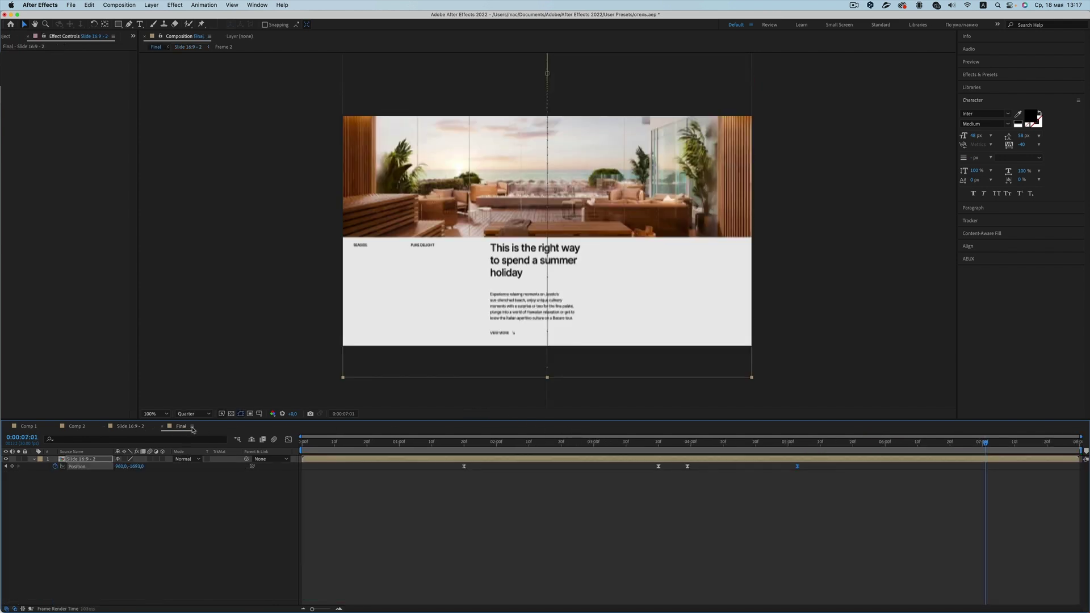
{"action": "left_click_drag", "start_coordinate": [824, 445], "coordinate": [938, 450]}
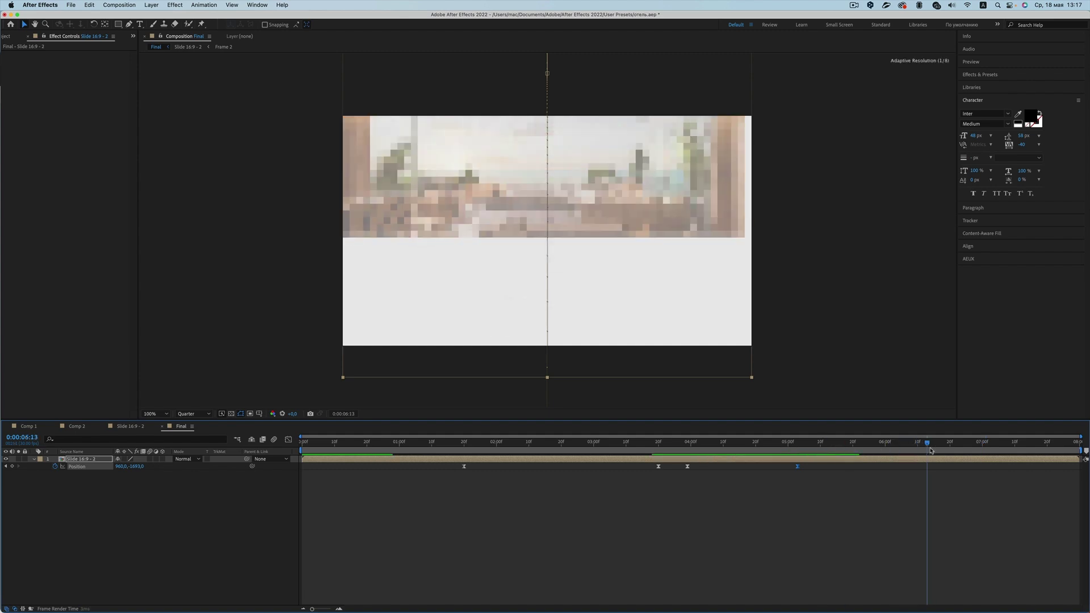
{"action": "key", "text": "space"}
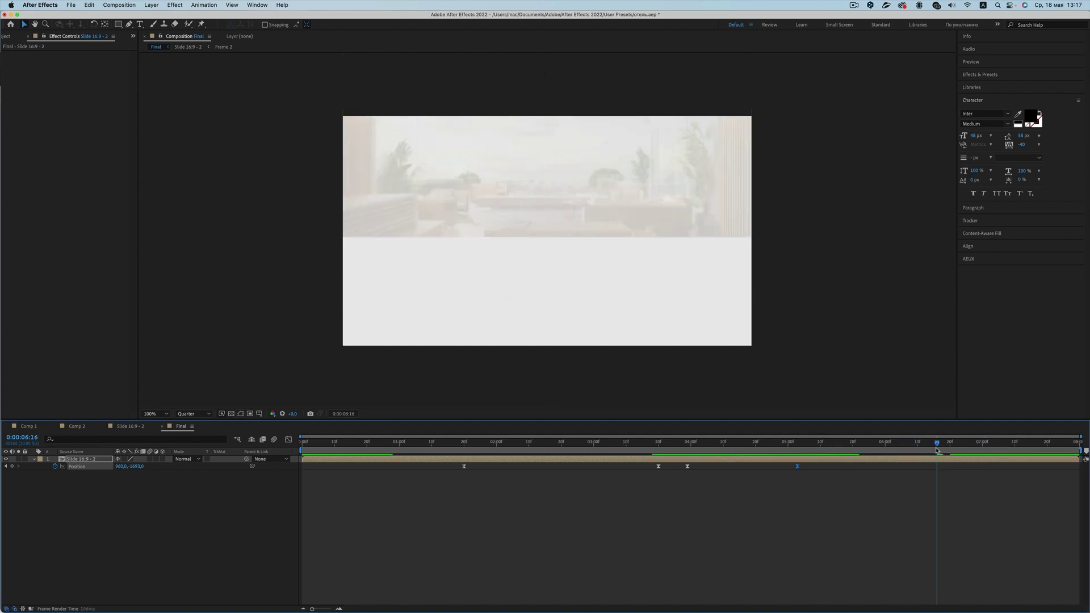
{"action": "left_click_drag", "start_coordinate": [956, 446], "coordinate": [947, 447]}
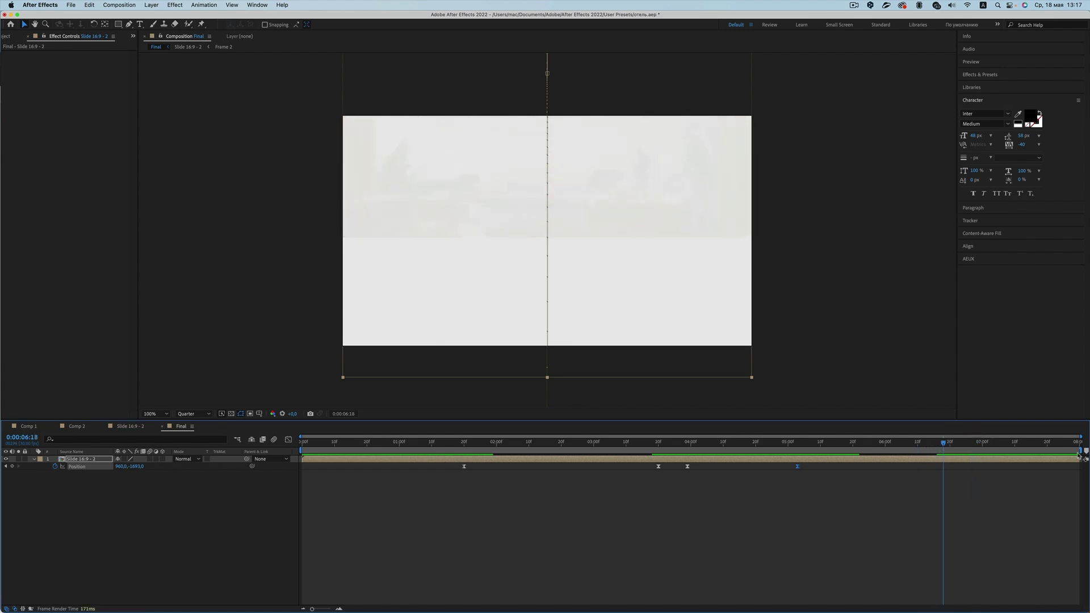
- End the Final work area at about 6:20 and scrub the whole animation to check it
{"action": "left_click_drag", "start_coordinate": [1081, 451], "coordinate": [951, 451]}
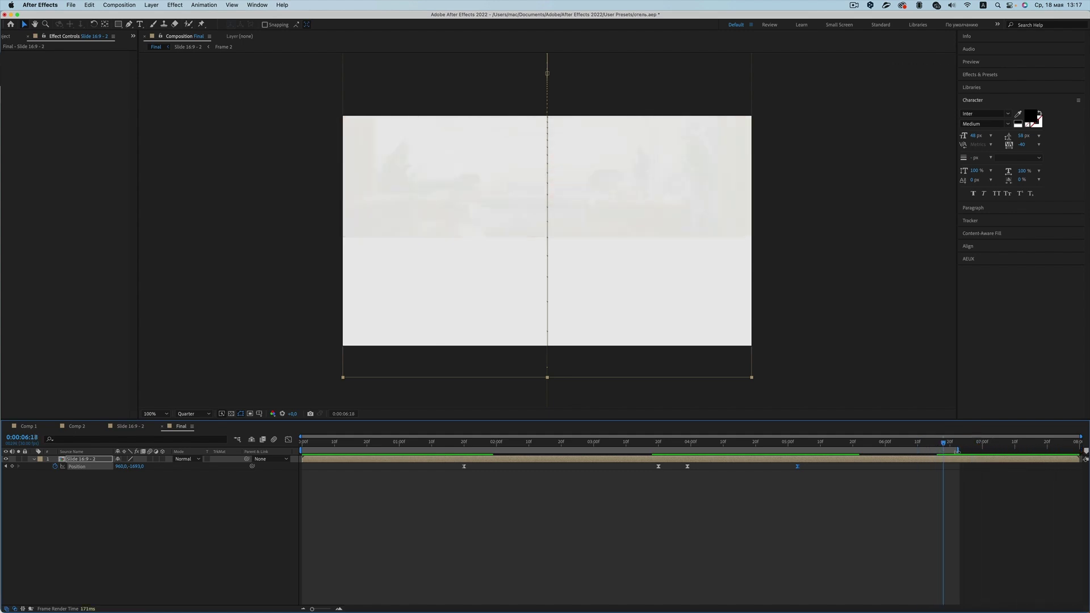
{"action": "left_click", "coordinate": [965, 494]}
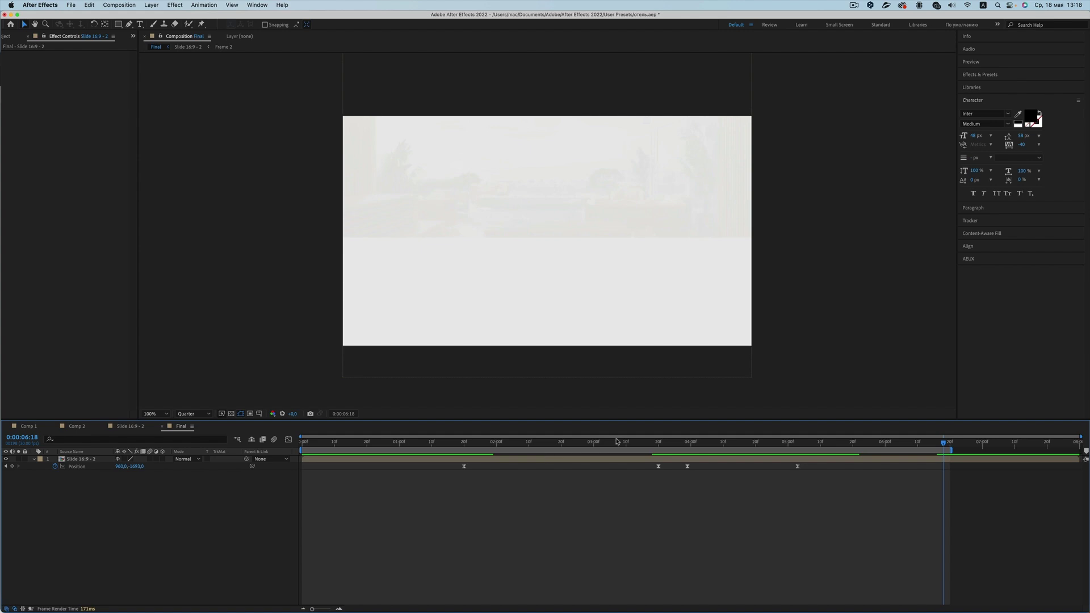
{"action": "left_click", "coordinate": [305, 442]}
{"action": "left_click_drag", "start_coordinate": [339, 446], "coordinate": [944, 460]}
{"action": "left_click_drag", "start_coordinate": [946, 457], "coordinate": [950, 458]}
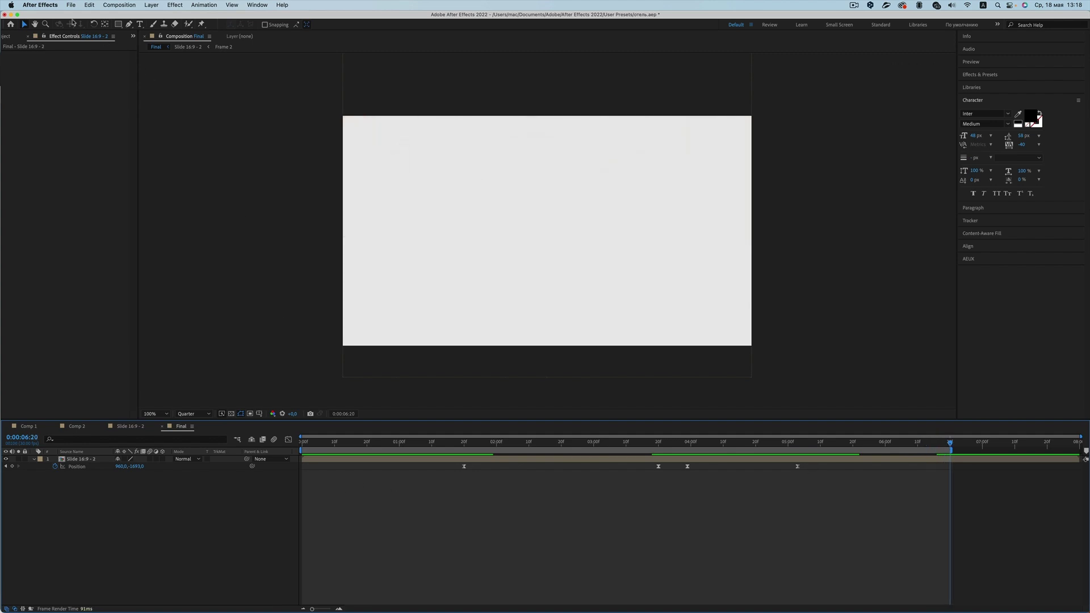
{"action": "left_click", "coordinate": [69, 5]}
{"action": "mouse_move", "coordinate": [141, 139]}
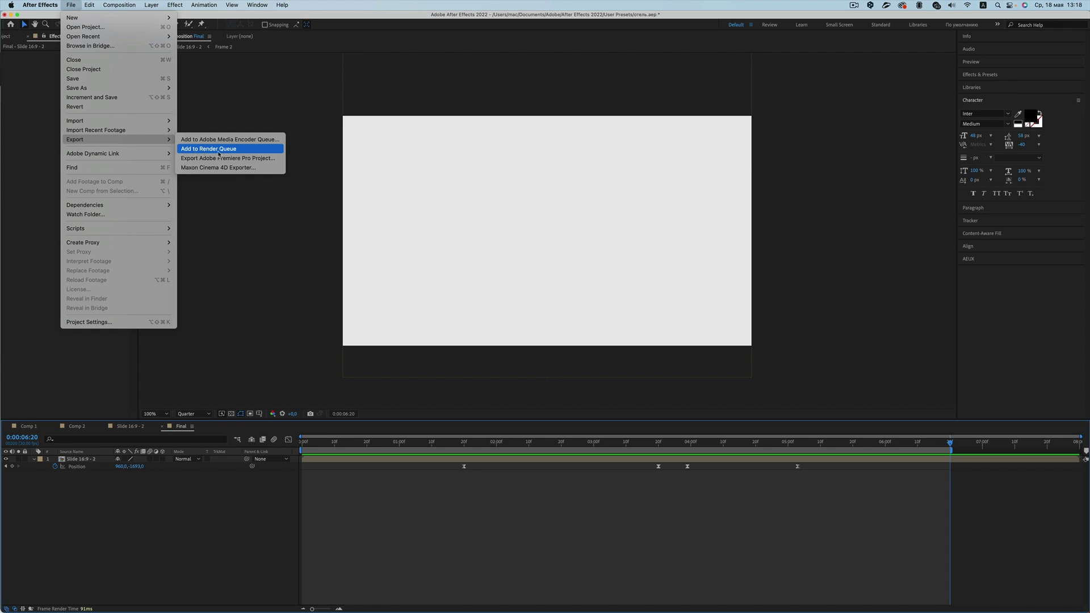
- Add the Final composition to the Render Queue with a QuickTime output module
{"action": "left_click", "coordinate": [218, 150]}
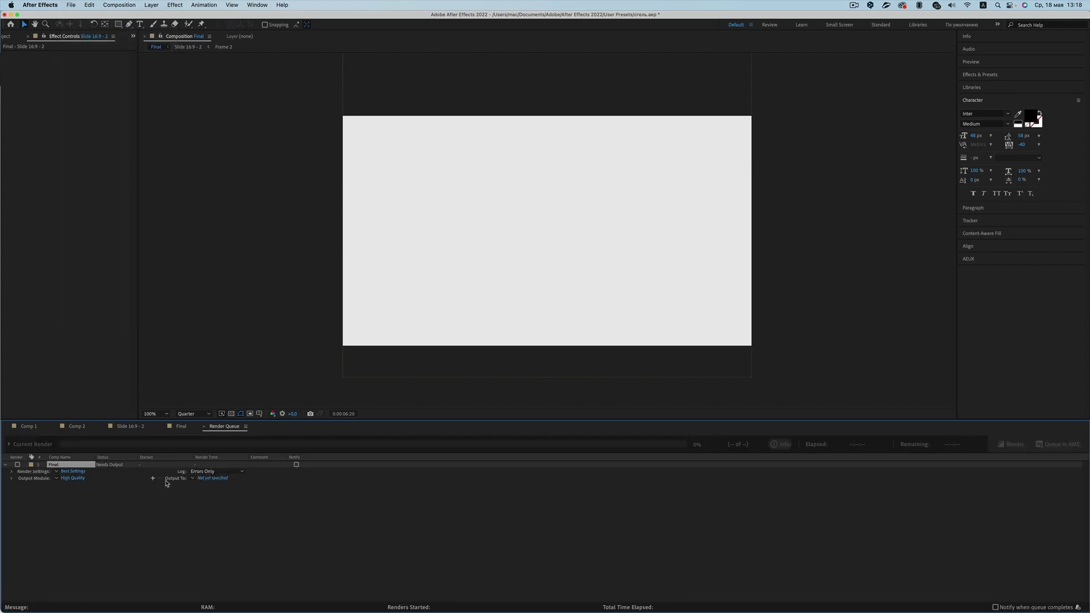
{"action": "left_click", "coordinate": [213, 478]}
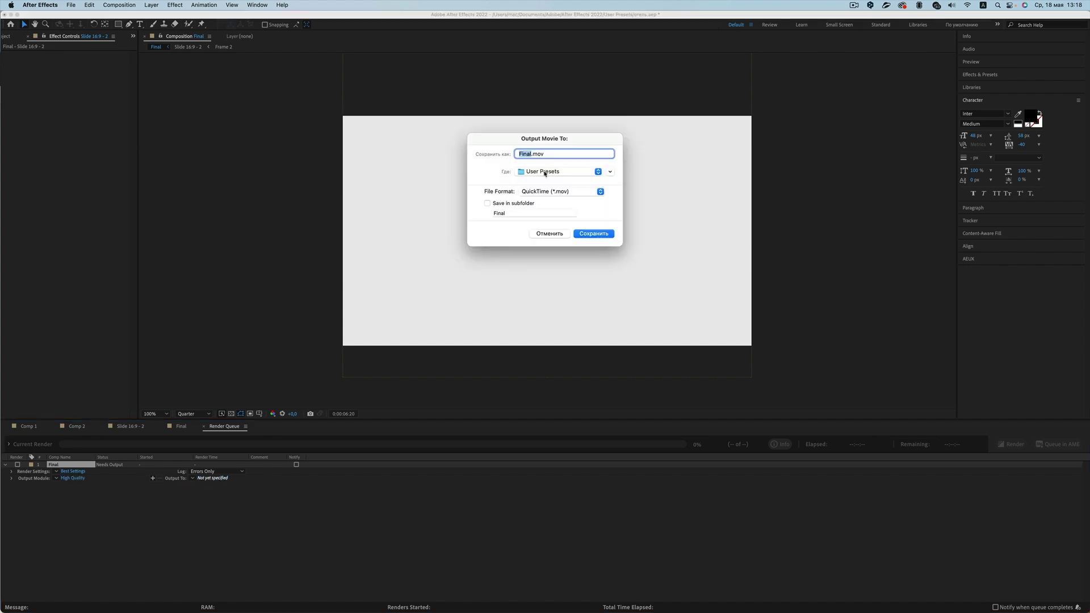
{"action": "left_click", "coordinate": [548, 234]}
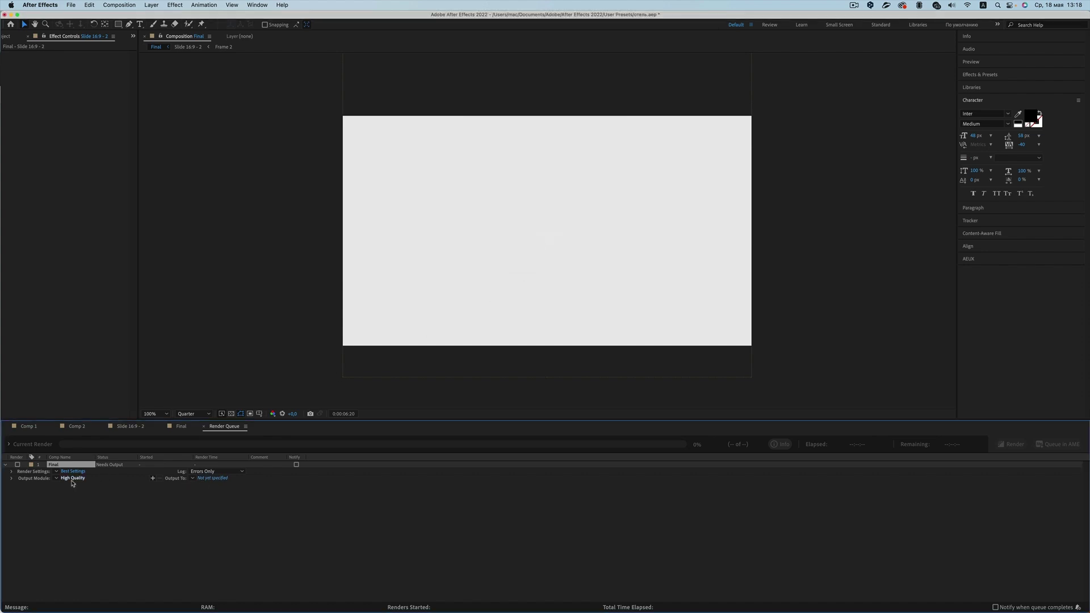
{"action": "left_click", "coordinate": [73, 478]}
{"action": "left_click", "coordinate": [504, 211]}
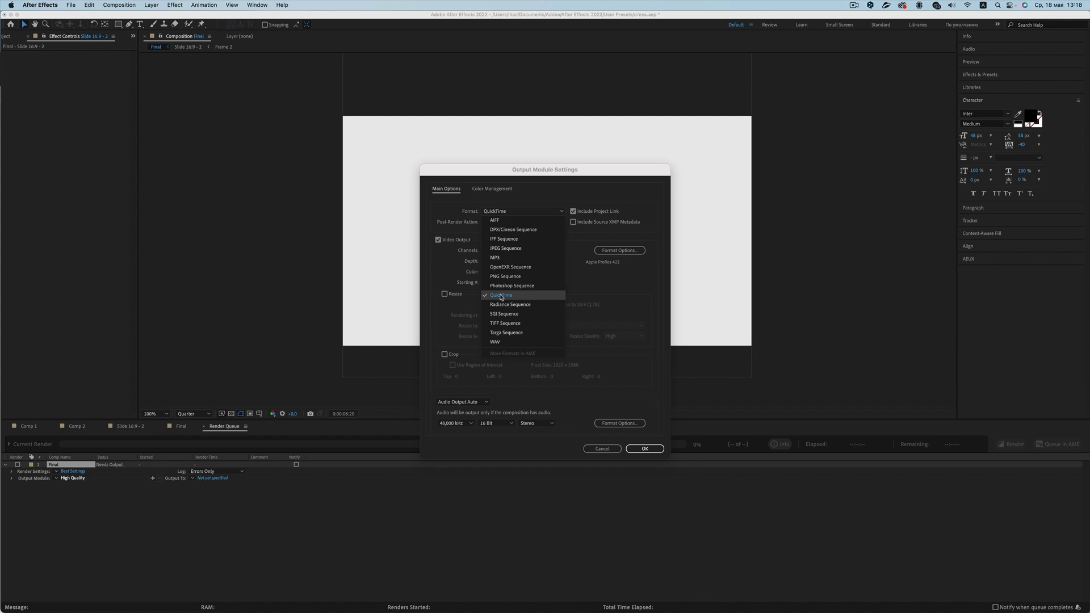
{"action": "left_click", "coordinate": [502, 298]}
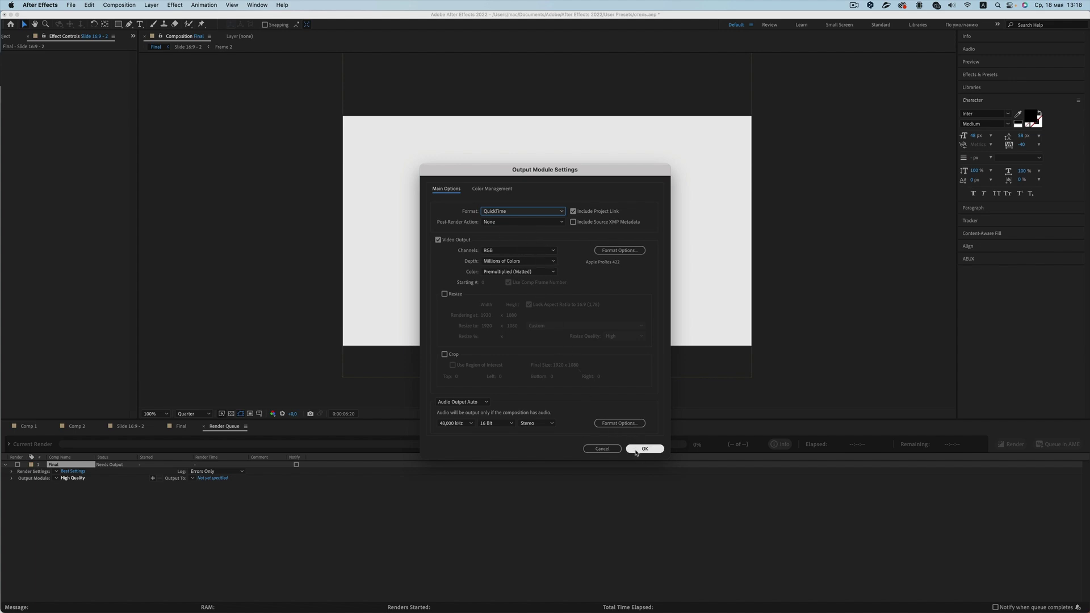
{"action": "left_click", "coordinate": [636, 450]}
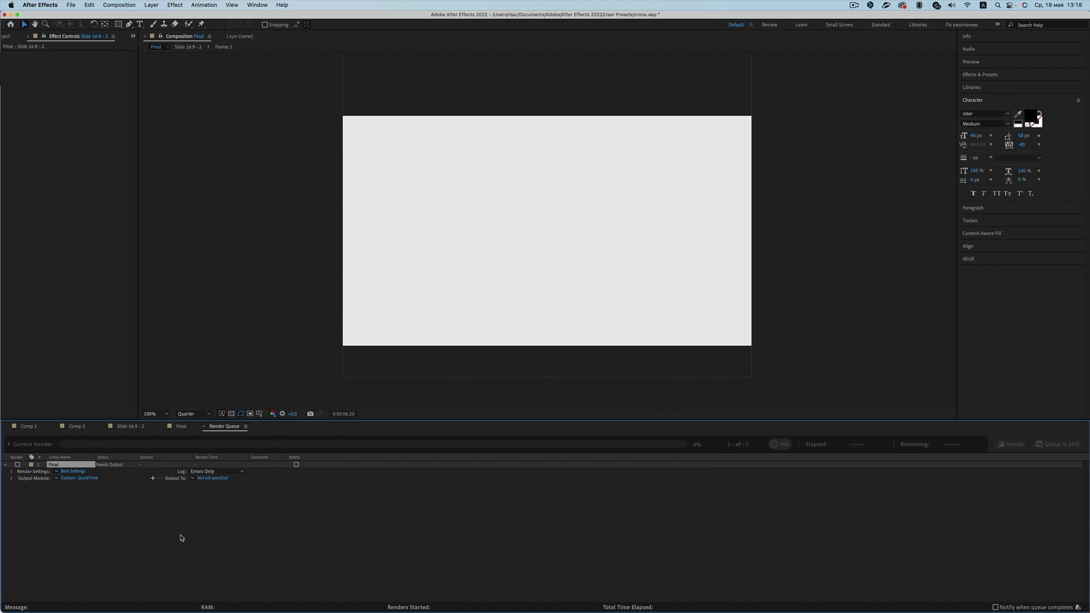
- Save the render output as Final.mov and queue it in Media Encoder
{"action": "left_click", "coordinate": [219, 480]}
{"action": "left_click", "coordinate": [590, 235]}
{"action": "left_click", "coordinate": [1060, 451]}
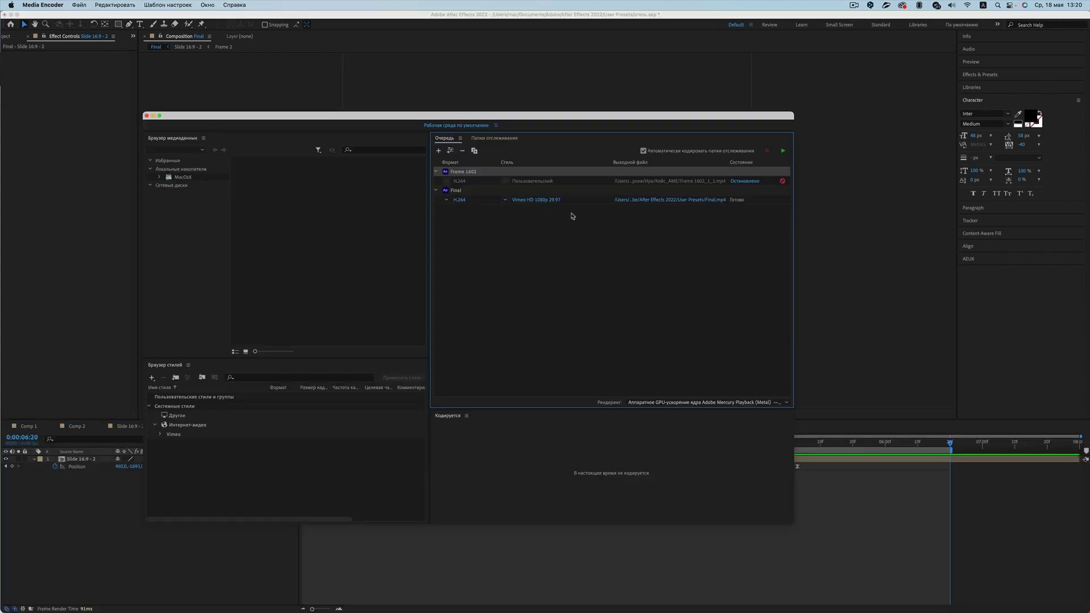
- Keep H.264 with the Vimeo HD 1080p 29.97 preset, set frame rate to 25, and save
{"action": "left_click", "coordinate": [461, 201]}
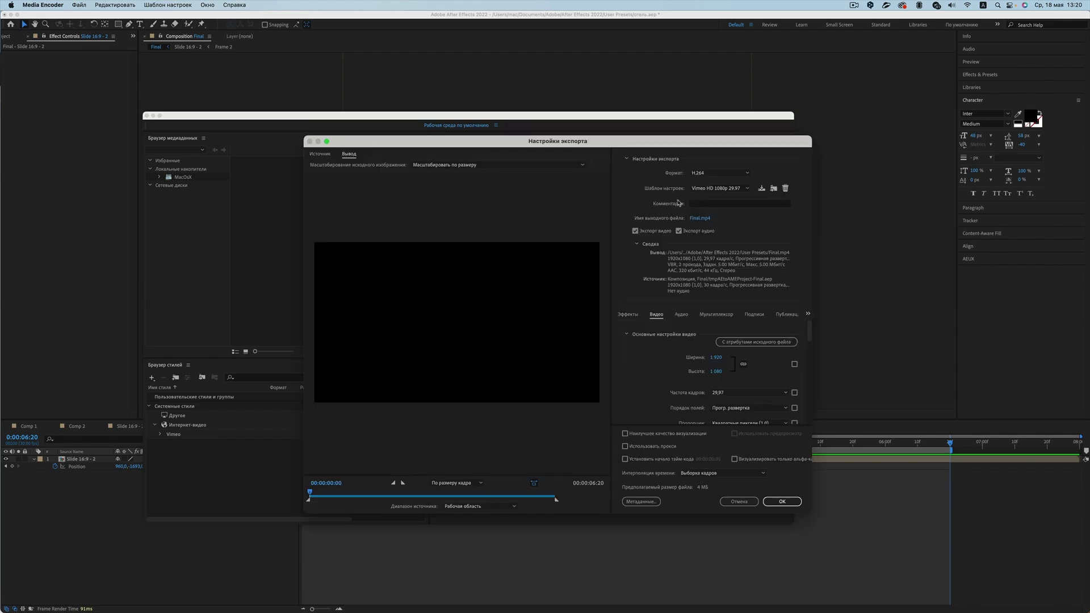
{"action": "left_click", "coordinate": [711, 175]}
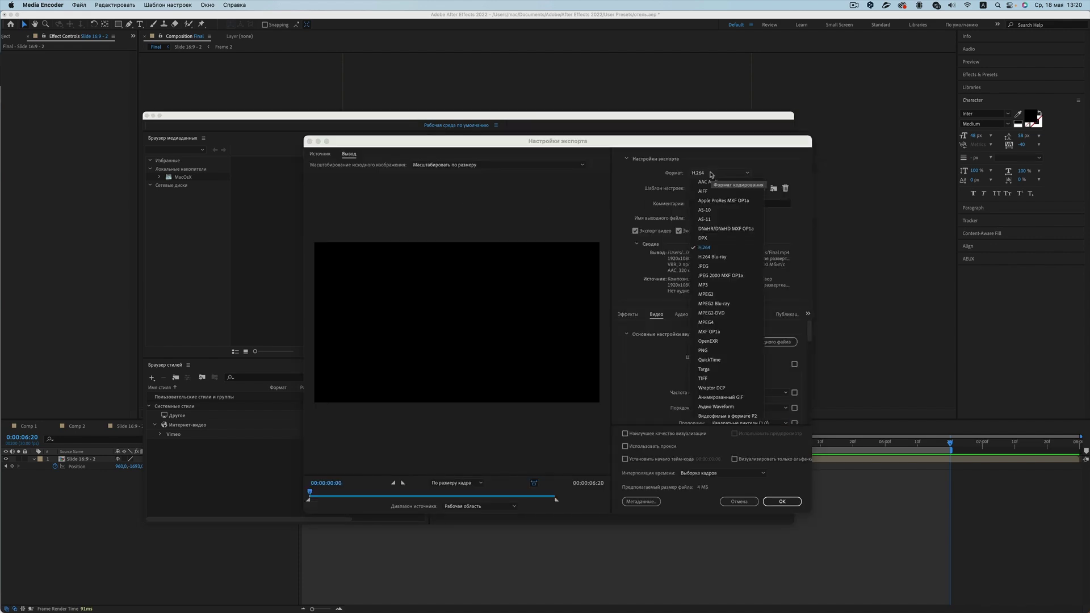
{"action": "left_click", "coordinate": [712, 251]}
{"action": "left_click", "coordinate": [705, 189]}
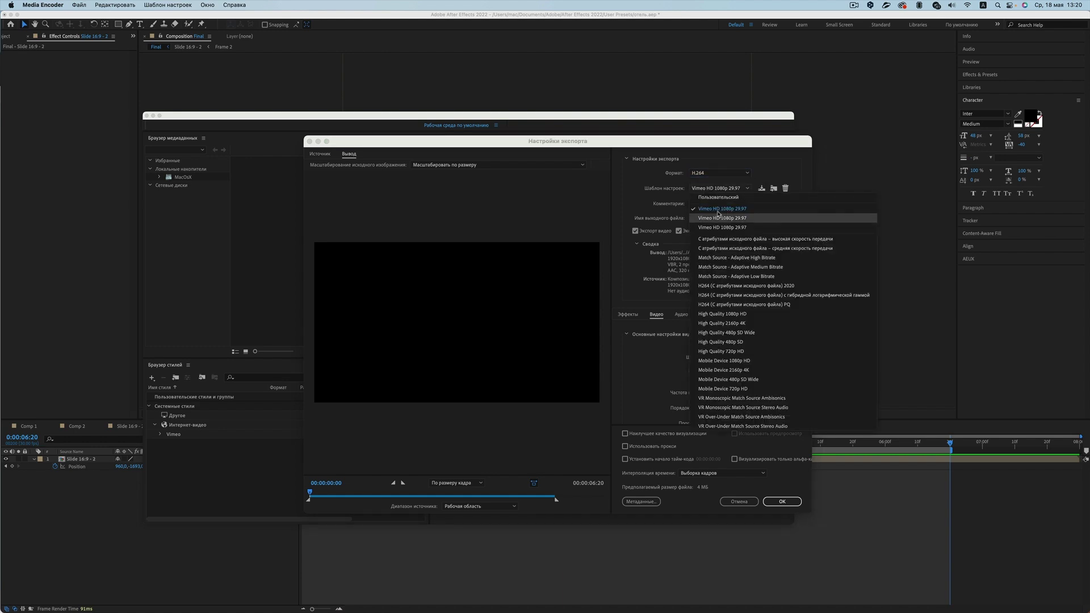
{"action": "left_click", "coordinate": [634, 205]}
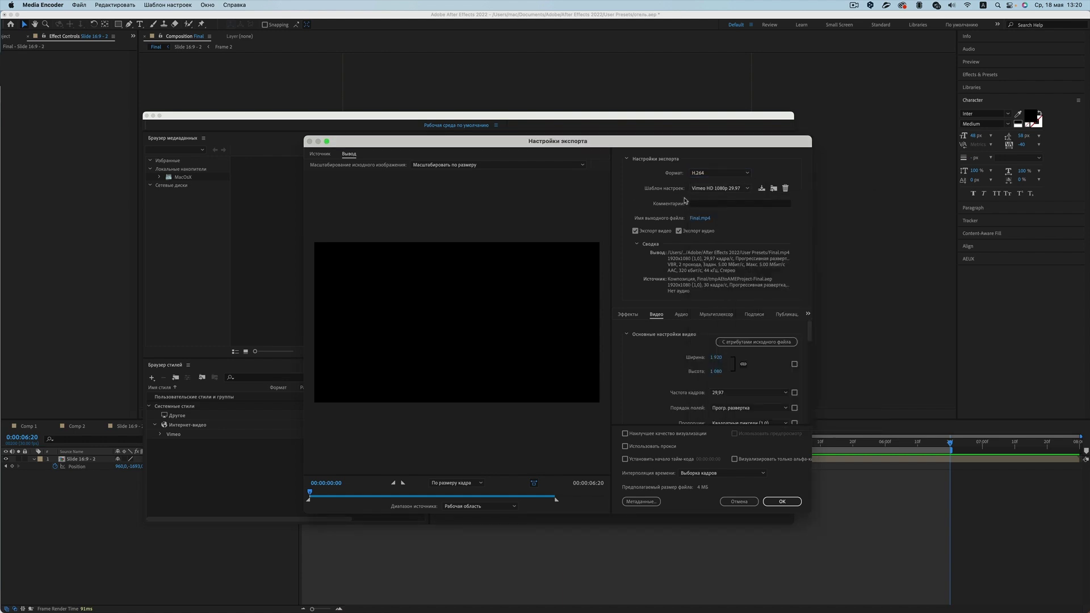
{"action": "scroll", "coordinate": [702, 355], "scroll_direction": "down", "scroll_amount": 1}
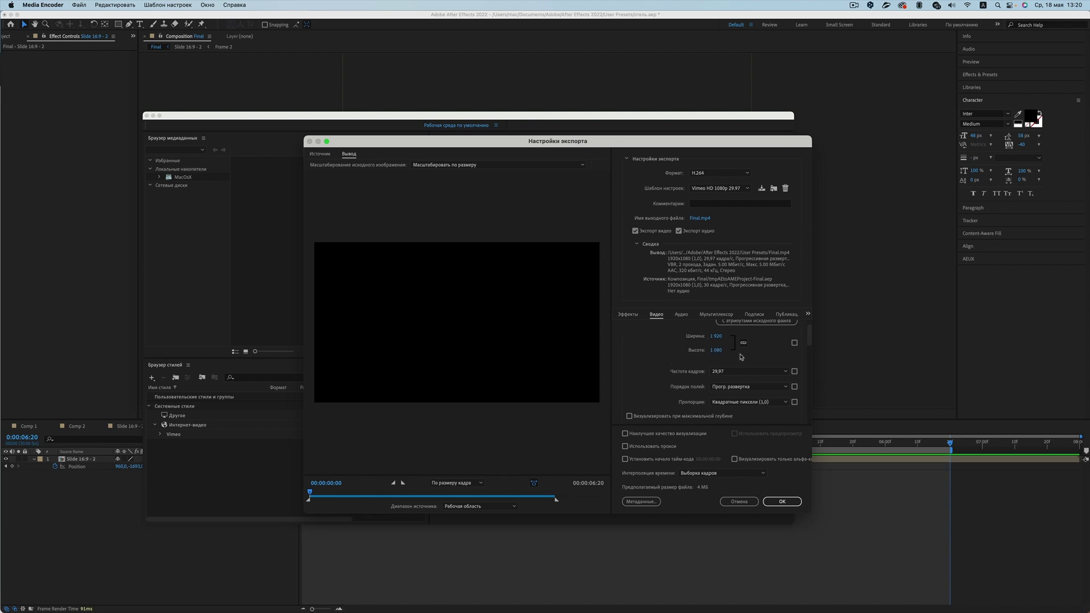
{"action": "scroll", "coordinate": [742, 357], "scroll_direction": "down", "scroll_amount": 2}
{"action": "left_click", "coordinate": [724, 322]}
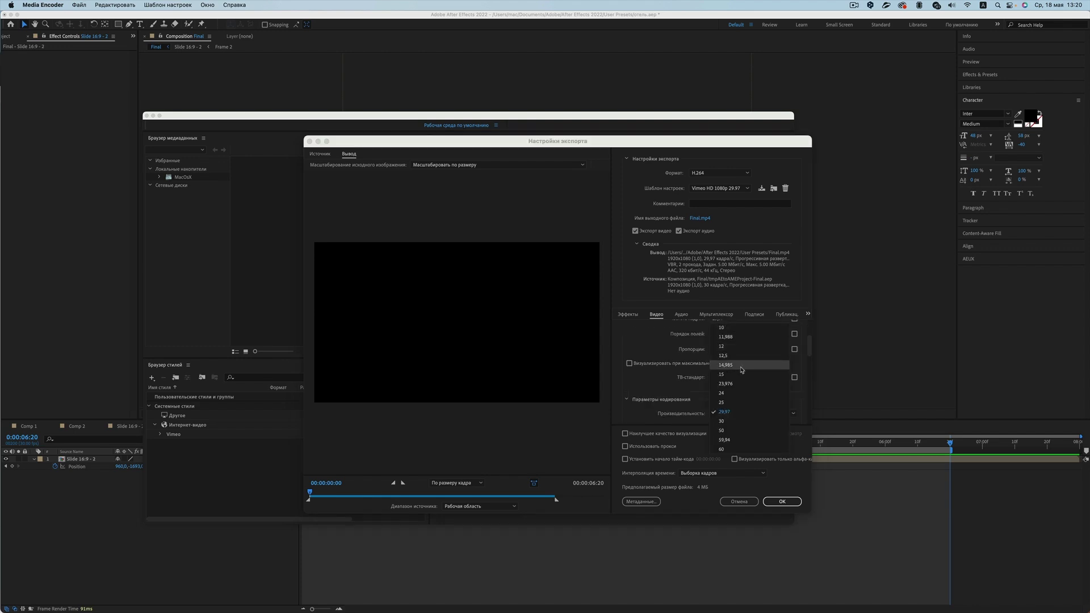
{"action": "left_click", "coordinate": [747, 402]}
{"action": "scroll", "coordinate": [642, 363], "scroll_direction": "up", "scroll_amount": 2}
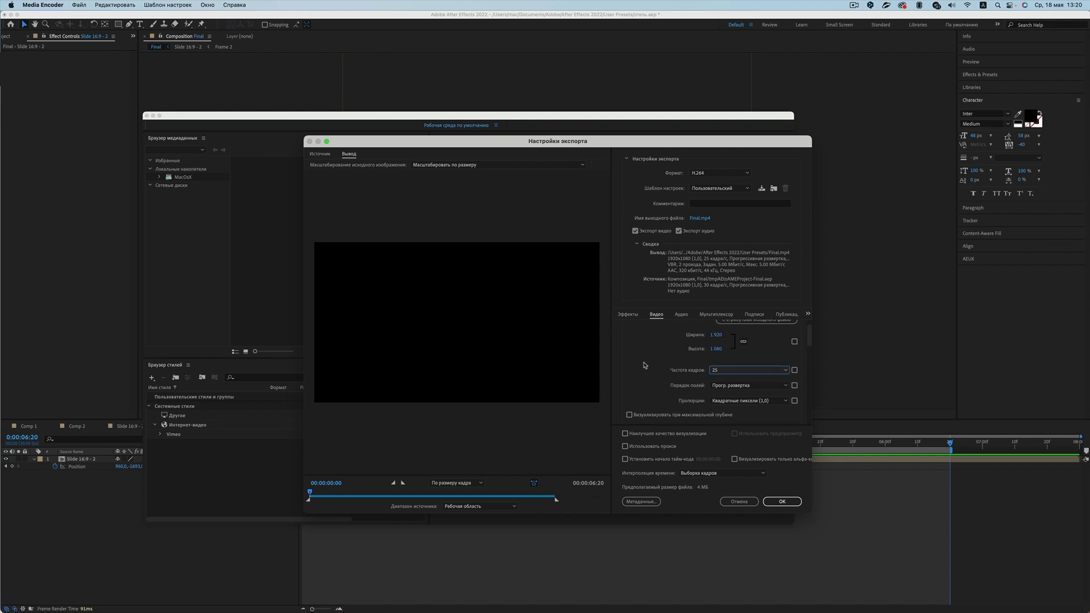
{"action": "scroll", "coordinate": [642, 363], "scroll_direction": "up", "scroll_amount": 1}
{"action": "left_click", "coordinate": [766, 504]}
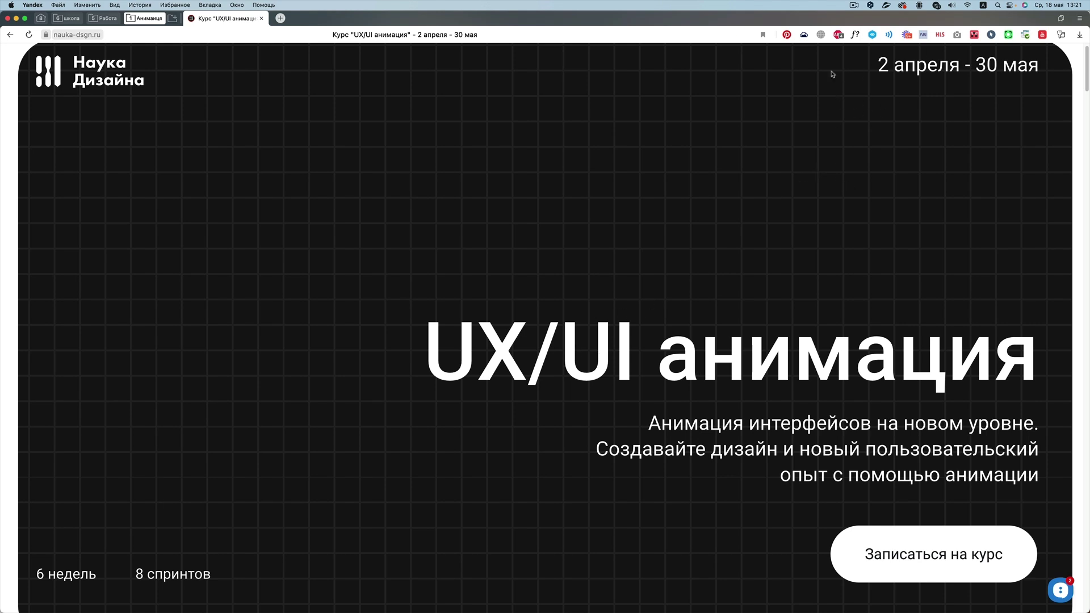
- Scroll down the UX/UI animation course page through skills, programs, teachers and résumé sections
{"action": "scroll", "coordinate": [589, 279], "scroll_direction": "down", "scroll_amount": 3}
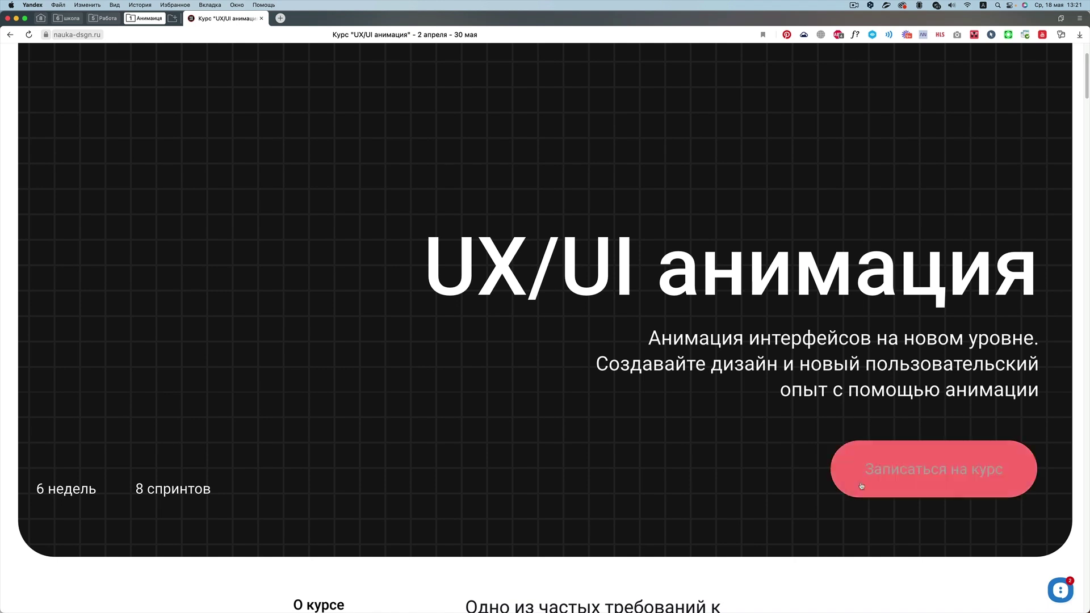
{"action": "scroll", "coordinate": [498, 382], "scroll_direction": "down", "scroll_amount": 5}
{"action": "scroll", "coordinate": [498, 381], "scroll_direction": "down", "scroll_amount": 4}
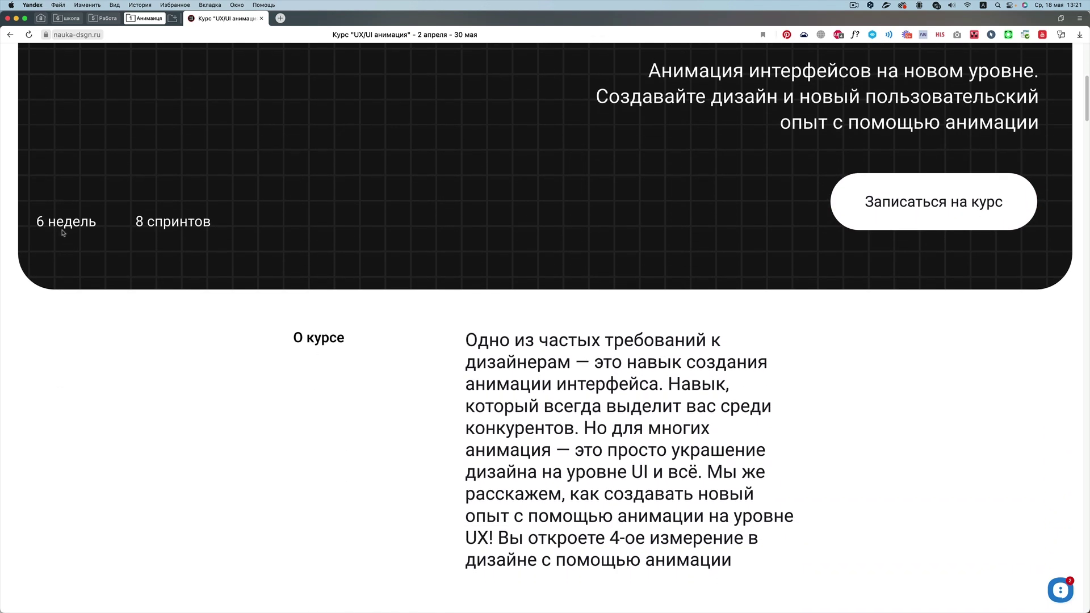
{"action": "scroll", "coordinate": [327, 307], "scroll_direction": "down", "scroll_amount": 6}
{"action": "scroll", "coordinate": [348, 344], "scroll_direction": "down", "scroll_amount": 12}
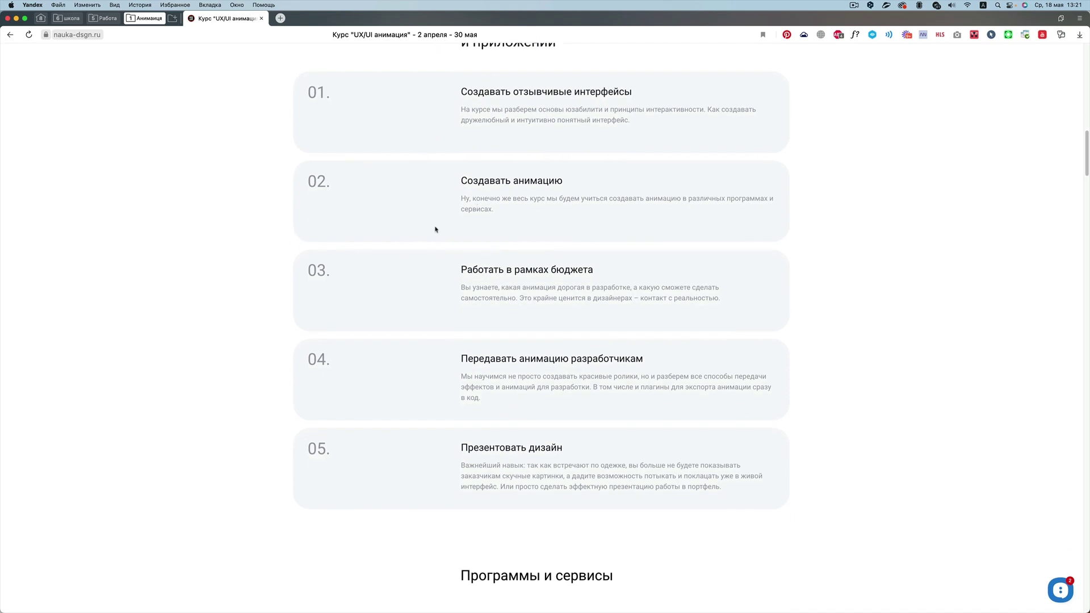
{"action": "scroll", "coordinate": [436, 230], "scroll_direction": "up", "scroll_amount": 3}
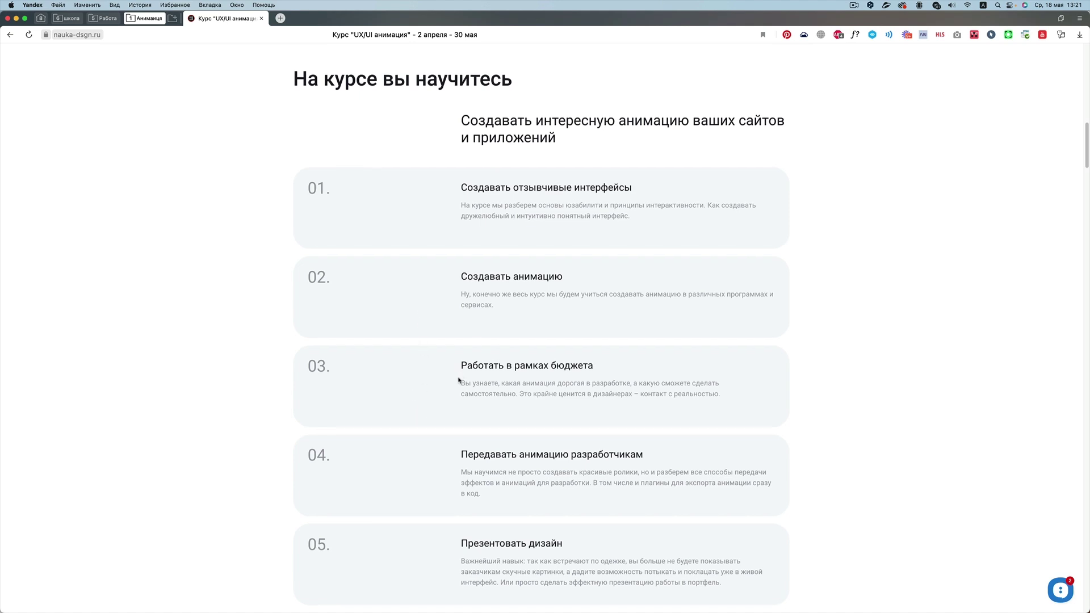
{"action": "scroll", "coordinate": [446, 375], "scroll_direction": "down", "scroll_amount": 5}
{"action": "scroll", "coordinate": [442, 366], "scroll_direction": "down", "scroll_amount": 4}
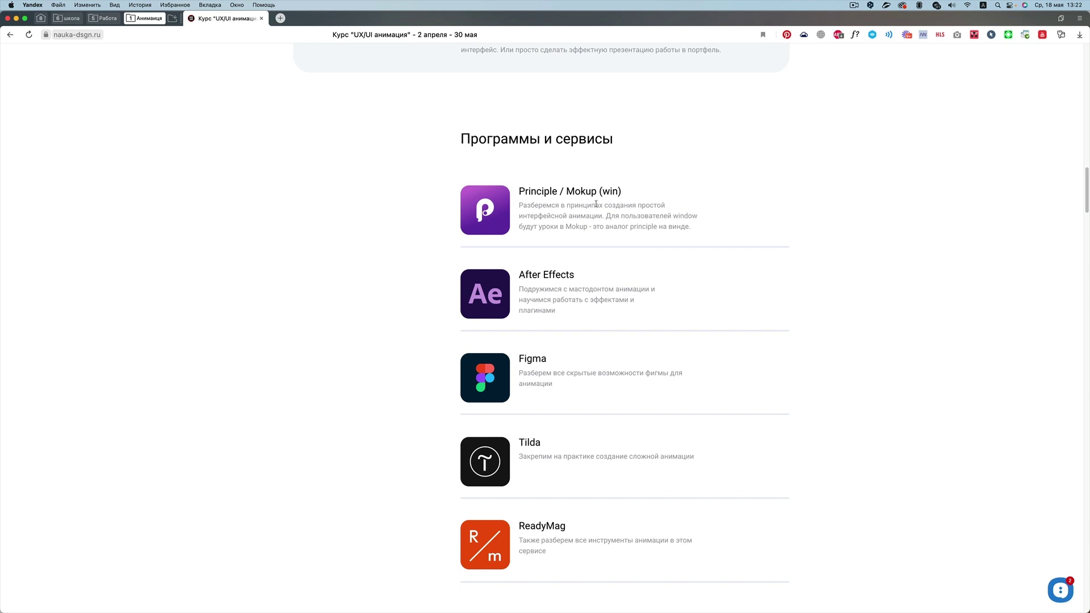
{"action": "scroll", "coordinate": [414, 339], "scroll_direction": "down", "scroll_amount": 3}
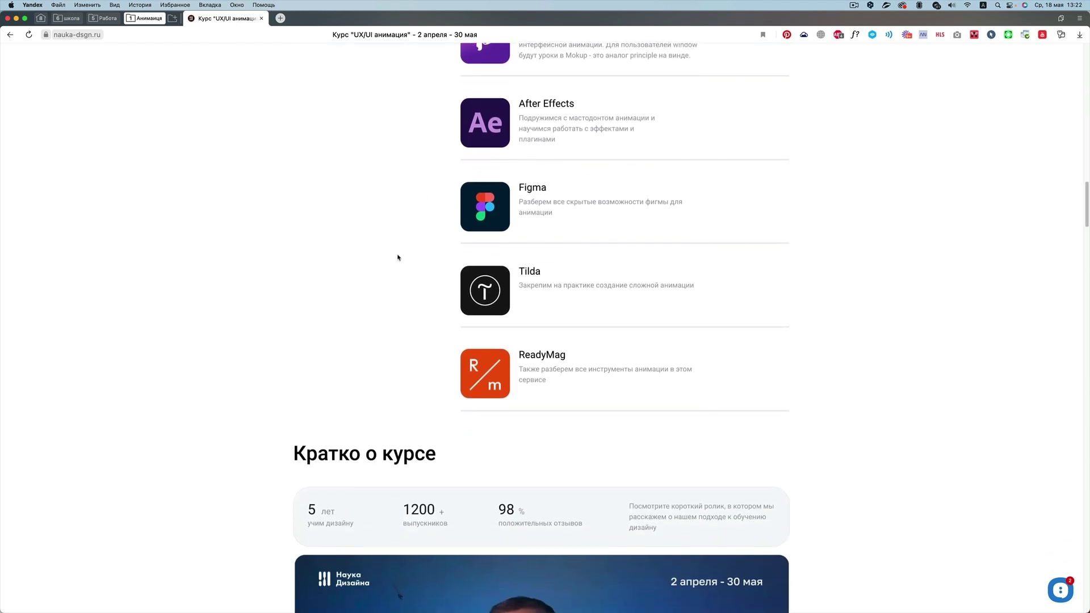
{"action": "scroll", "coordinate": [389, 287], "scroll_direction": "down", "scroll_amount": 4}
{"action": "scroll", "coordinate": [509, 278], "scroll_direction": "down", "scroll_amount": 4}
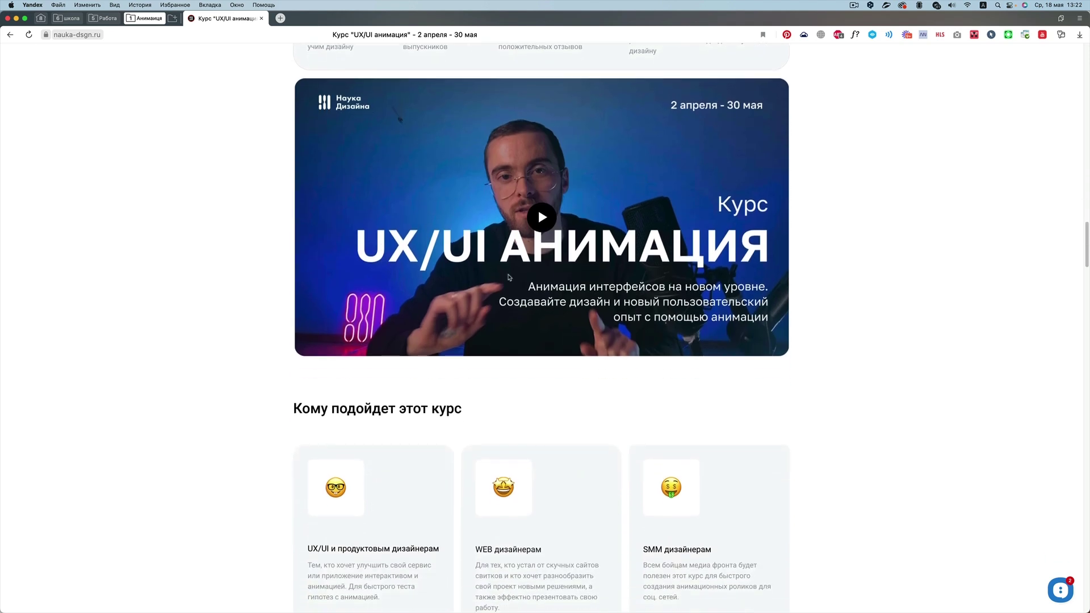
{"action": "scroll", "coordinate": [443, 275], "scroll_direction": "down", "scroll_amount": 3}
{"action": "scroll", "coordinate": [483, 284], "scroll_direction": "up", "scroll_amount": 3}
{"action": "scroll", "coordinate": [508, 290], "scroll_direction": "down", "scroll_amount": 3}
{"action": "scroll", "coordinate": [507, 289], "scroll_direction": "down", "scroll_amount": 5}
{"action": "scroll", "coordinate": [511, 272], "scroll_direction": "down", "scroll_amount": 5}
{"action": "scroll", "coordinate": [540, 217], "scroll_direction": "down", "scroll_amount": 3}
{"action": "scroll", "coordinate": [511, 312], "scroll_direction": "down", "scroll_amount": 4}
{"action": "scroll", "coordinate": [431, 334], "scroll_direction": "down", "scroll_amount": 3}
{"action": "scroll", "coordinate": [570, 185], "scroll_direction": "down", "scroll_amount": 5}
{"action": "scroll", "coordinate": [568, 283], "scroll_direction": "down", "scroll_amount": 3}
{"action": "scroll", "coordinate": [432, 280], "scroll_direction": "down", "scroll_amount": 2}
{"action": "scroll", "coordinate": [460, 309], "scroll_direction": "down", "scroll_amount": 3}
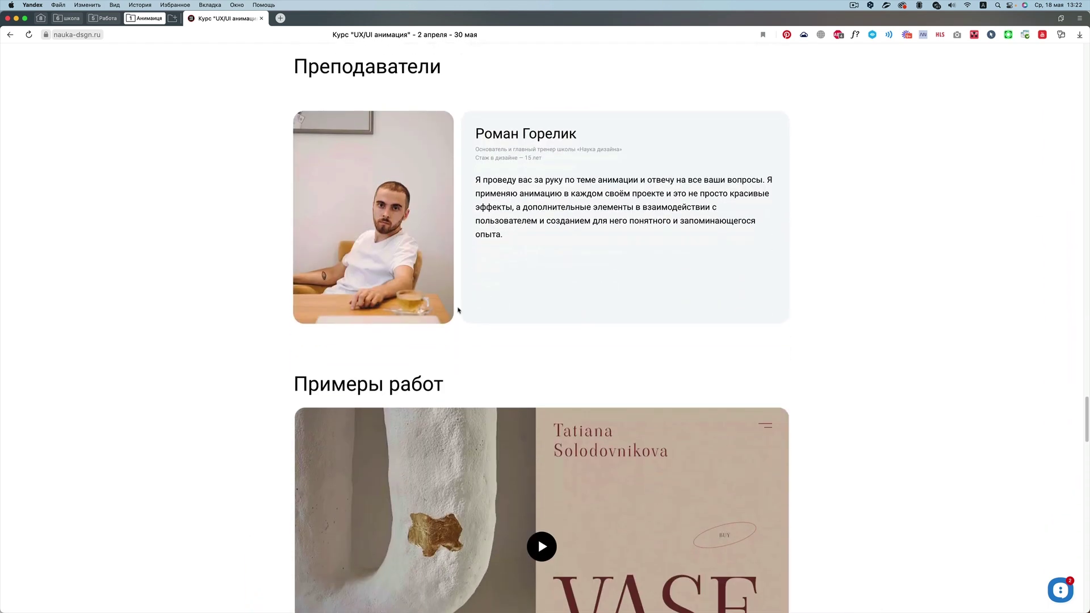
{"action": "scroll", "coordinate": [542, 309], "scroll_direction": "down", "scroll_amount": 4}
{"action": "scroll", "coordinate": [537, 274], "scroll_direction": "down", "scroll_amount": 1}
{"action": "scroll", "coordinate": [533, 278], "scroll_direction": "down", "scroll_amount": 3}
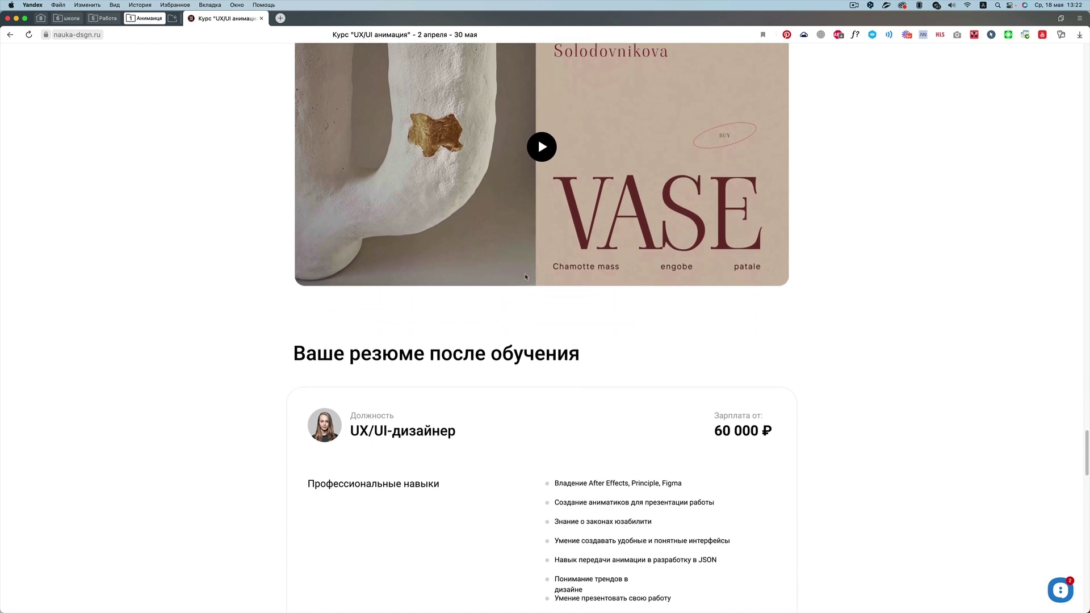
{"action": "scroll", "coordinate": [526, 286], "scroll_direction": "down", "scroll_amount": 3}
{"action": "scroll", "coordinate": [526, 283], "scroll_direction": "down", "scroll_amount": 5}
{"action": "scroll", "coordinate": [553, 329], "scroll_direction": "up", "scroll_amount": 8}
{"action": "scroll", "coordinate": [584, 382], "scroll_direction": "down", "scroll_amount": 2}
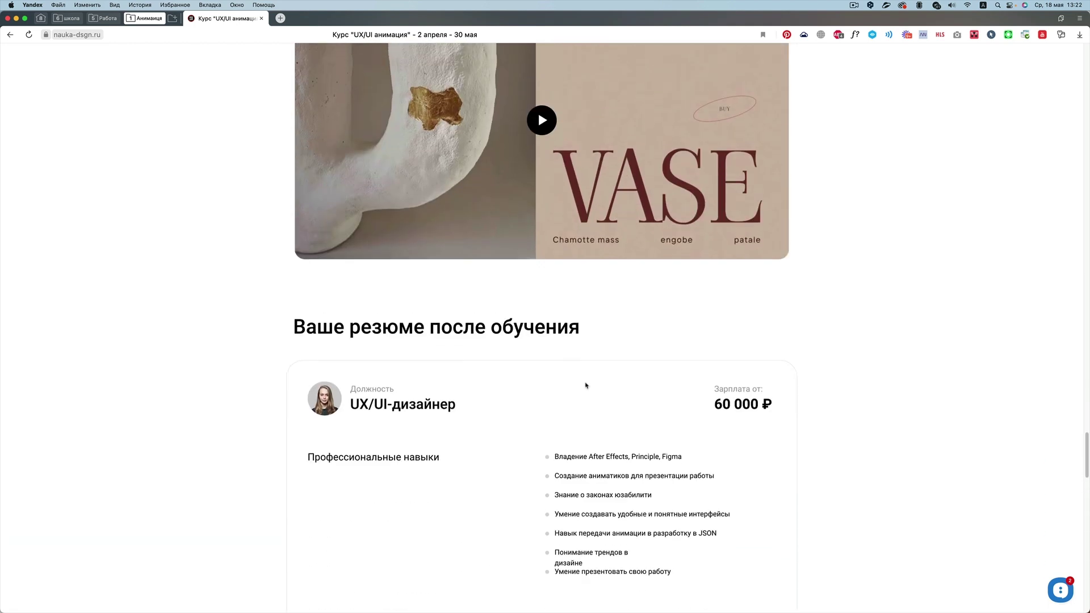
{"action": "scroll", "coordinate": [581, 407], "scroll_direction": "down", "scroll_amount": 3}
{"action": "scroll", "coordinate": [568, 406], "scroll_direction": "down", "scroll_amount": 4}
{"action": "scroll", "coordinate": [540, 414], "scroll_direction": "down", "scroll_amount": 1}
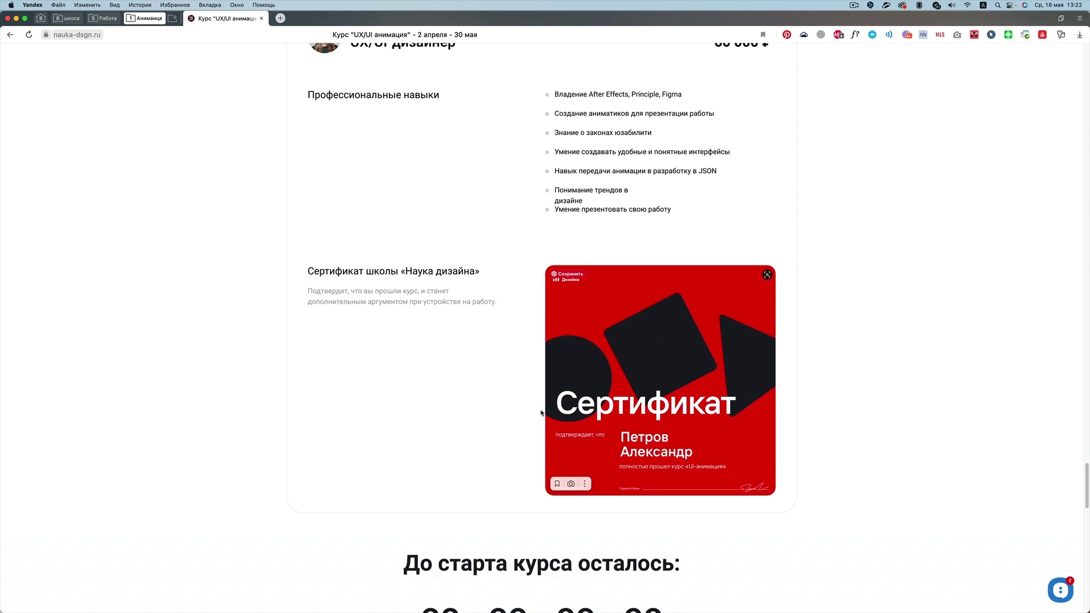
{"action": "scroll", "coordinate": [507, 397], "scroll_direction": "up", "scroll_amount": 2}
{"action": "scroll", "coordinate": [502, 392], "scroll_direction": "up", "scroll_amount": 3}
{"action": "scroll", "coordinate": [505, 392], "scroll_direction": "down", "scroll_amount": 1}
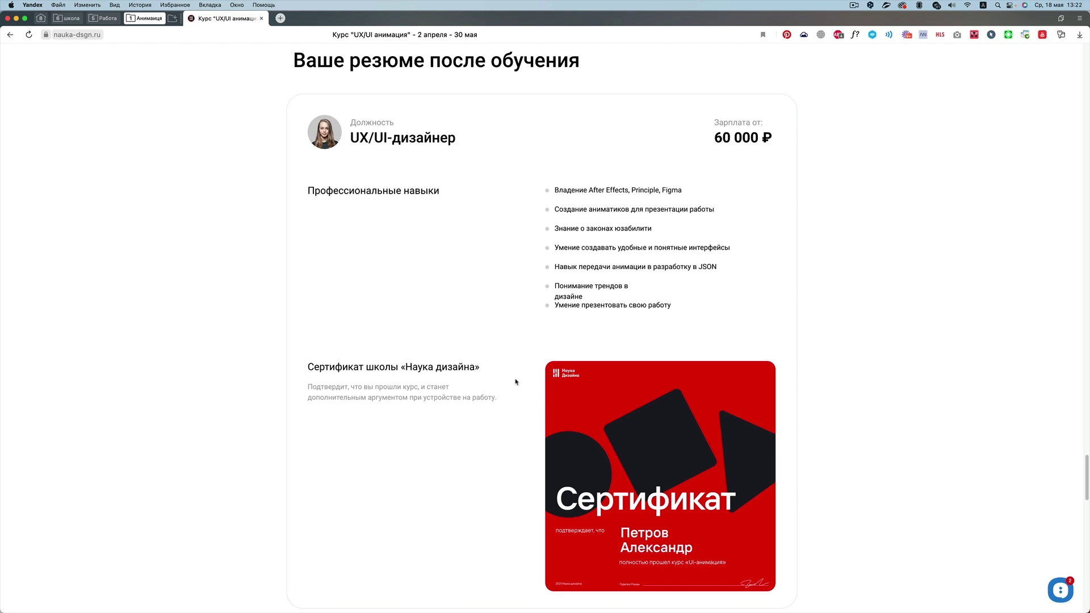
{"action": "scroll", "coordinate": [516, 379], "scroll_direction": "up", "scroll_amount": 2}
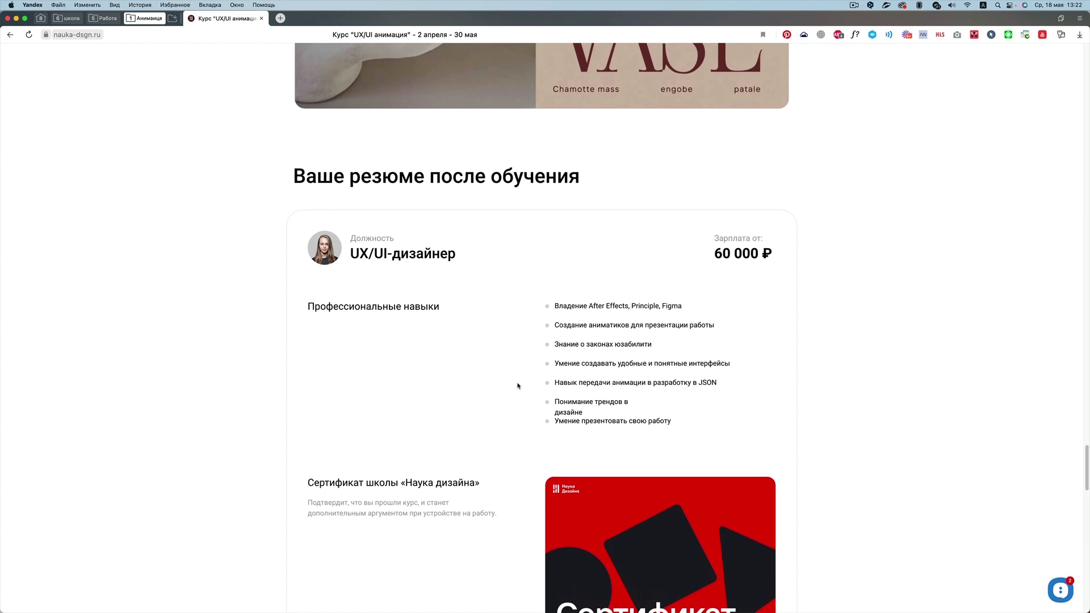
{"action": "scroll", "coordinate": [516, 382], "scroll_direction": "up", "scroll_amount": 4}
{"action": "scroll", "coordinate": [516, 382], "scroll_direction": "up", "scroll_amount": 3}
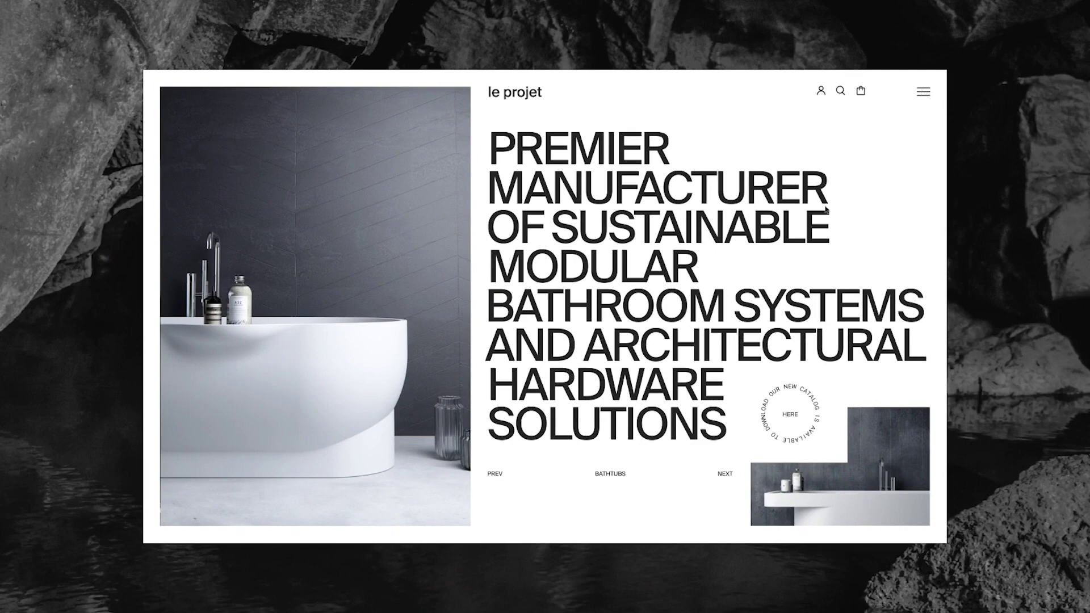
- Advance the bathroom slider from BATHTUBS to SINKS, then center the Daffodil Necklace in the carousel
{"action": "left_click", "coordinate": [726, 474]}
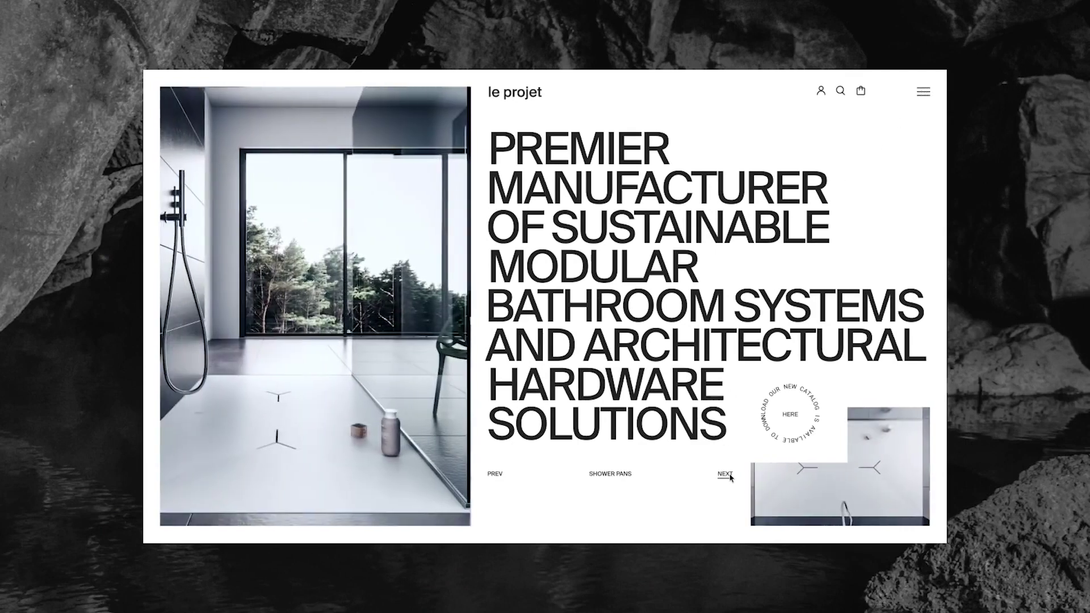
{"action": "left_click", "coordinate": [730, 476]}
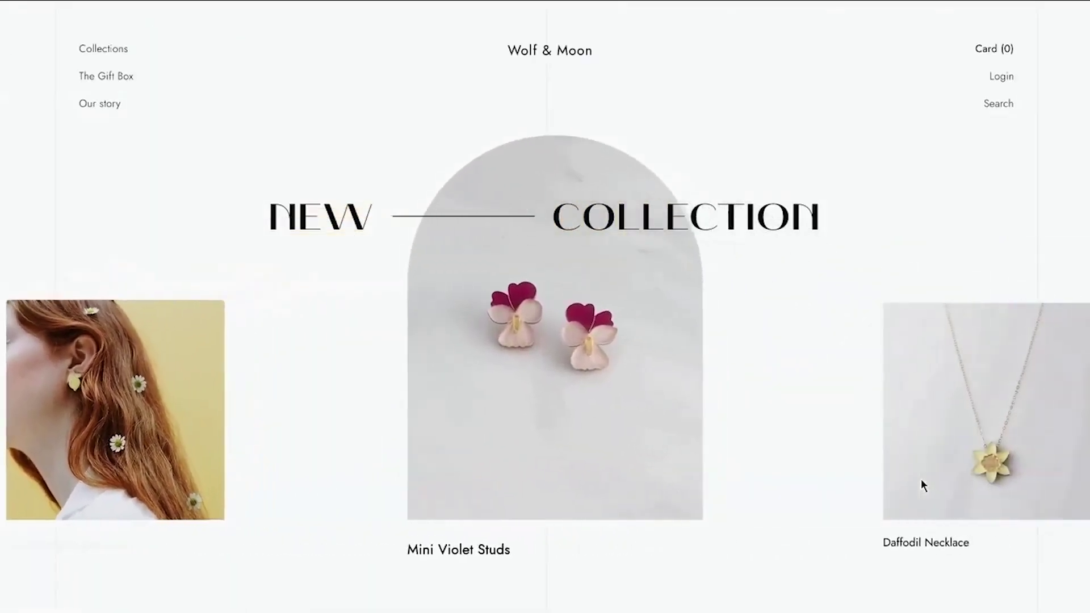
{"action": "left_click", "coordinate": [921, 480]}
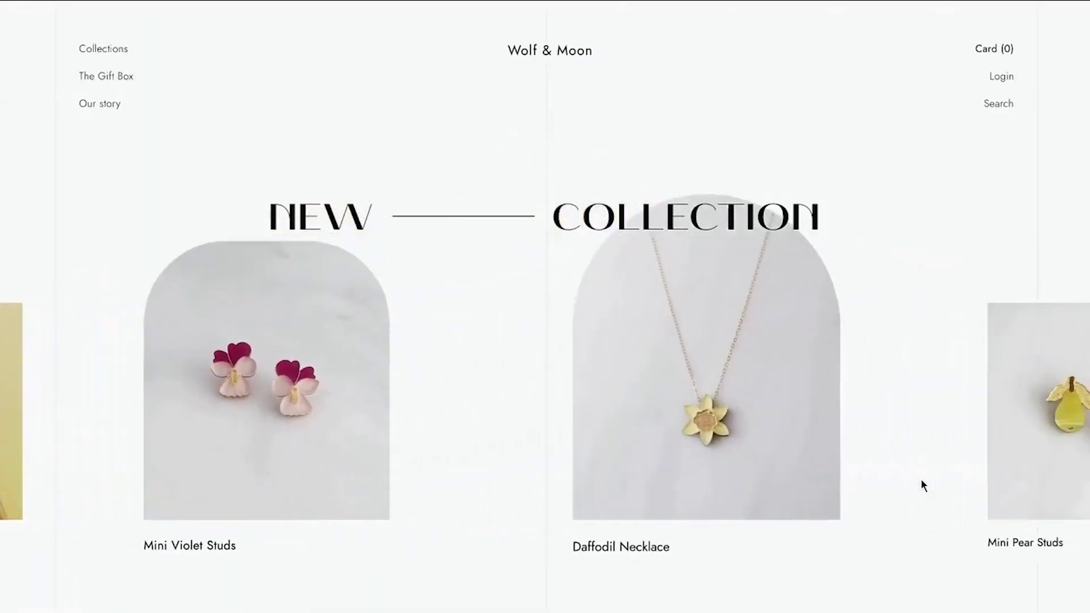